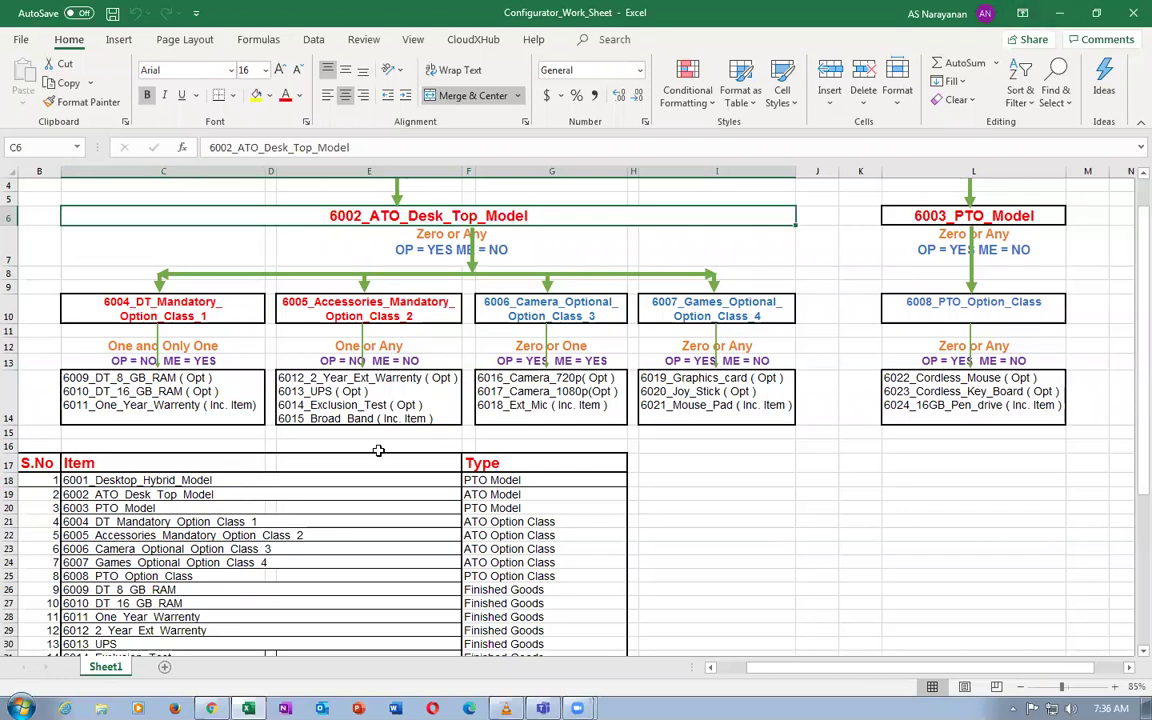
Switch from the configurator worksheet to Chrome and bring up the Oracle Fusion application page
left_click(370, 396)
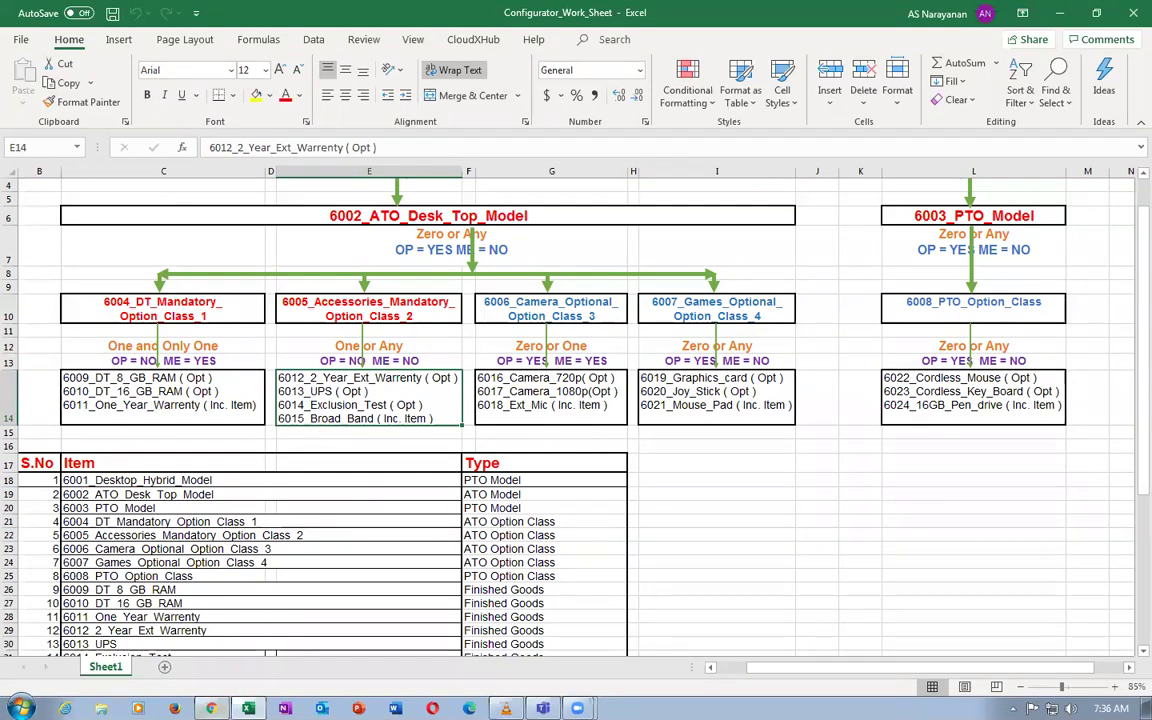
right_click(211, 708)
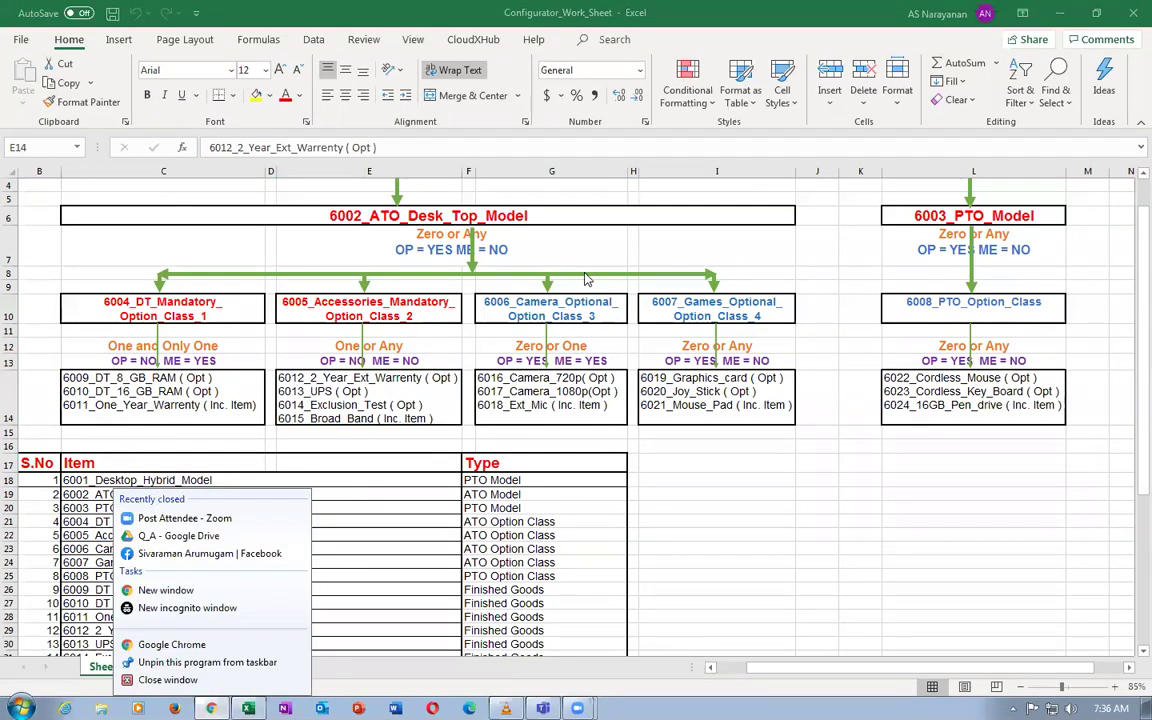
key("Escape")
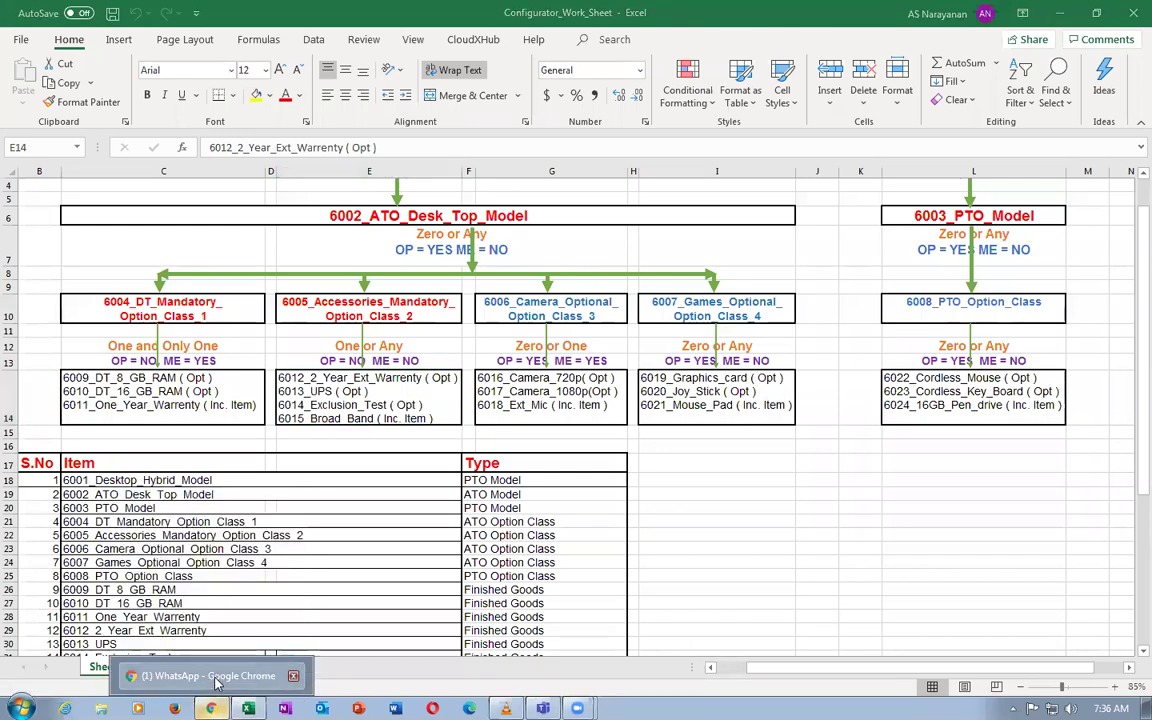
left_click(207, 676)
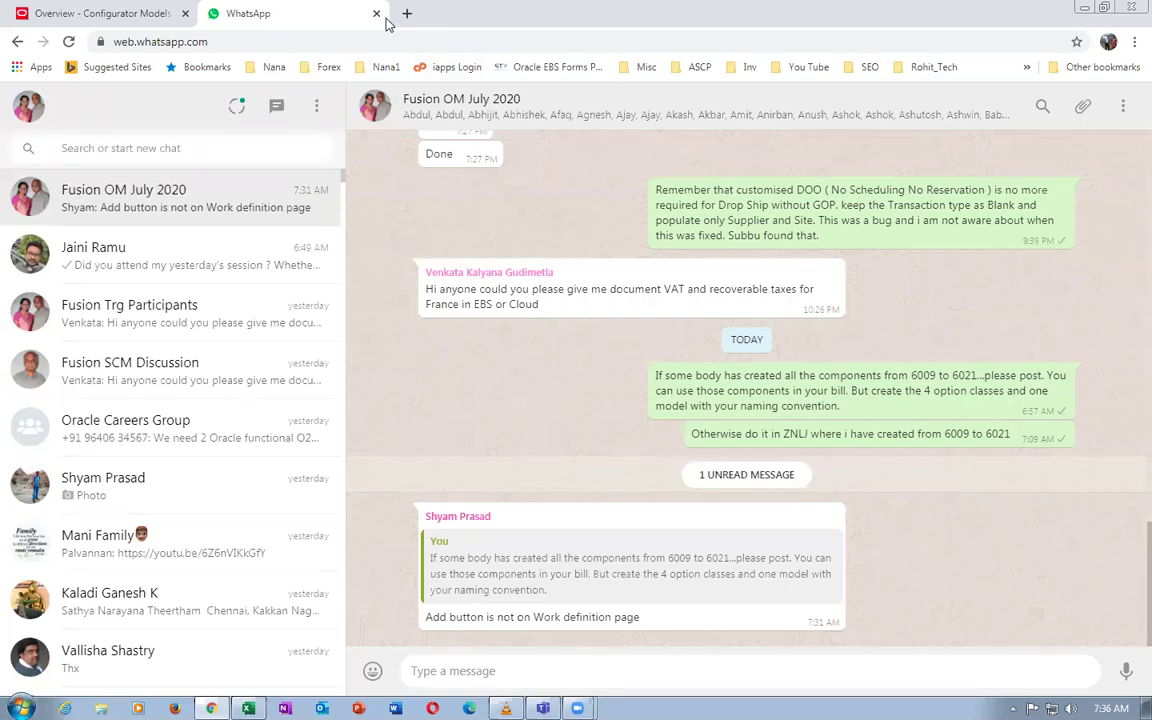
left_click(70, 15)
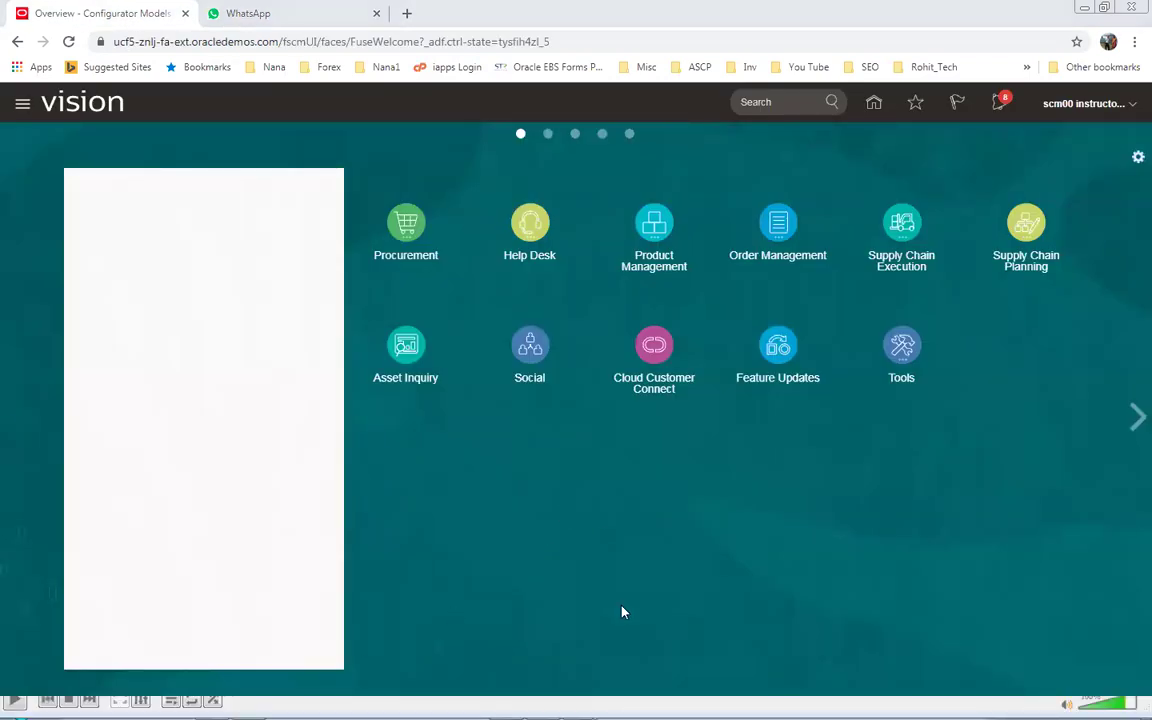
Go to Configurator Models under Product Management and open the 6002 Workspace
left_click(645, 232)
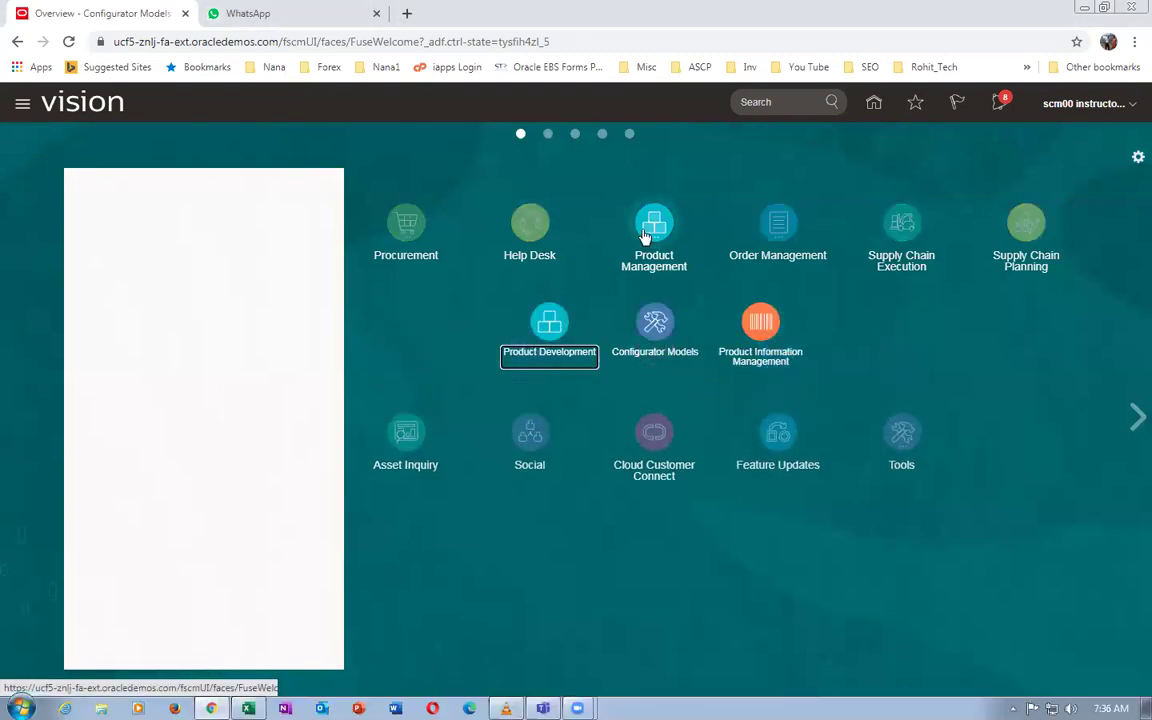
left_click(660, 323)
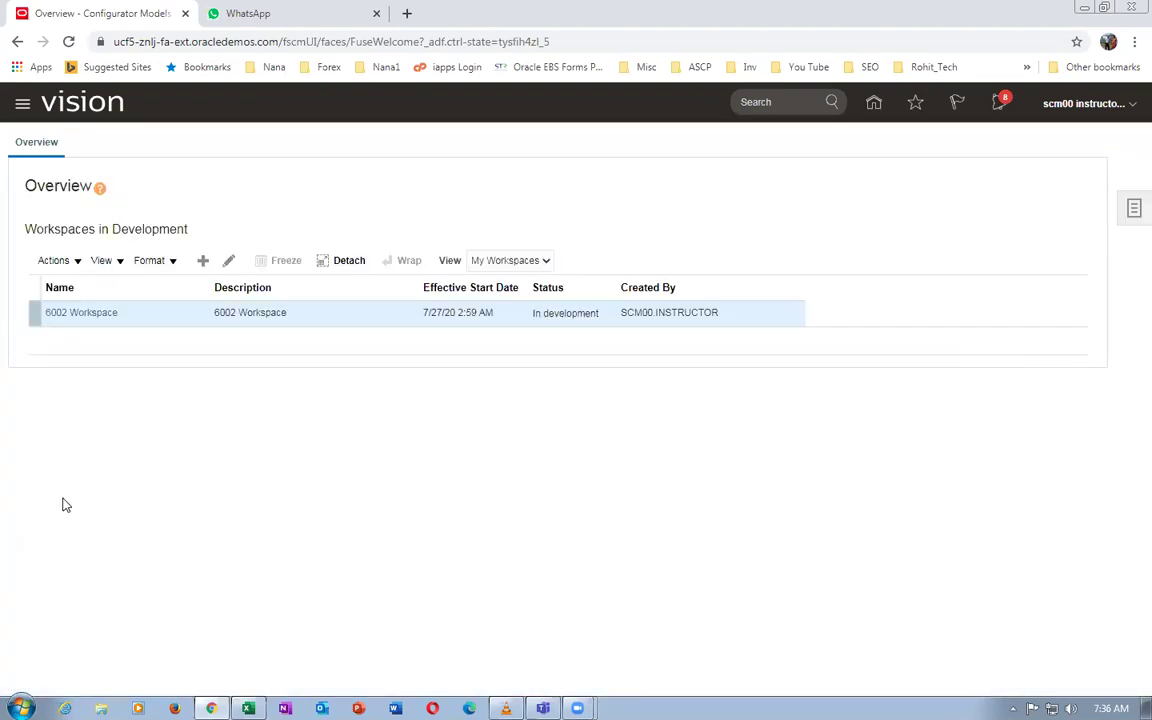
left_click(63, 312)
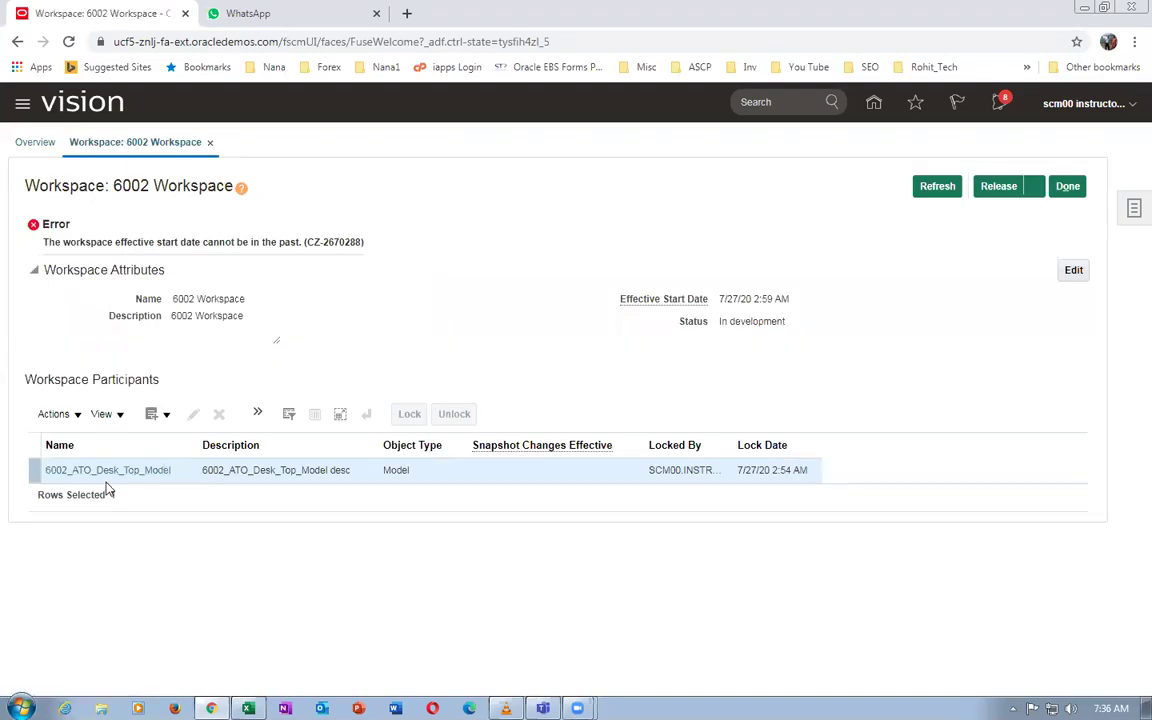
Read the error on the workspace and open the draft of 6002_ATO_Desk_Top_Model
left_click_drag(68, 238, 298, 240)
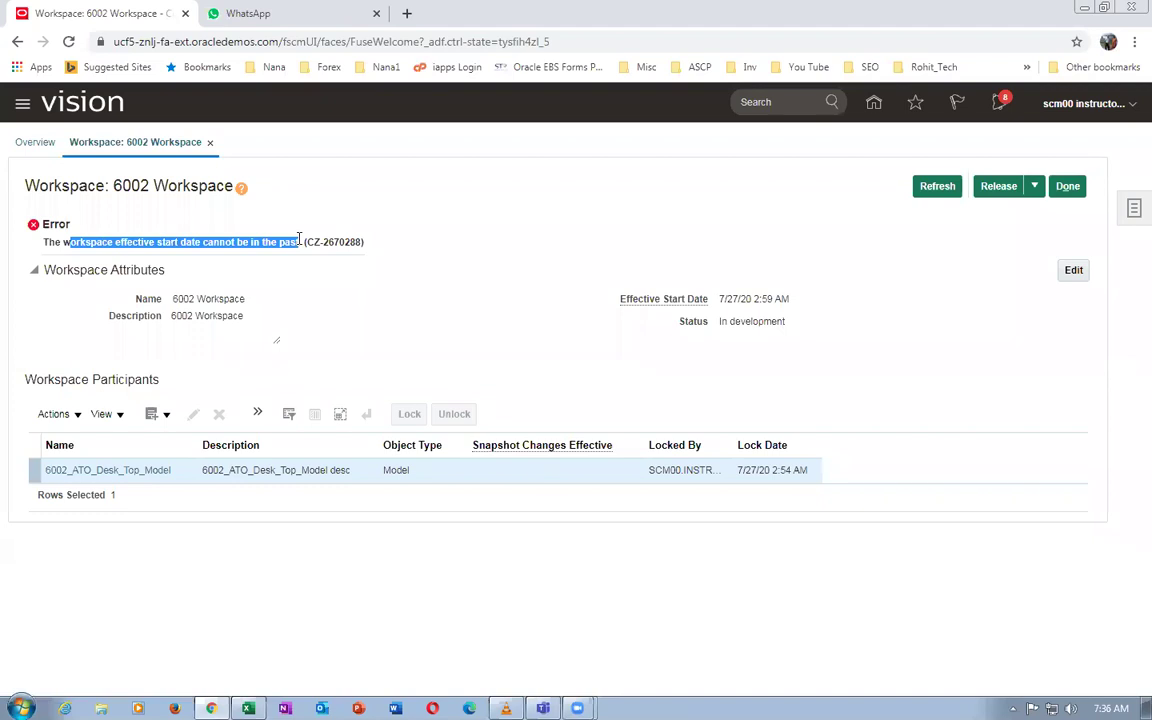
left_click(345, 337)
left_click(98, 471)
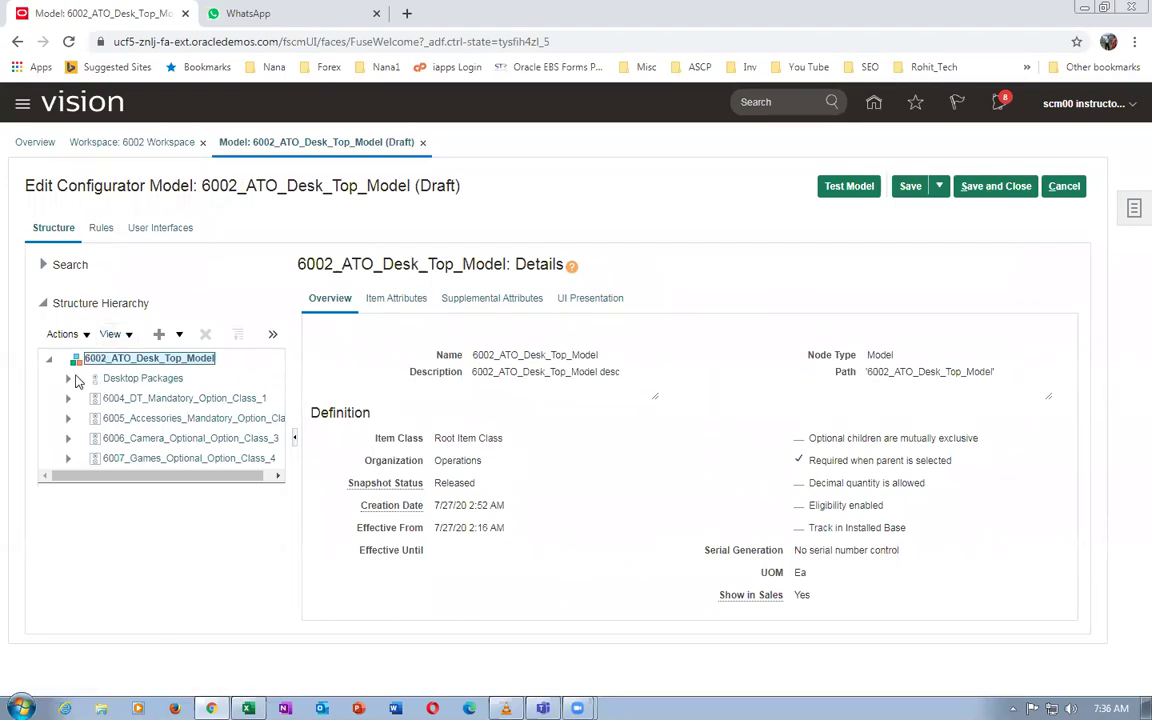
Expand Desktop Packages in the structure hierarchy and review its Regular, Business and Gaming Desktop options
left_click(68, 378)
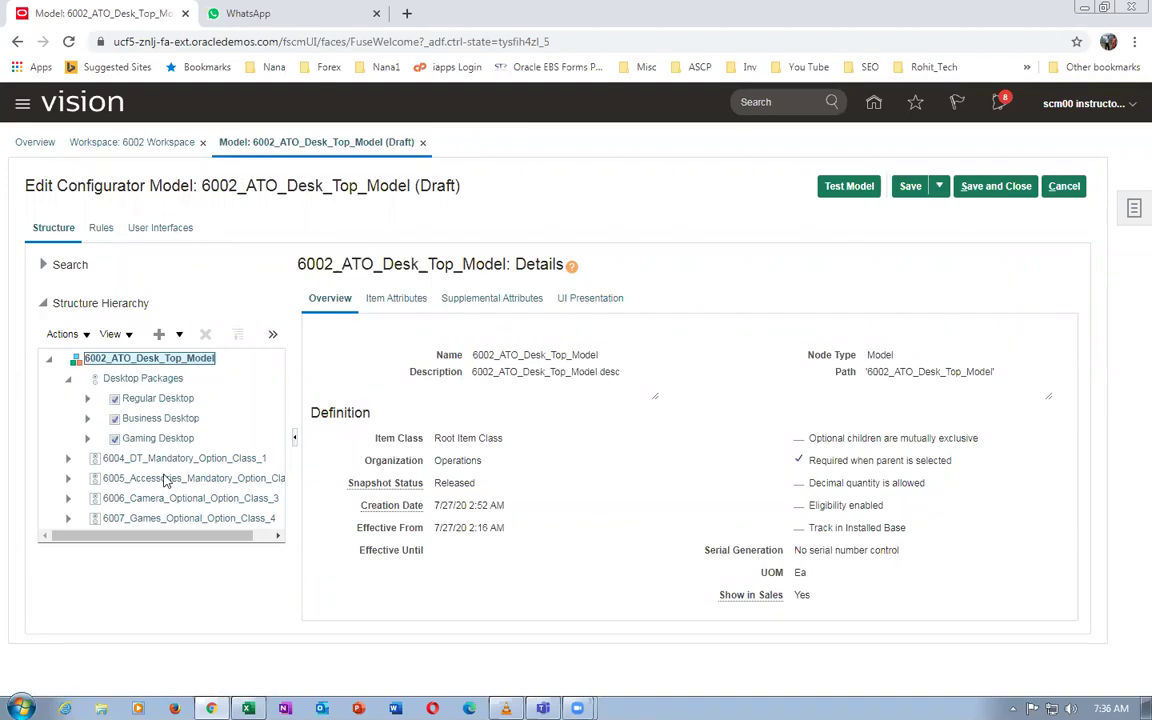
left_click(170, 400)
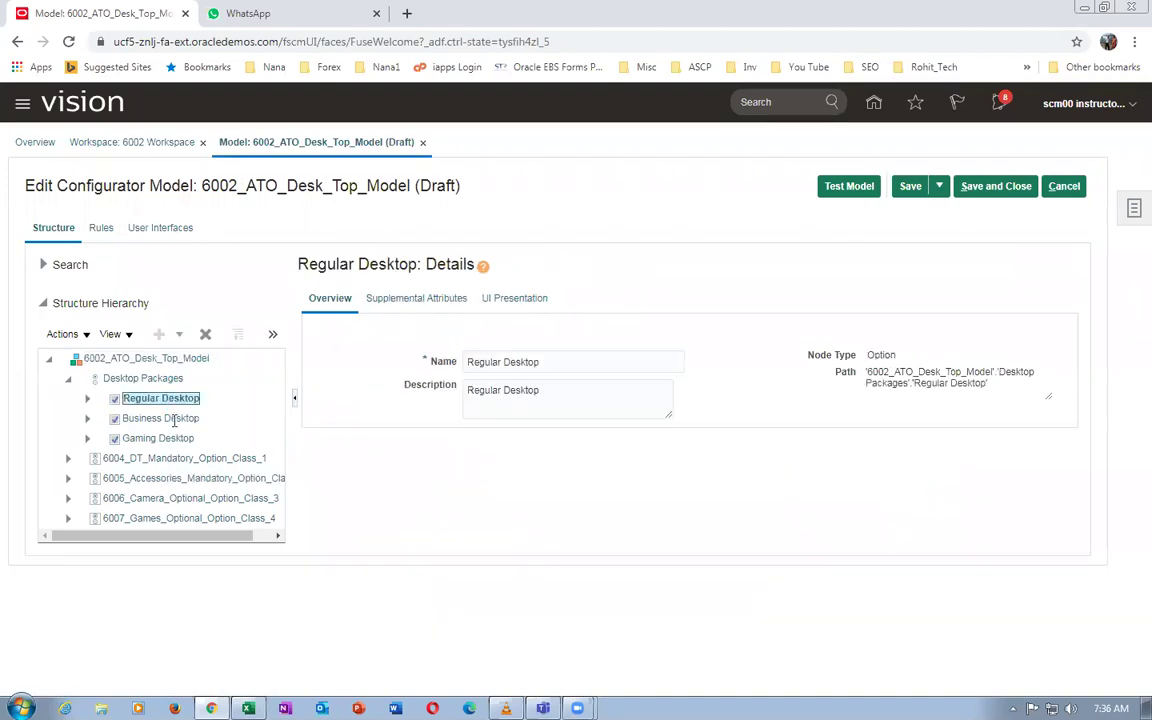
left_click(172, 420)
left_click(174, 437)
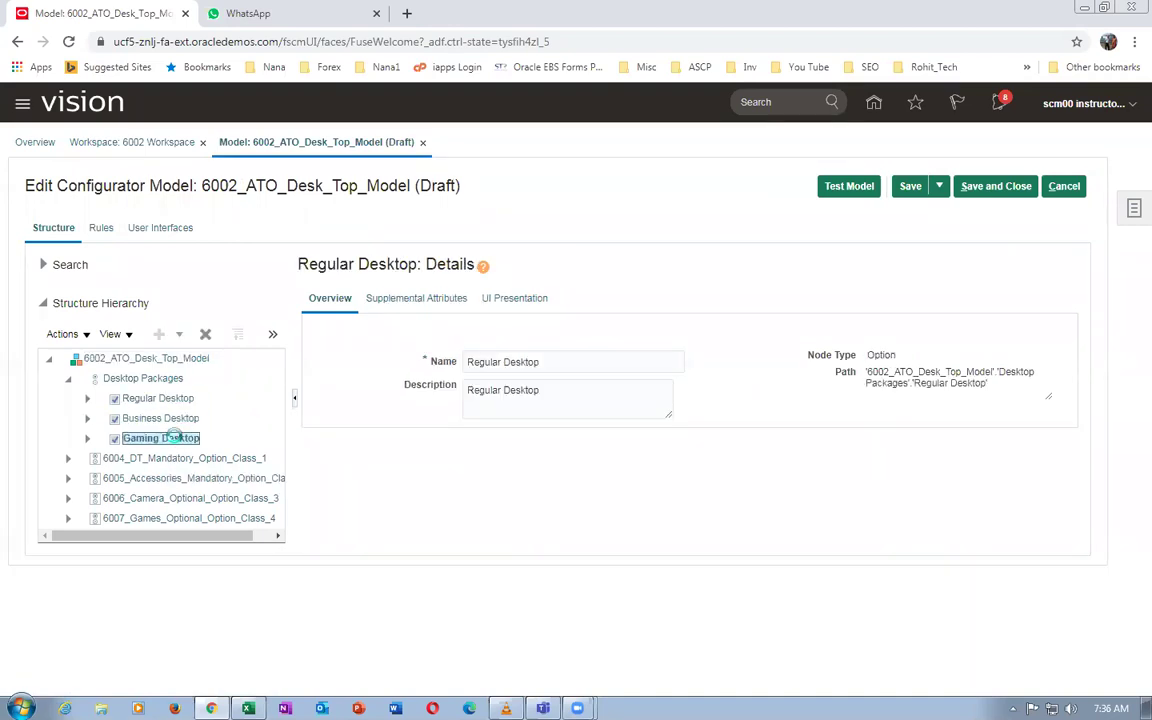
left_click(144, 377)
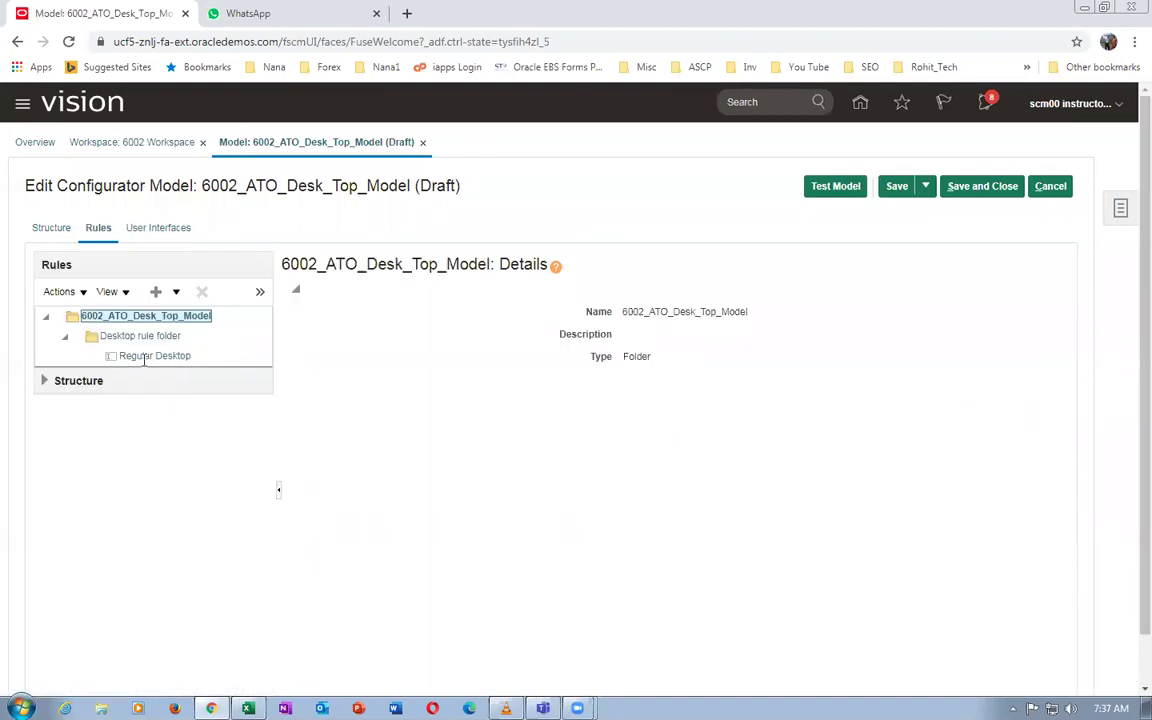
Review the rule text of the Regular Desktop statement rule in the desktop rule folder
left_click(147, 356)
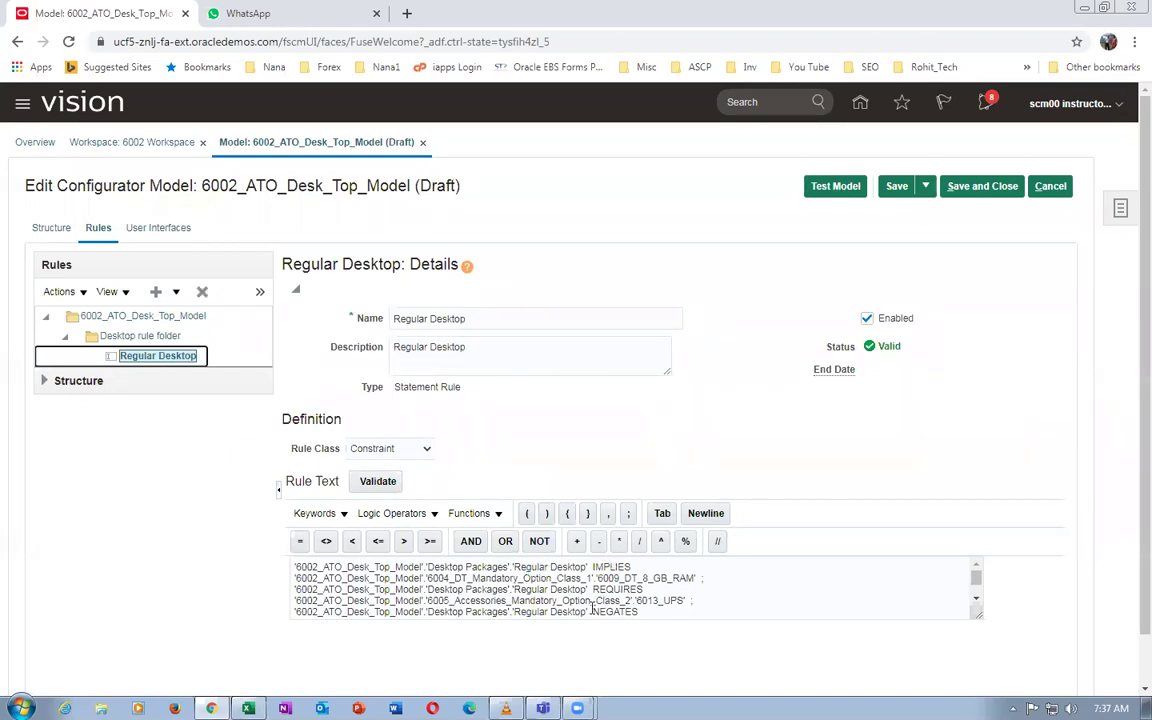
left_click(977, 602)
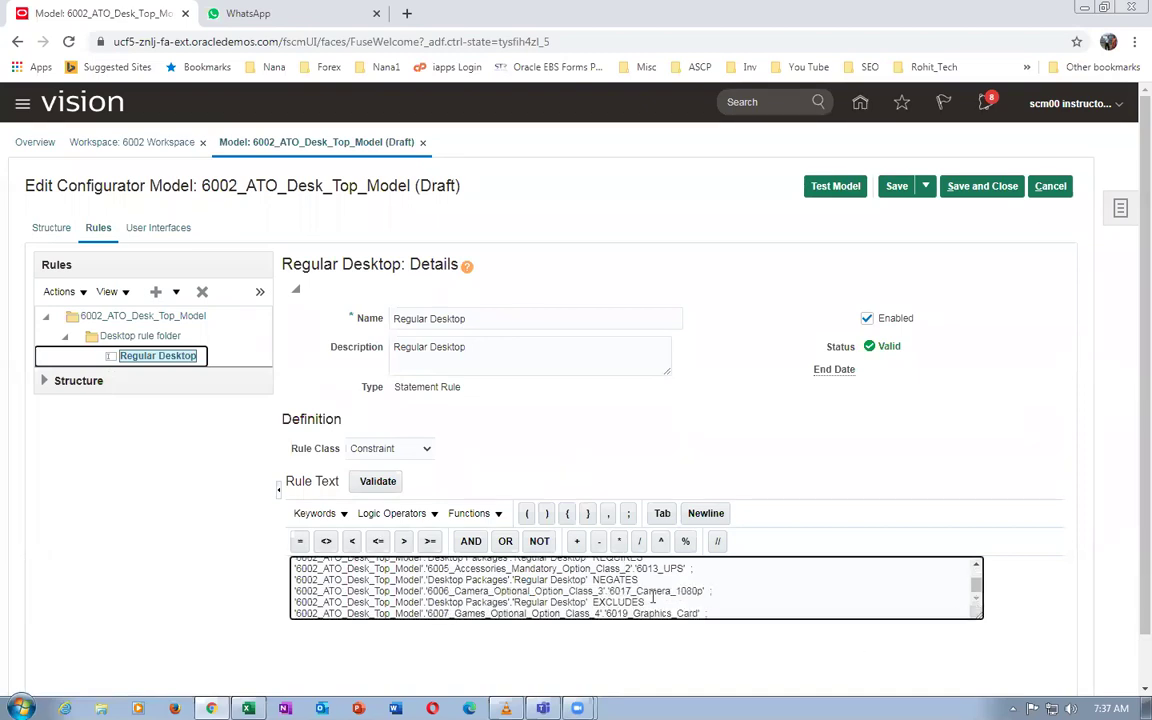
Run a test of the model with pricing enabled and Corporate Pricing Strategy Group 1 as the pricing strategy
left_click(835, 186)
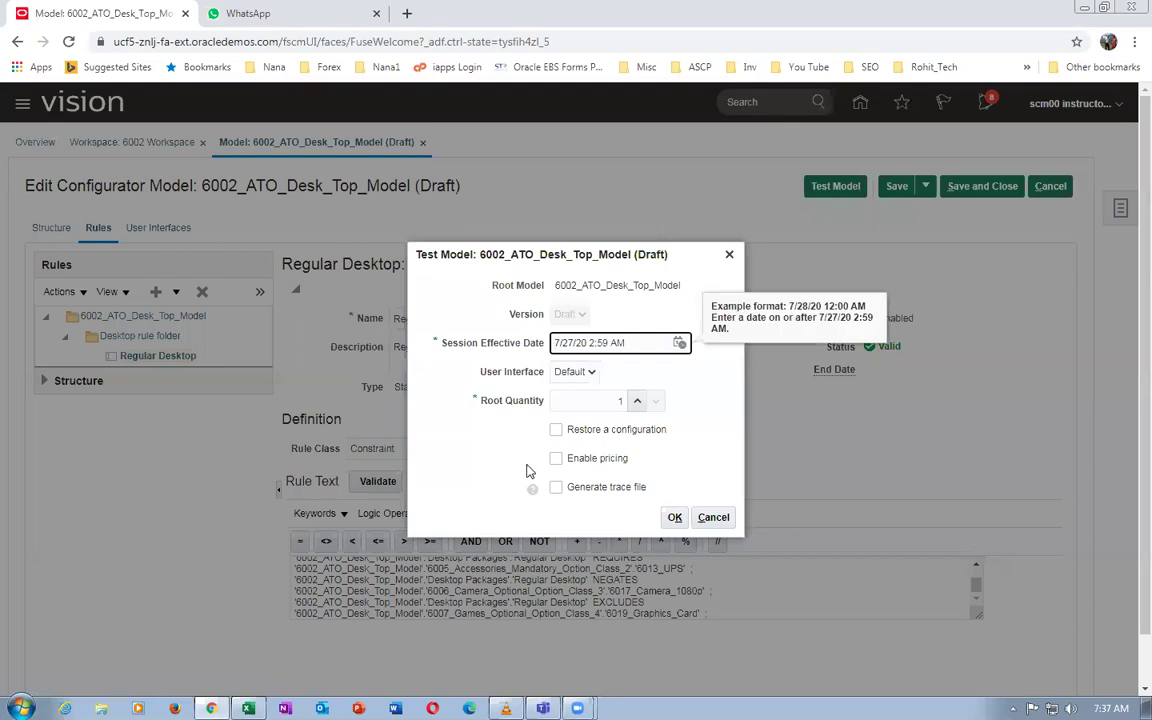
left_click(556, 459)
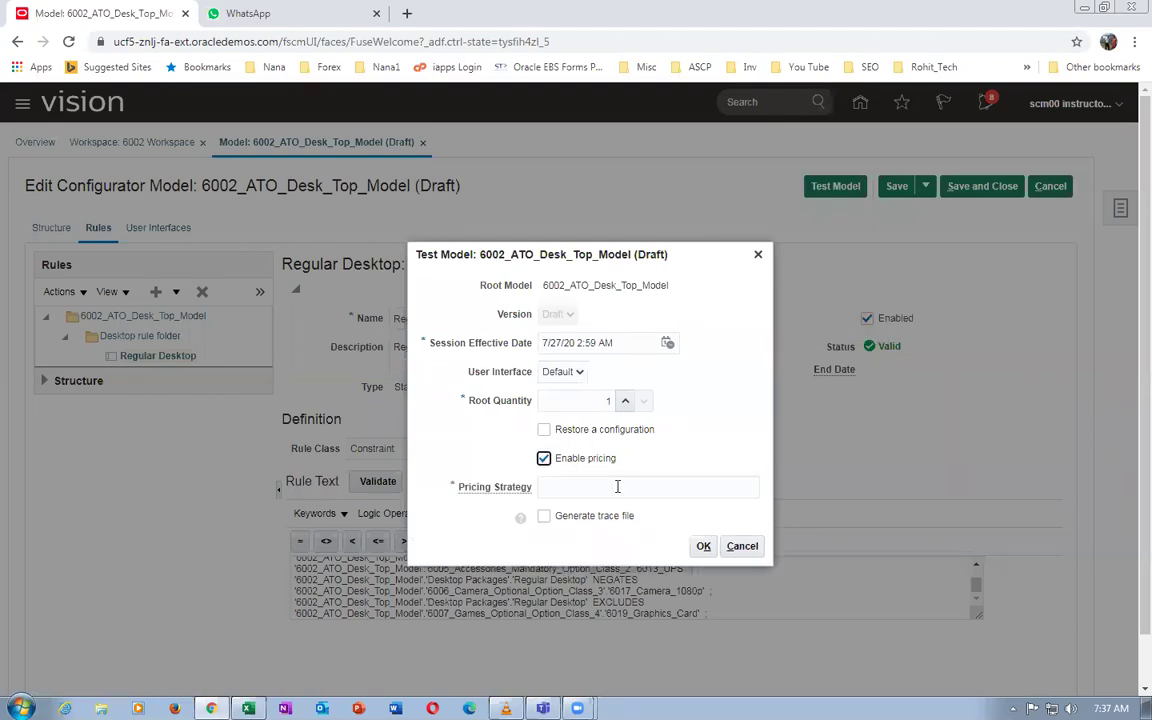
left_click(587, 472)
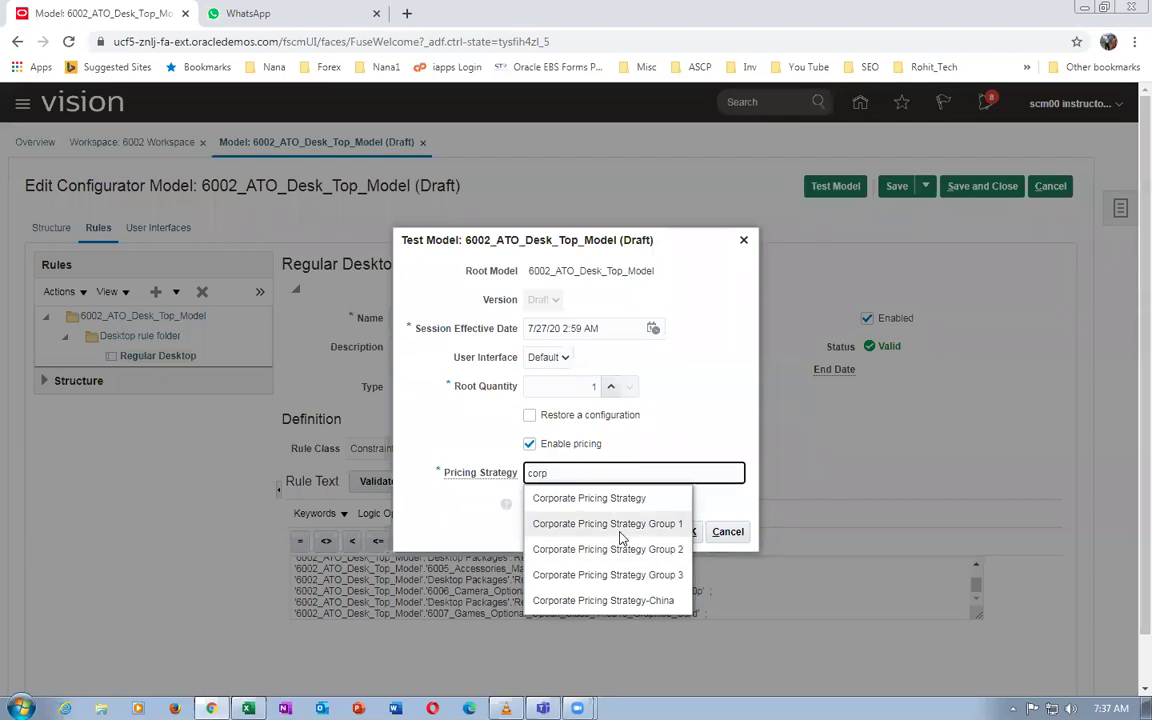
left_click(620, 533)
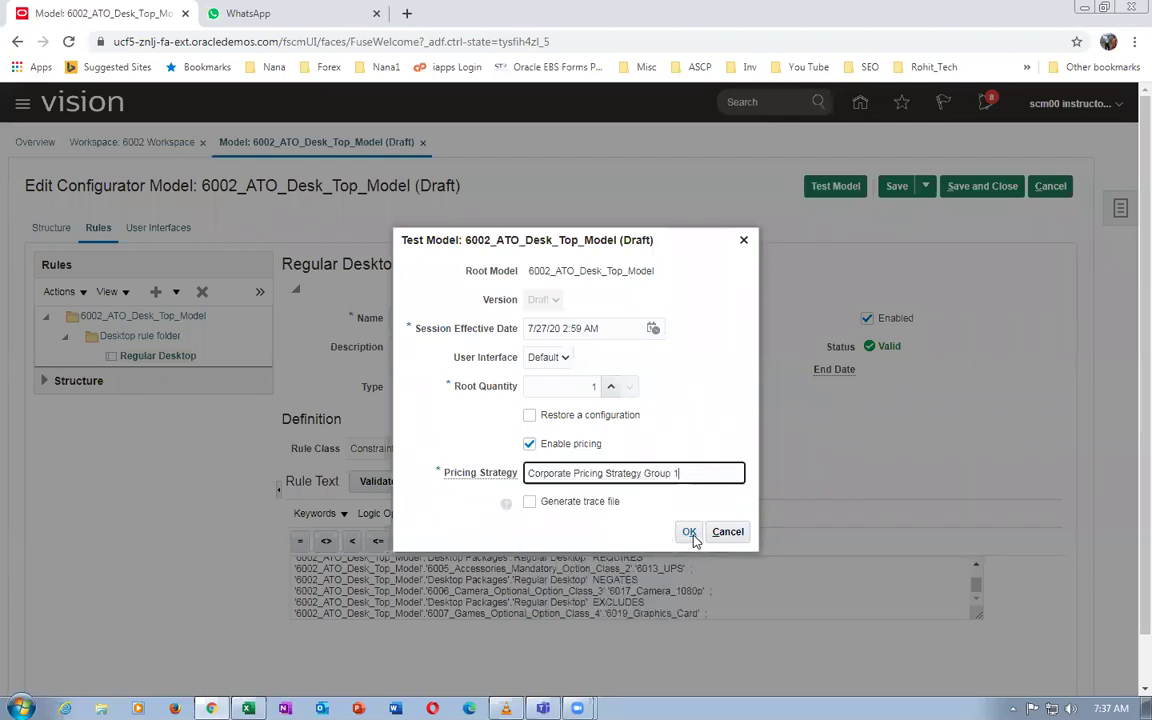
left_click(690, 533)
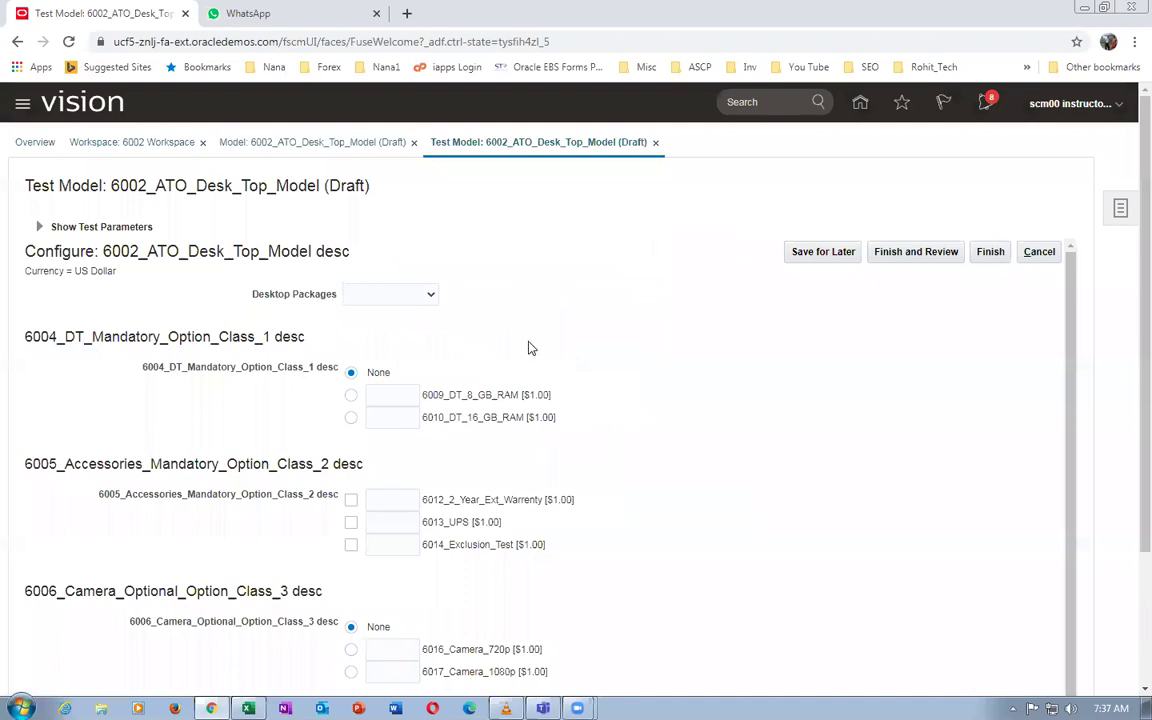
Choose the Regular Desktop package in the test configuration and check its effect on all four option classes
scroll(531, 348, "down", 1)
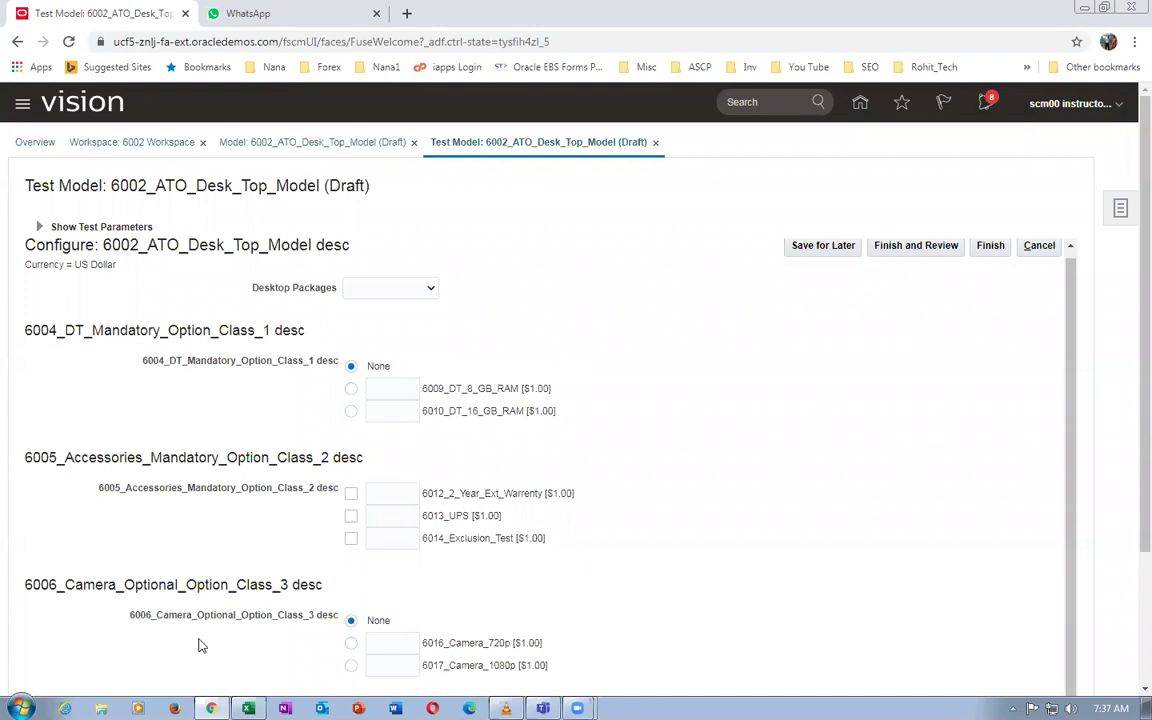
scroll(1124, 506, "down", 1)
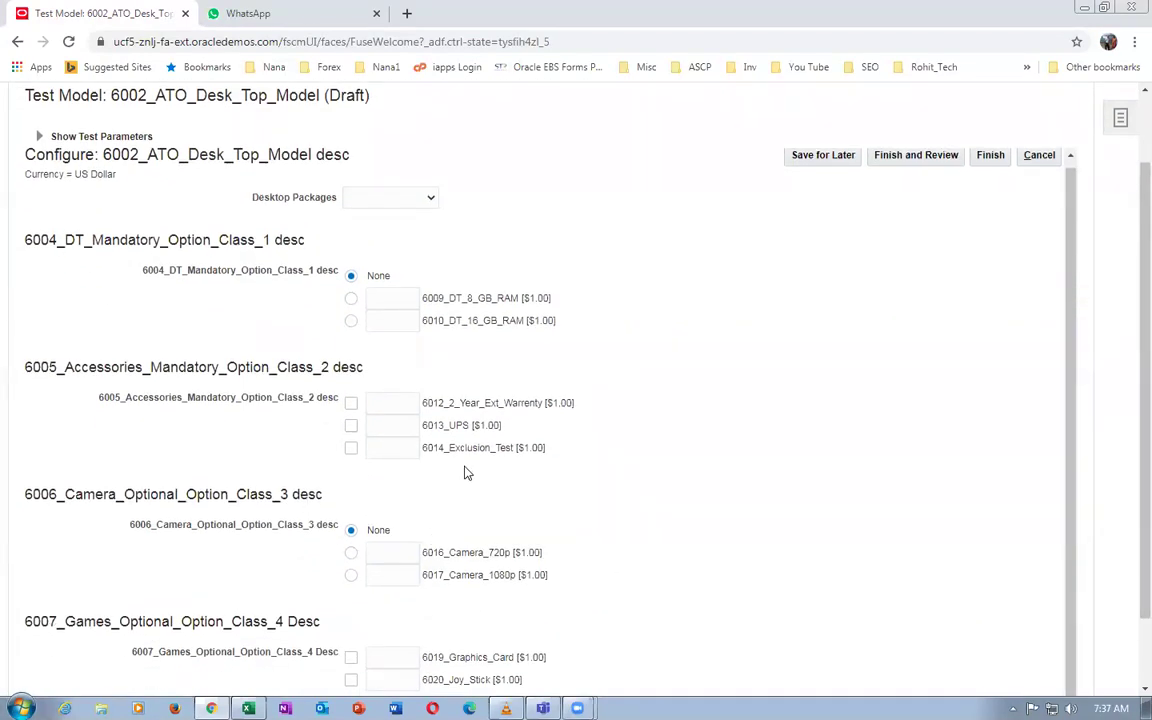
left_click(368, 195)
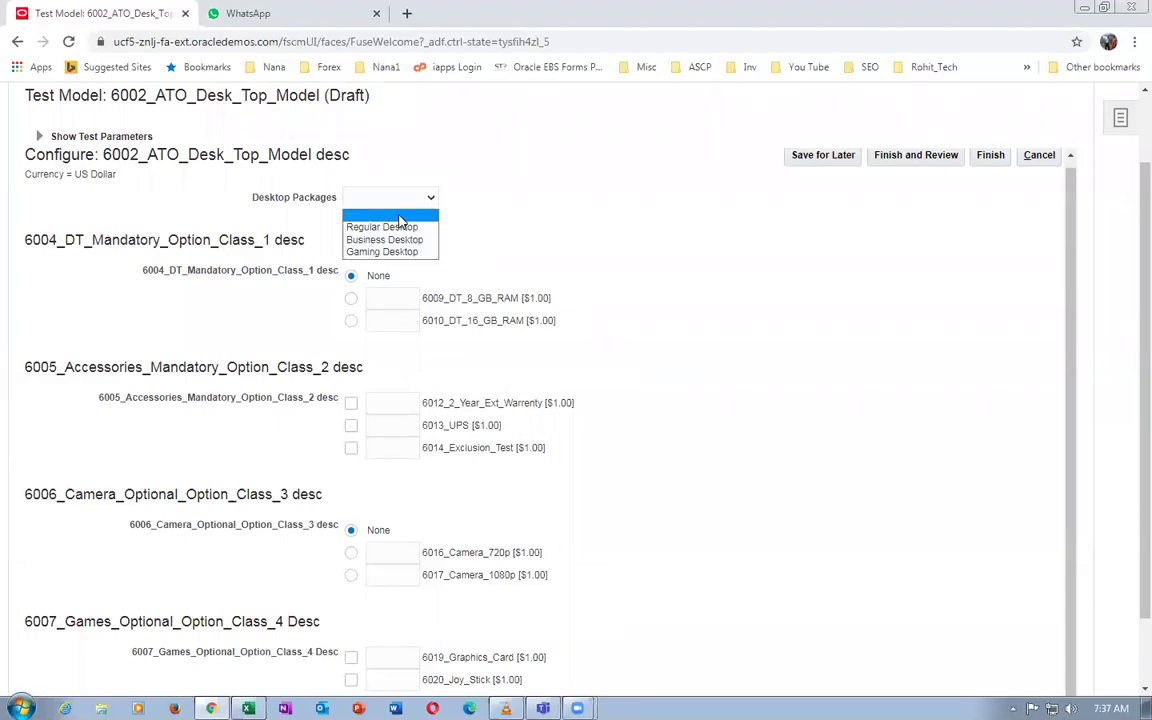
left_click(370, 226)
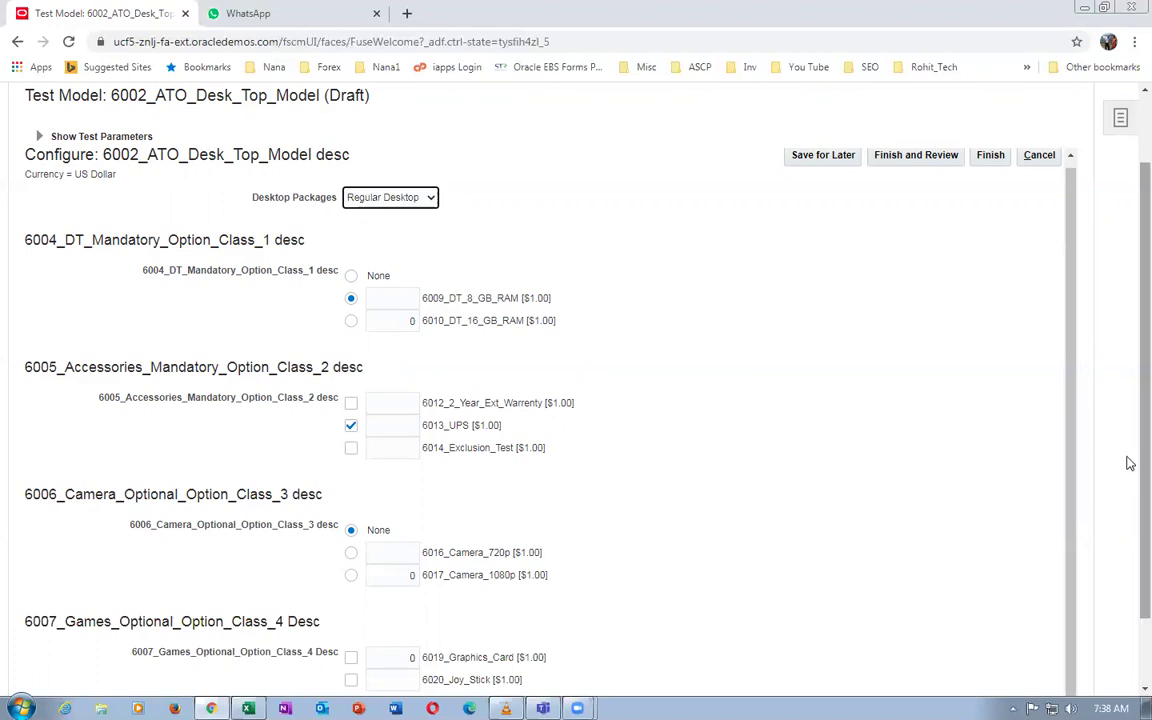
scroll(1130, 463, "down", 2)
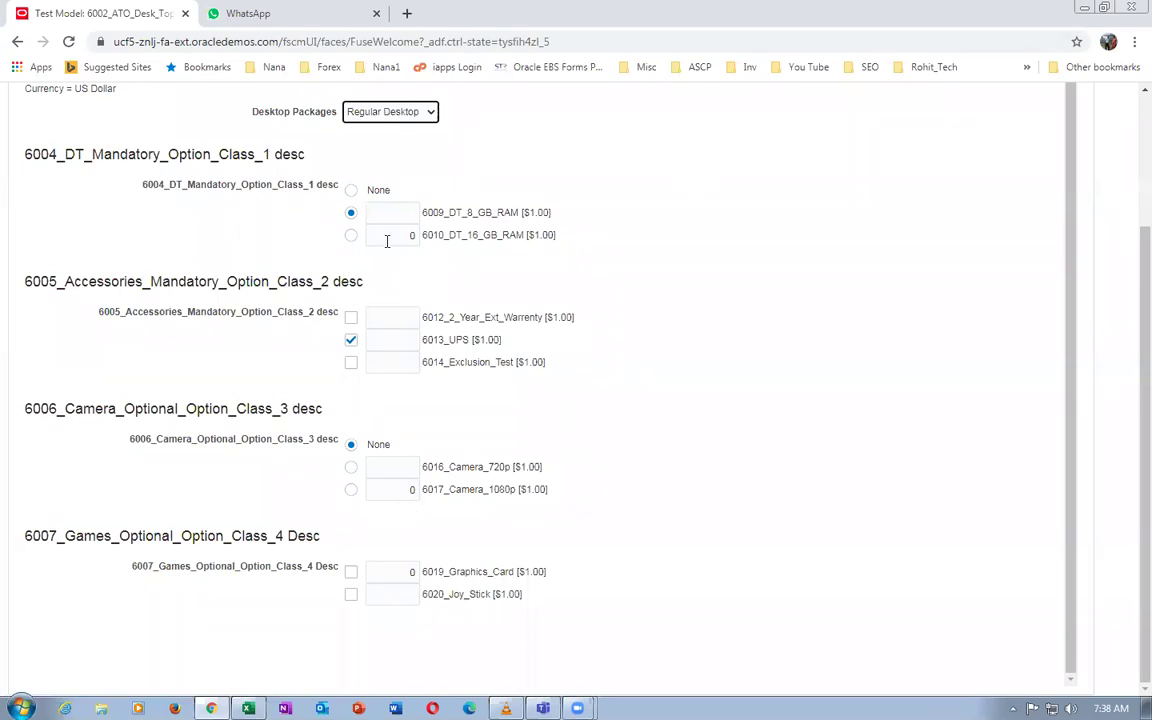
scroll(555, 270, "up", 1)
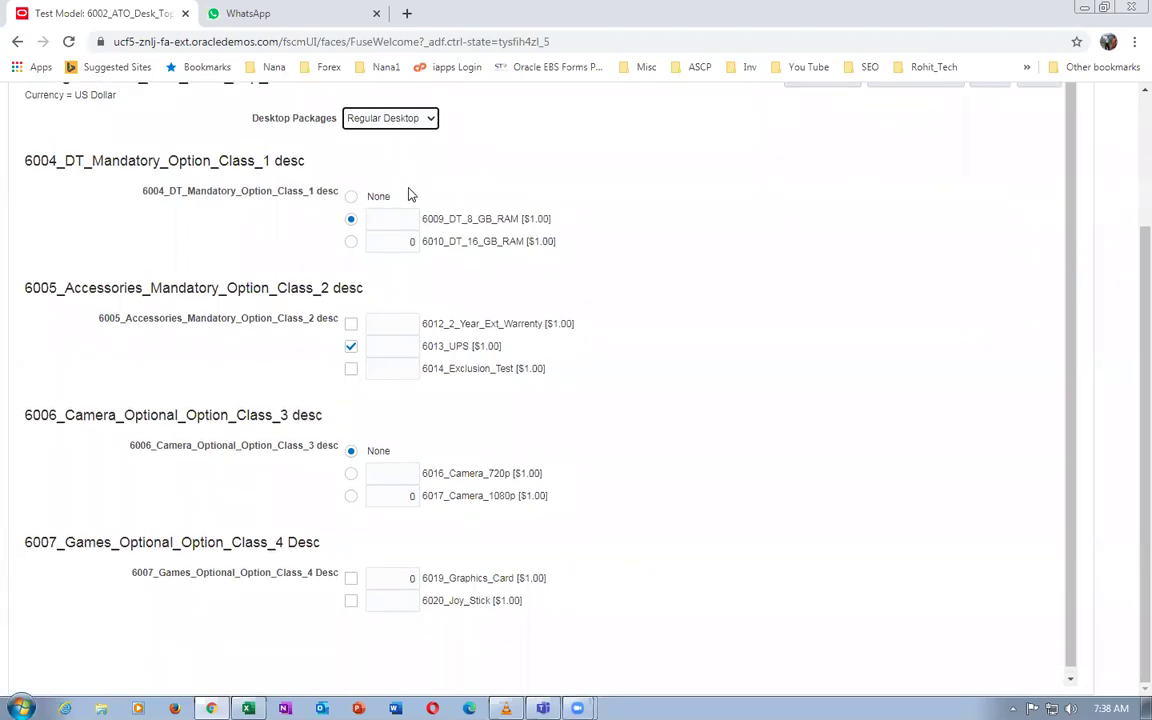
Override the package by selecting 6010_DT_16_GB_RAM and accepting the conflict, and cancel the test without saving
left_click(351, 241)
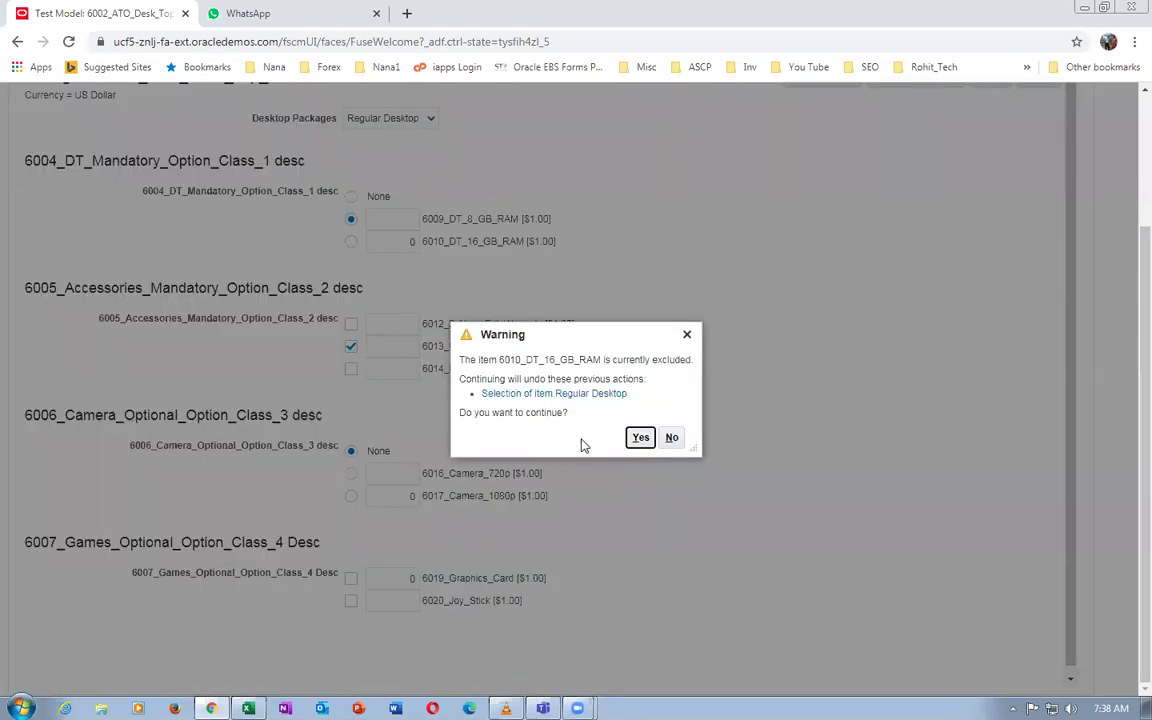
left_click(641, 438)
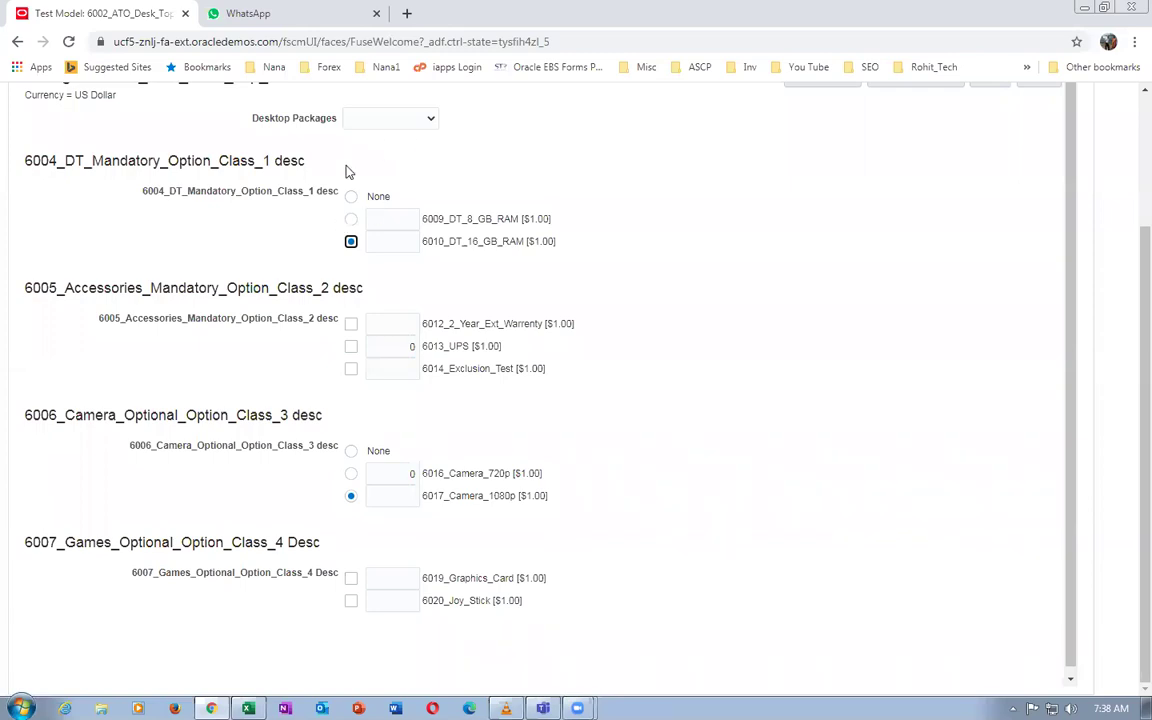
scroll(1125, 170, "up", 3)
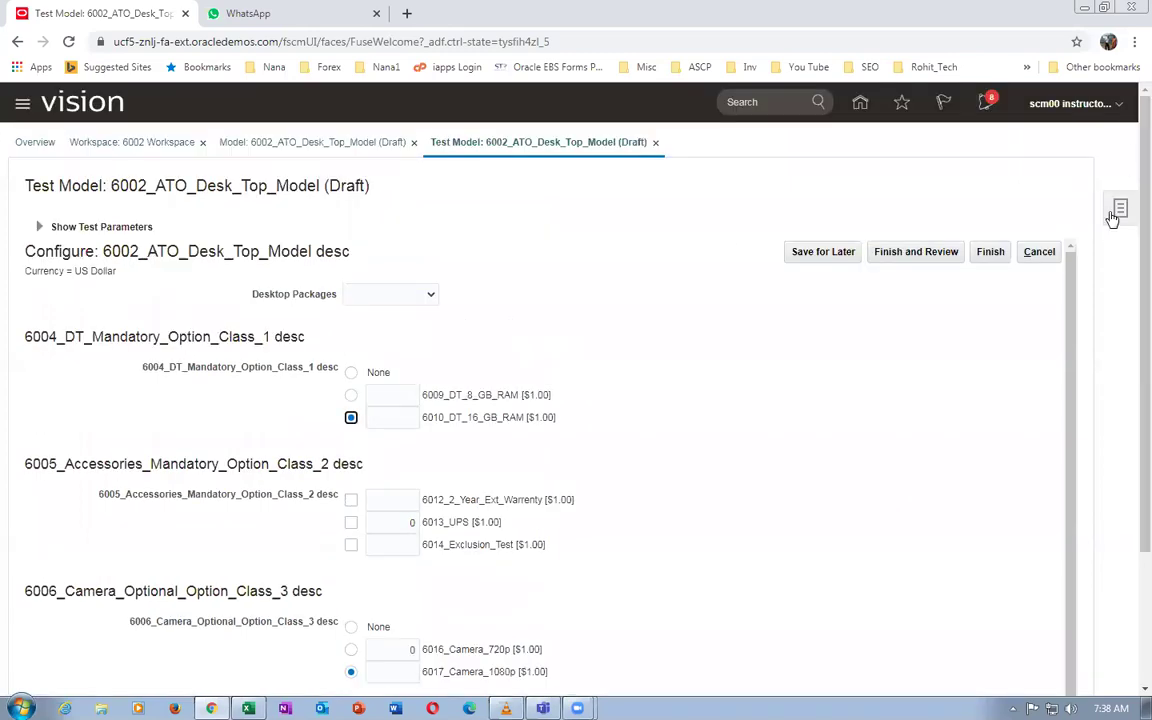
left_click(1040, 251)
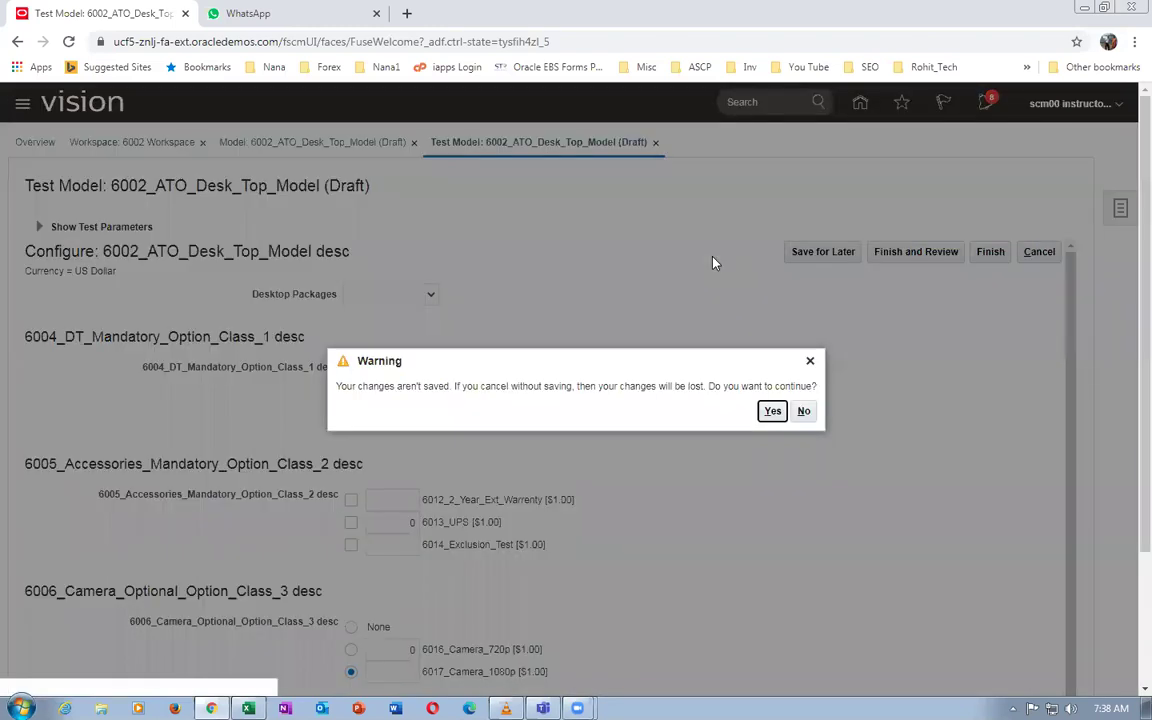
left_click(773, 409)
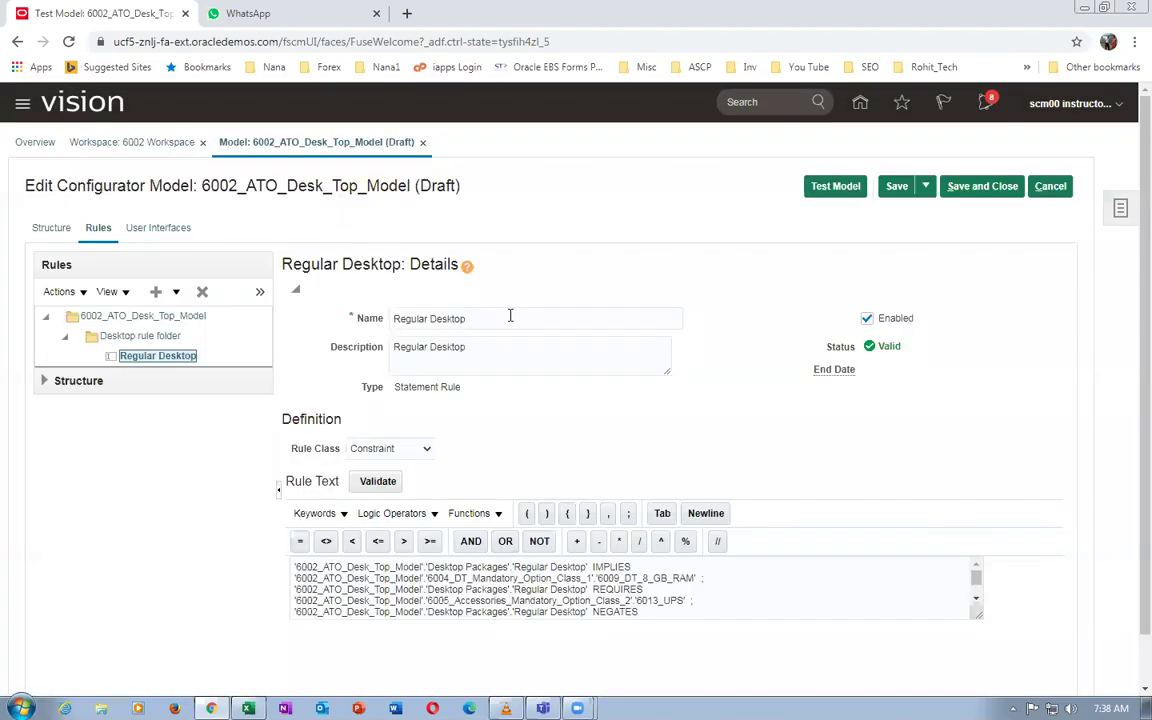
Start a new integer feature directly under the 6002_ATO_Desk_Top_Model root and name it "How many will use this dsktop ??"
left_click(48, 229)
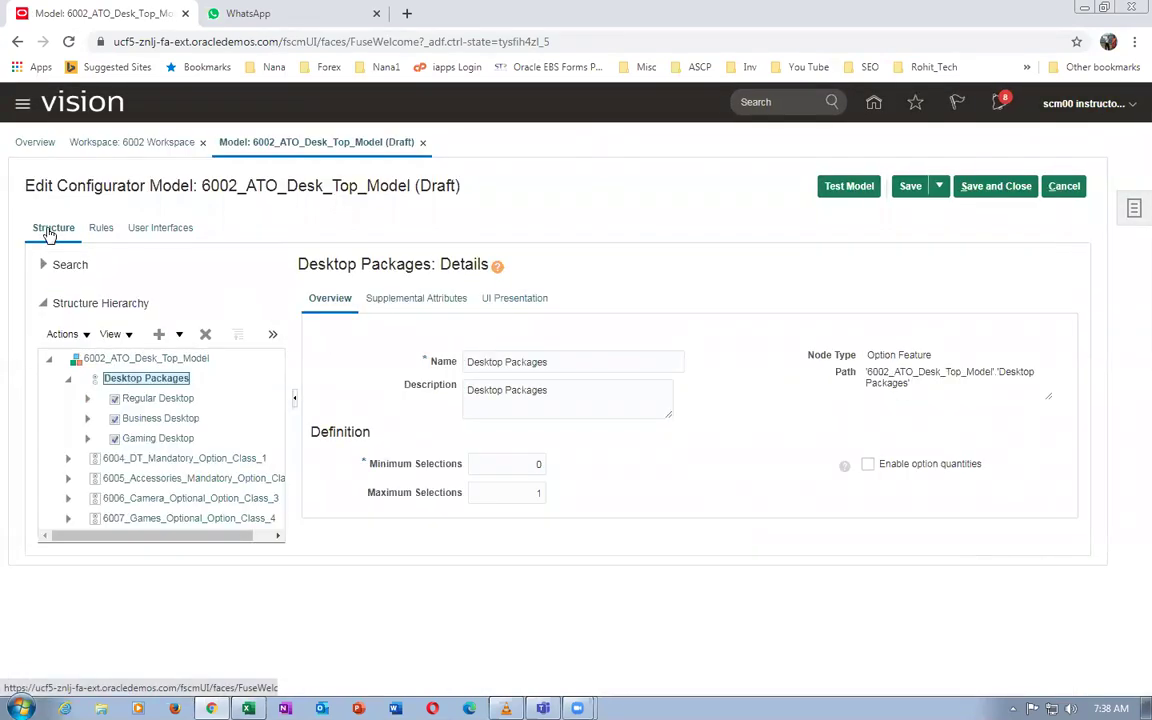
left_click(184, 359)
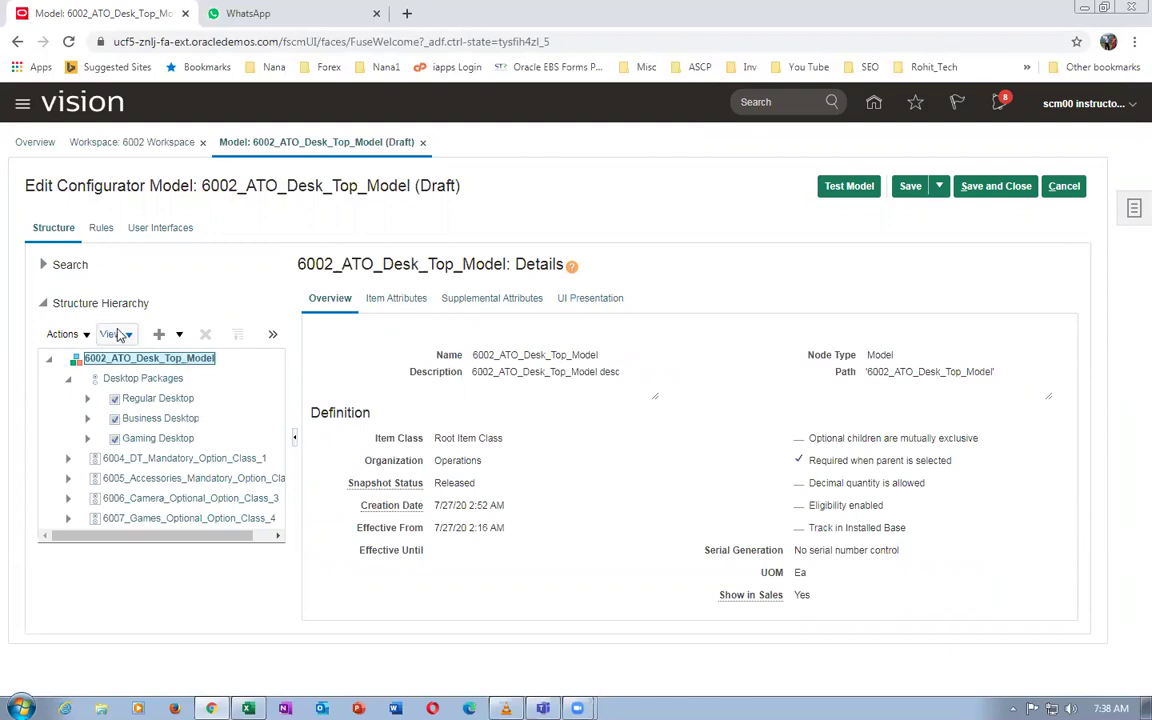
left_click(159, 336)
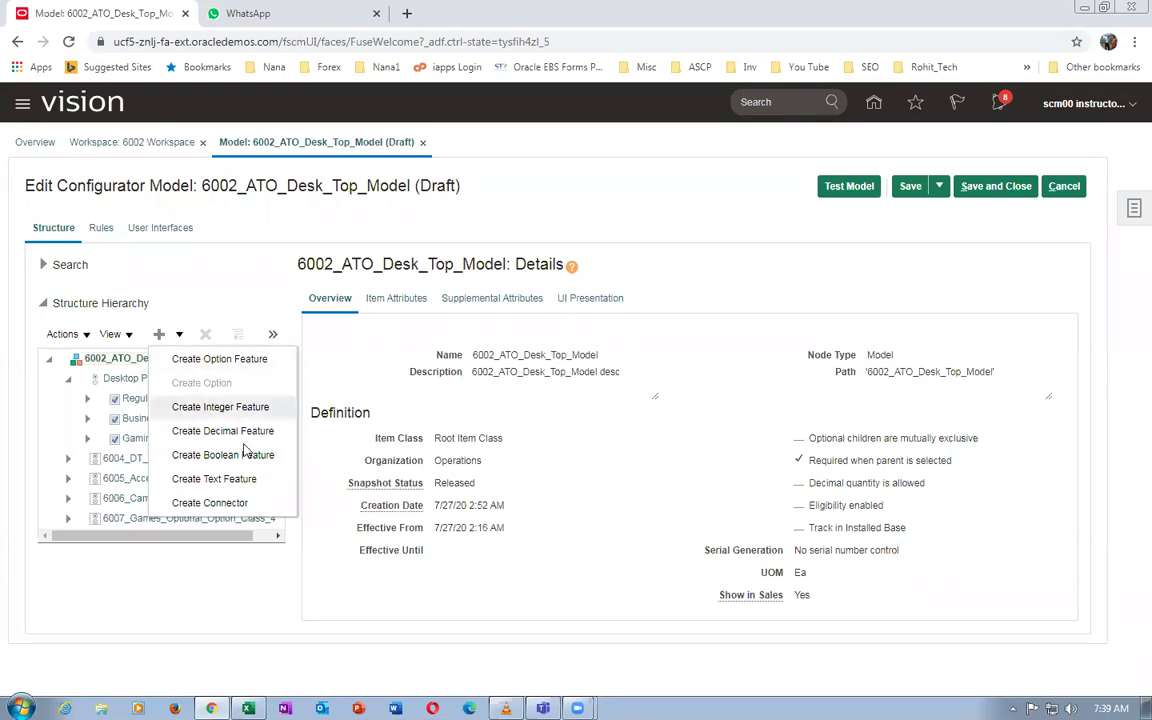
left_click(226, 408)
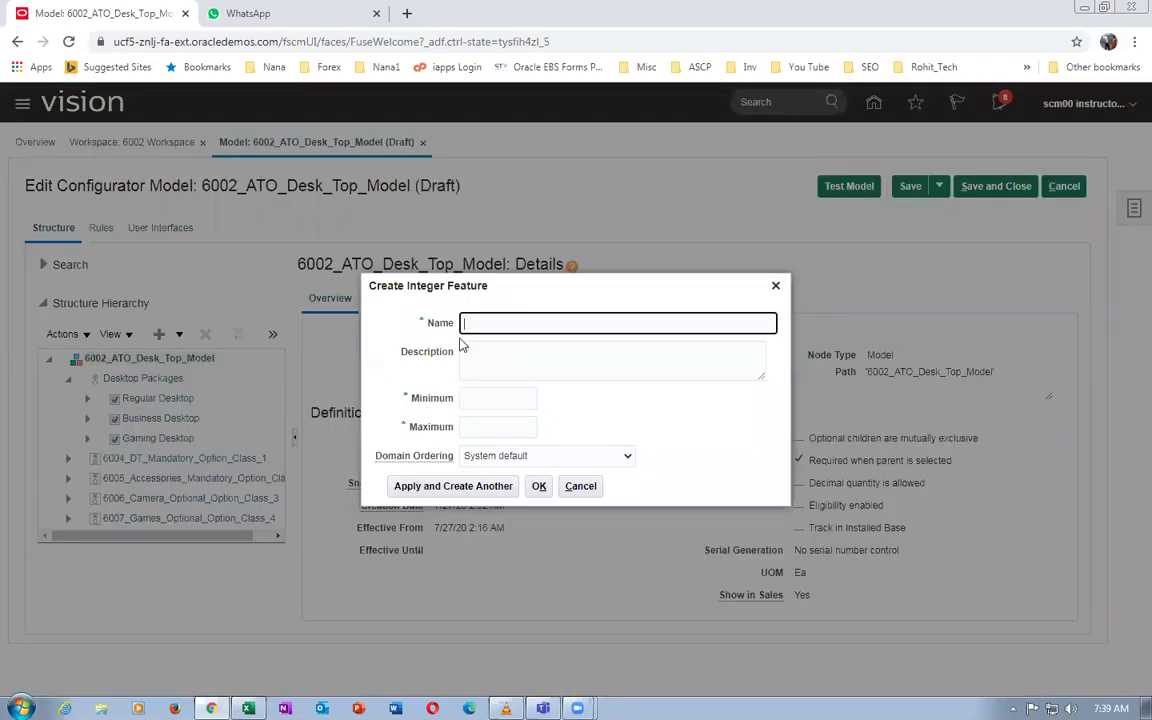
type("ow")
Reuse the integer feature's name as its description and set its minimum to 1 and maximum to 5
left_click_drag(614, 324, 466, 322)
key("ctrl+c")
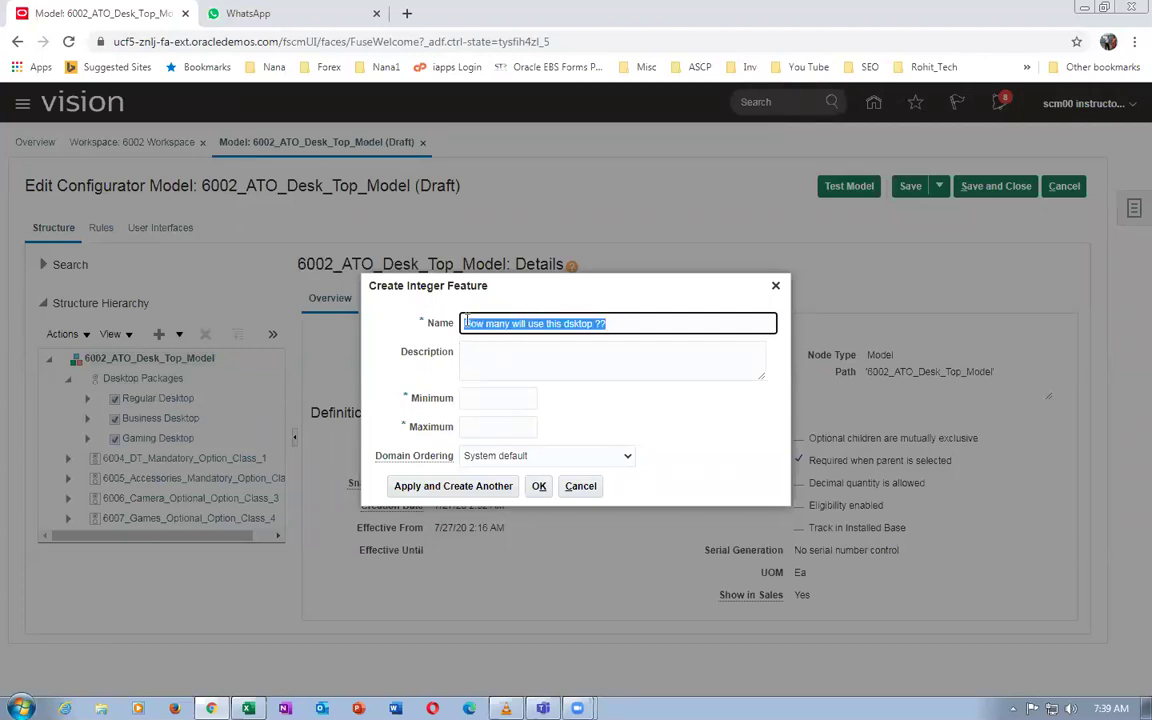
left_click(501, 353)
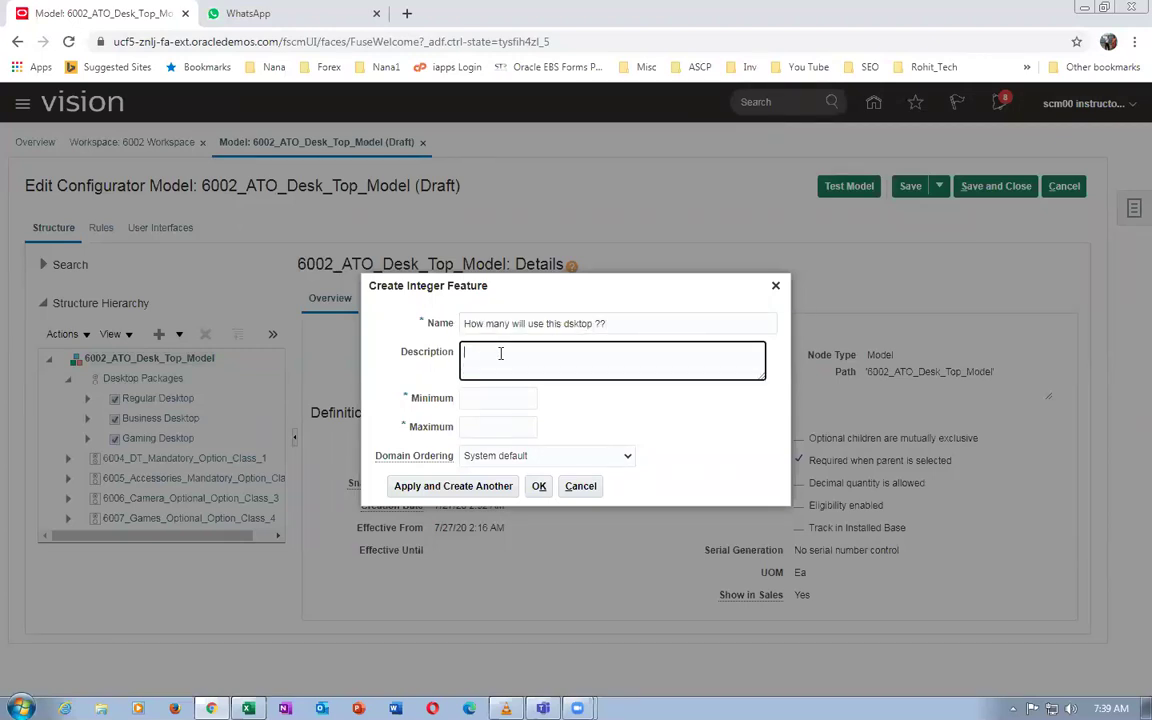
key("ctrl+v")
left_click(483, 398)
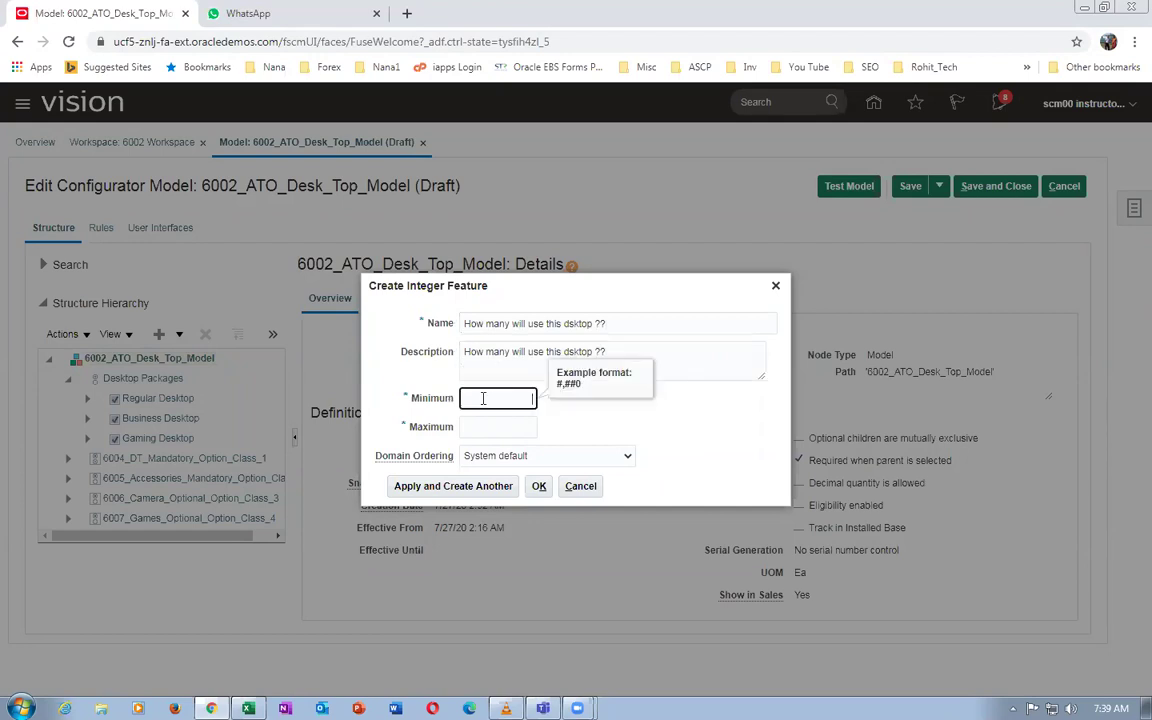
type("1")
left_click(485, 425)
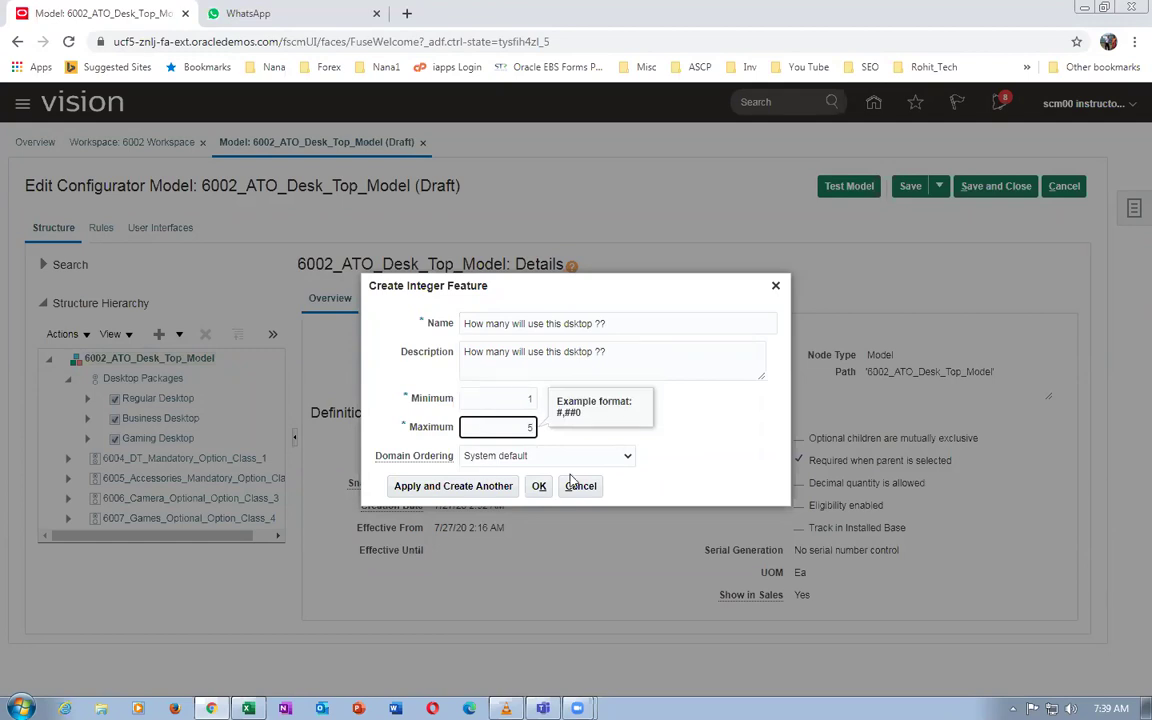
key("Tab")
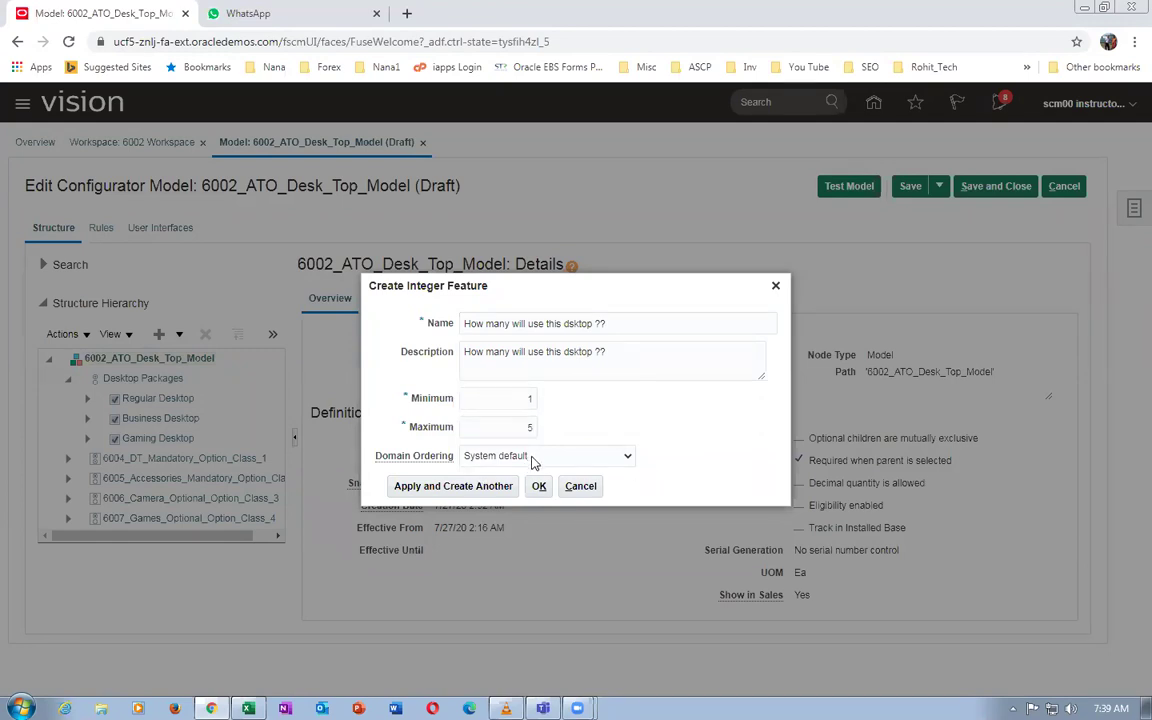
Keep the domain ordering at System default, create the integer feature and save the model
left_click(533, 460)
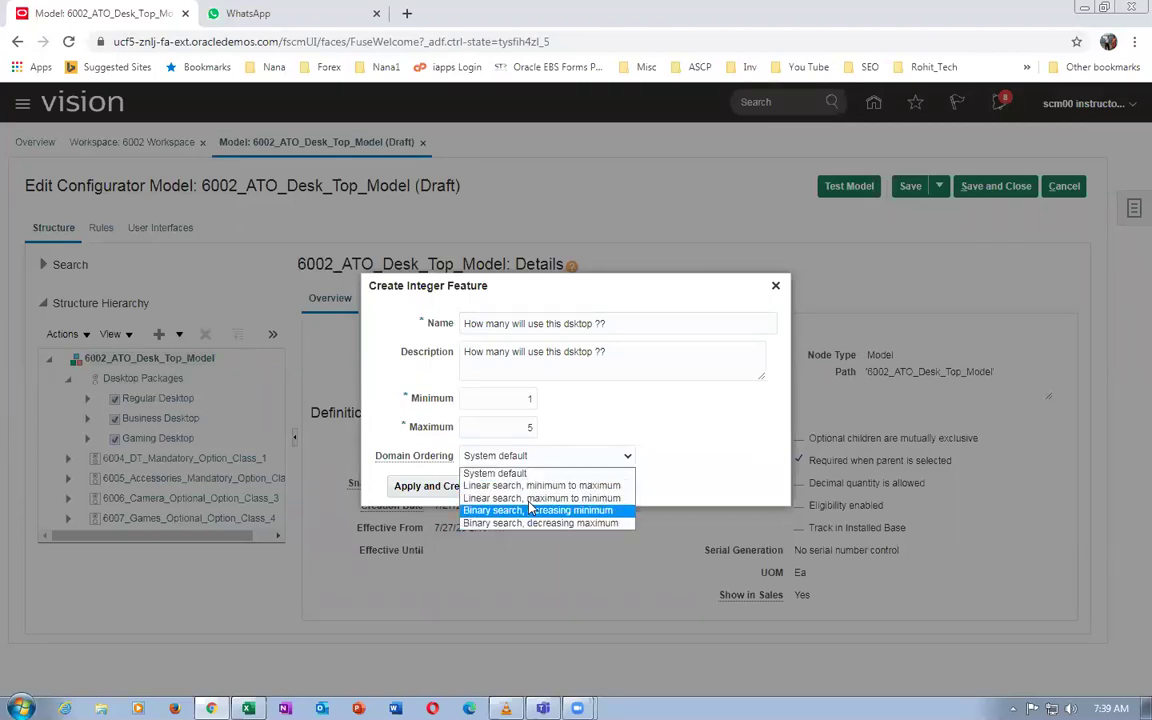
key("Up")
key("Up")
key("Up")
key("Return")
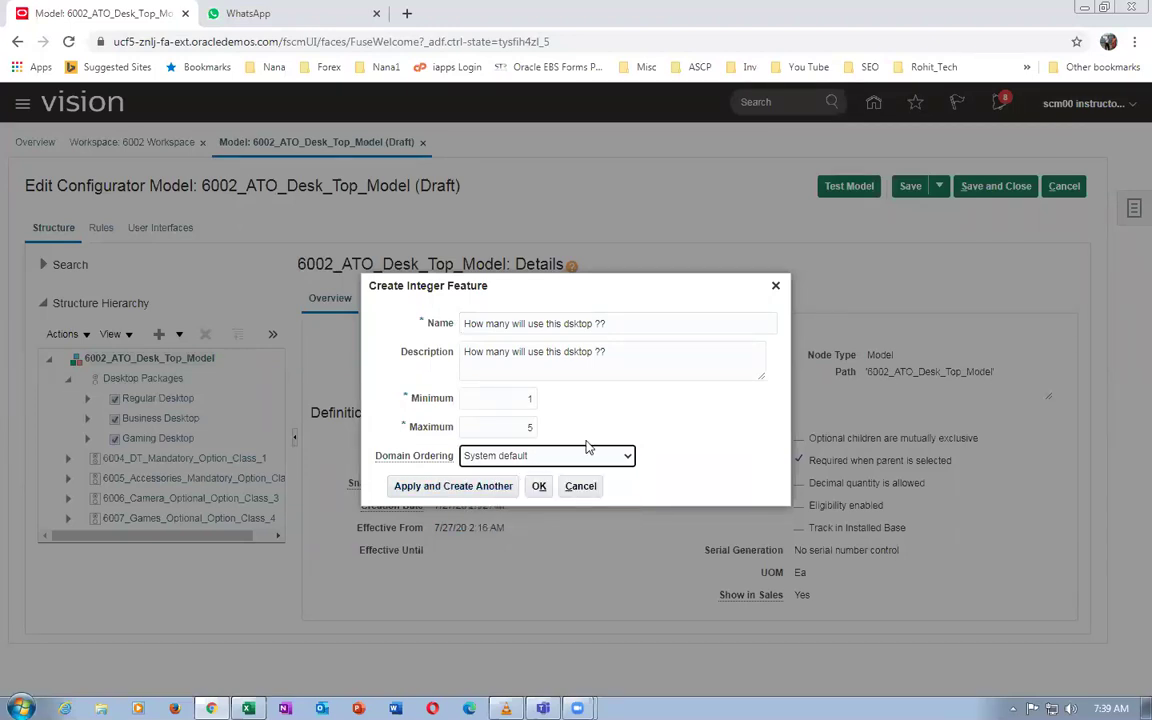
left_click(539, 487)
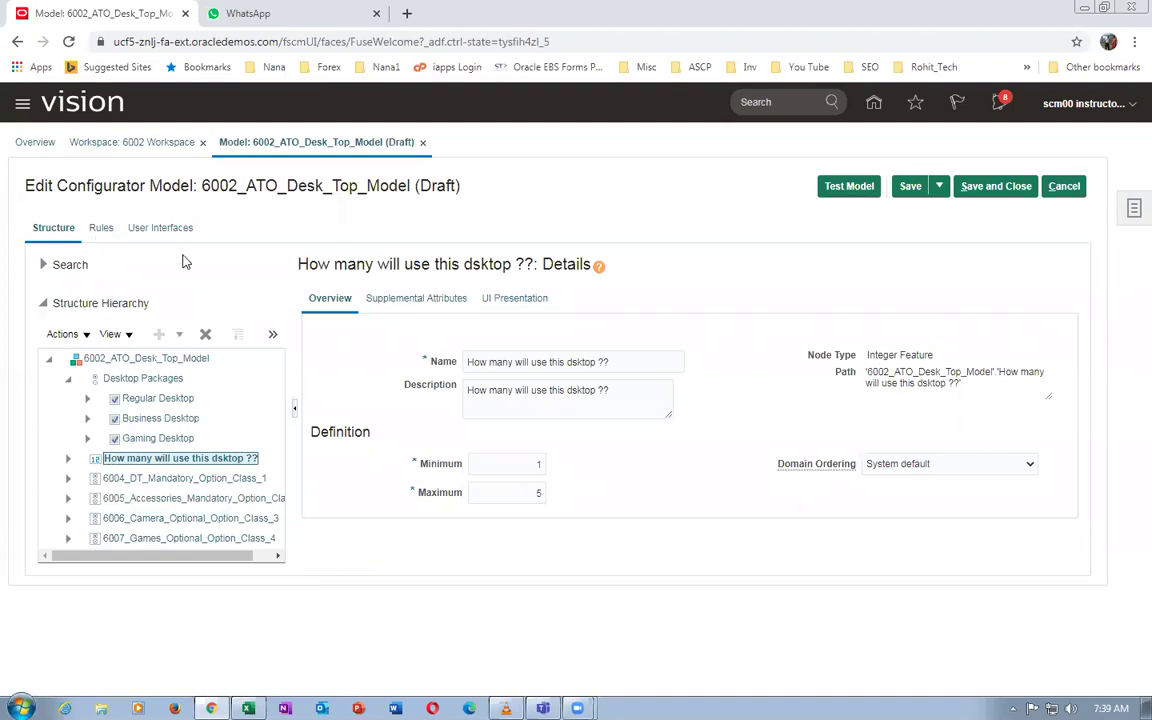
left_click(910, 190)
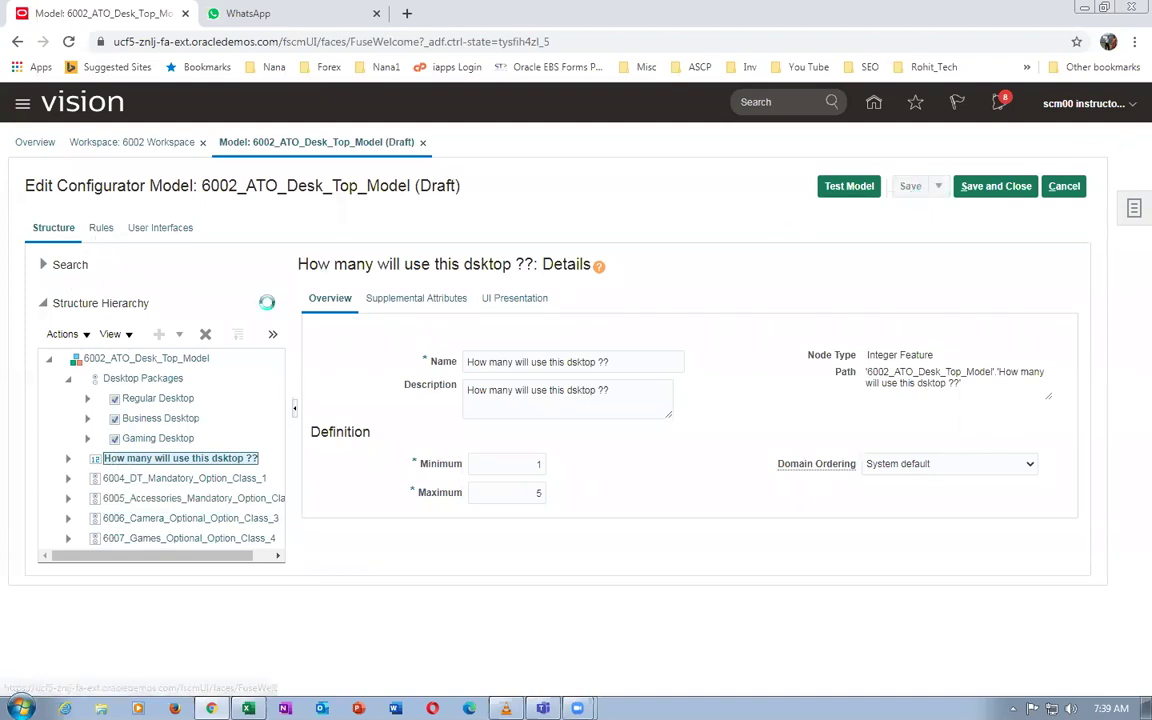
Start a new statement rule in the Desktop rule folder and name it "How many will use this desktop ?"
left_click(98, 239)
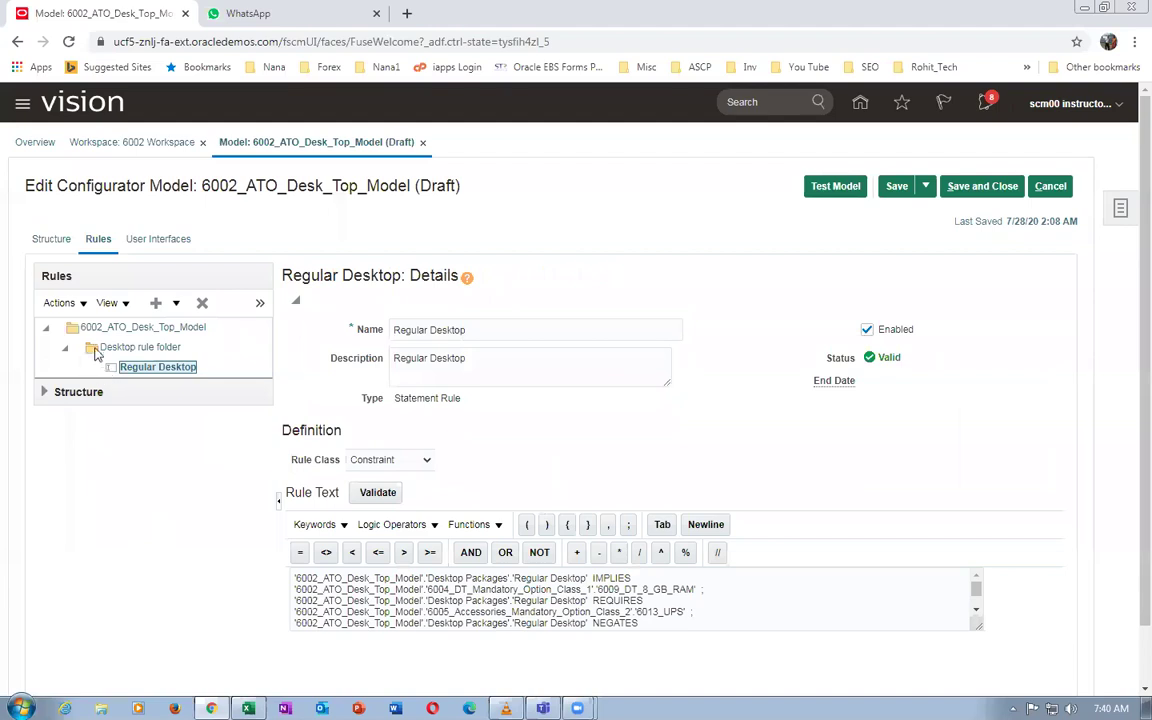
left_click(156, 304)
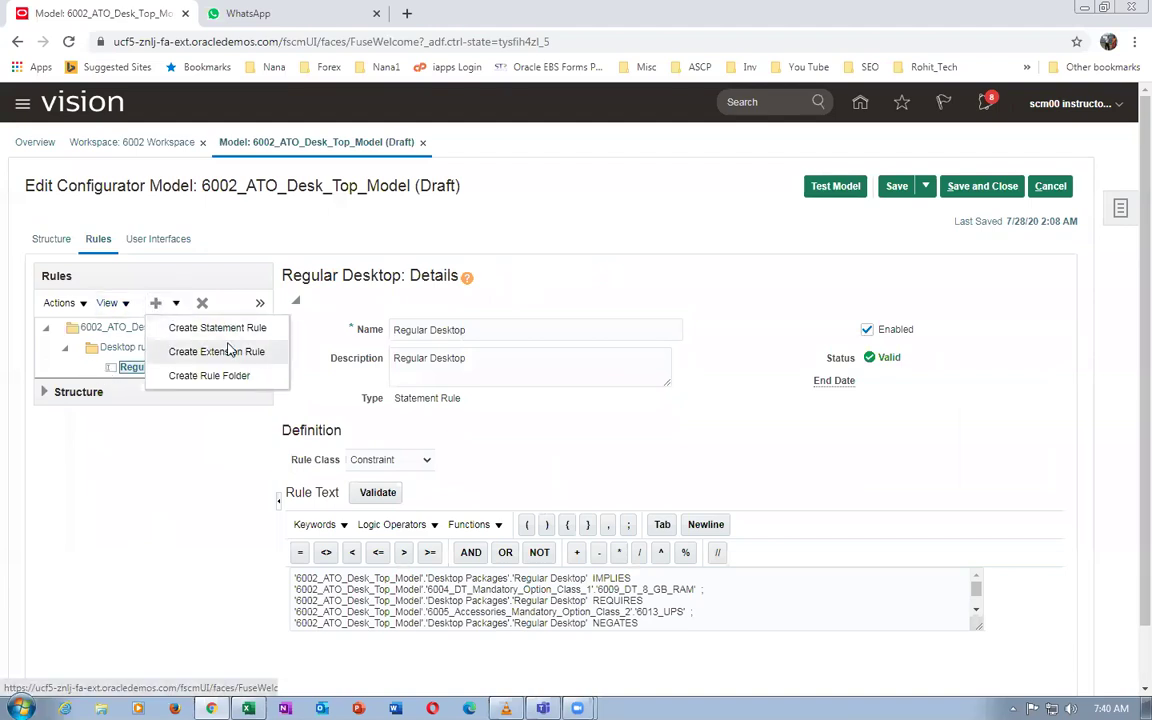
left_click(105, 347)
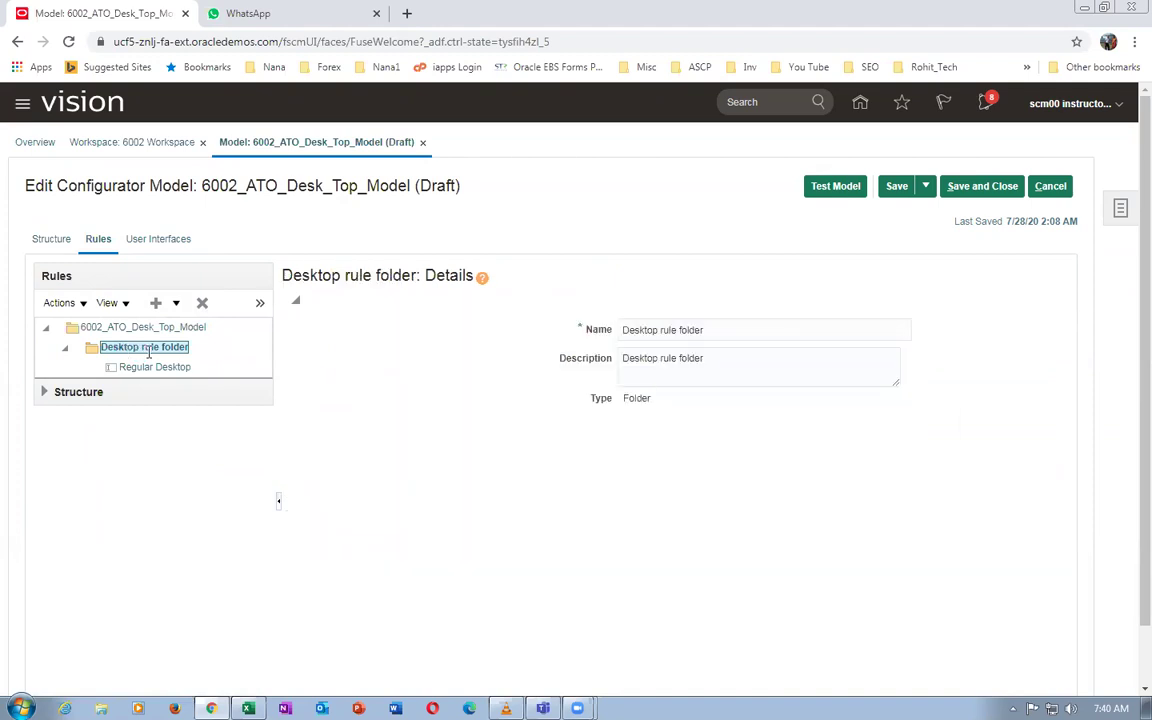
left_click(156, 303)
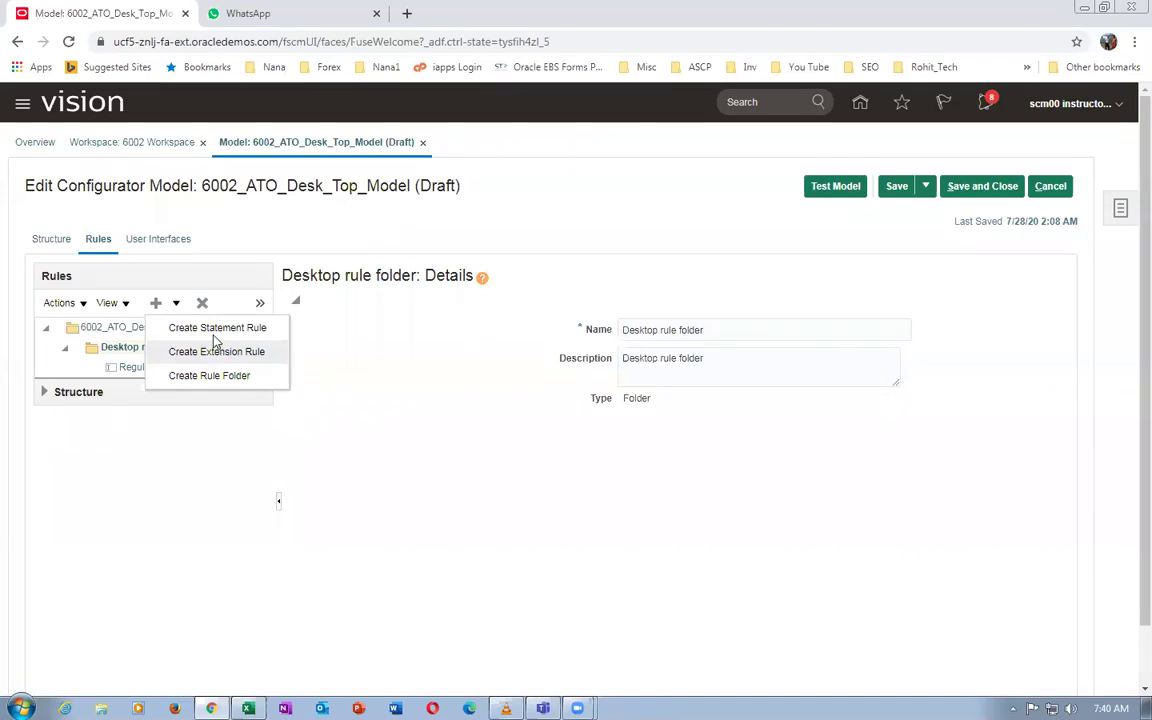
left_click(213, 328)
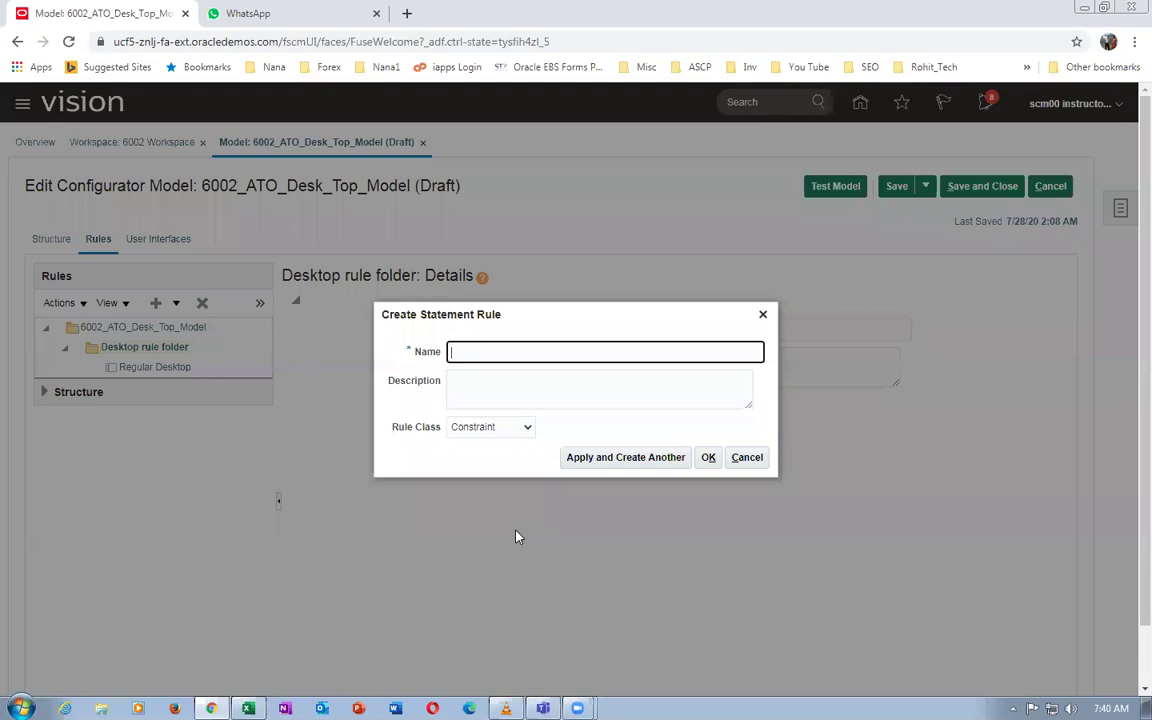
type("How many will use this desktop")
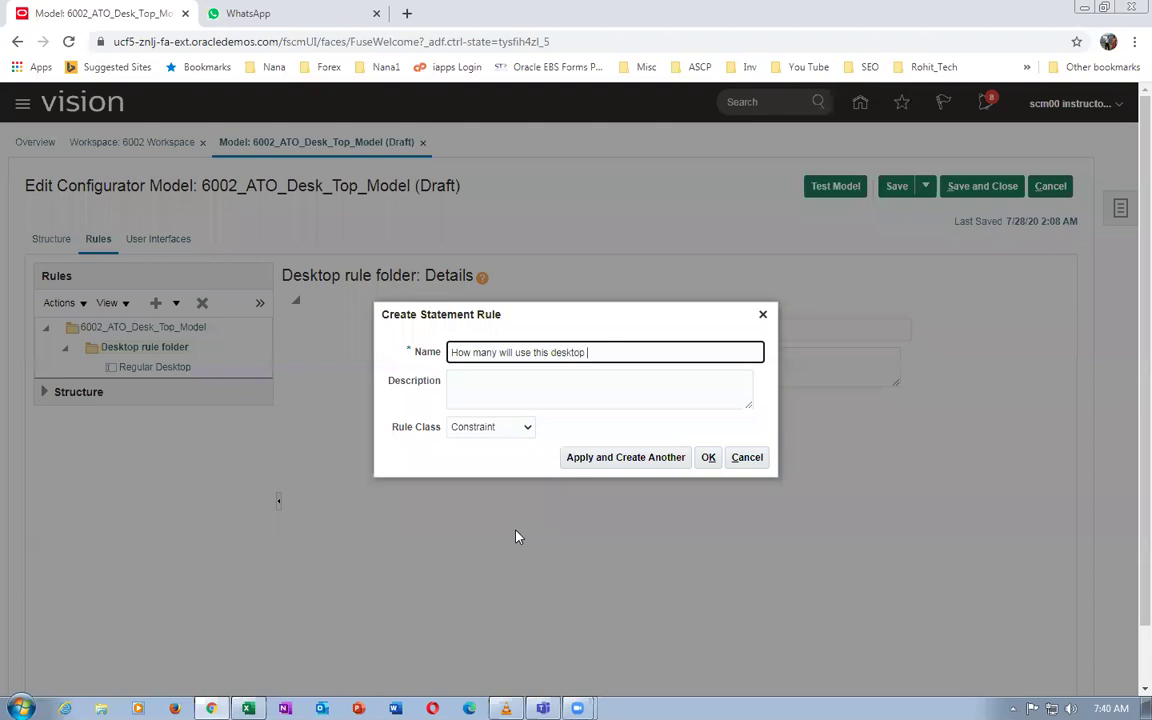
type(" ?")
Copy the rule's name into its description, keep the Constraint rule class and create the rule
left_click_drag(612, 352, 265, 305)
key("ctrl+c")
left_click(475, 382)
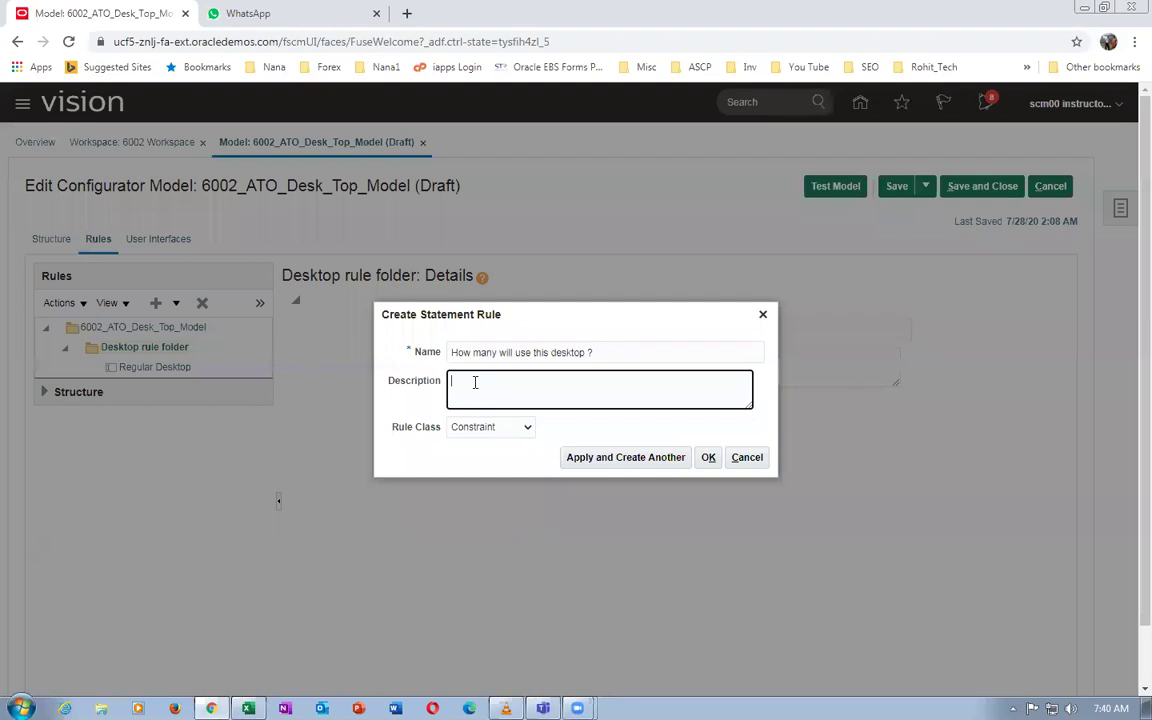
key("ctrl+v")
left_click(481, 430)
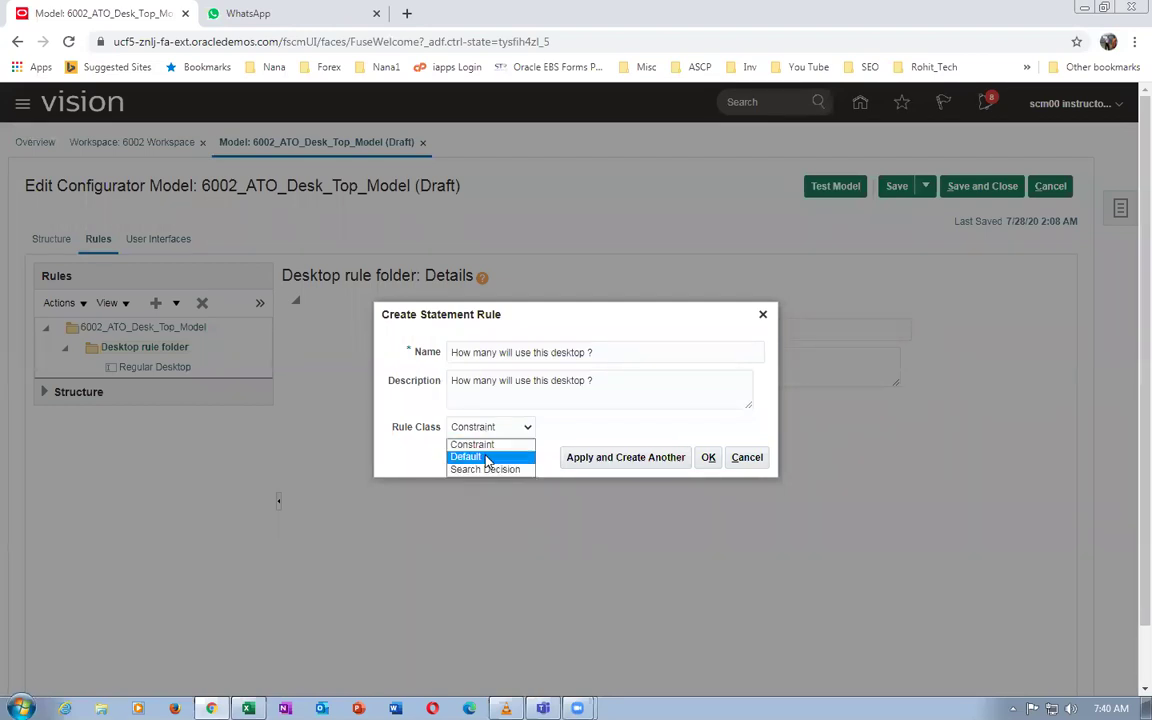
left_click(483, 443)
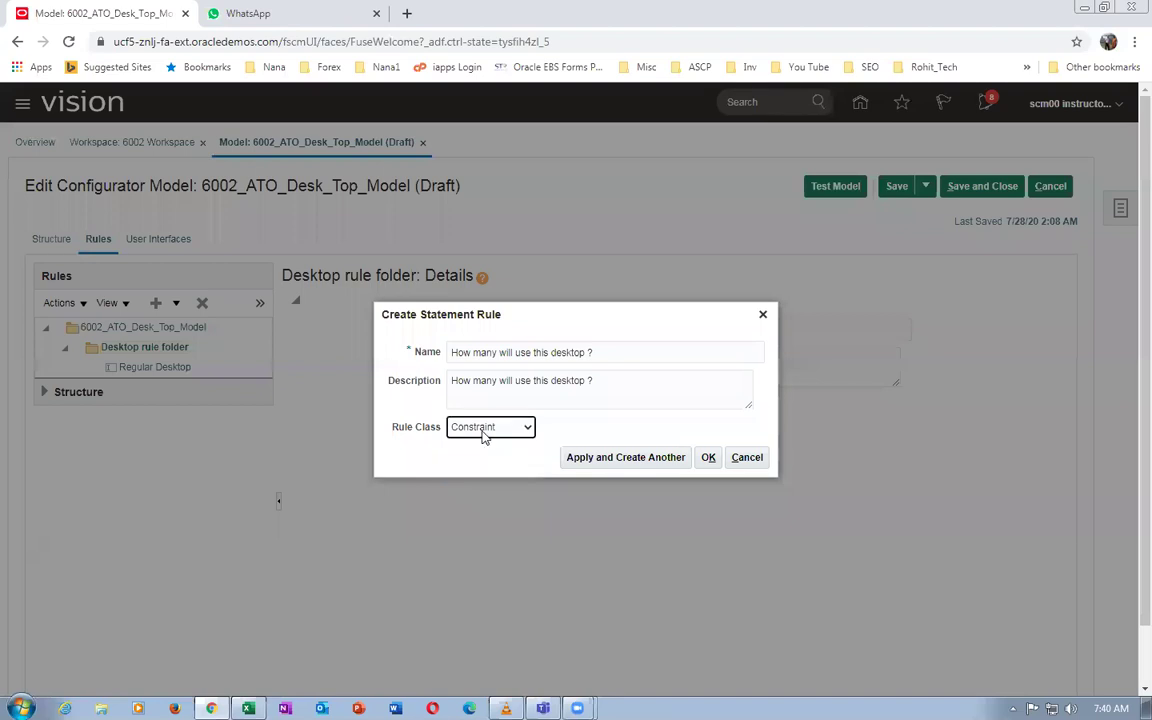
left_click(710, 462)
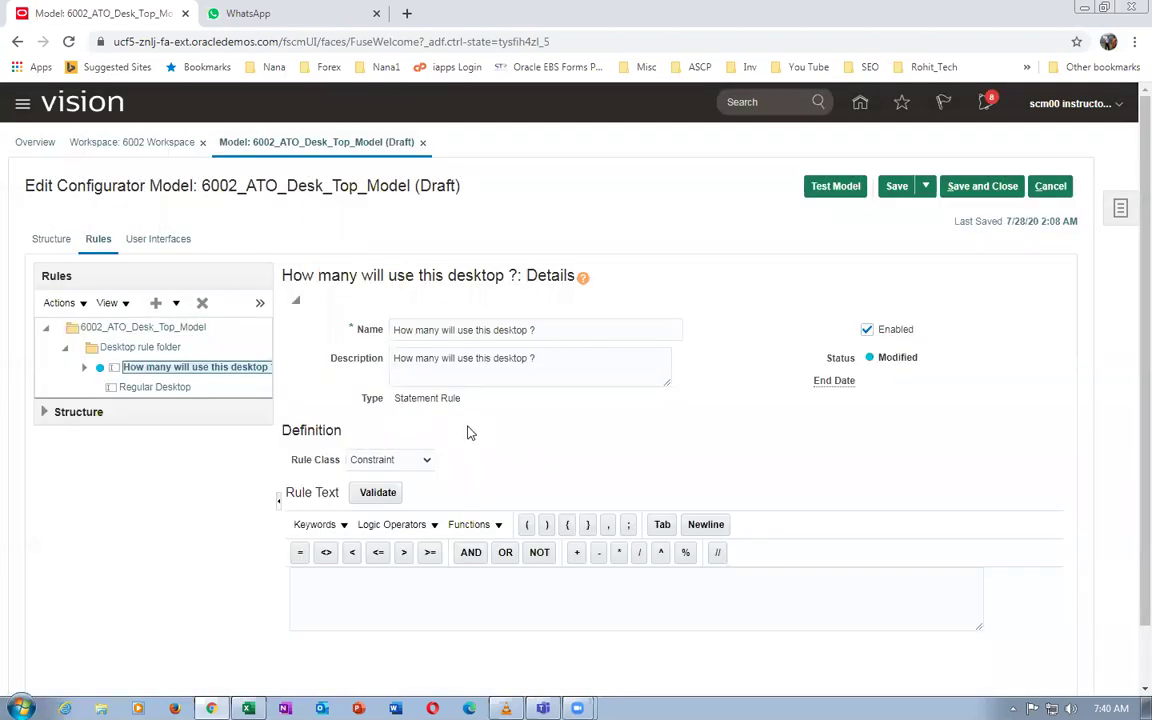
Insert the "How many will use this dsktop ??" integer feature from the model structure into the new rule's text
left_click(327, 589)
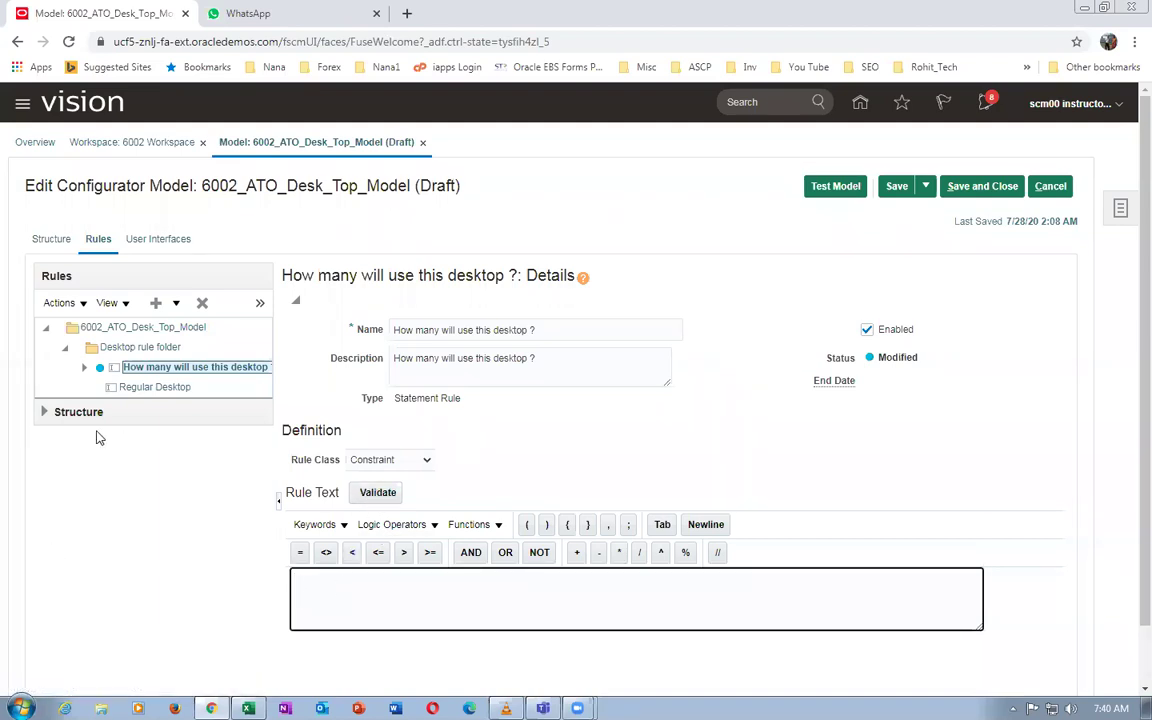
left_click(43, 413)
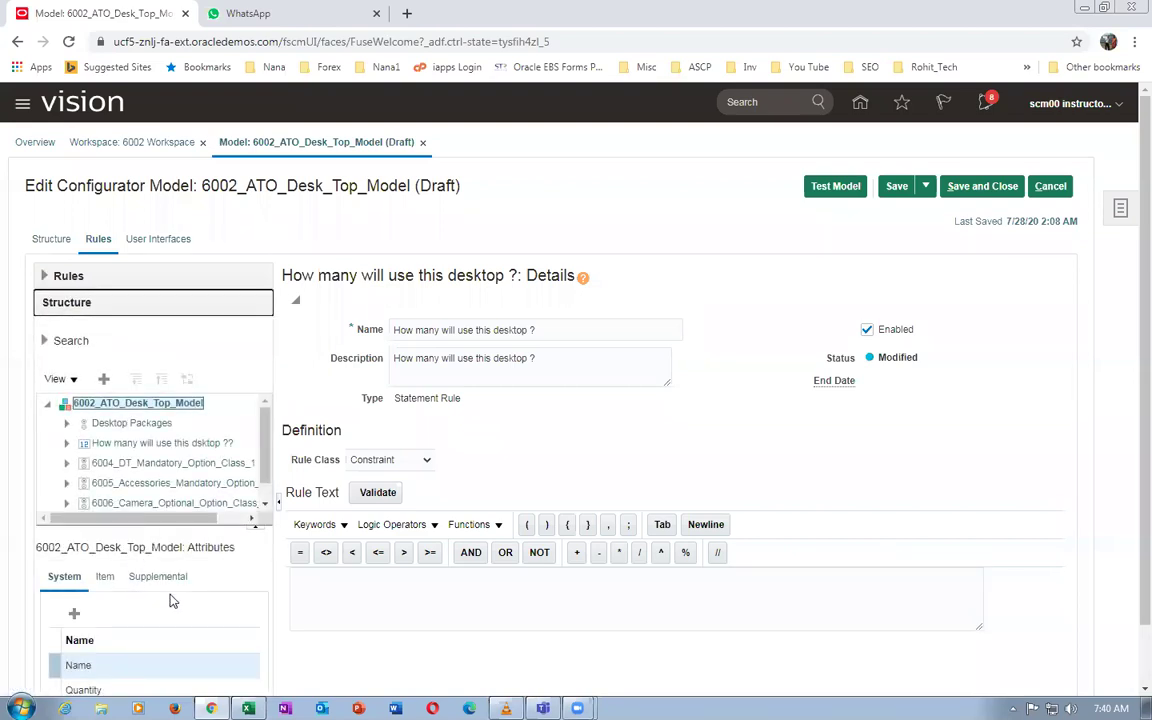
left_click(122, 443)
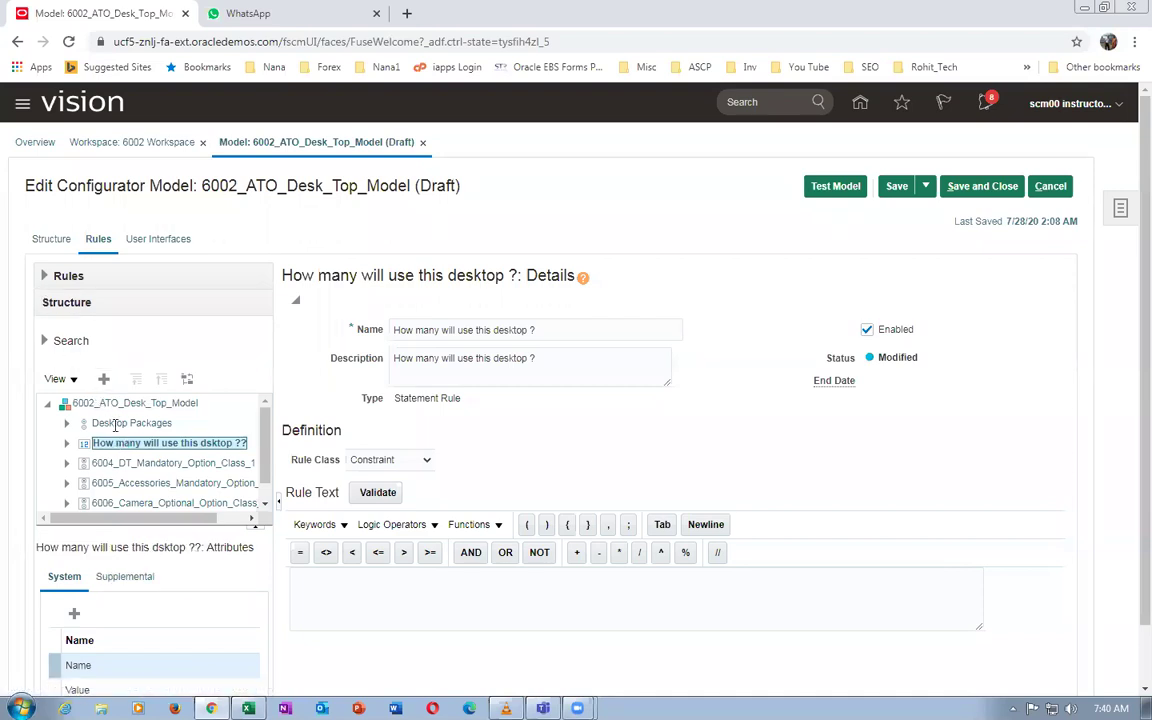
left_click(43, 277)
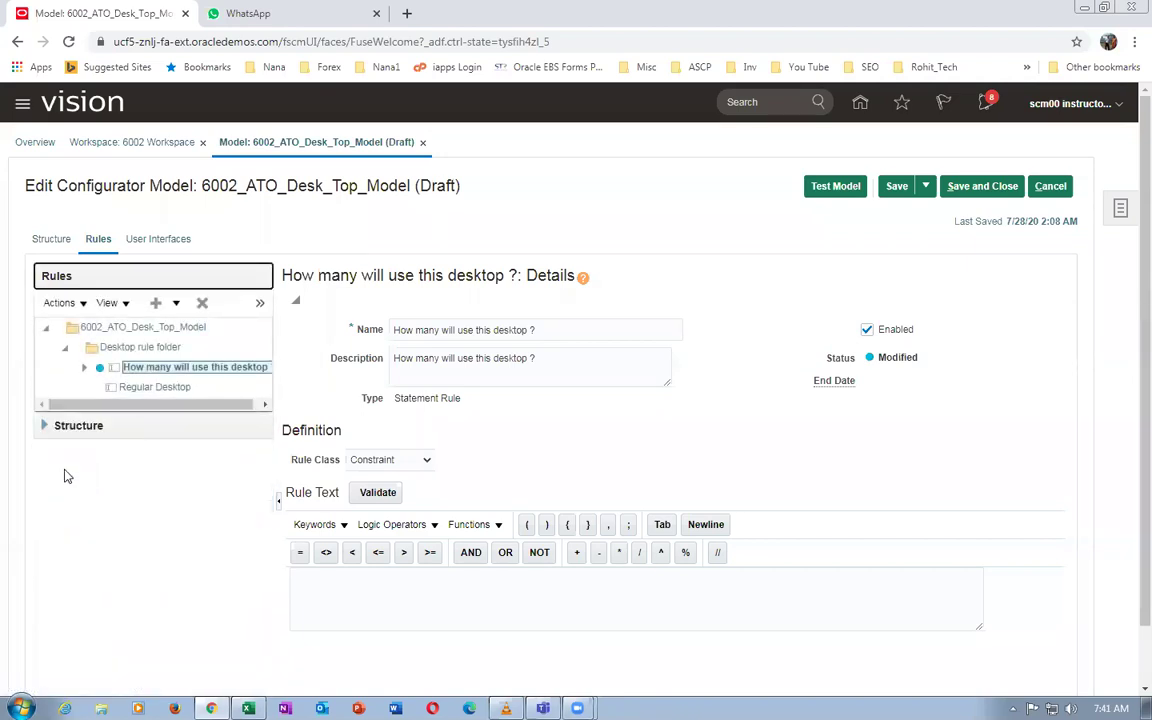
left_click(43, 426)
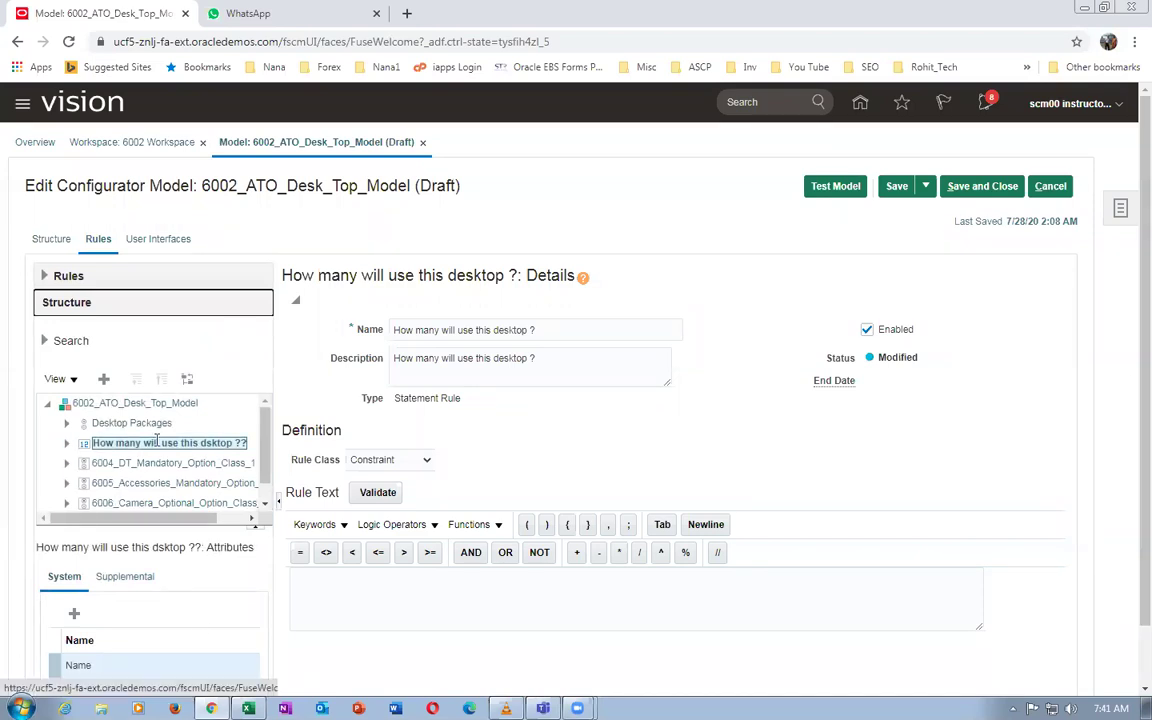
left_click(104, 379)
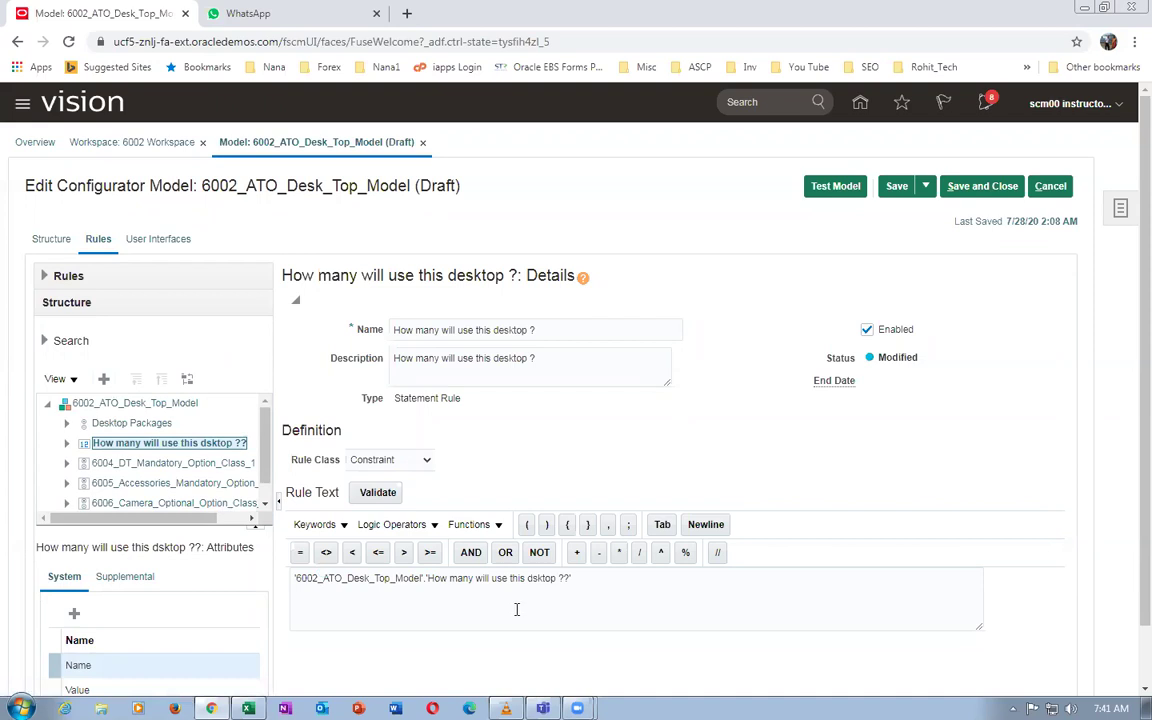
Extend the rule text after the integer feature with the condition <2 followed by the IMPLIES operator
left_click(591, 578)
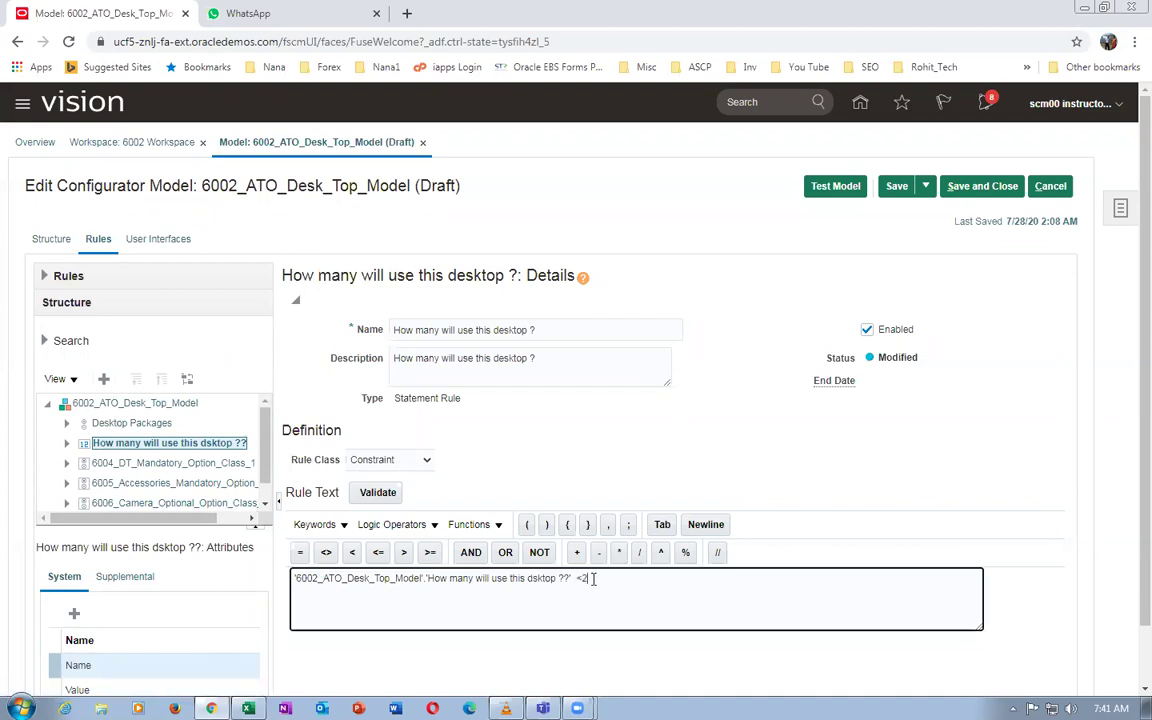
type("<2")
left_click(380, 526)
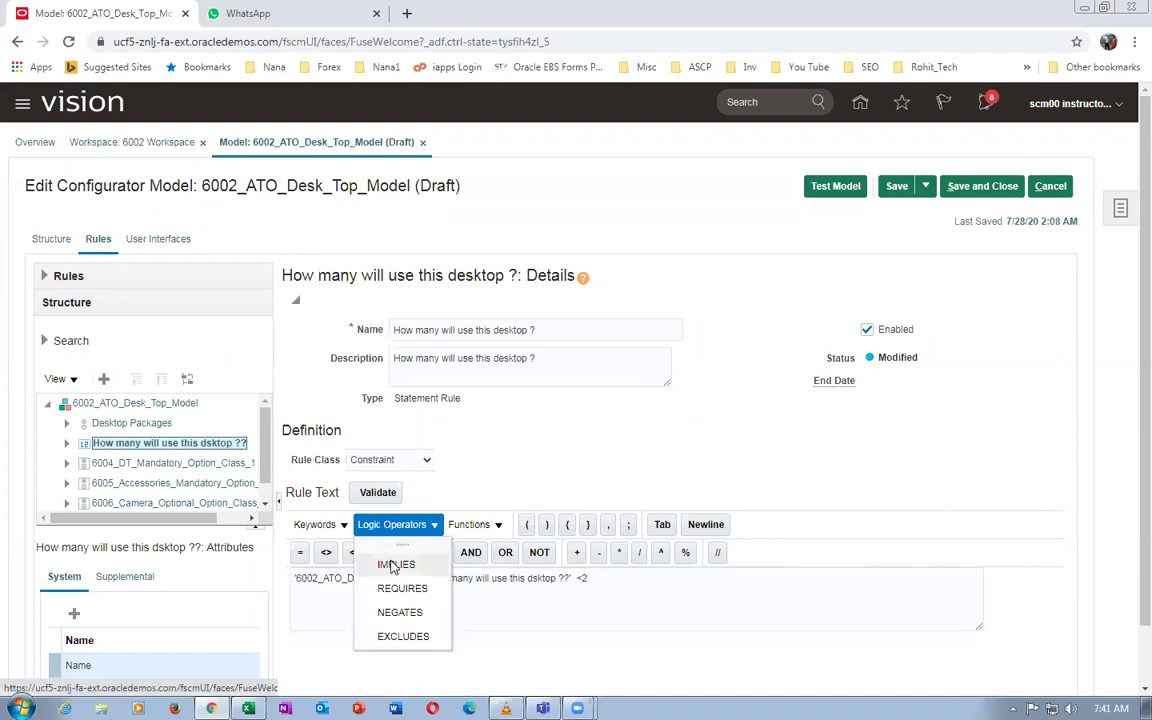
left_click(396, 564)
left_click(706, 587)
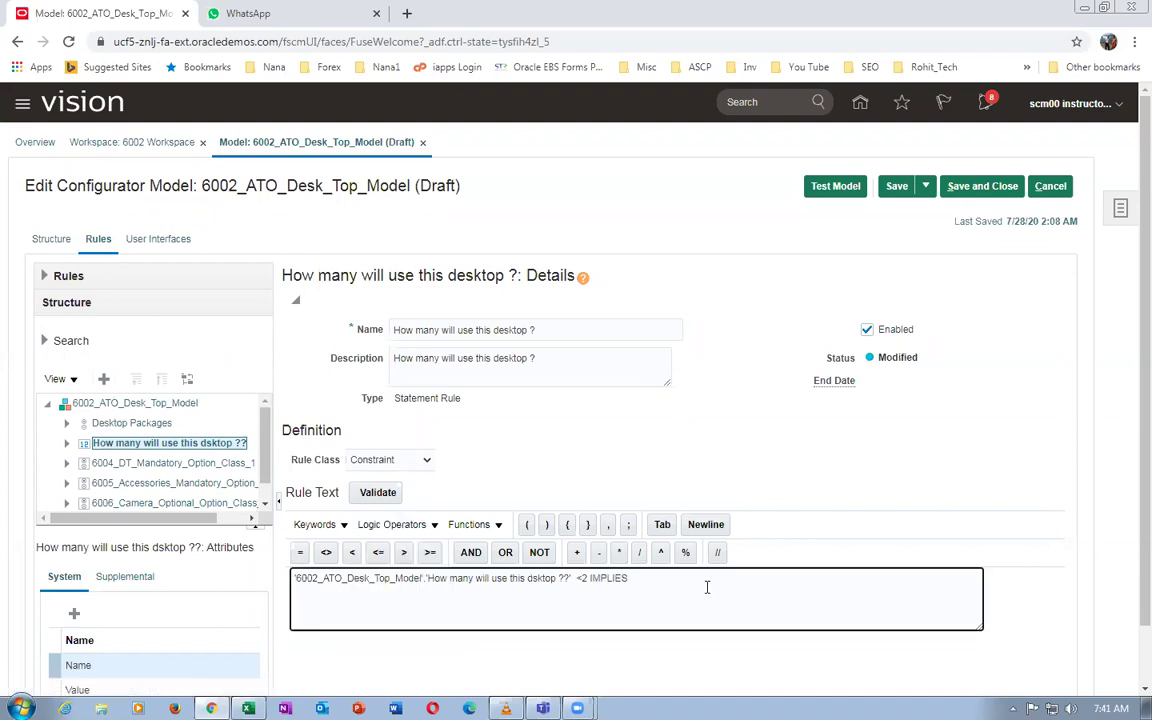
Insert 6009_DT_8_GB_RAM from 6004_DT_Mandatory_Option_Class_1 after the first IMPLIES operator and end the statement with a semicolon
left_click(266, 432)
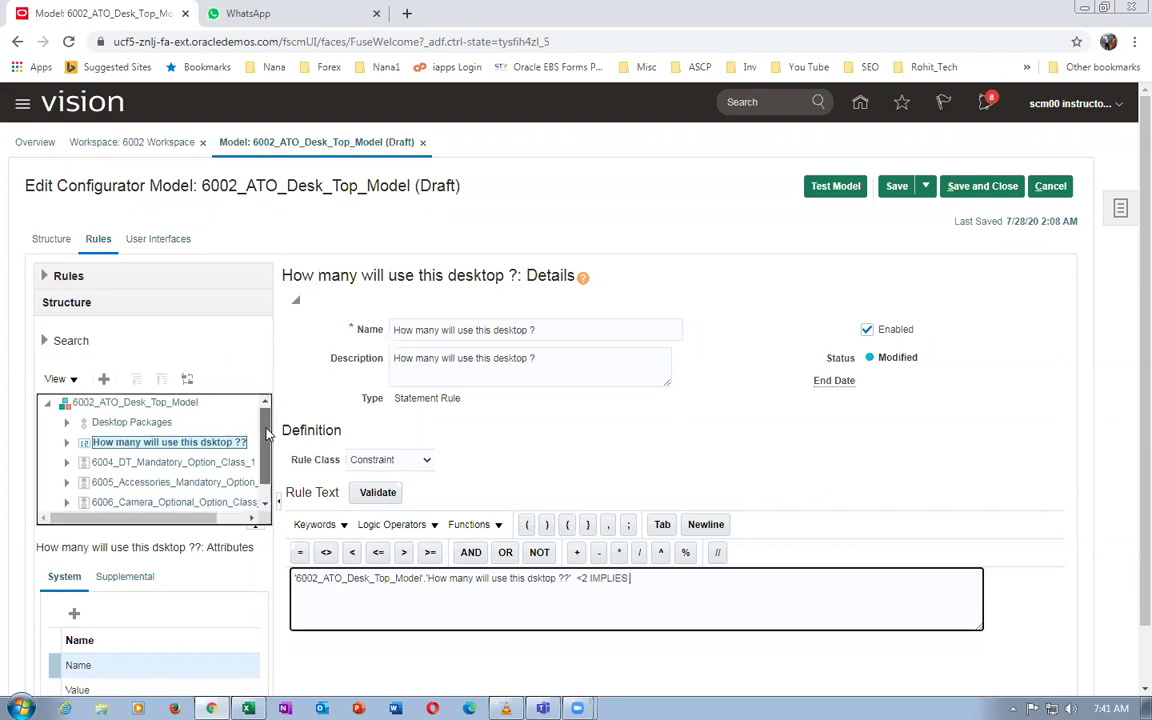
left_click_drag(268, 432, 271, 452)
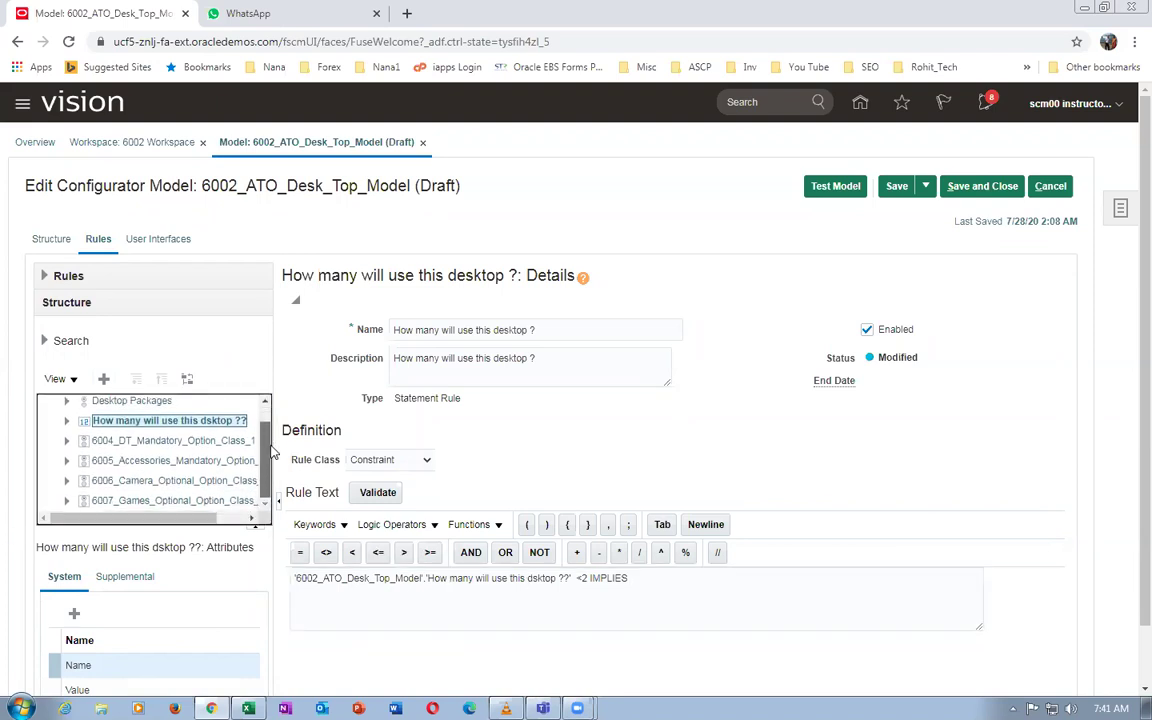
left_click(68, 450)
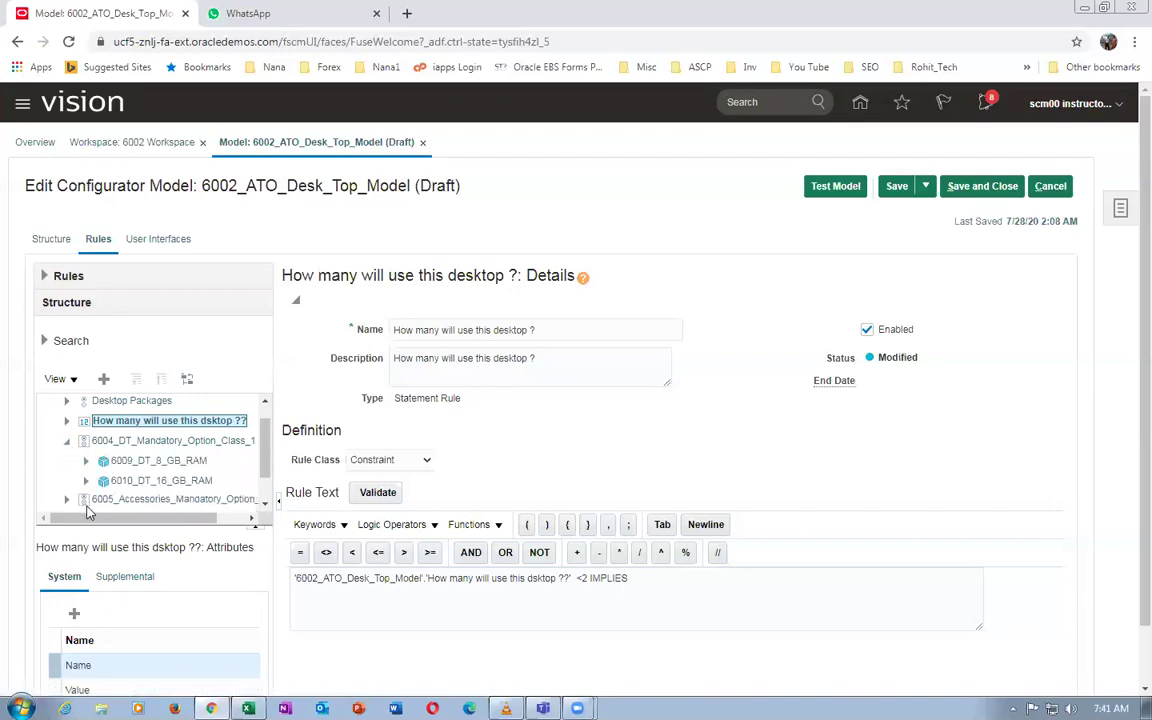
left_click(157, 460)
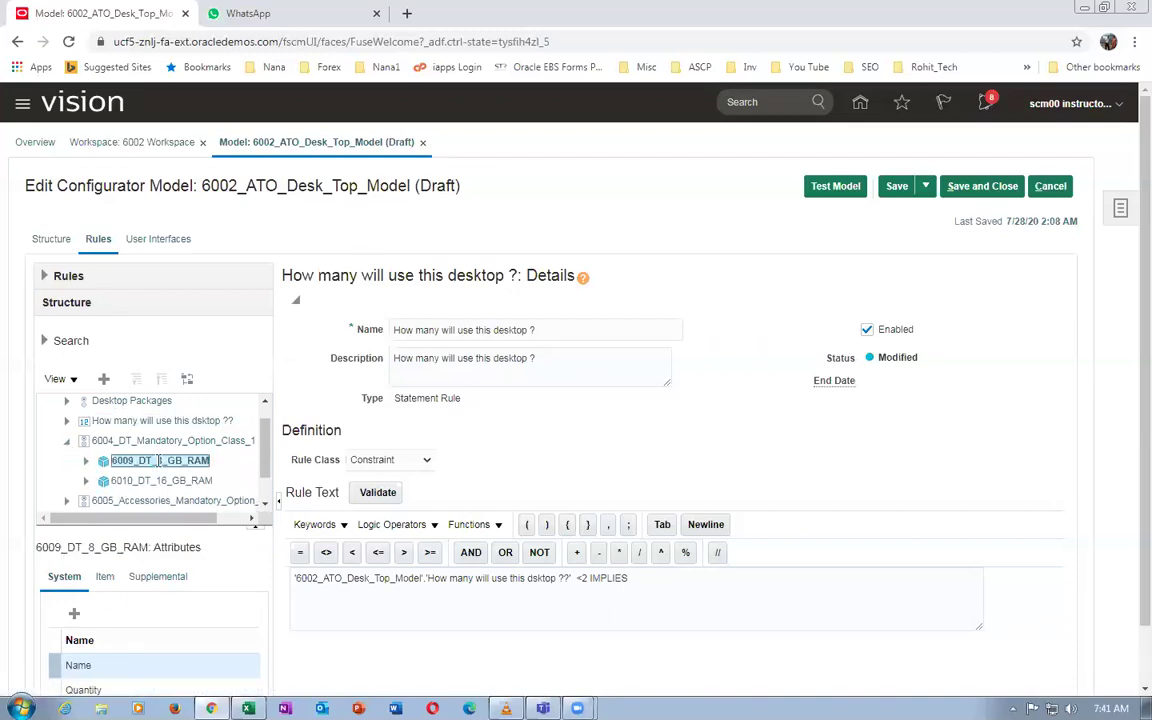
left_click(641, 578)
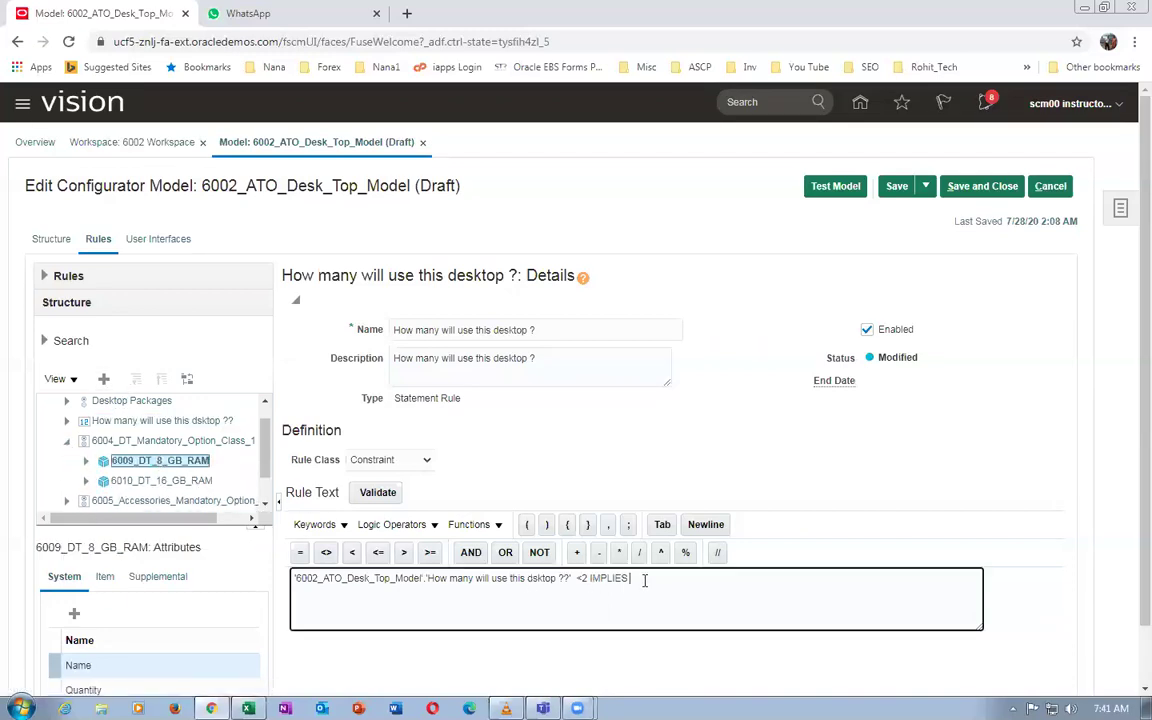
left_click(153, 462)
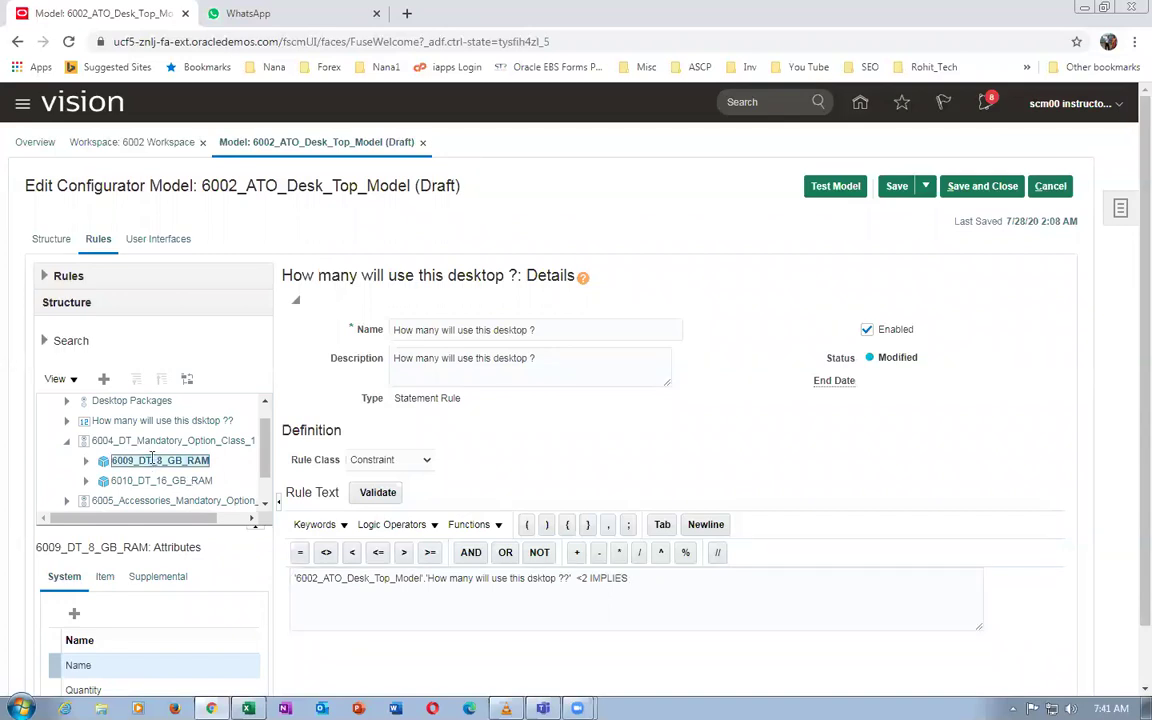
left_click(103, 378)
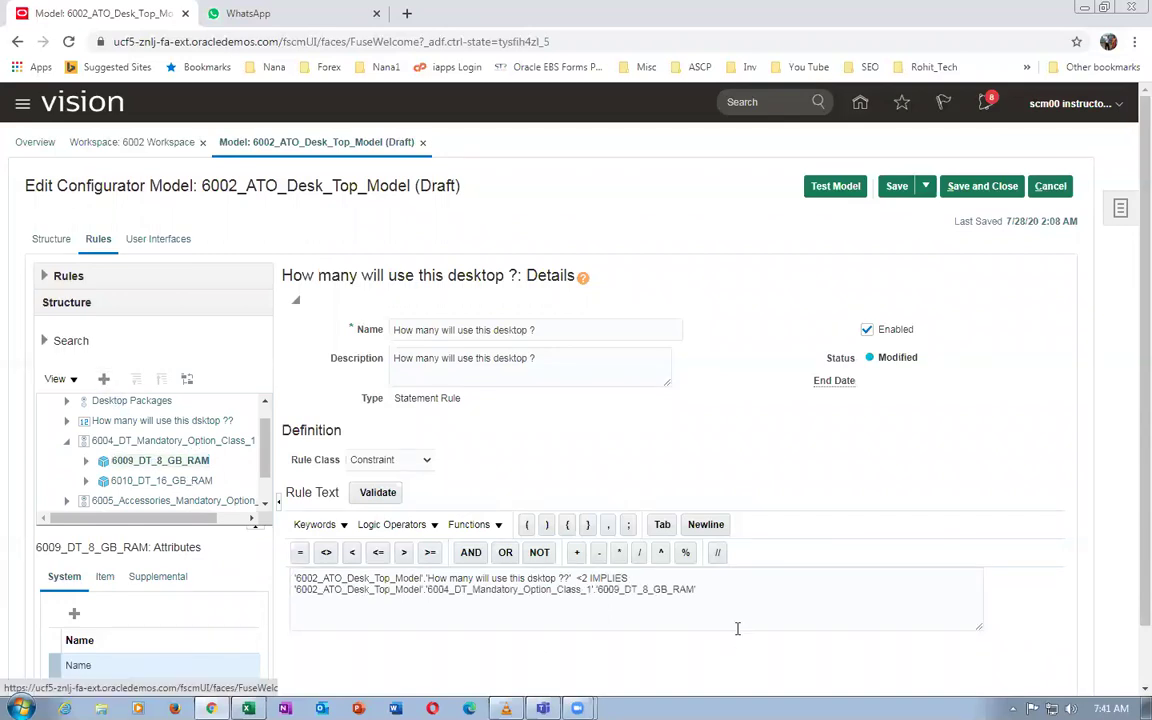
left_click(719, 589)
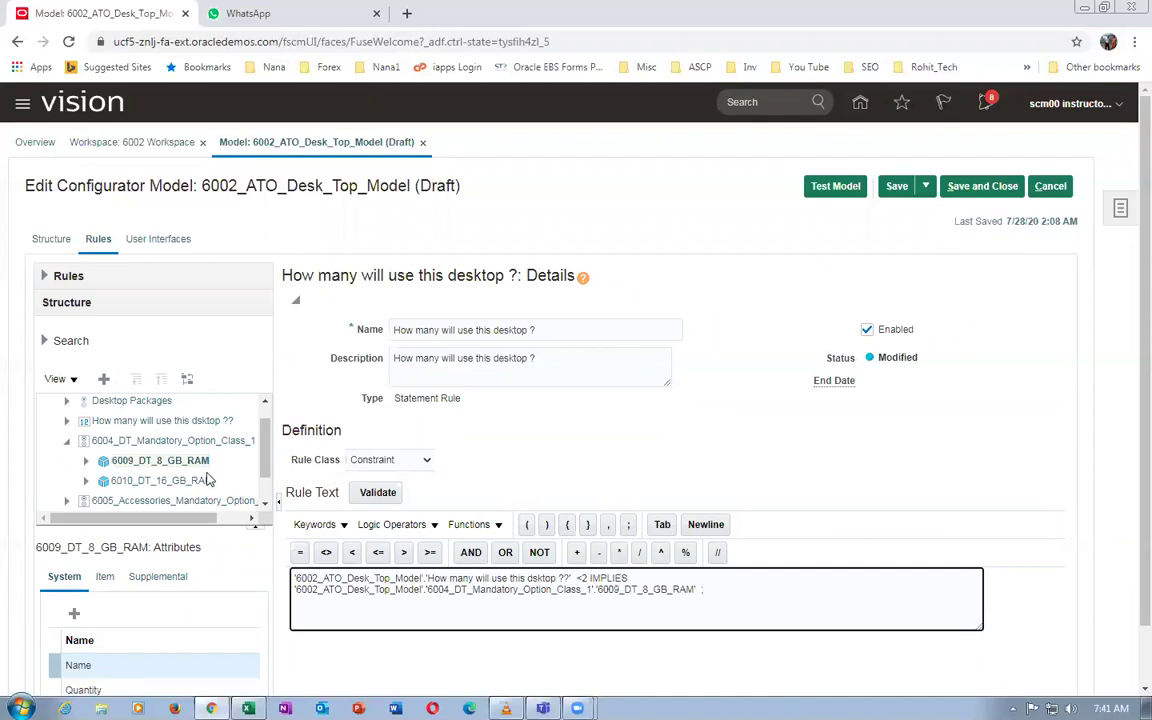
Begin a second statement in the rule text with the "How many will use this dsktop ??" feature, the condition >2 and the IMPLIES operator
left_click(150, 420)
left_click(327, 612)
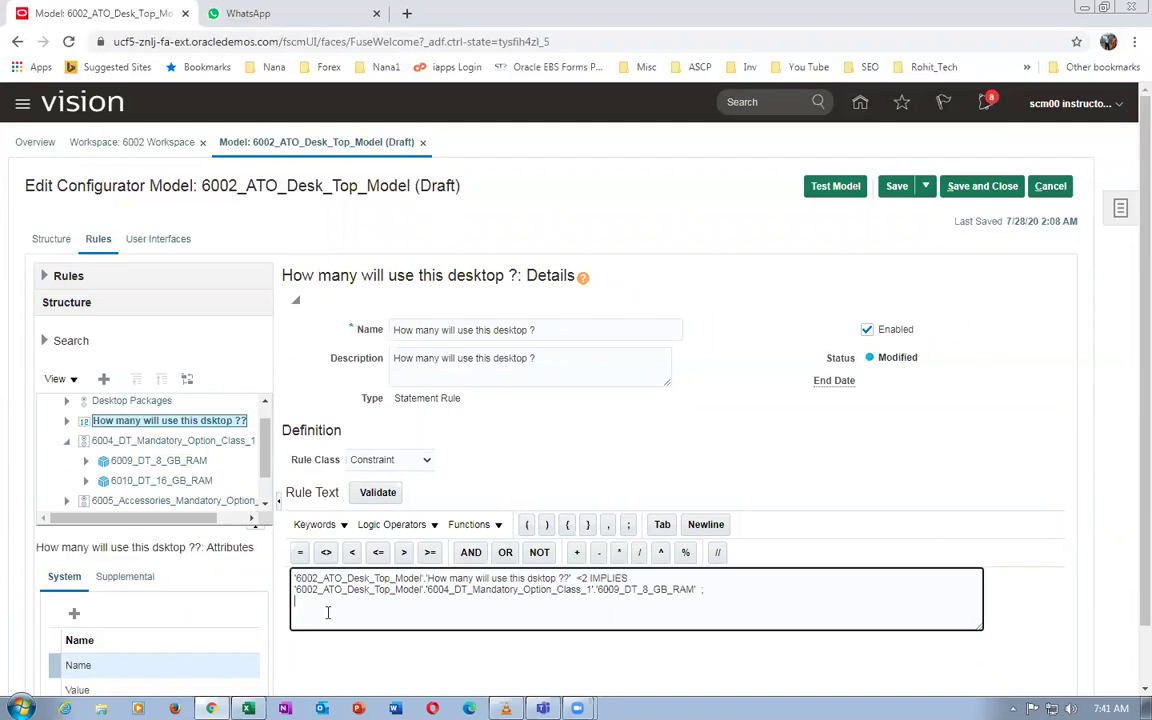
left_click(103, 378)
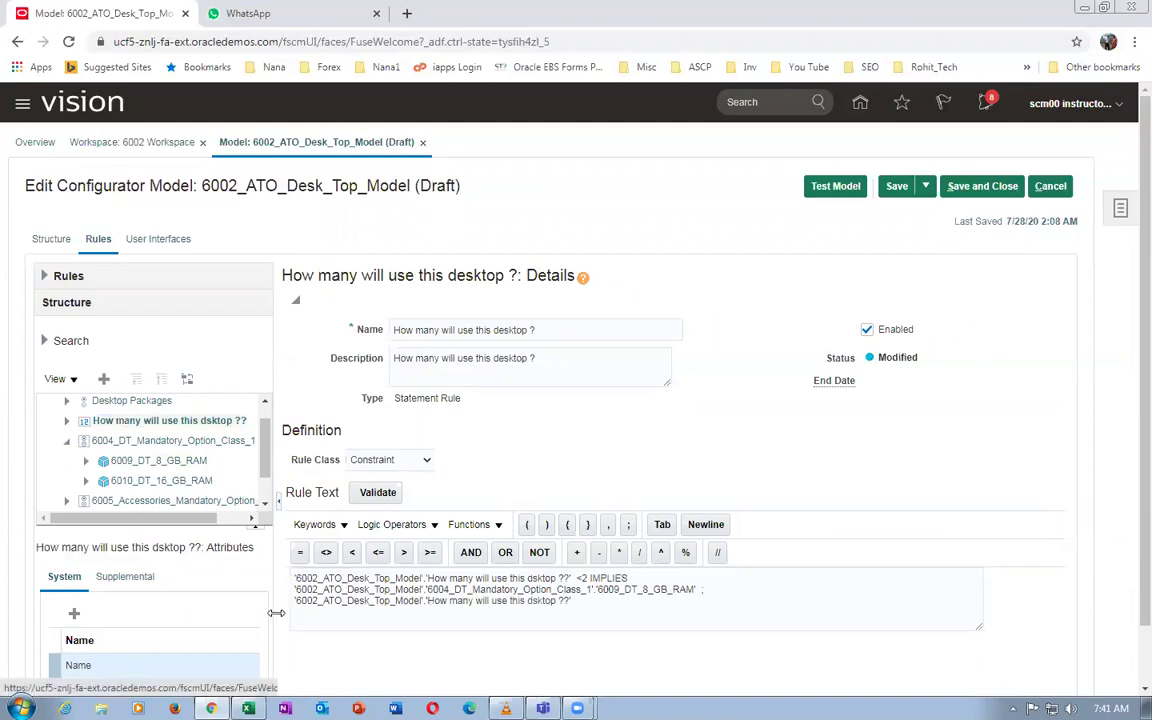
left_click(595, 601)
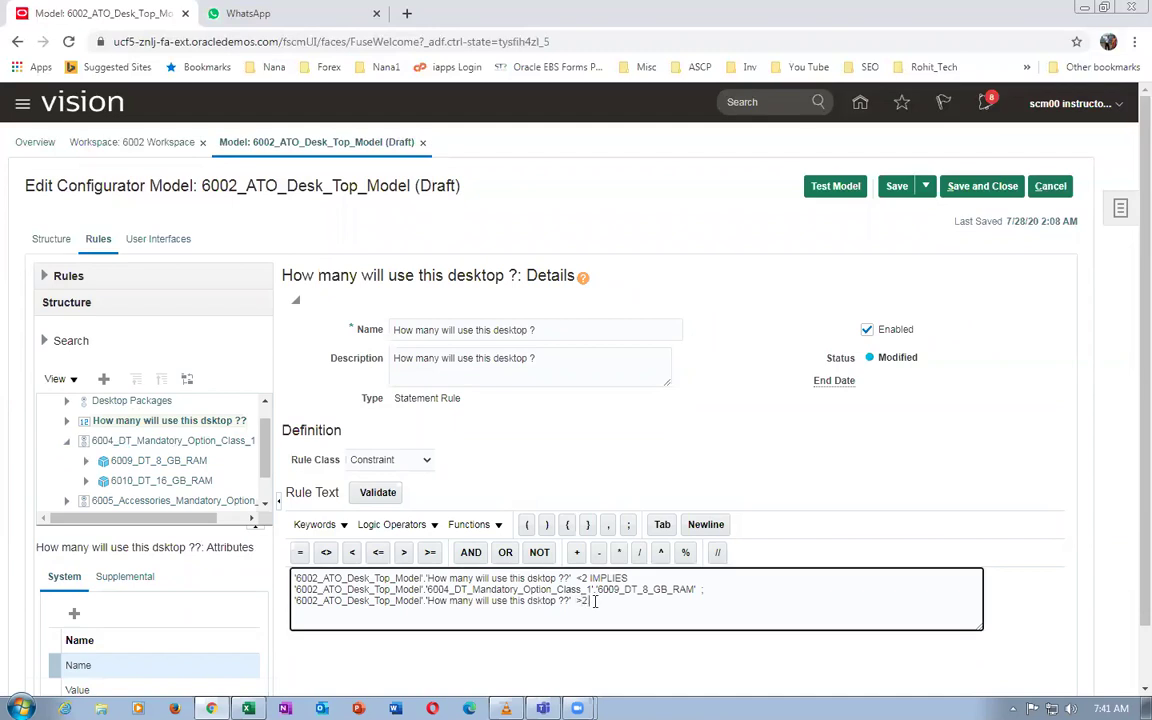
left_click(385, 524)
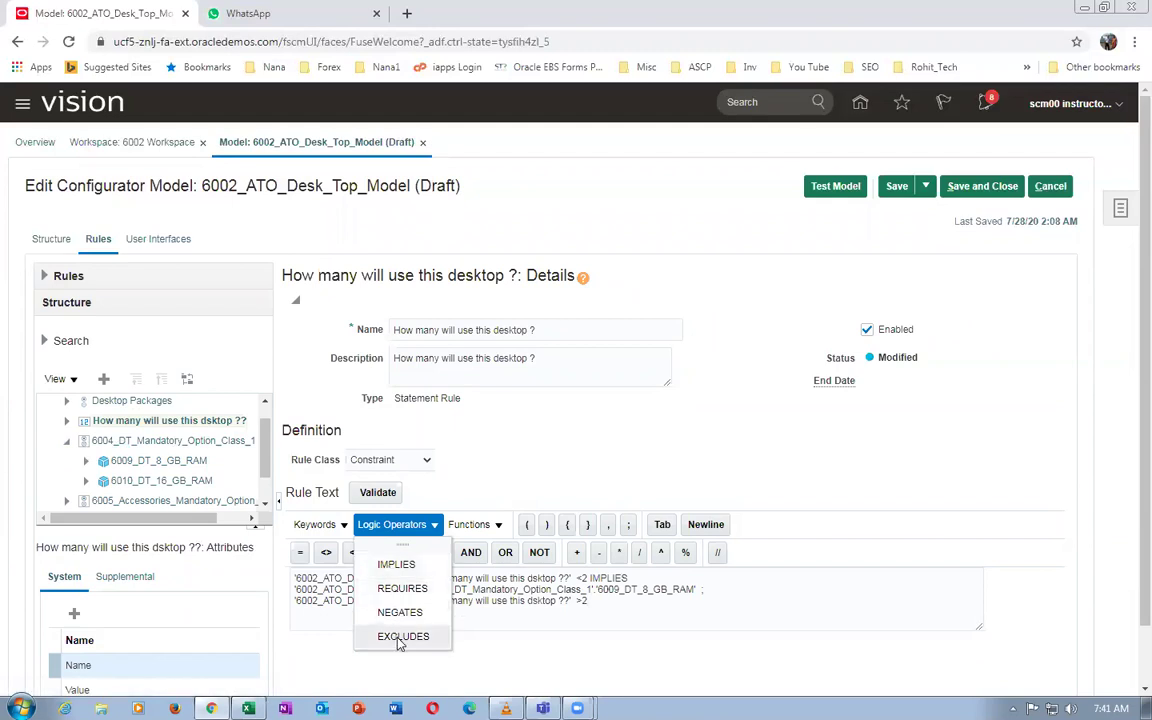
left_click(386, 564)
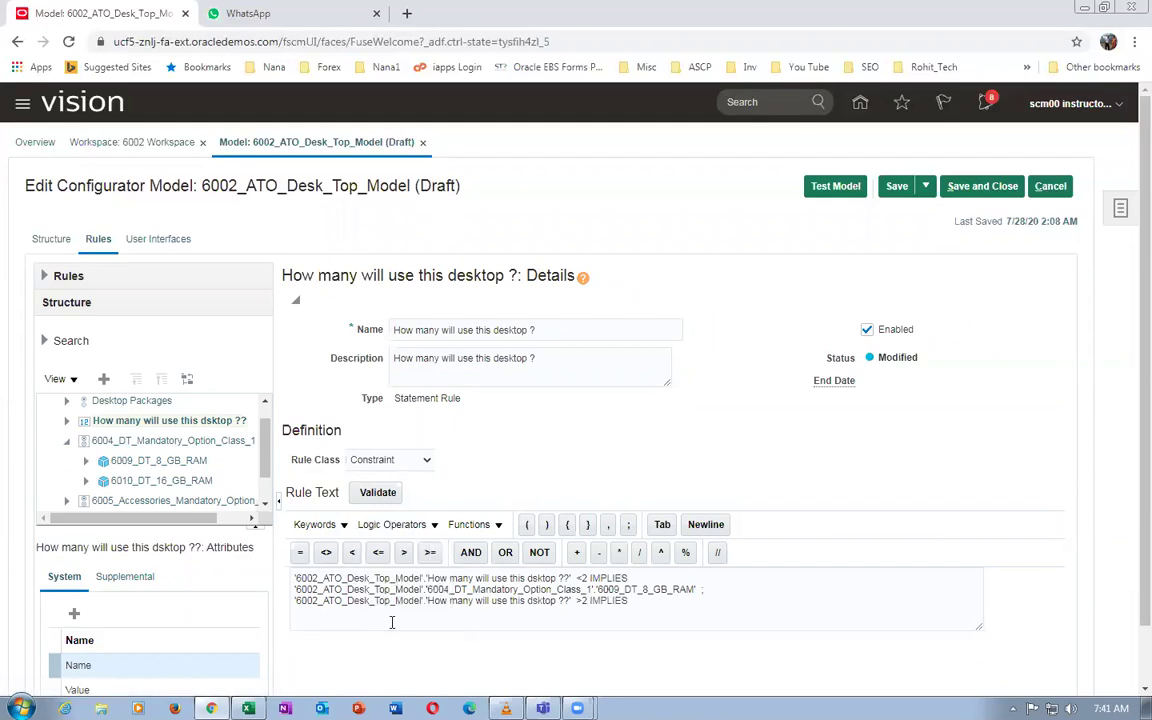
Complete the second statement by inserting 6010_DT_16_GB_RAM after its IMPLIES operator and ending it with a semicolon
left_click(665, 608)
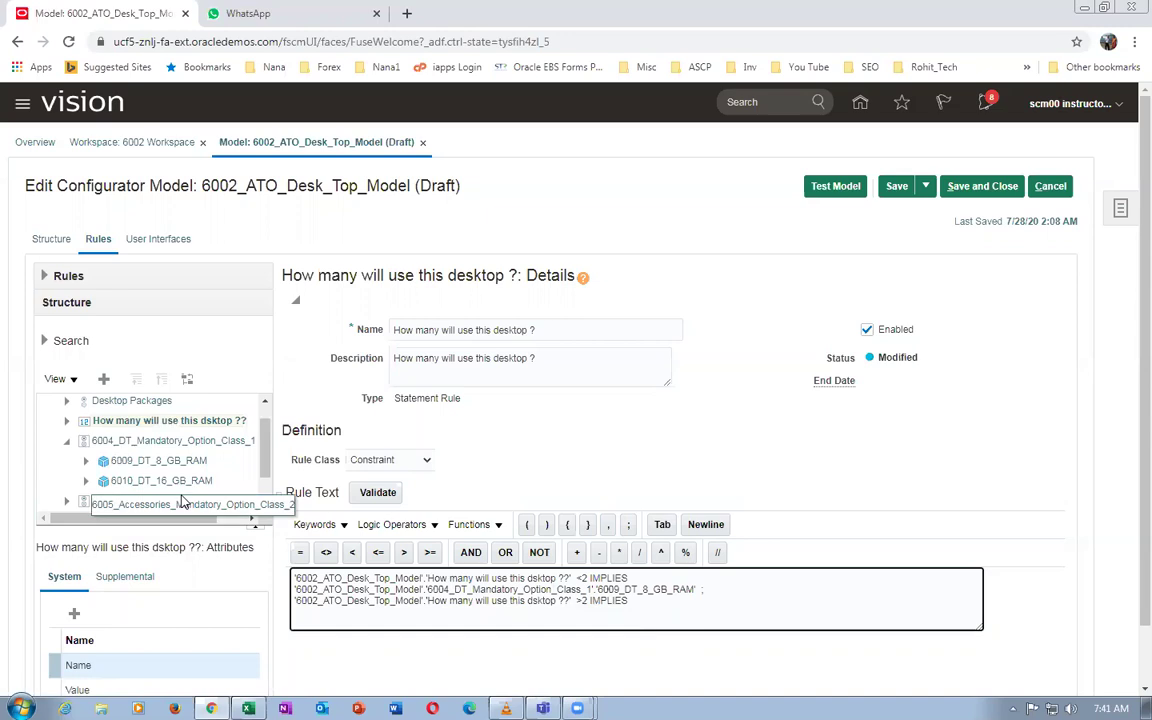
left_click(150, 481)
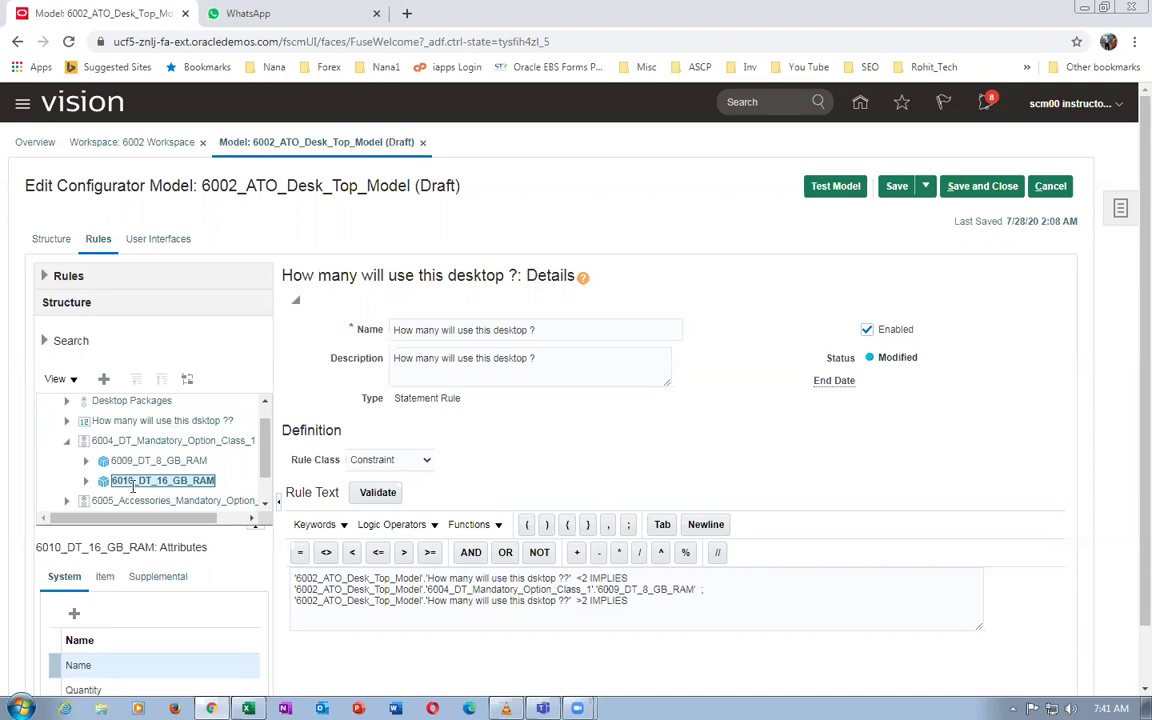
left_click(648, 601)
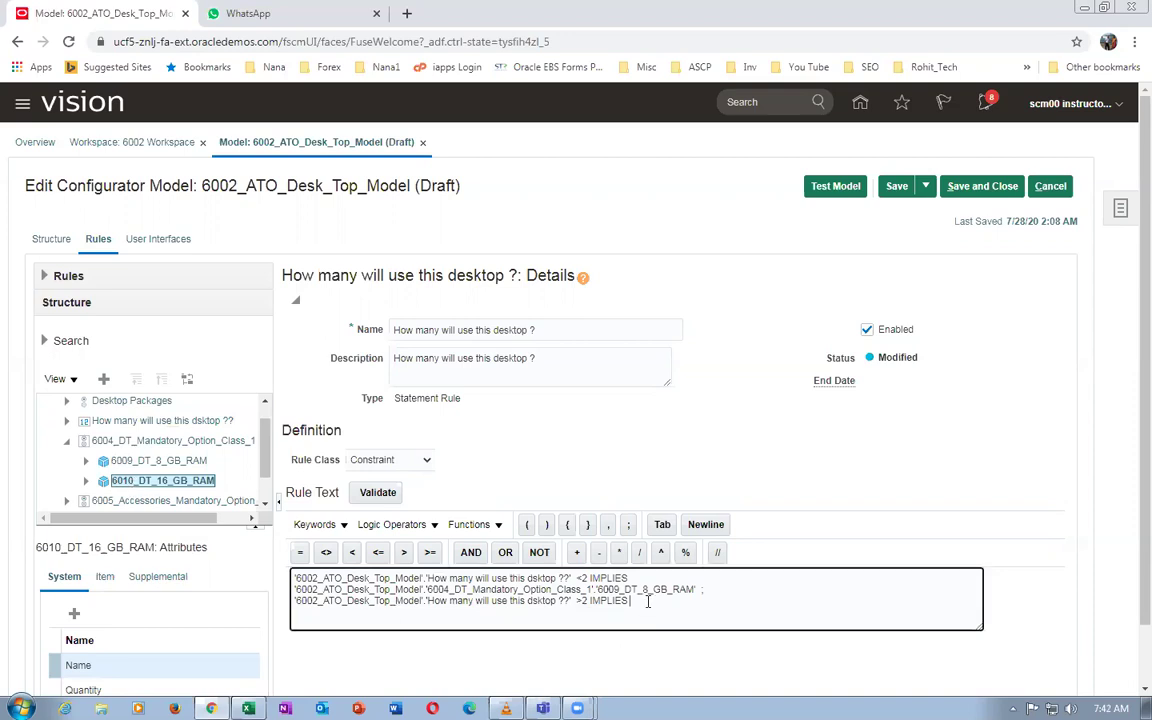
left_click(103, 381)
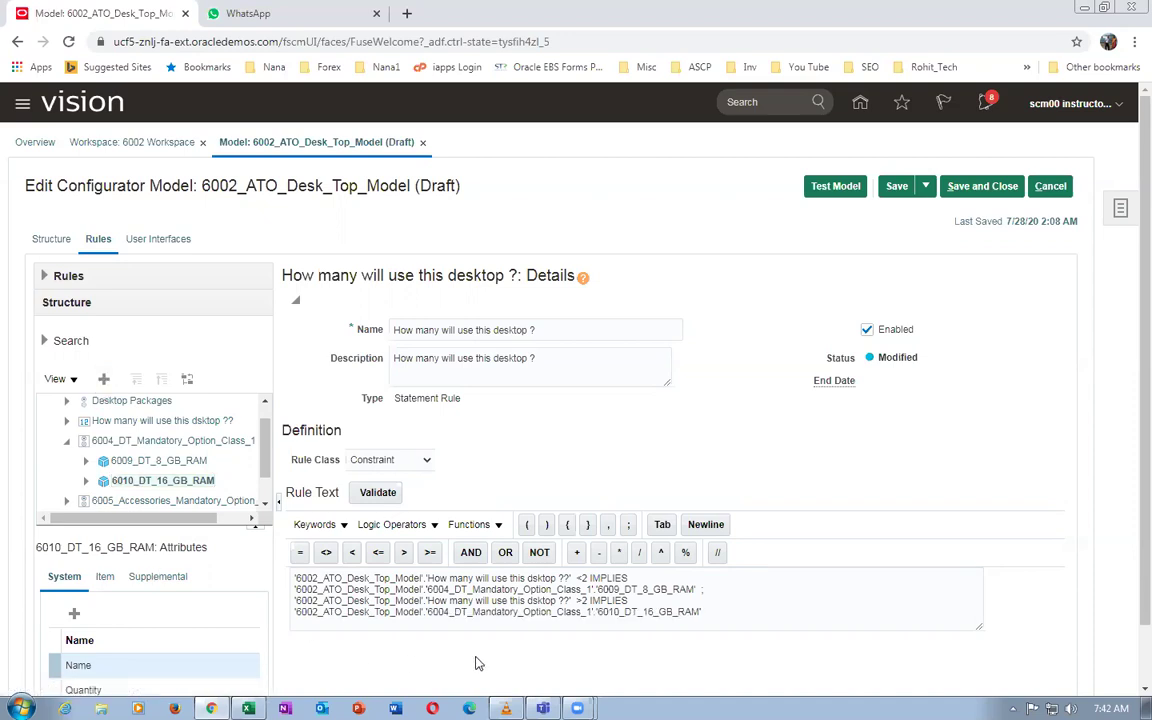
left_click(768, 619)
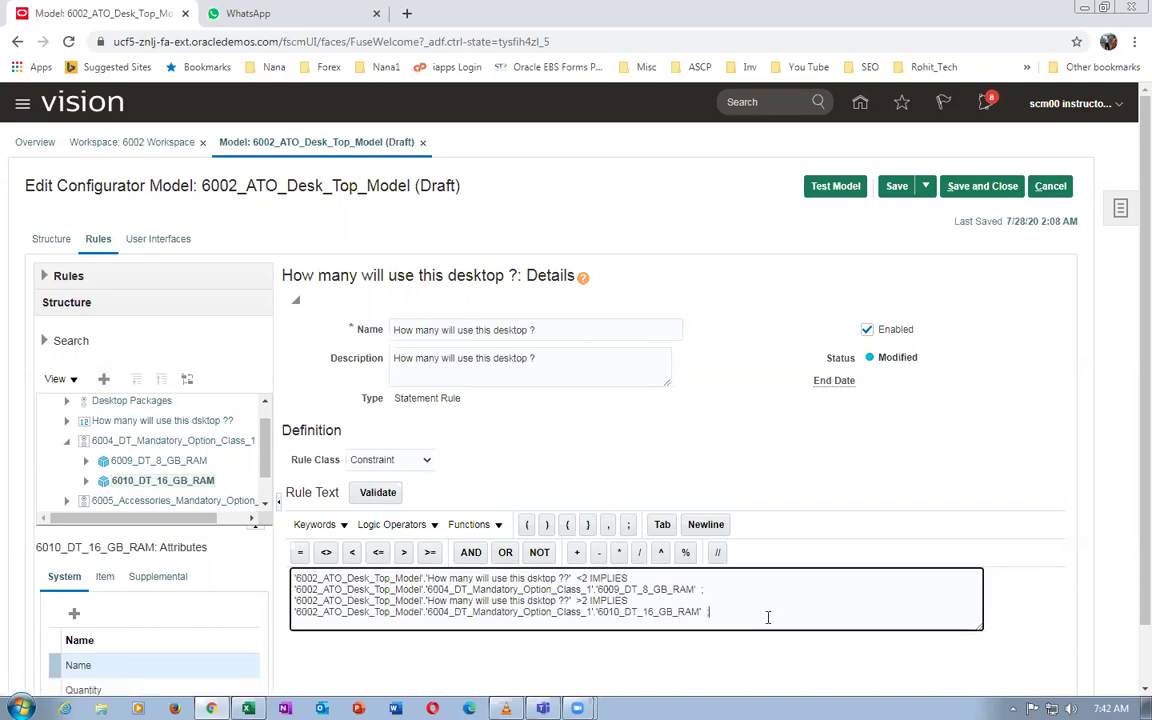
Save the configurator model and validate the rule text
left_click(893, 186)
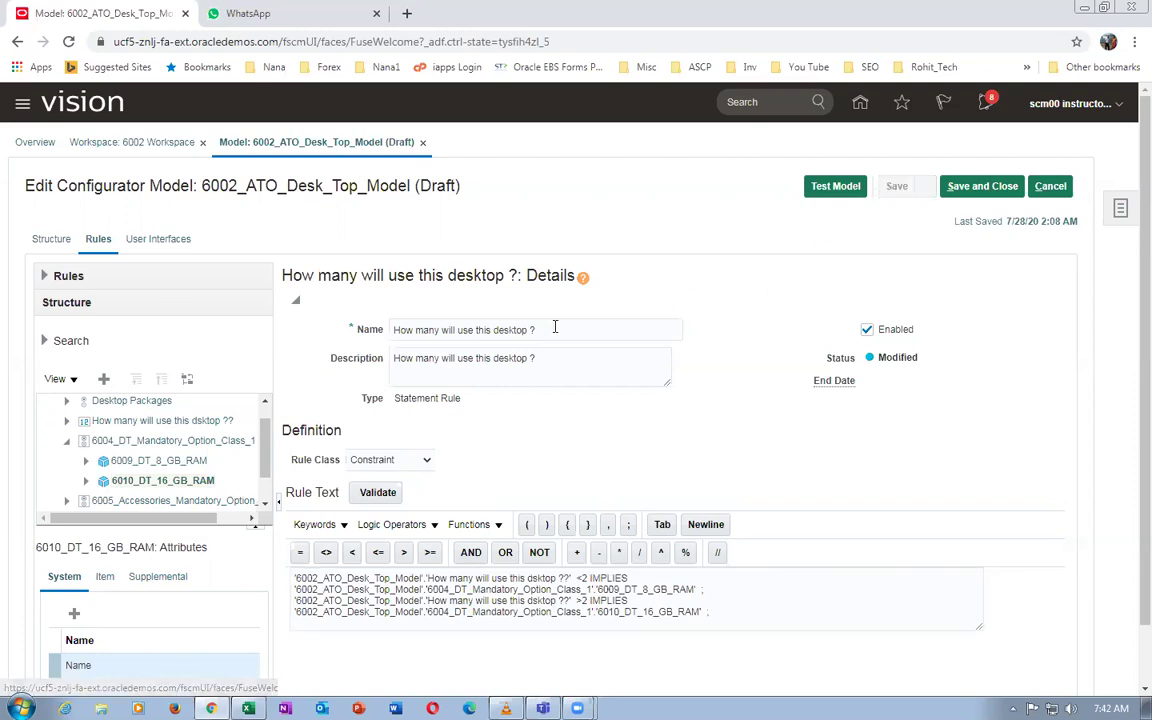
left_click(375, 491)
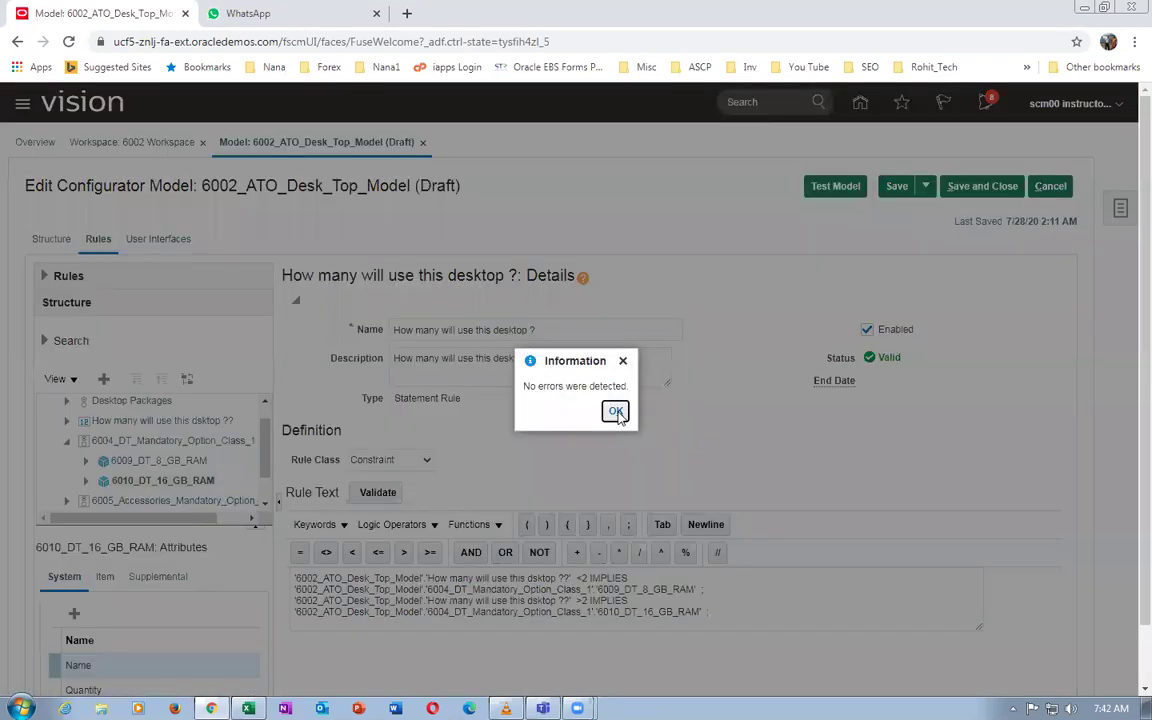
left_click(615, 410)
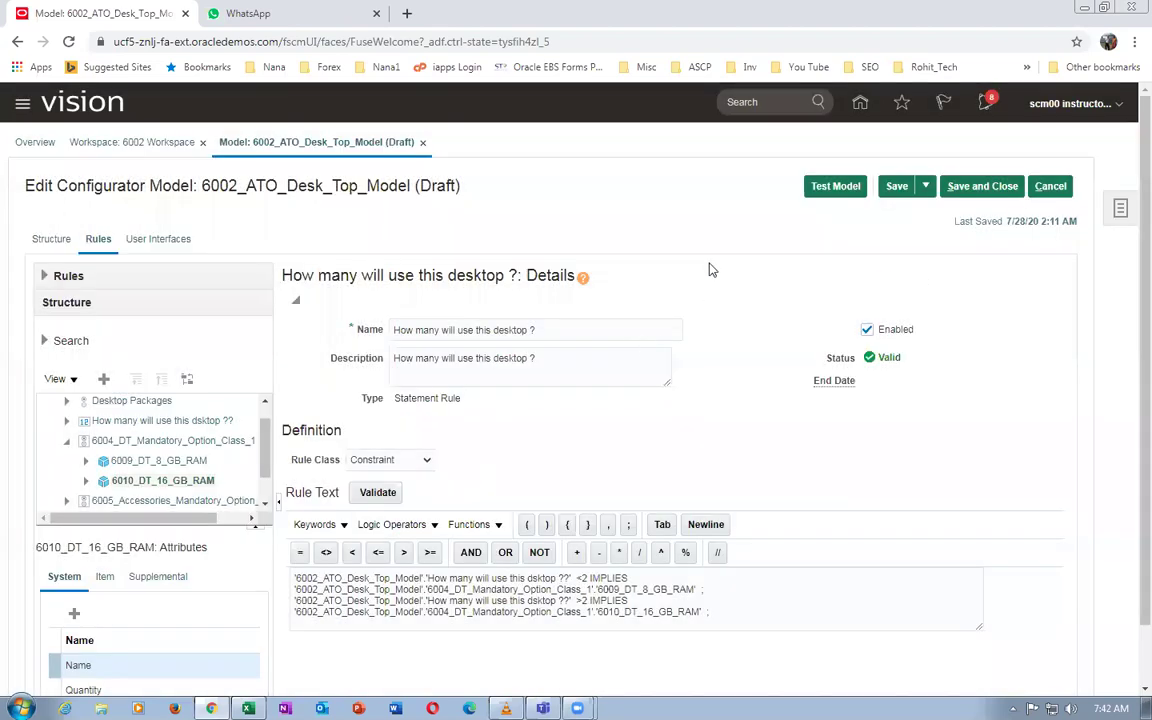
Launch a test session of the draft 6002_ATO_Desk_Top_Model with the default test parameters
left_click(830, 187)
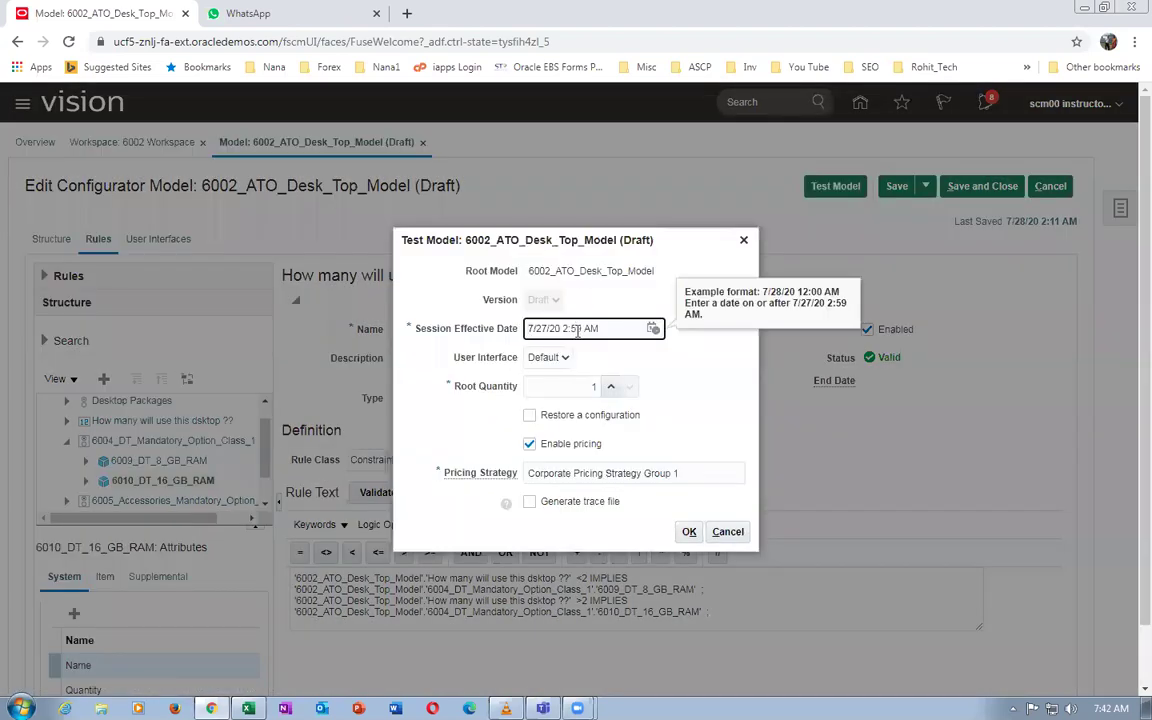
left_click(689, 531)
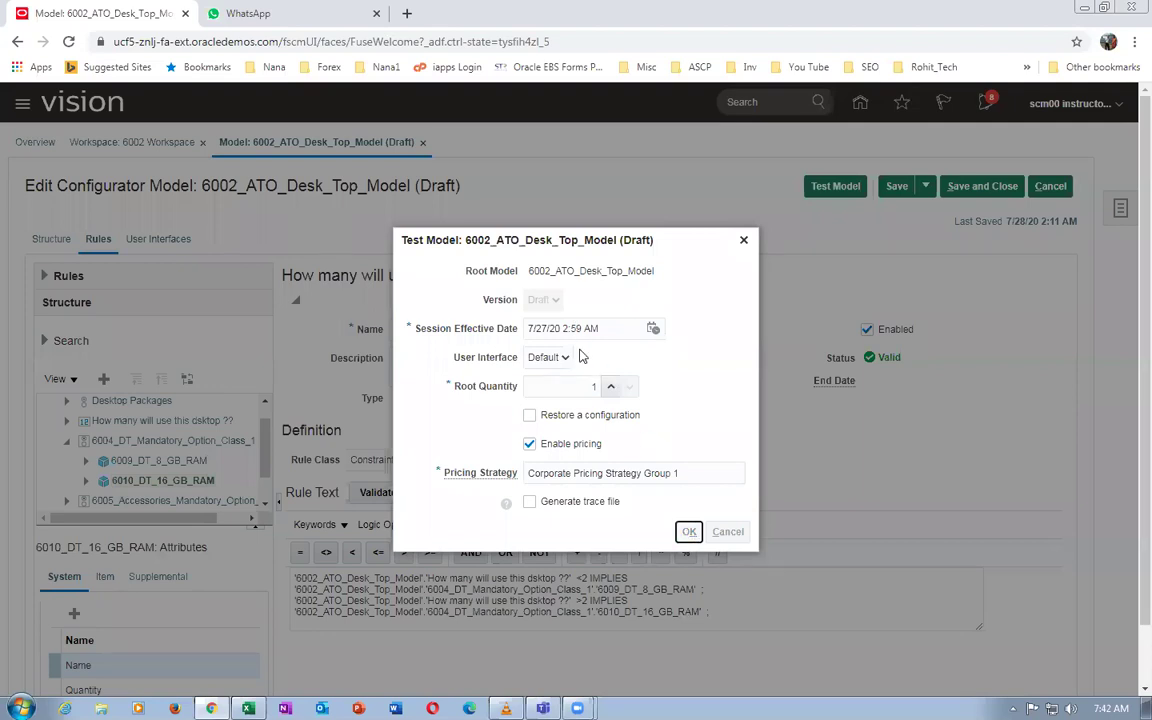
left_click(660, 418)
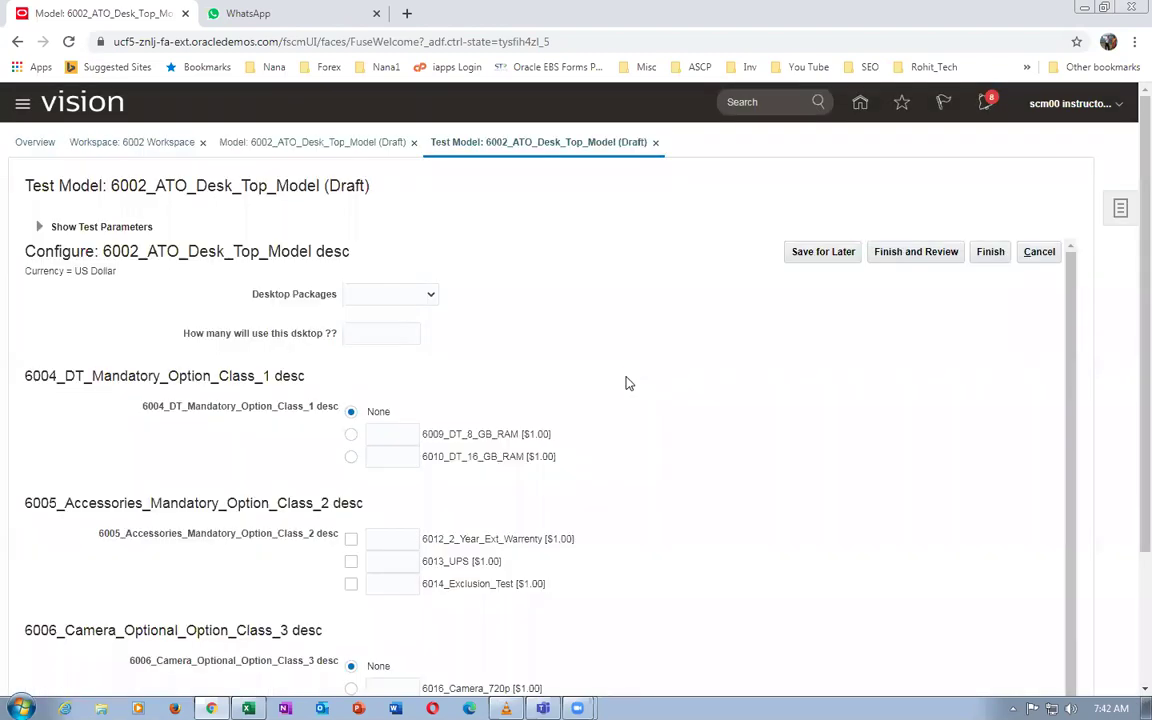
Try 1 as the number of desktop users in the test configuration and agree to undo that entry
scroll(627, 390, "down", 1)
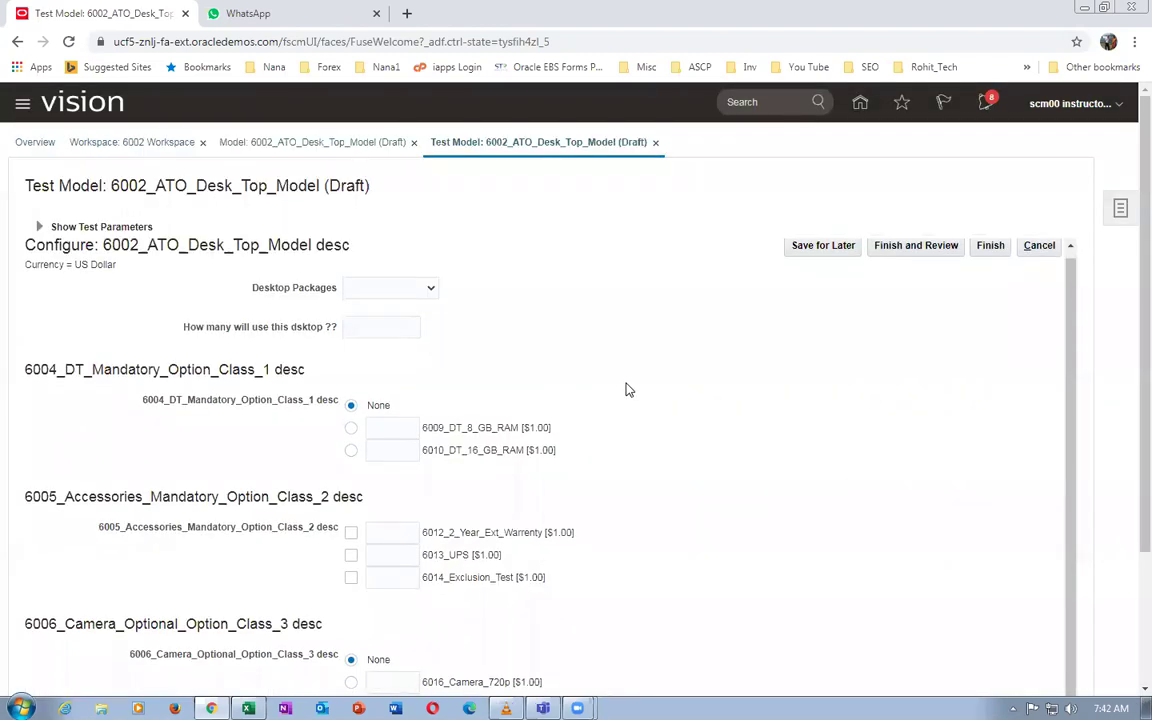
left_click(374, 326)
left_click(699, 434)
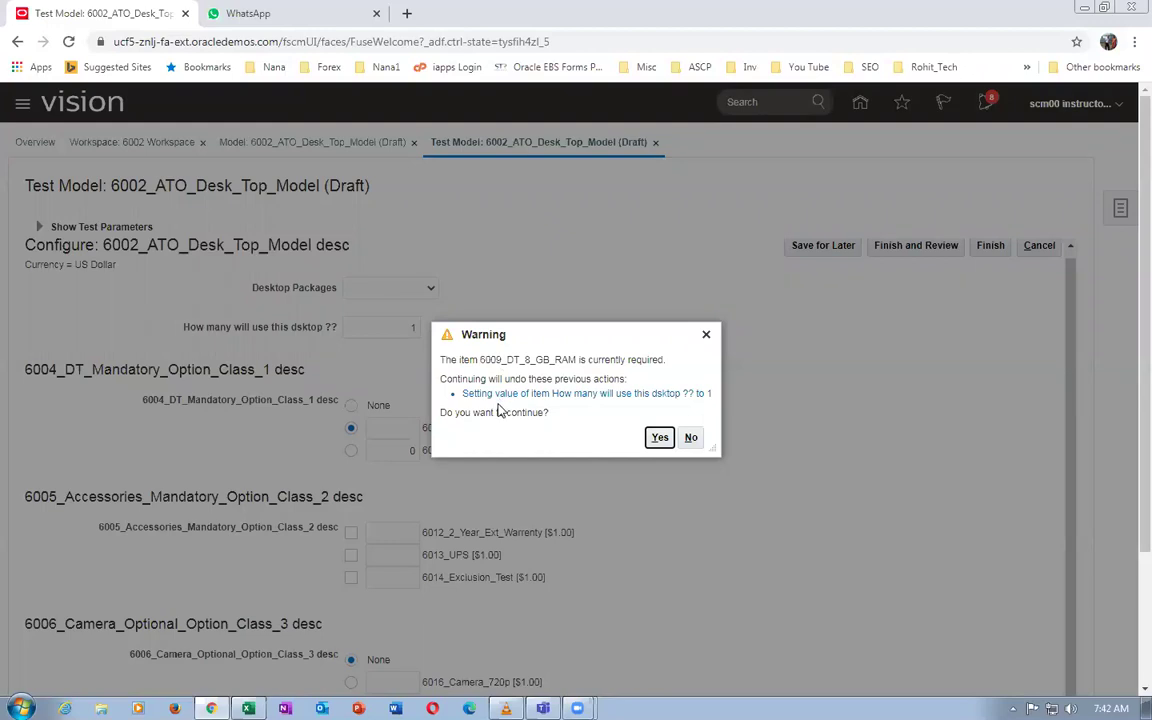
left_click(660, 439)
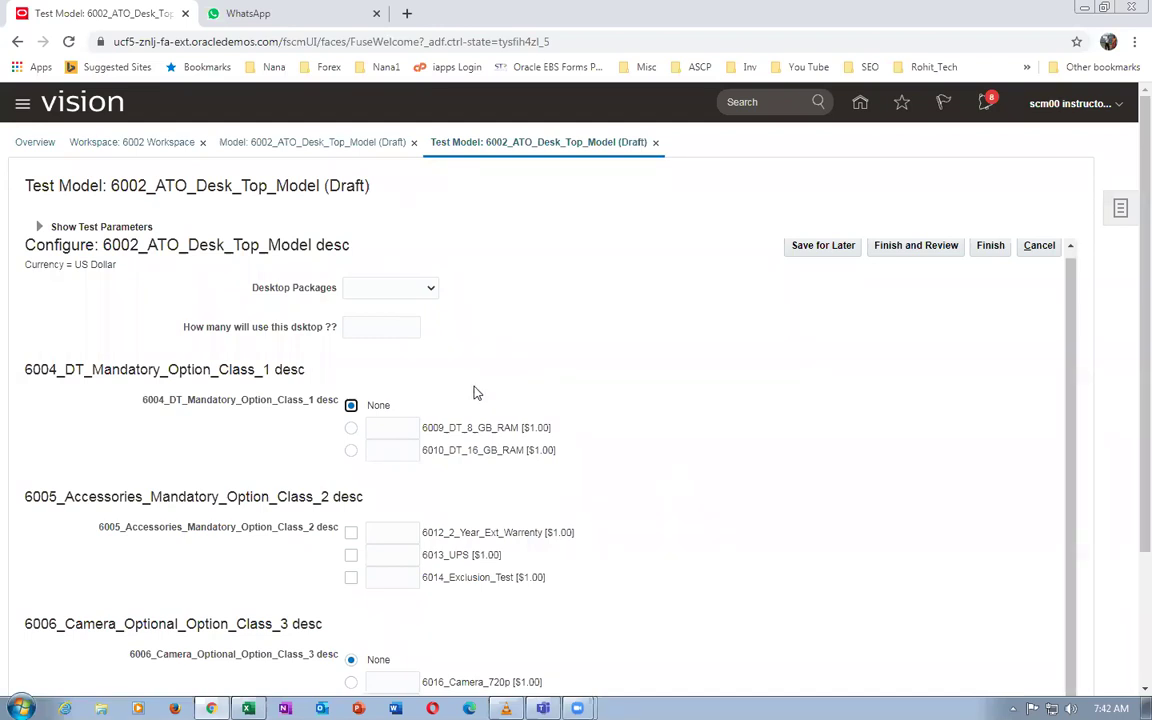
left_click(385, 292)
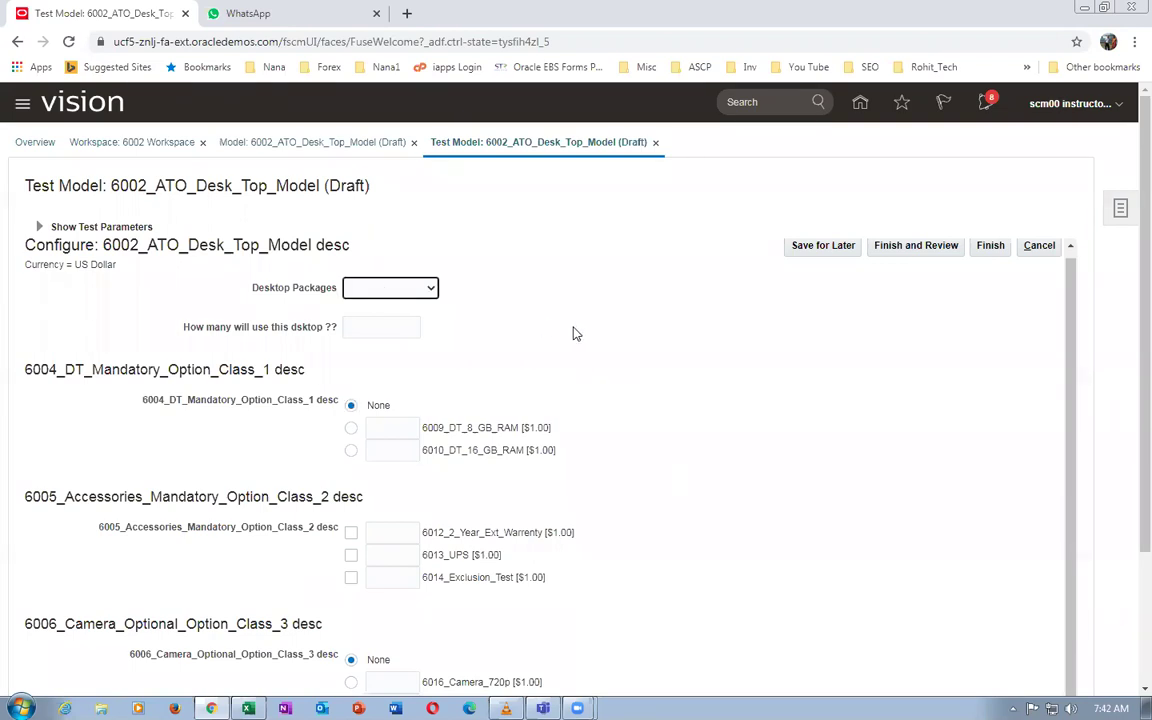
Enter 3 for "How many will use this dsktop ??" and decline to undo the entry
left_click(368, 330)
type("3")
key("Tab")
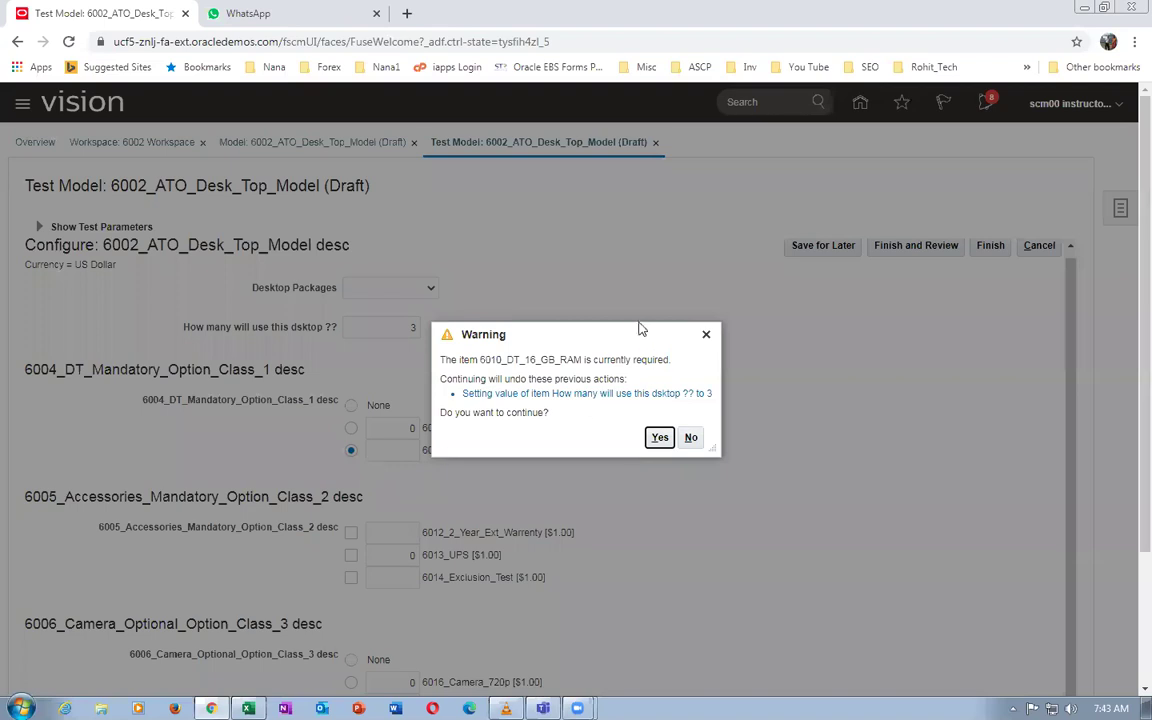
left_click_drag(576, 340, 731, 333)
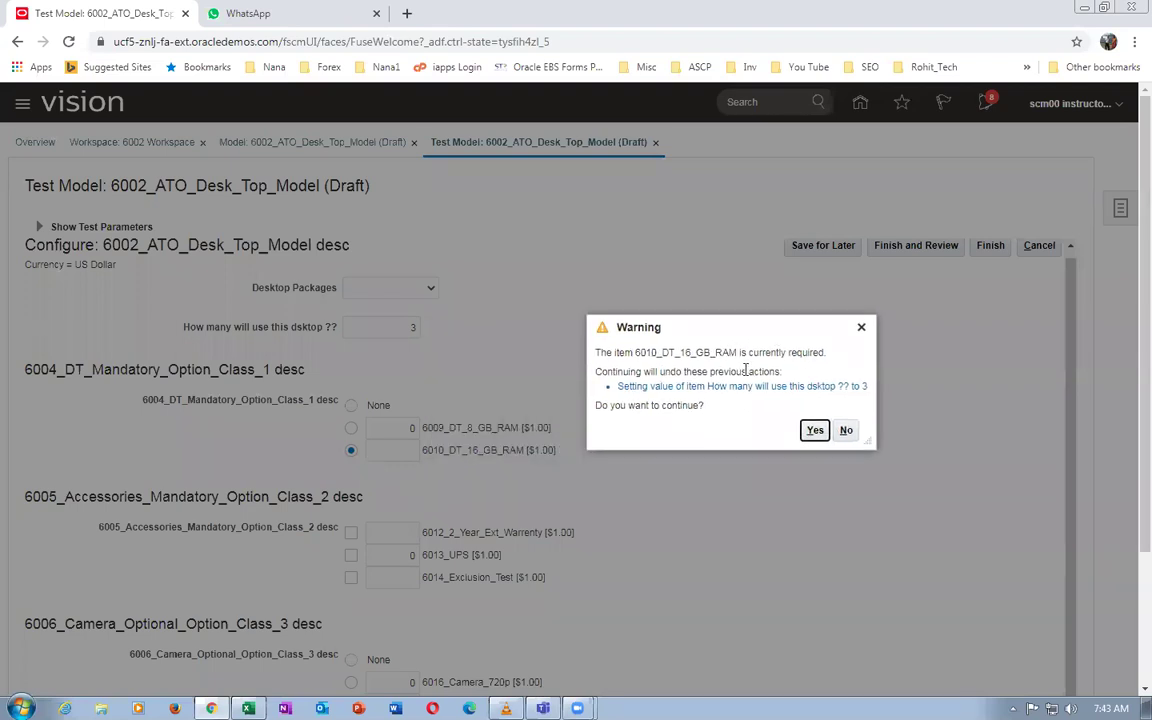
left_click(846, 430)
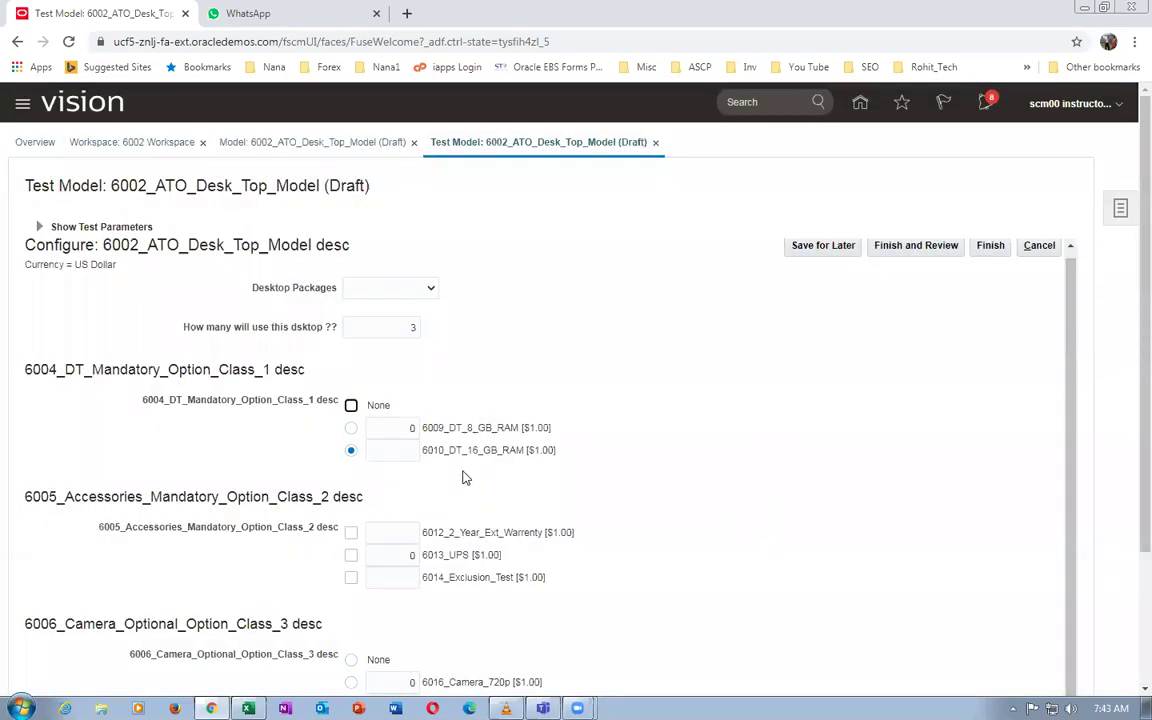
Change the number of desktop users to 1 to test the 8 GB RAM condition
left_click(397, 332)
type("1")
key("Tab")
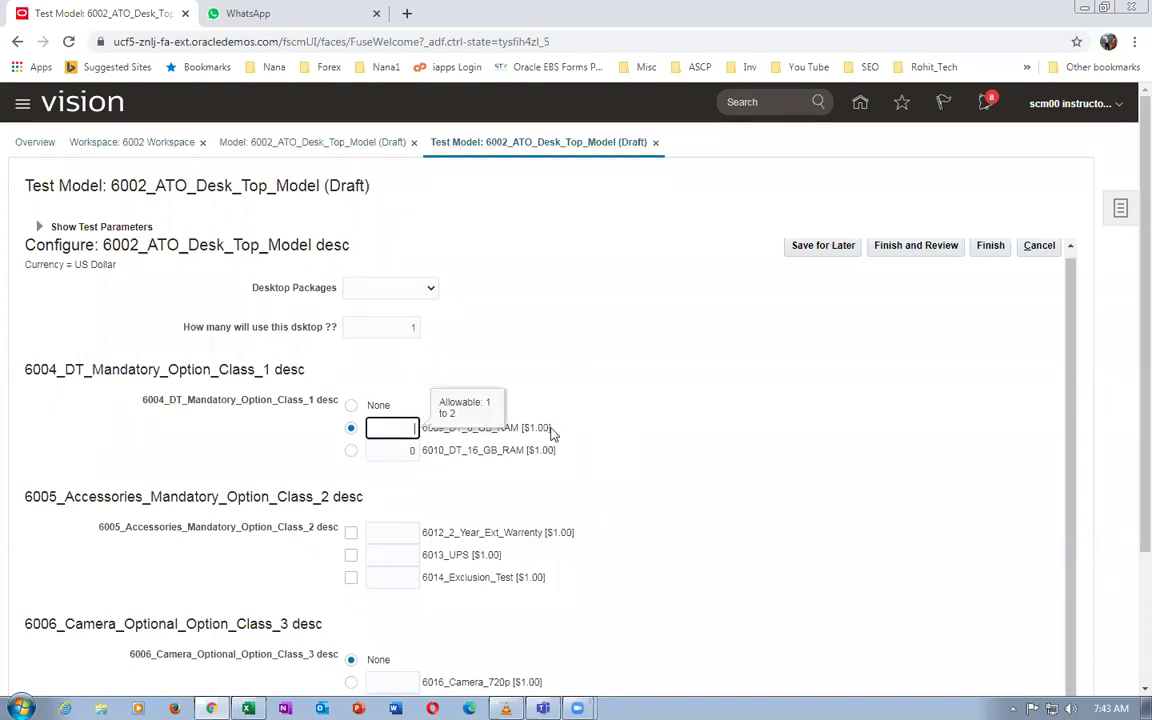
left_click(562, 440)
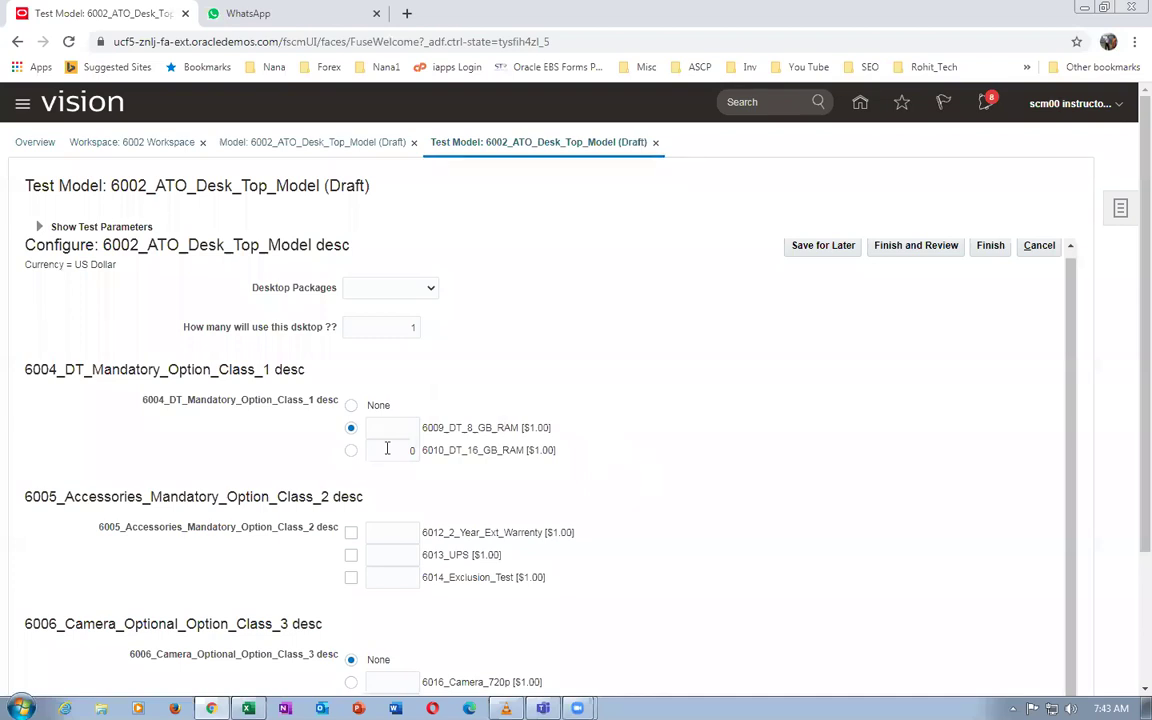
Set the number of desktop users back to 3 to retest the 16 GB RAM condition, keeping the entry
left_click(388, 328)
key("Delete")
type("3")
left_click(717, 470)
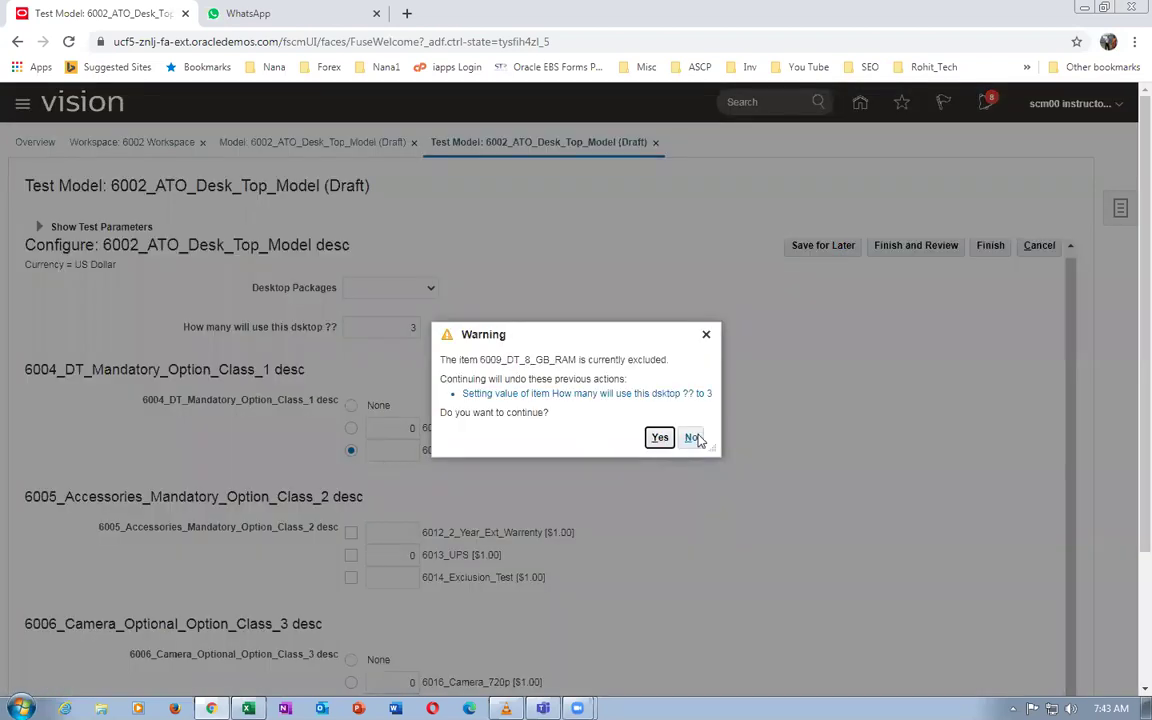
left_click(694, 438)
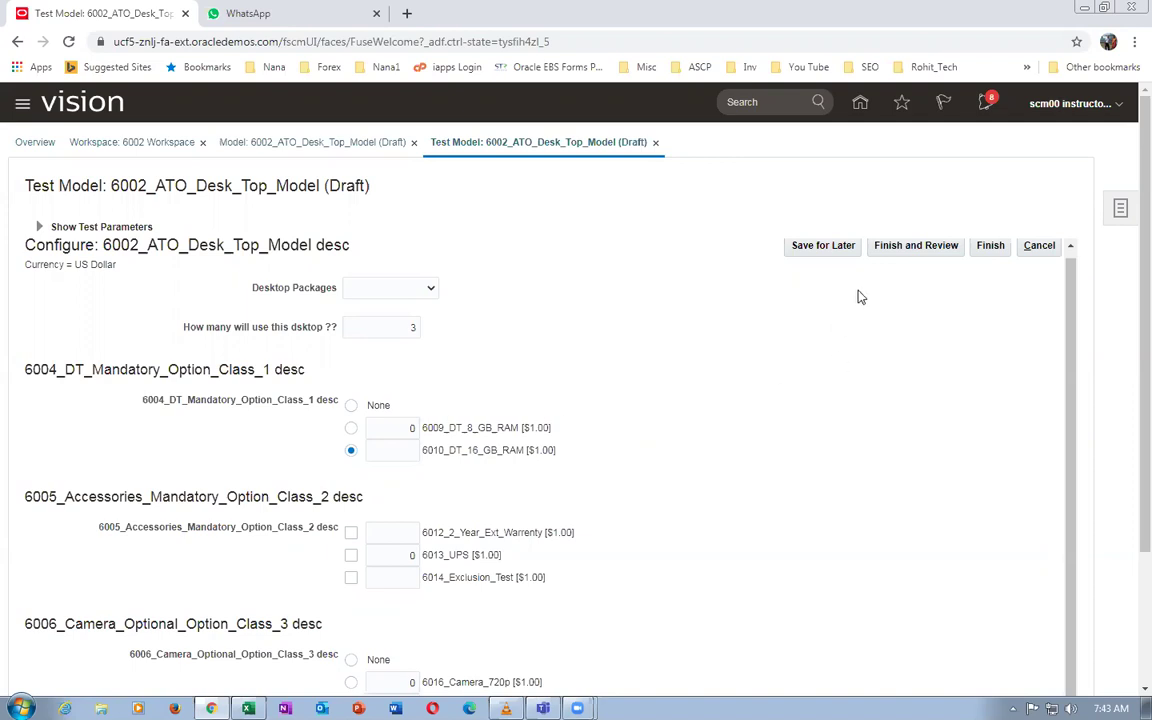
Cancel the test configuration without saving and select the 6002_ATO_Desk_Top_Model root node in the model structure
left_click(1031, 246)
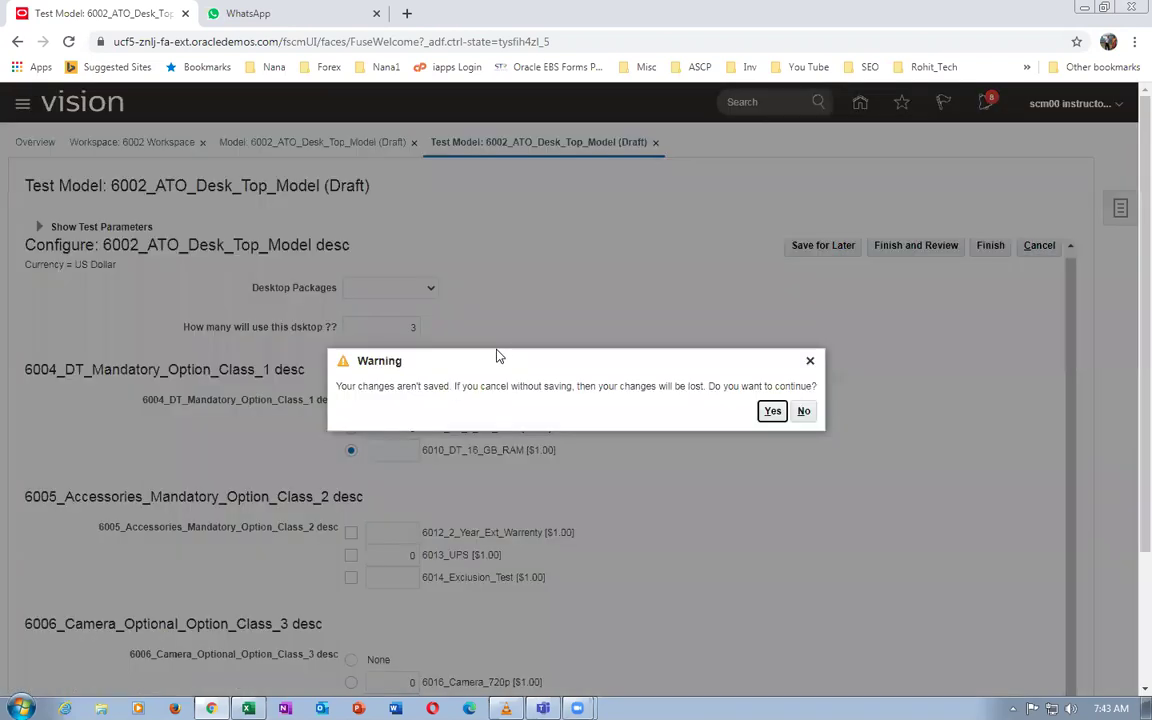
left_click(770, 411)
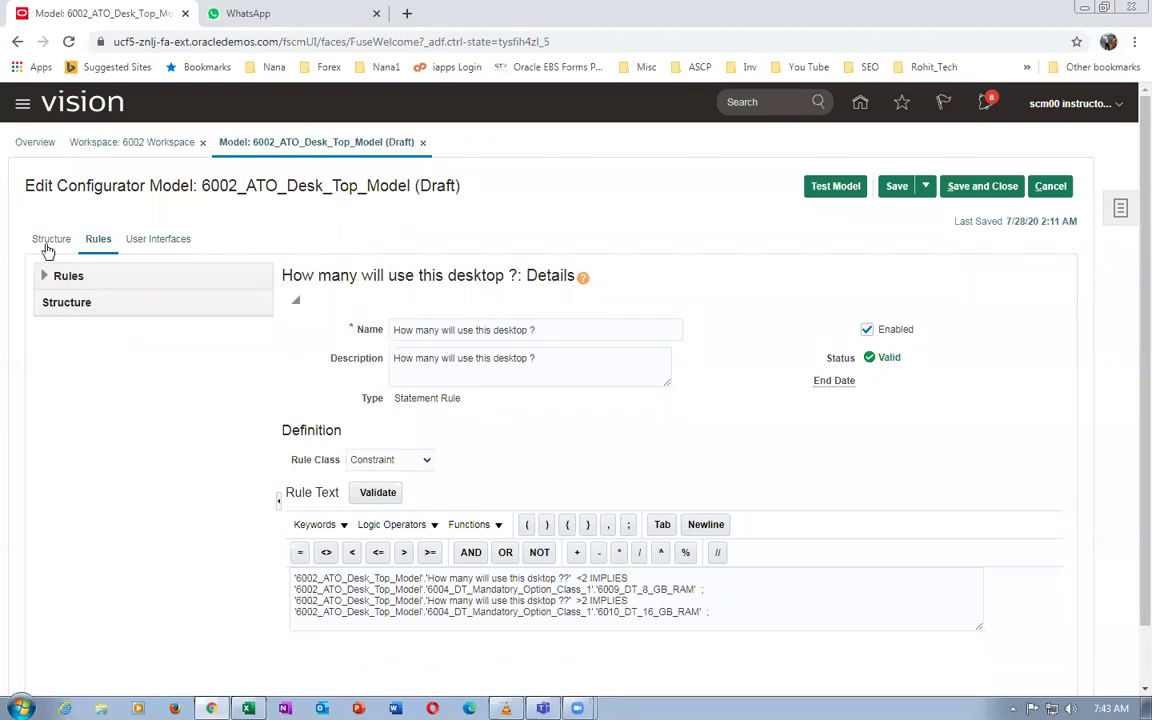
left_click(50, 241)
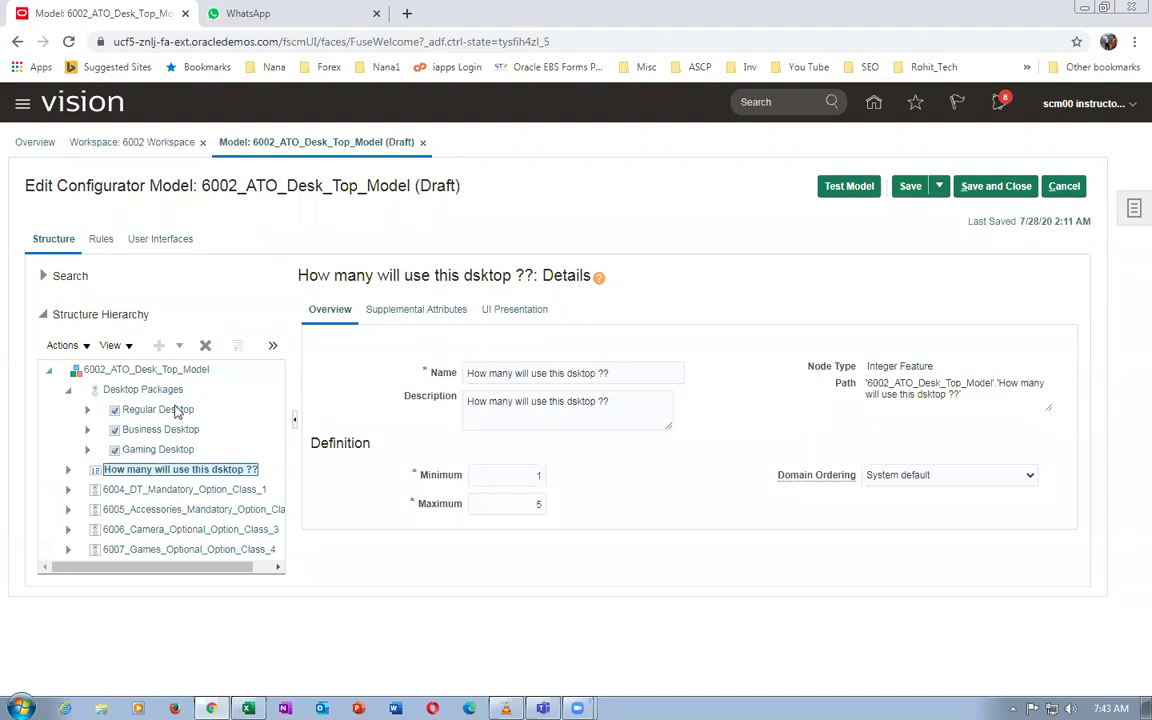
left_click(163, 370)
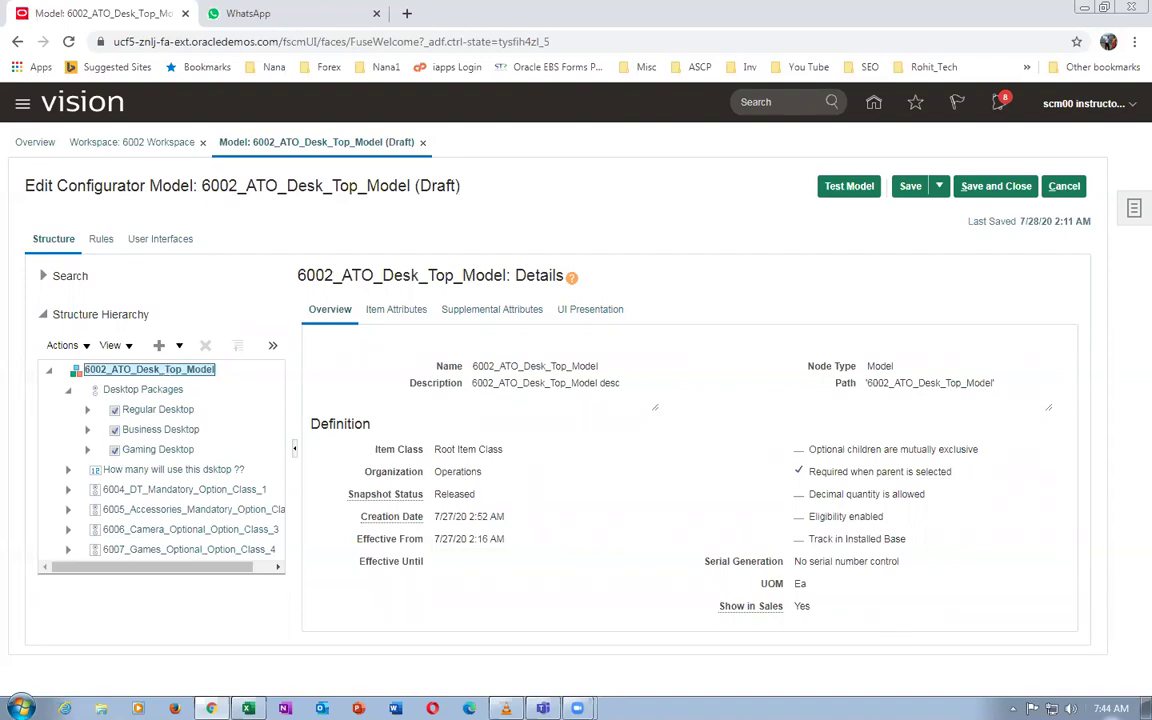
left_click(1071, 708)
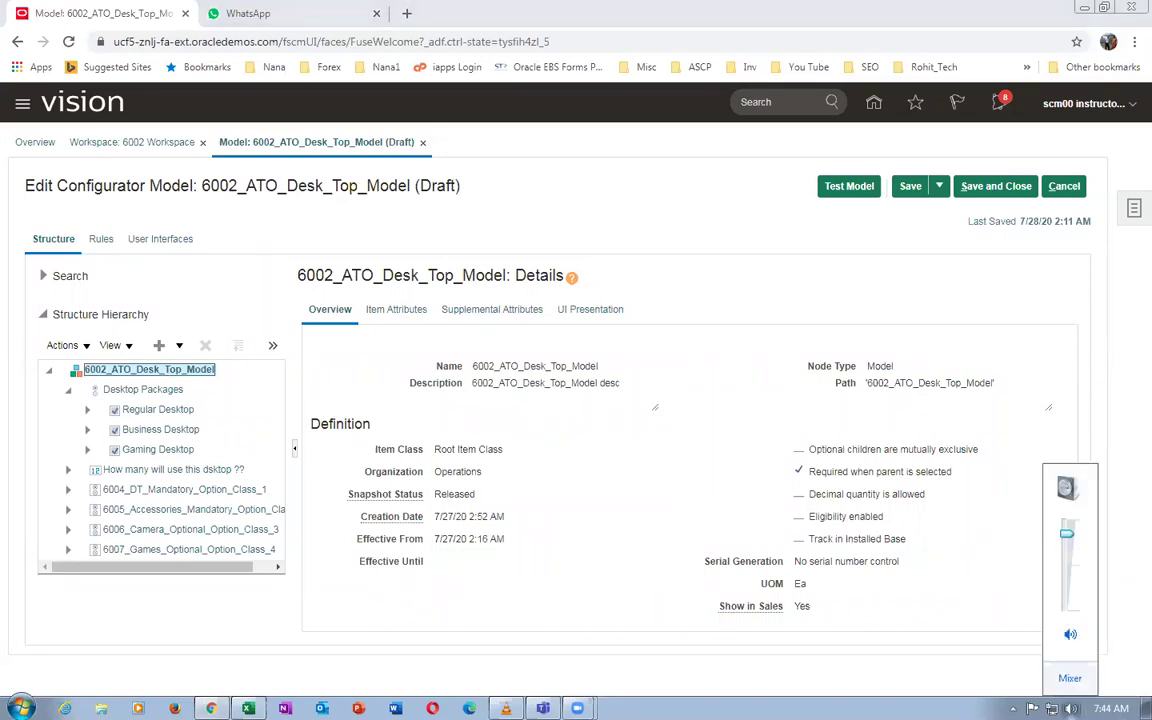
mouse_move(1070, 535)
left_mouse_down()
mouse_move(1064, 528)
mouse_move(1076, 530)
left_mouse_up()
left_click(800, 305)
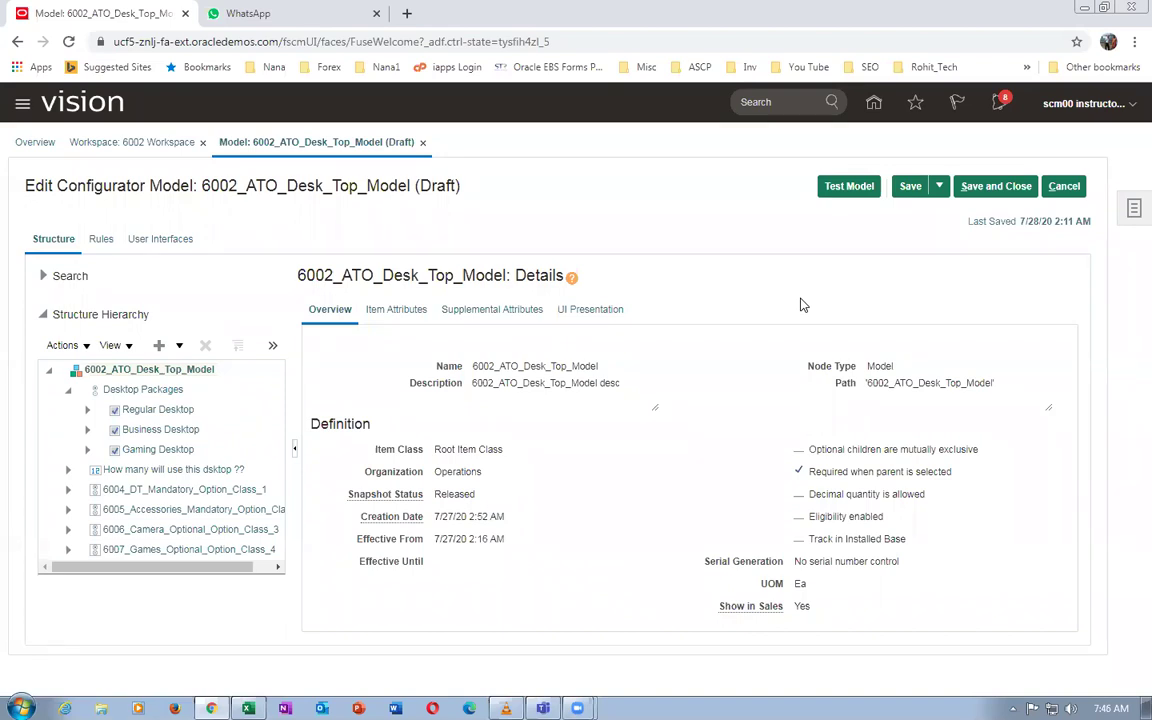
Start a decimal feature named "Decimal feature test" under 6002_ATO_Desk_Top_Model, with minimum 0 and maximum 1
left_click(118, 372)
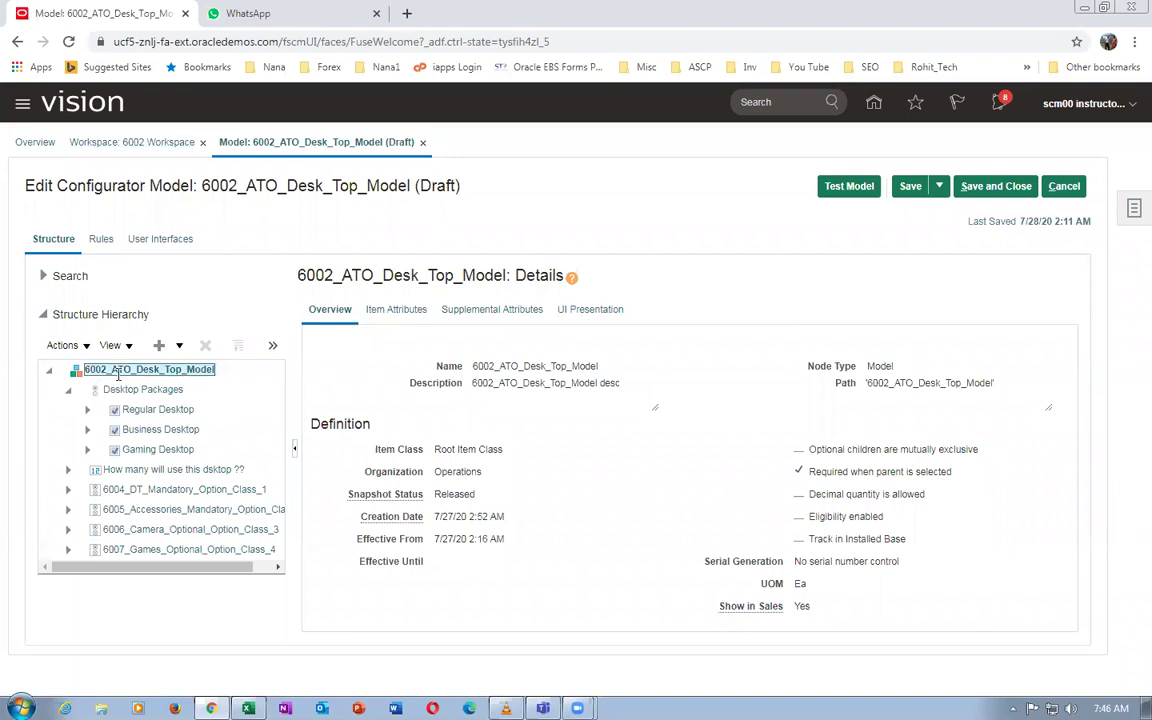
left_click(161, 345)
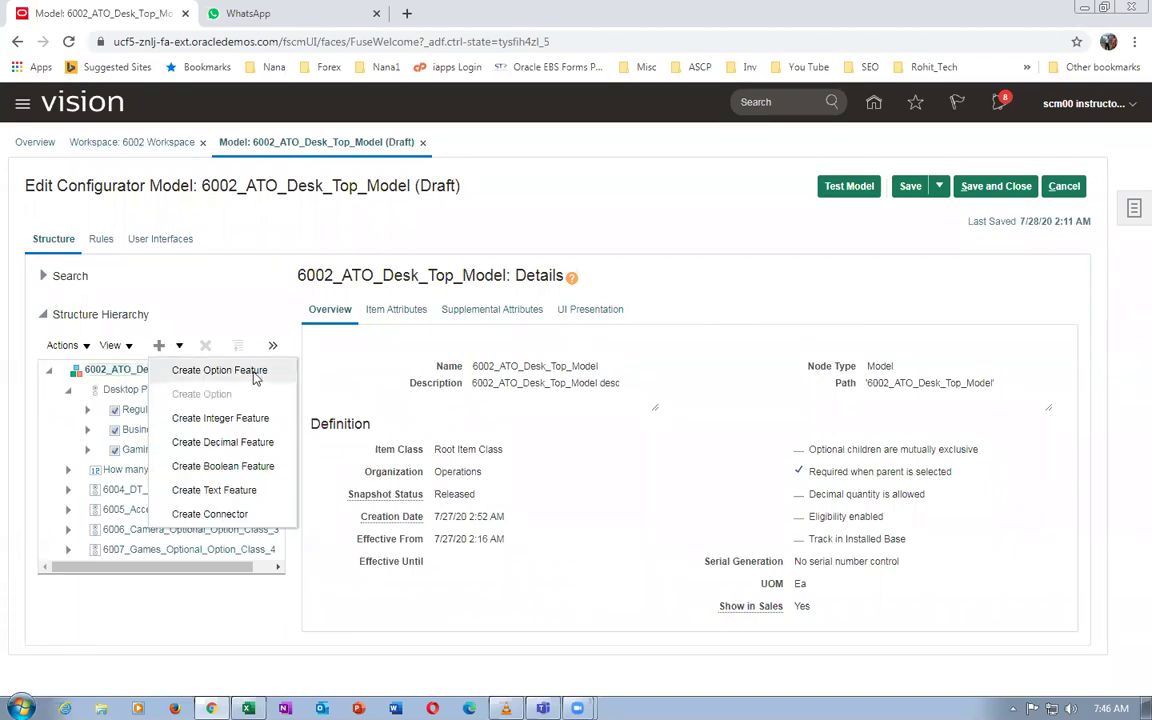
left_click(257, 444)
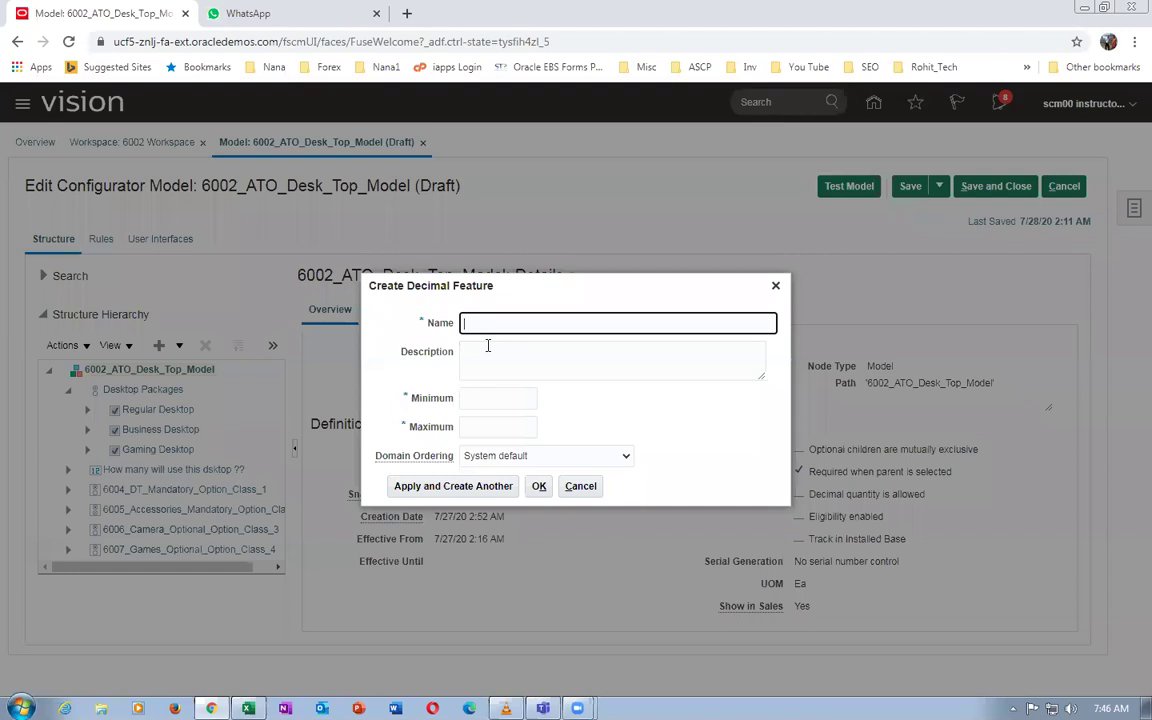
type("Decimal feature test")
left_click(493, 402)
type("0")
left_click(499, 428)
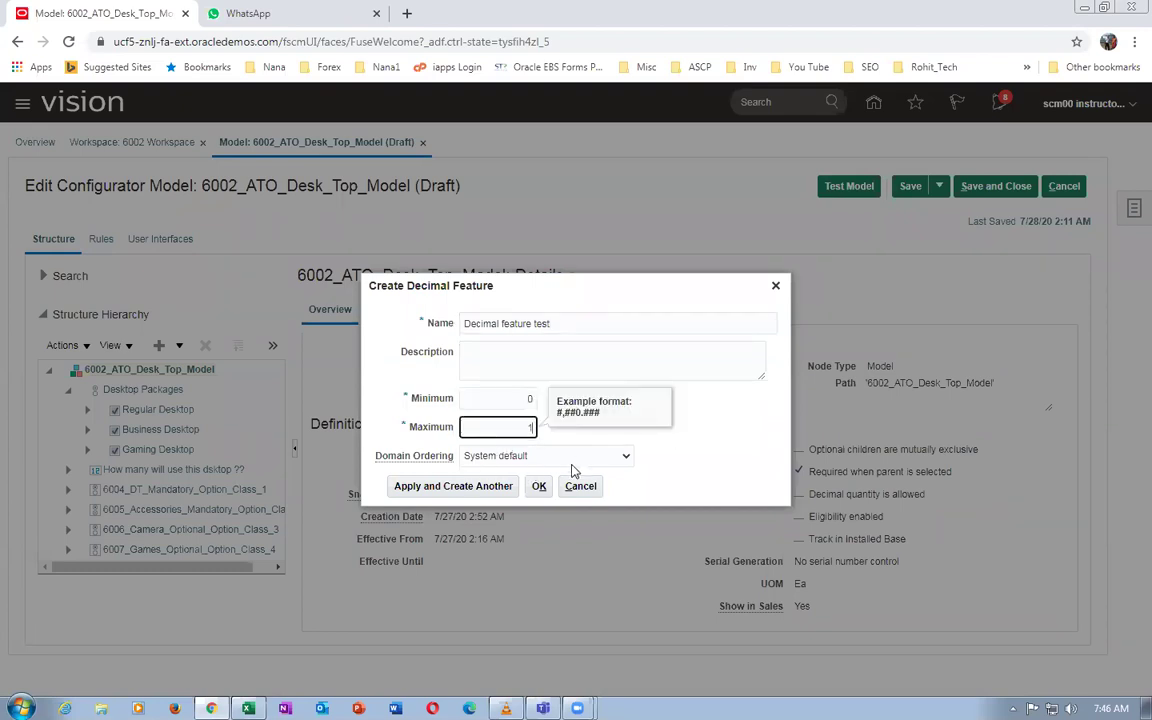
Reuse the name "Decimal feature test" as the description, create the decimal feature and save the model
triple_click(566, 329)
key("ctrl+c")
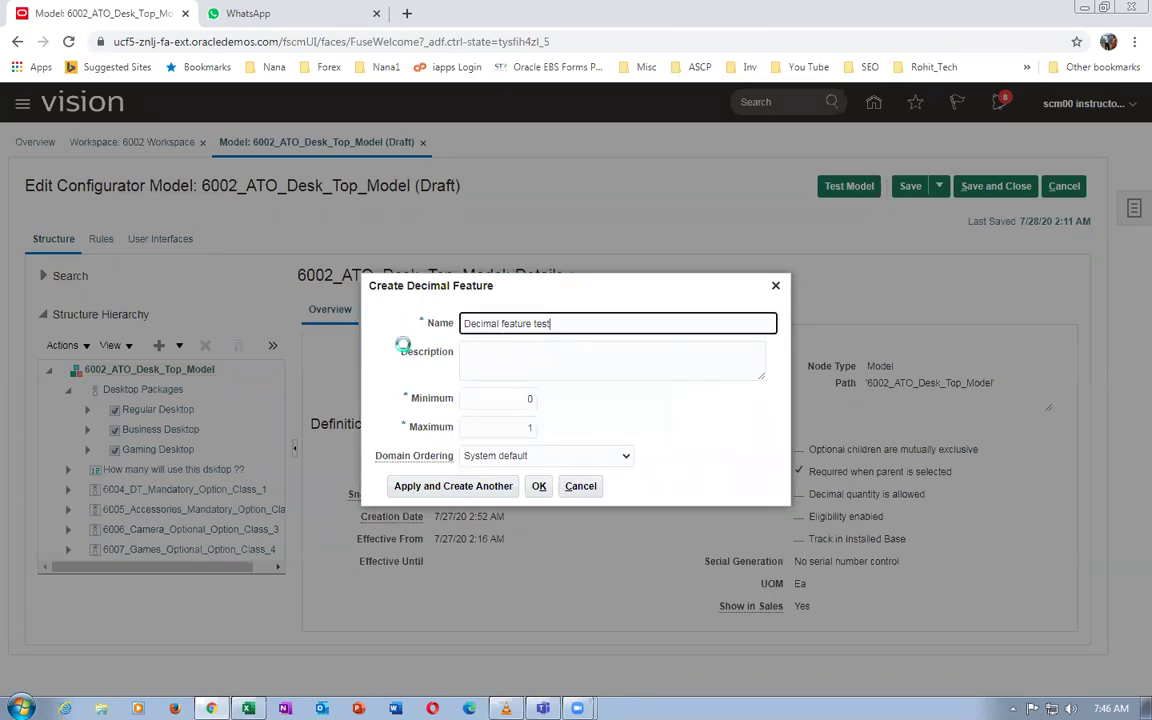
left_click(515, 367)
key("ctrl+v")
left_click(539, 486)
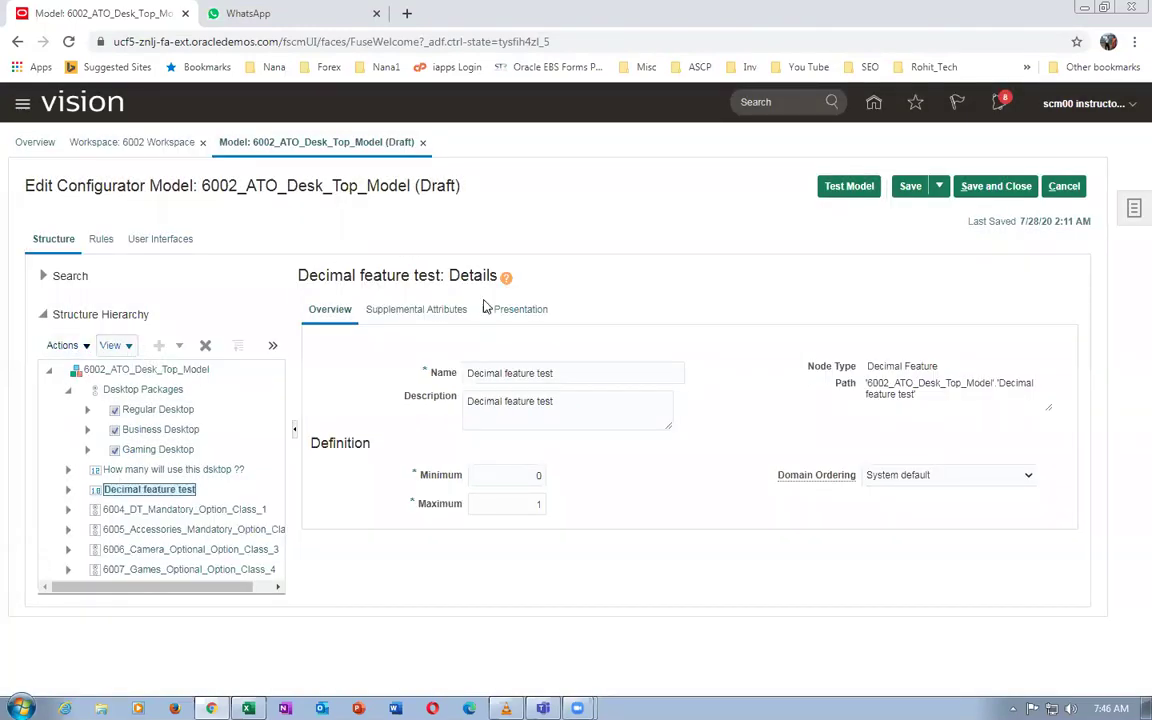
left_click(910, 186)
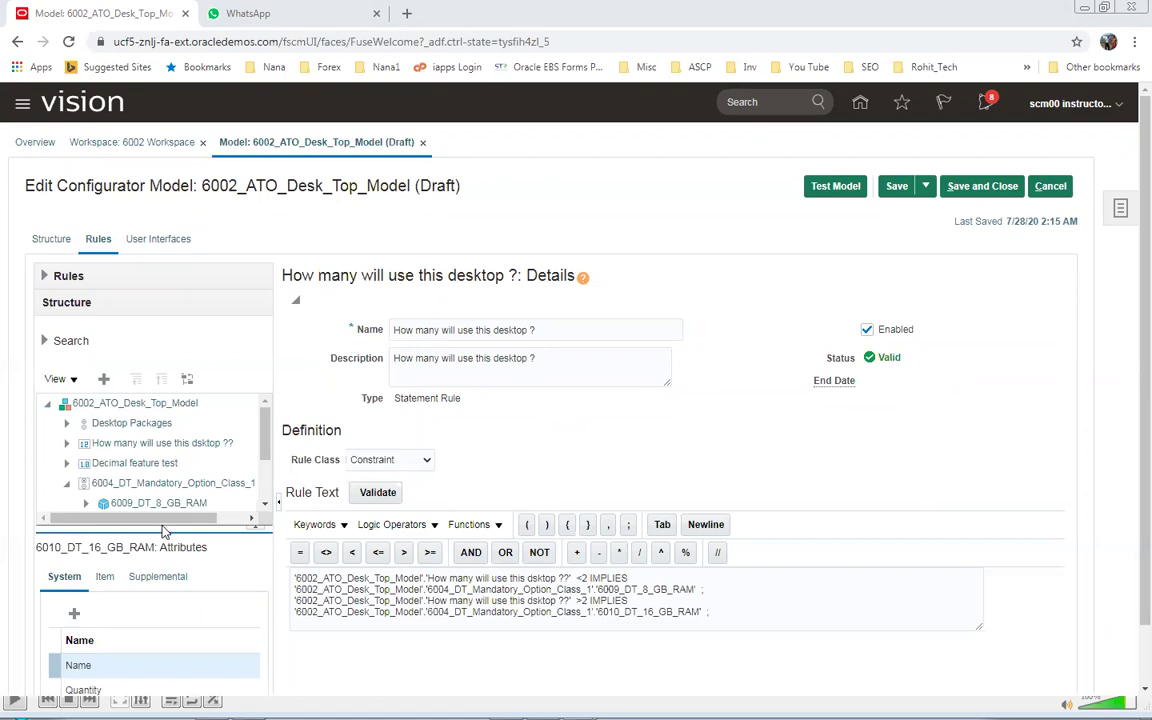
Start a new statement rule in the Desktop rule folder and name it "Decimal feature test"
left_click(127, 423)
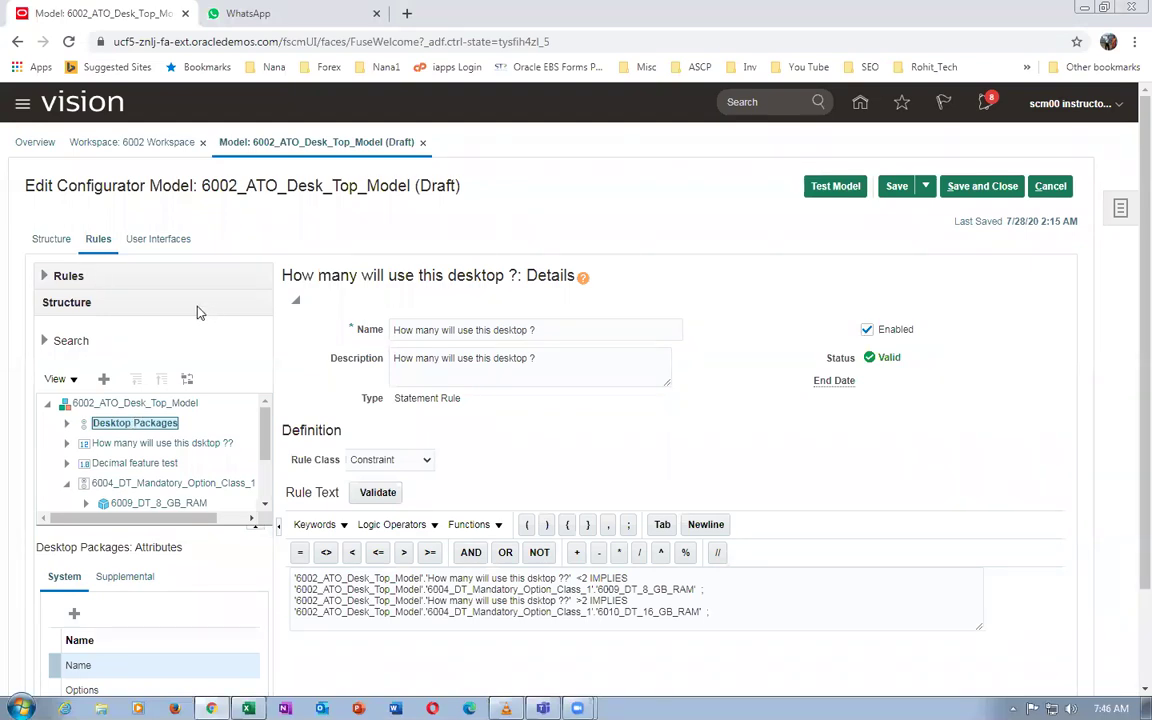
left_click(43, 275)
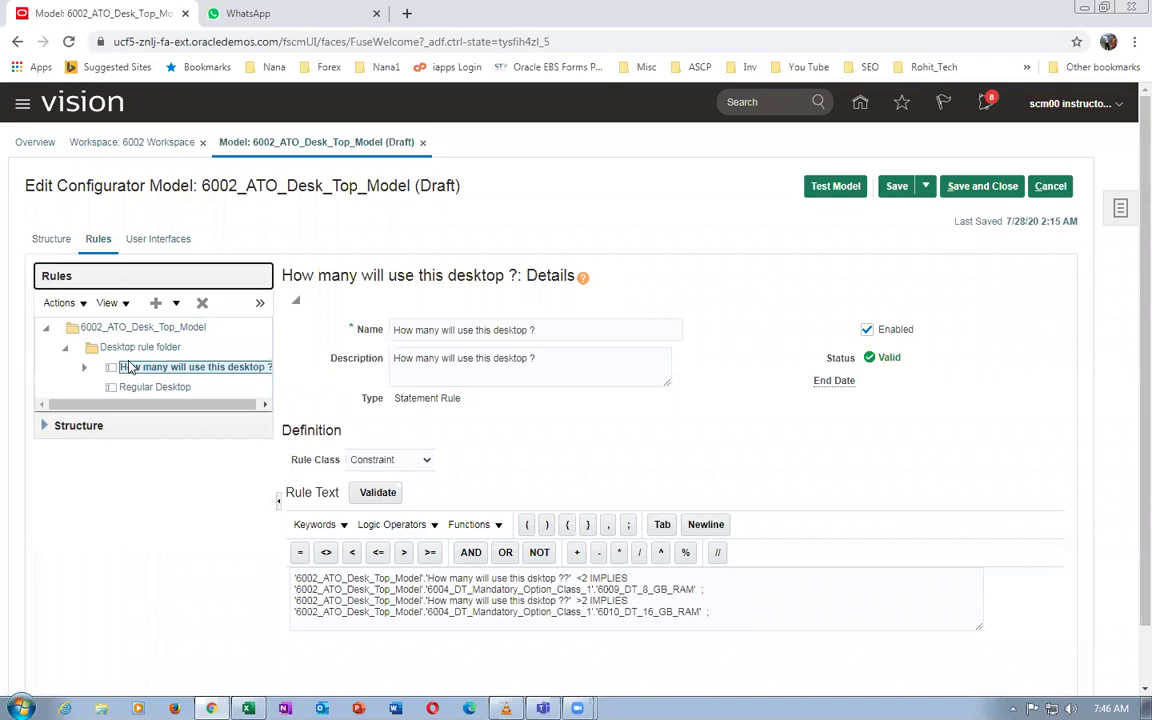
left_click(140, 346)
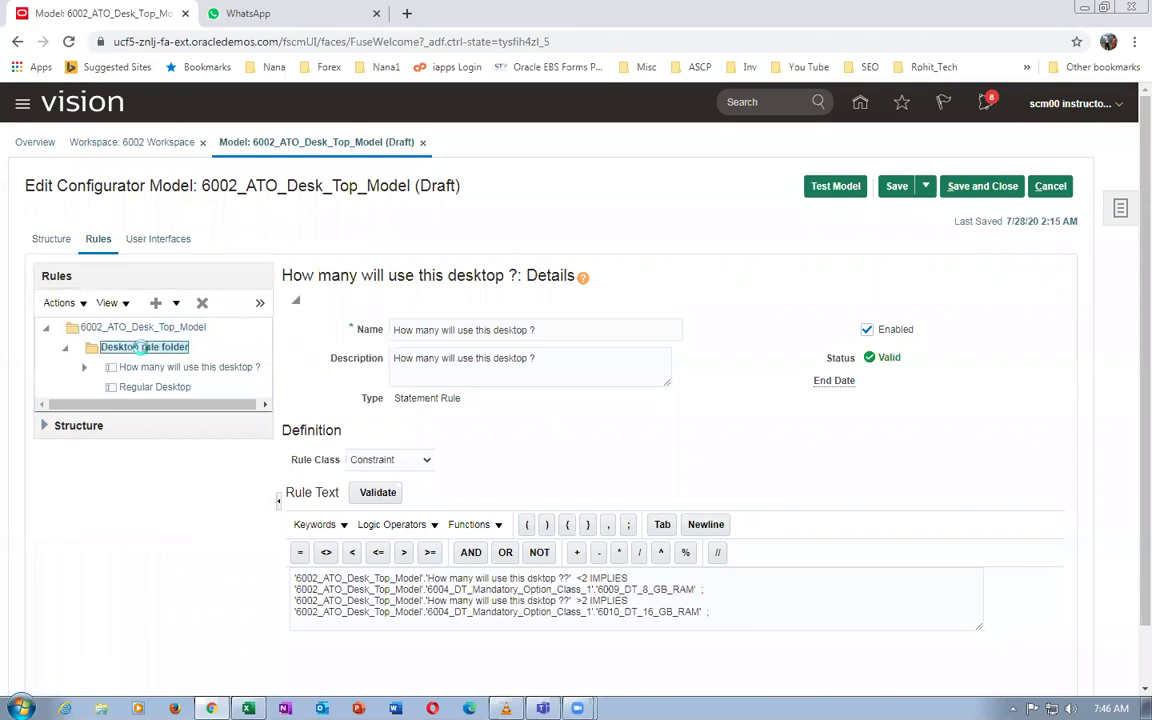
left_click(156, 303)
left_click(214, 330)
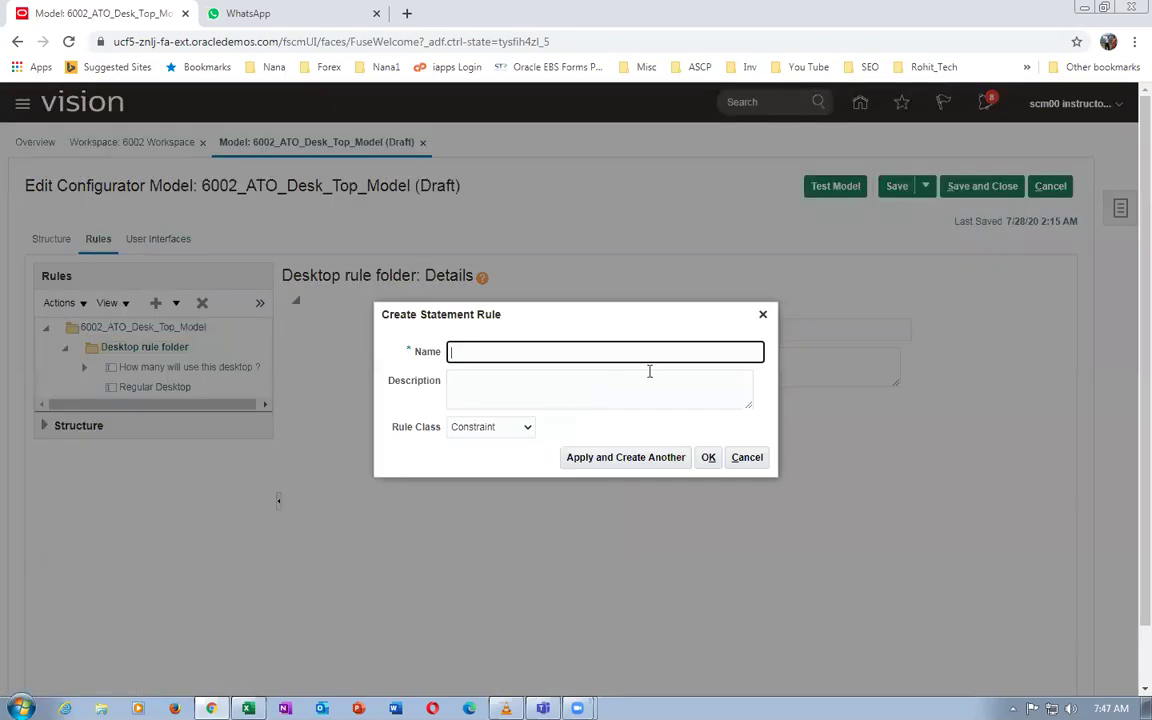
type("Decomal feature test")
left_click(478, 354)
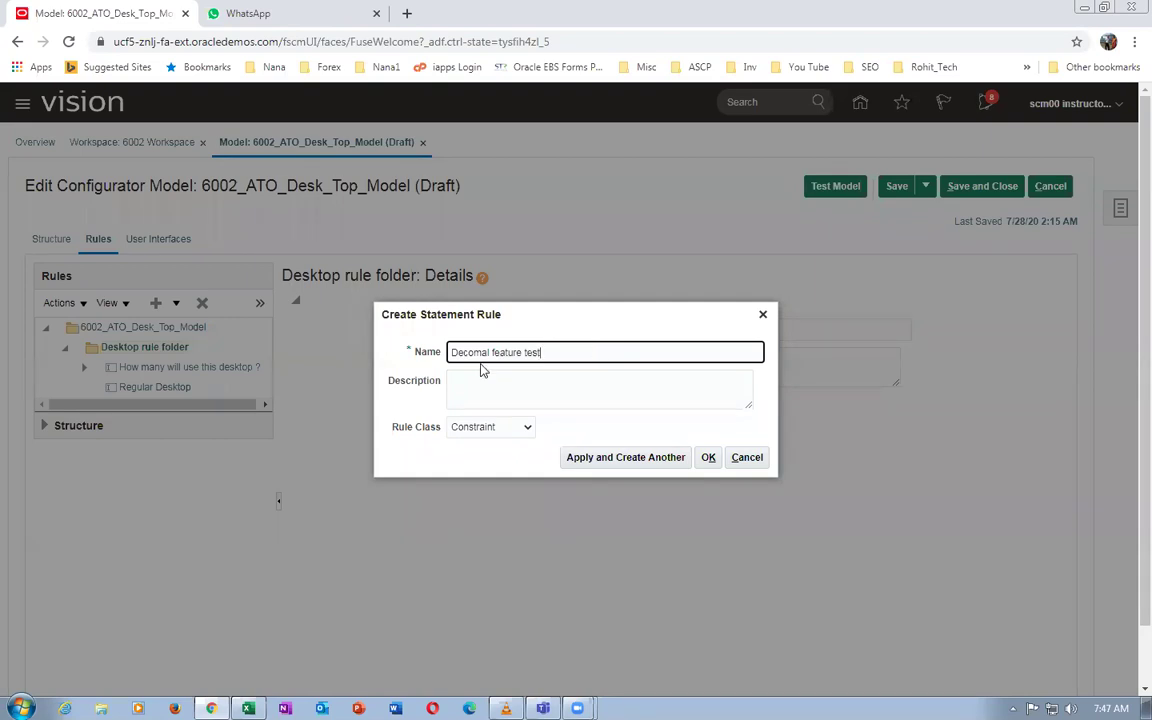
key("BackSpace")
type("i")
Reuse the rule name as its description, keep Constraint as the rule class and create the statement rule
left_click_drag(543, 353, 452, 354)
key("ctrl+c")
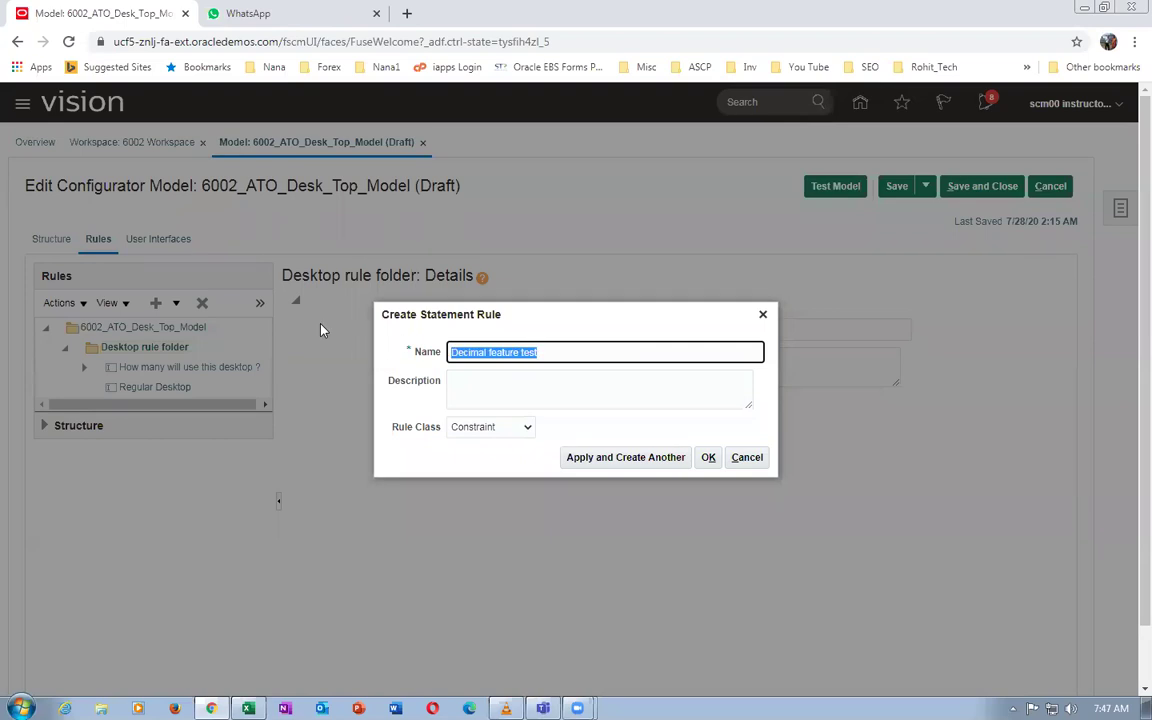
left_click(501, 374)
key("ctrl+v")
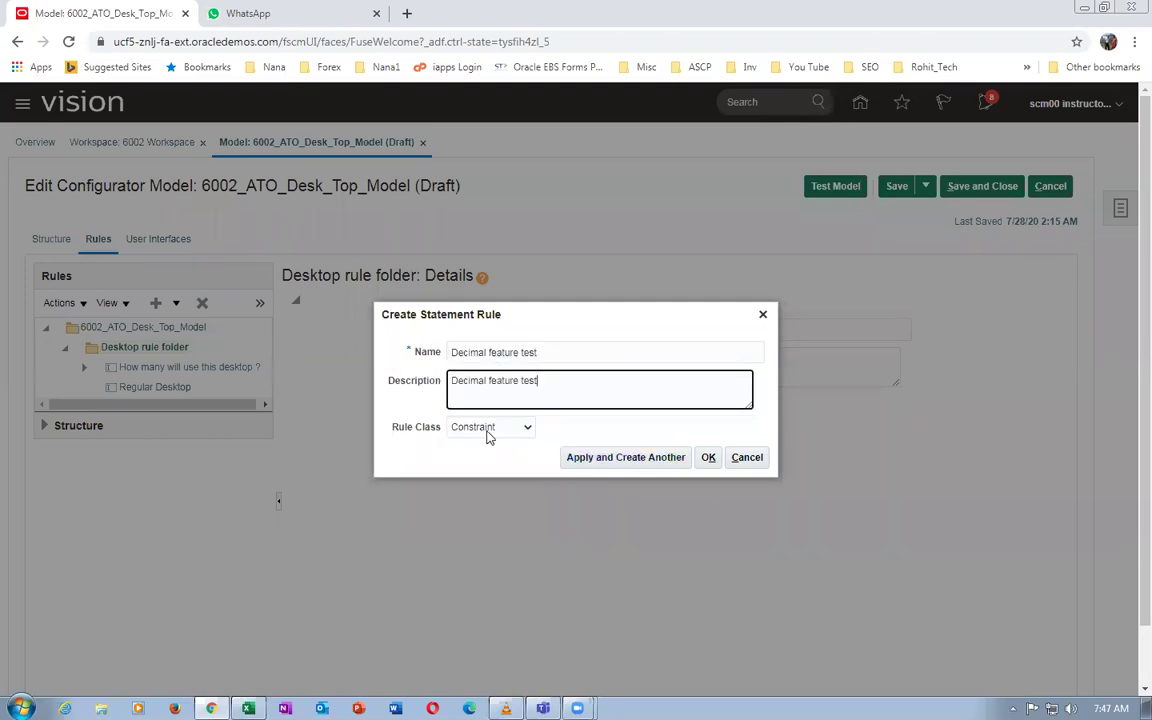
left_click(488, 427)
left_click(470, 442)
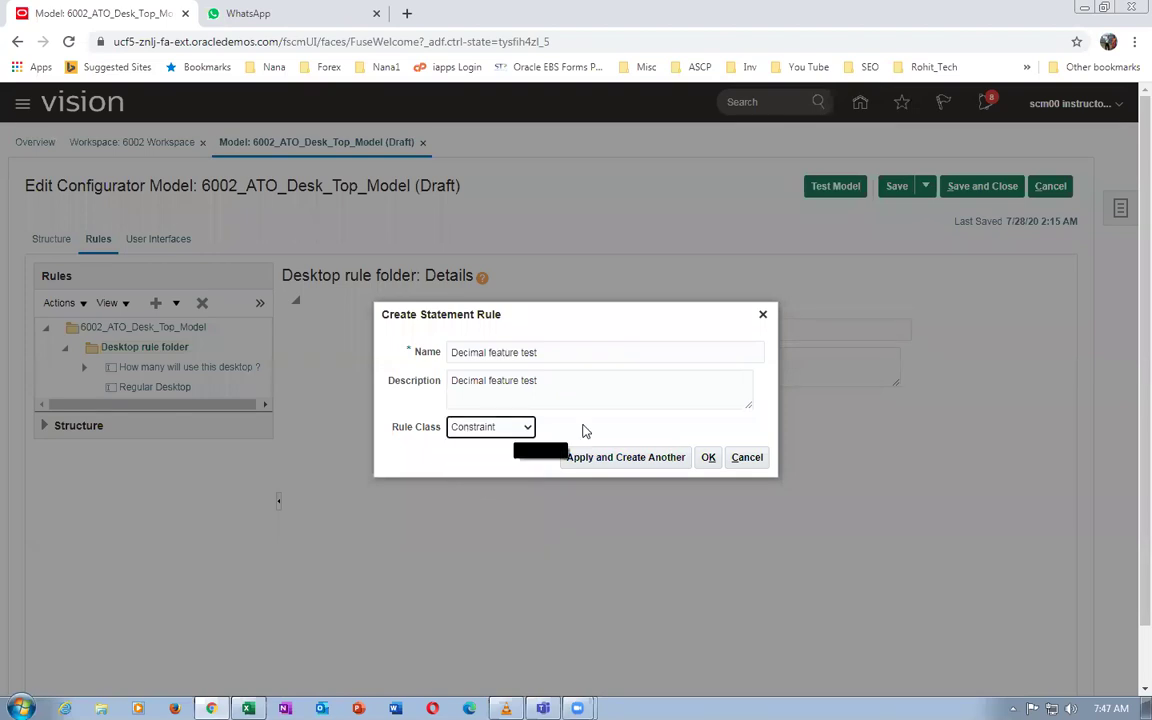
left_click(586, 431)
left_click(705, 460)
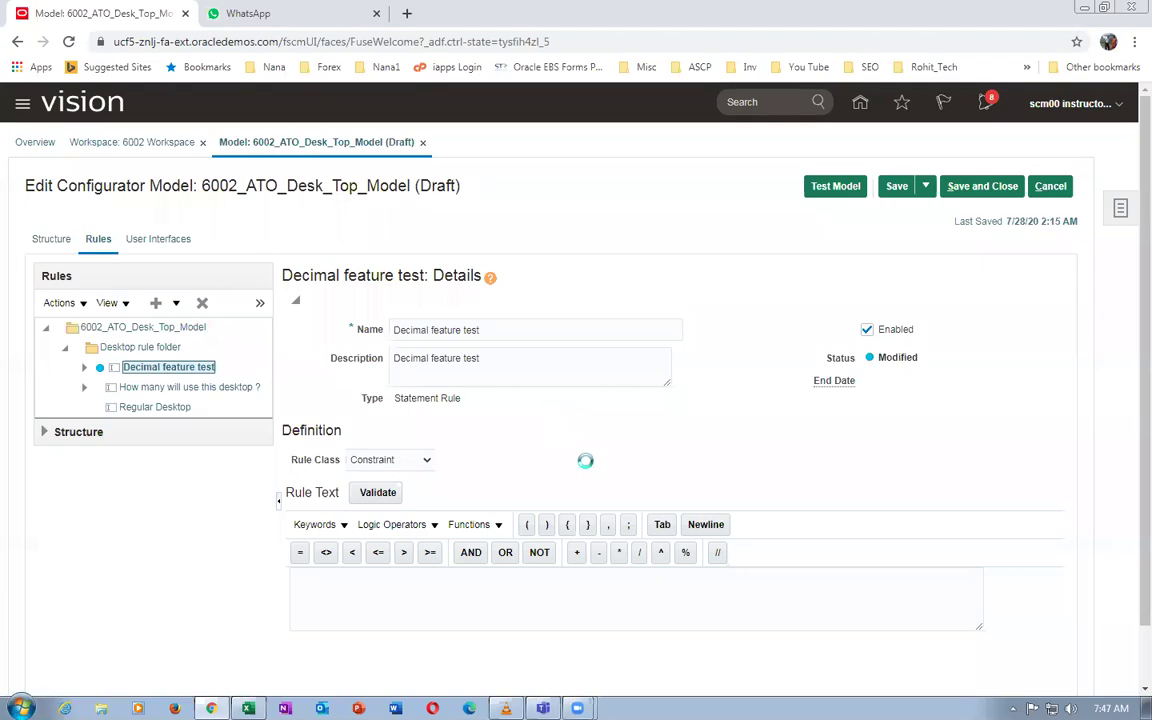
Insert the Decimal feature test node from the model structure into the rule text and follow it with "= 0.37"
left_click(320, 606)
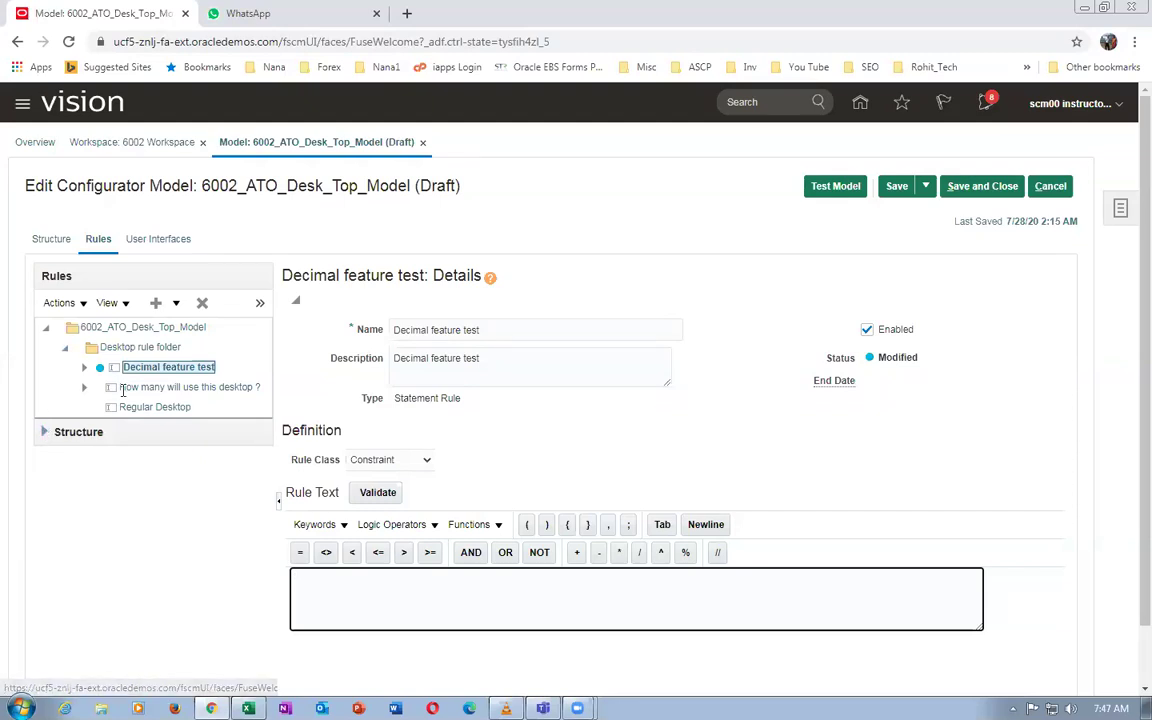
left_click(44, 437)
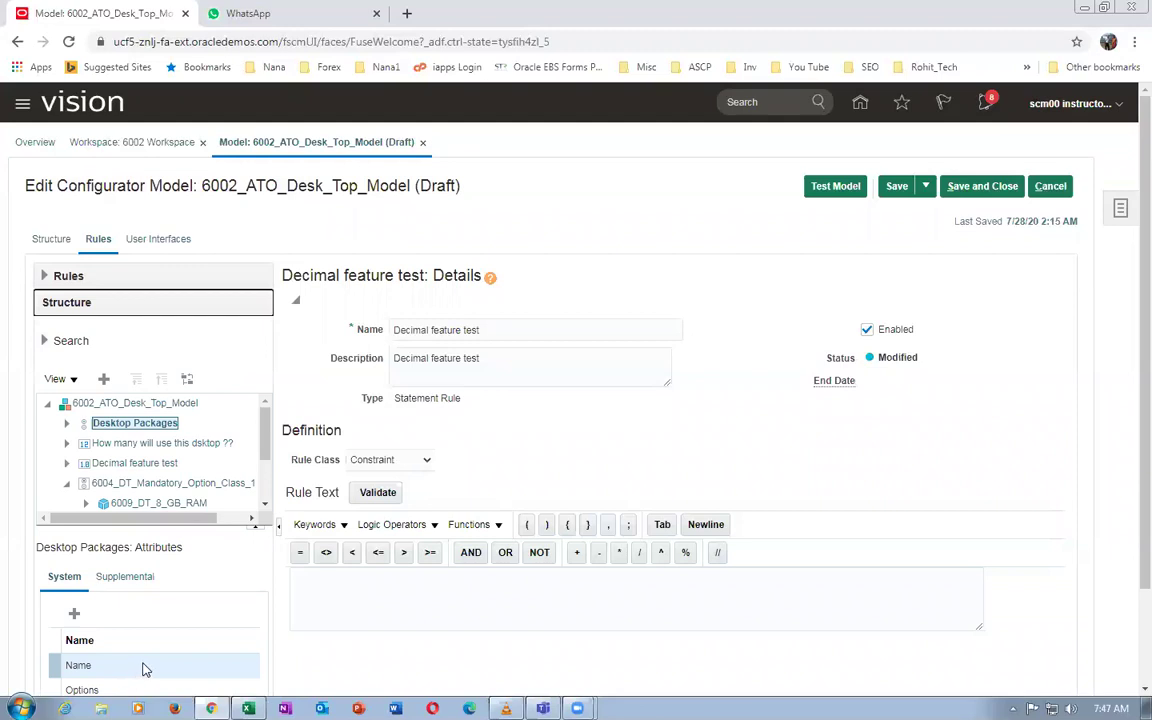
left_click(130, 463)
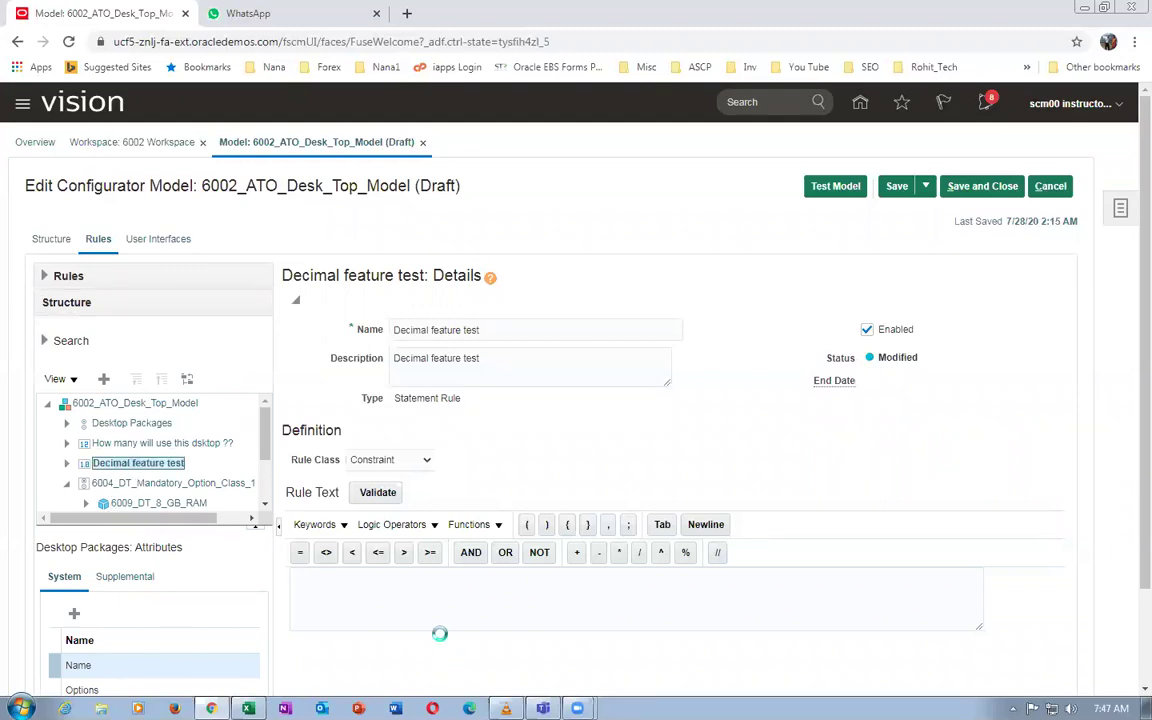
left_click(417, 614)
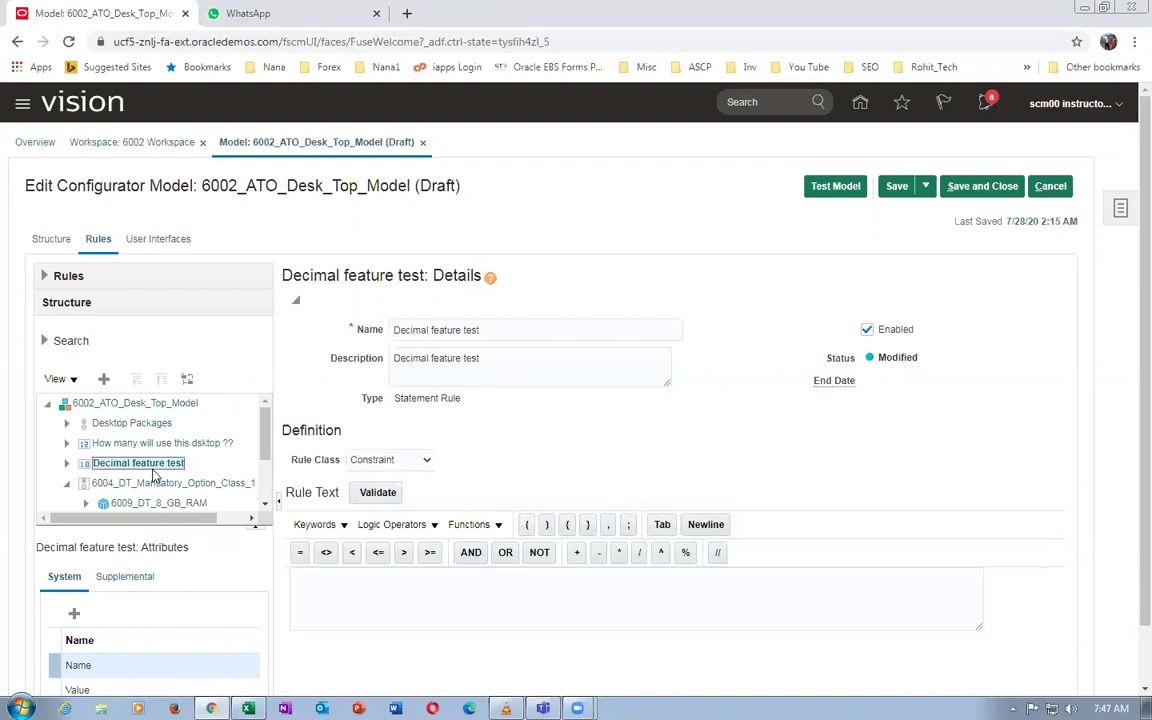
left_click_drag(155, 477, 310, 613)
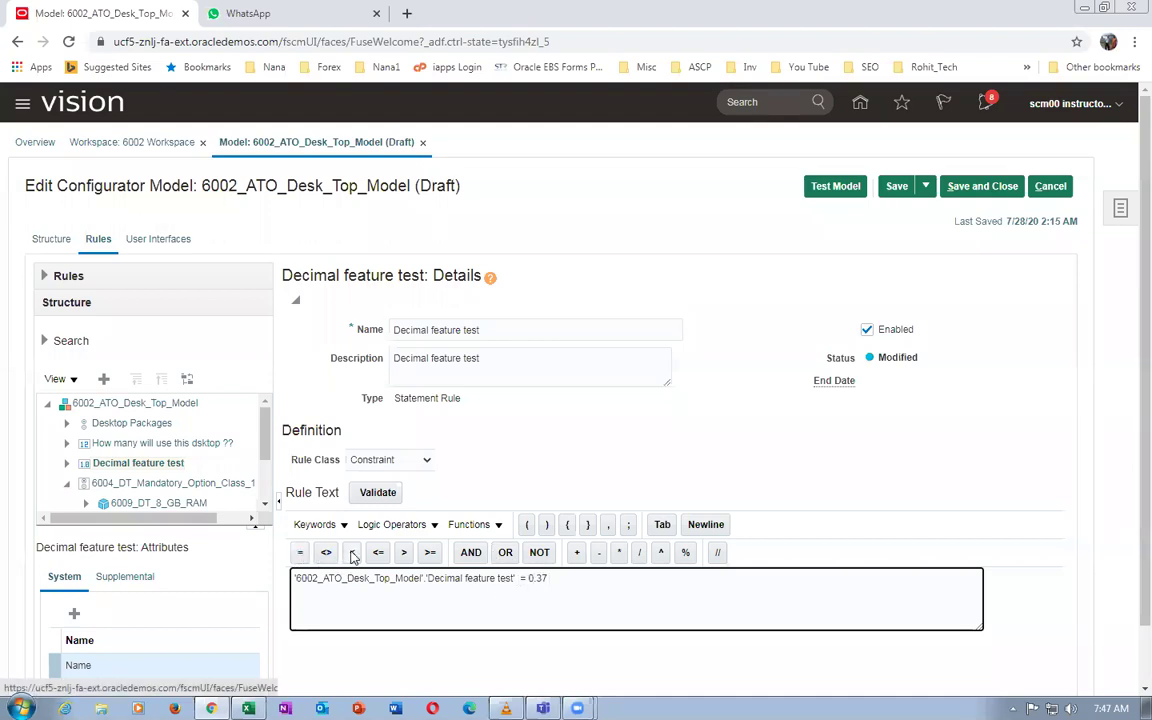
left_click(472, 524)
mouse_move(498, 570)
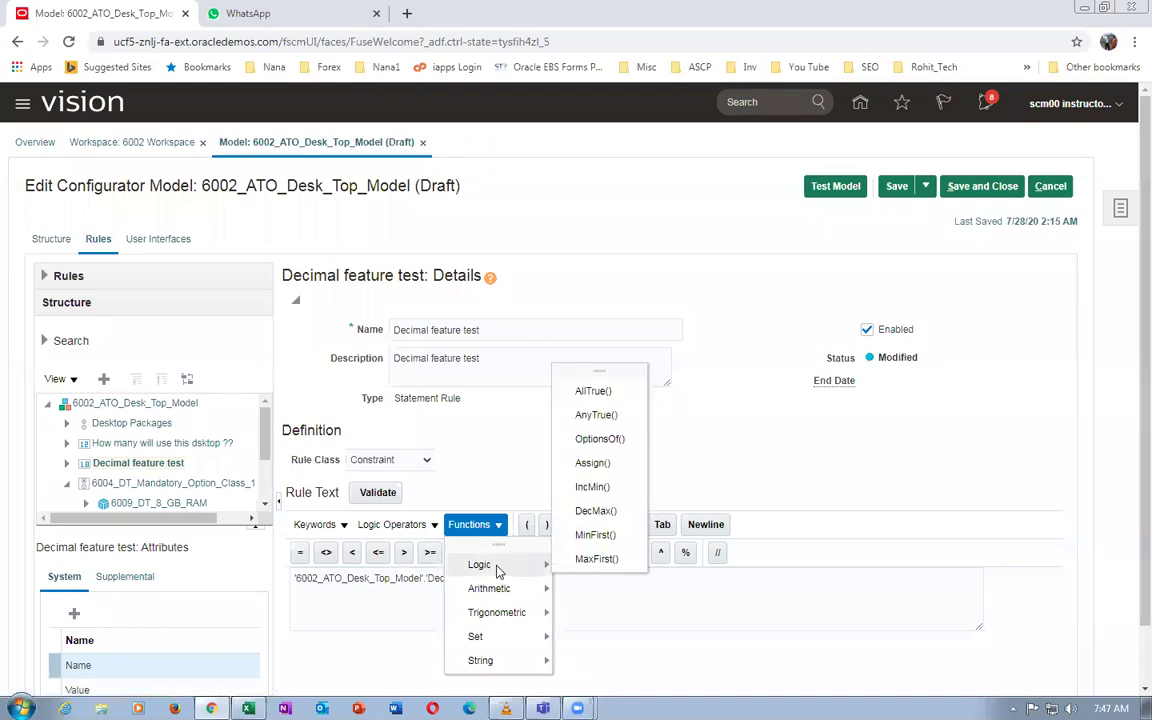
mouse_move(500, 598)
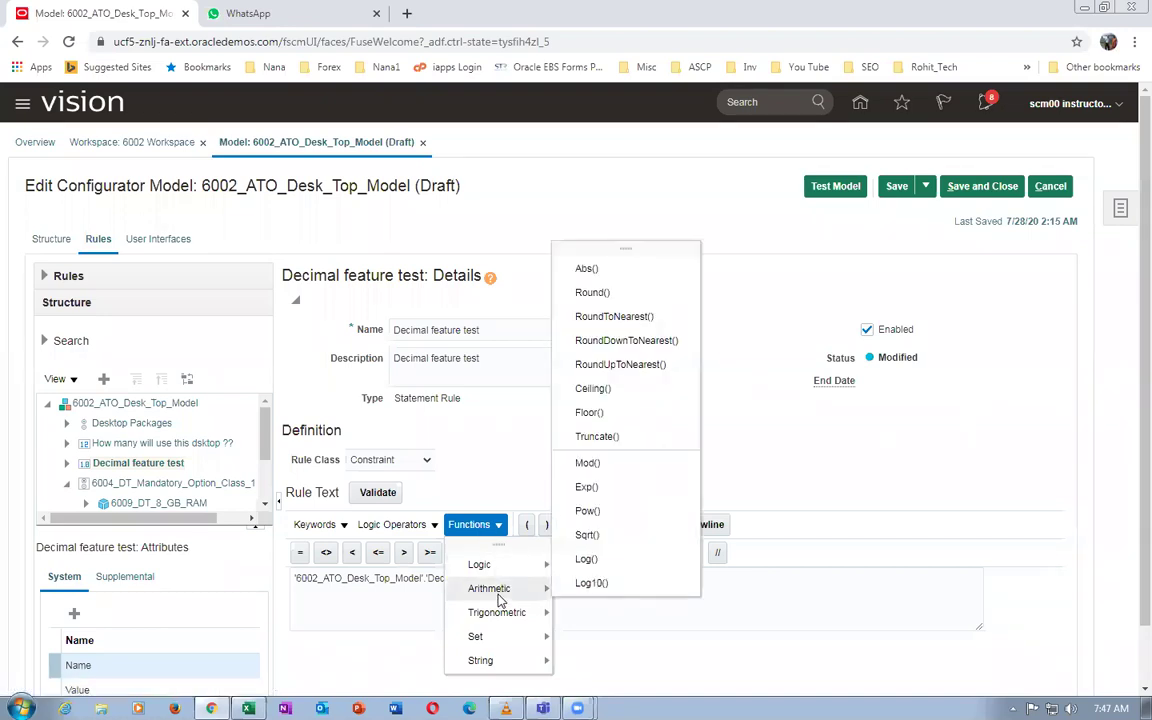
mouse_move(495, 641)
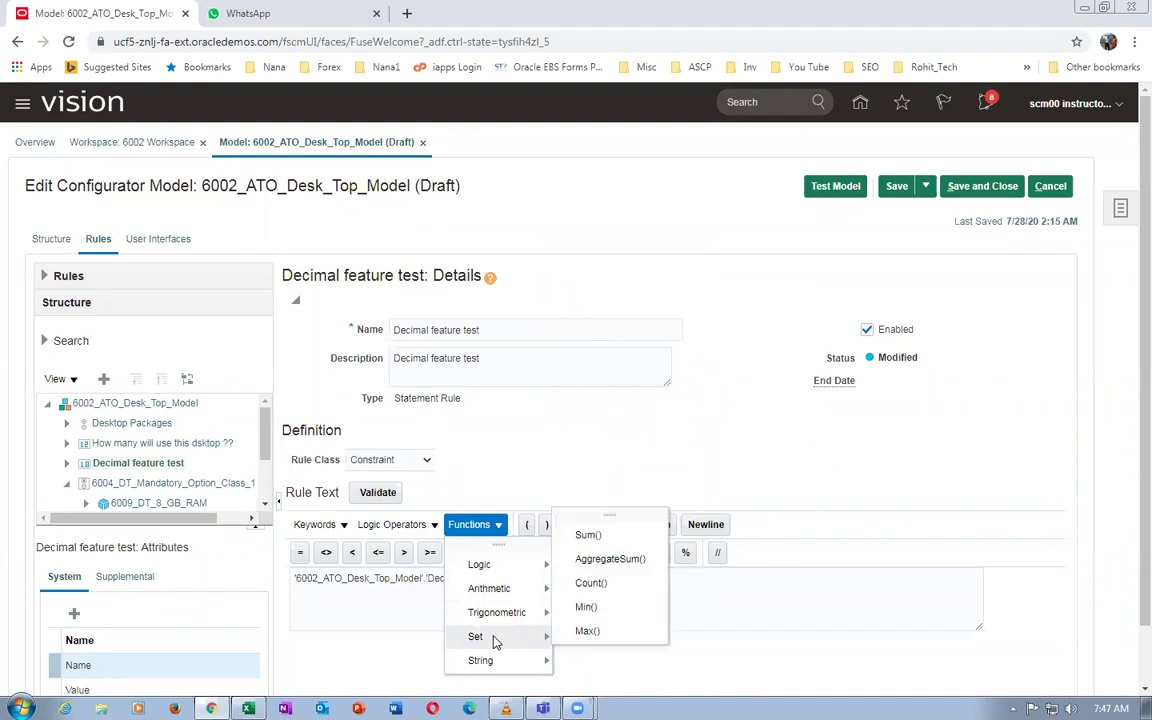
mouse_move(489, 669)
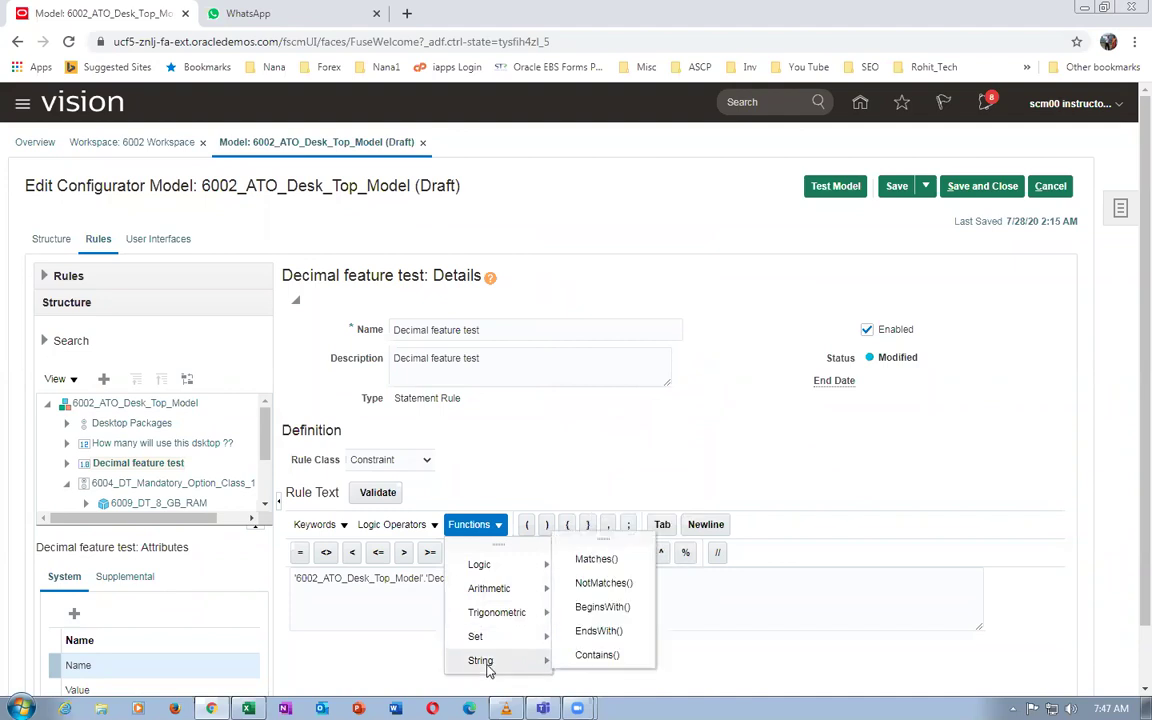
left_click(541, 479)
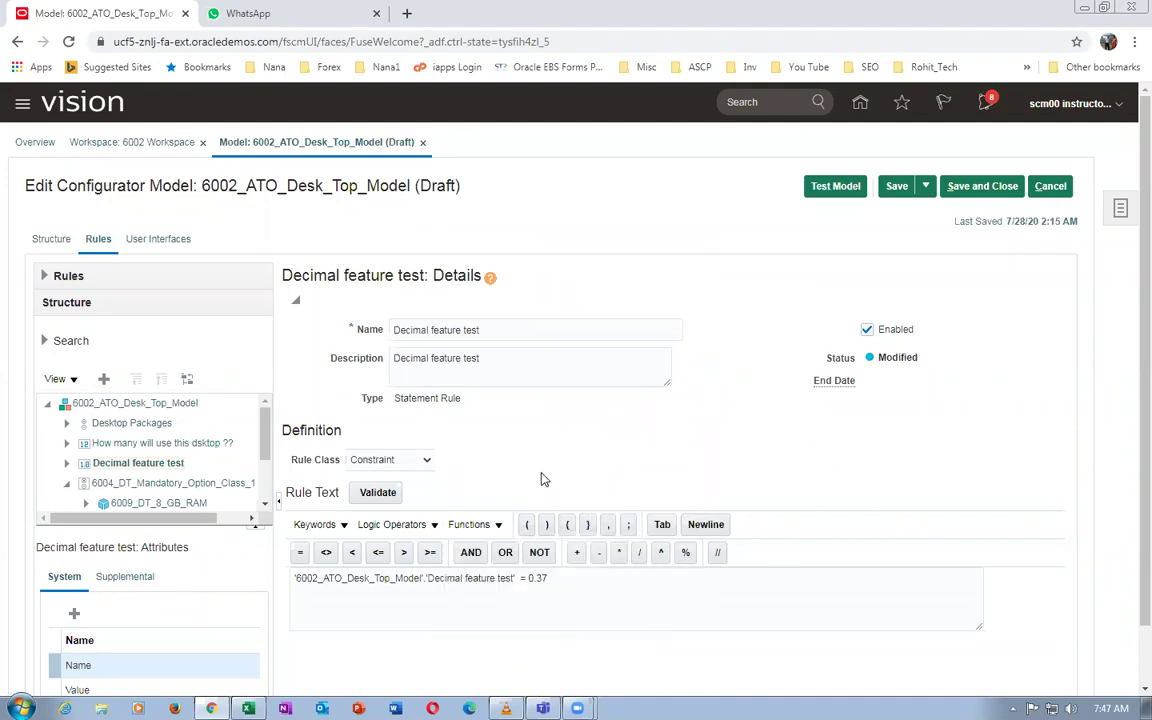
Append the IMPLIES logic operator after the 0.37 condition in the rule text
left_click(557, 578)
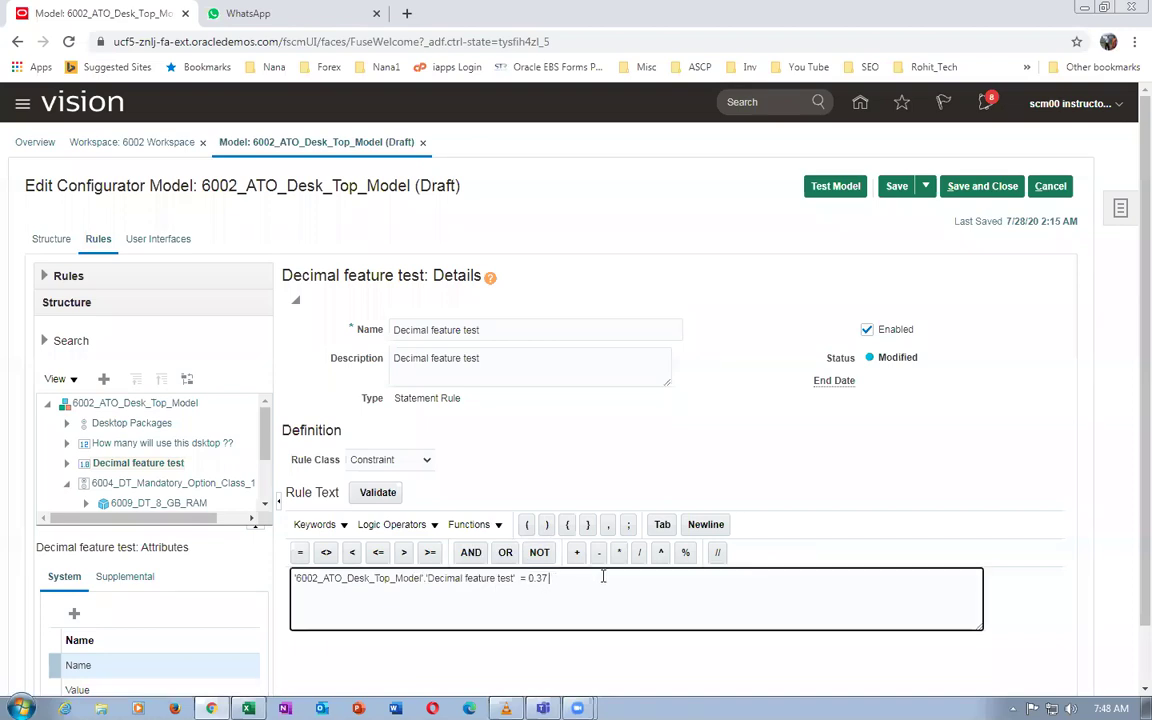
left_click(390, 524)
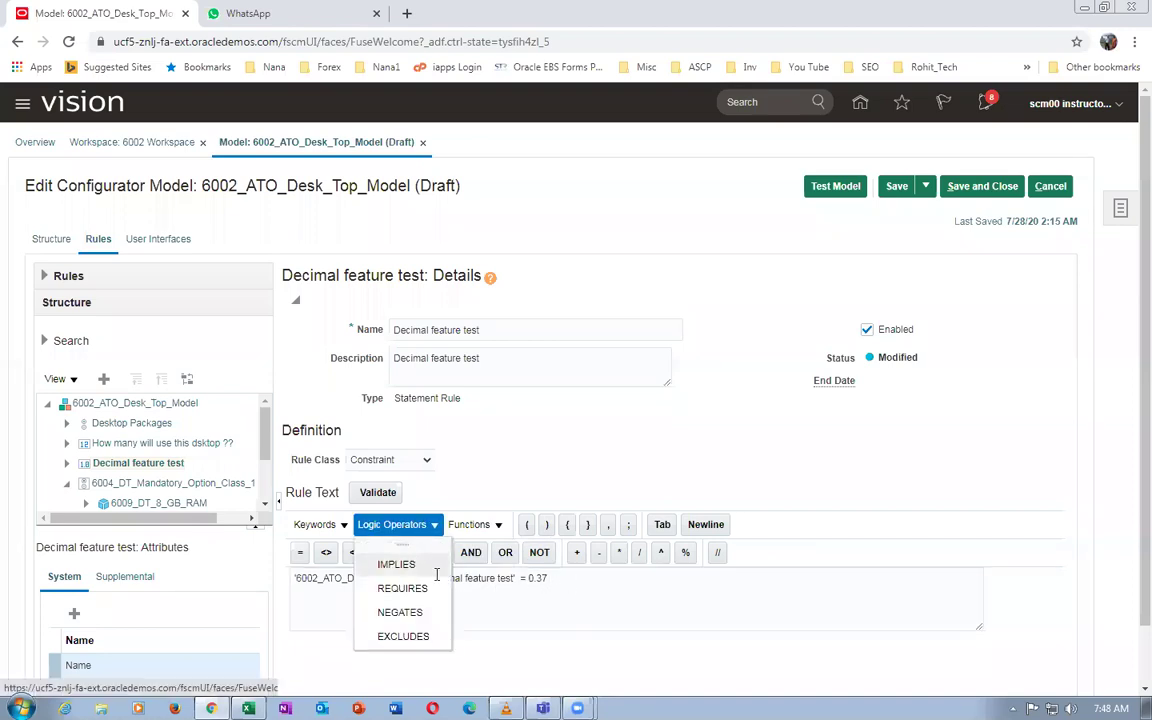
left_click(403, 564)
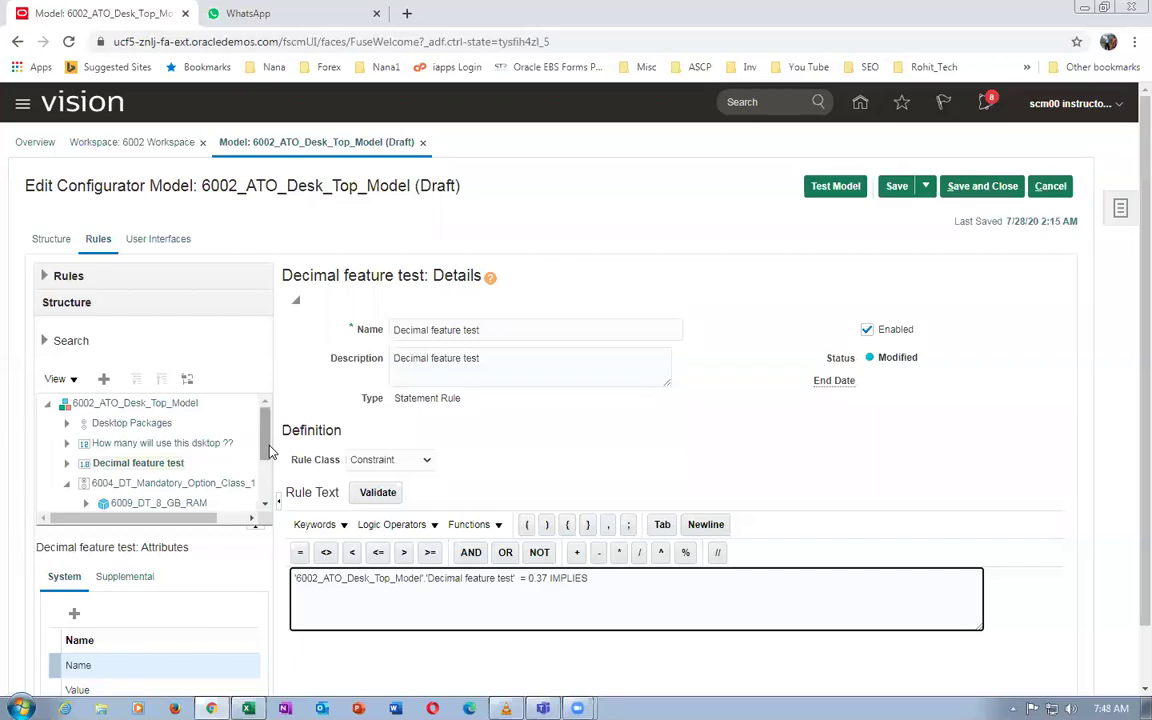
Insert the 6013_UPS node from 6005_Accessories_Mandatory_Option_Class_2 after the IMPLIES operator in the rule text
left_click_drag(268, 452, 270, 473)
left_click(66, 481)
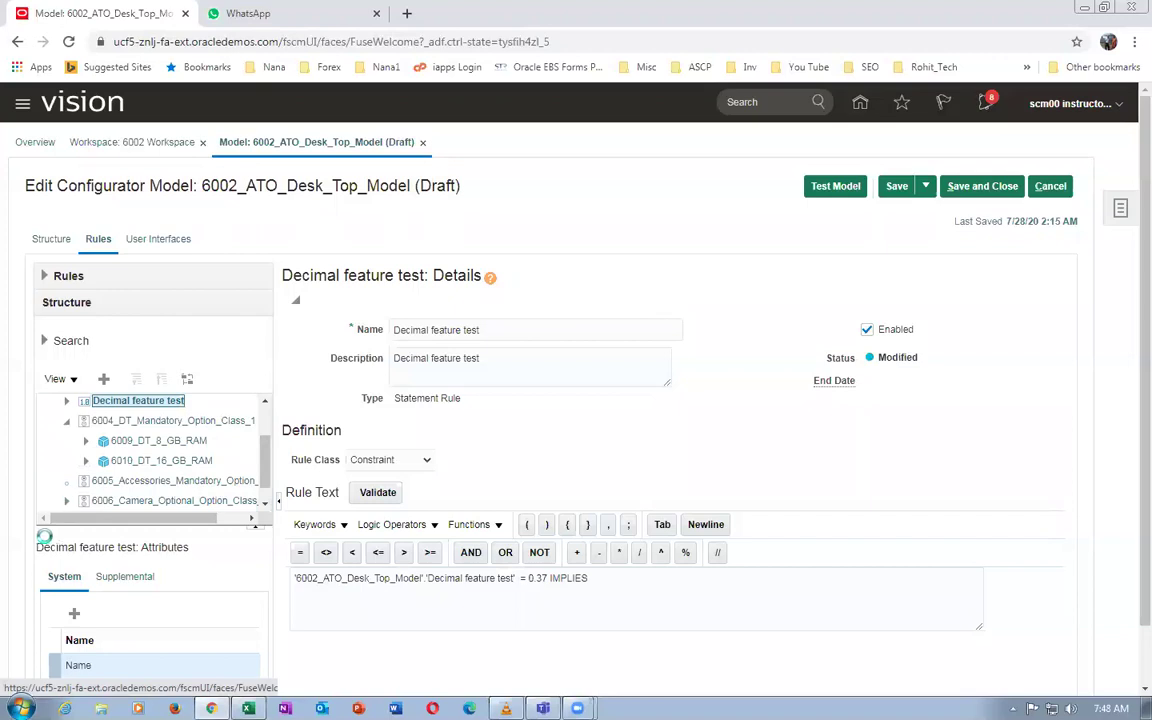
left_click(266, 468)
left_click_drag(266, 468, 267, 478)
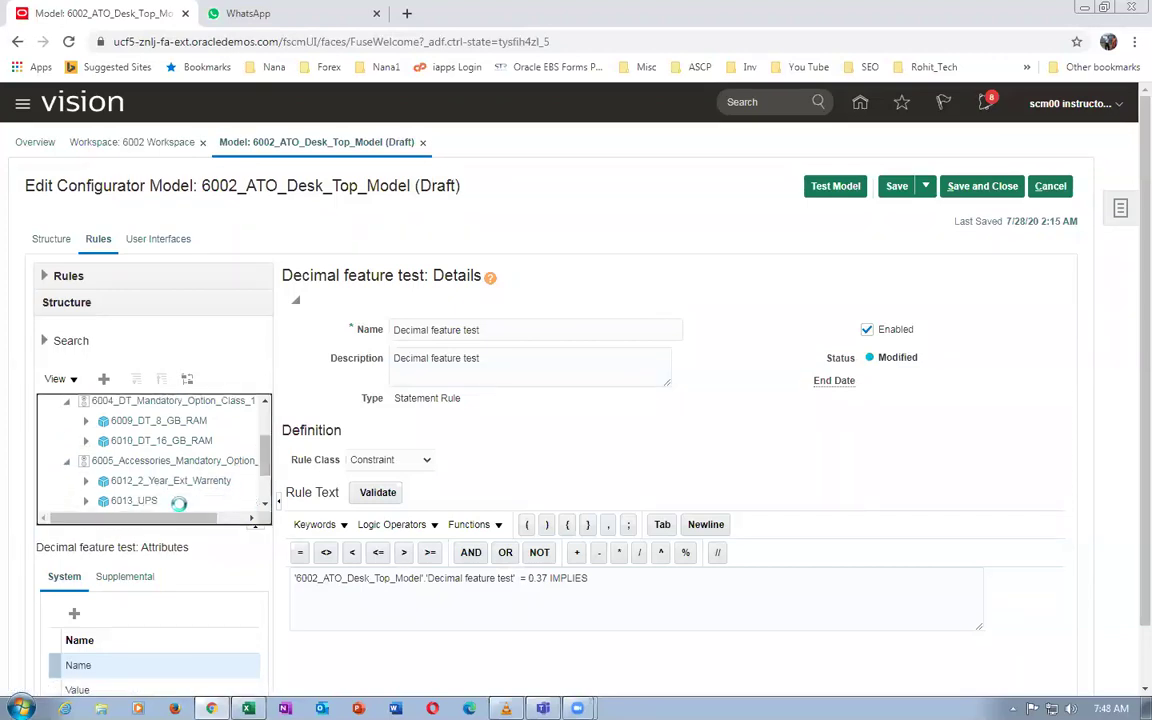
left_click(135, 500)
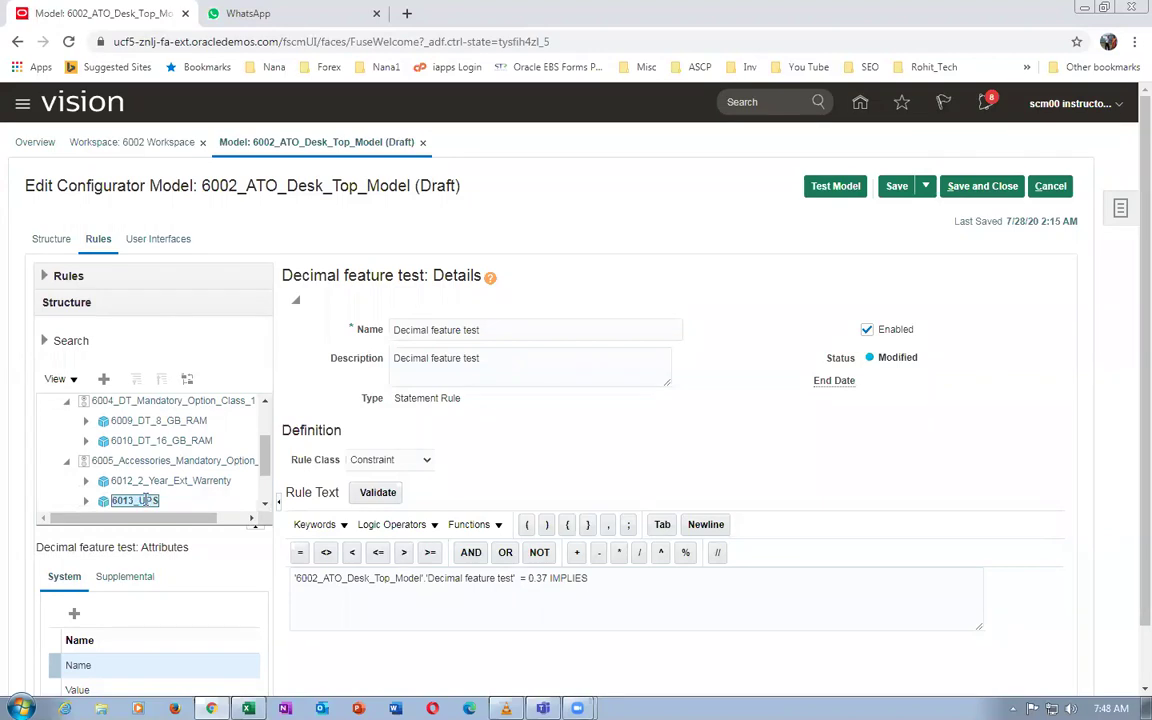
left_click(617, 579)
left_click_drag(125, 500, 857, 566)
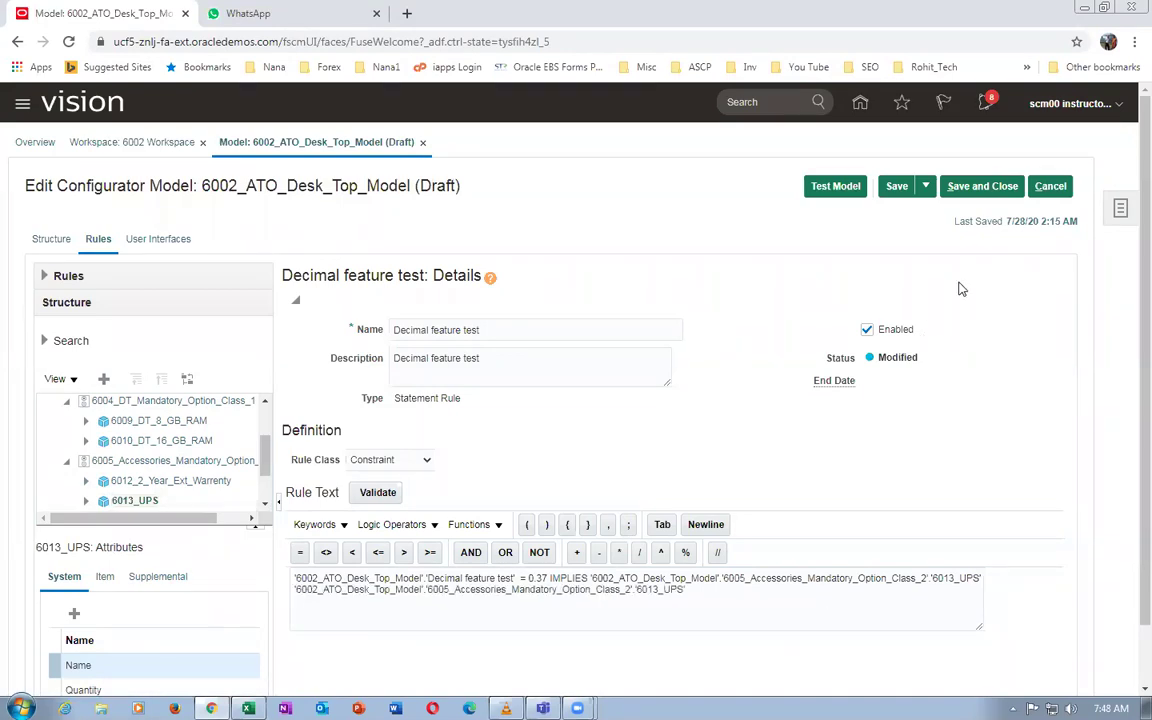
Save the model and validate the Decimal feature test rule text
left_click(897, 186)
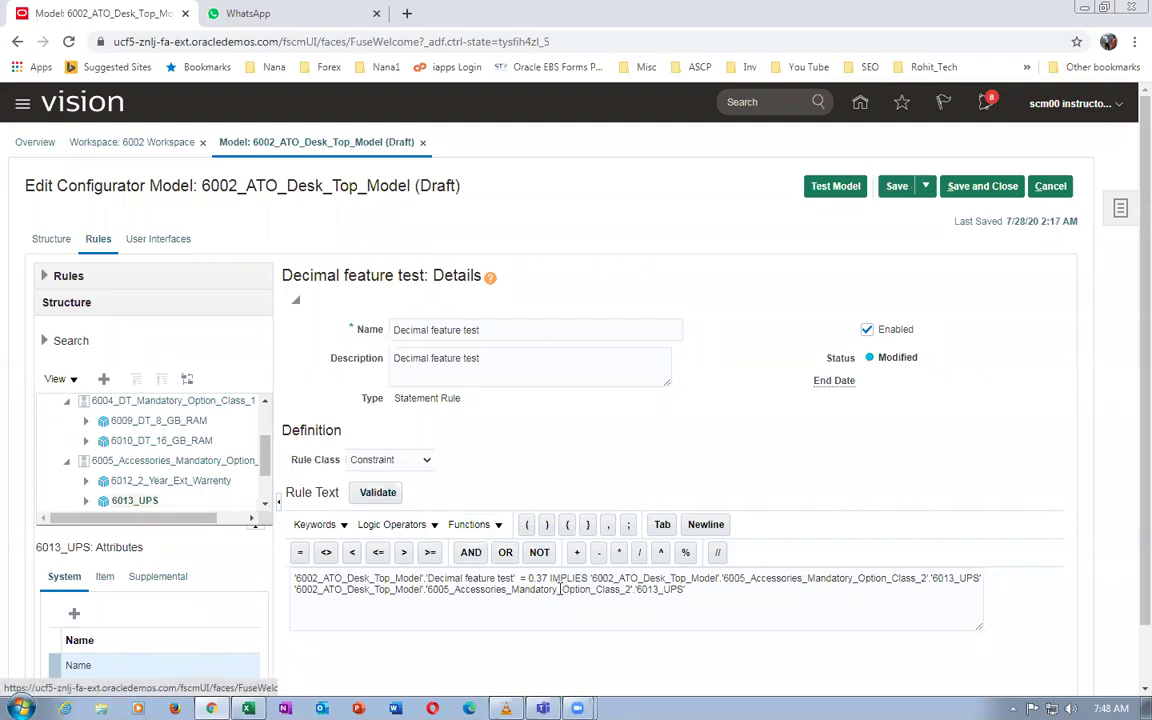
left_click(376, 493)
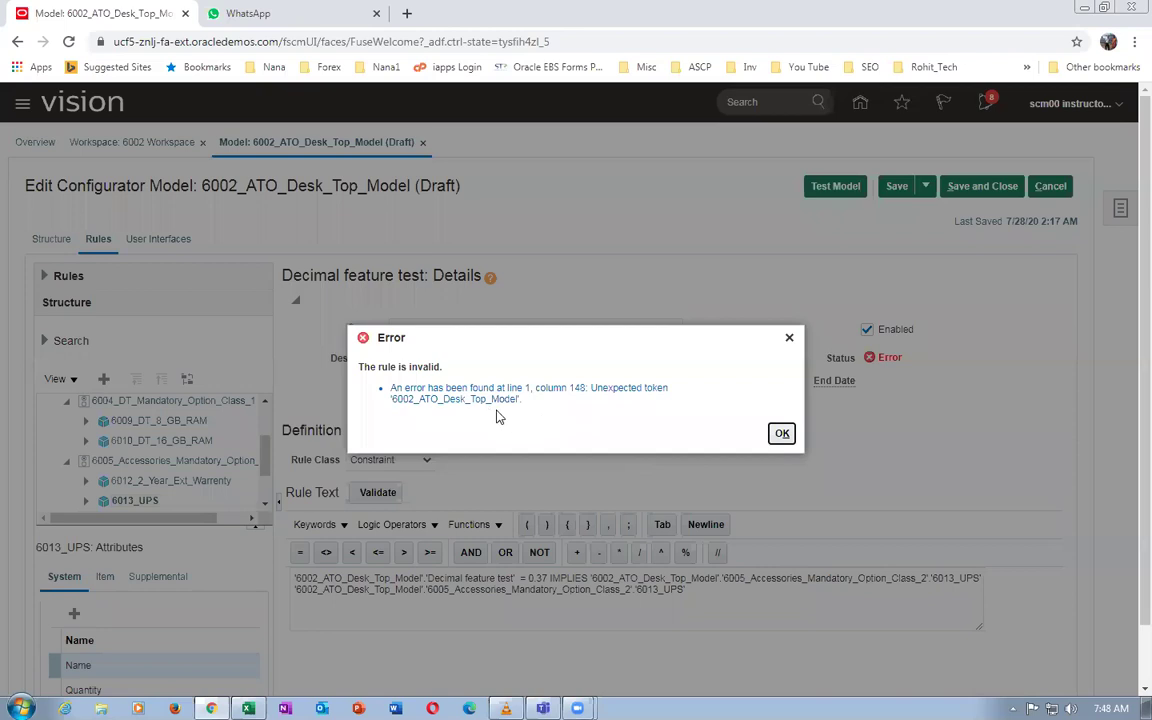
left_click(781, 433)
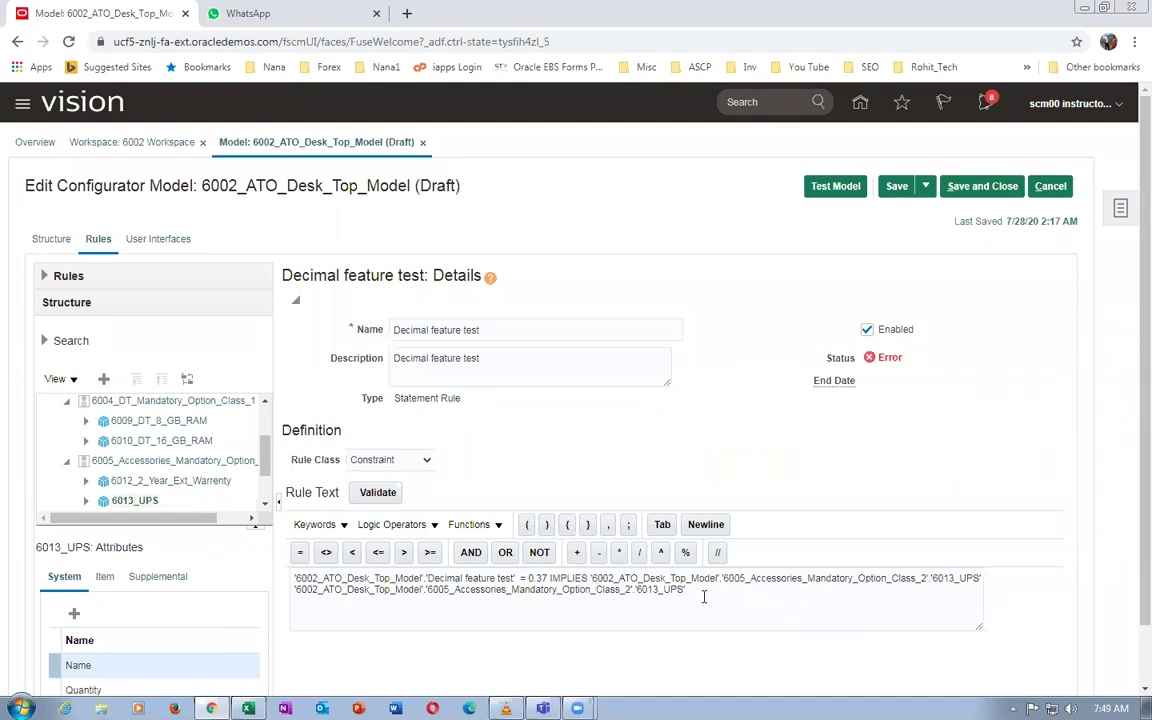
Clear the rule text and re-enter it with the Decimal feature test node followed by "= 0.37"
left_click_drag(700, 595, 278, 578)
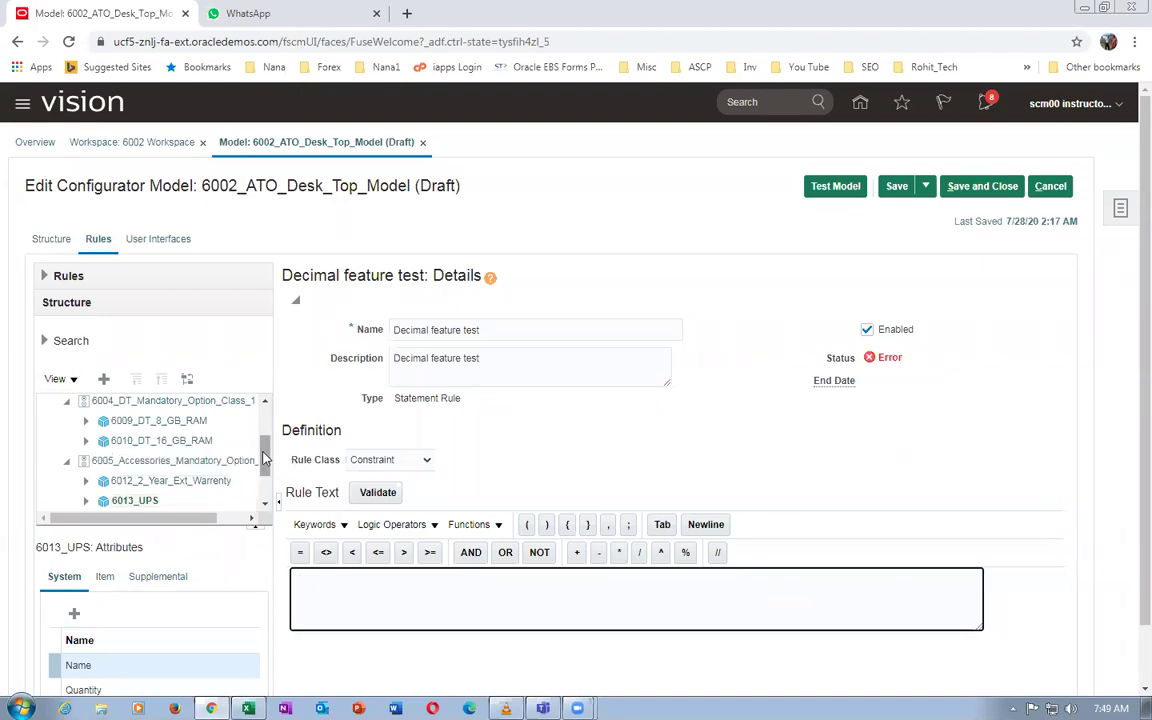
left_click_drag(265, 447, 265, 430)
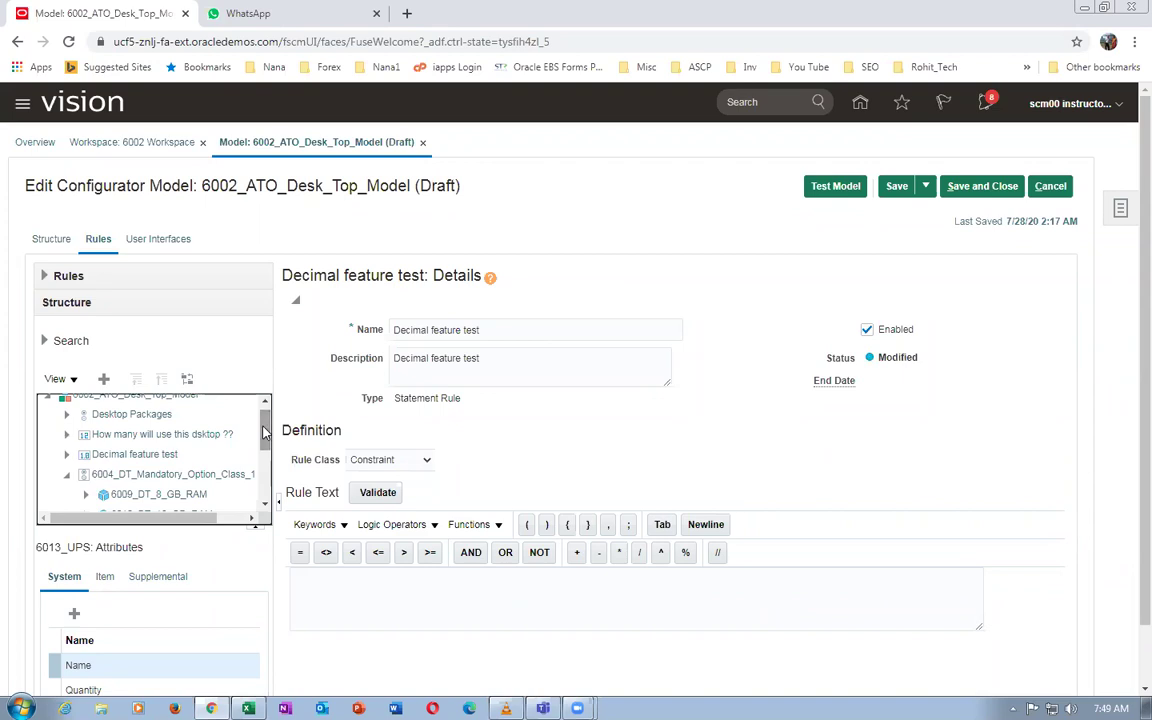
left_click(143, 455)
left_click(296, 580)
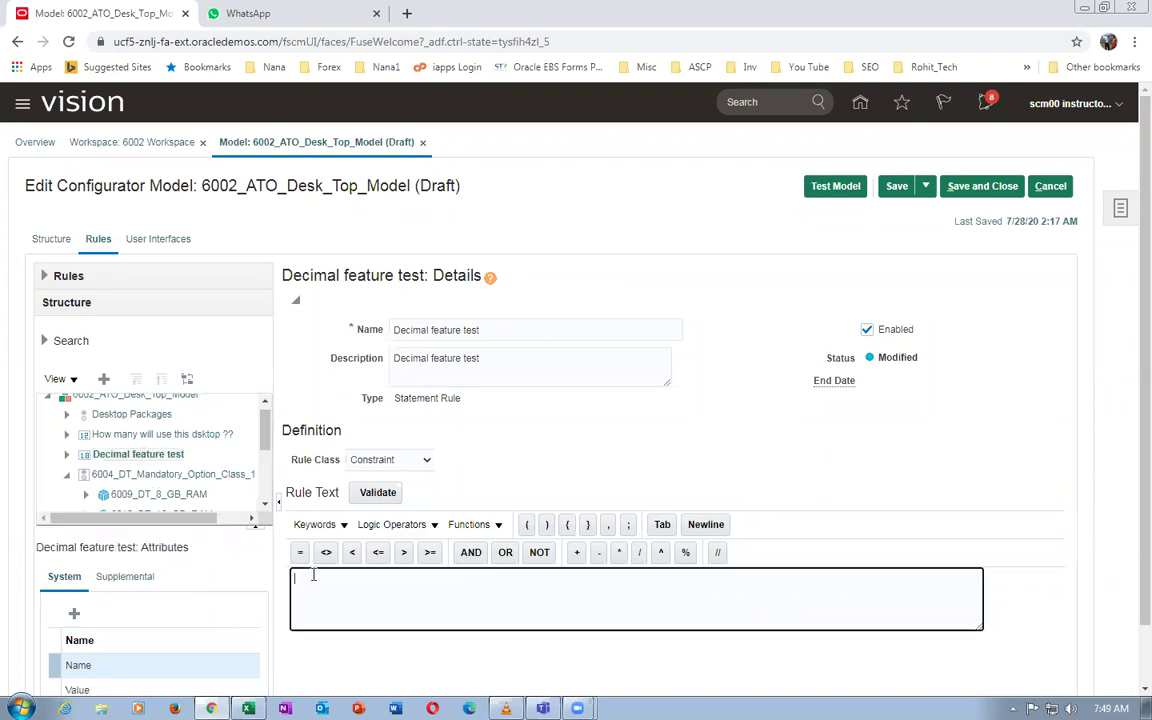
left_click(103, 380)
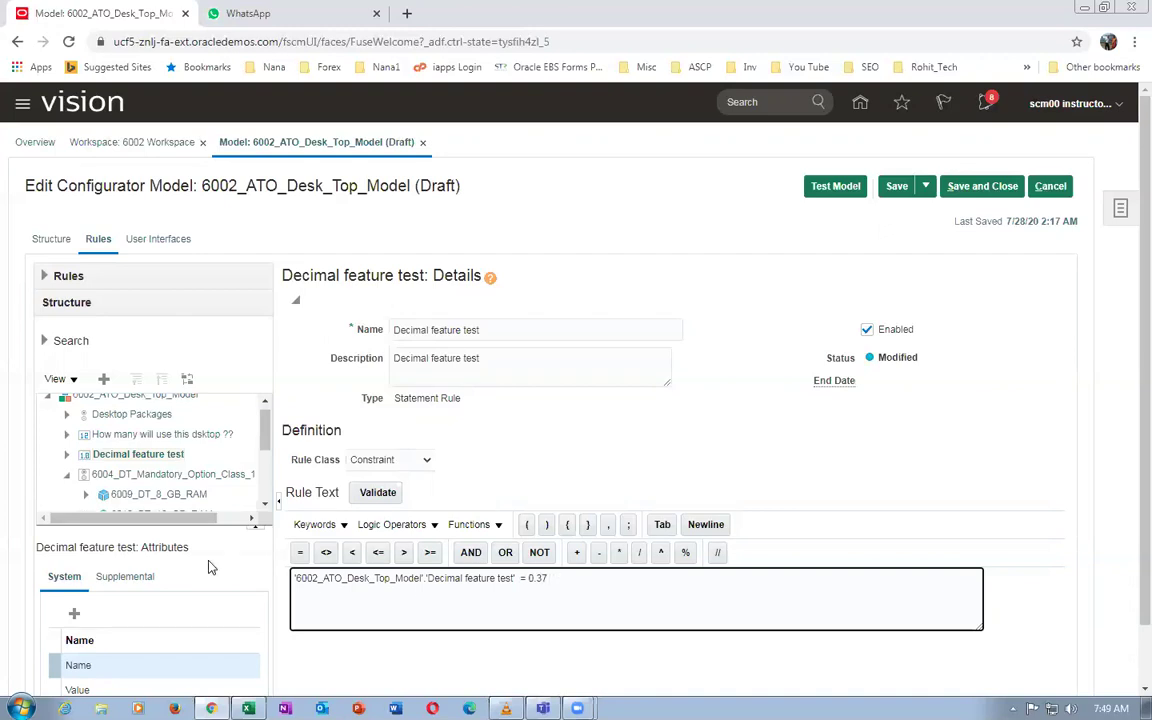
Append the IMPLIES logic operator to the 0.37 condition and insert the 6013_UPS node as its result
left_click(391, 524)
left_click(386, 560)
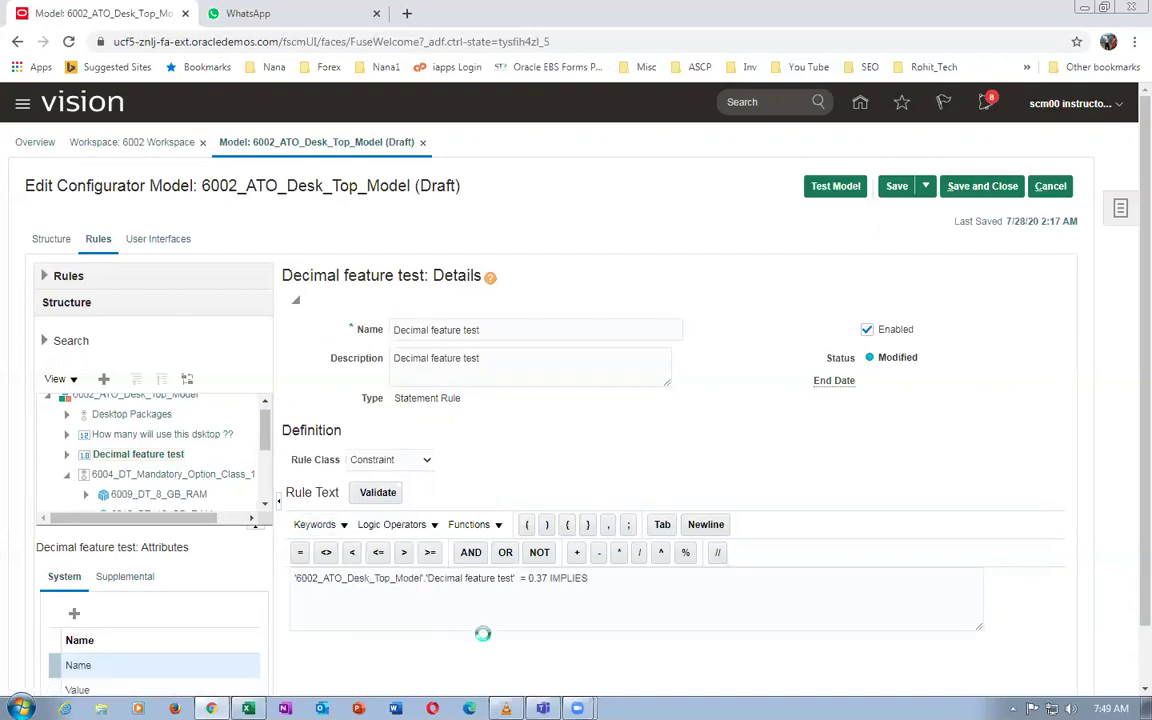
left_click(600, 578)
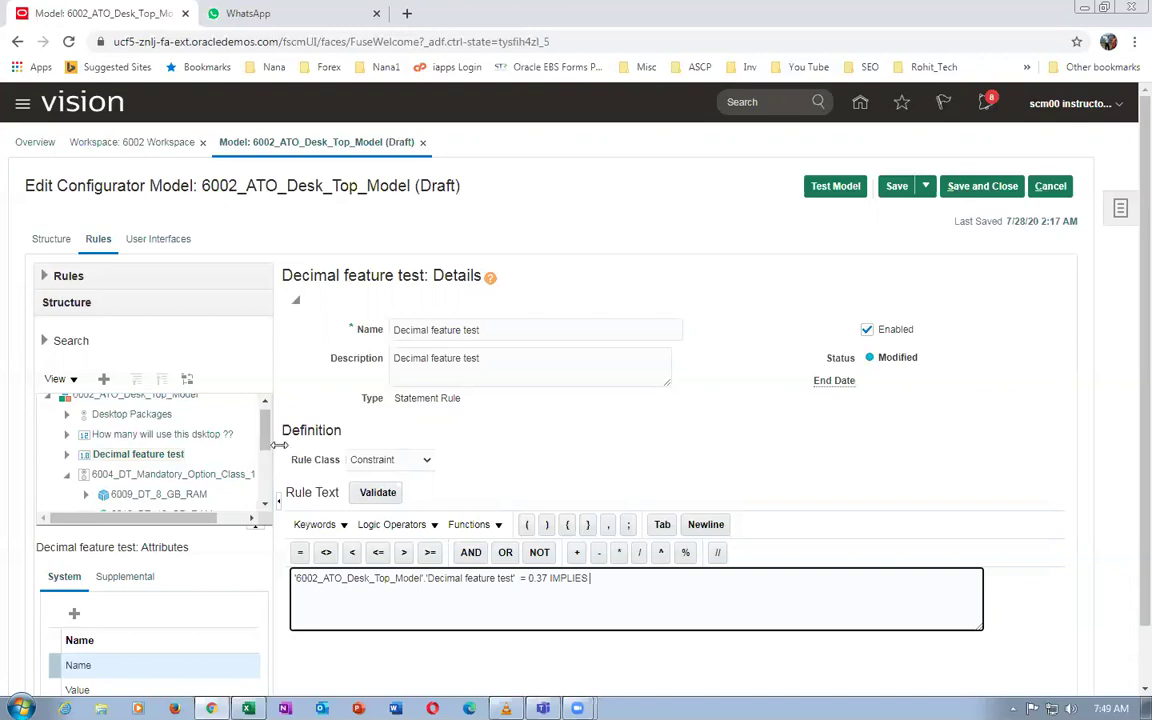
left_click_drag(265, 442, 267, 480)
left_click(130, 489)
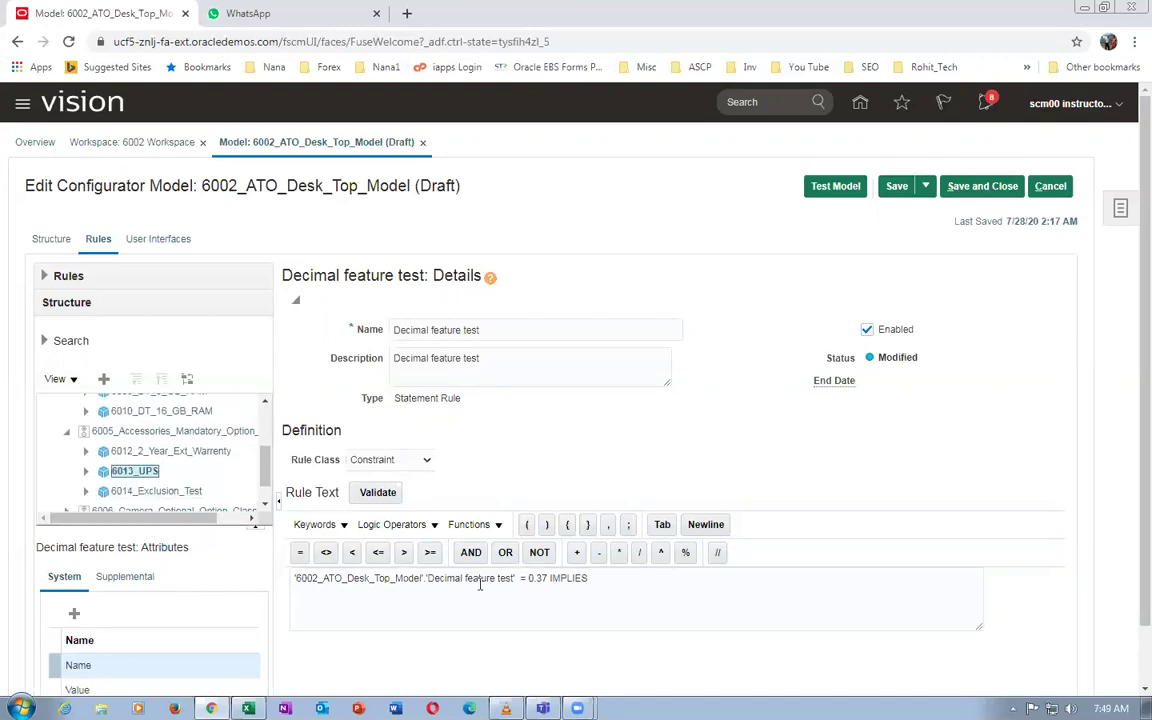
left_click(617, 578)
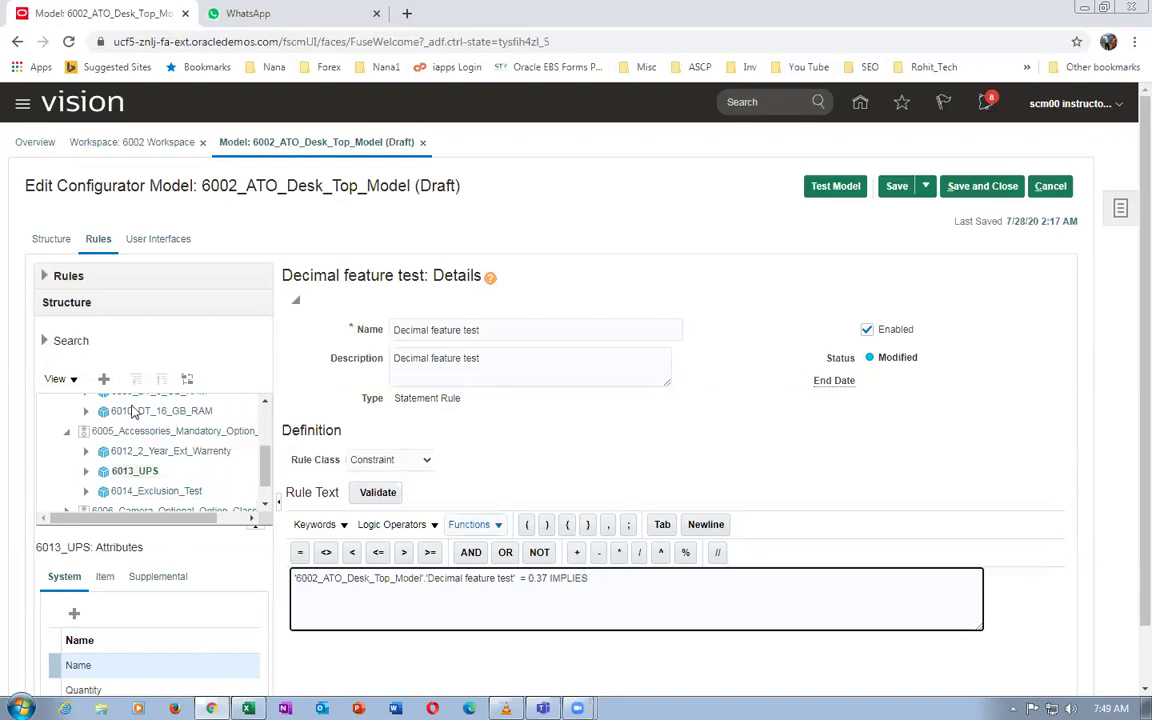
left_click(103, 378)
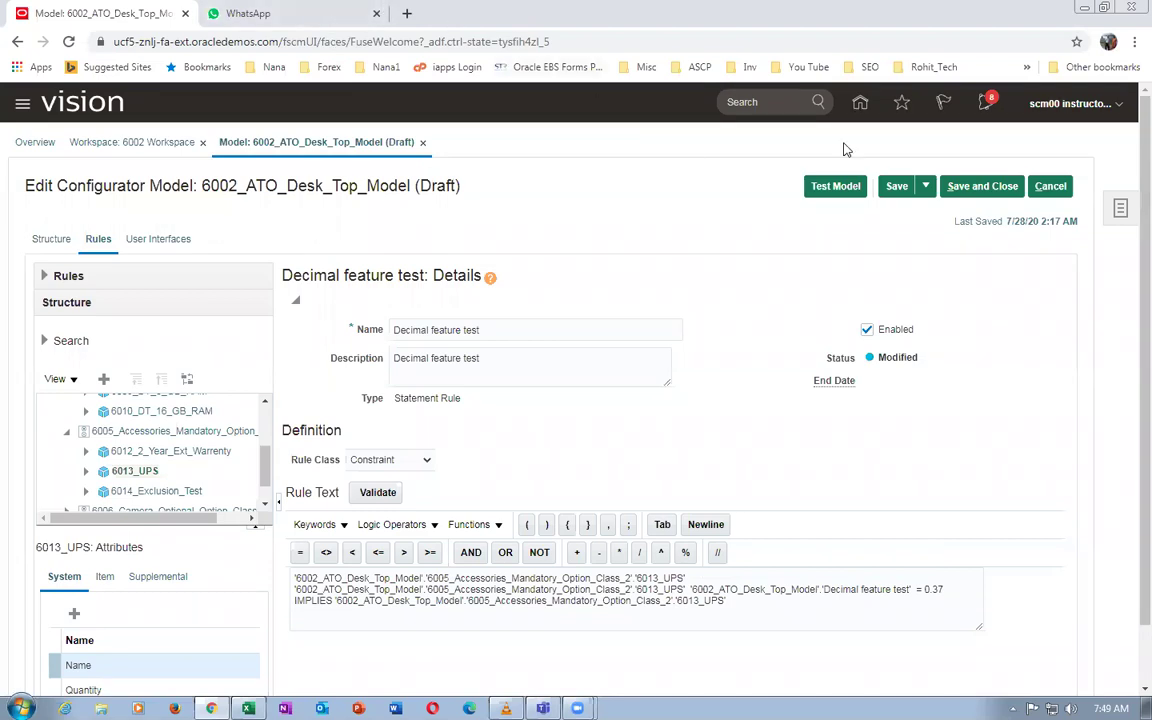
Save the model again and revalidate the re-entered rule text
left_click(895, 188)
left_click(376, 503)
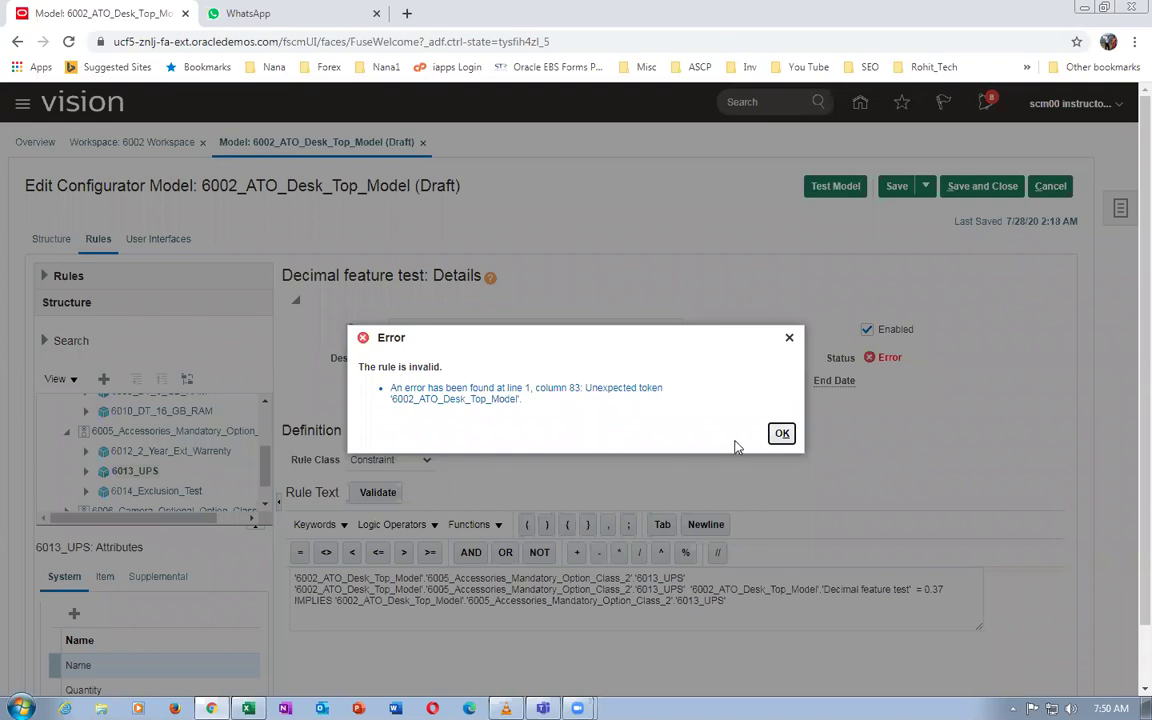
left_click(781, 433)
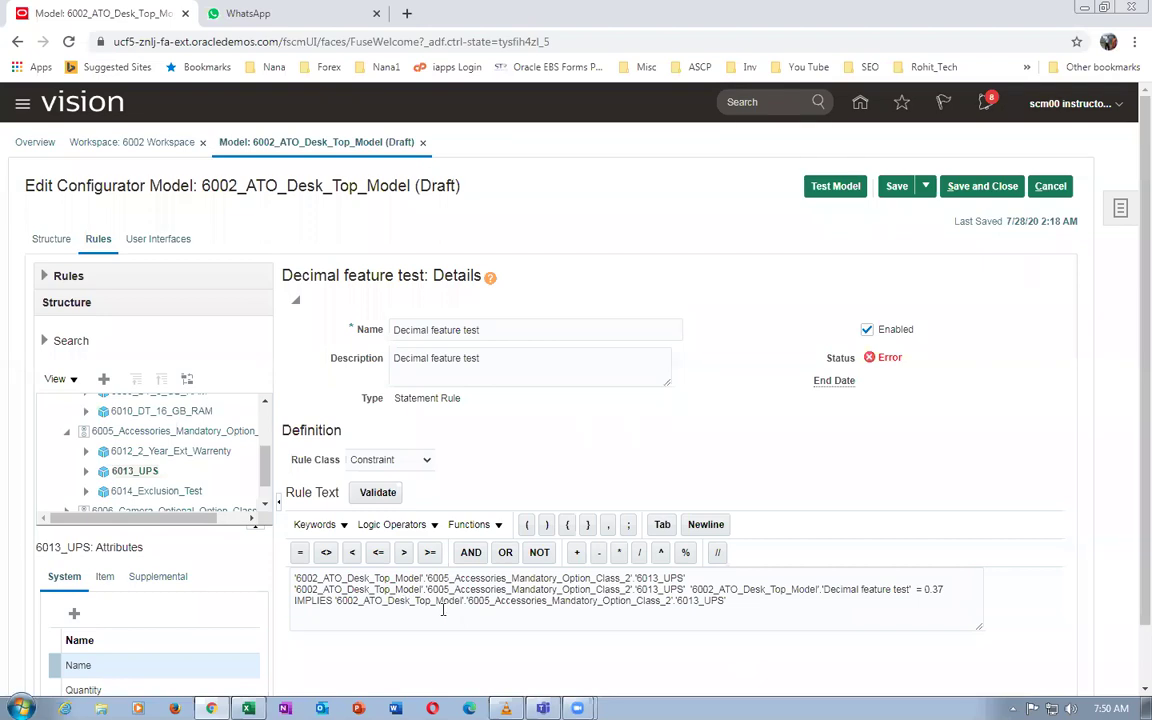
Delete the entire rule text of the Decimal feature test rule
left_click(833, 597)
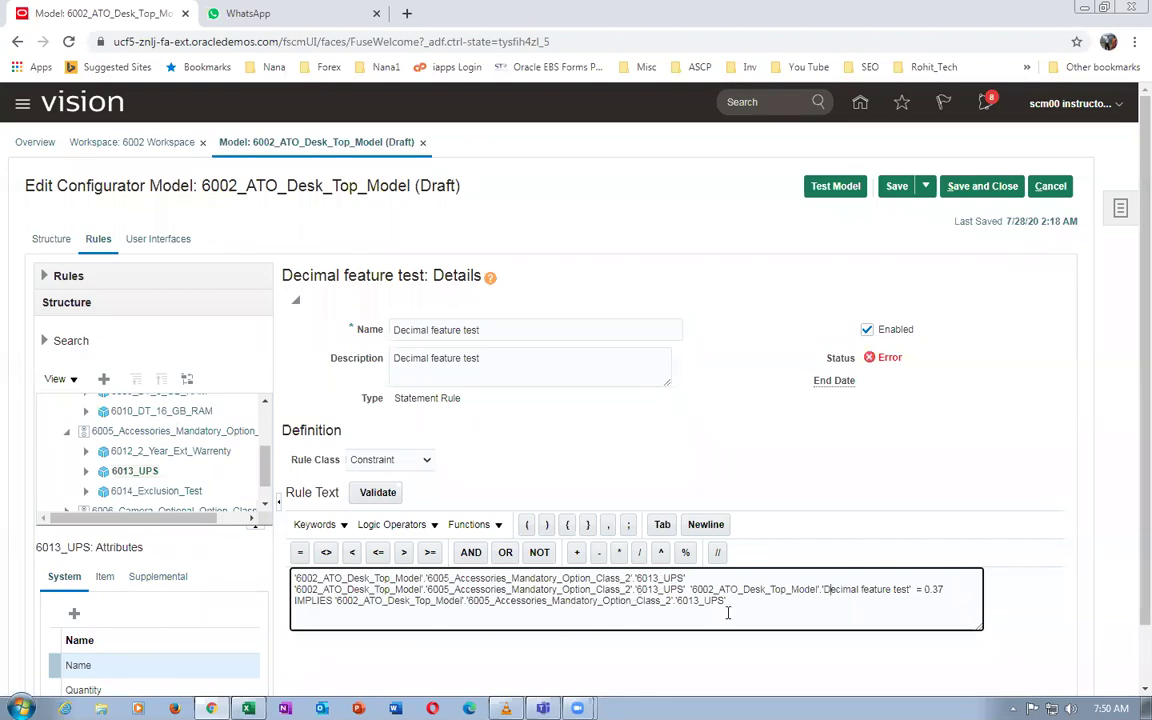
left_click_drag(731, 604, 256, 576)
key("Delete")
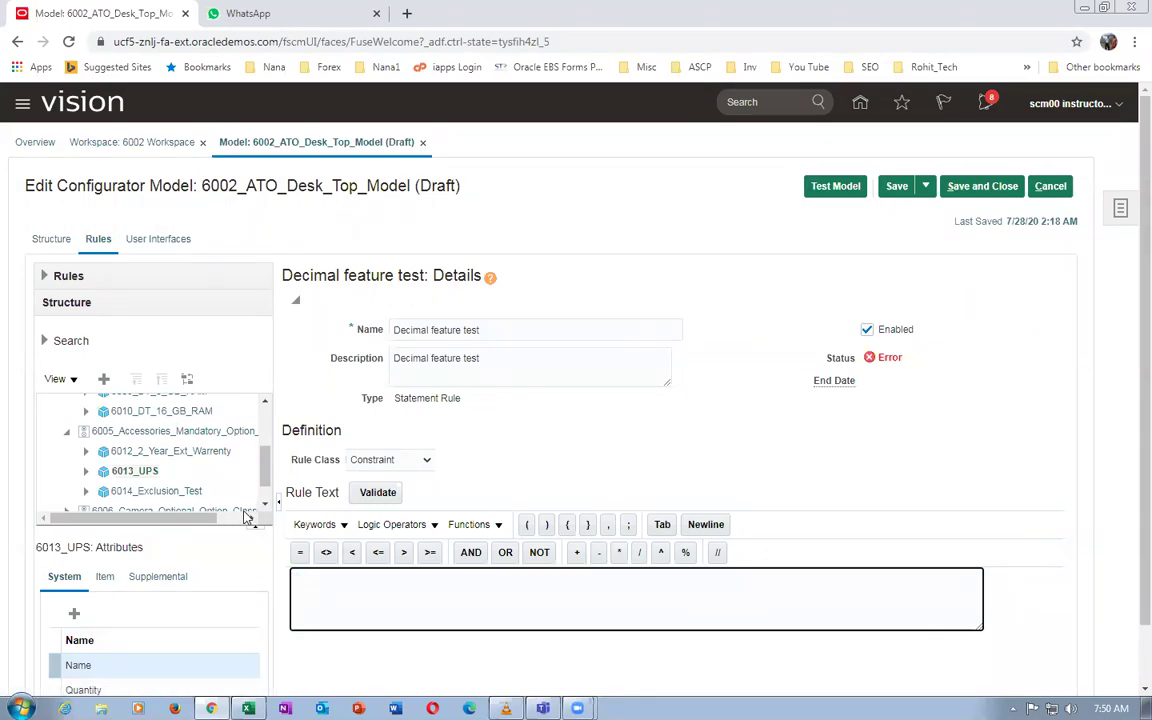
left_click_drag(262, 470, 266, 450)
left_click(160, 410)
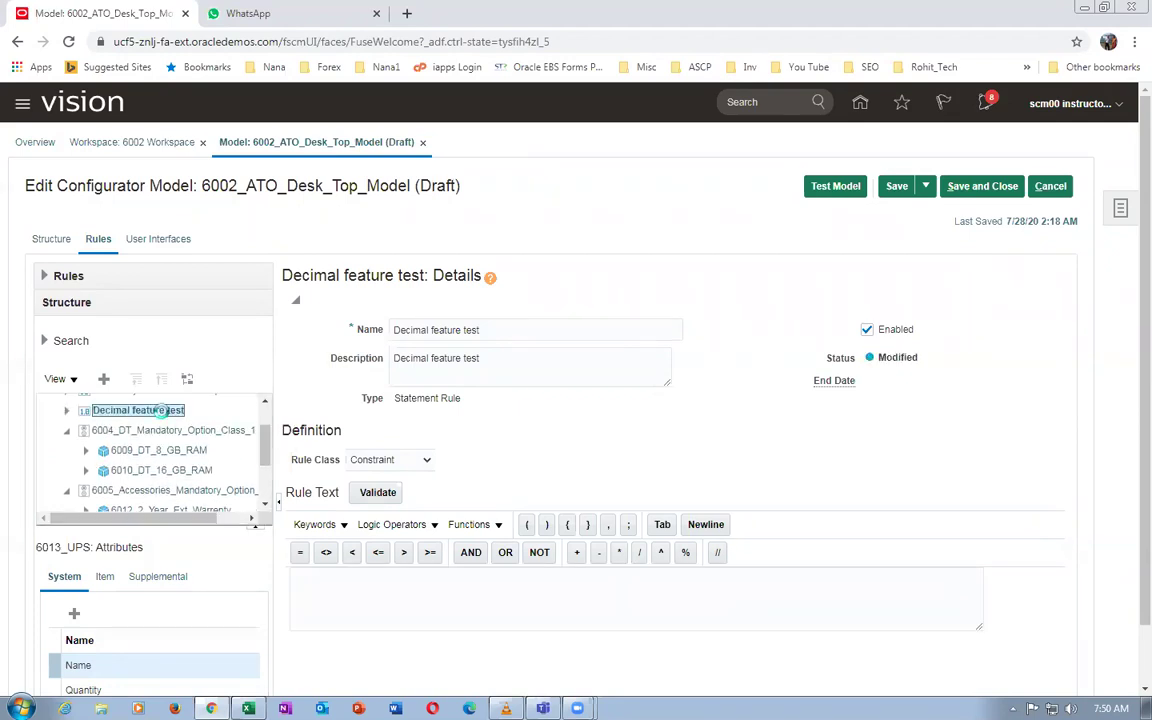
left_click(328, 596)
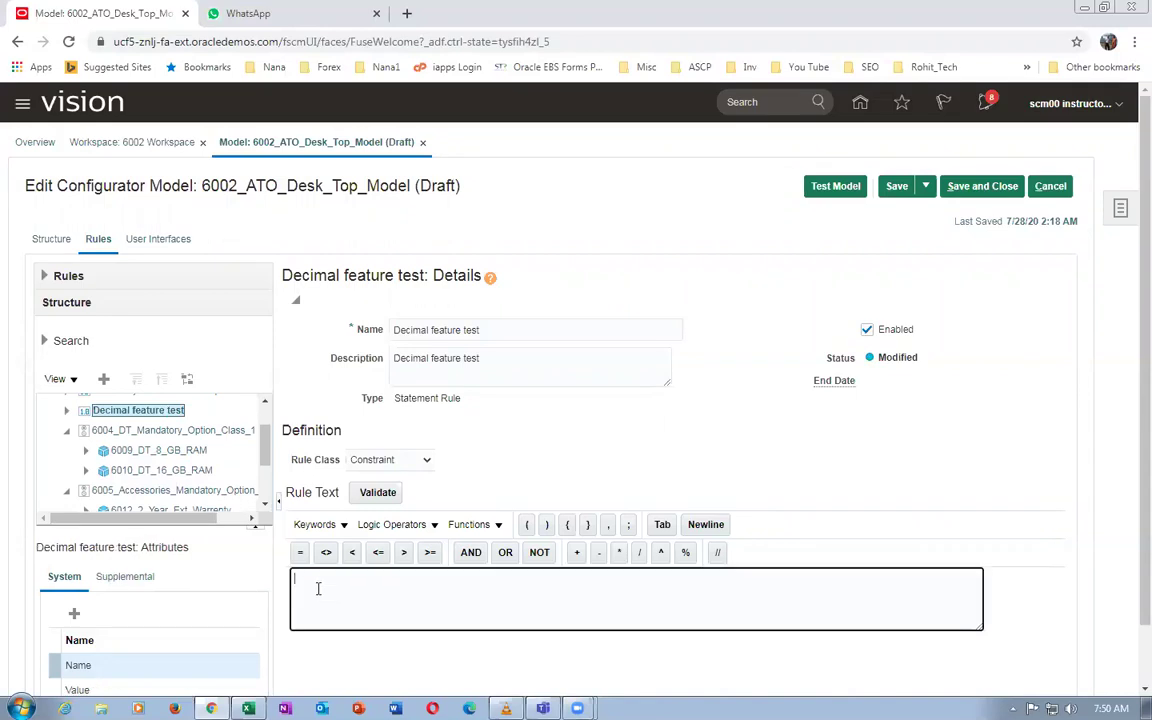
Save and close the model, and reopen 6002_ATO_Desk_Top_Model from the workspace at its rules
left_click(985, 187)
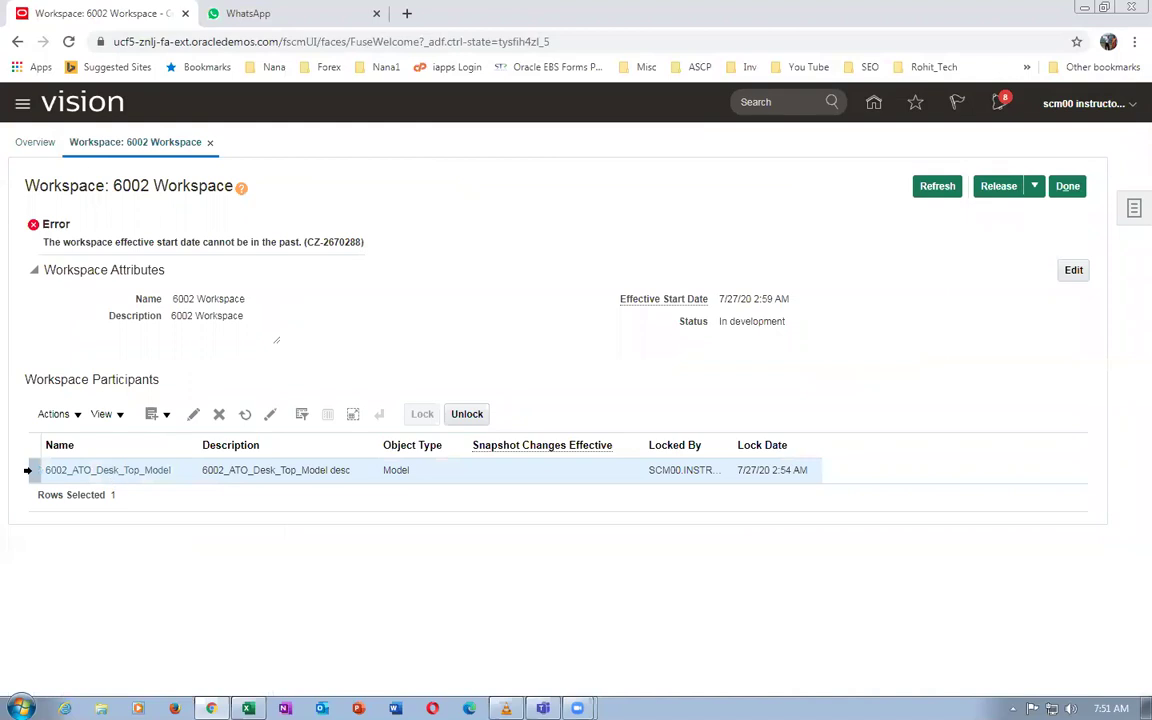
left_click(80, 470)
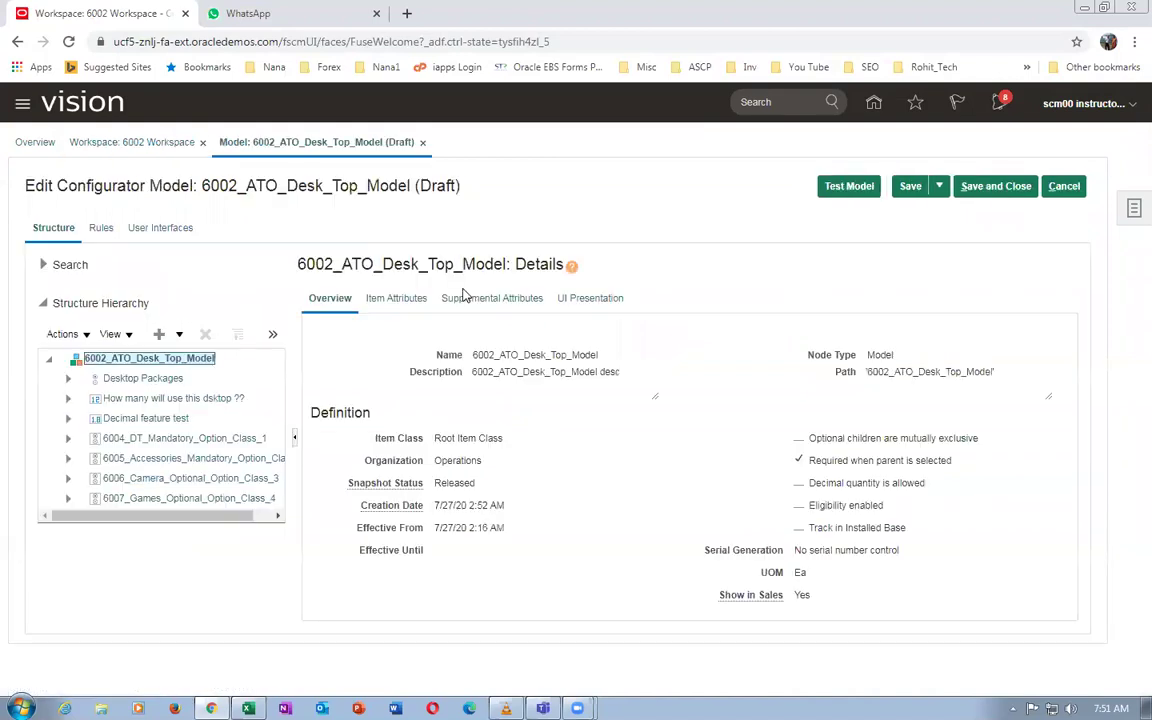
left_click(100, 229)
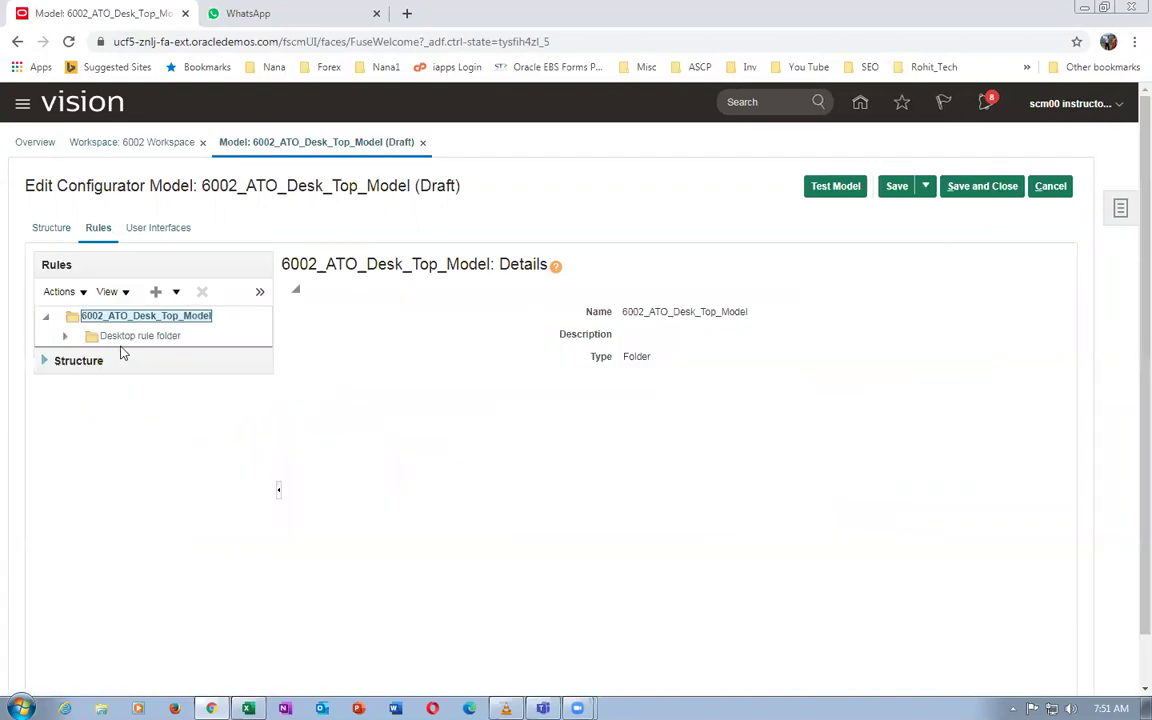
Expand the Desktop rule folder and open the Decimal feature test rule
left_click(64, 336)
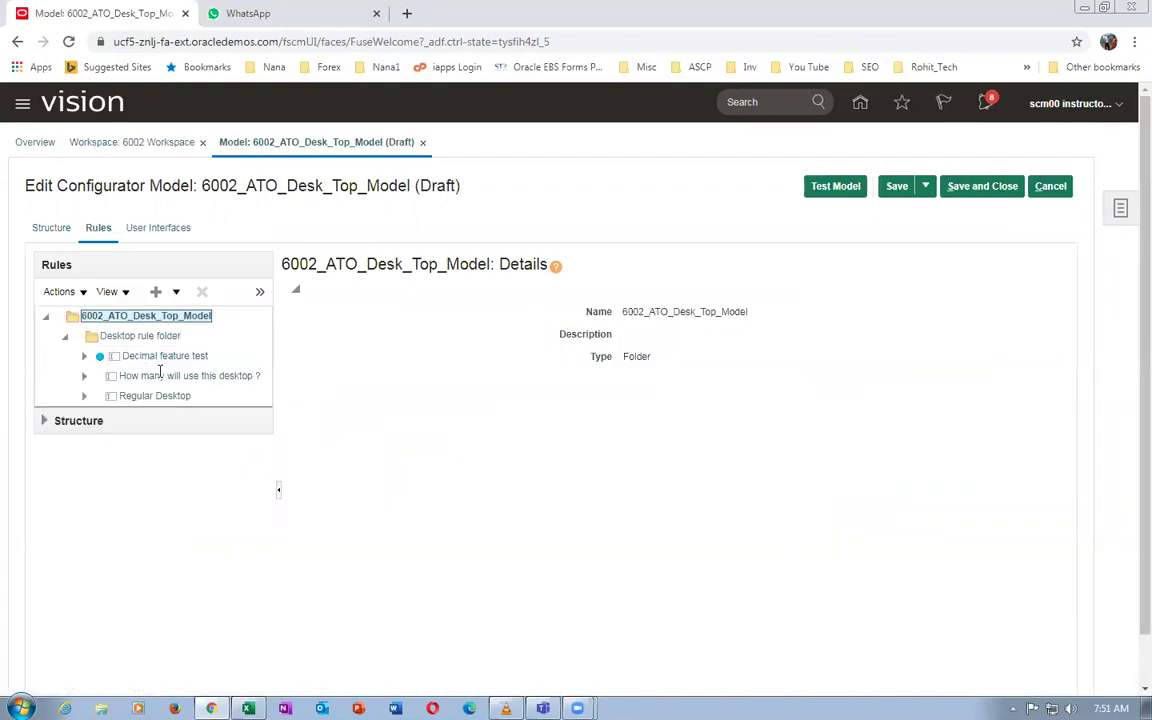
left_click(43, 422)
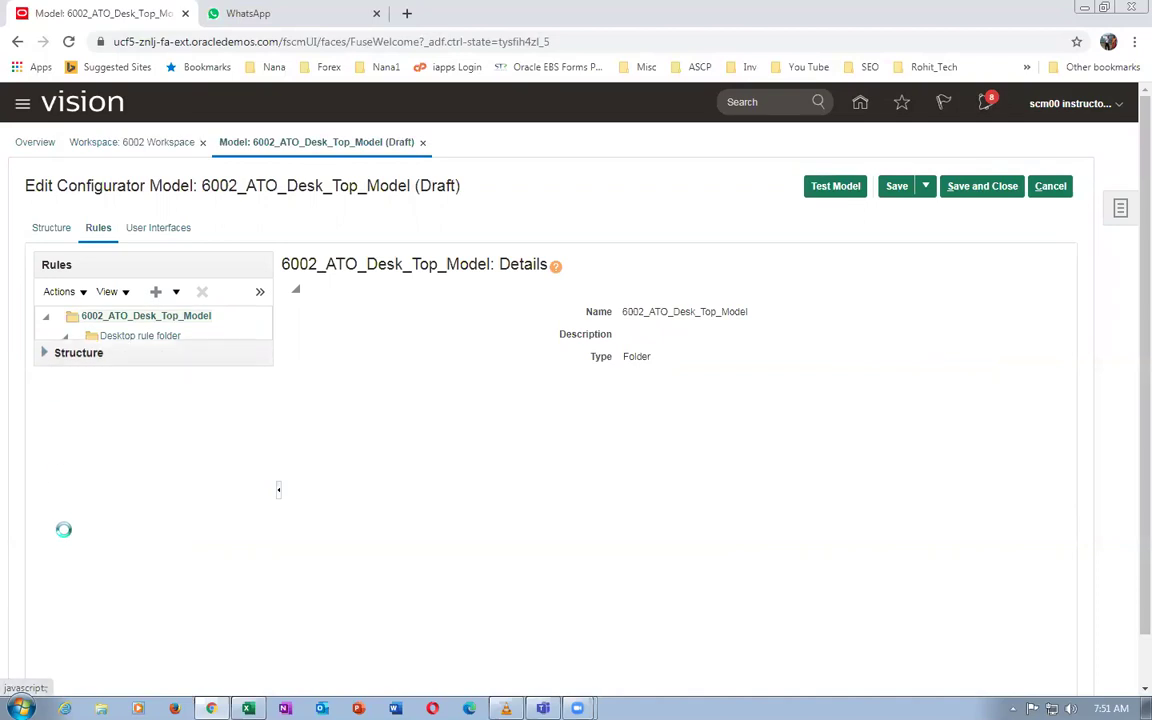
left_click(62, 264)
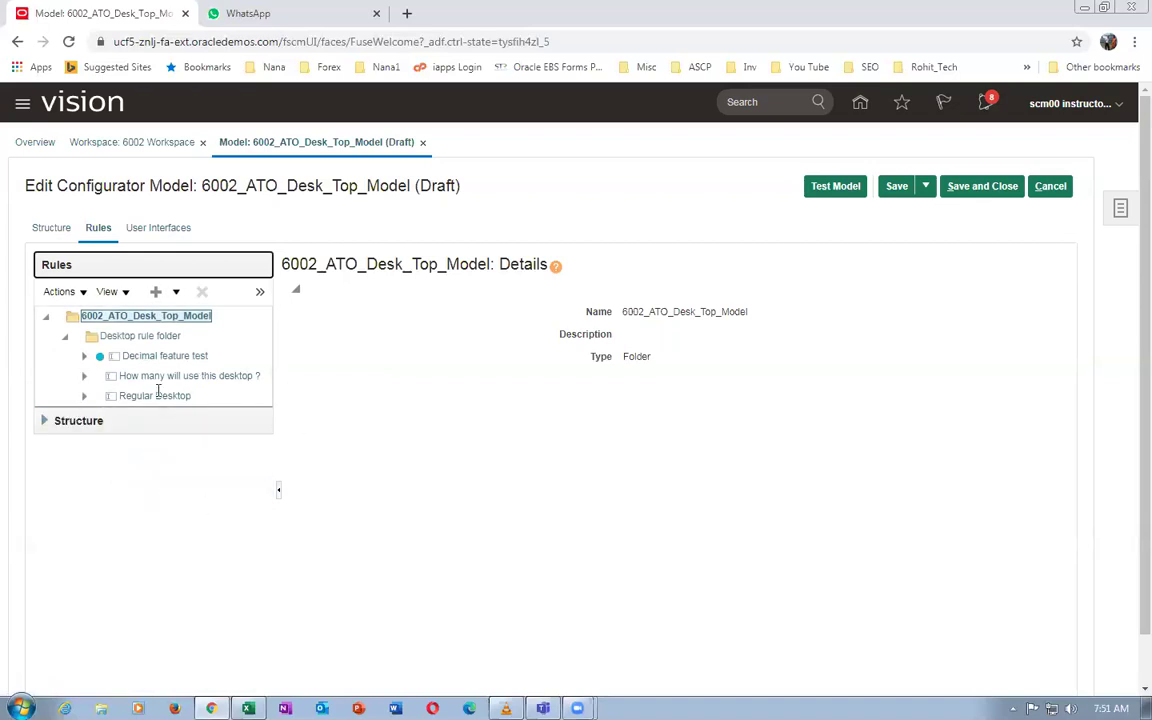
left_click(165, 356)
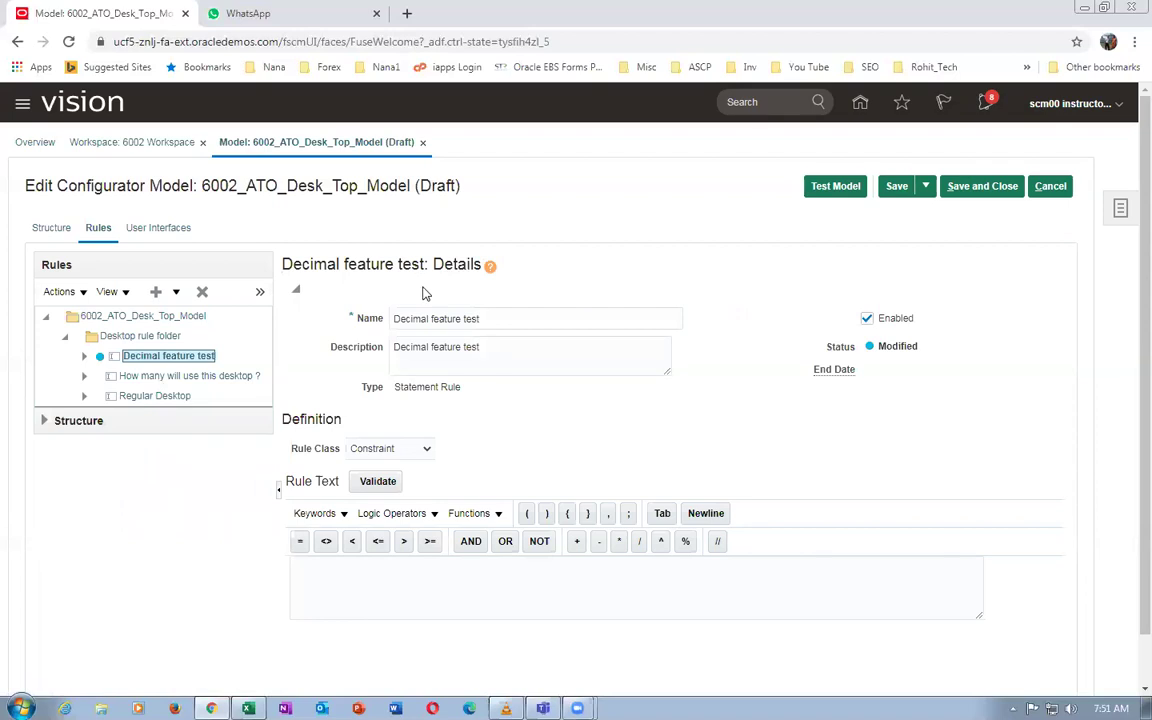
Review the rule text of the "How many will use this desktop ?" and Regular Desktop rules, and return to the Decimal feature test rule
left_click(196, 376)
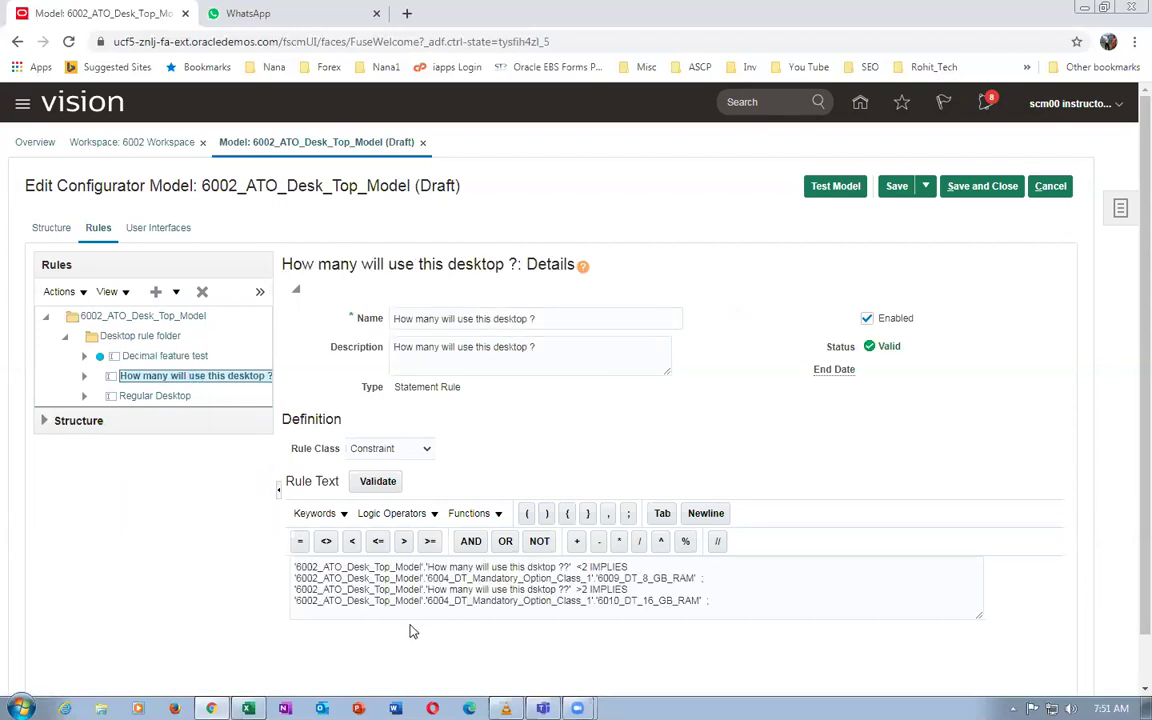
left_click(152, 396)
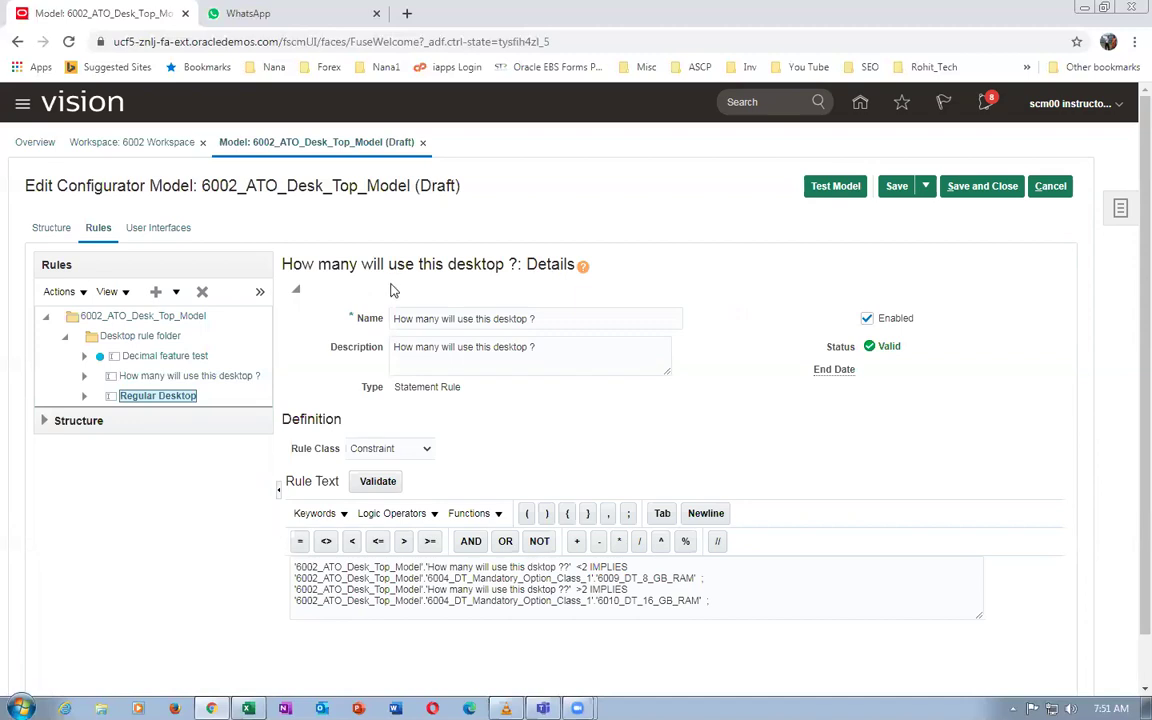
left_click(140, 375)
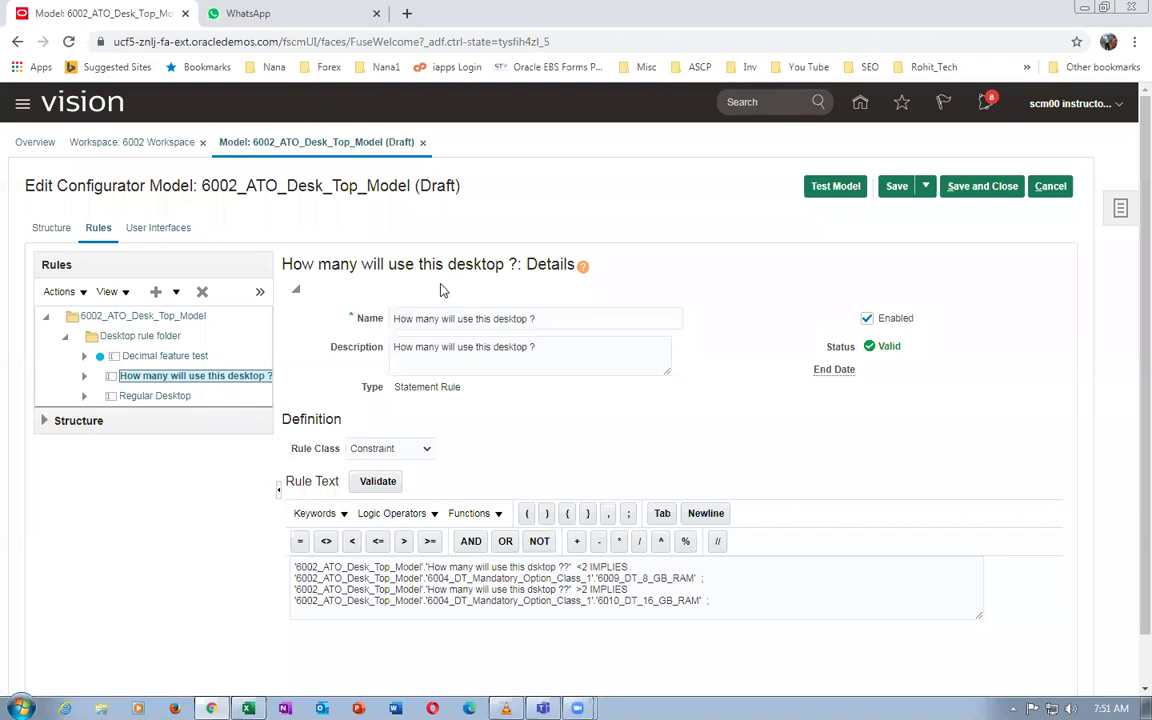
left_click(145, 395)
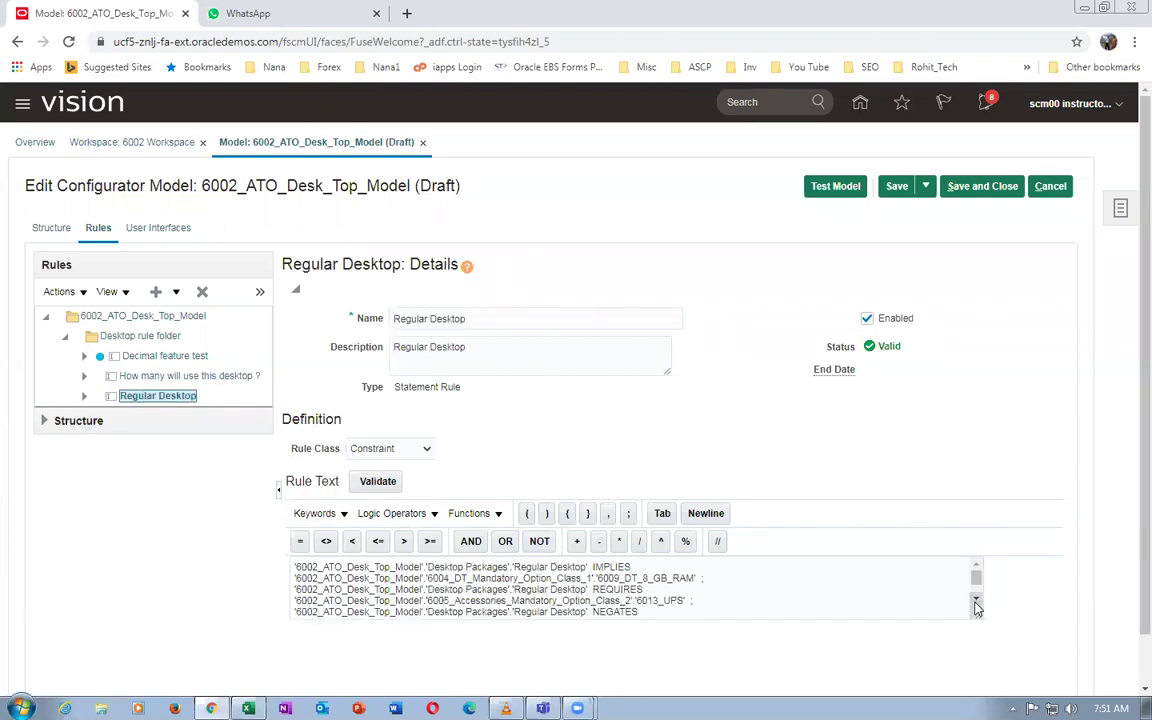
left_click(977, 605)
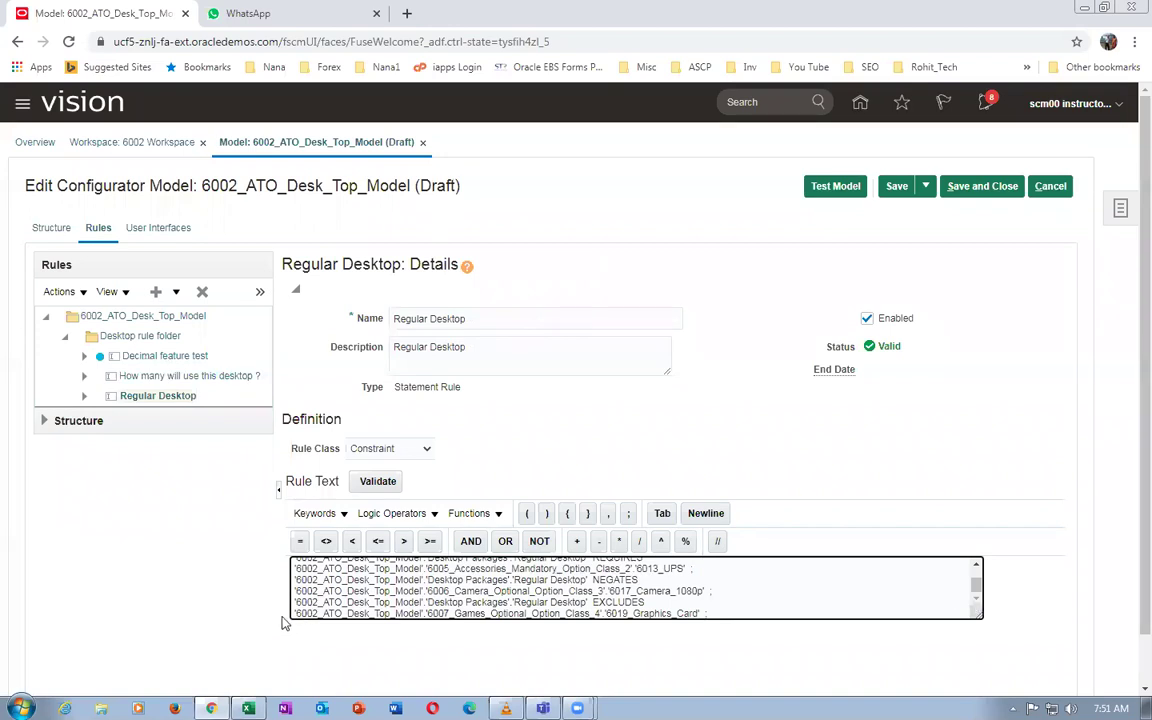
left_click(170, 355)
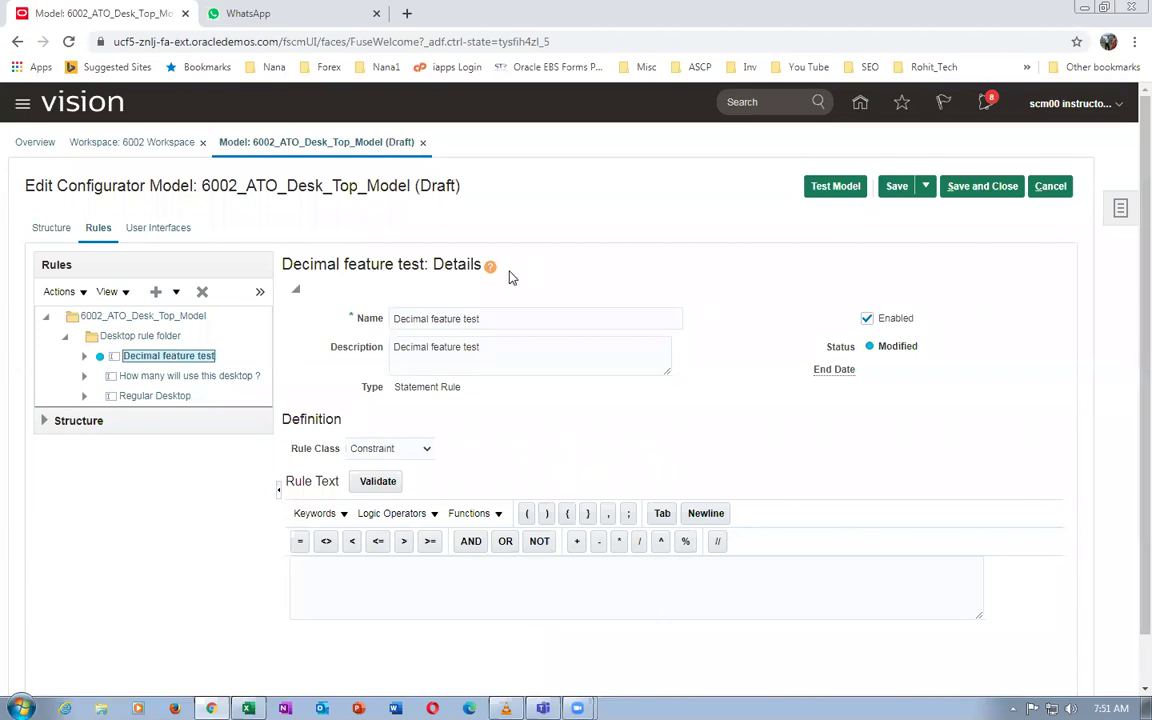
Begin the Decimal feature test rule text with the model's Decimal feature test node, followed by = 0.37 and the IMPLIES operator
left_click(46, 424)
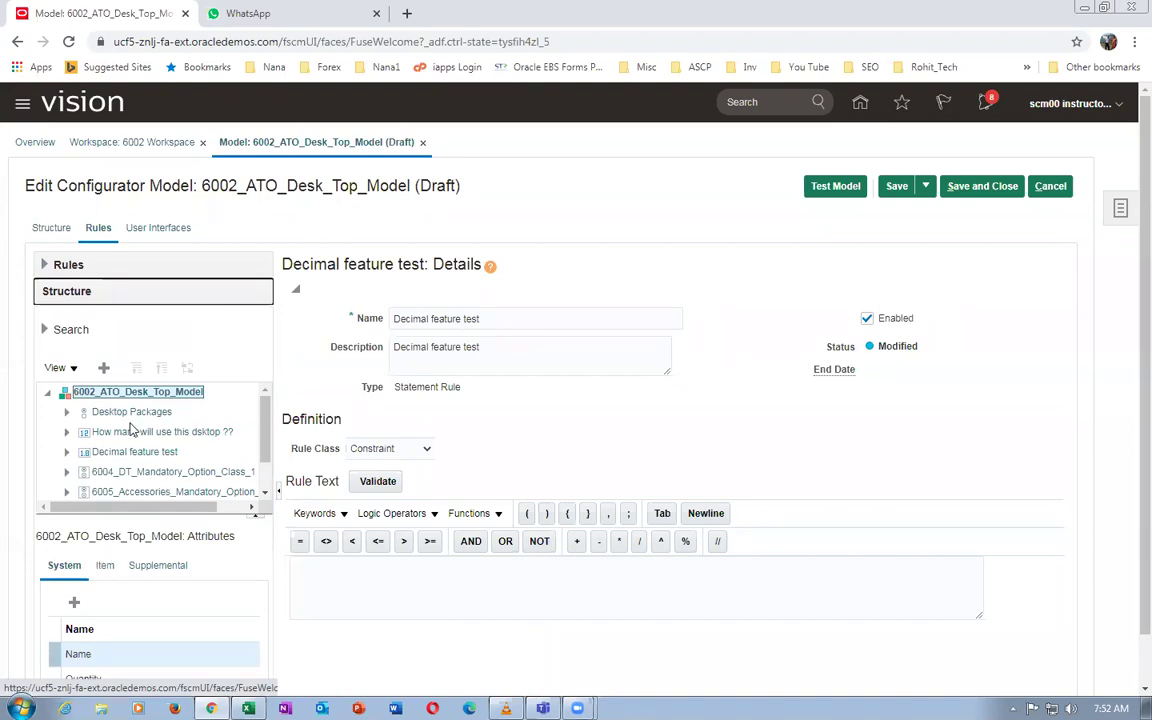
left_click(120, 451)
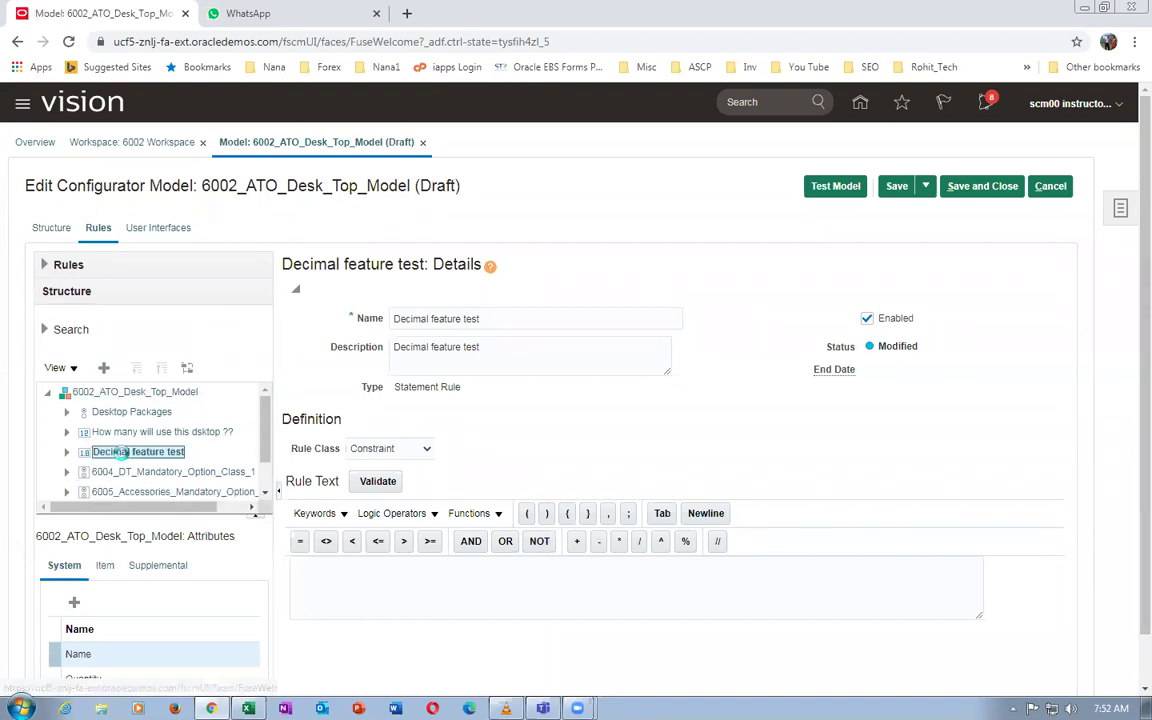
left_click(329, 595)
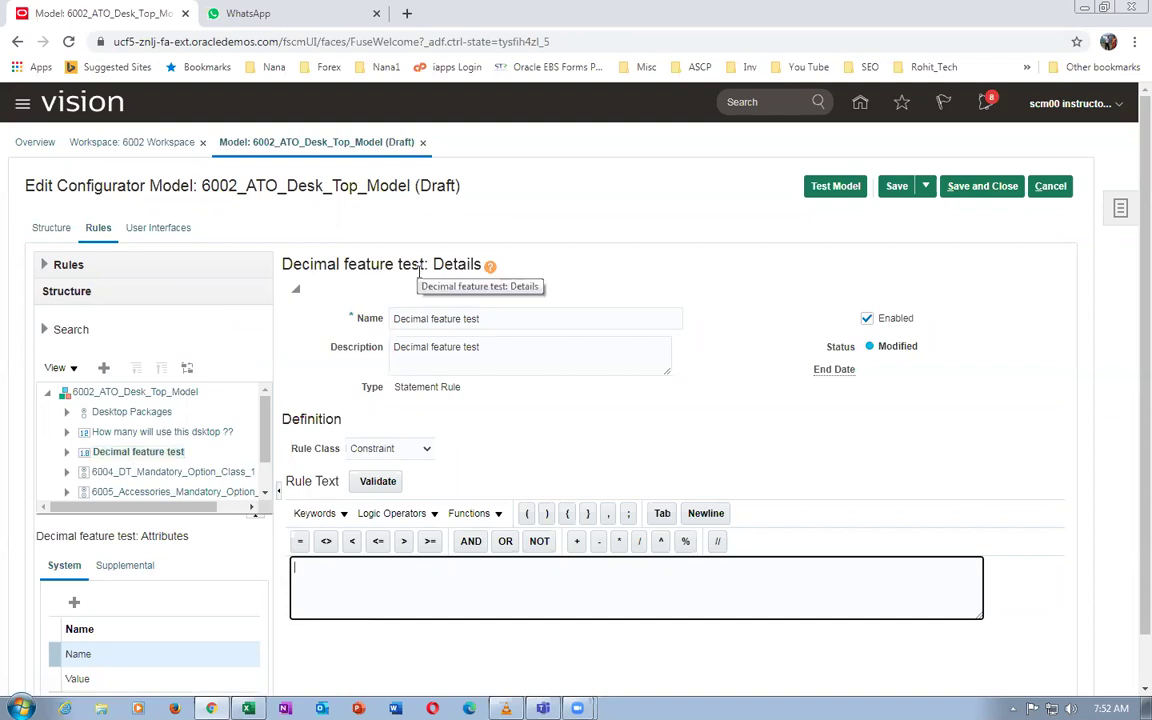
left_click(103, 369)
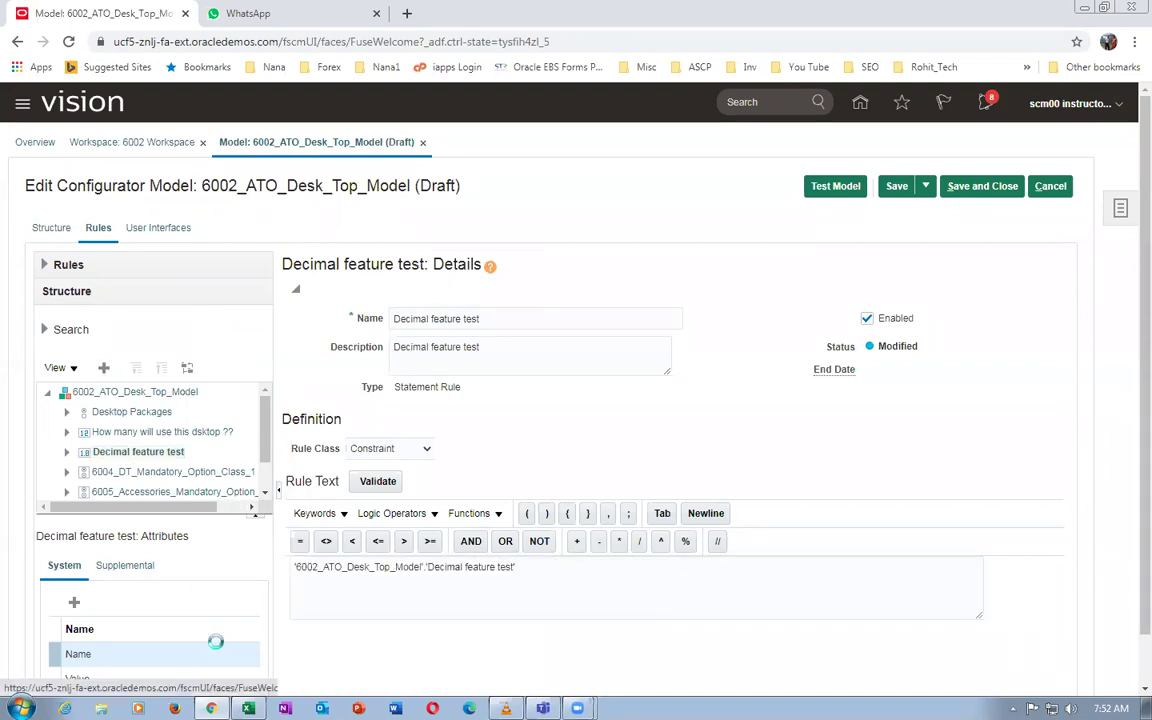
left_click(537, 578)
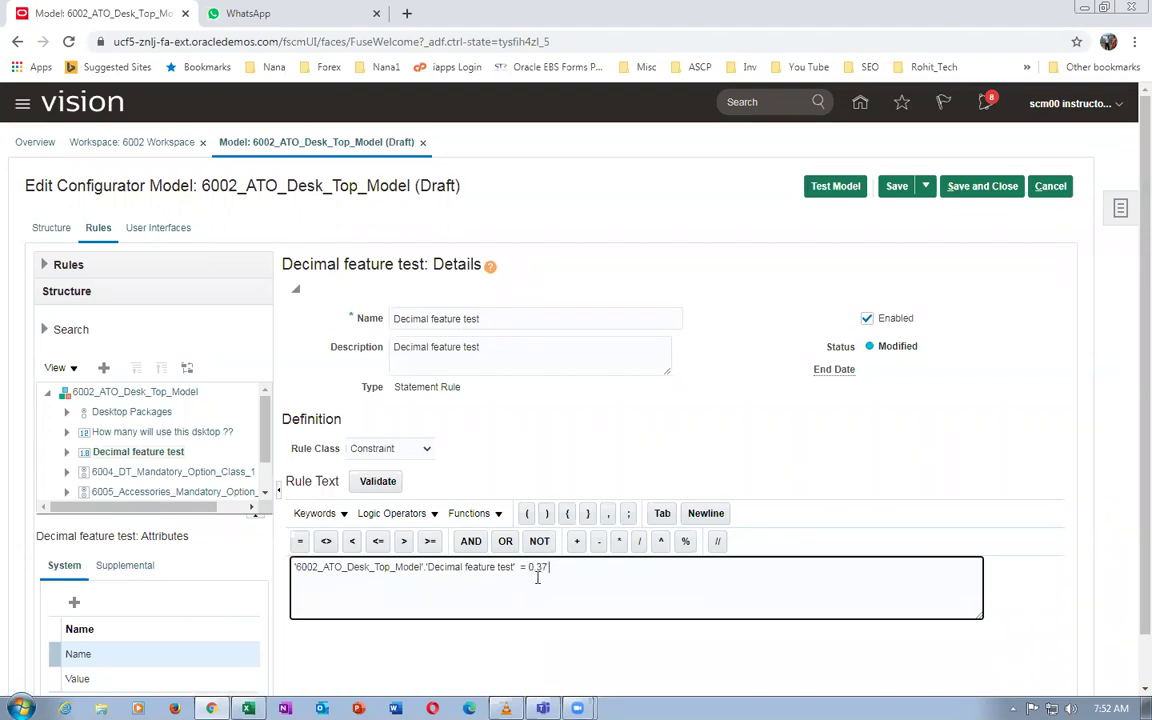
left_click(391, 513)
left_click(401, 555)
Insert the 6013_UPS option from the 6005_Accessories_Mandatory_Option_Class_2 node at the end of the rule text
left_click_drag(265, 430, 277, 484)
left_click(66, 449)
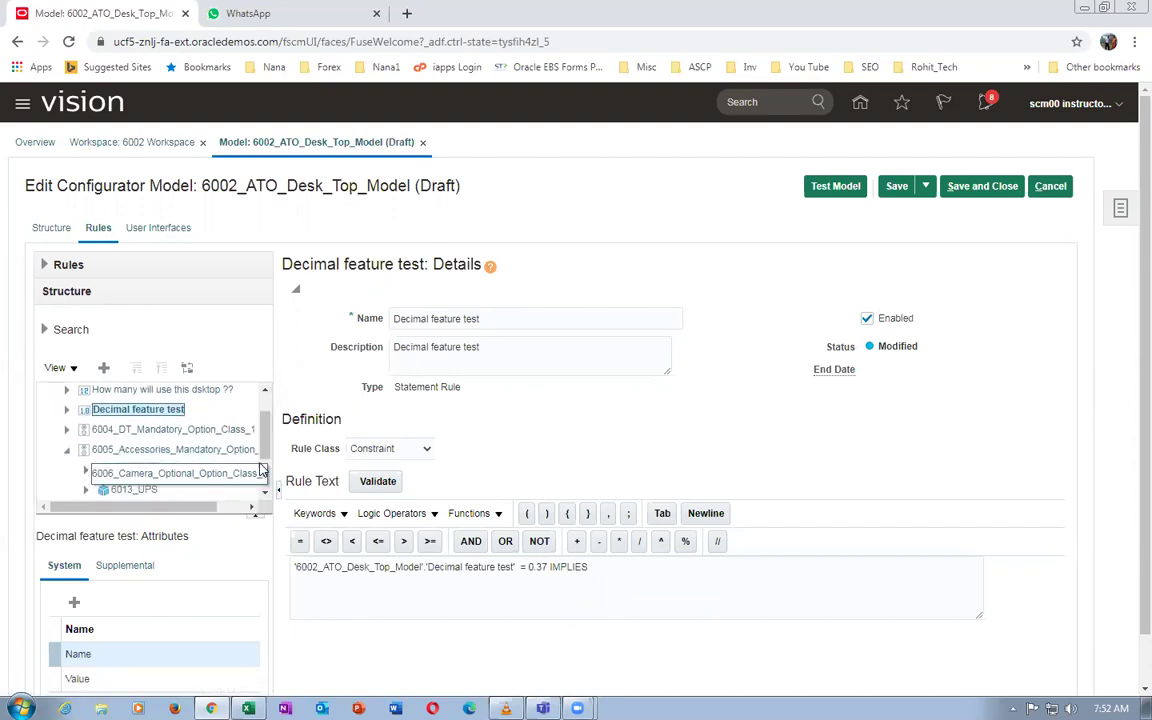
left_click(190, 492)
left_click(617, 563)
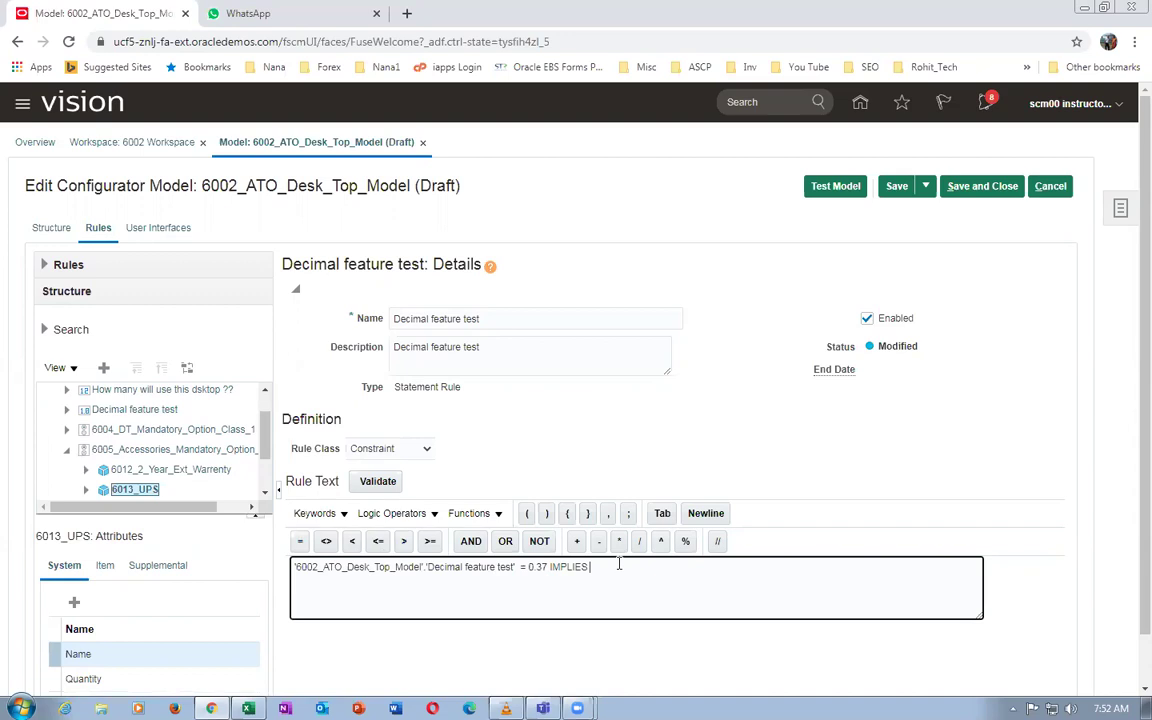
left_click(649, 571)
left_click(105, 370)
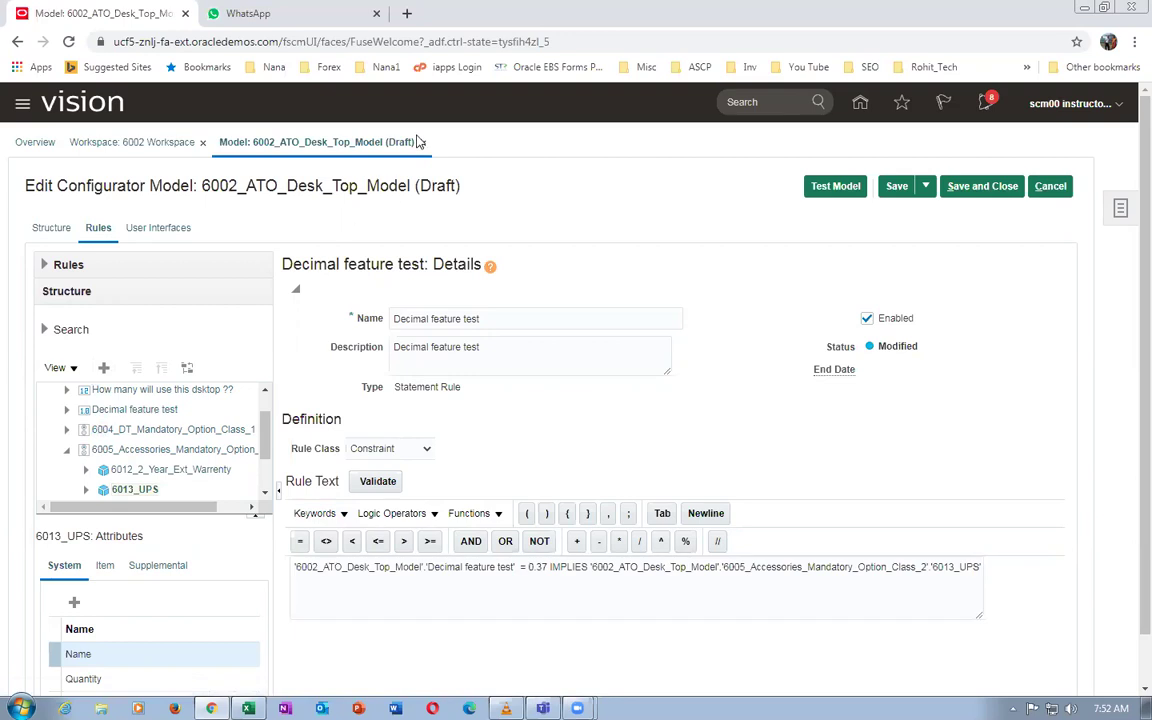
Save the model and validate the Decimal feature test rule
left_click(897, 186)
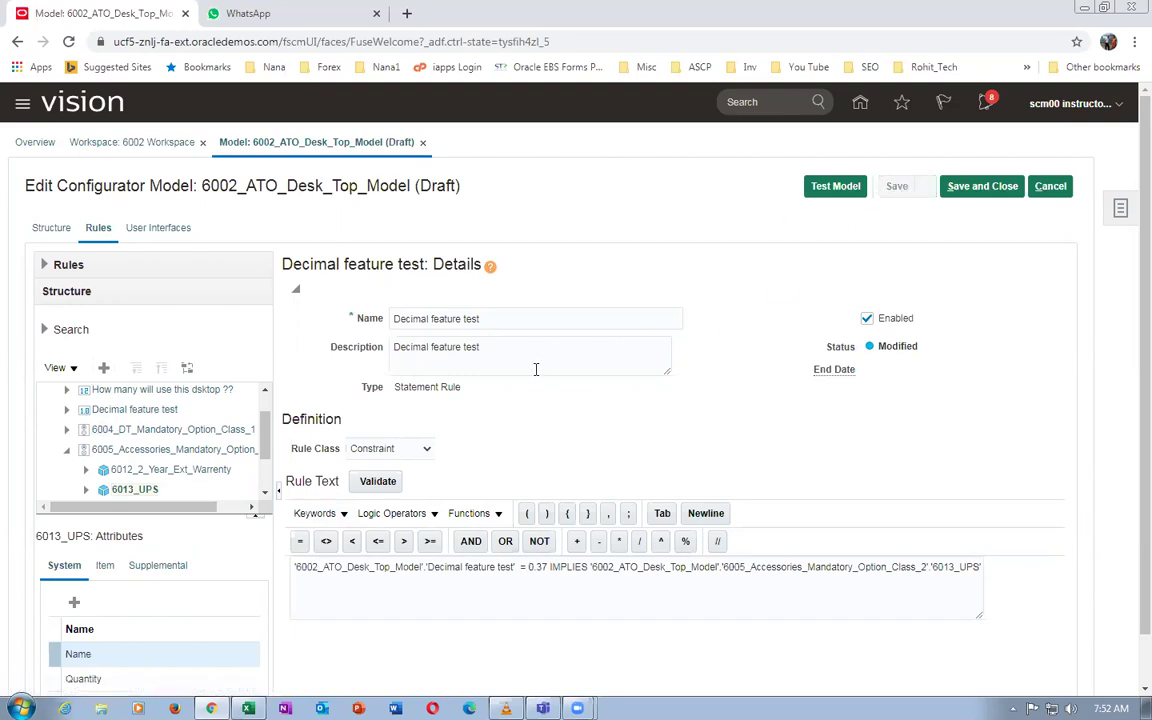
left_click(378, 493)
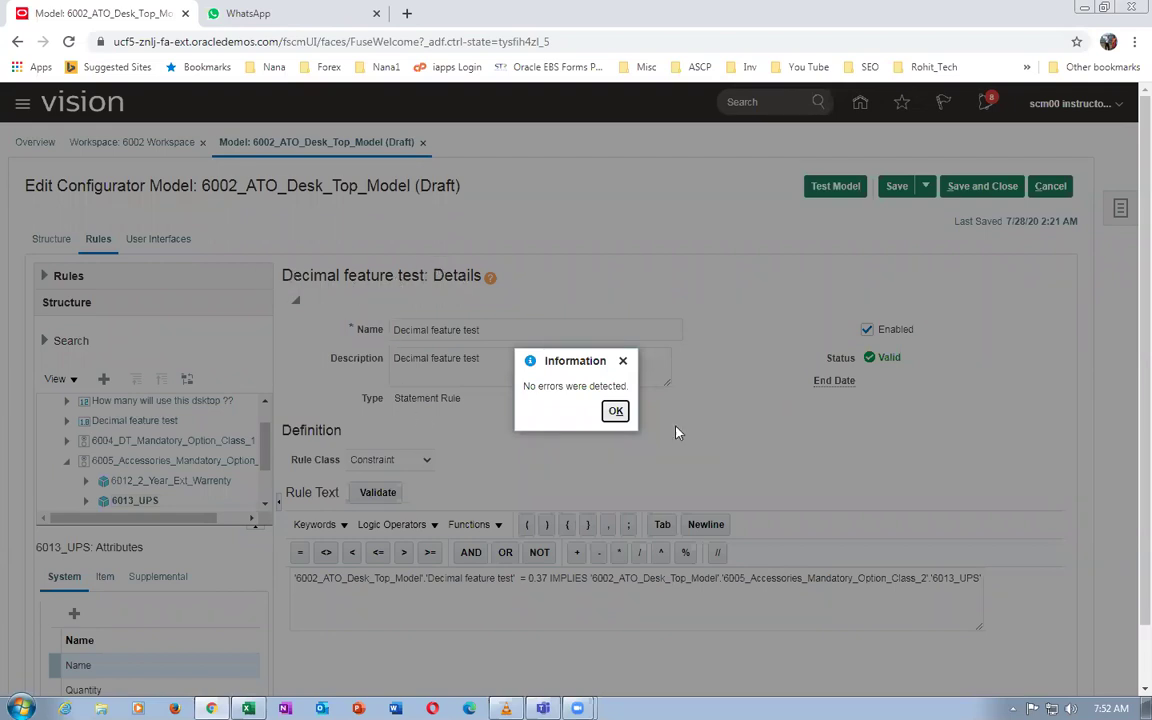
left_click(615, 411)
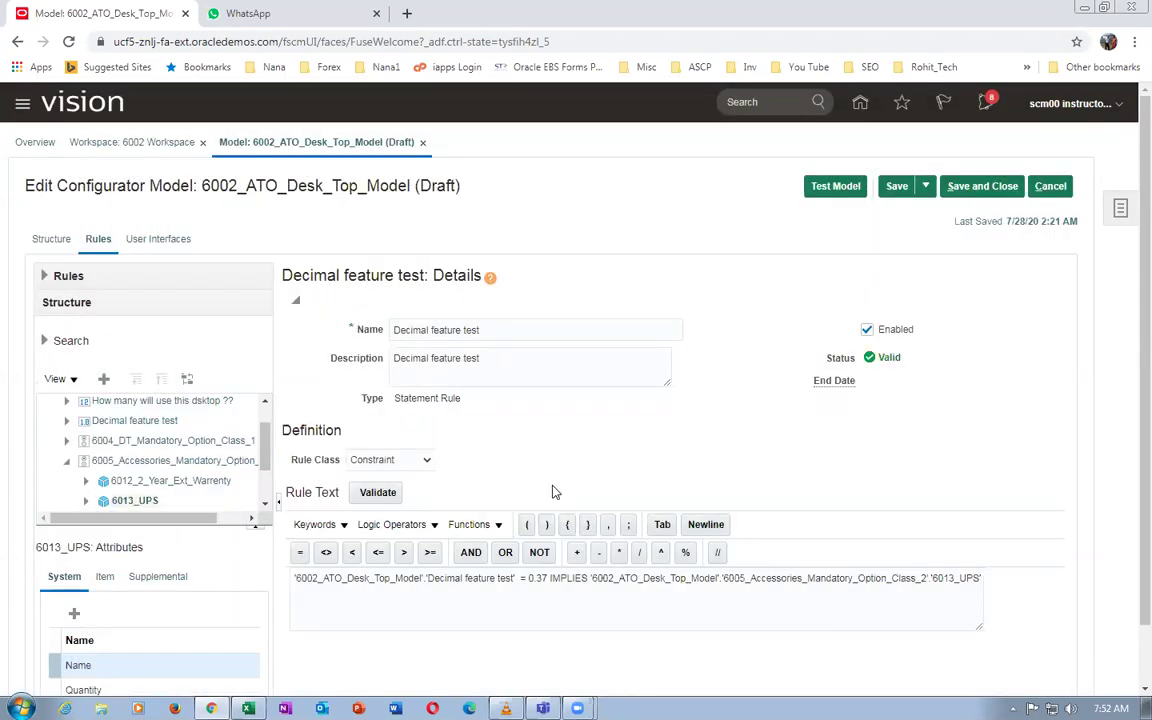
Start a model test with pricing enabled, using the pricing strategy Corporate Pricing Strategy Group 1
left_click(838, 187)
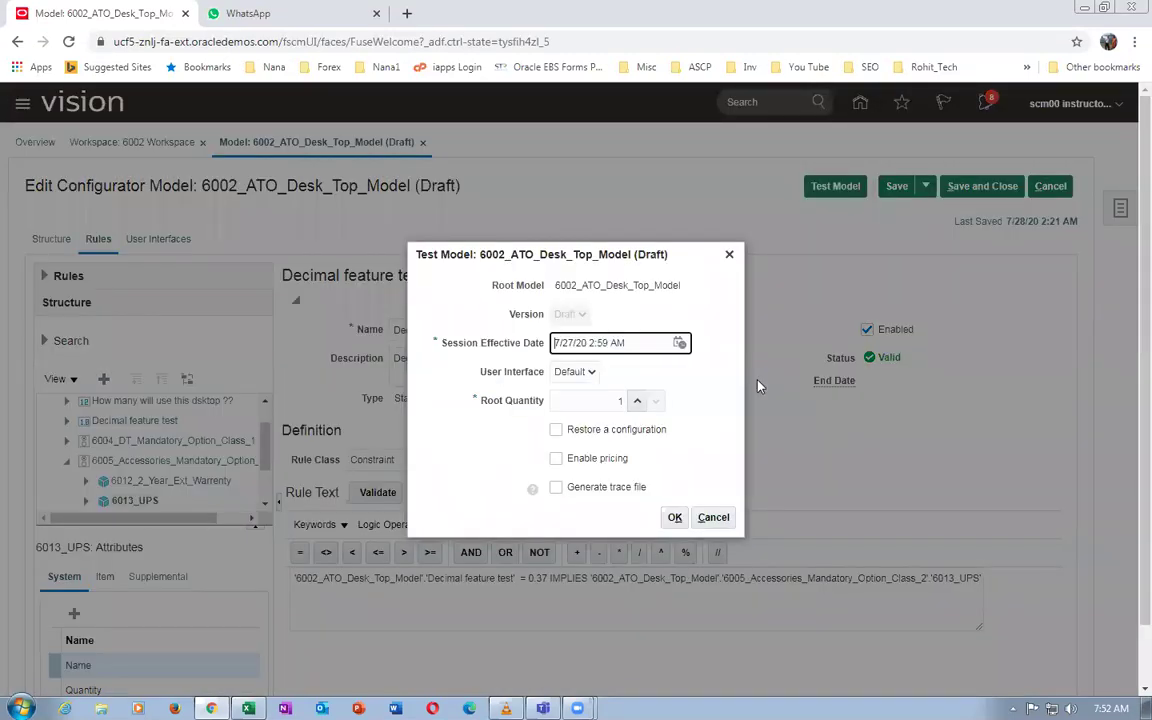
left_click(590, 458)
left_click(584, 474)
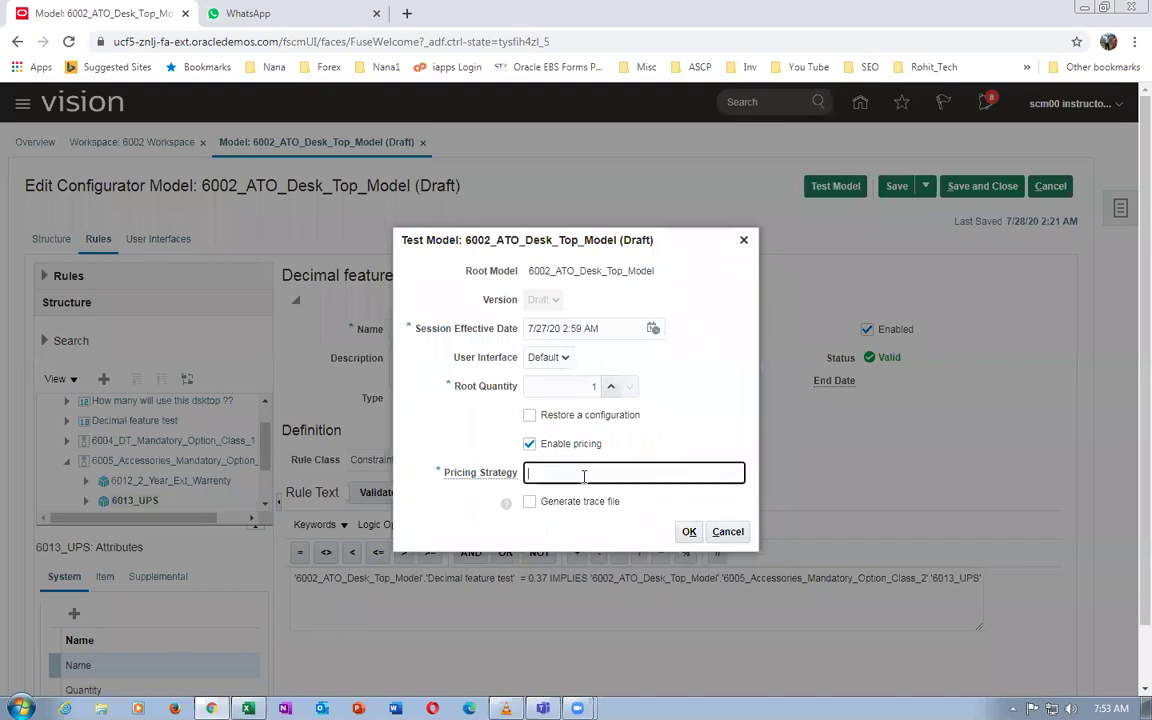
type("copr")
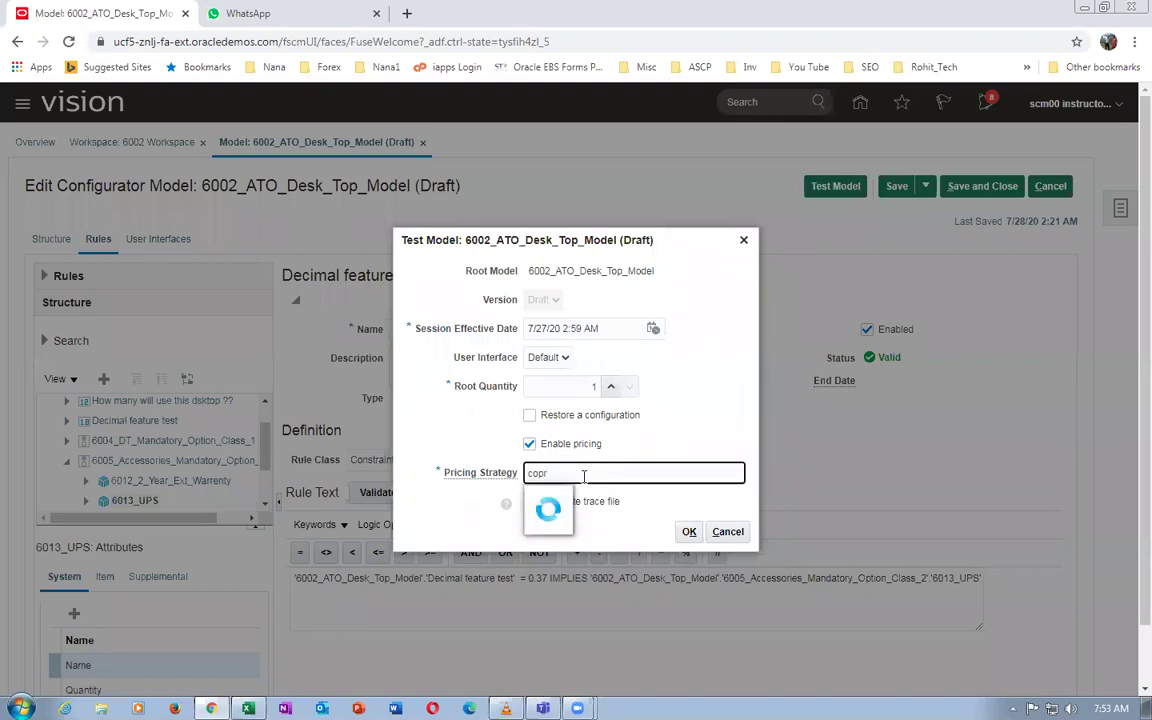
key("BackSpace")
type("rporate Pricing Strategy Group 1")
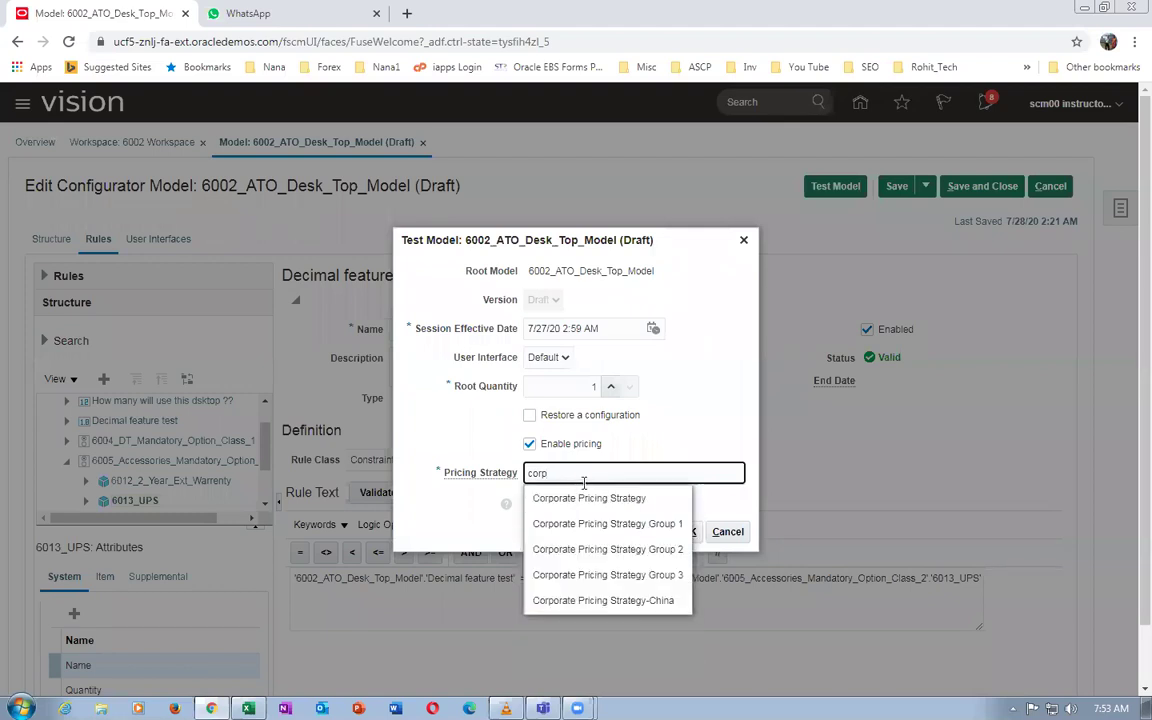
left_click(600, 523)
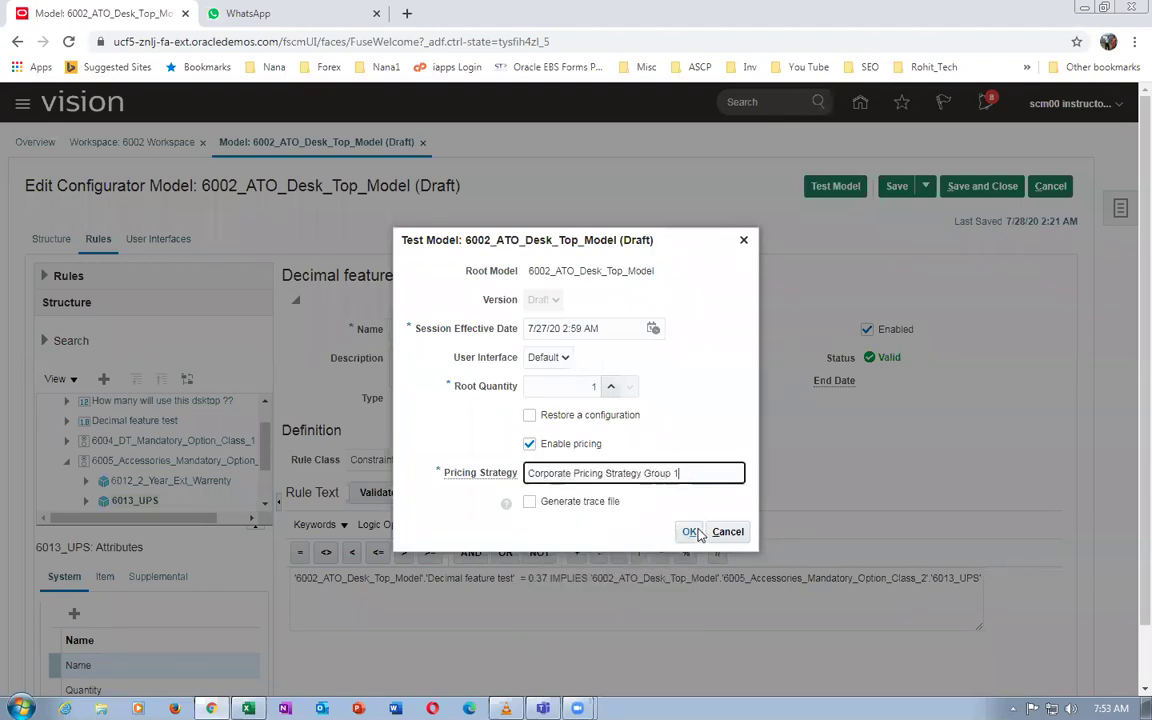
left_click(692, 532)
left_click(657, 416)
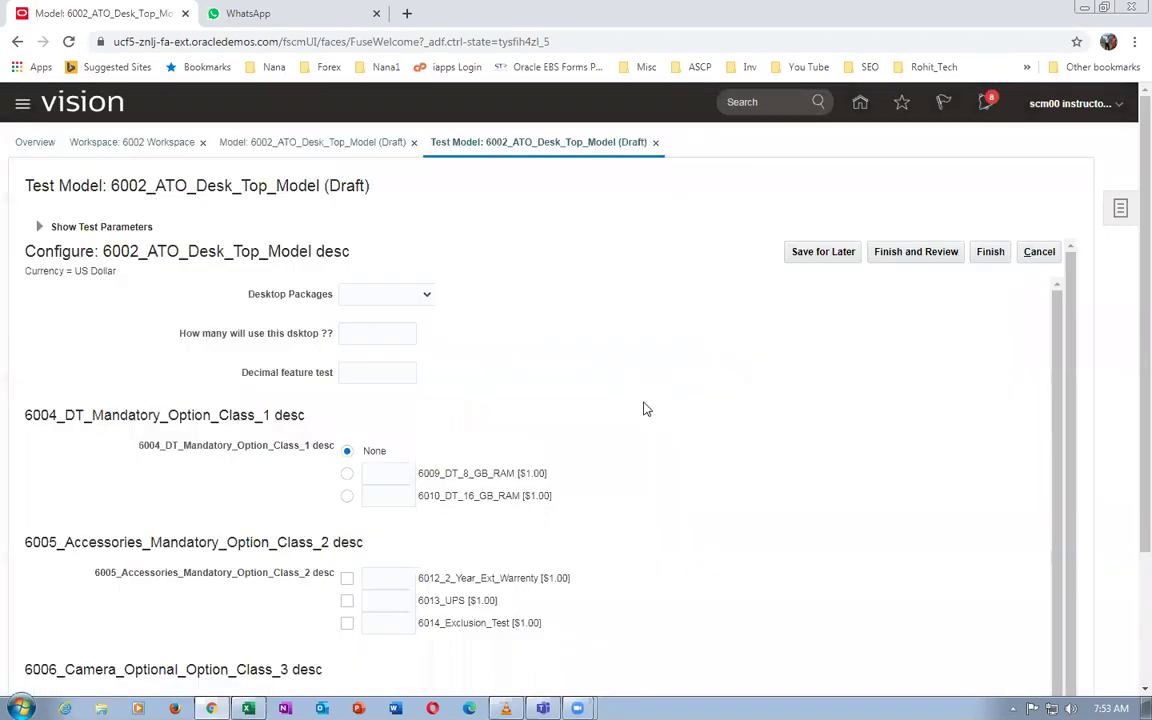
Enter 0.37 for Decimal feature test in the test configuration and decline undoing that value
left_click(372, 361)
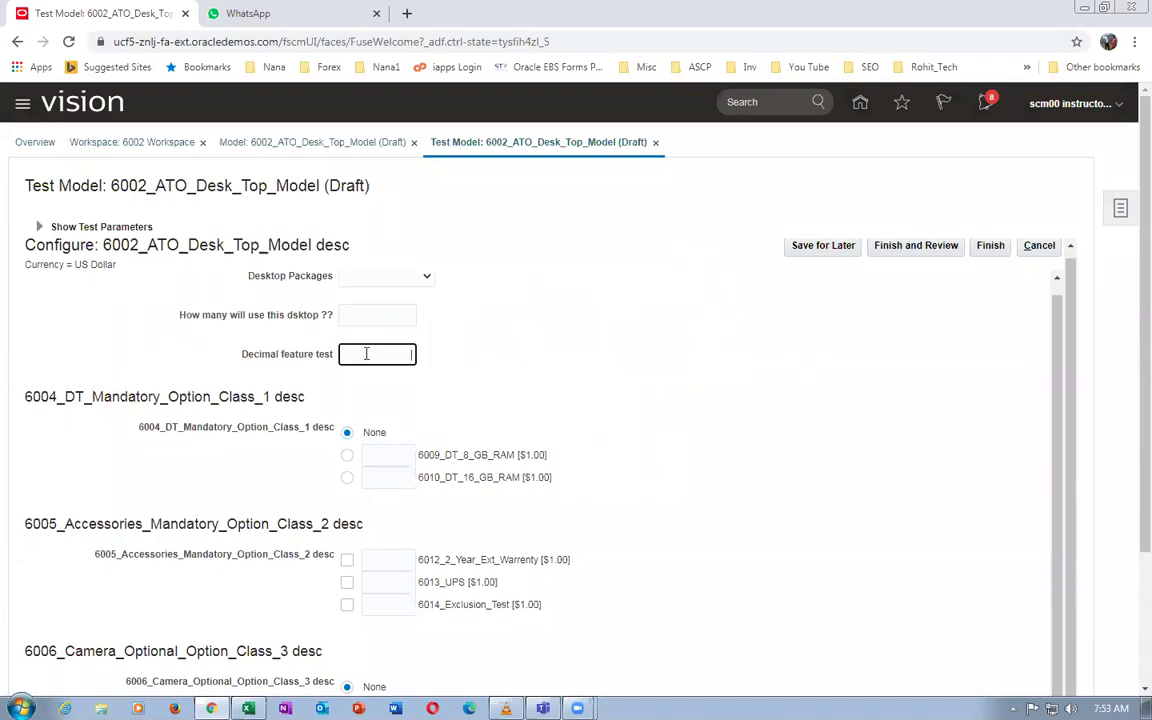
type("0.37")
left_click(521, 399)
left_click(445, 583)
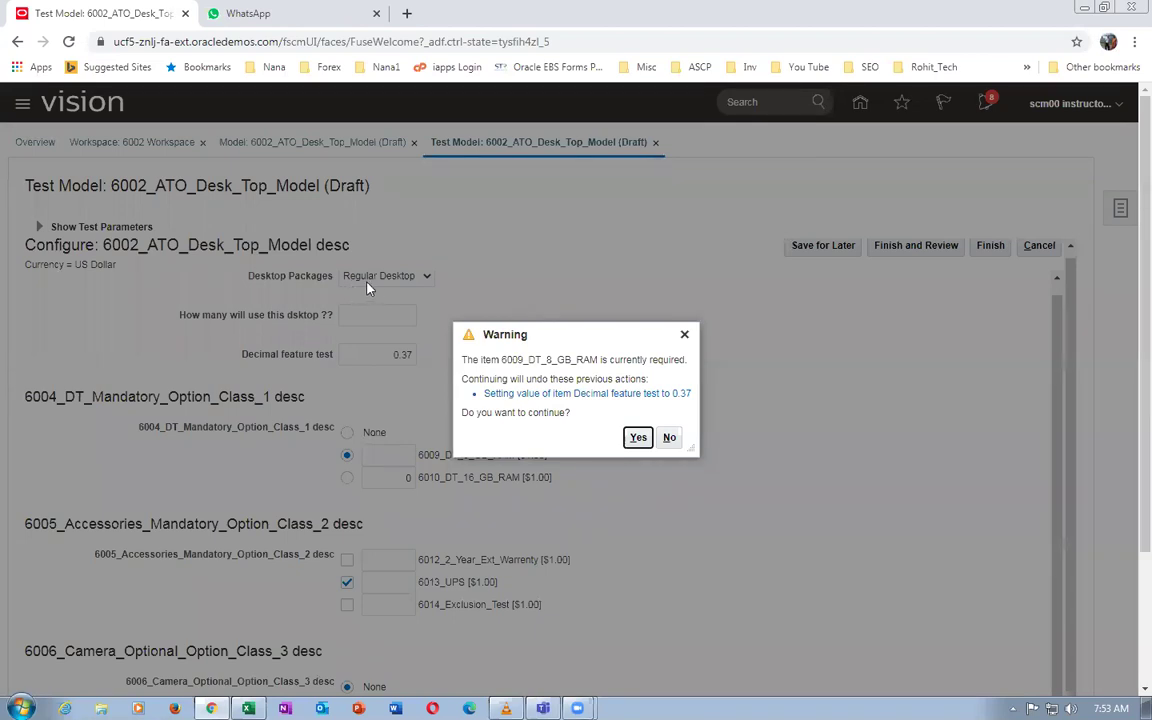
key("Tab")
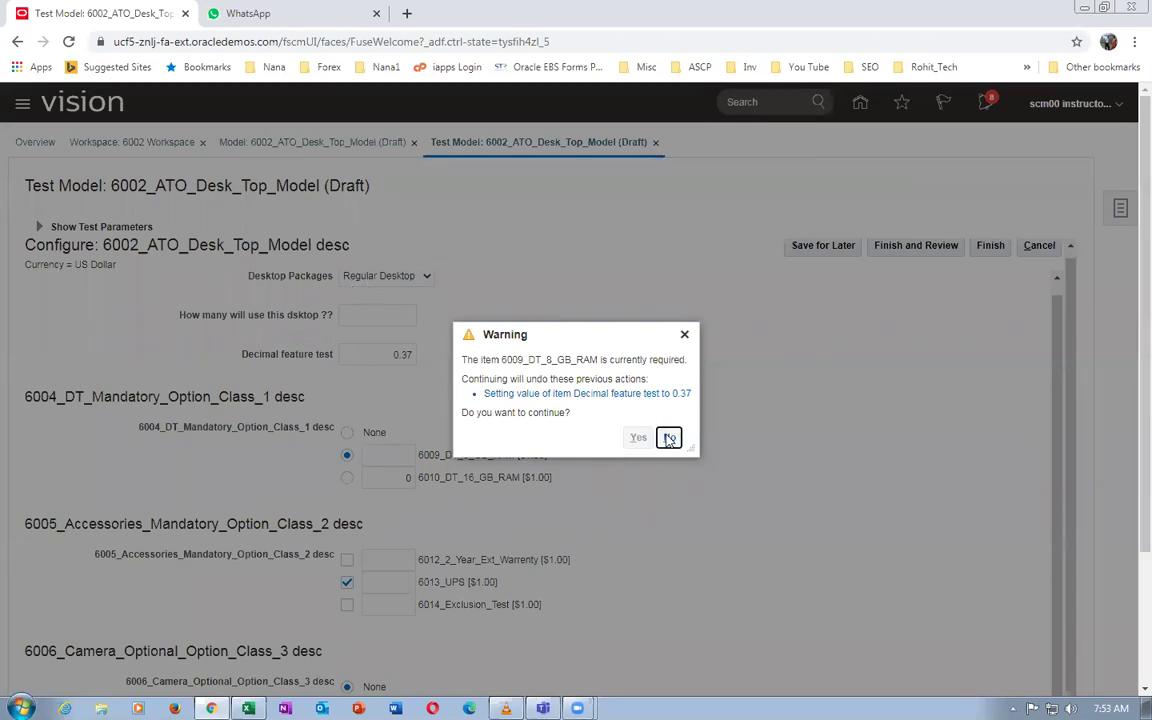
key("Return")
Clear the Desktop Packages selection and accept undoing the Decimal feature test value
left_click(385, 276)
left_click(380, 331)
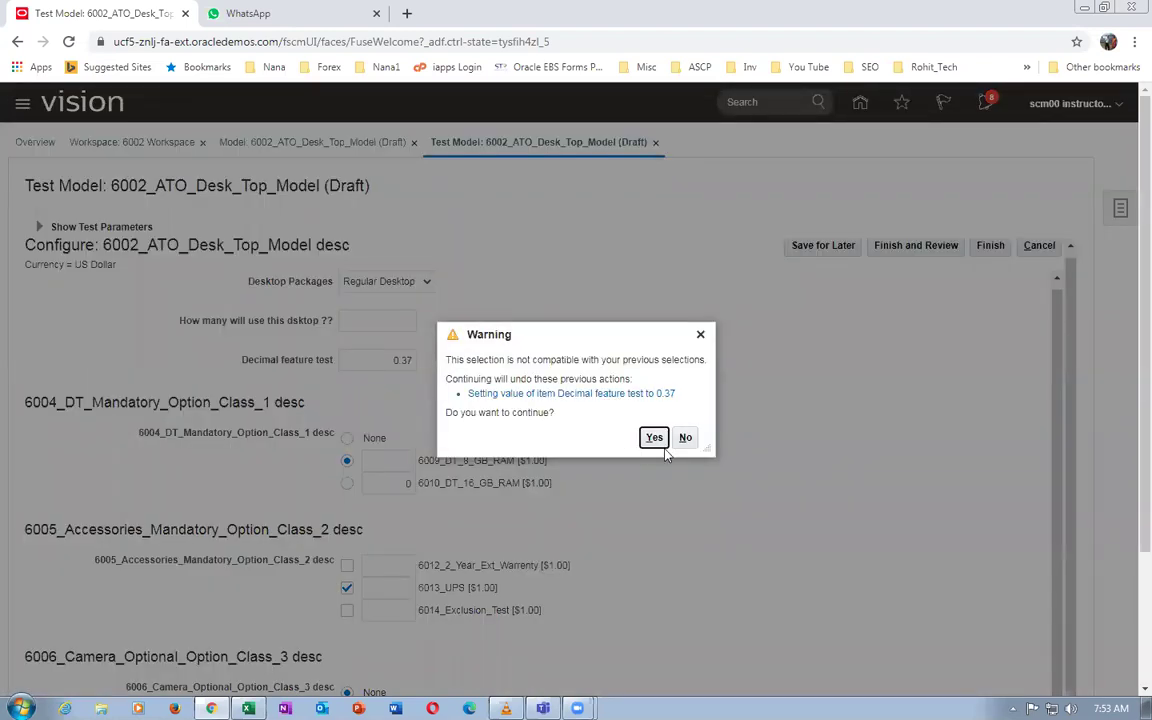
key("Return")
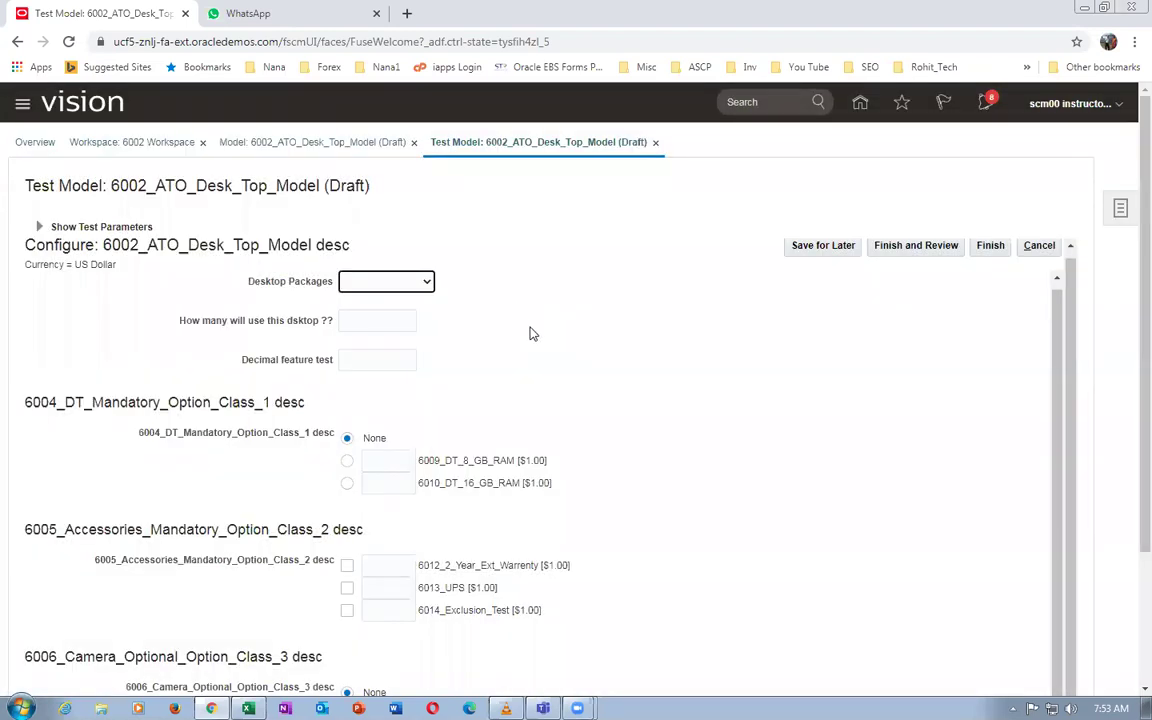
Set Decimal feature test to 0.37 again and keep the value when asked whether to undo it
left_click(360, 361)
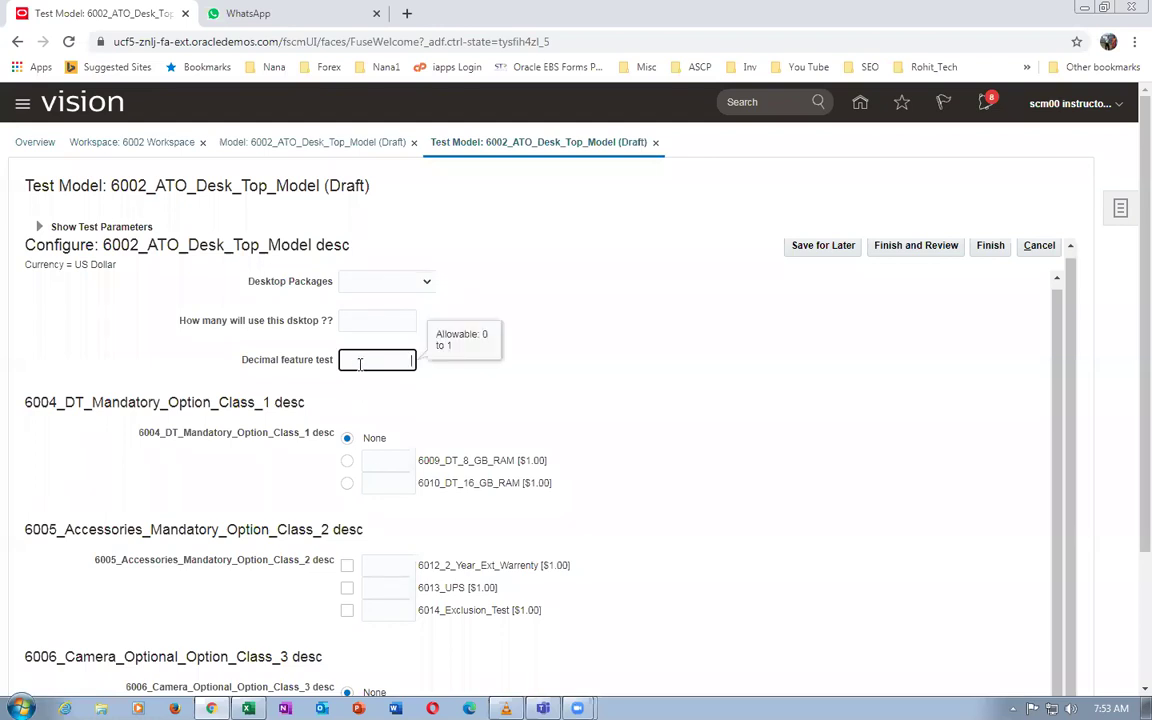
type("0.37")
key("Tab")
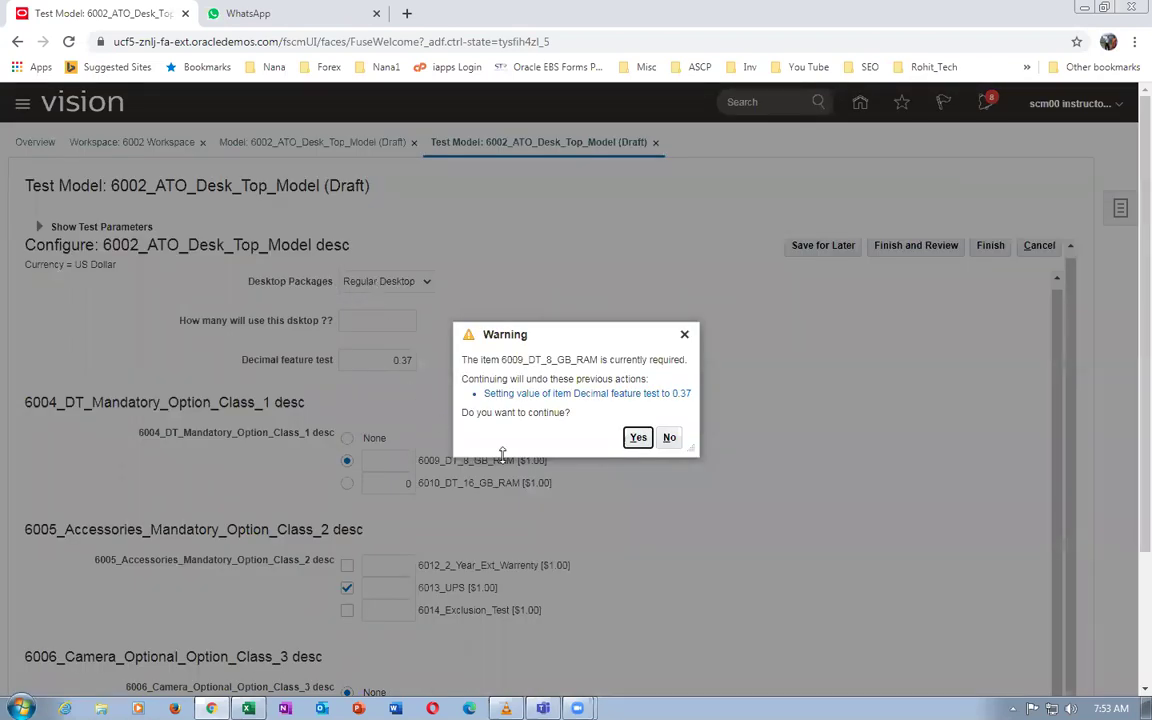
left_click(669, 437)
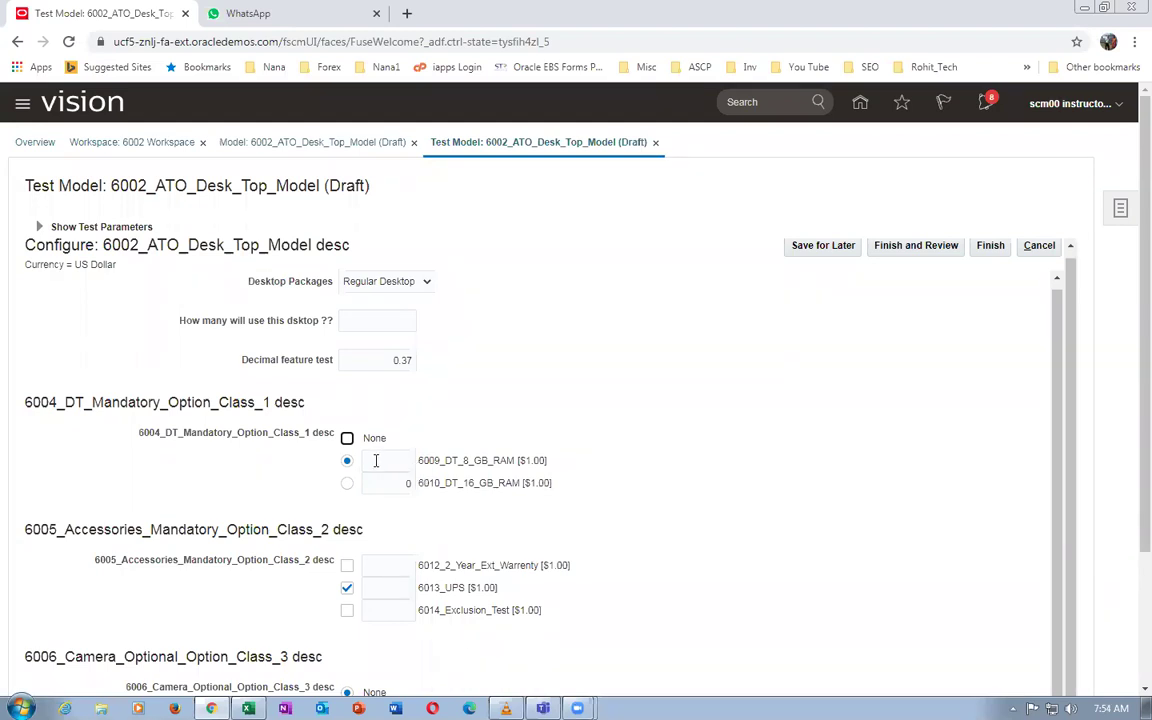
Reset the Desktop Packages choice to blank again, agreeing to remove the conflicting decimal value
left_click(388, 283)
left_click(385, 319)
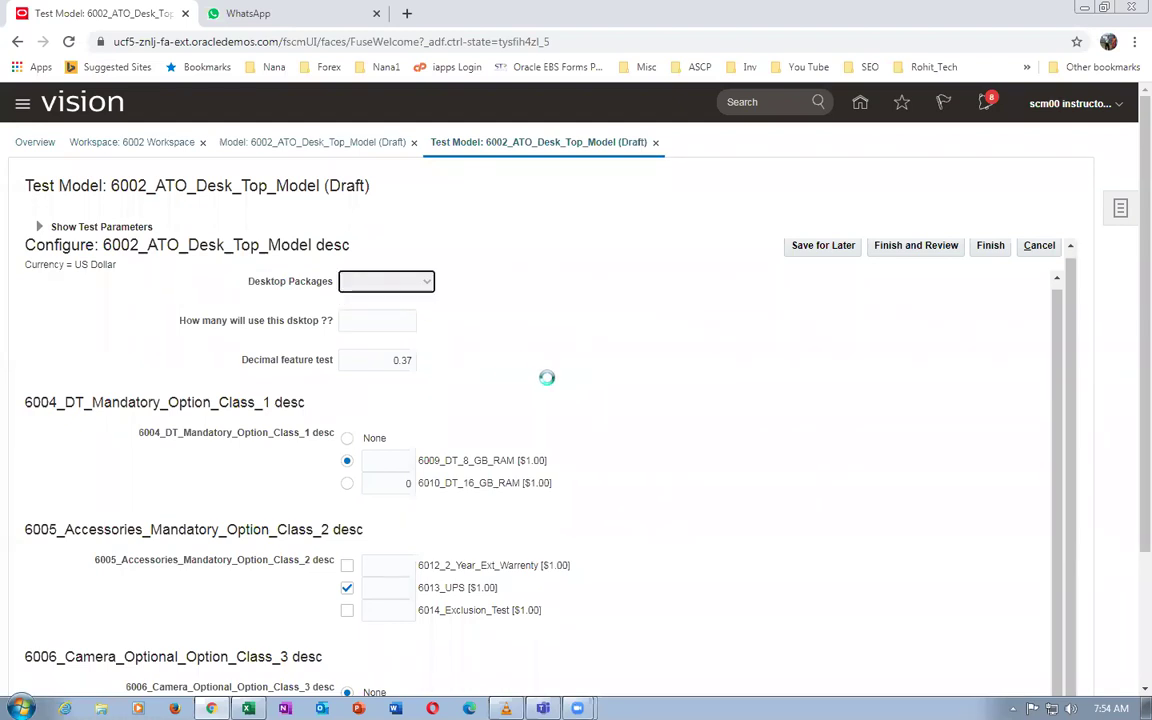
left_click(654, 437)
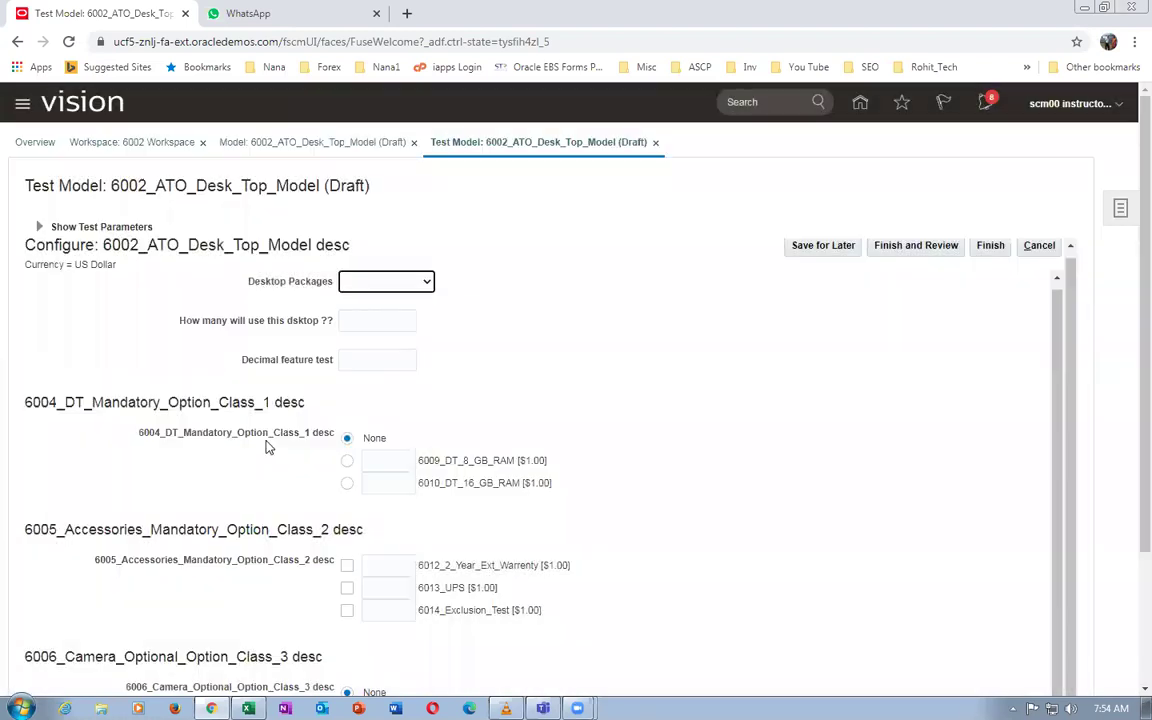
Select 6009_DT_8_GB_RAM, set Decimal feature test to 0.37, and review the options chosen across the option classes
left_click(347, 460)
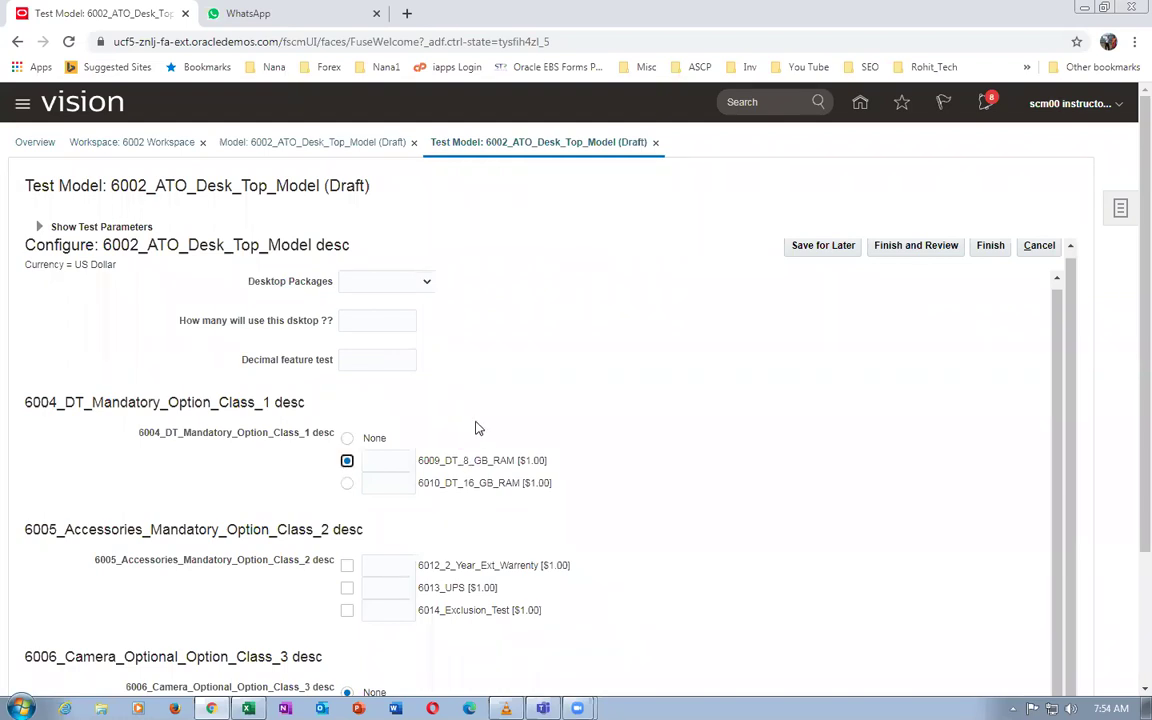
left_click(369, 359)
type("0.37")
key("Tab")
scroll(371, 470, "down", 1)
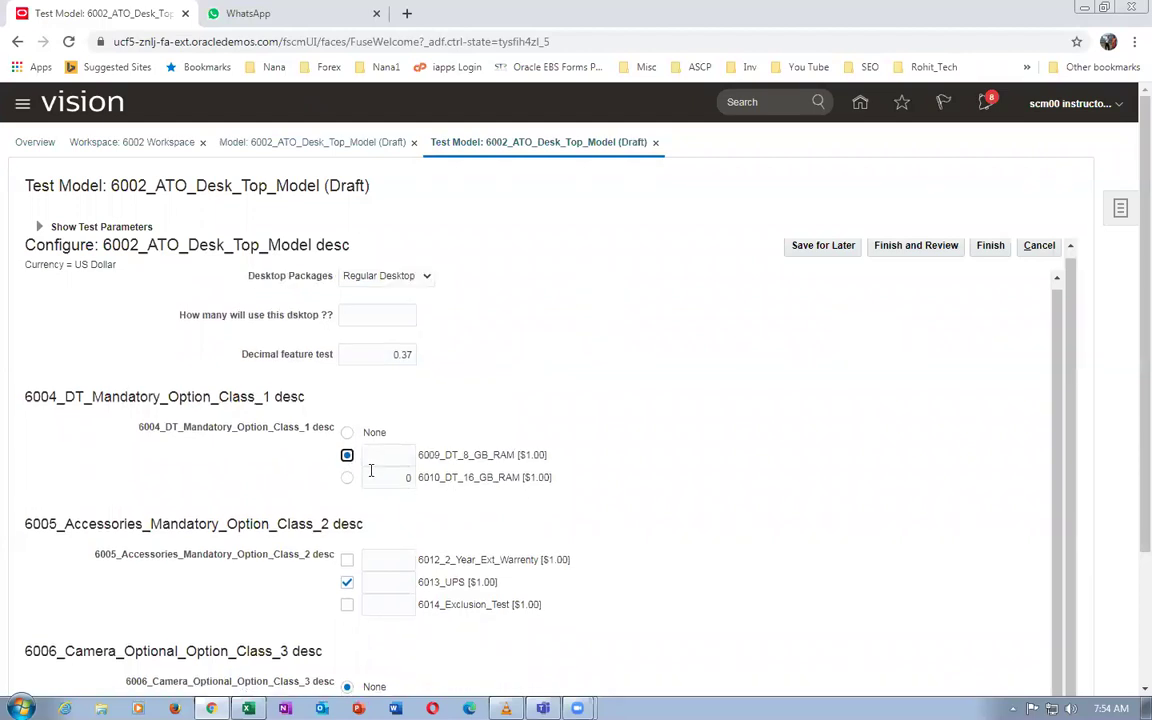
scroll(1128, 538, "down", 2)
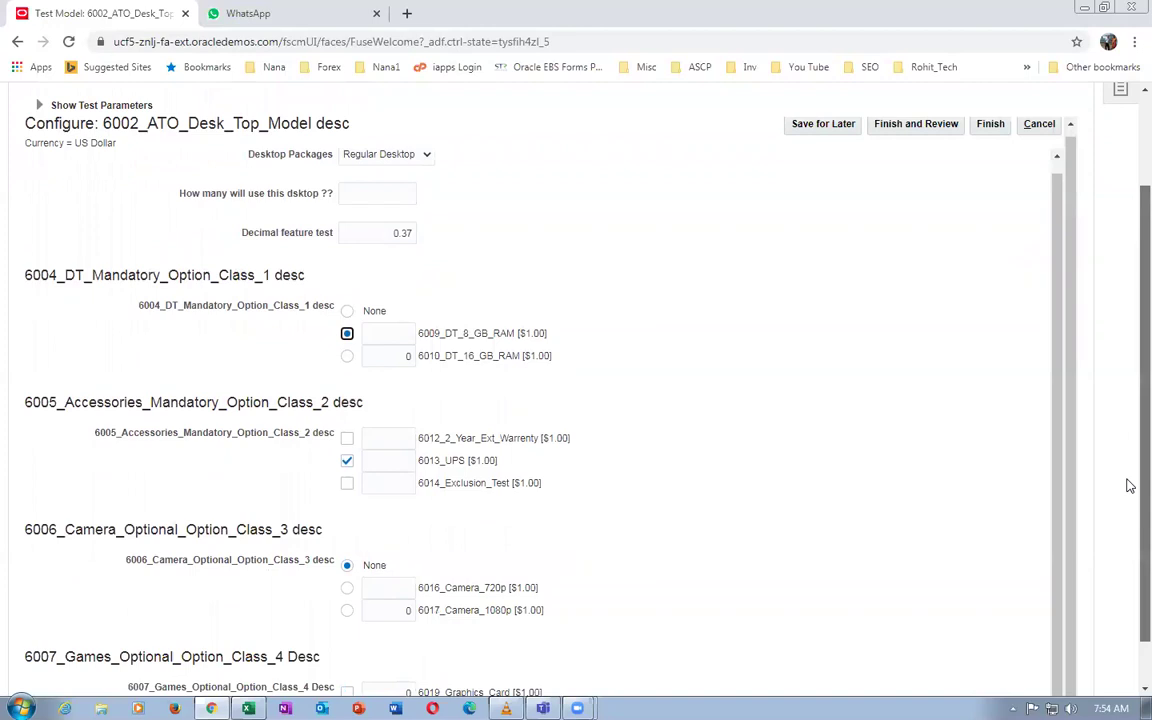
left_click_drag(1130, 486, 1130, 458)
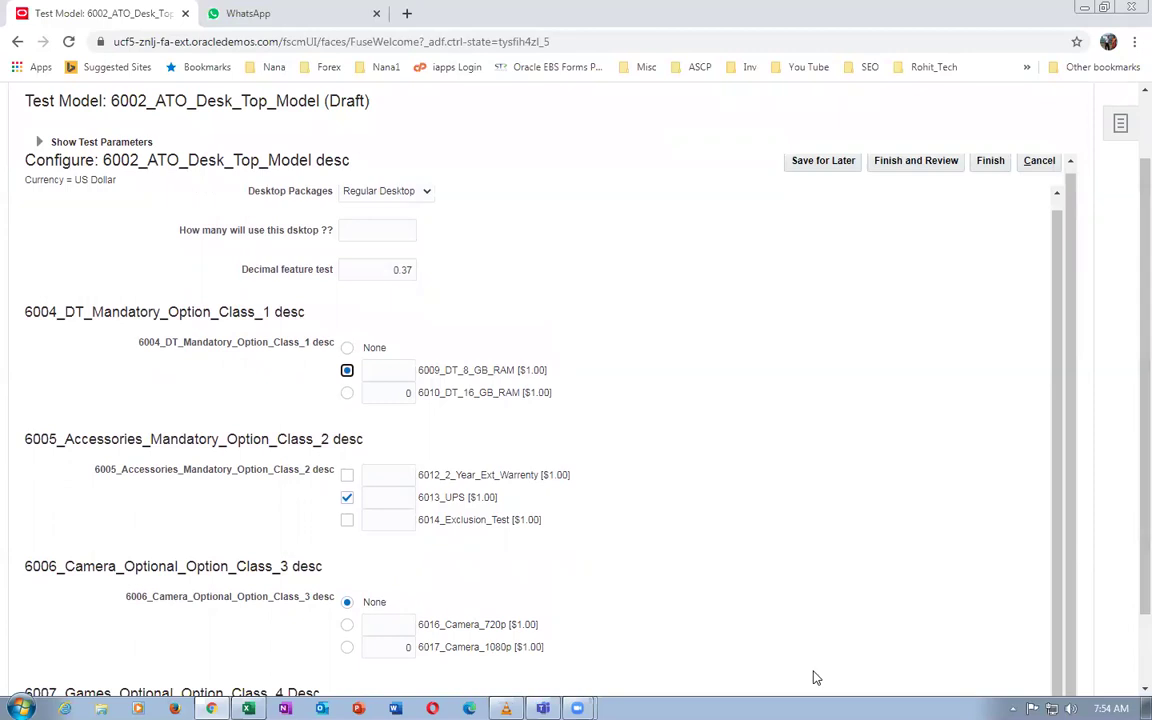
left_click_drag(1130, 463, 1130, 378)
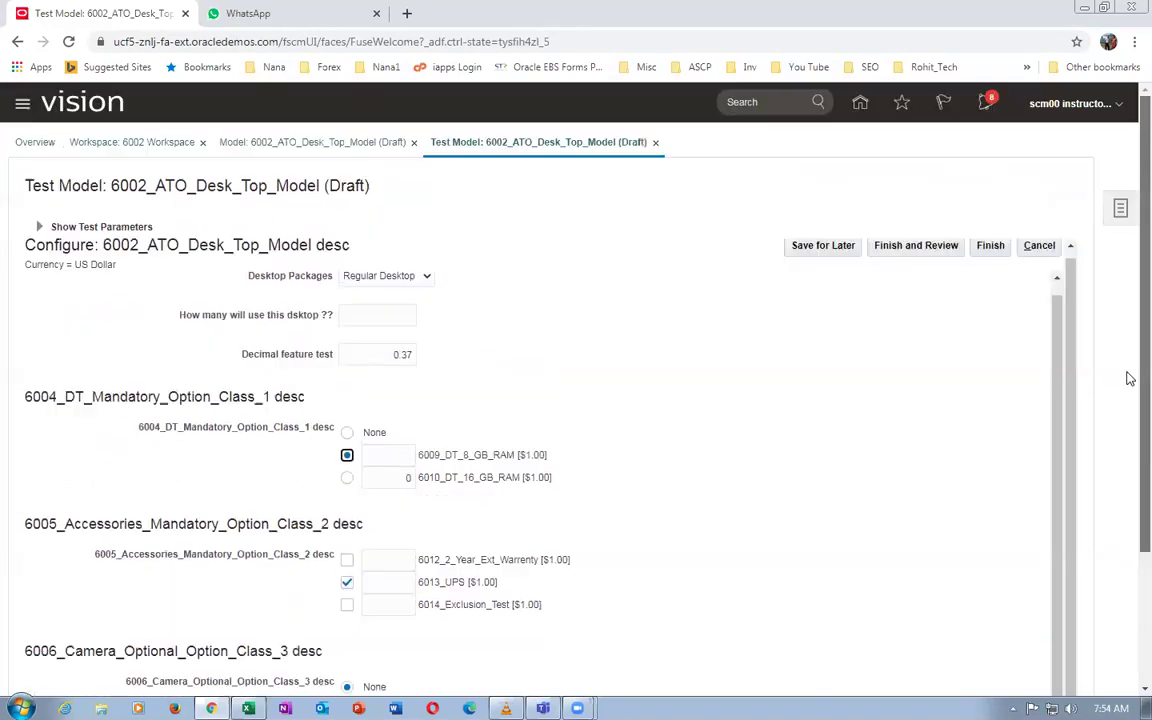
Clear the Decimal feature test value in the test configuration
left_click(380, 354)
key("Delete")
key("Delete")
key("Delete")
key("Delete")
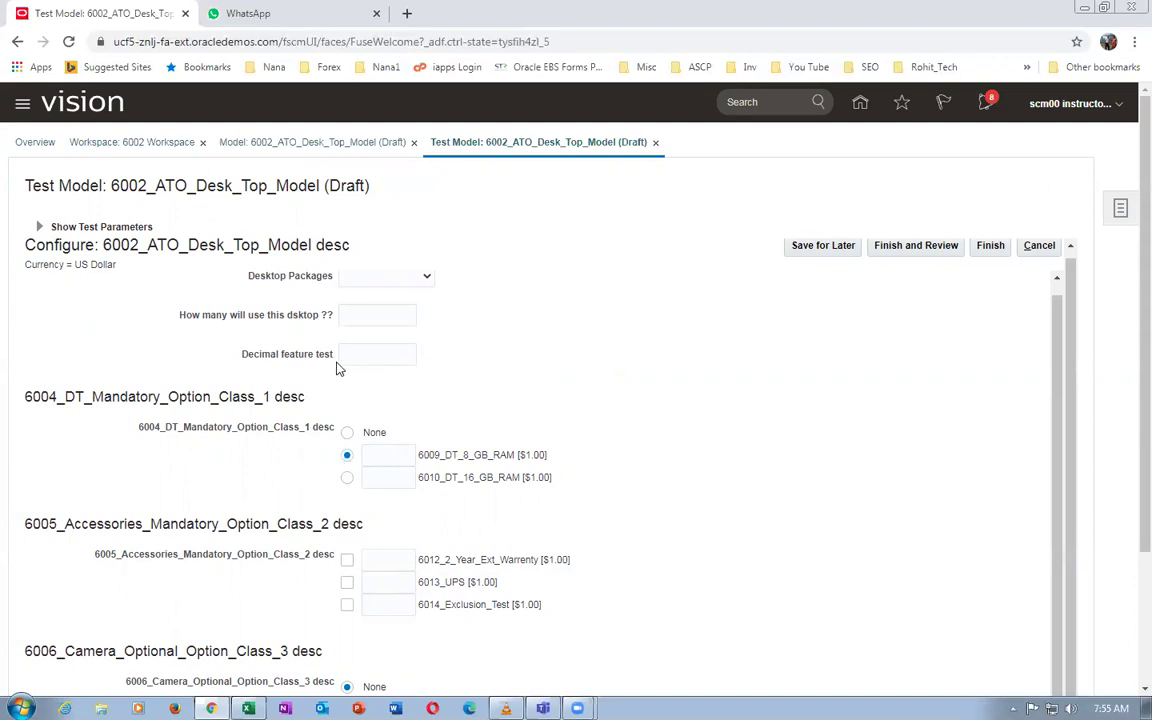
Enter 2 for "How many will use this dsktop ??" and change the value to 1
left_click(360, 314)
type("2")
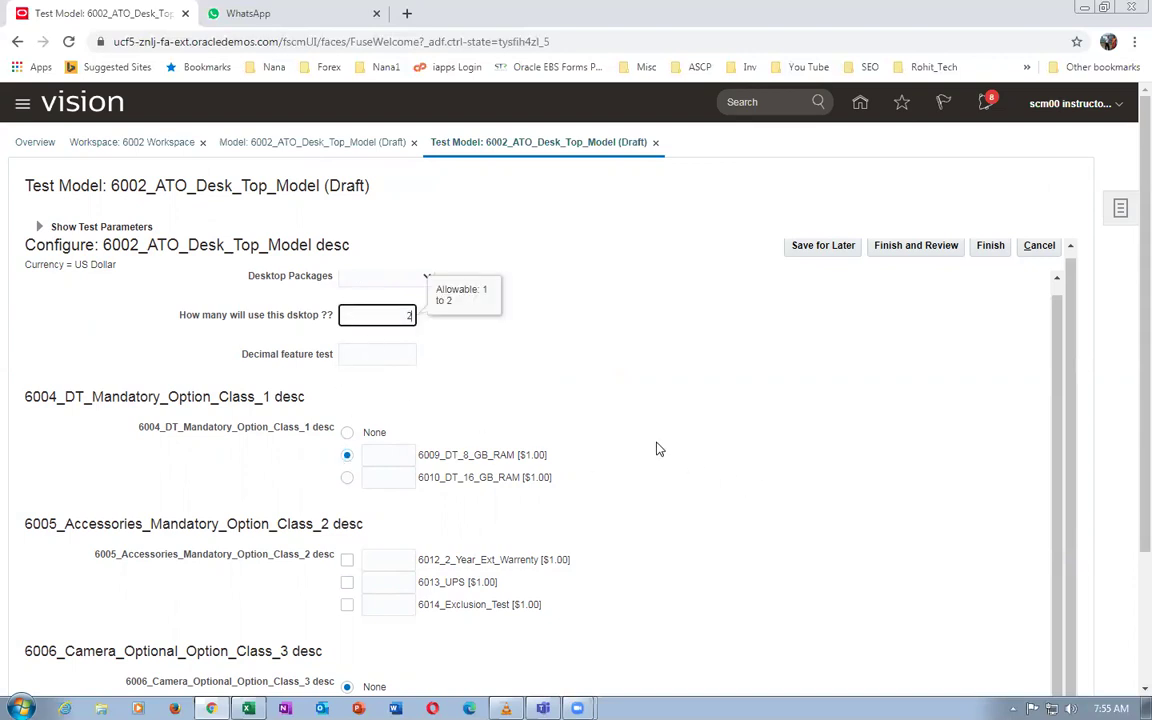
key("Tab")
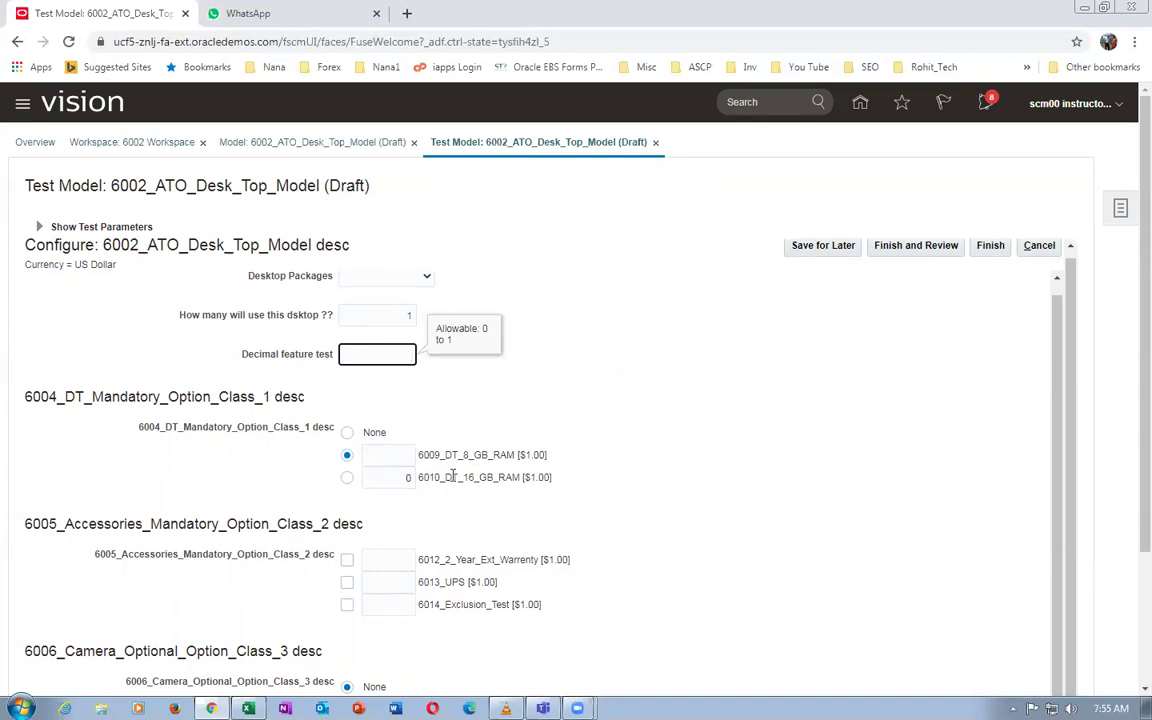
Try to set "How many will use this dsktop ??" to 3, read the allowed range in the warning and decline the change
left_click(386, 314)
type("3")
key("Tab")
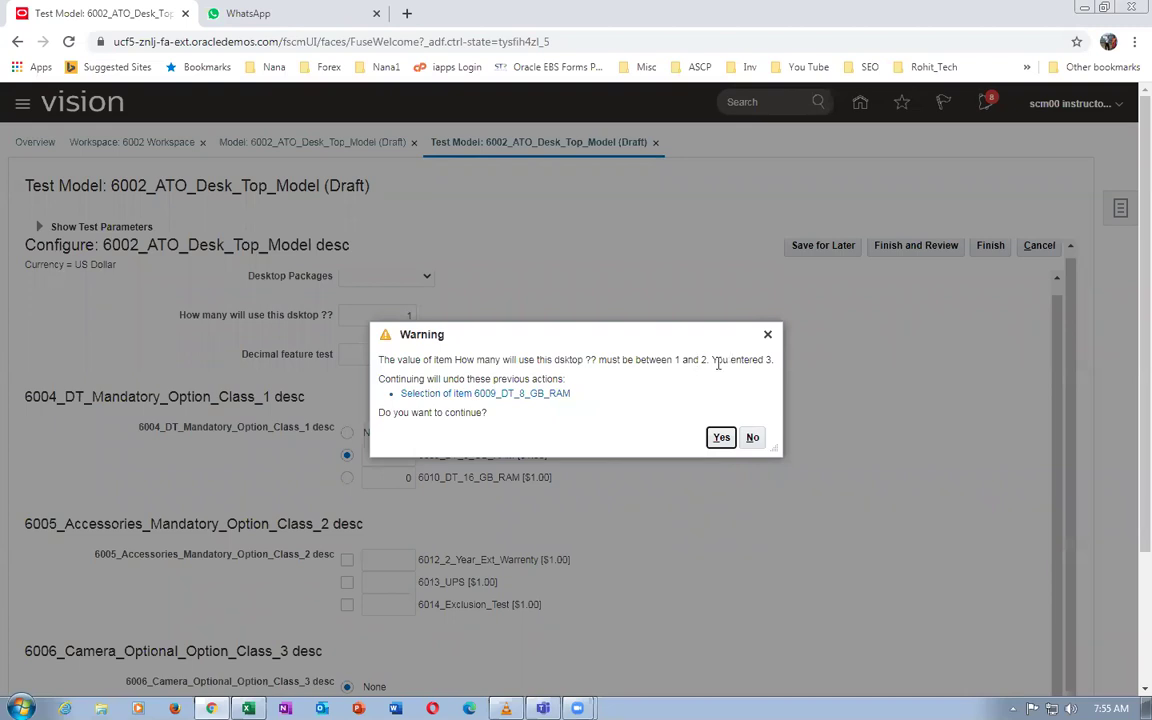
left_click_drag(662, 360, 721, 356)
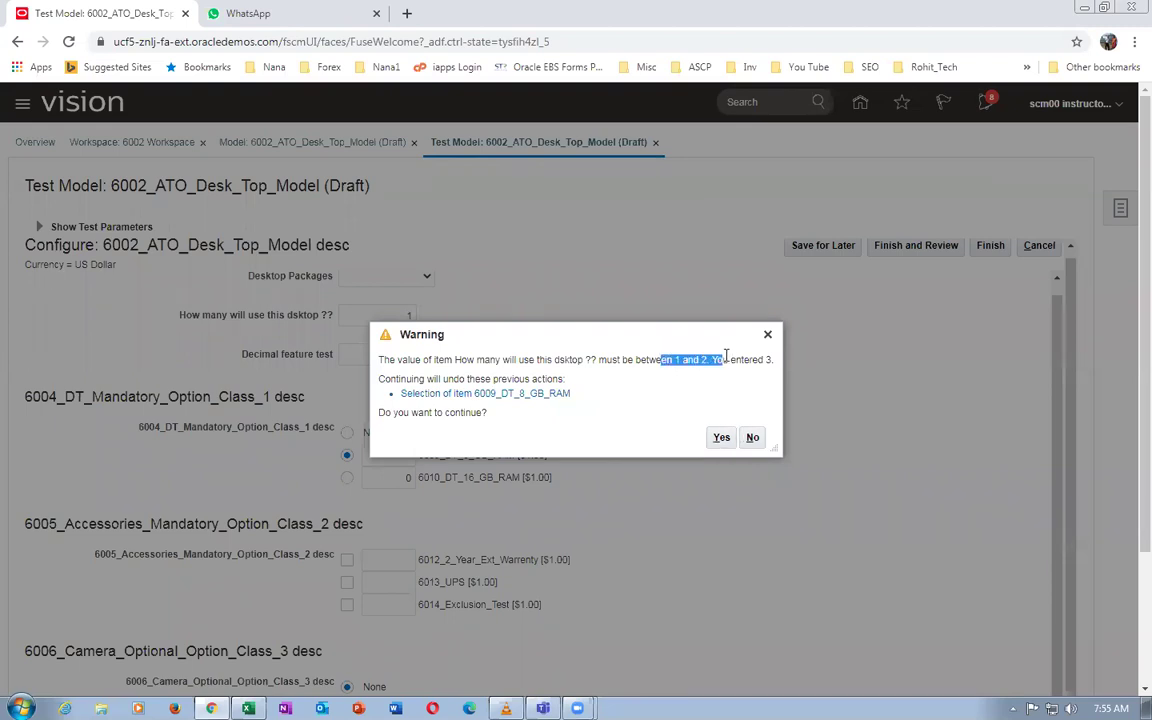
left_click(753, 438)
Test "How many will use this dsktop ??" with 2 and then 4, agreeing to undo the 6009_DT_8_GB_RAM selection
left_click(375, 316)
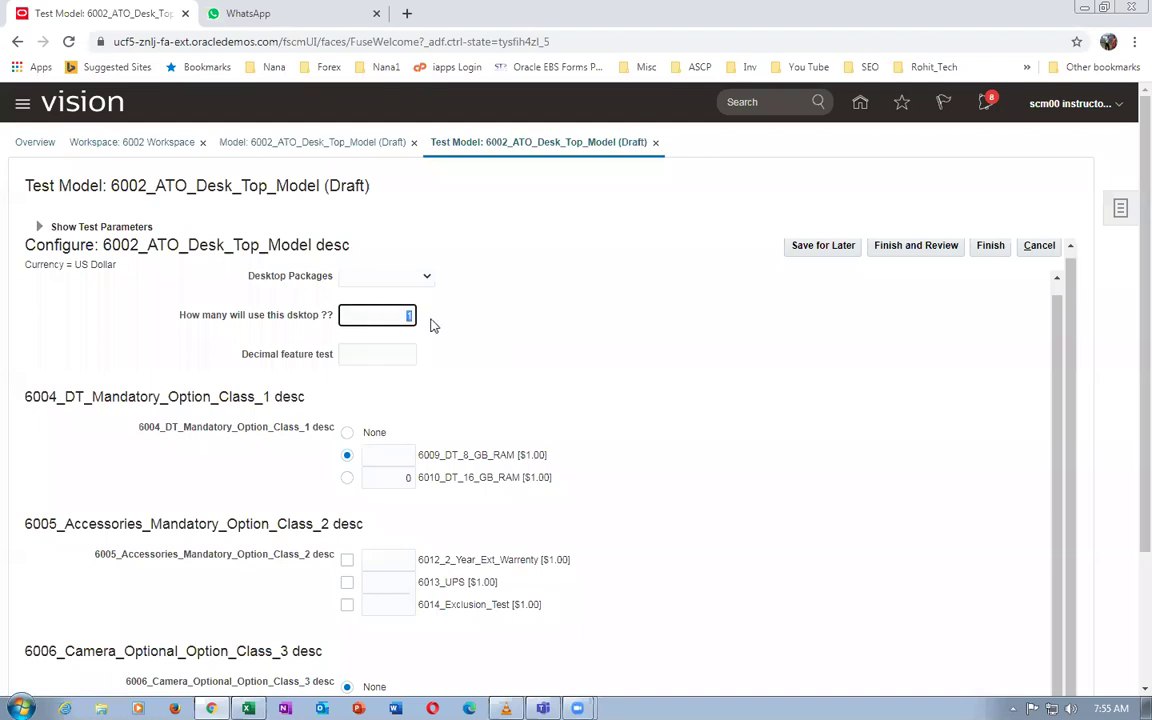
type("2")
key("Tab")
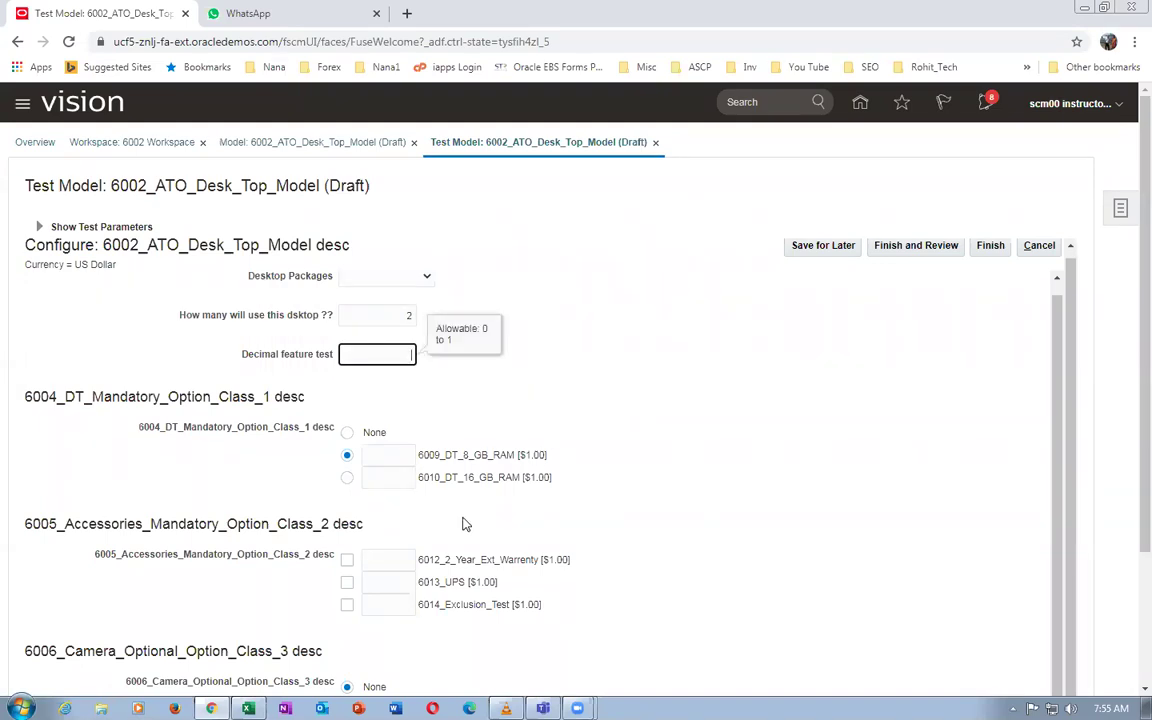
double_click(409, 315)
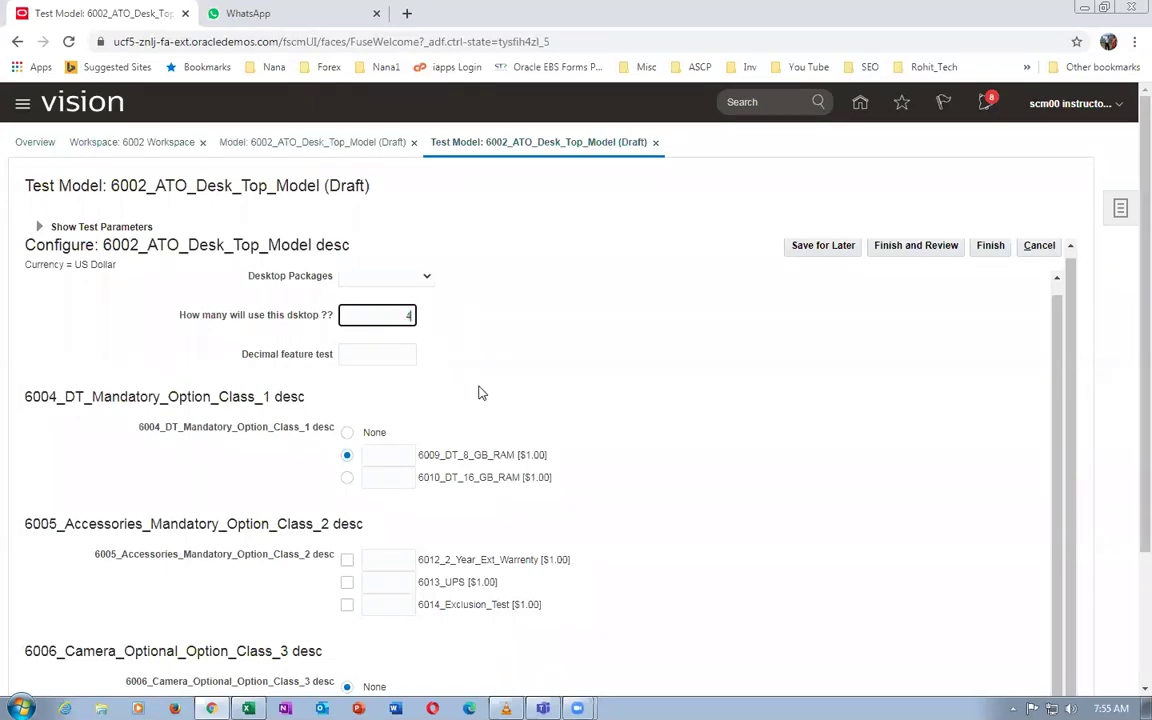
key("Tab")
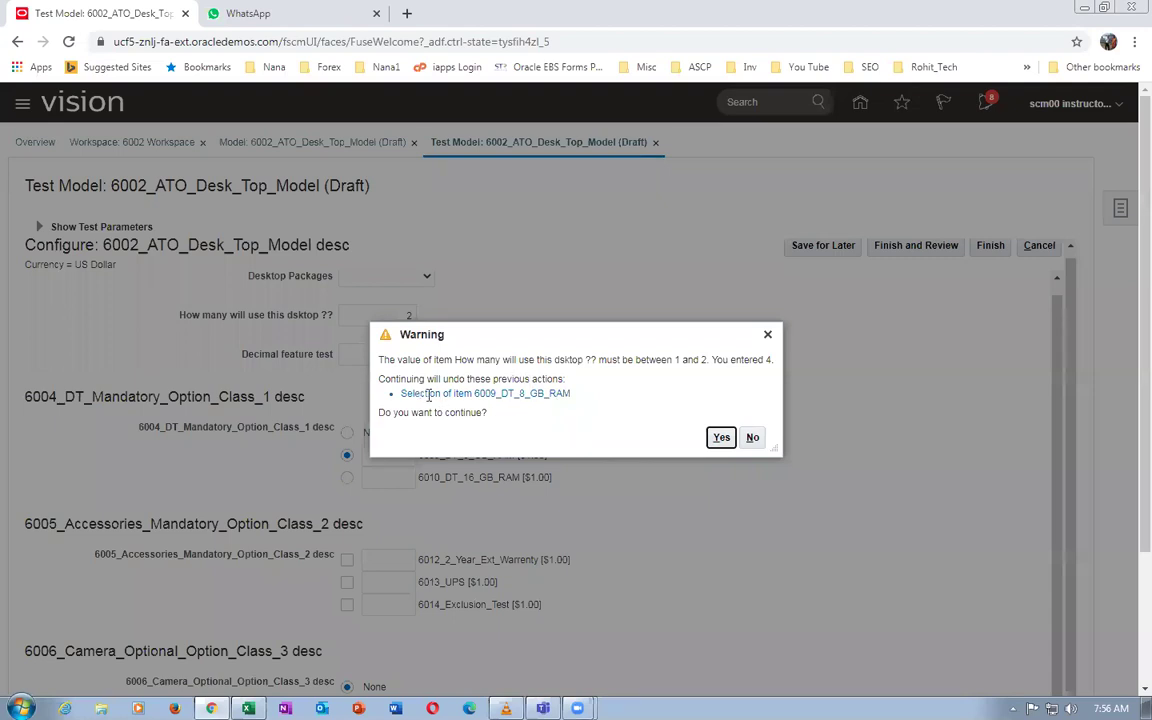
left_click(722, 440)
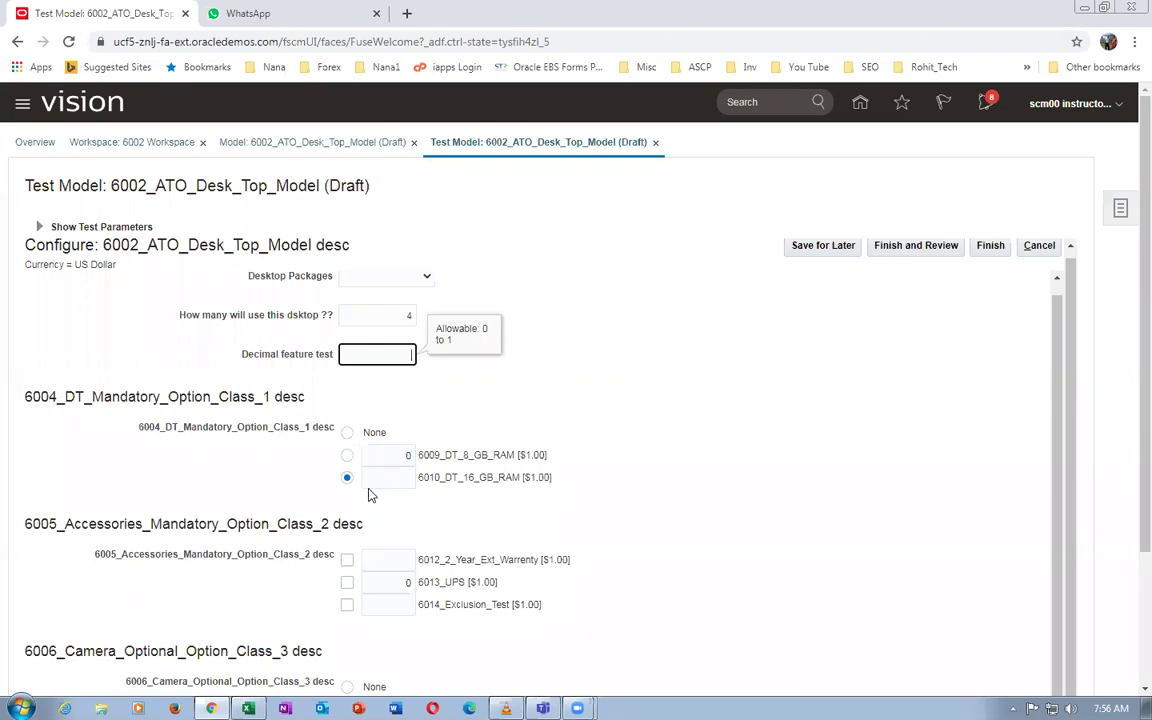
Change "How many will use this dsktop ??" to 1 and then to 3 to test the RAM option selection
left_click(378, 316)
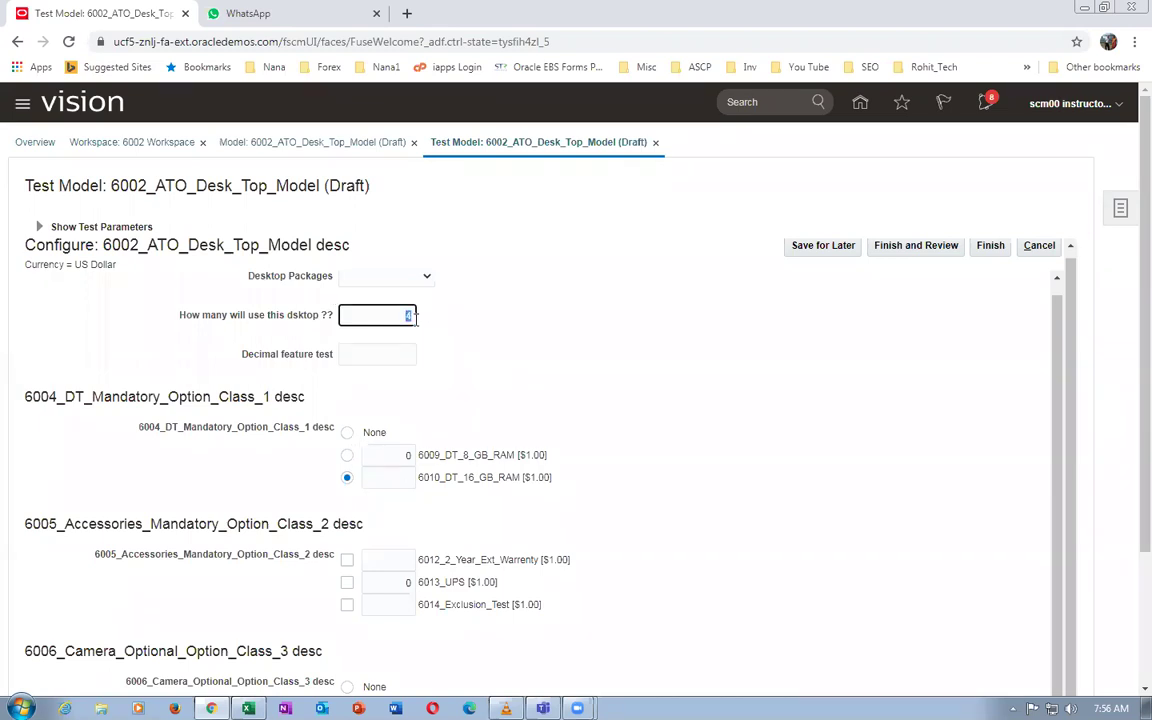
type("1")
key("Tab")
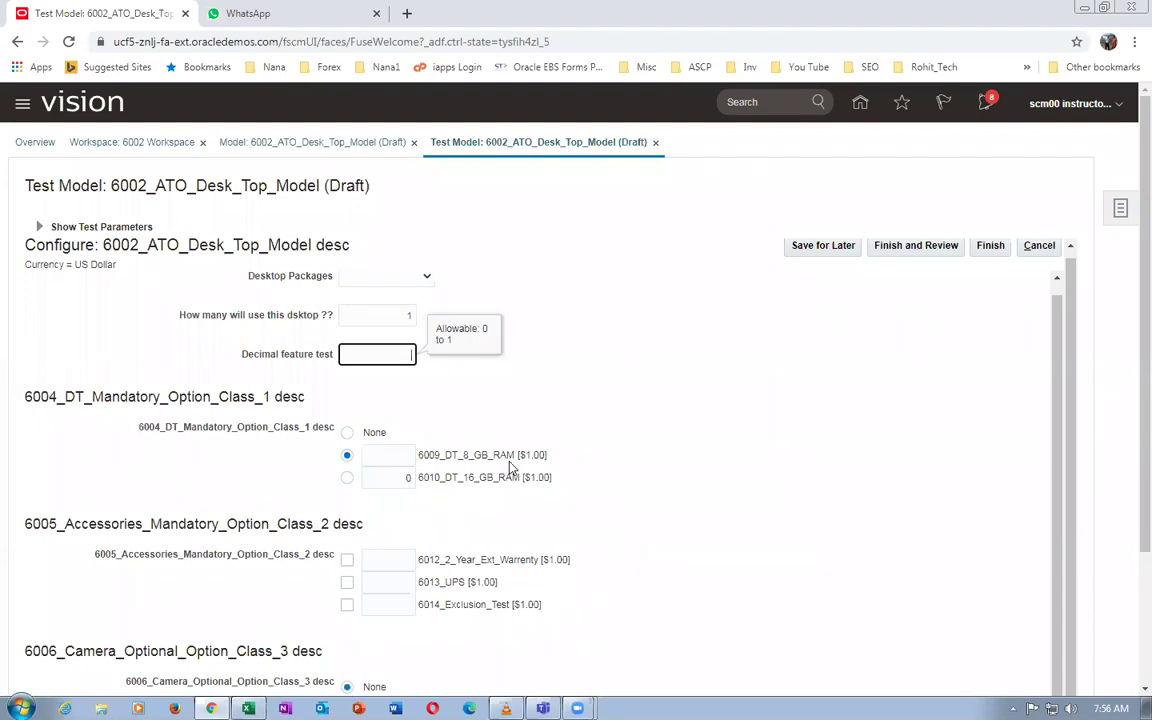
left_click(378, 316)
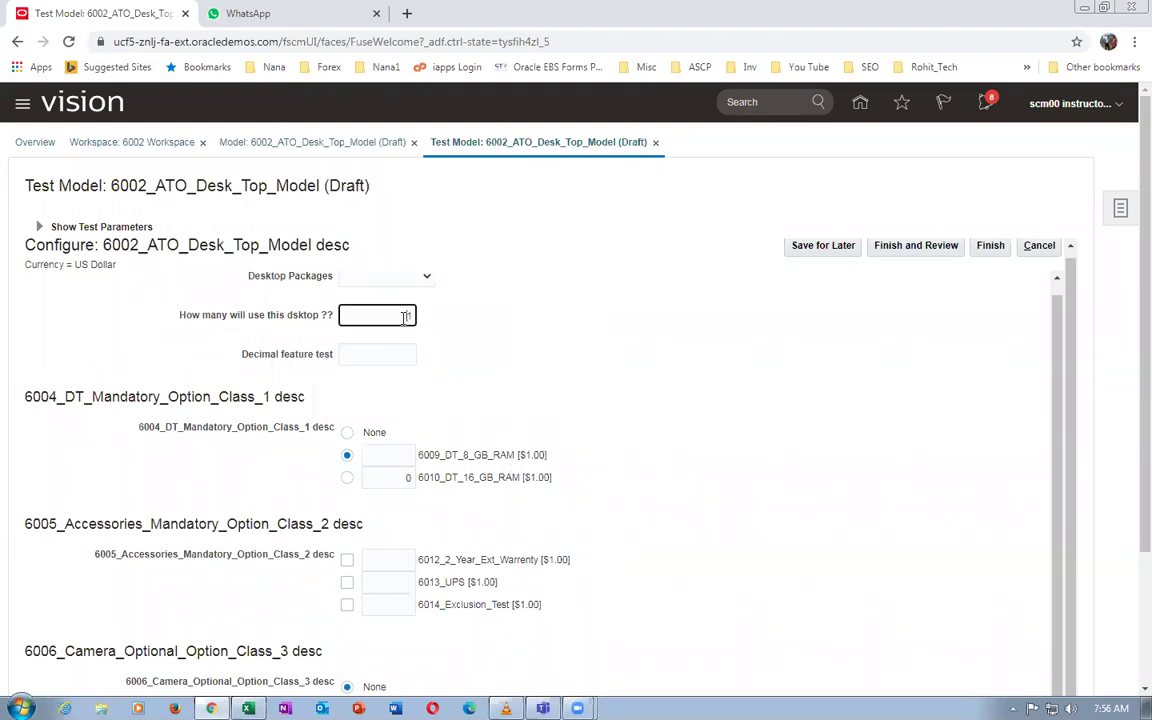
type("3")
key("Tab")
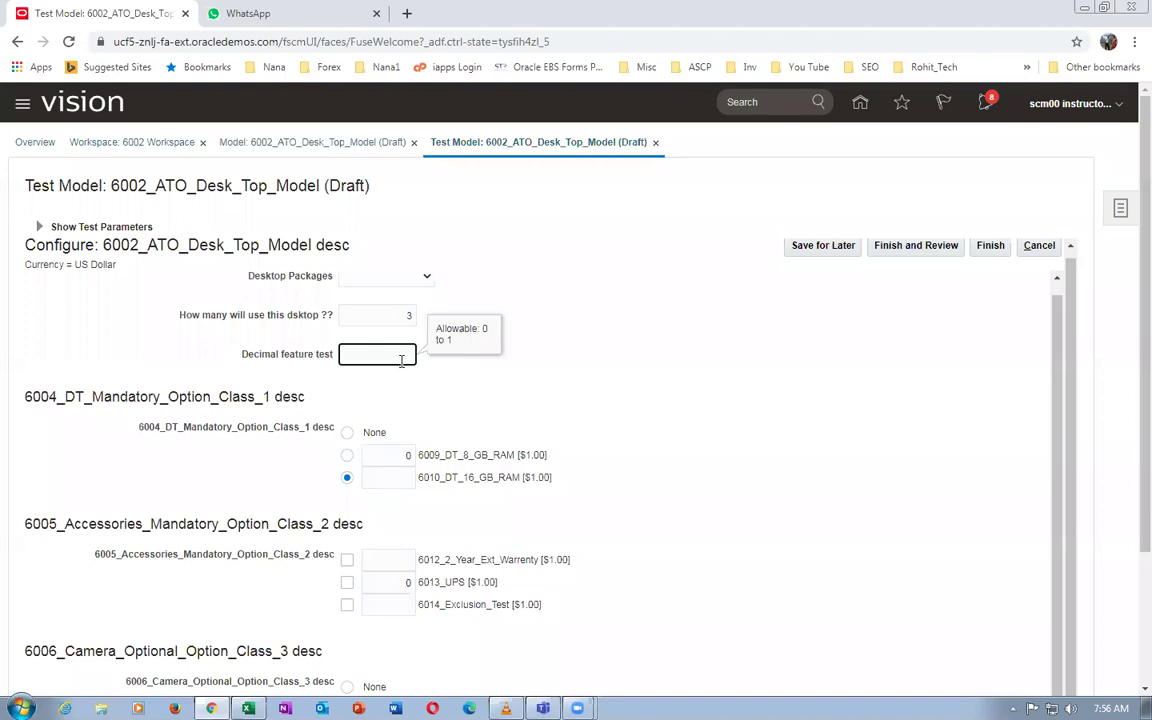
Set Decimal feature test to 0.37, agreeing to undo the conflicting "How many will use this dsktop ??" value
type("0.37")
key("Tab")
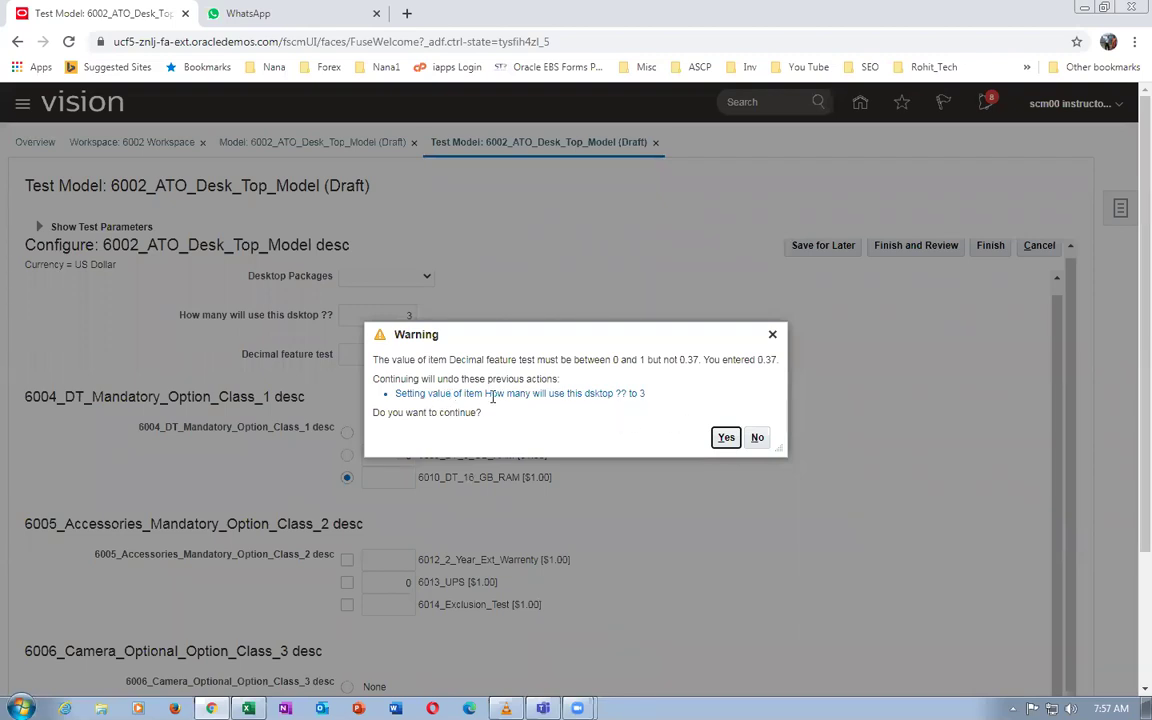
left_click(725, 439)
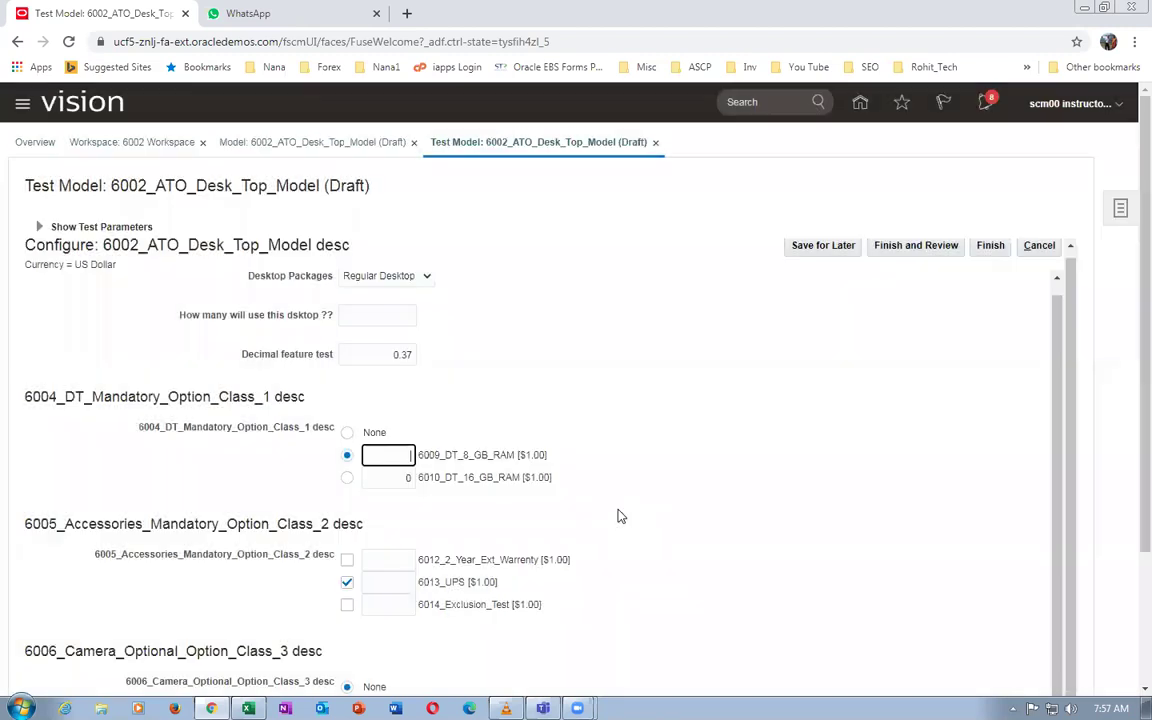
Set Decimal feature test to 0.36, and cancel the model test to return to editing the model
left_click(374, 315)
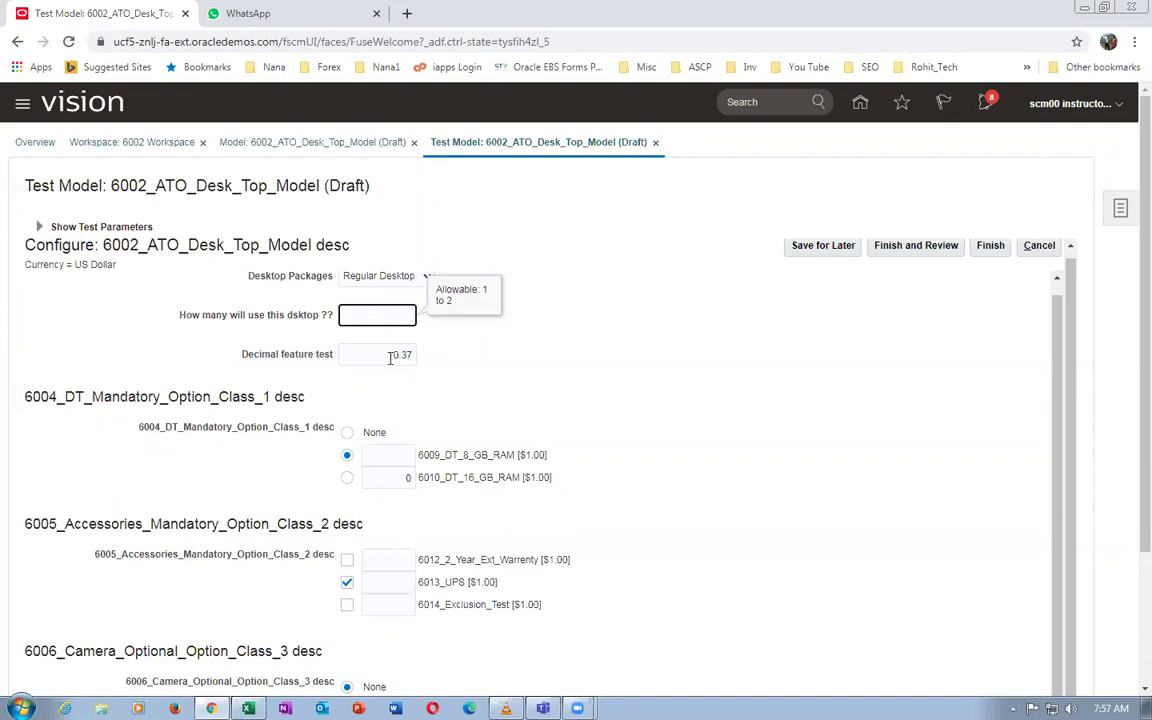
key("Tab")
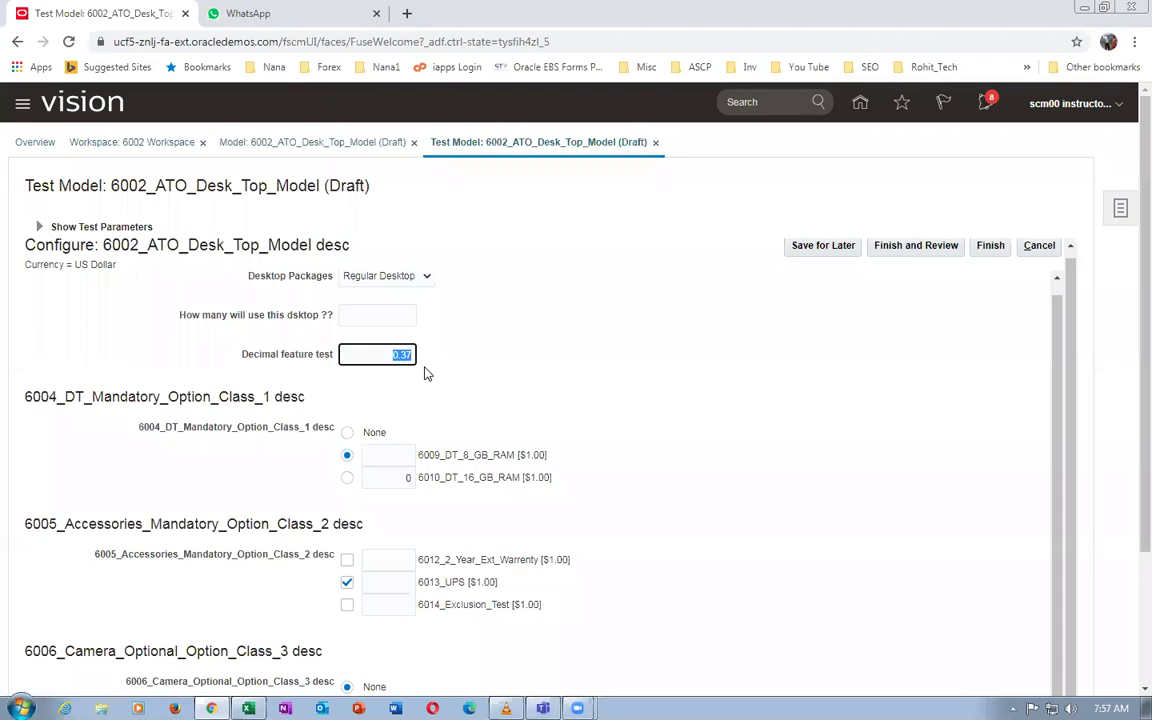
type("0.36")
key("Tab")
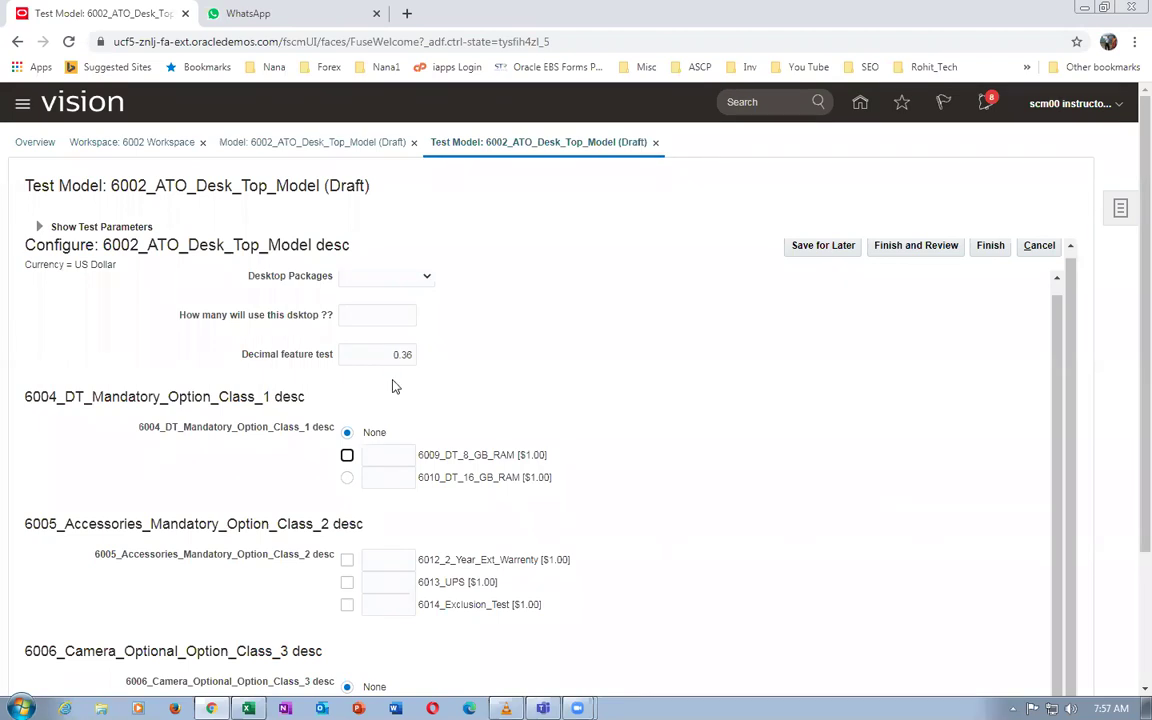
left_click(1037, 245)
left_click(772, 411)
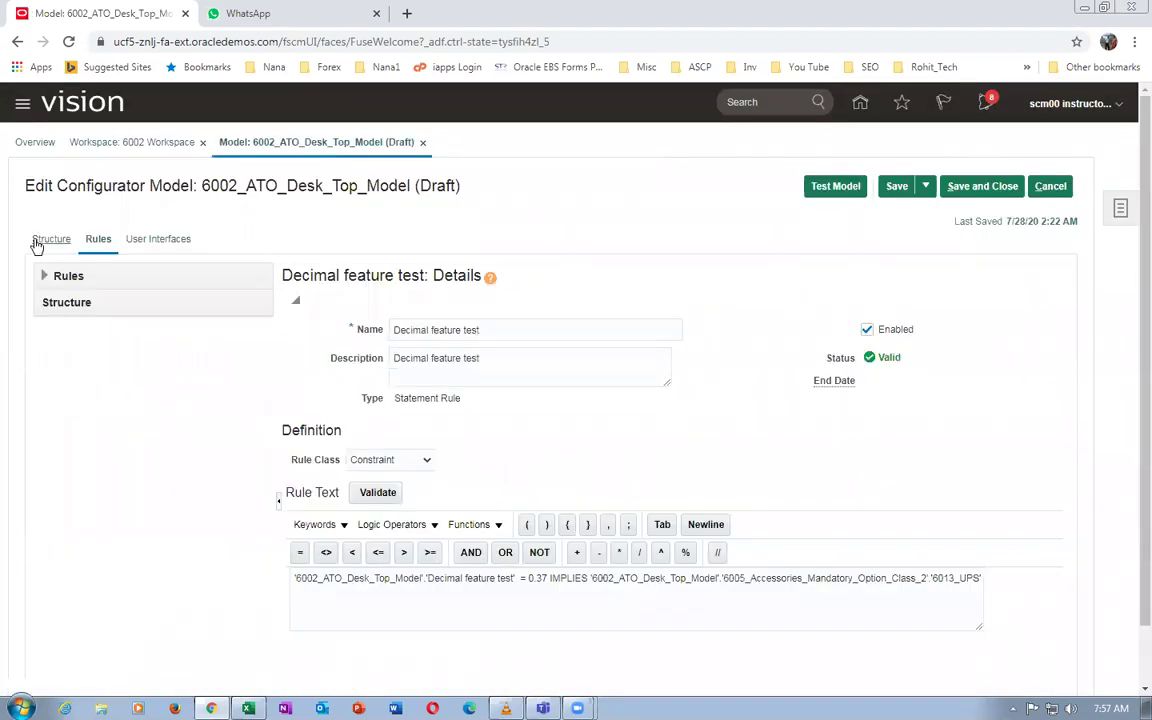
Create a Boolean feature in the model structure named "Boolean Feature", with the same text as description and domain ordering Prefer false
left_click(38, 242)
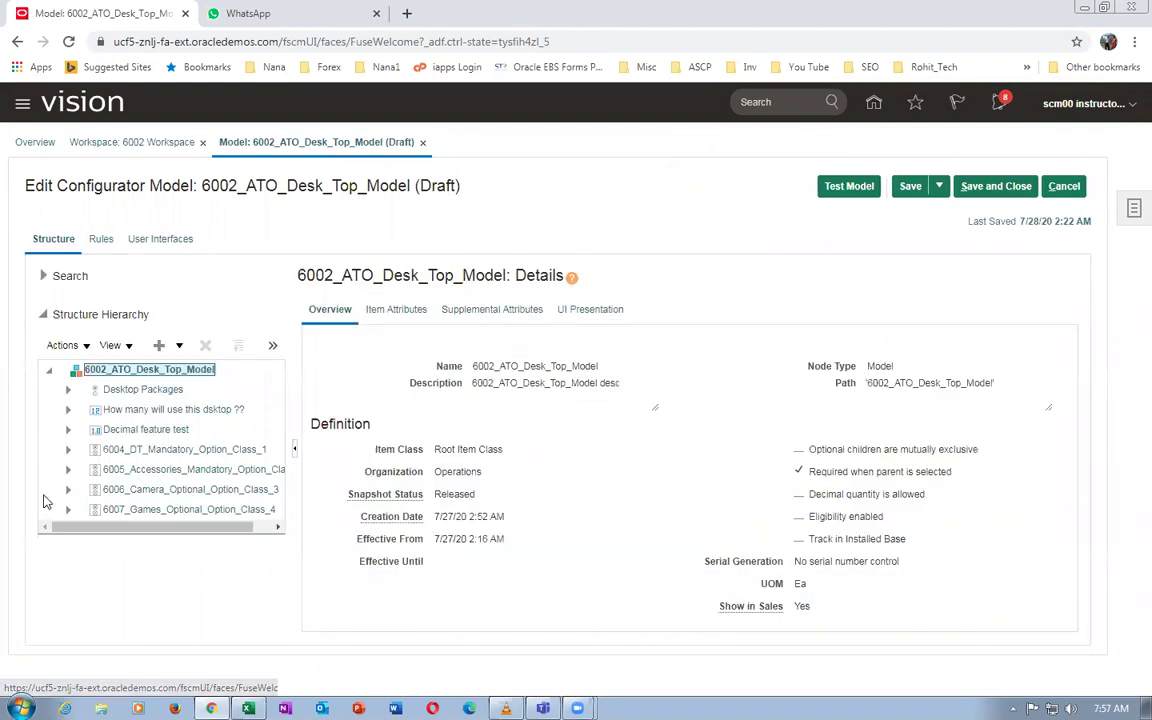
left_click(160, 345)
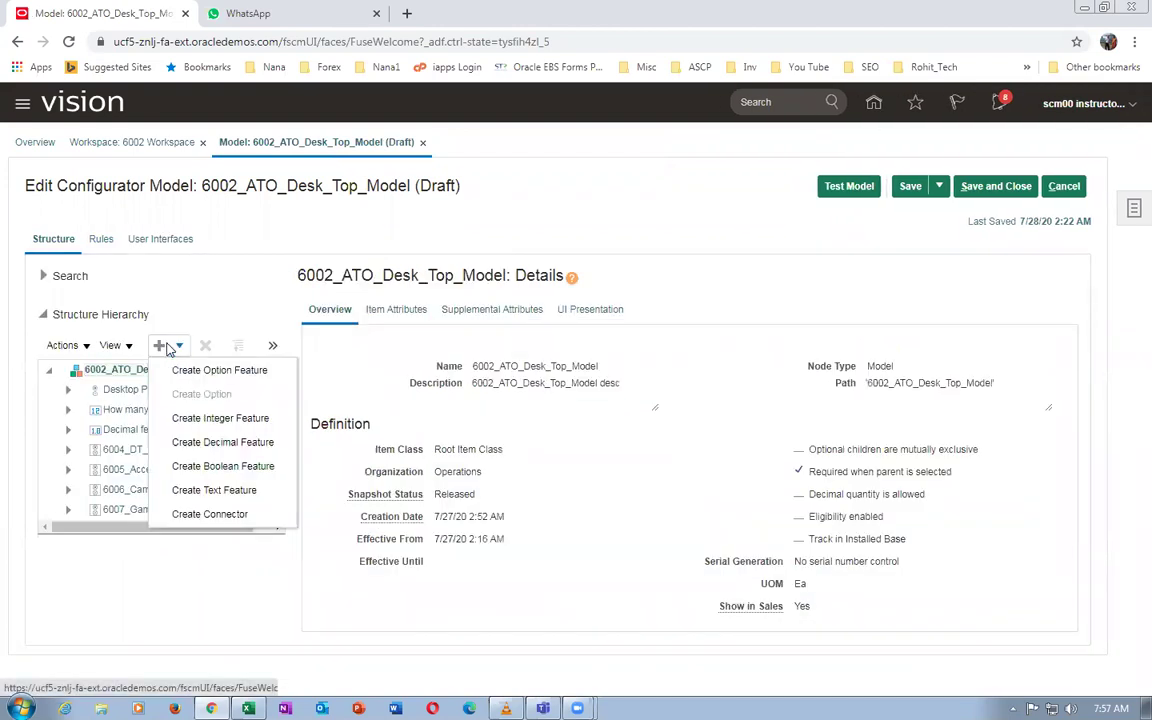
left_click(216, 468)
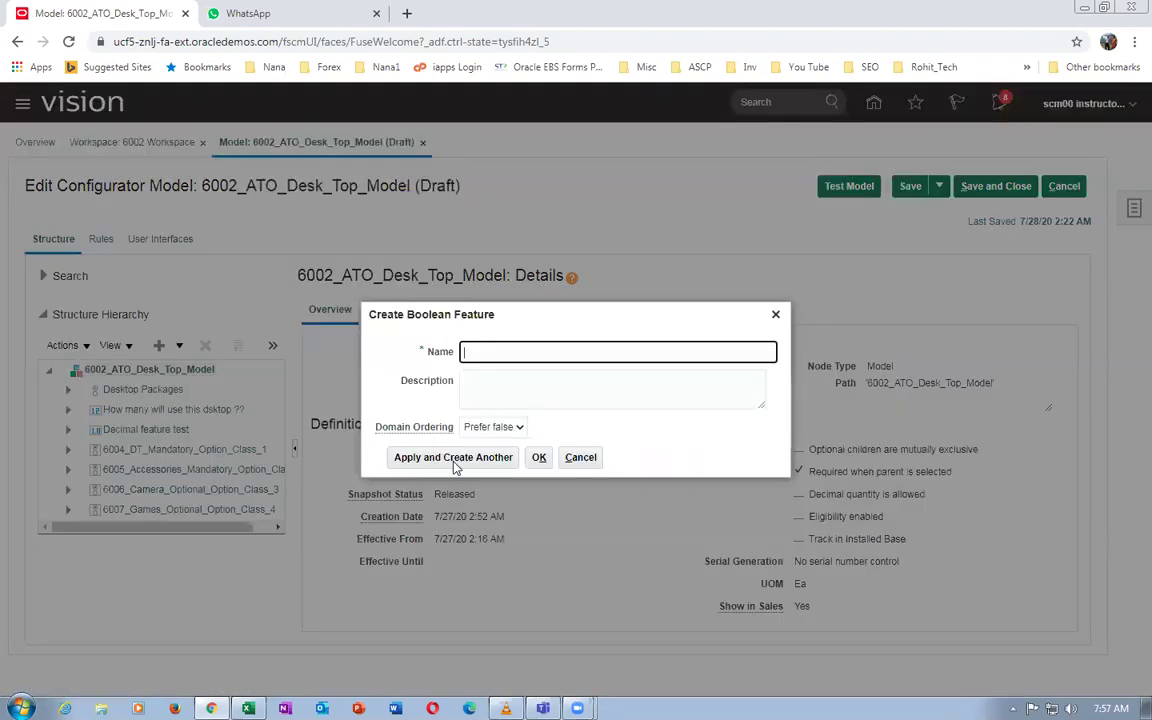
type("Boo")
type("lean Feature")
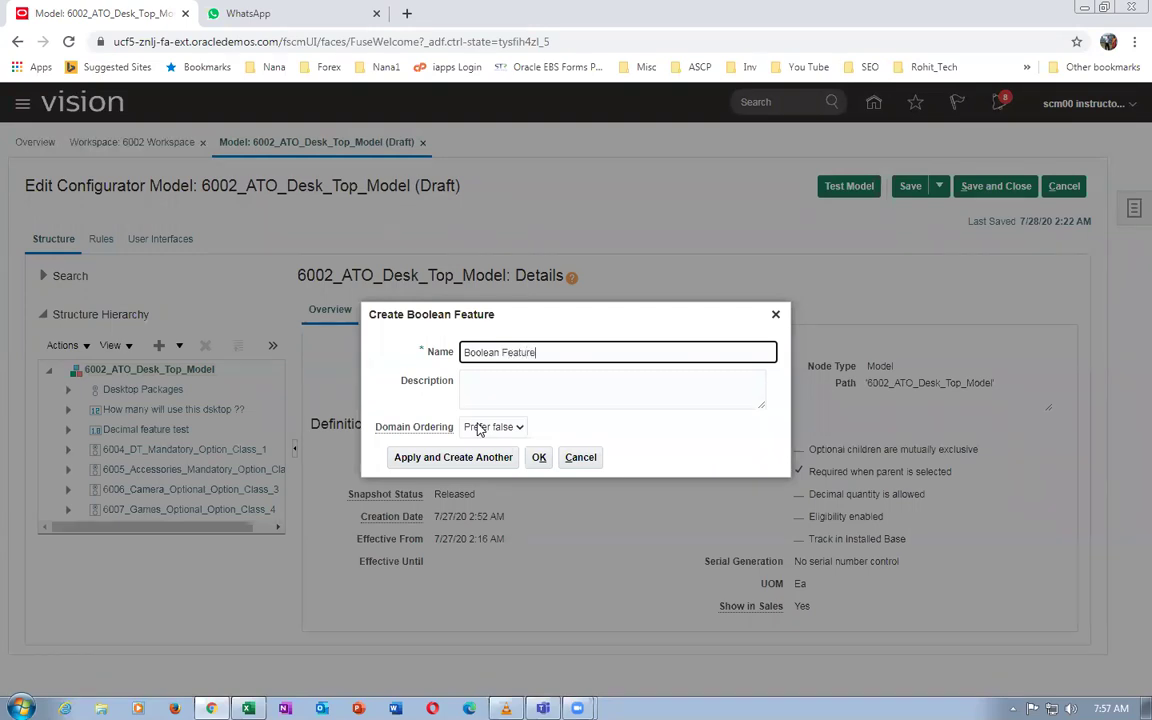
left_click_drag(555, 353, 283, 347)
key("ctrl+c")
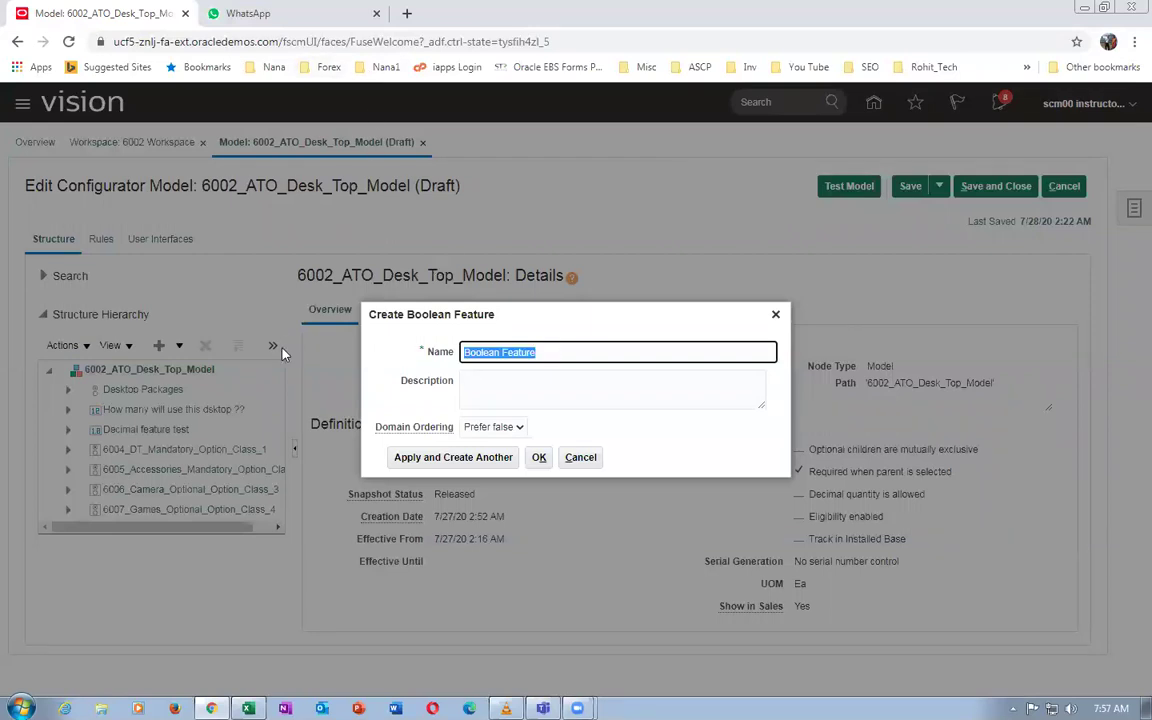
left_click(478, 387)
key("ctrl+v")
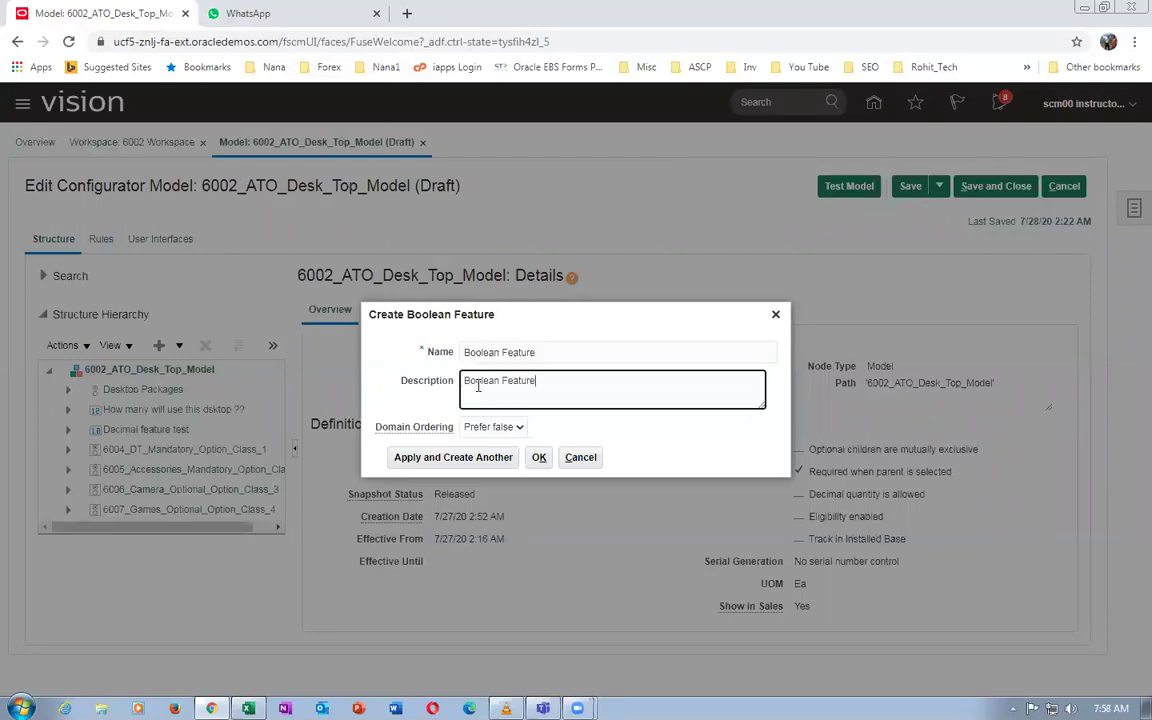
left_click(507, 428)
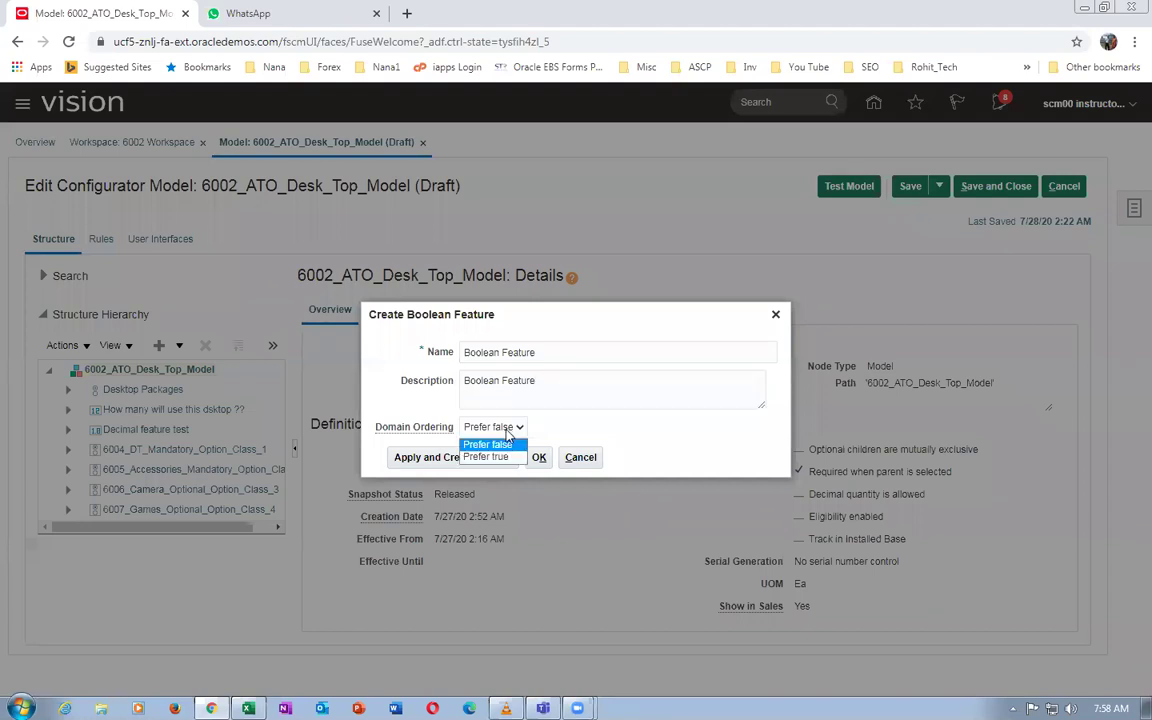
left_click(505, 430)
left_click(540, 462)
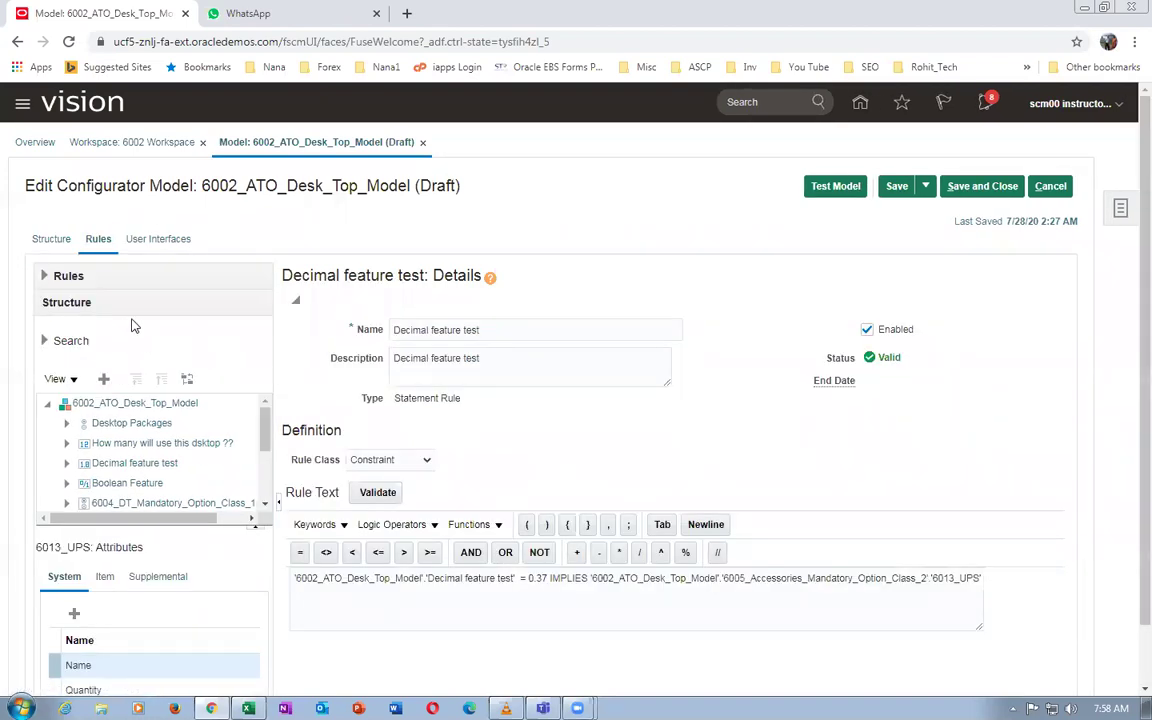
Start a new statement rule in the Desktop rule folder and name it "Boolean Fearture"
left_click(44, 276)
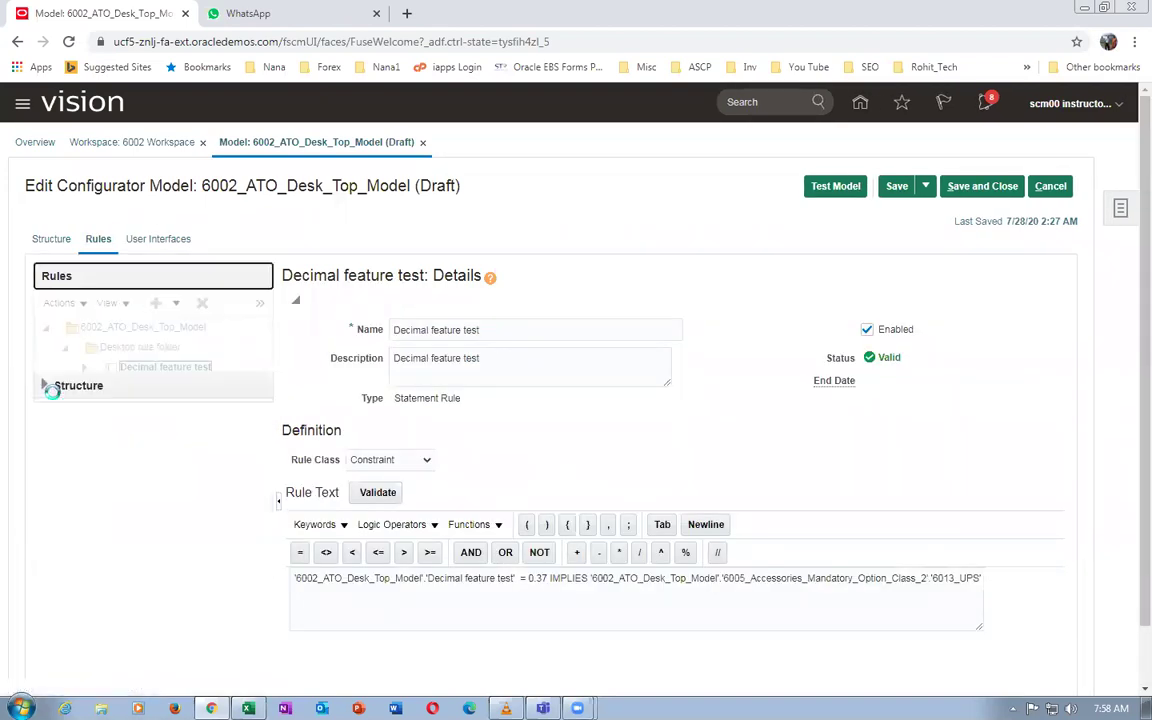
left_click(137, 346)
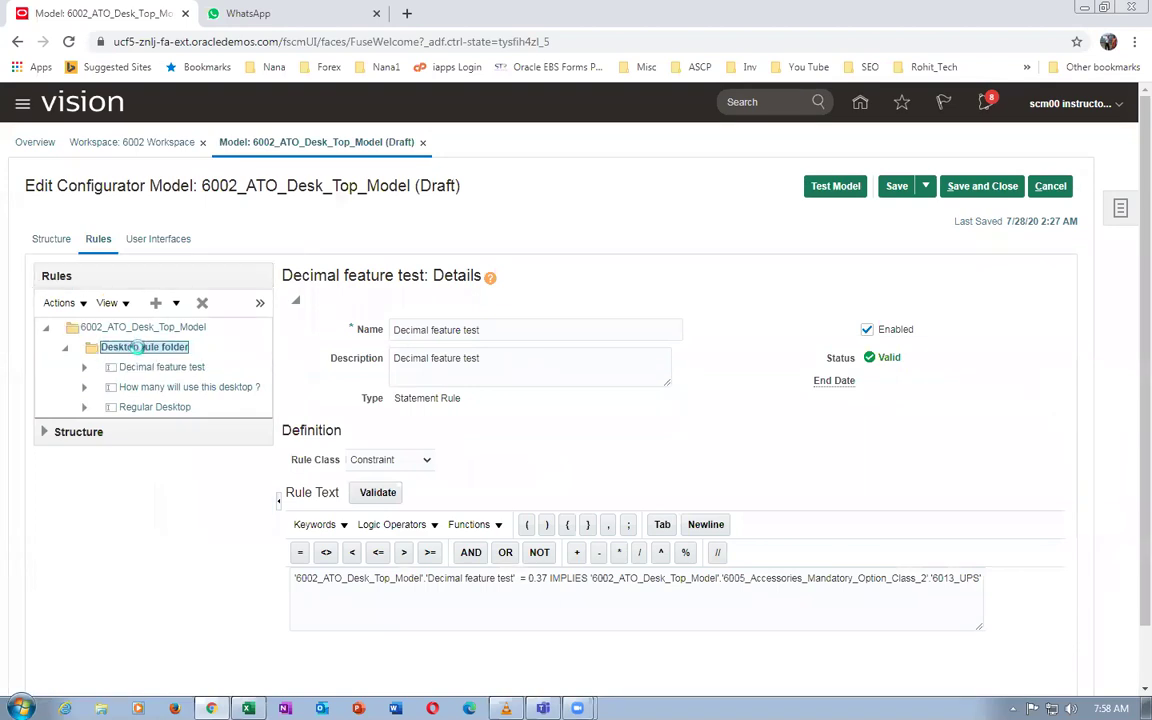
left_click(174, 304)
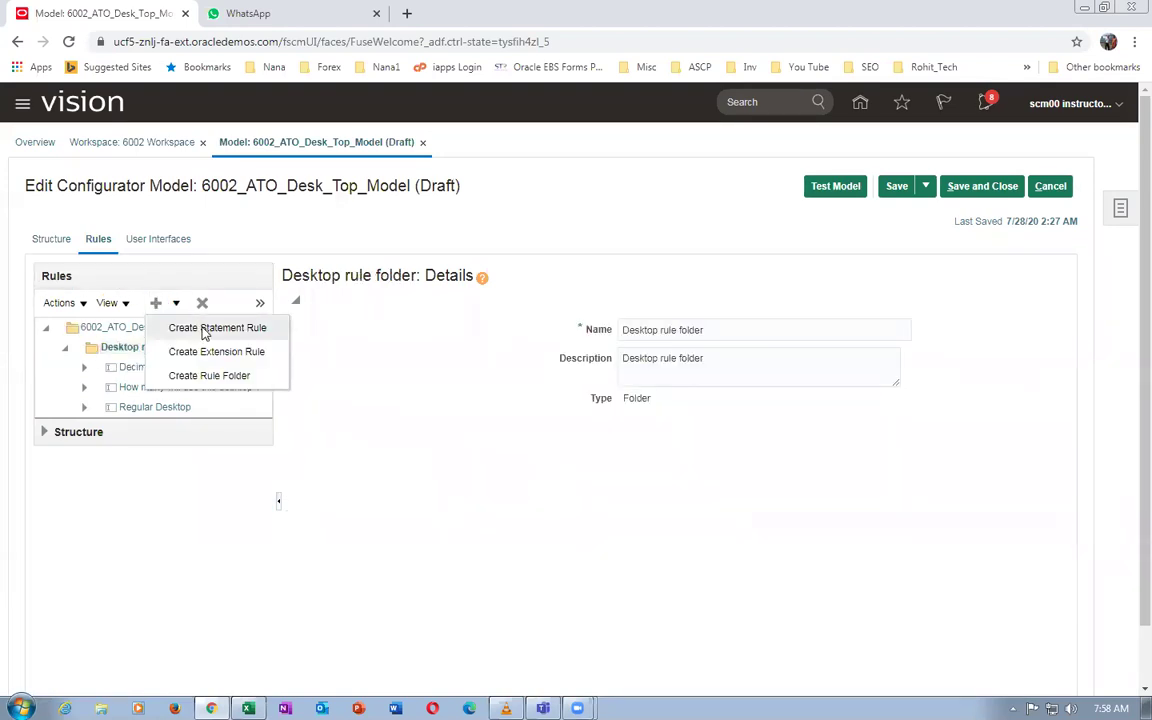
left_click(217, 328)
type("Boolea")
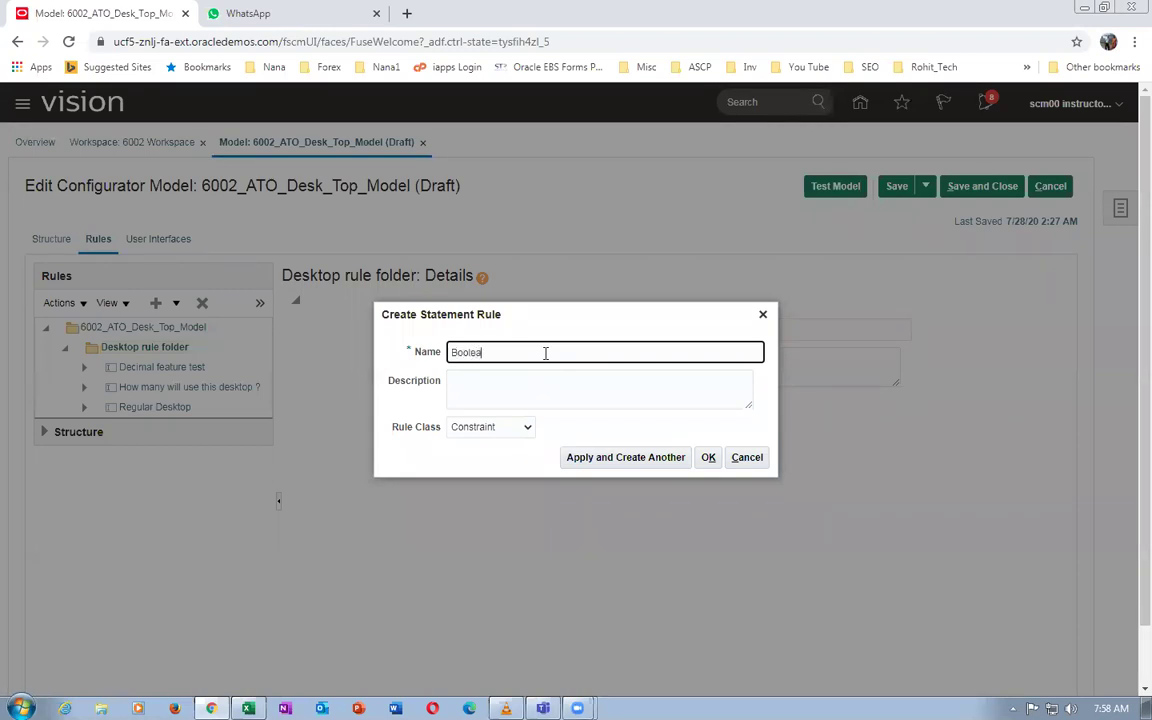
type("n Feat")
Reuse the rule name as its description, keep the rule class Constraint, create the rule and save the model
left_click_drag(635, 362, 445, 349)
key("ctrl+c")
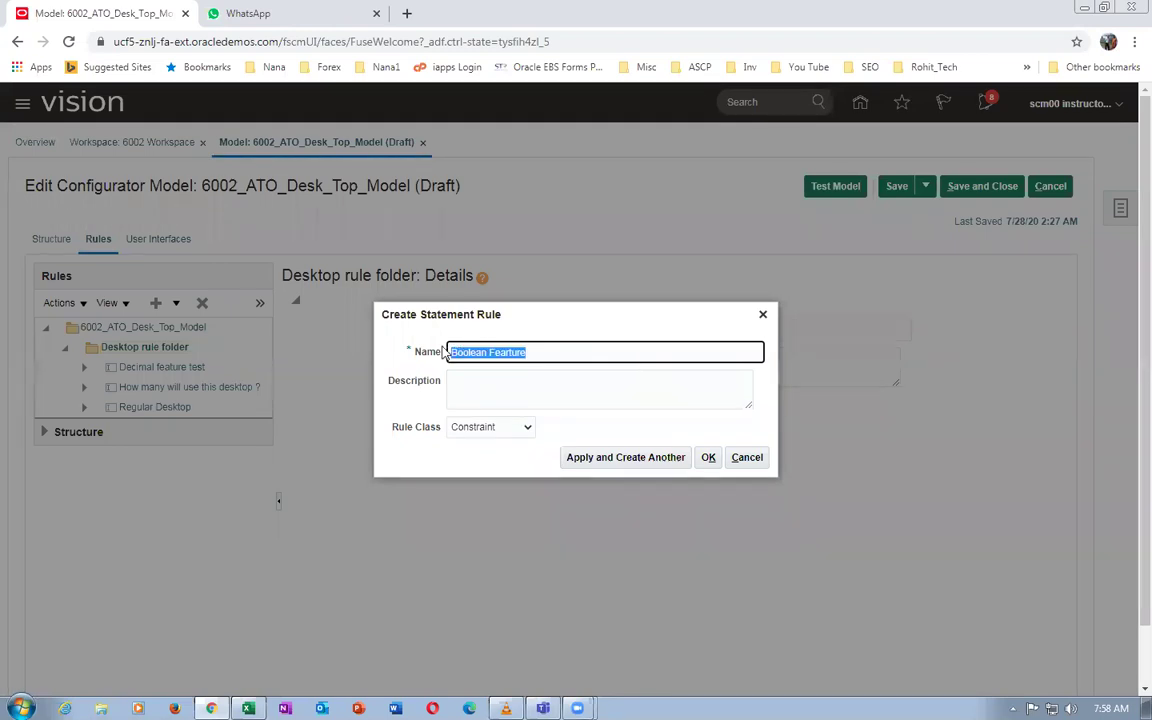
left_click(551, 399)
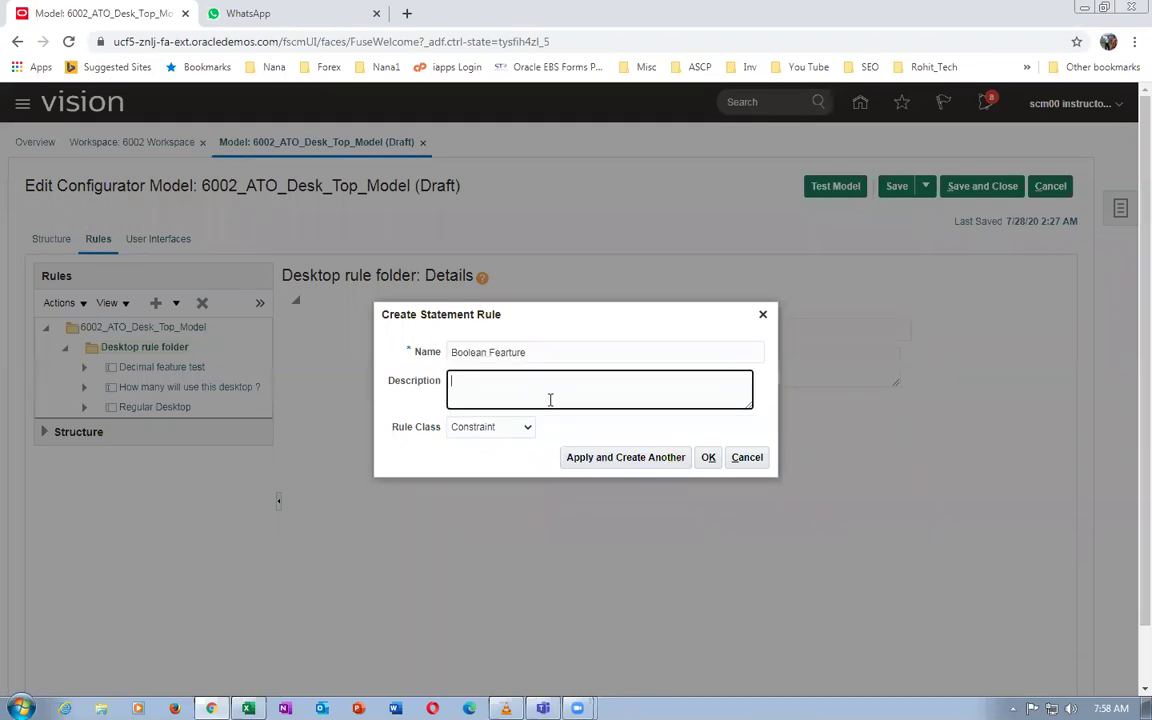
key("ctrl+v")
left_click(483, 430)
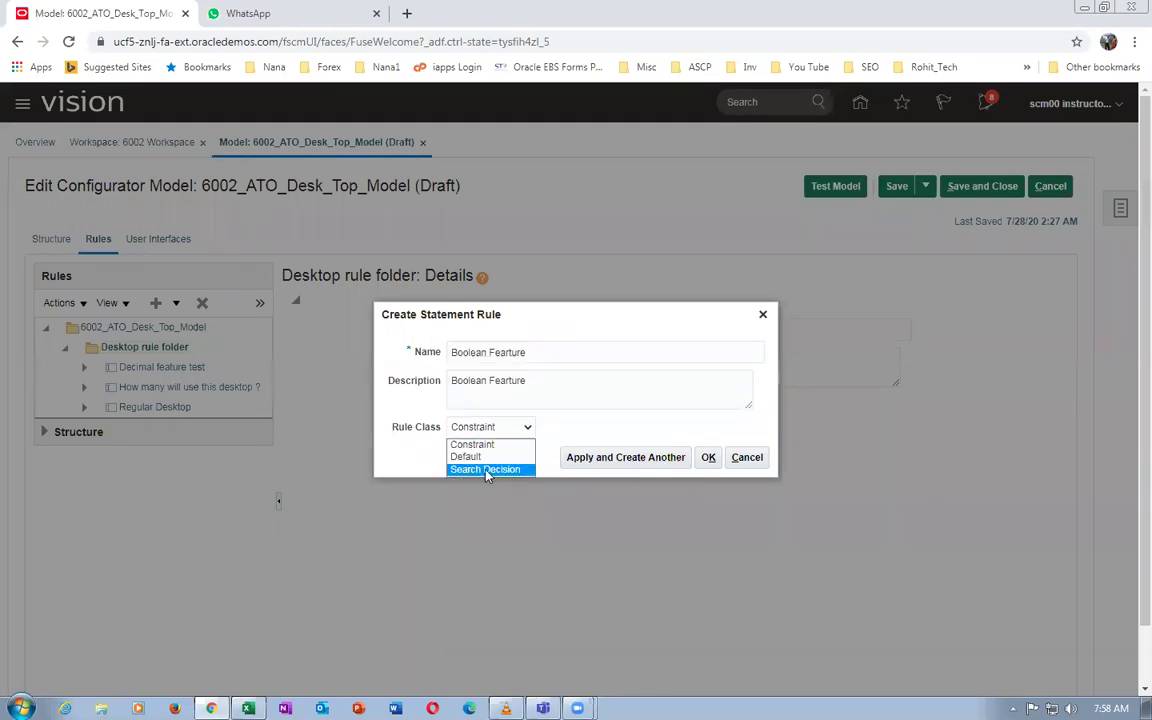
left_click(472, 444)
left_click(708, 457)
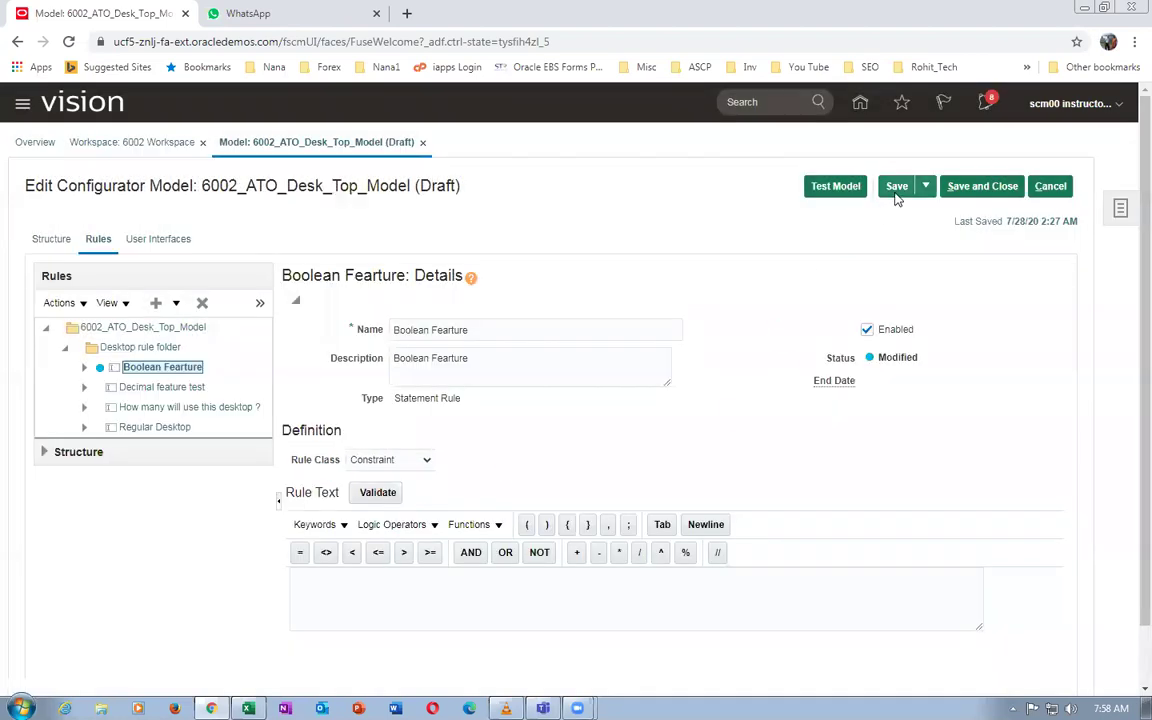
left_click(896, 193)
Start the rule text by inserting the Boolean Feature node from the model structure, followed by "= 1 IMPLIES"
left_click(46, 451)
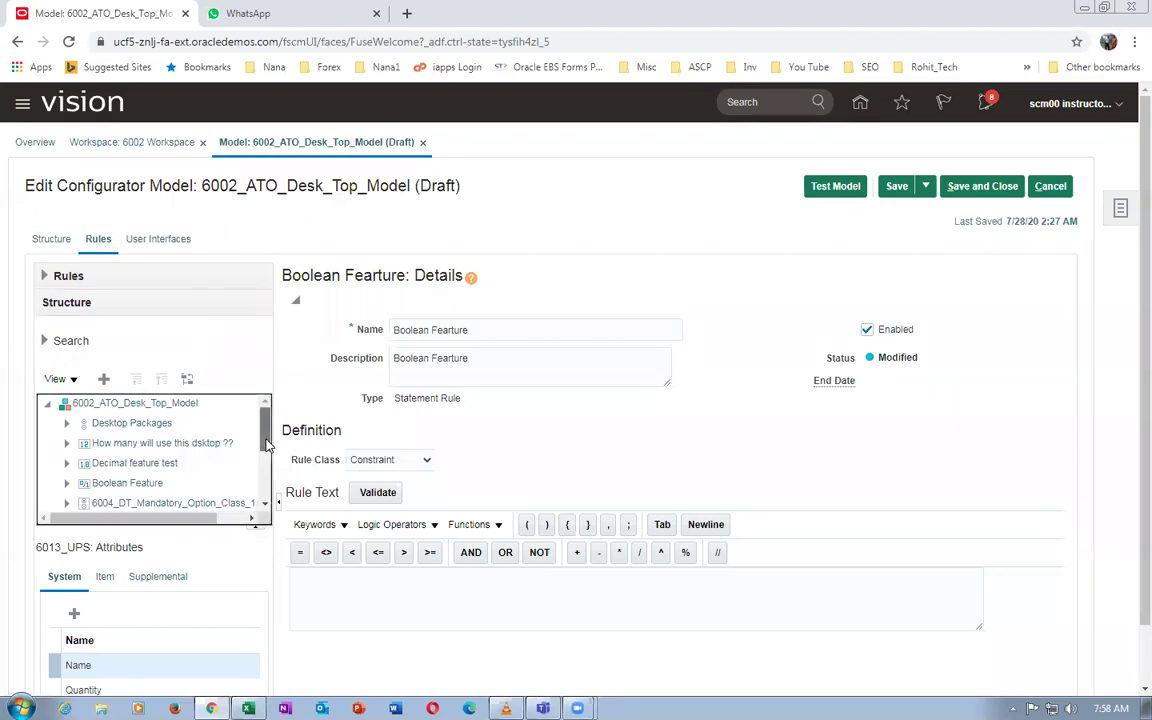
left_click(127, 483)
left_click(365, 615)
left_click(134, 488)
left_click(319, 577)
left_click(104, 381)
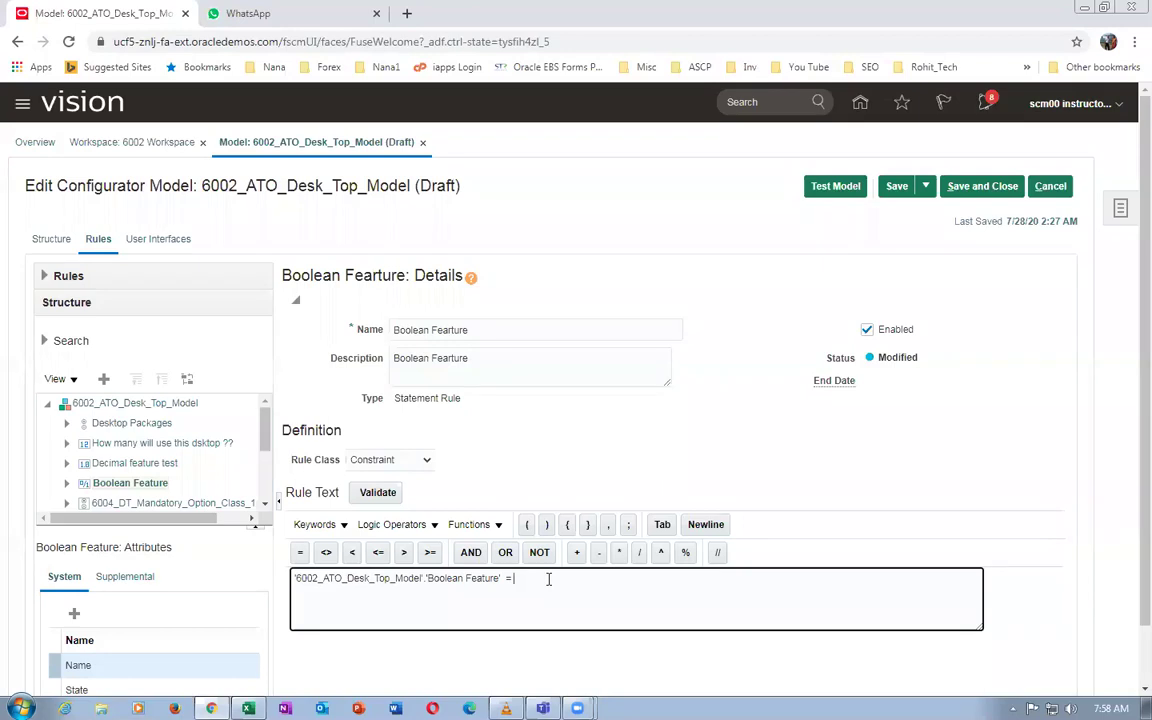
left_click(392, 524)
left_click(397, 565)
left_click(622, 590)
Insert 6016_Camera_720p from the 6006 camera option class into the rule text after IMPLIES
left_click_drag(265, 440, 280, 500)
left_click(66, 481)
left_click_drag(262, 483, 266, 494)
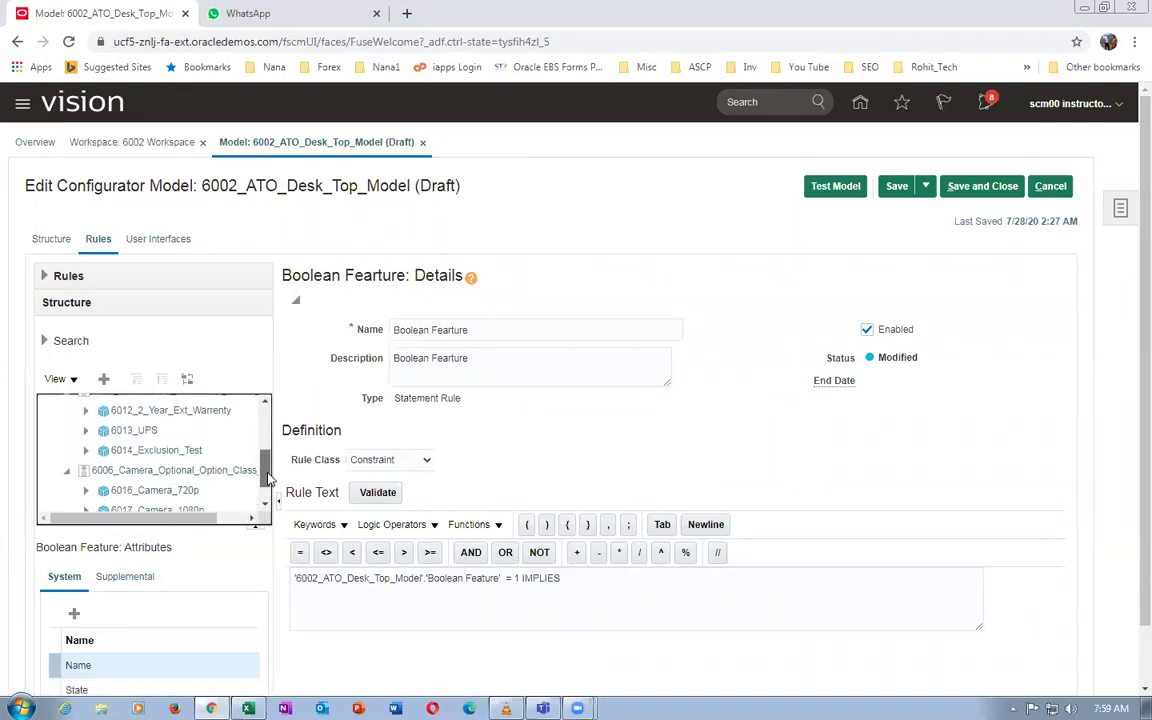
left_click(168, 490)
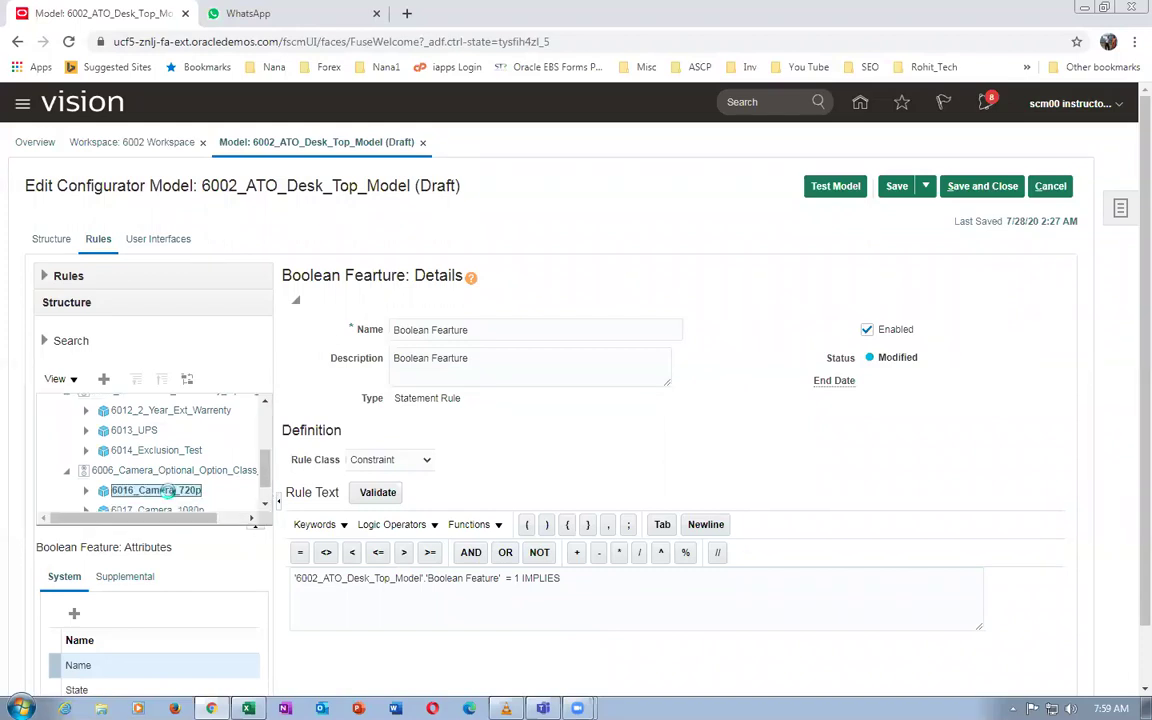
left_click(596, 574)
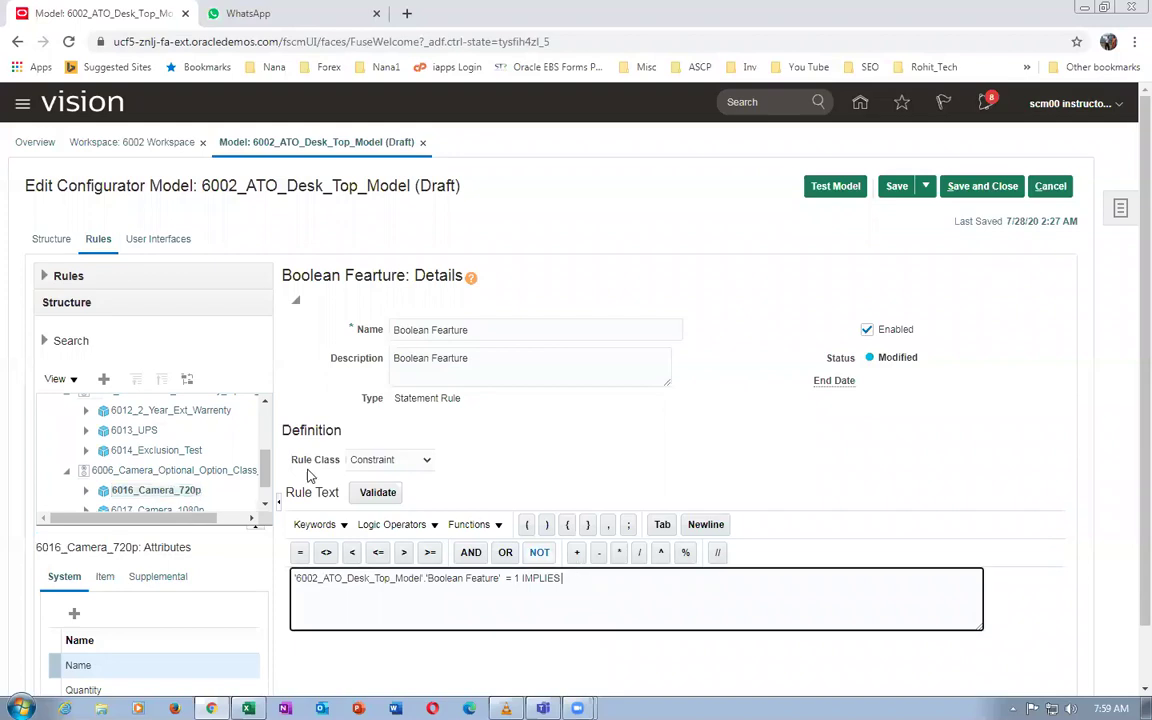
left_click(110, 388)
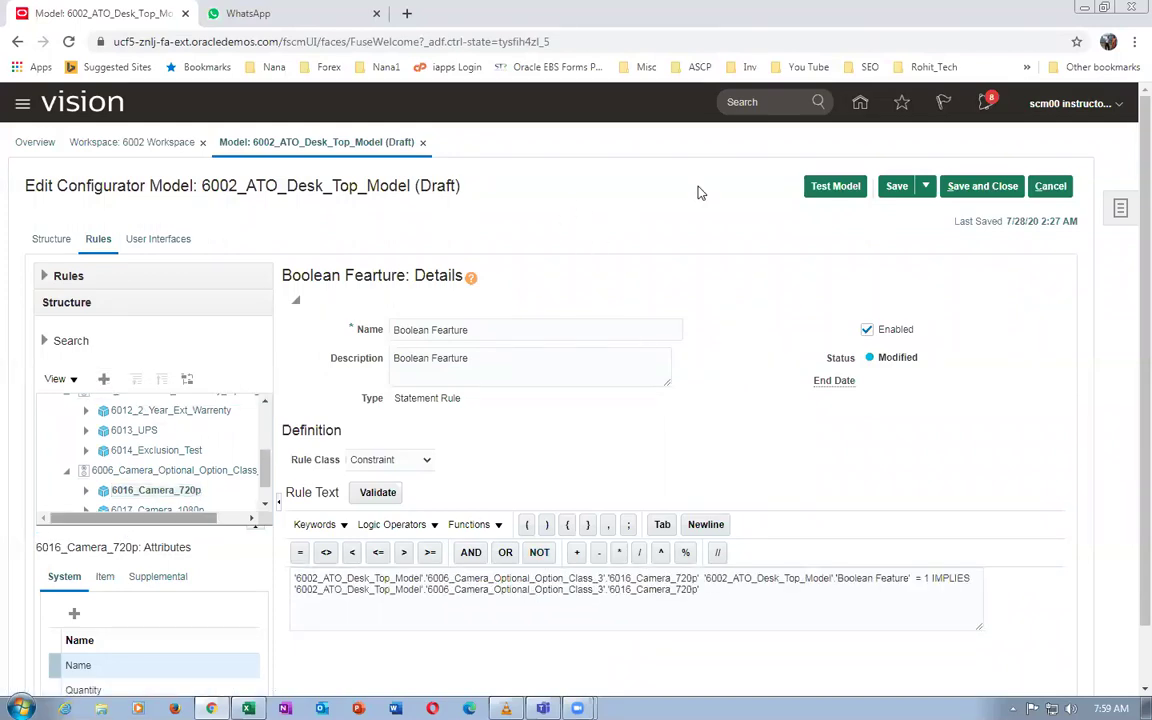
Save the model and validate the Boolean Fearture rule, closing the validation message
left_click(895, 186)
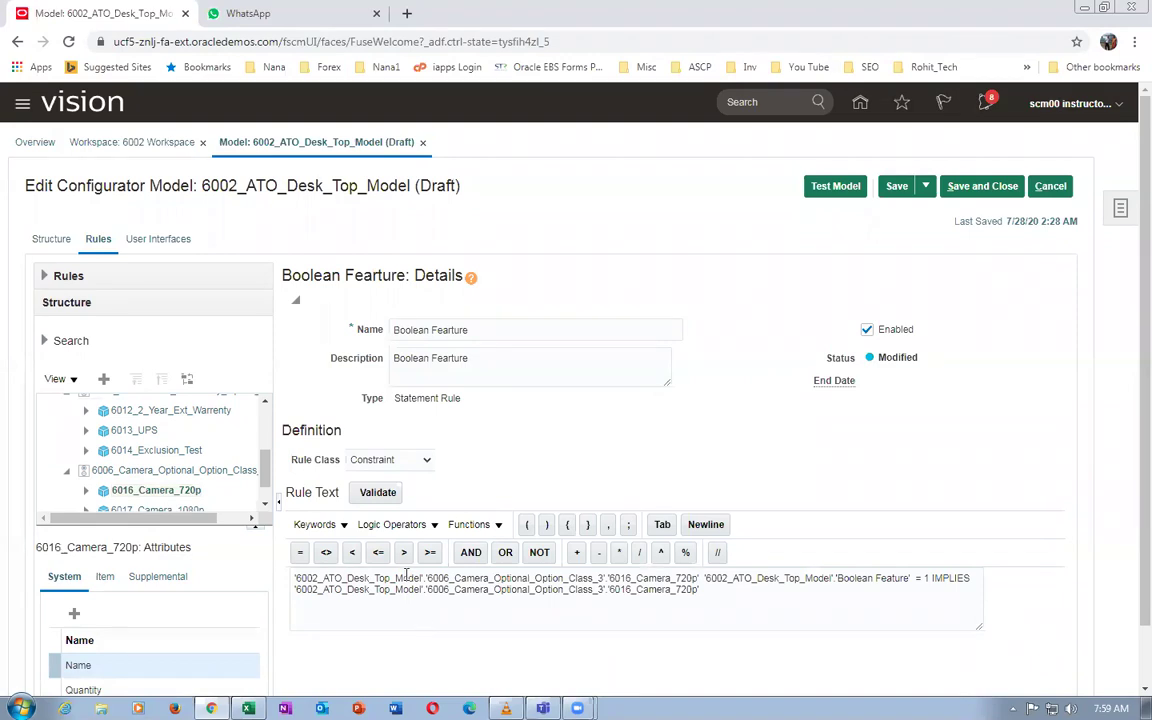
left_click(378, 492)
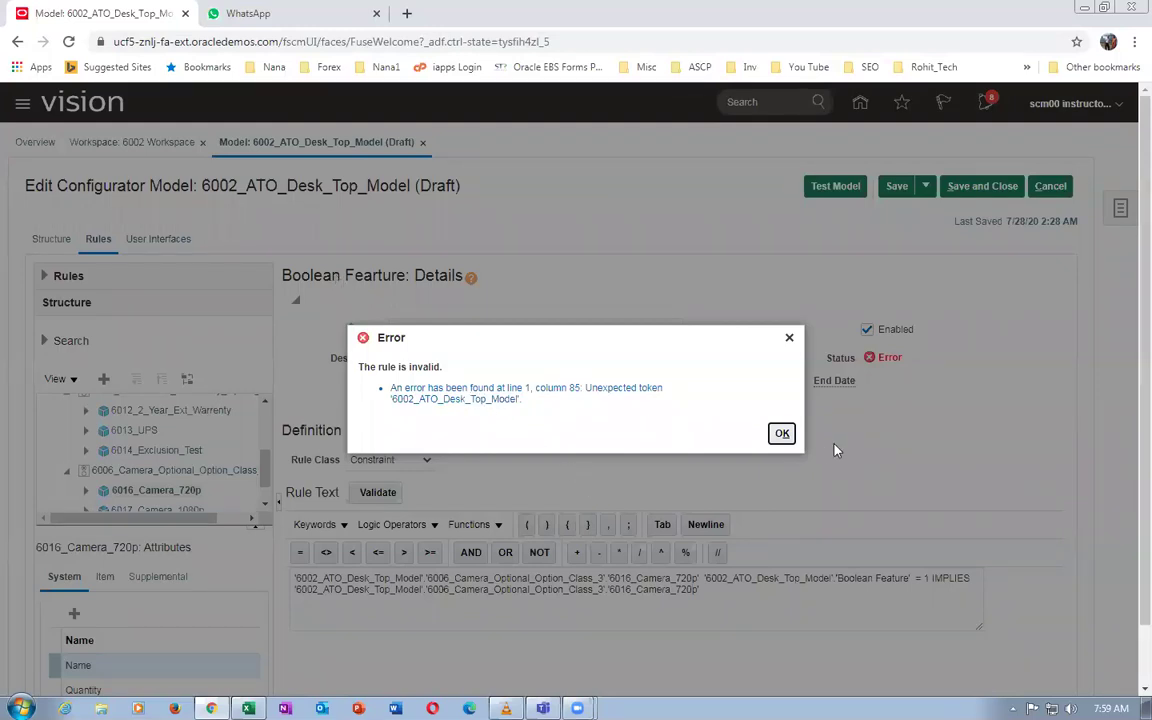
left_click(780, 434)
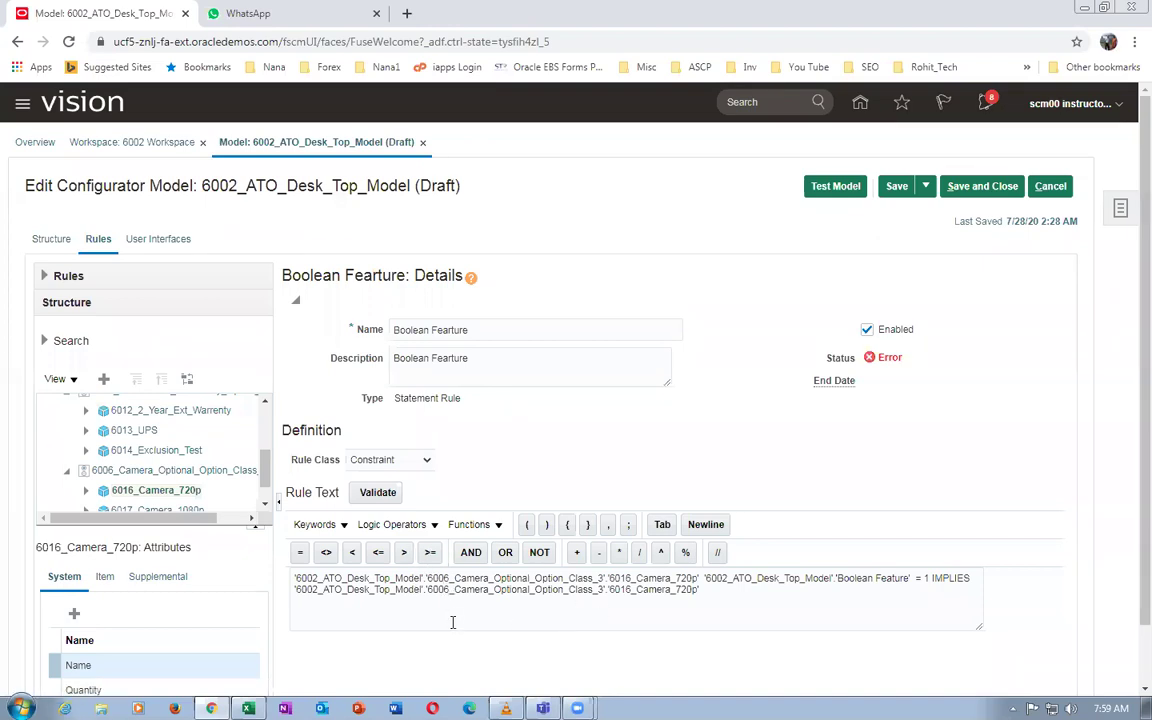
Clear the rule text and rebuild its condition from the Boolean Feature node as '6002_ATO_Desk_Top_Model'.'Boolean Feature' = 1 IMPLIES
key("ctrl+a")
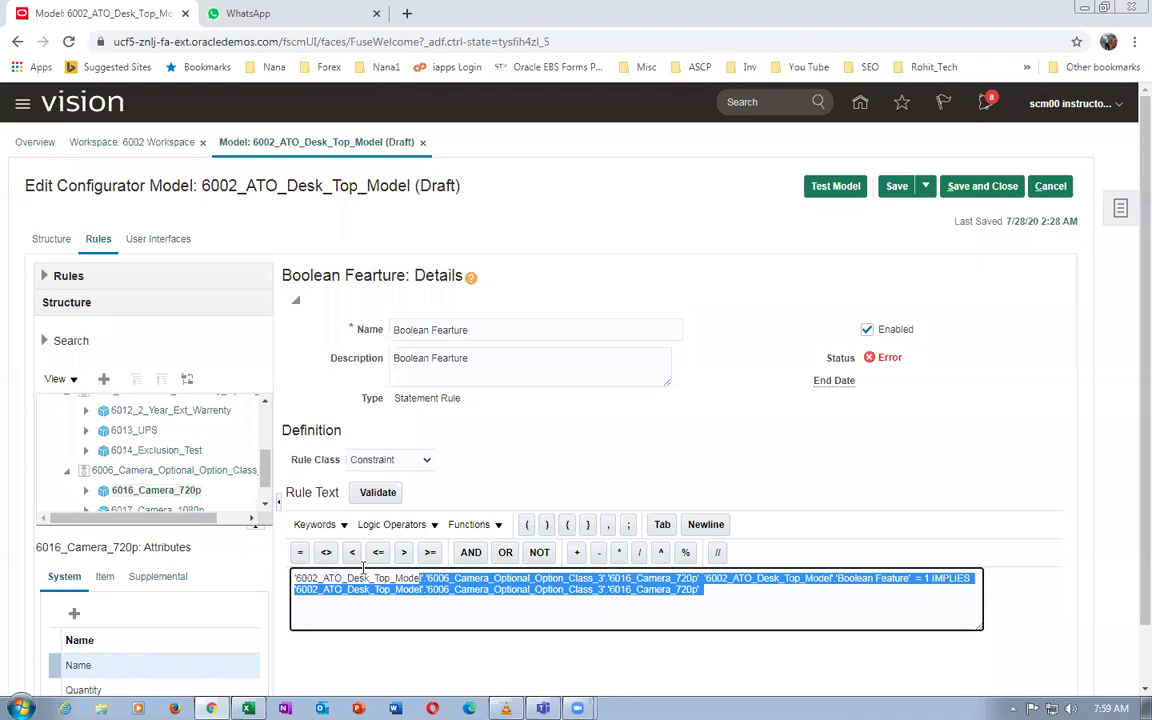
key("BackSpace")
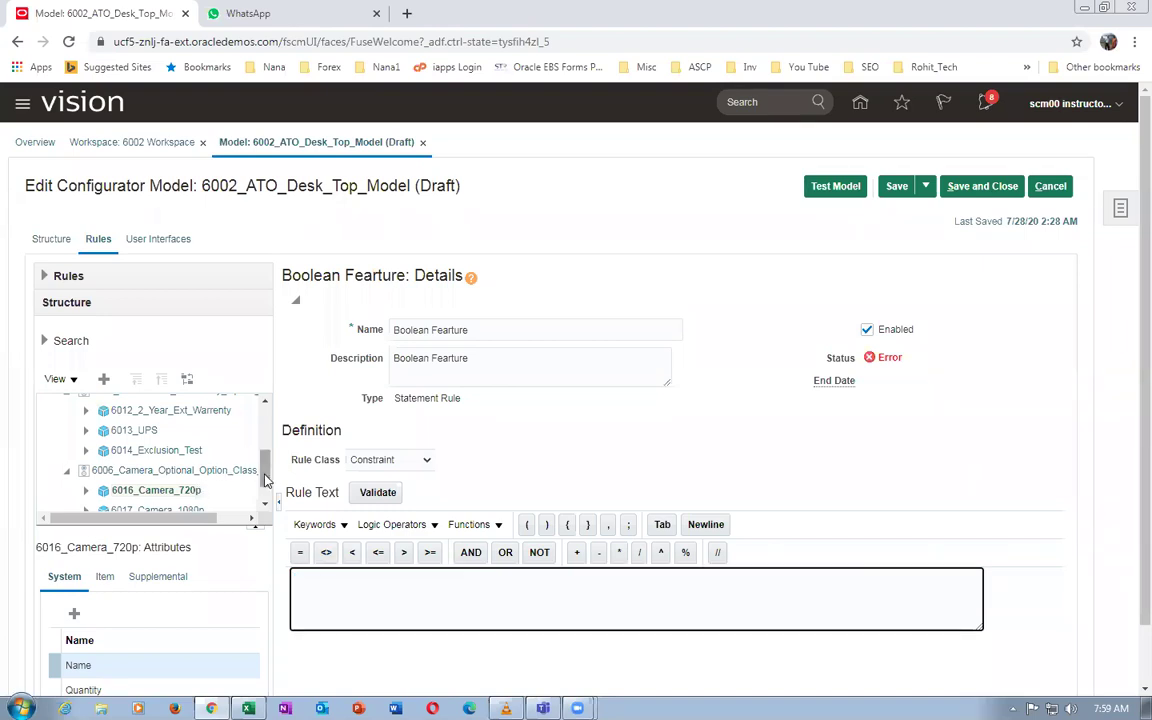
left_click_drag(265, 478, 265, 487)
scroll(264, 470, "up", 1)
scroll(260, 480, "down", 1)
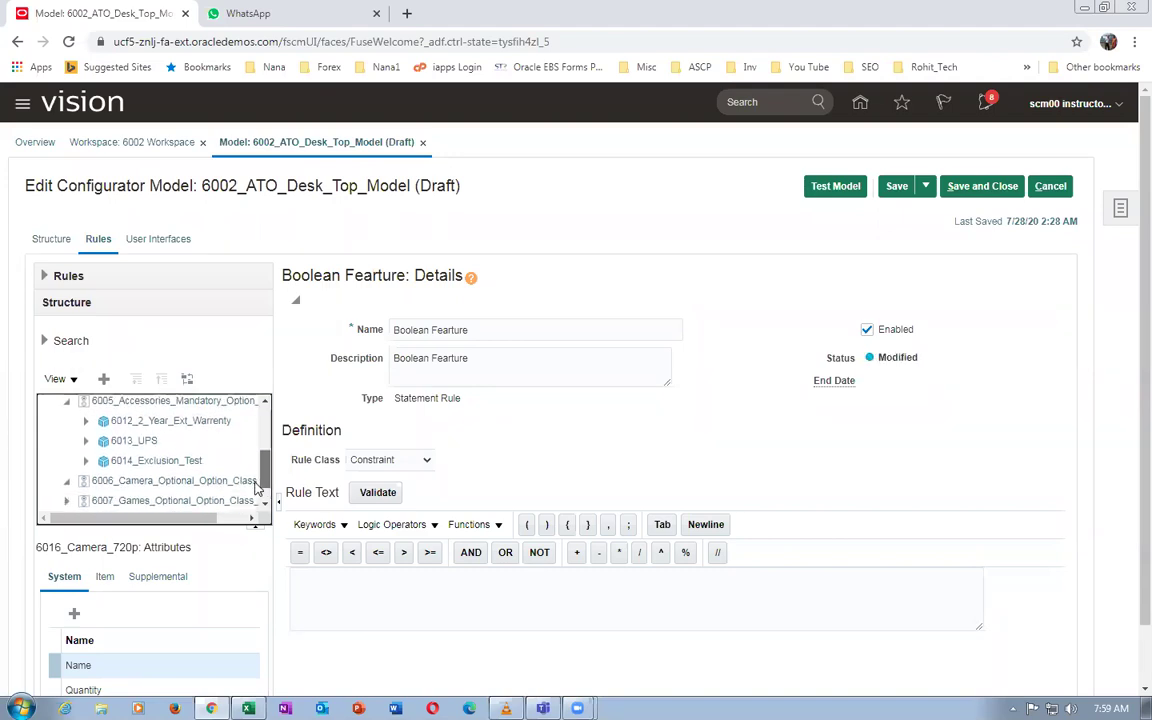
scroll(249, 462, "up", 2)
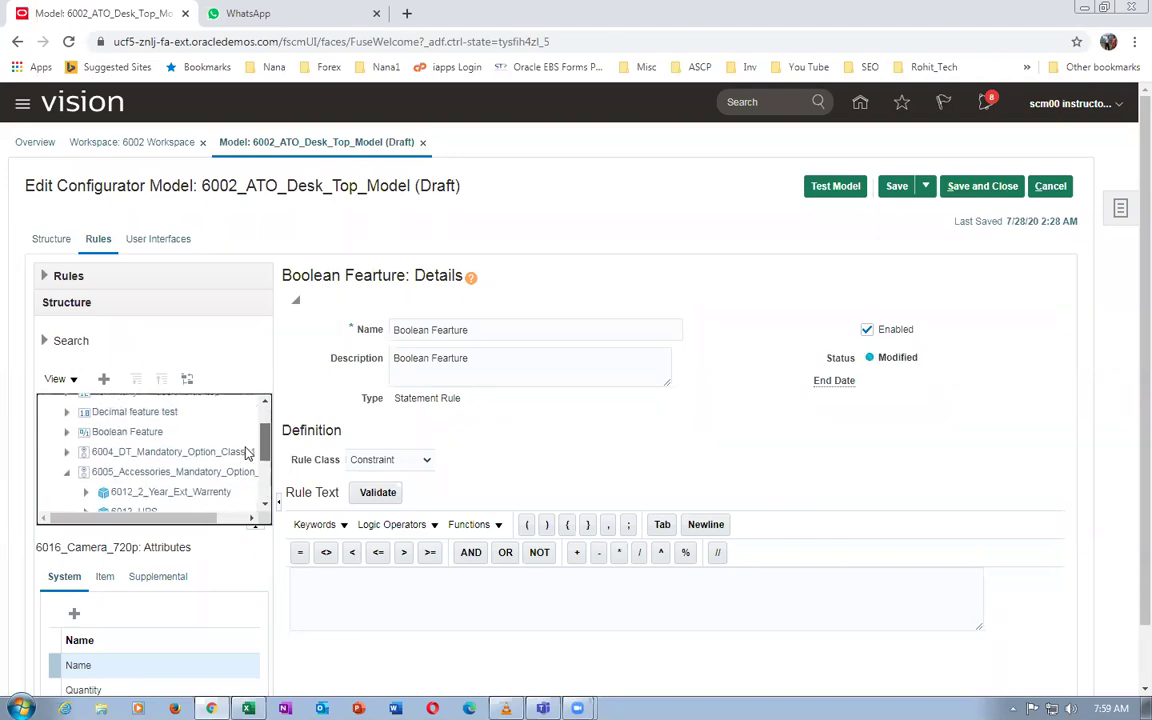
left_click(131, 432)
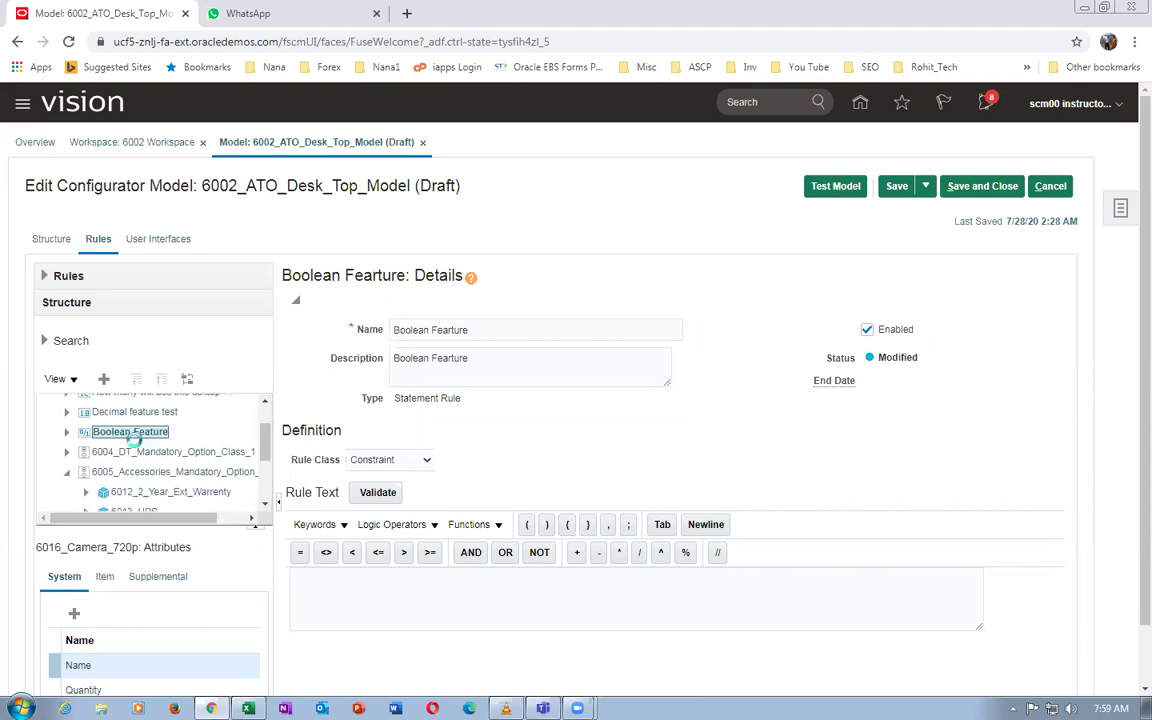
left_click(390, 598)
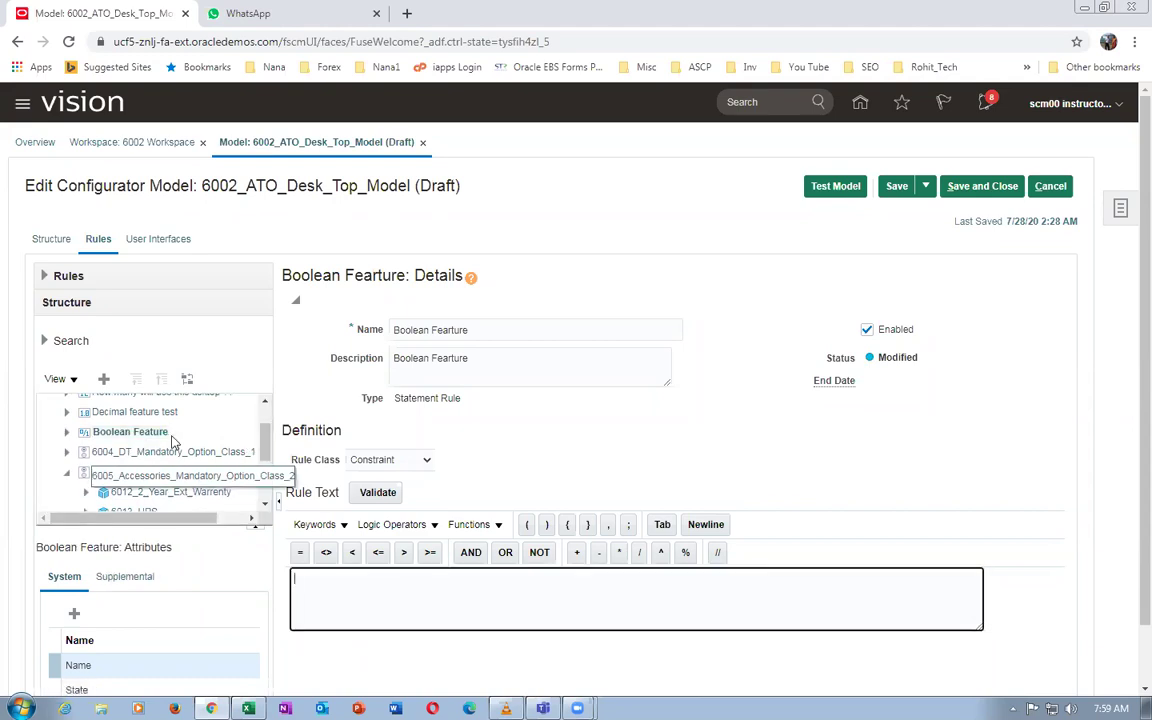
left_click(104, 378)
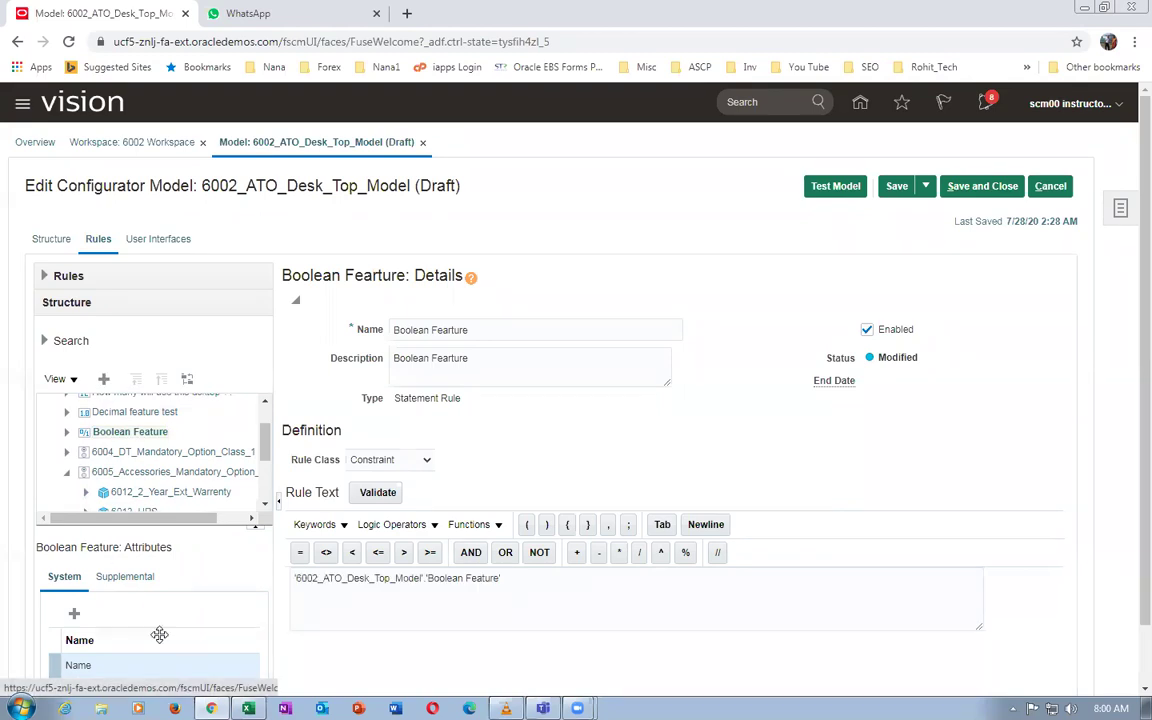
left_click(516, 582)
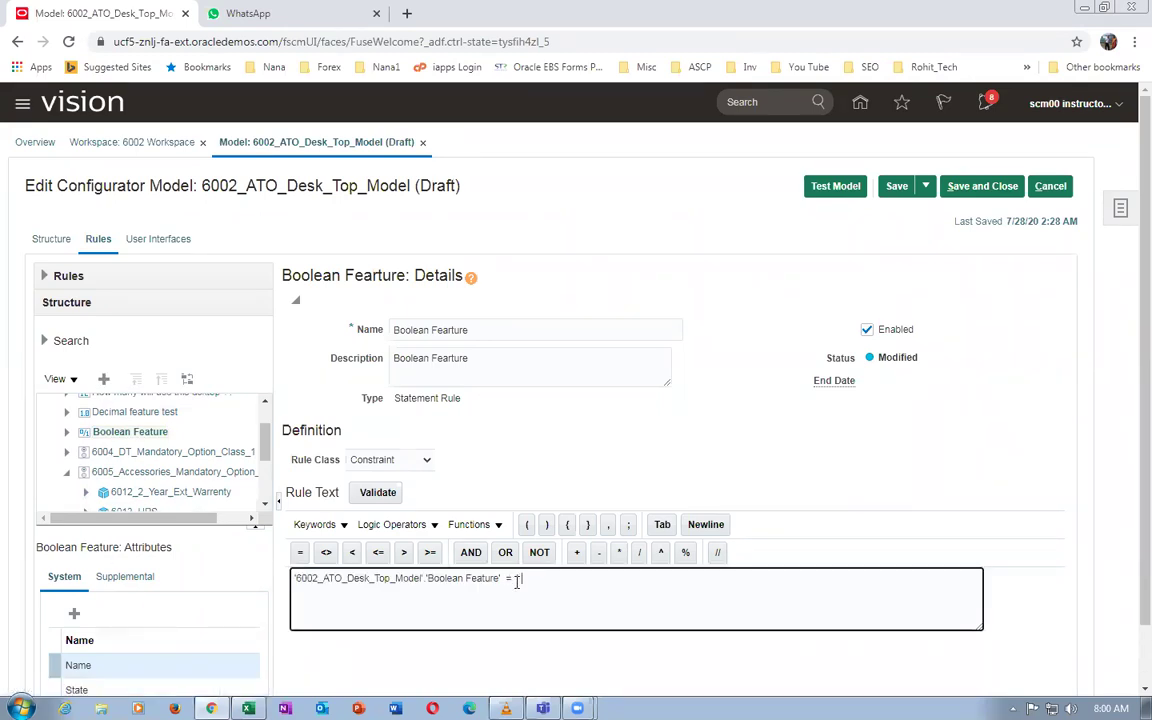
left_click(412, 526)
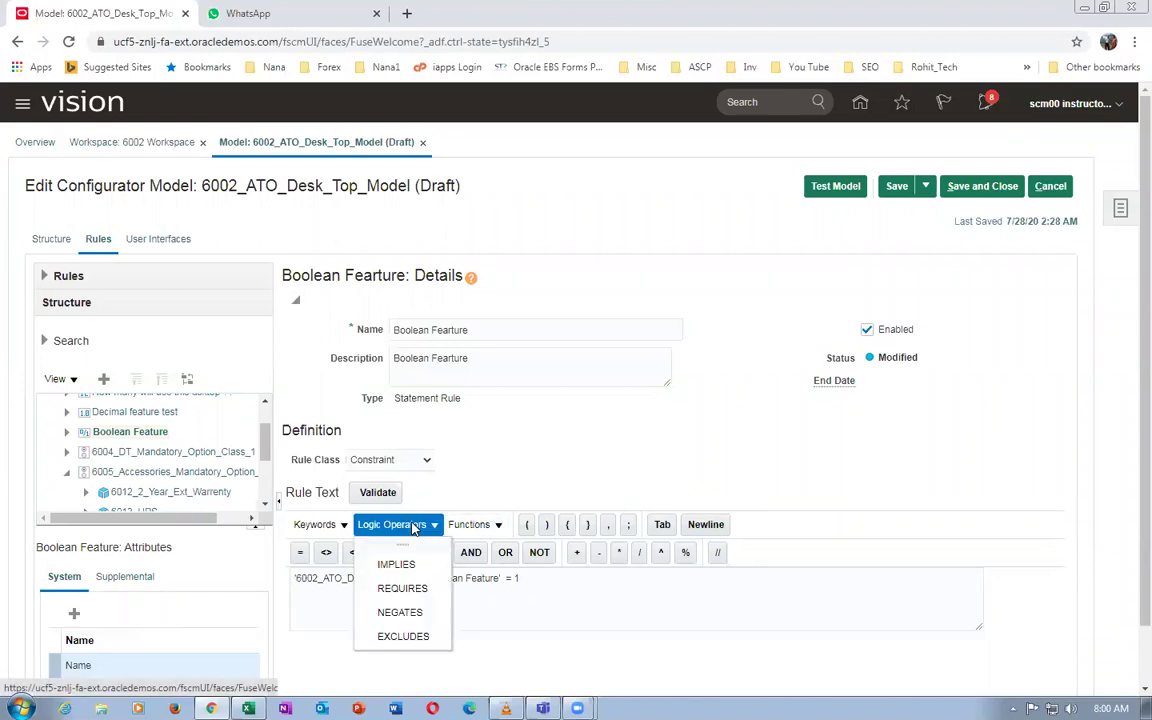
left_click(392, 566)
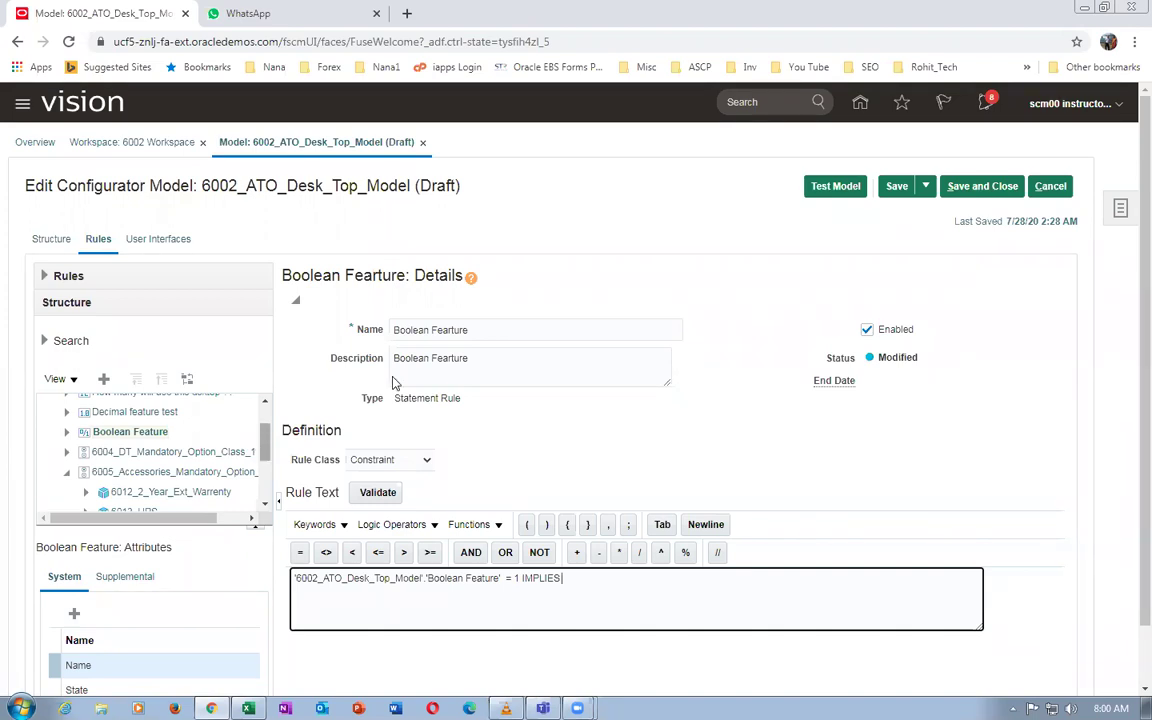
Try to expand the 6006_Camera_Optional_Option_Class_3 node in the structure, and save and close the model
left_click_drag(265, 450, 250, 490)
left_click(66, 481)
left_click(265, 477)
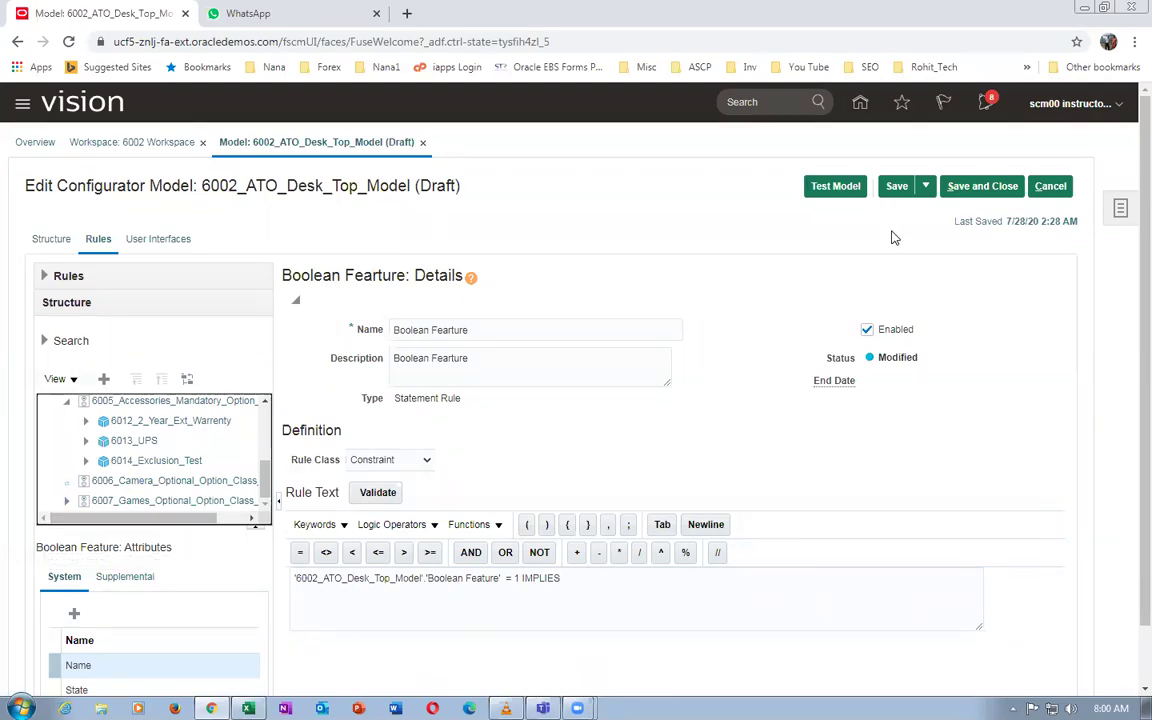
left_click(897, 186)
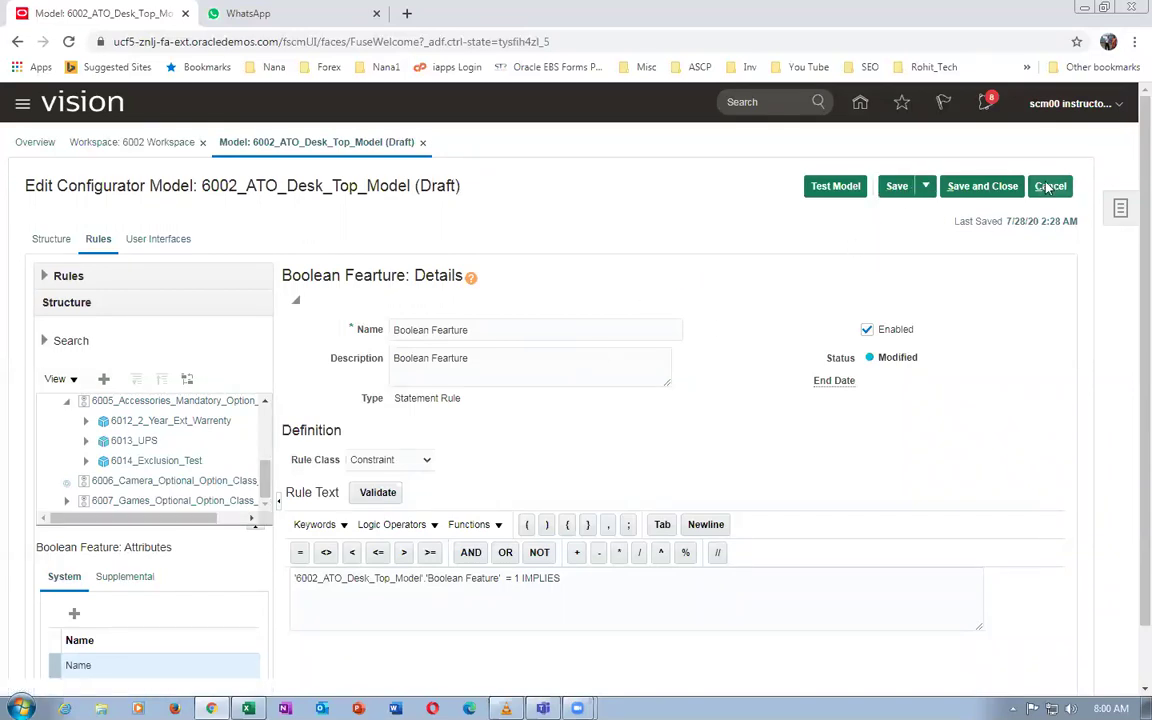
left_click(983, 186)
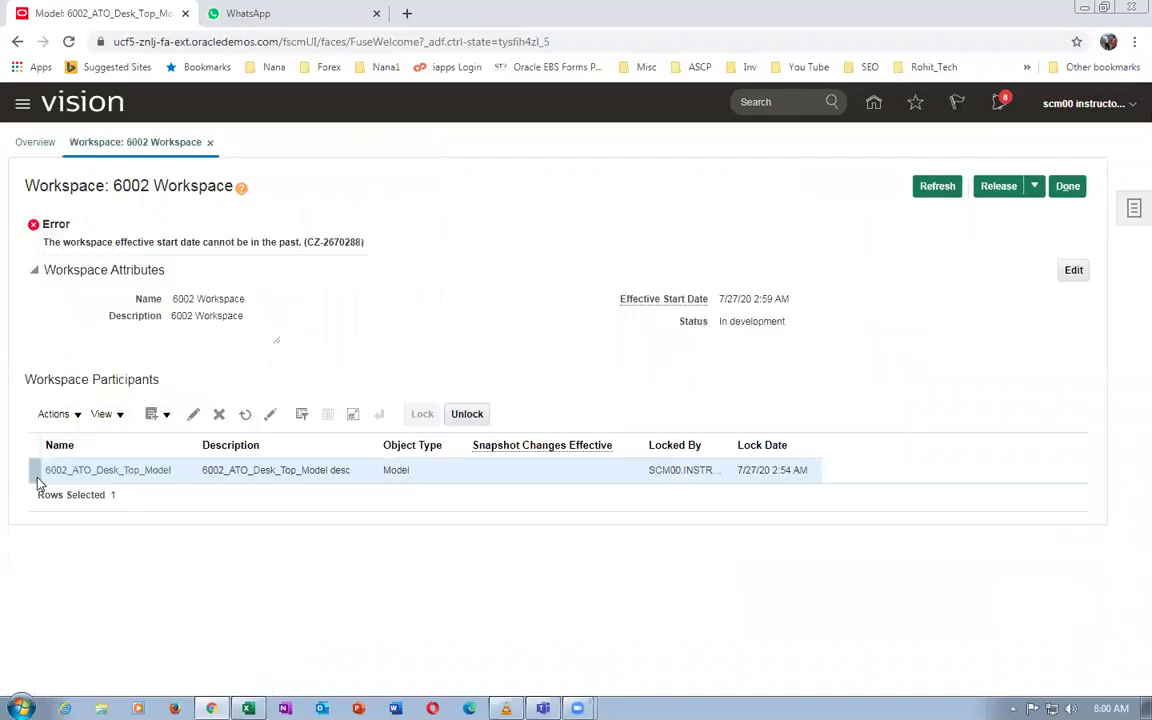
Reopen 6002_ATO_Desk_Top_Model from the workspace and open the Boolean Fearture rule in the Desktop rule folder
left_click(121, 470)
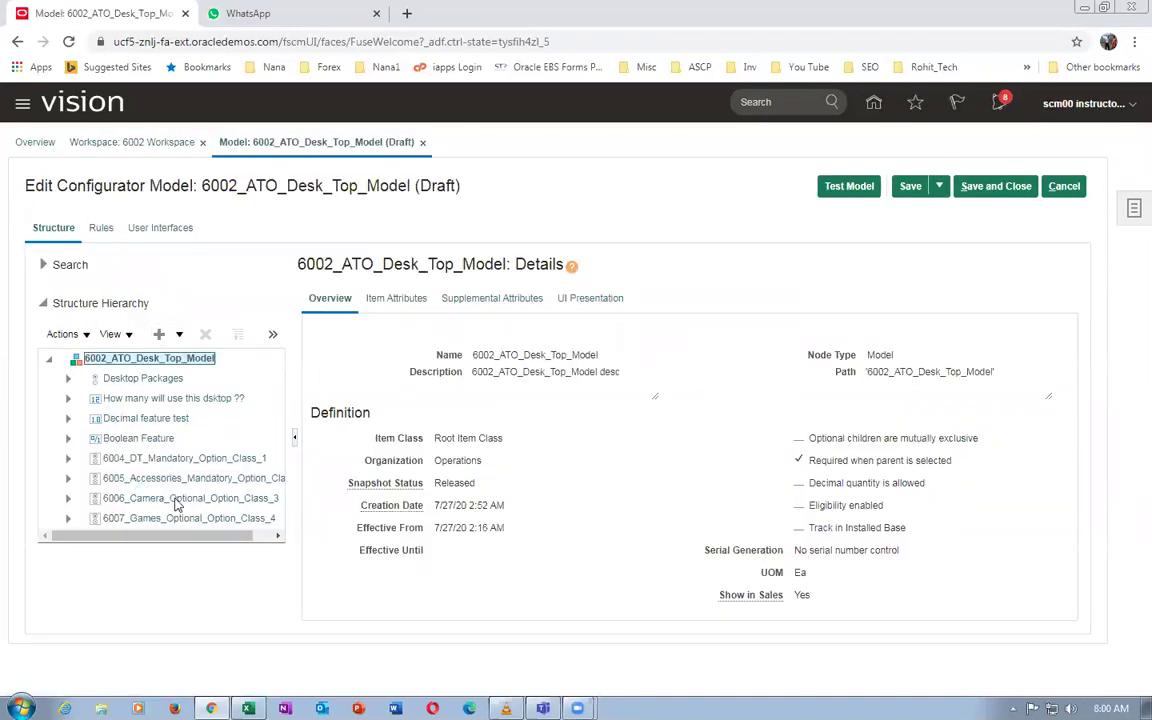
left_click(101, 227)
left_click(64, 337)
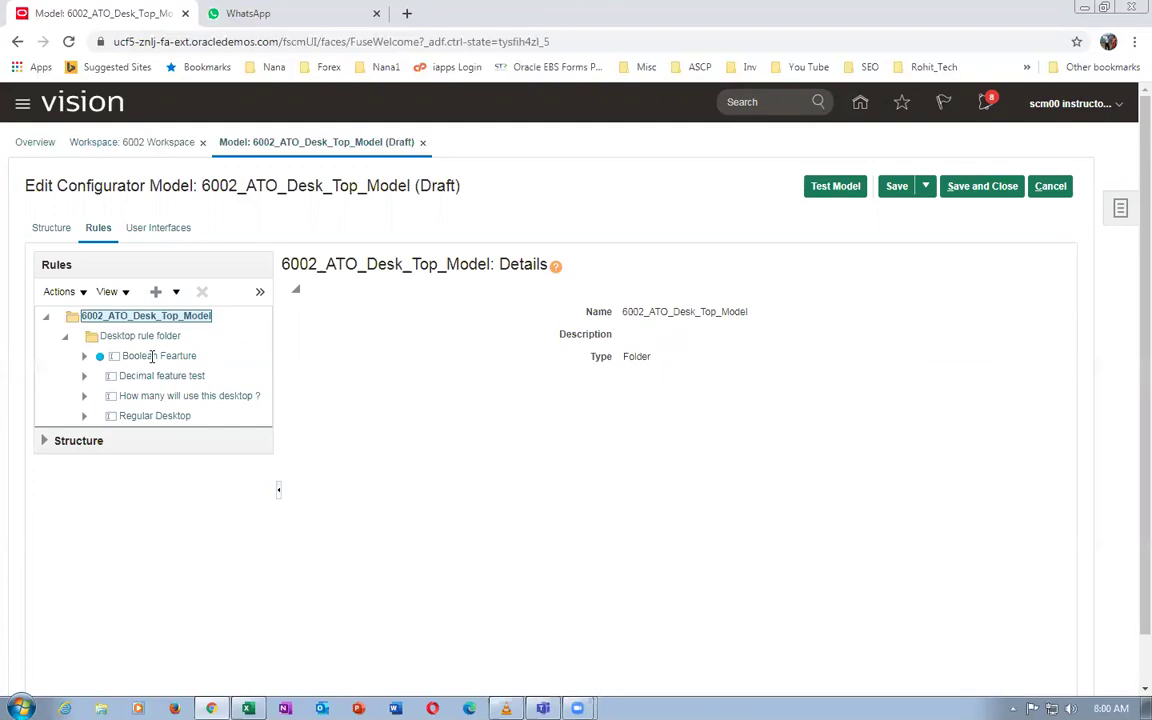
left_click(150, 356)
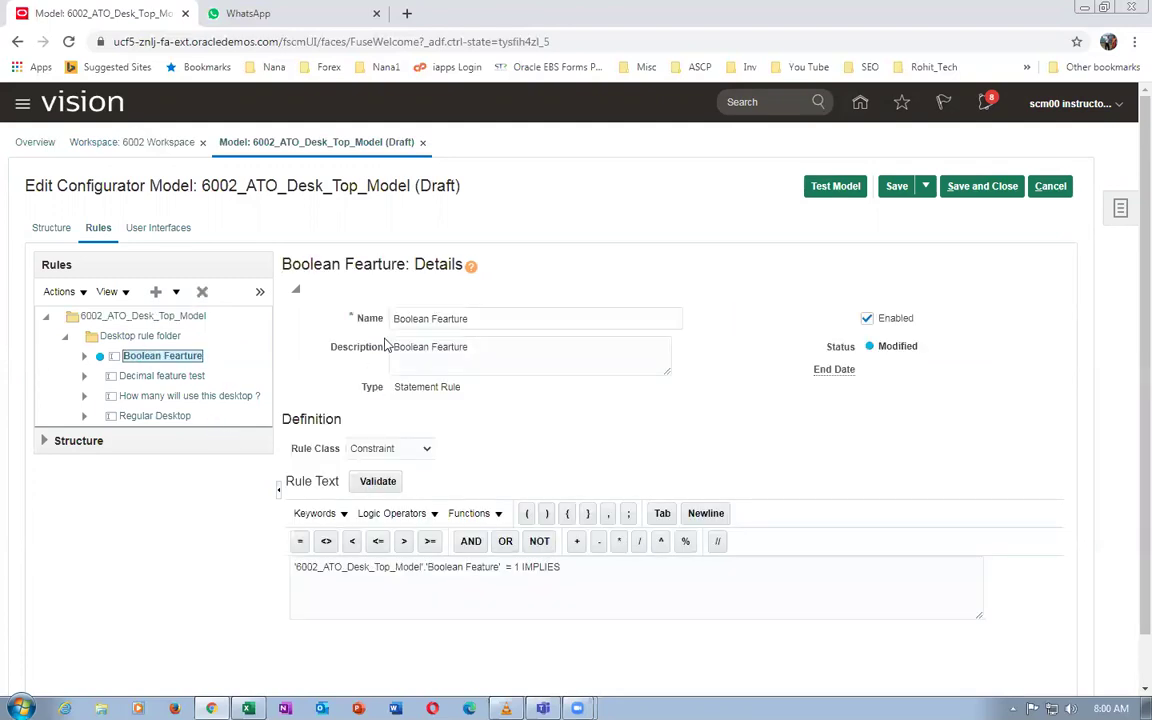
Complete the rule by inserting 6016_Camera_720p from 6006_Camera_Optional_Option_Class_3 after IMPLIES in the rule text
left_click(40, 440)
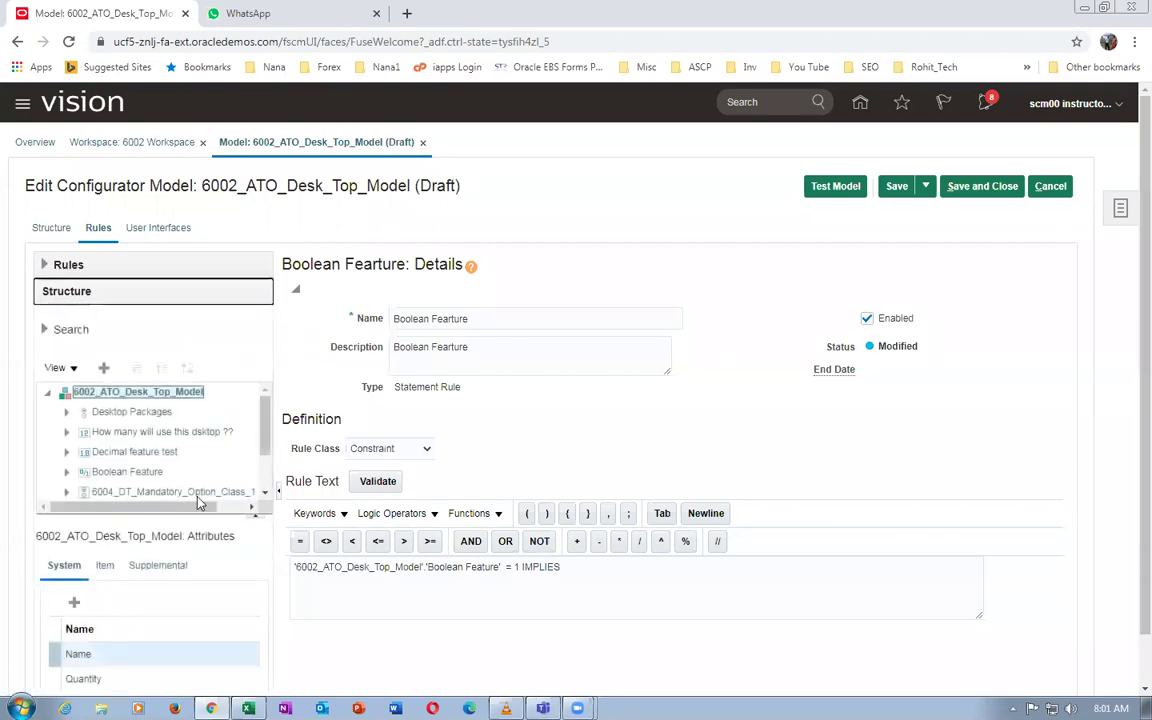
left_click_drag(264, 448, 266, 478)
left_click(67, 470)
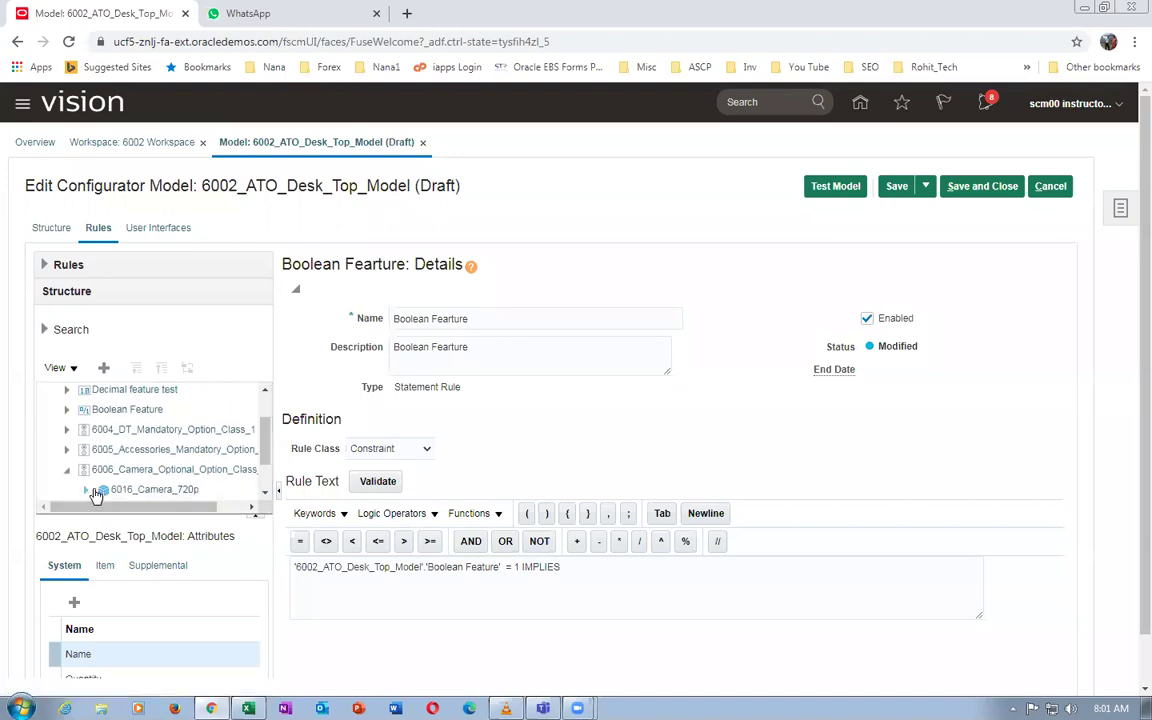
left_click_drag(266, 445, 270, 484)
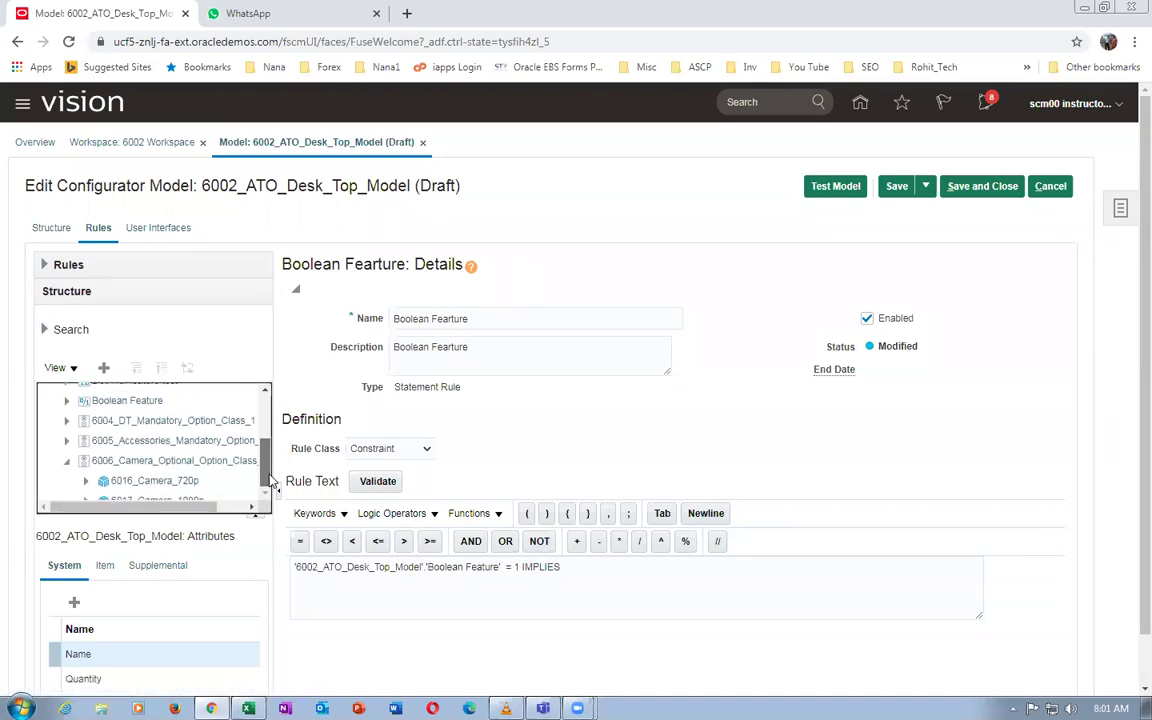
scroll(160, 440, "down", 1)
left_click(160, 450)
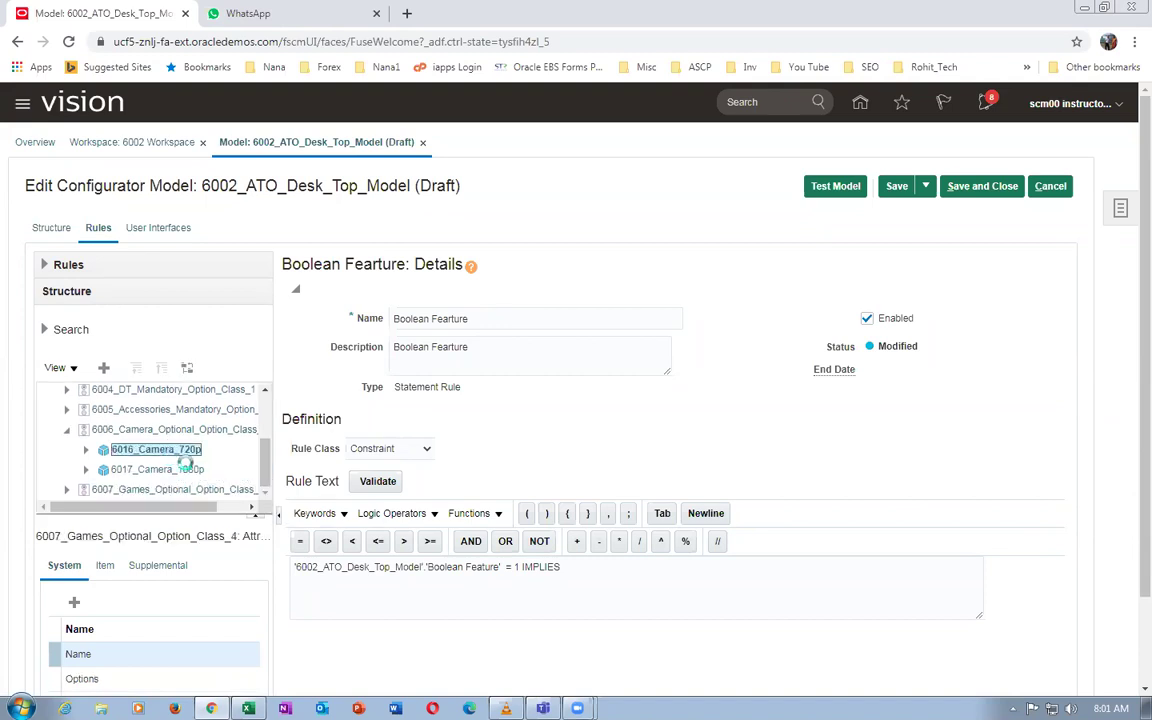
left_click(584, 569)
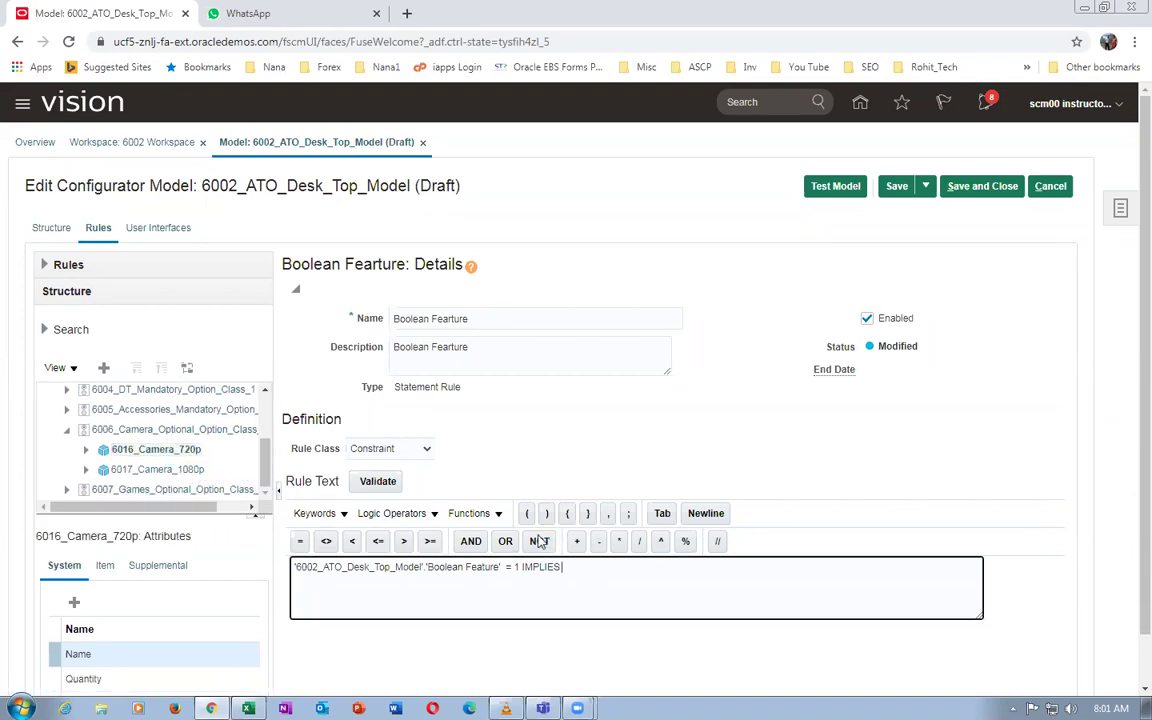
left_click(103, 368)
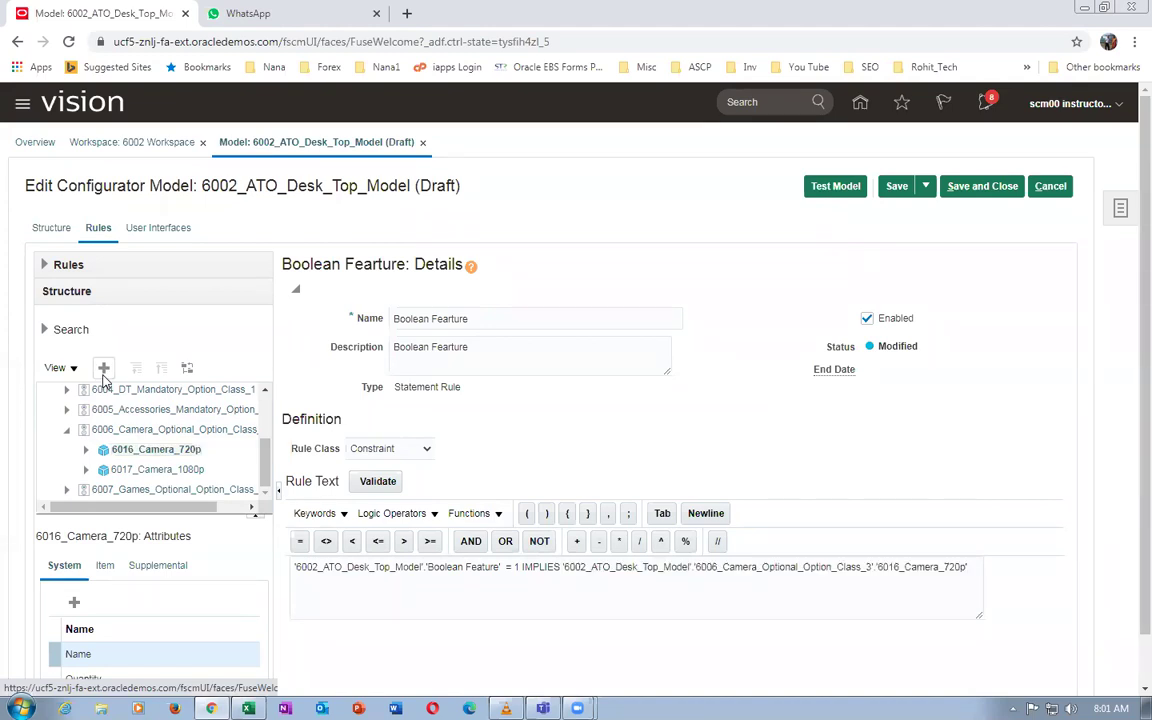
Save the model and validate the completed Boolean Fearture rule, dismissing the validation result
left_click(890, 186)
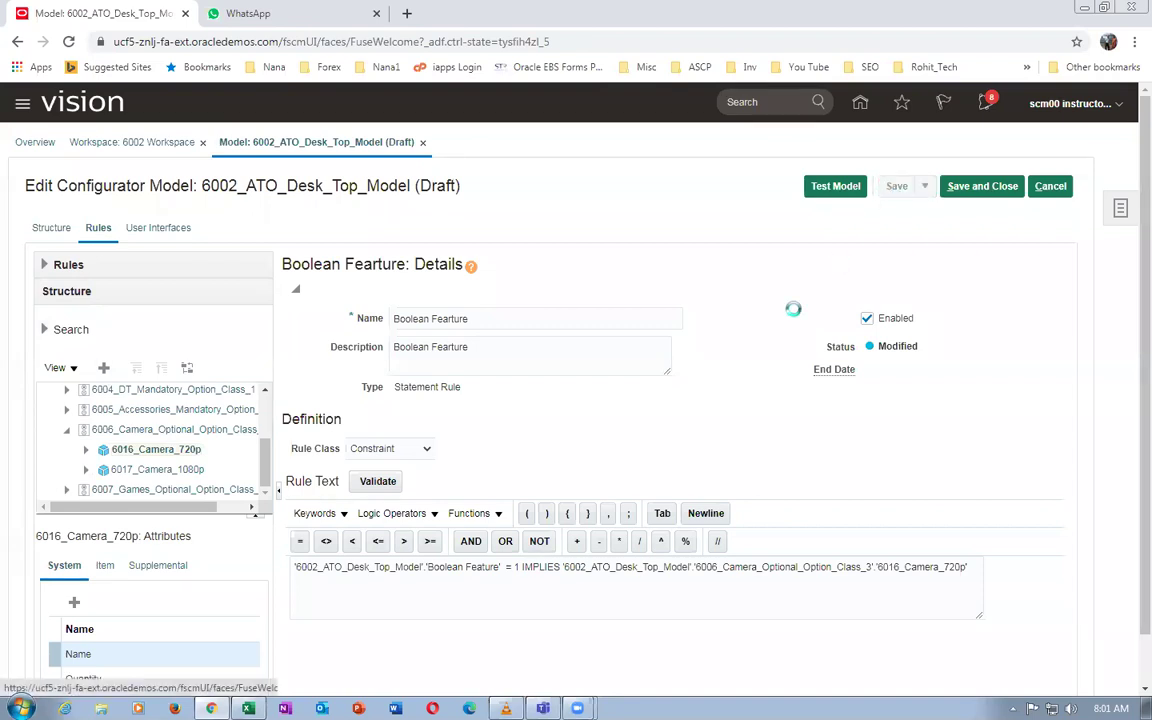
left_click(380, 494)
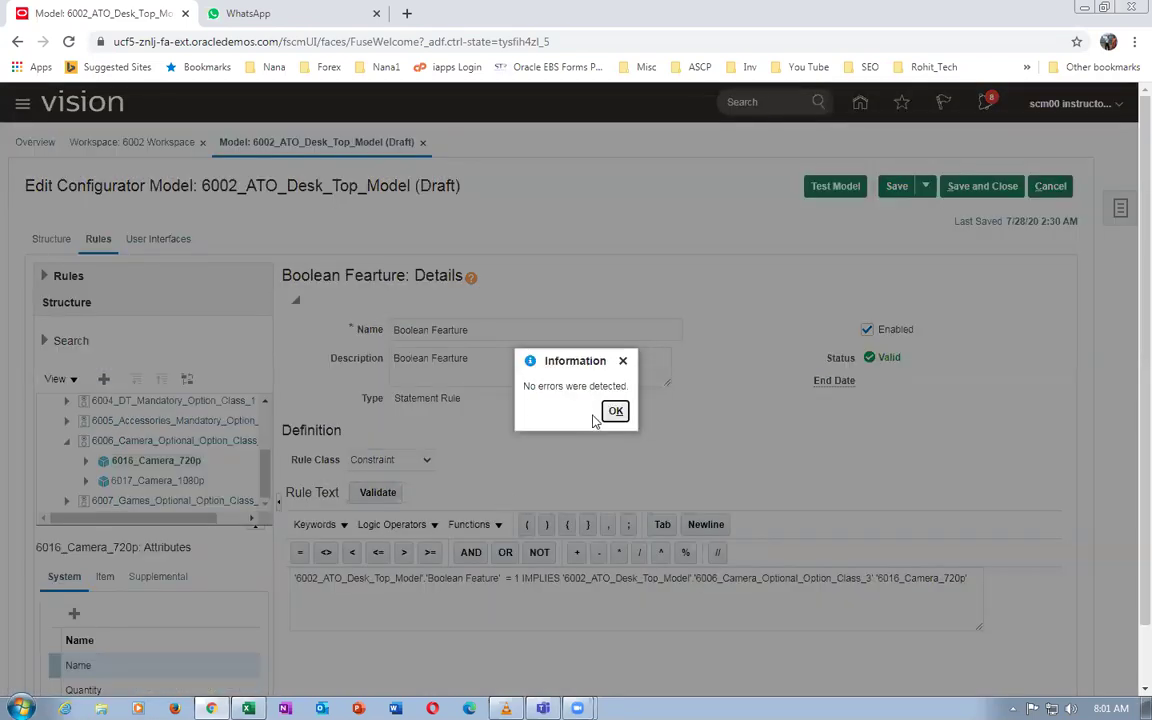
left_click(614, 411)
Start a test of the model with pricing enabled and Corporate Pricing Strategy Group 1, saving the changes before testing
left_click(838, 187)
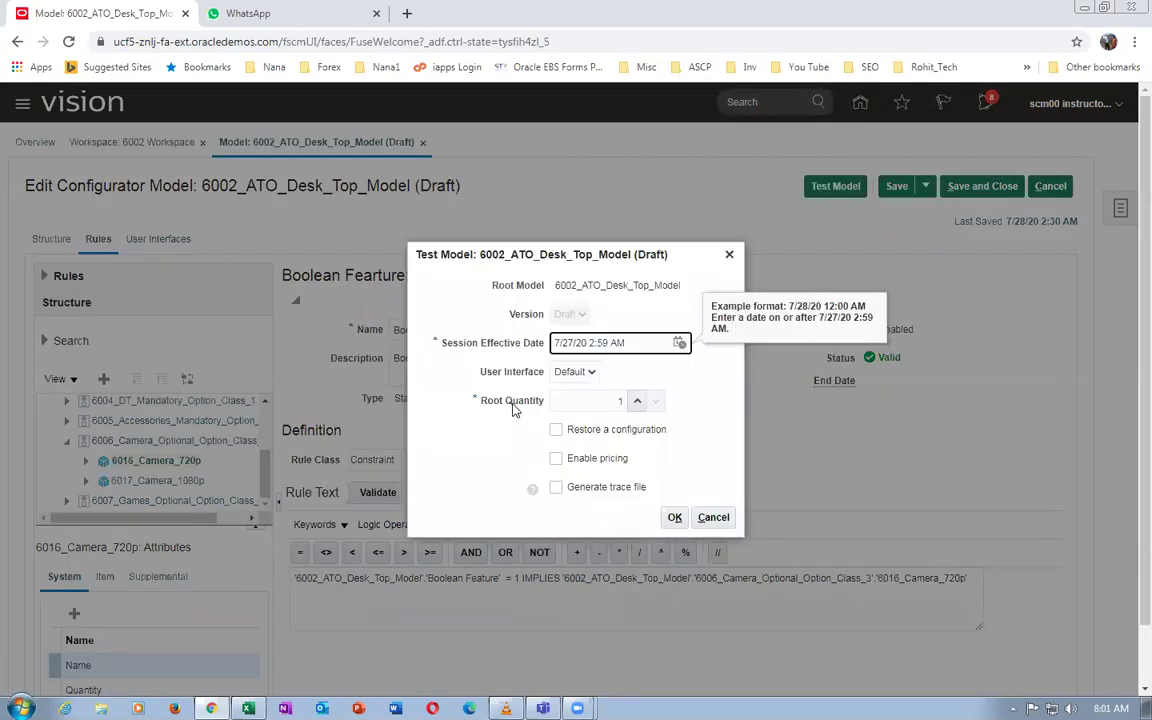
left_click(556, 458)
left_click(555, 470)
type("Corp")
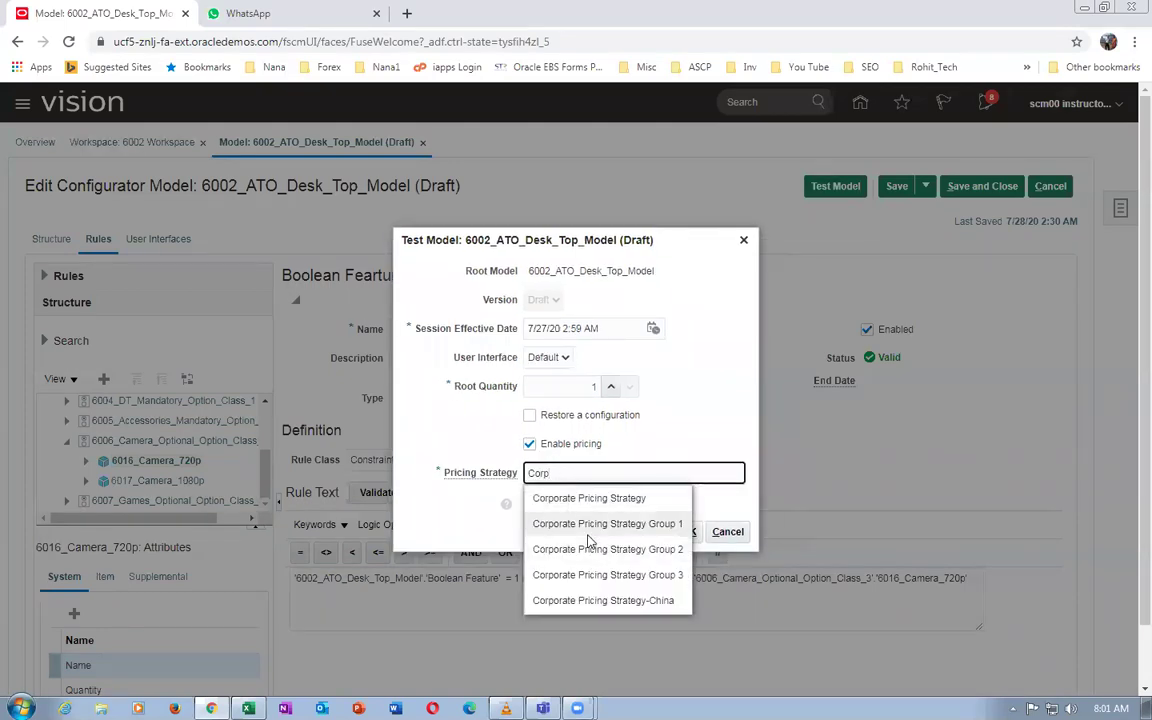
left_click(590, 530)
left_click(688, 531)
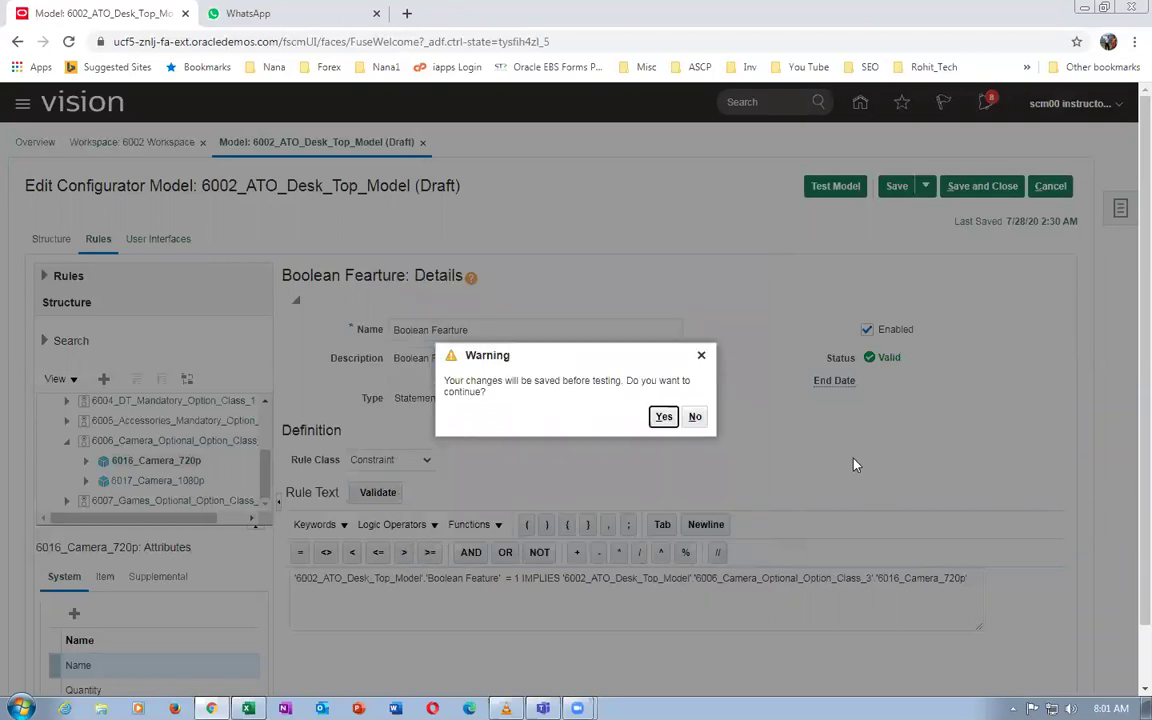
left_click(663, 416)
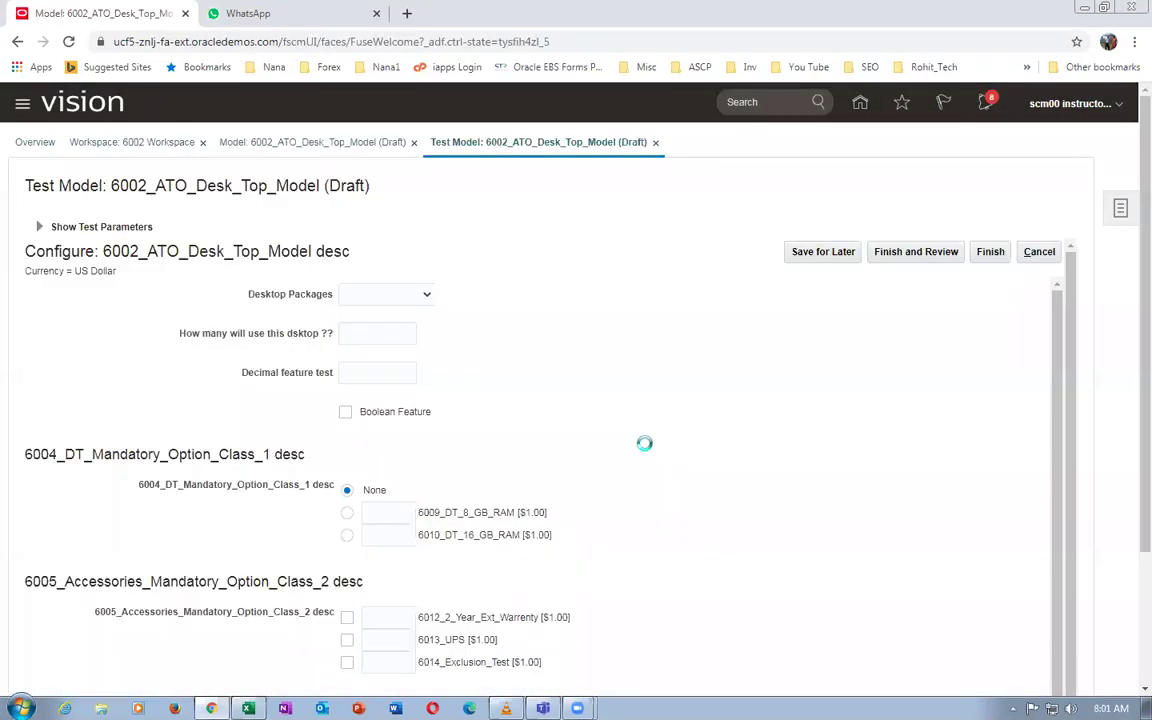
Select and clear Boolean Feature to test its effect on the 6006 camera options, and cancel the test without saving
scroll(643, 450, "down", 1)
scroll(643, 452, "down", 1)
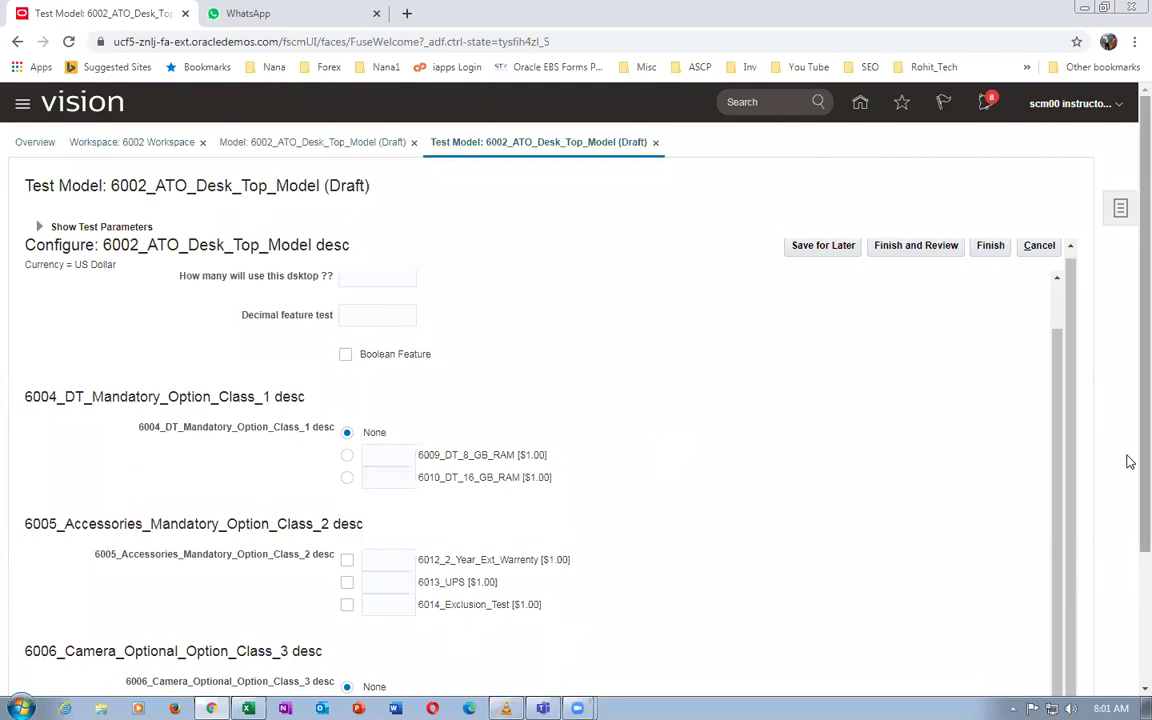
left_click_drag(1128, 461, 1127, 551)
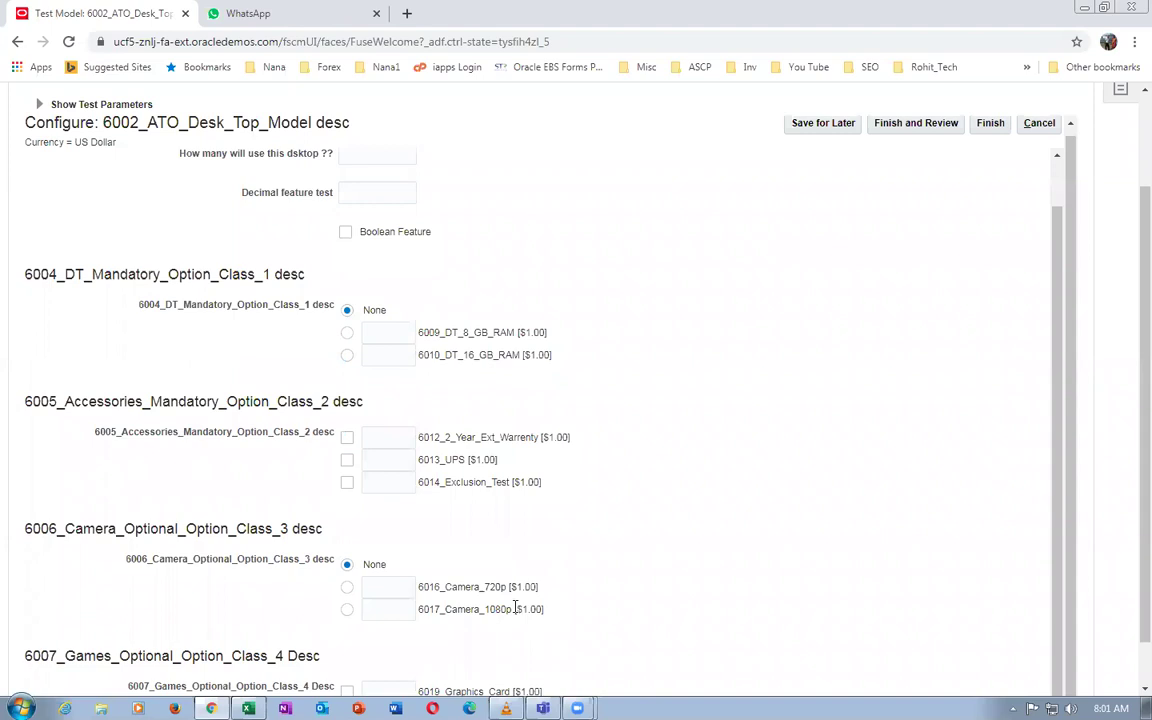
left_click(352, 234)
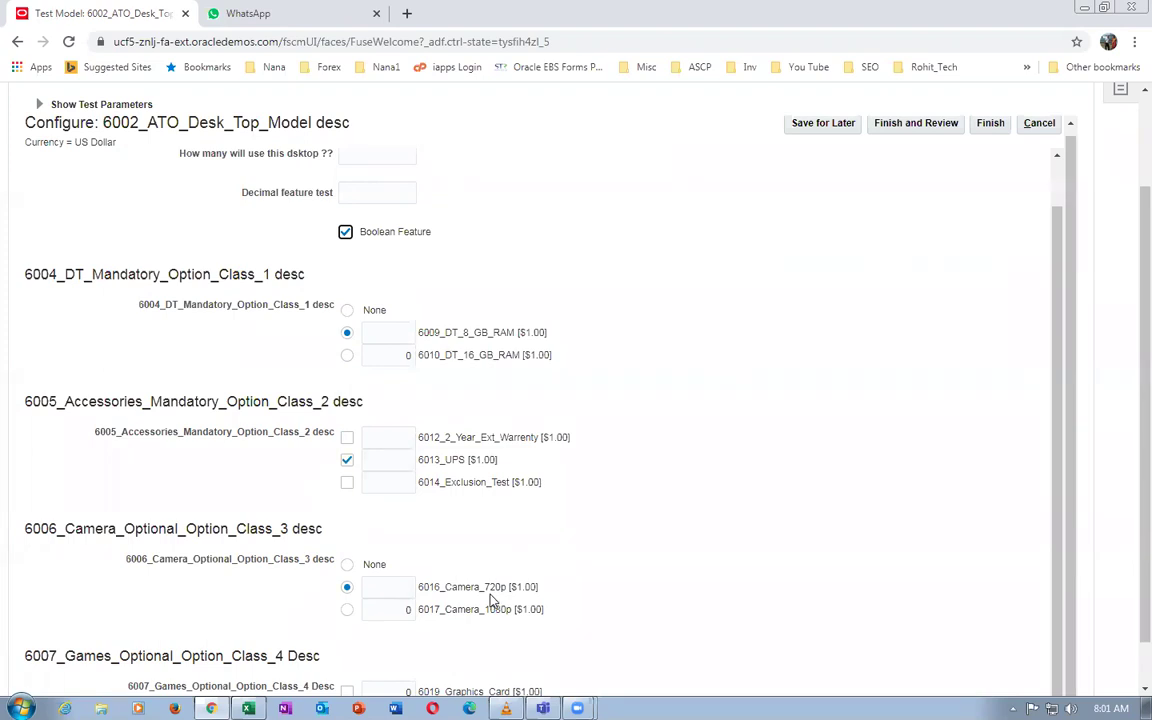
left_click(345, 232)
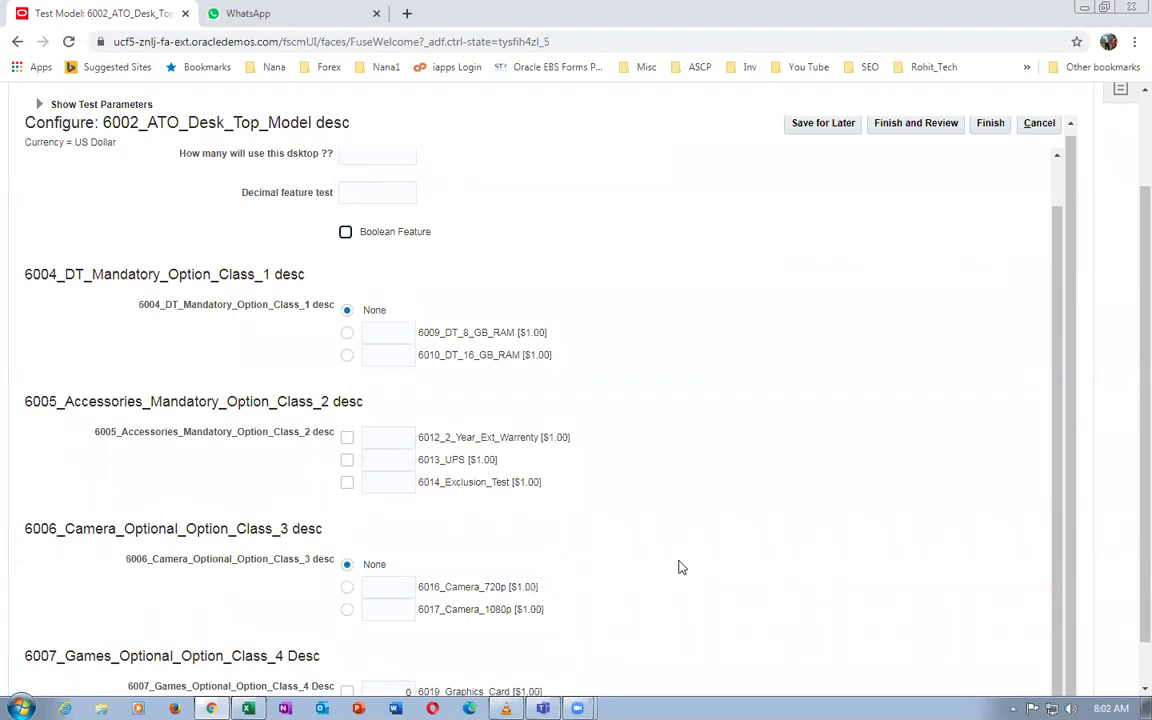
scroll(1130, 462, "up", 1)
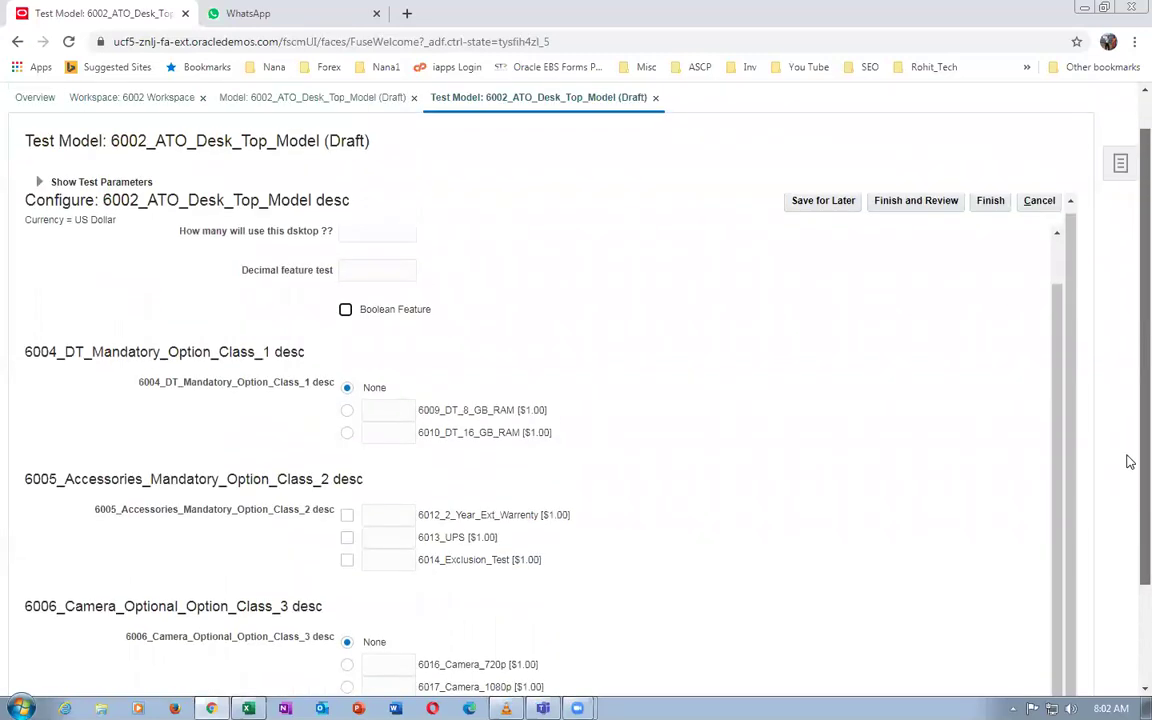
left_click(1036, 201)
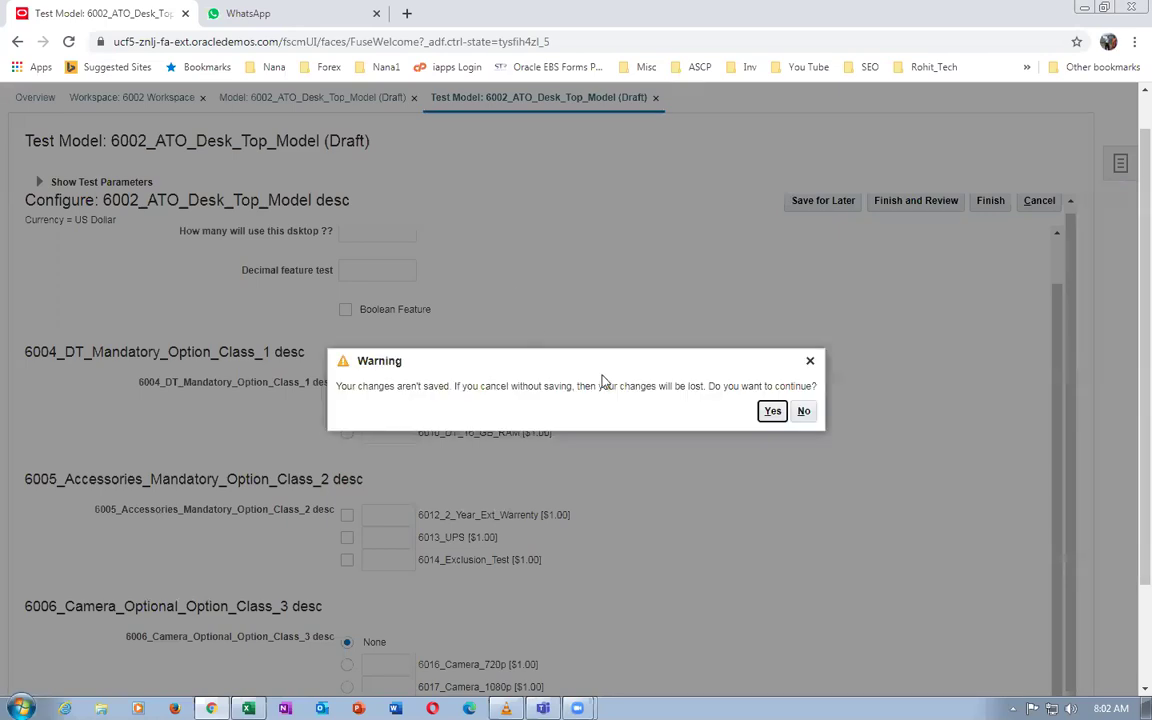
left_click(782, 413)
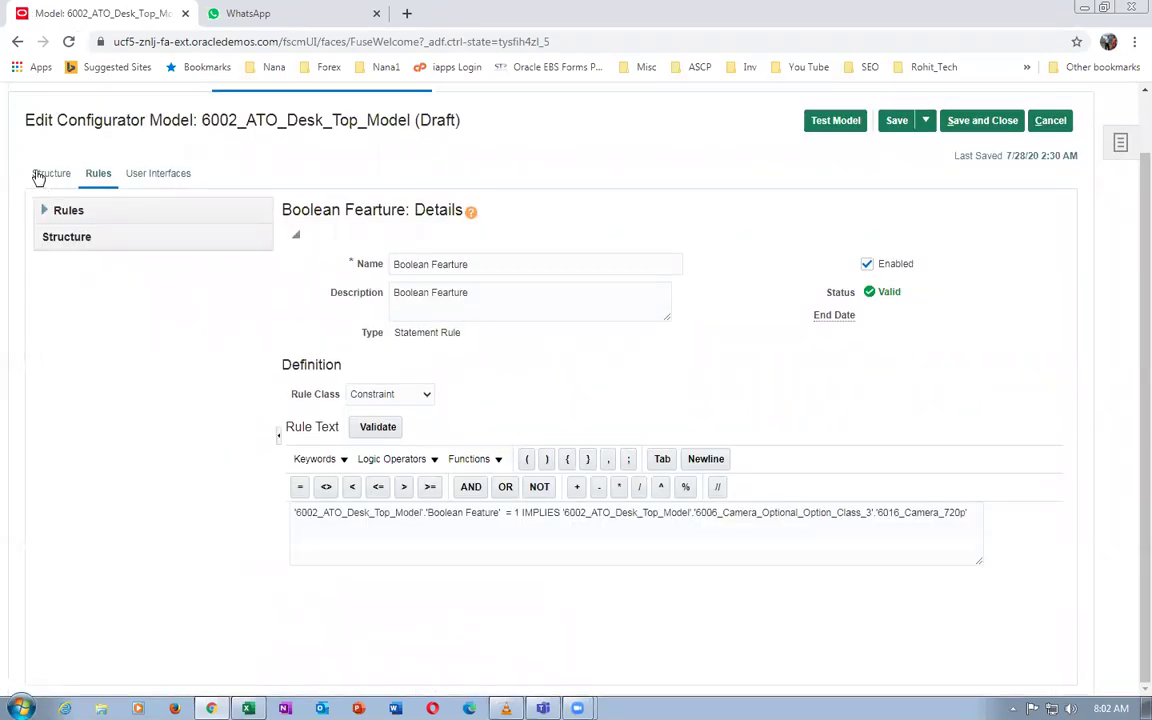
Start creating a text feature named text Feature under 6002_ATO_Desk_Top_Model in the model structure
left_click(52, 238)
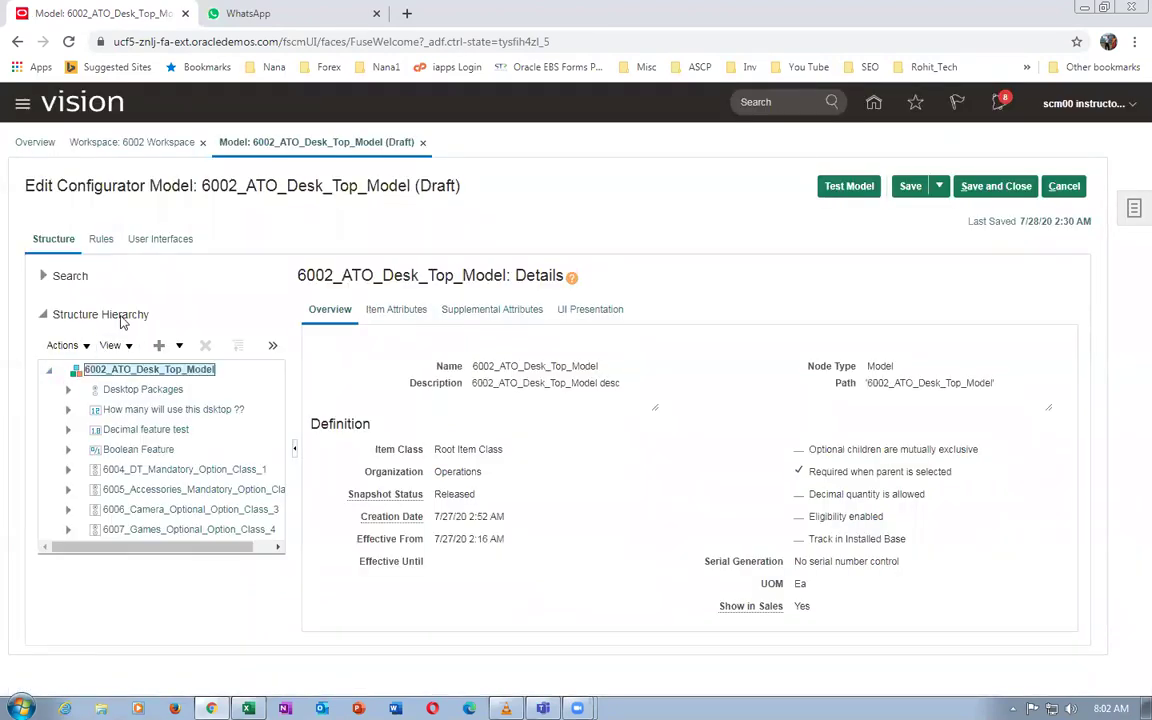
left_click(174, 348)
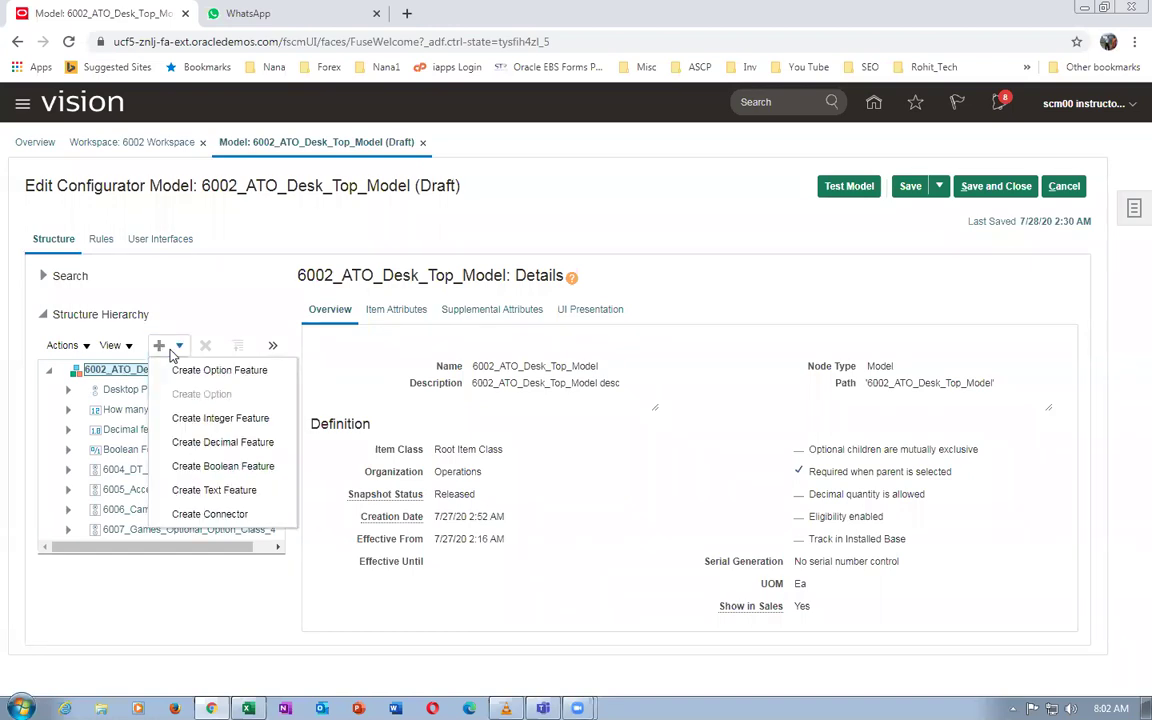
left_click(212, 490)
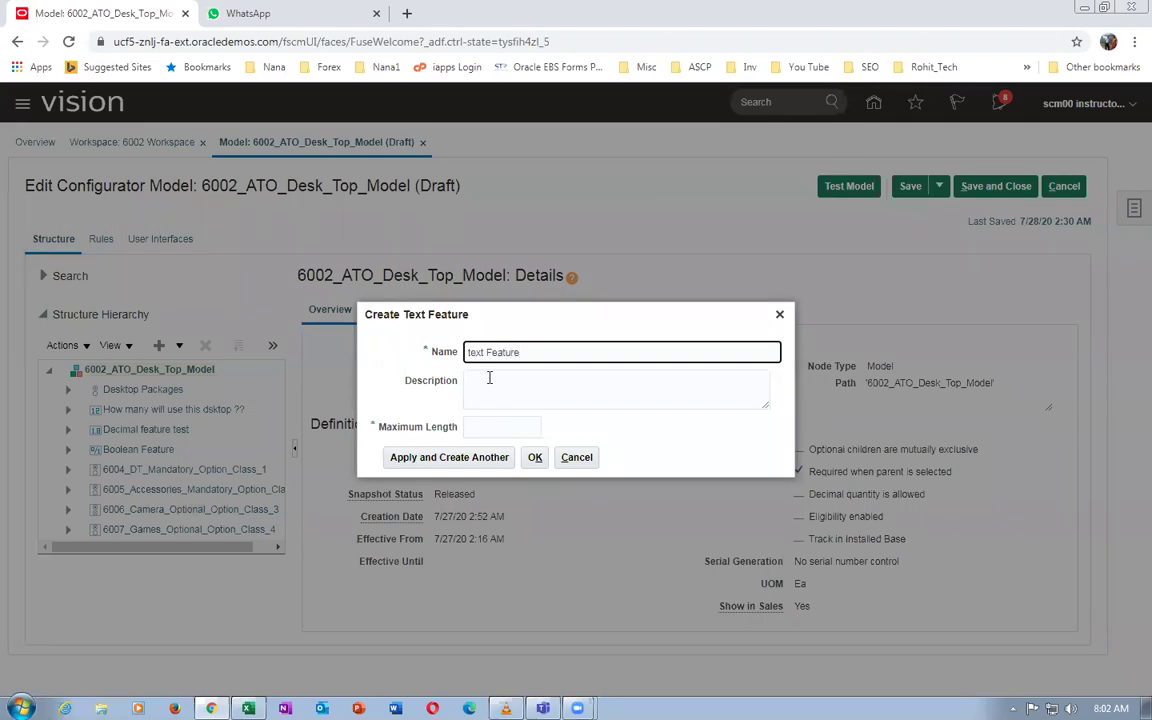
Create a text feature with name and description "Text Feature" and maximum length 15, then save the model
type("T")
left_click(430, 350)
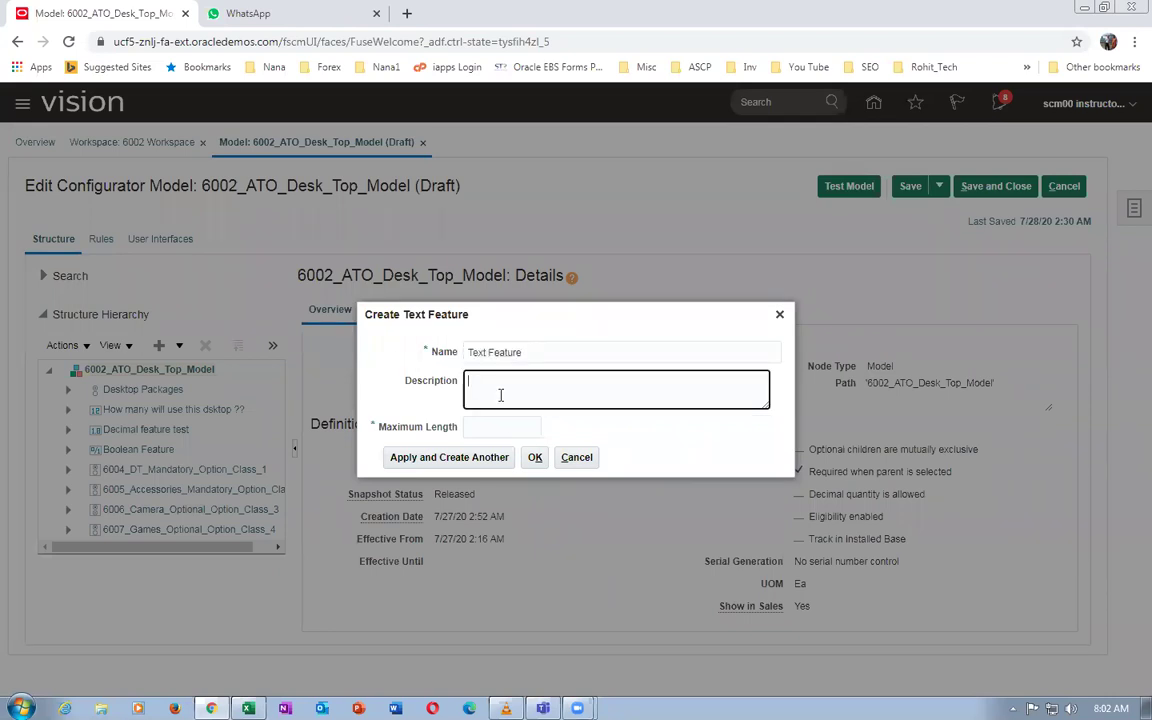
type("Text Feature")
left_click(535, 458)
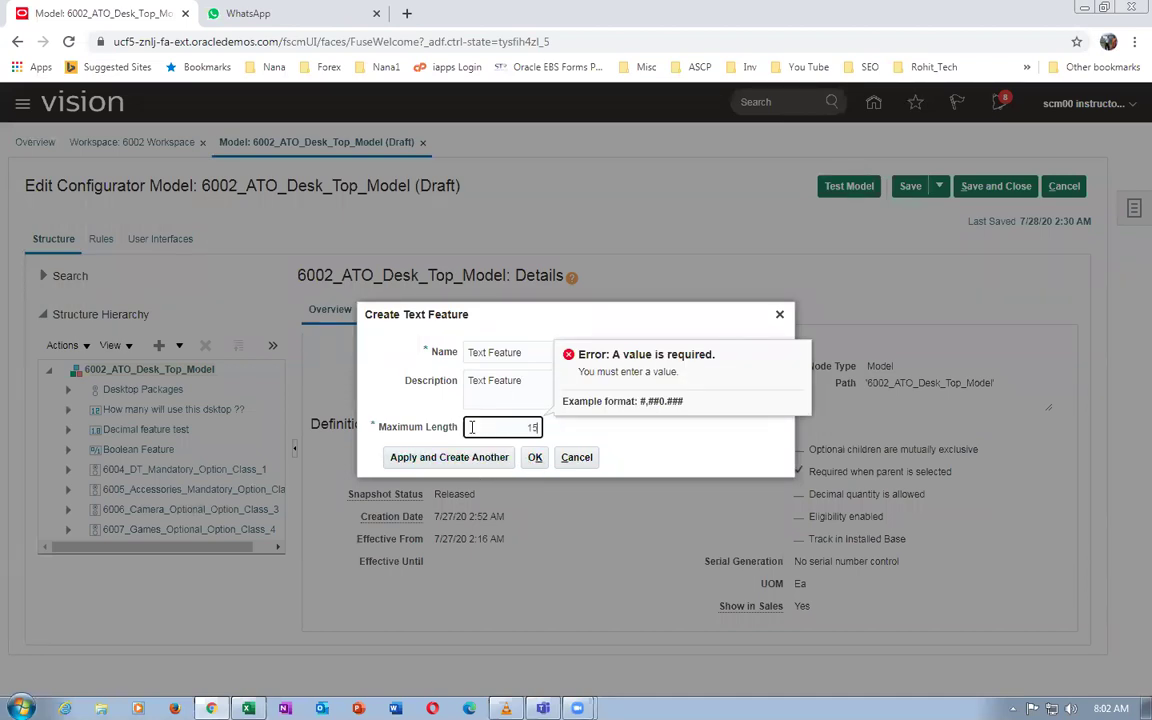
left_click(567, 404)
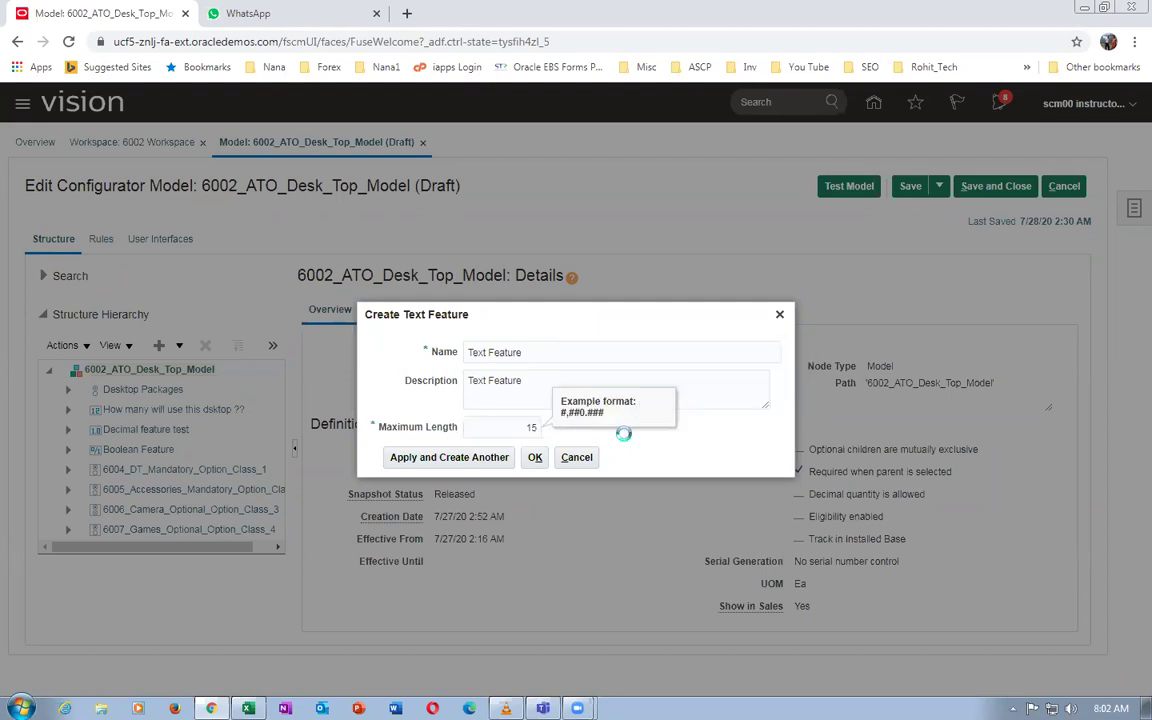
left_click(538, 460)
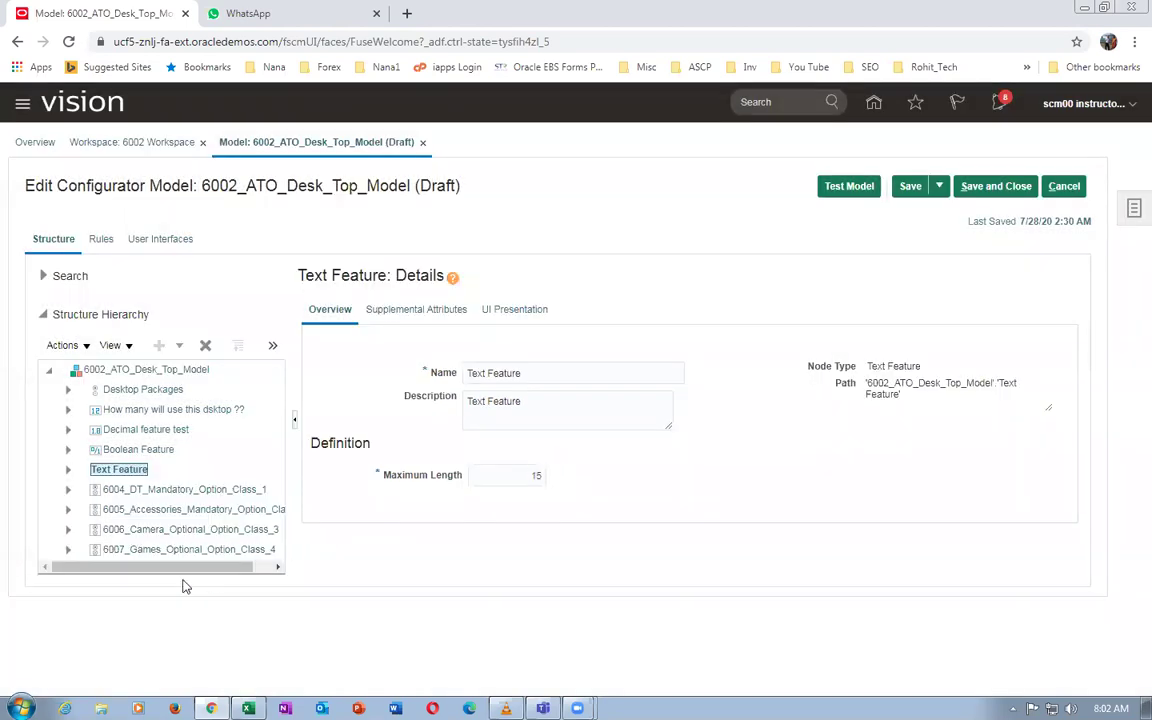
left_click(907, 186)
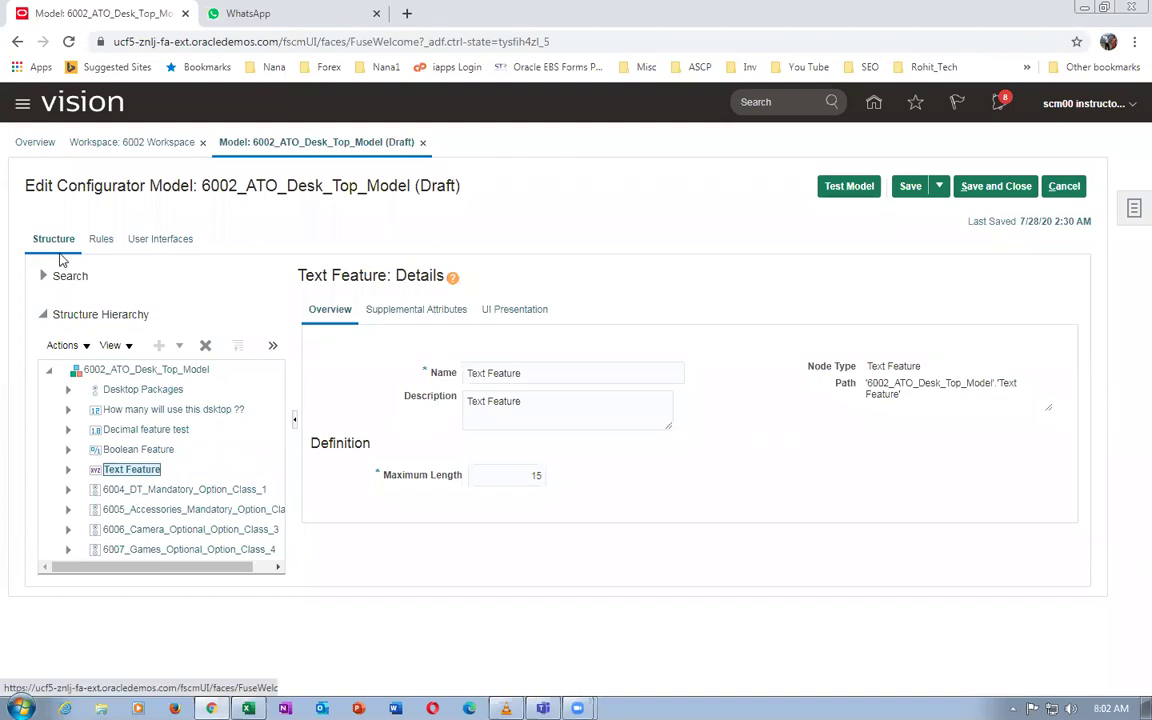
Create a Constraint statement rule in the Desktop rule folder, with "Text Feature" as both its name and description
left_click(100, 240)
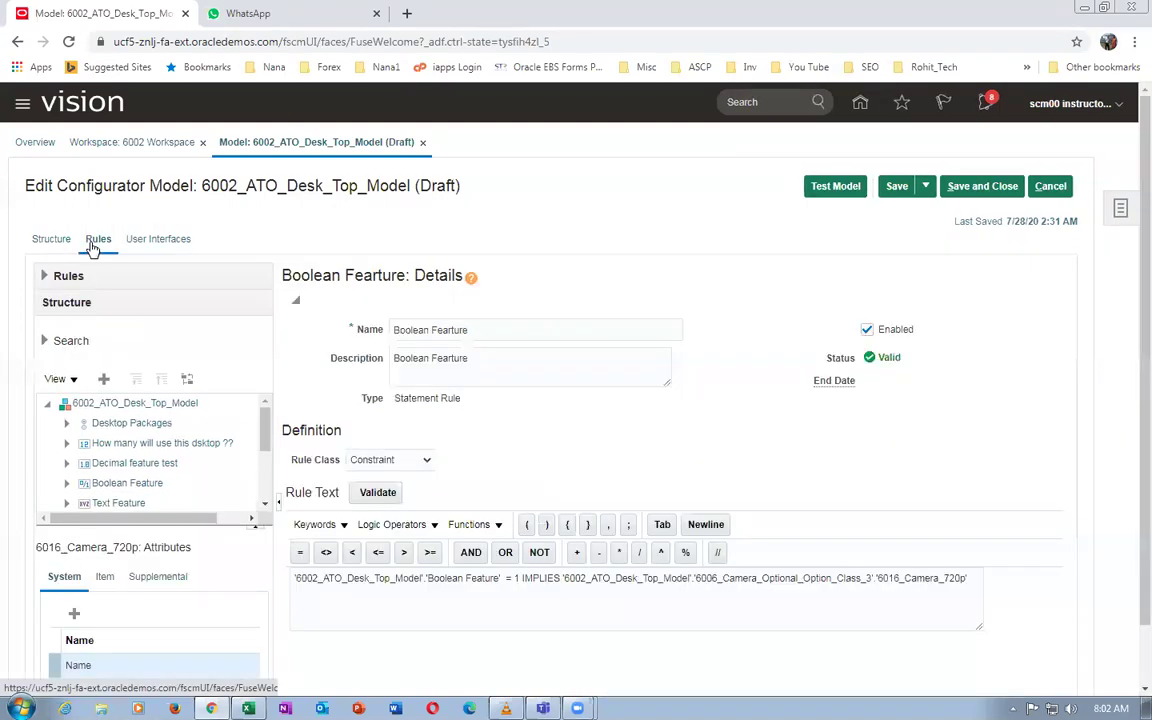
left_click(115, 424)
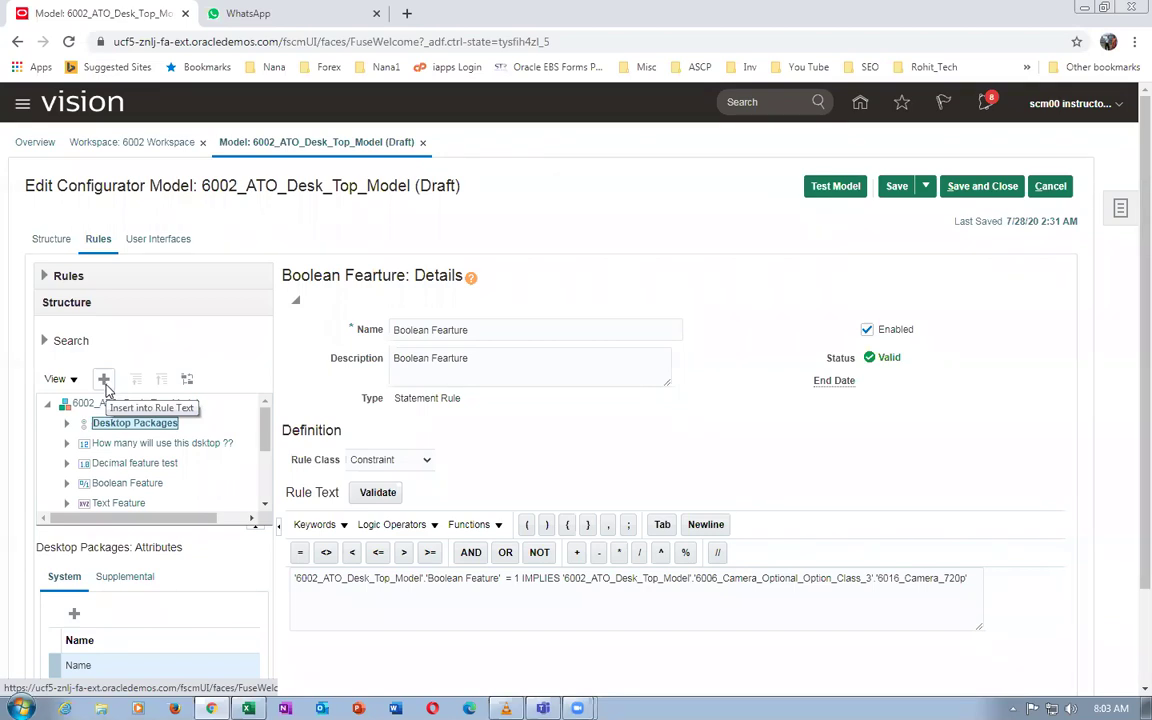
left_click_drag(265, 435, 277, 487)
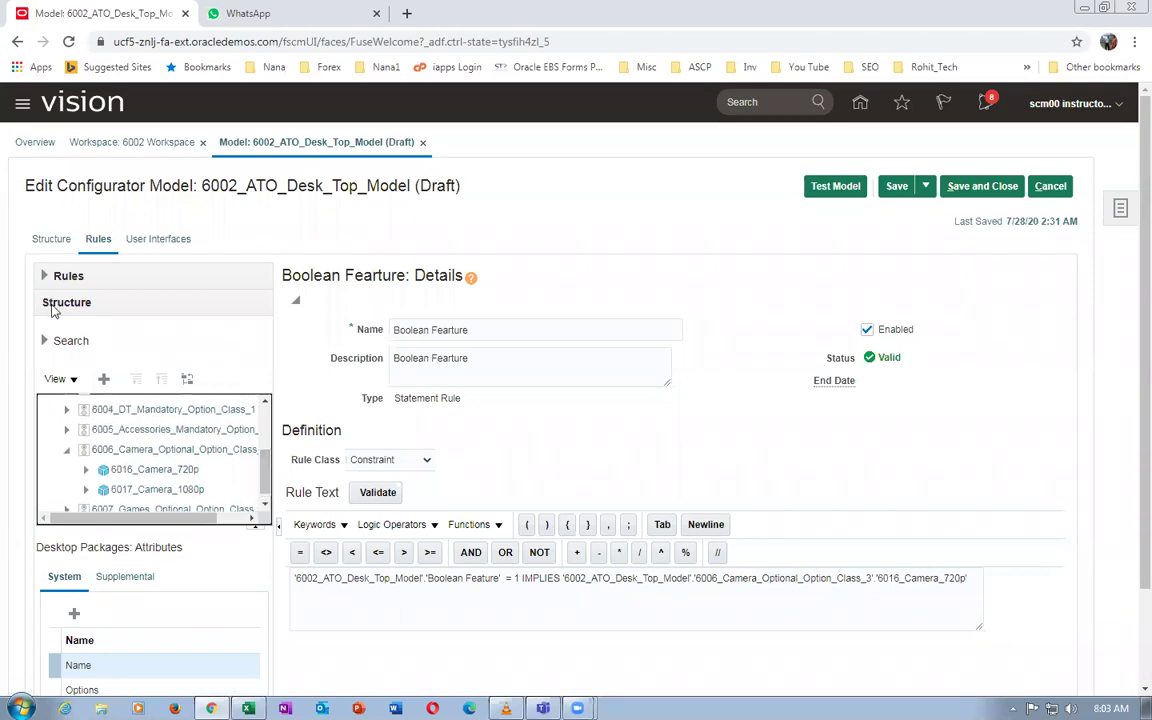
left_click(45, 277)
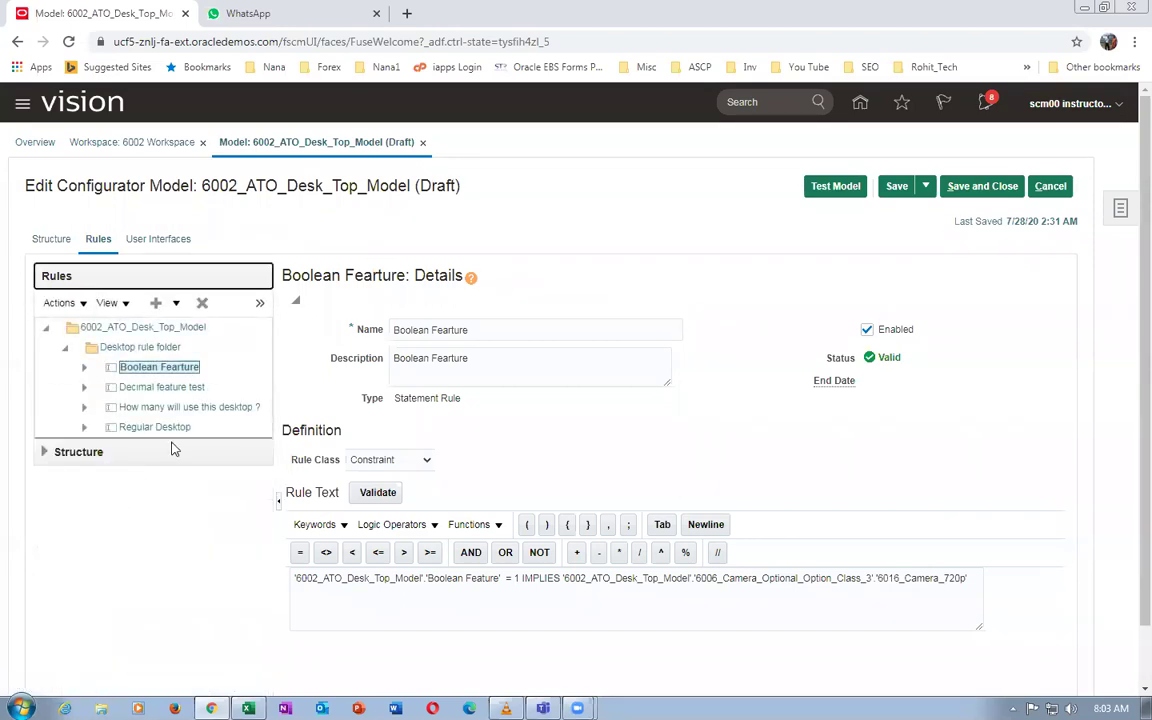
left_click(128, 346)
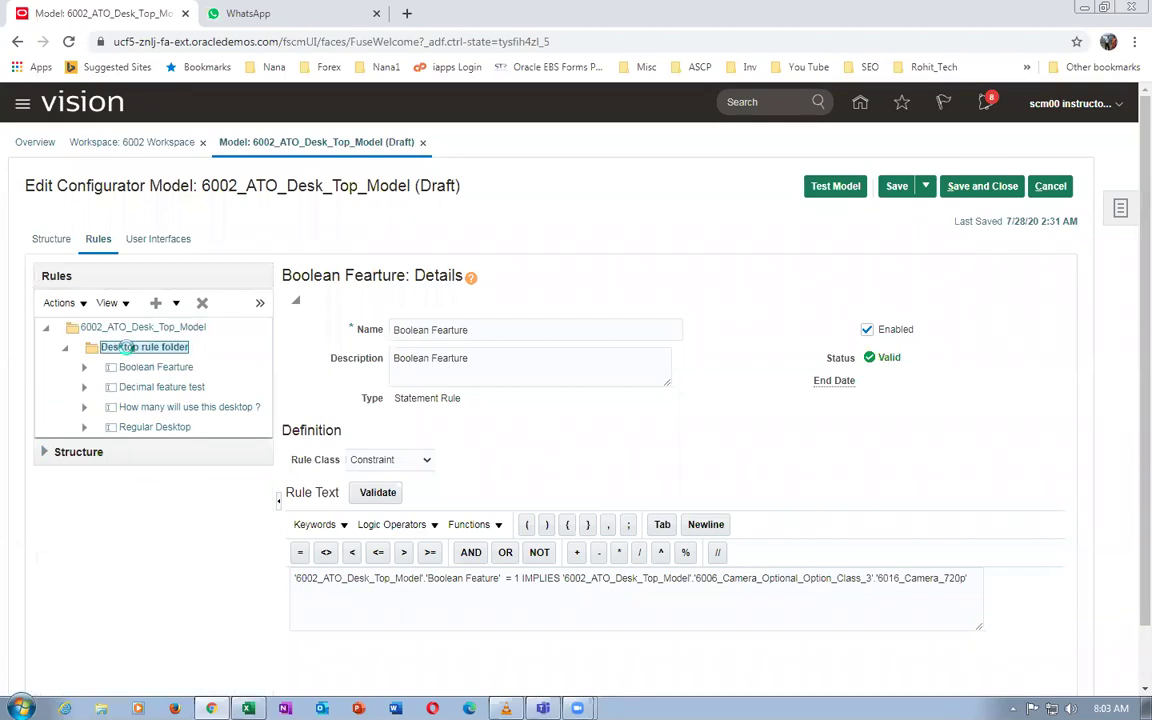
left_click(158, 303)
left_click(187, 327)
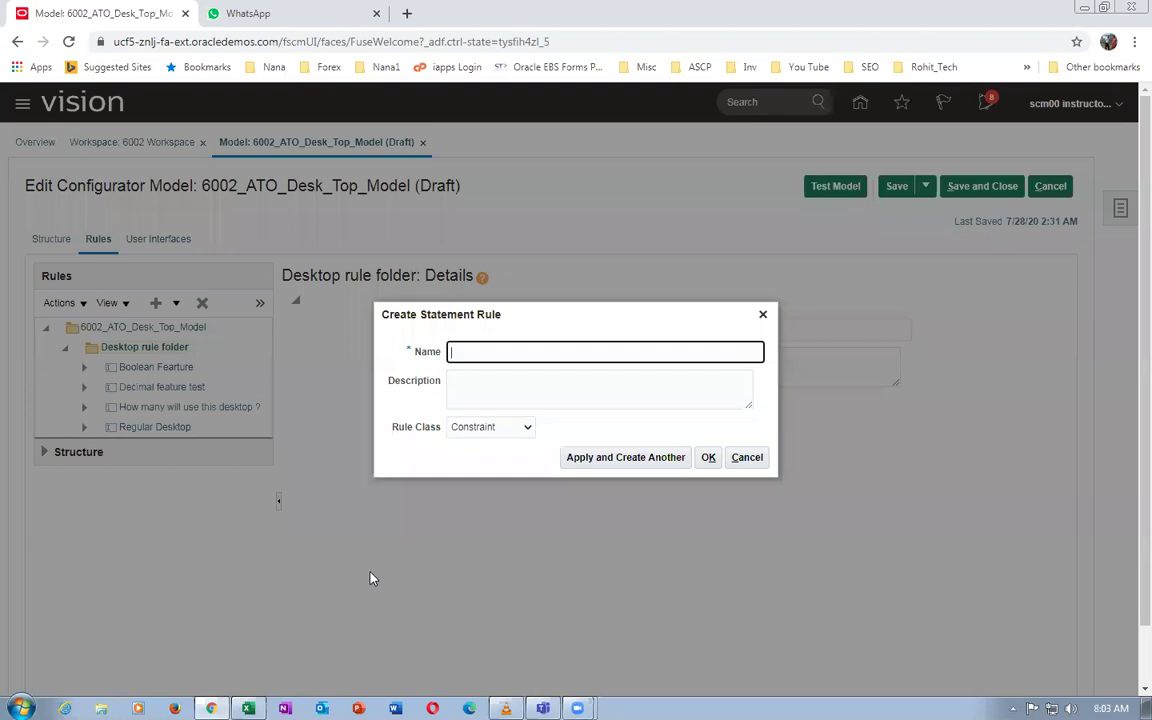
type("Text Feature")
left_click_drag(520, 353, 378, 361)
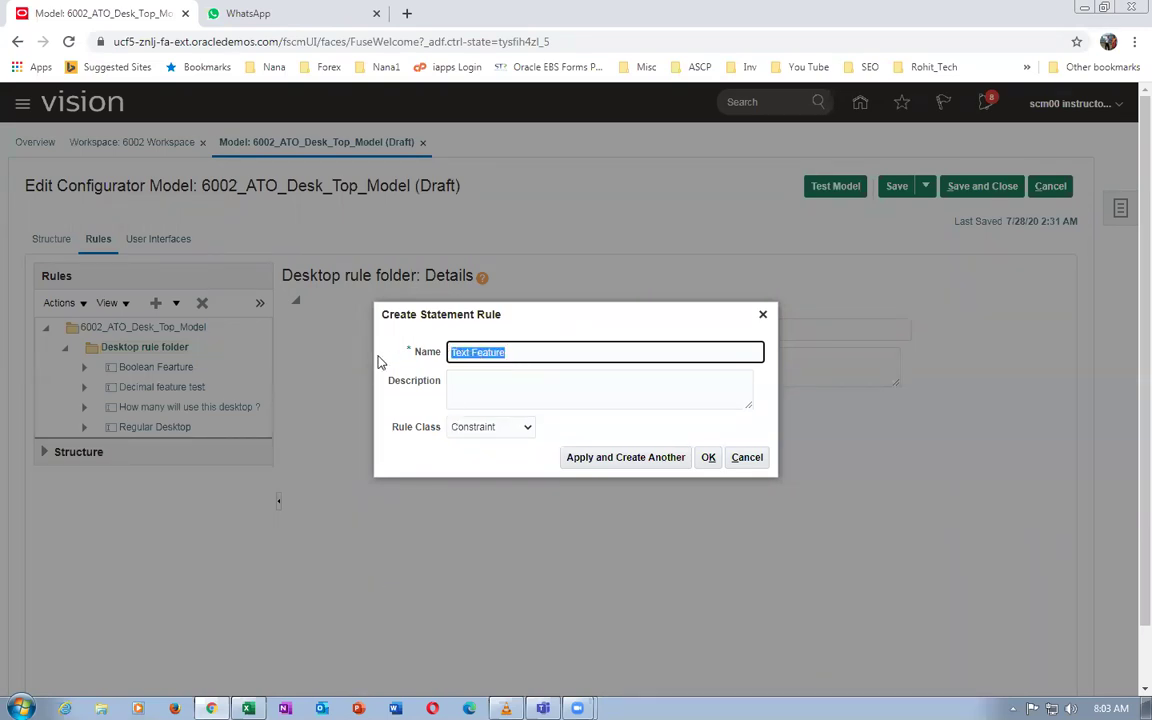
key("ctrl+c")
left_click(496, 383)
key("ctrl+v")
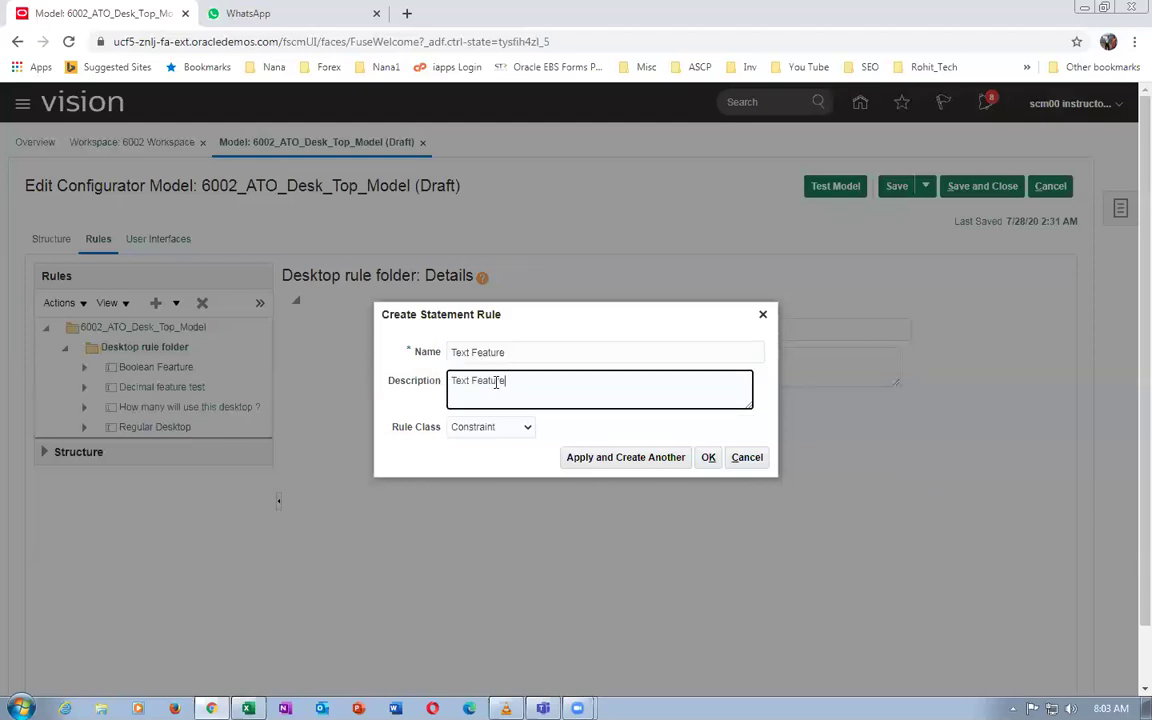
left_click(706, 457)
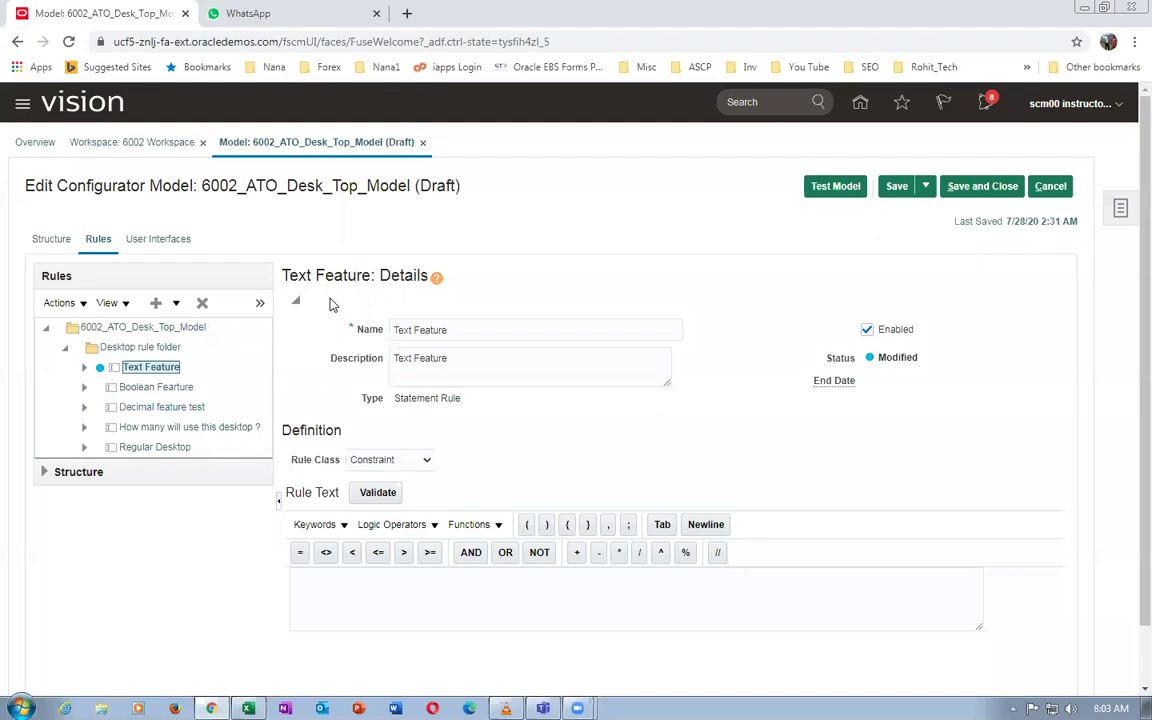
Insert the model's Text Feature node from the structure hierarchy into the new rule's text
left_click(404, 607)
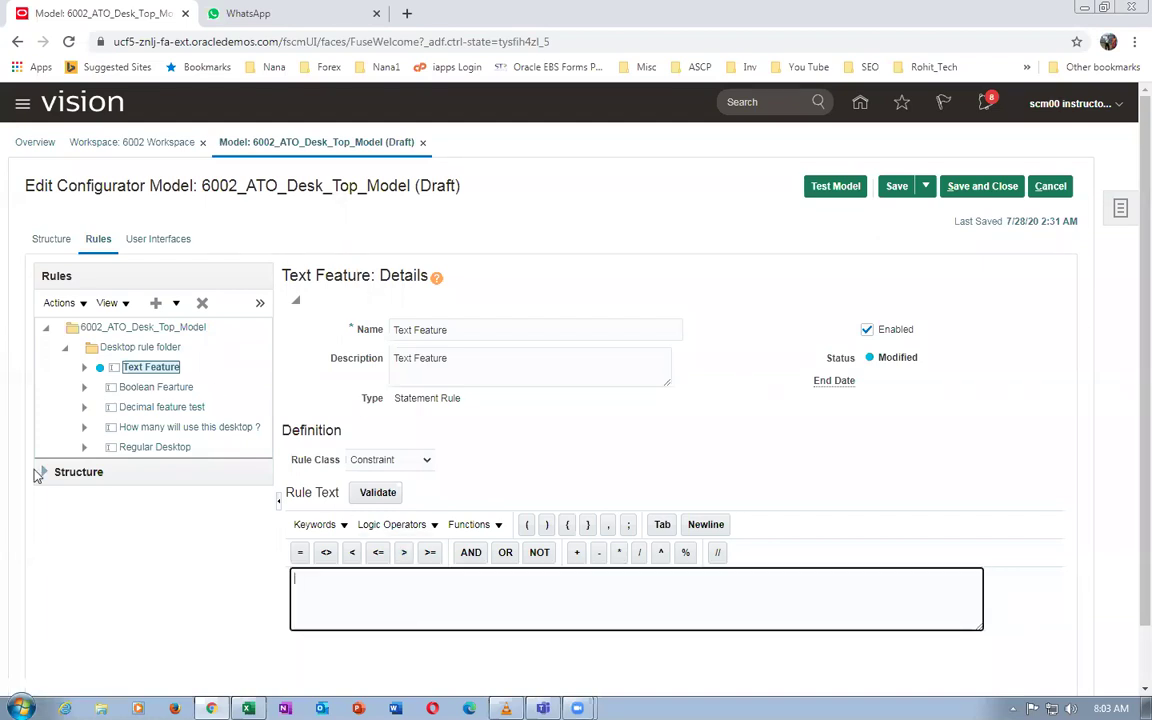
left_click(40, 474)
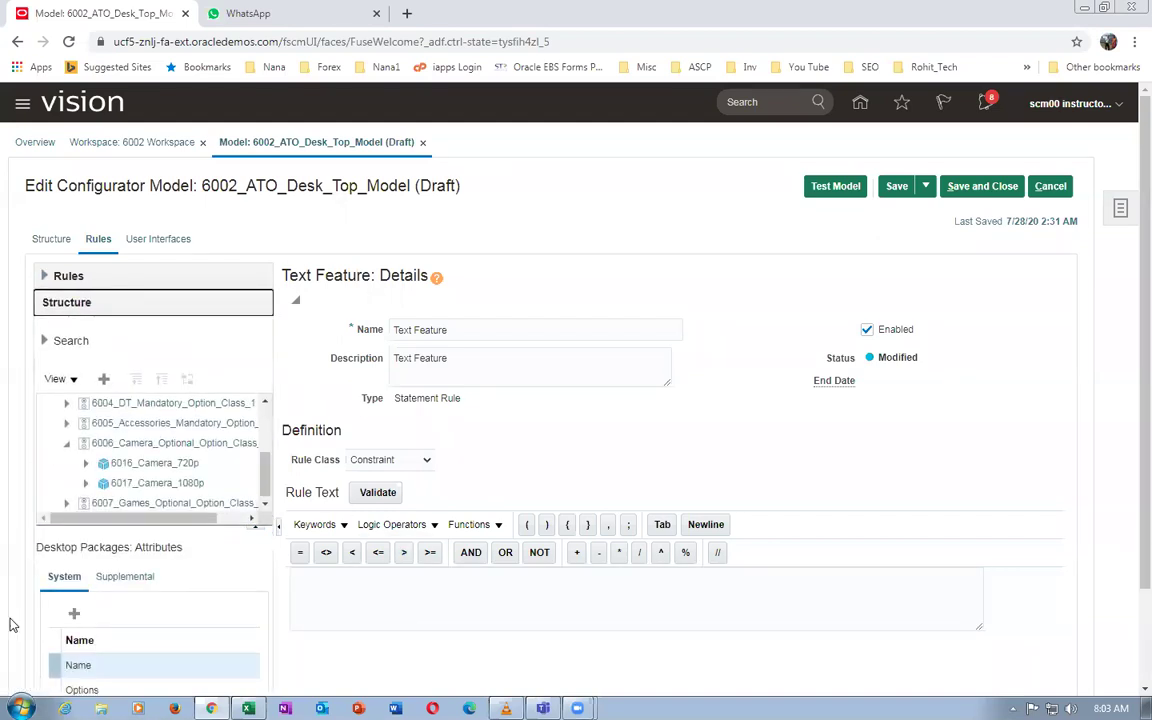
left_click(266, 478)
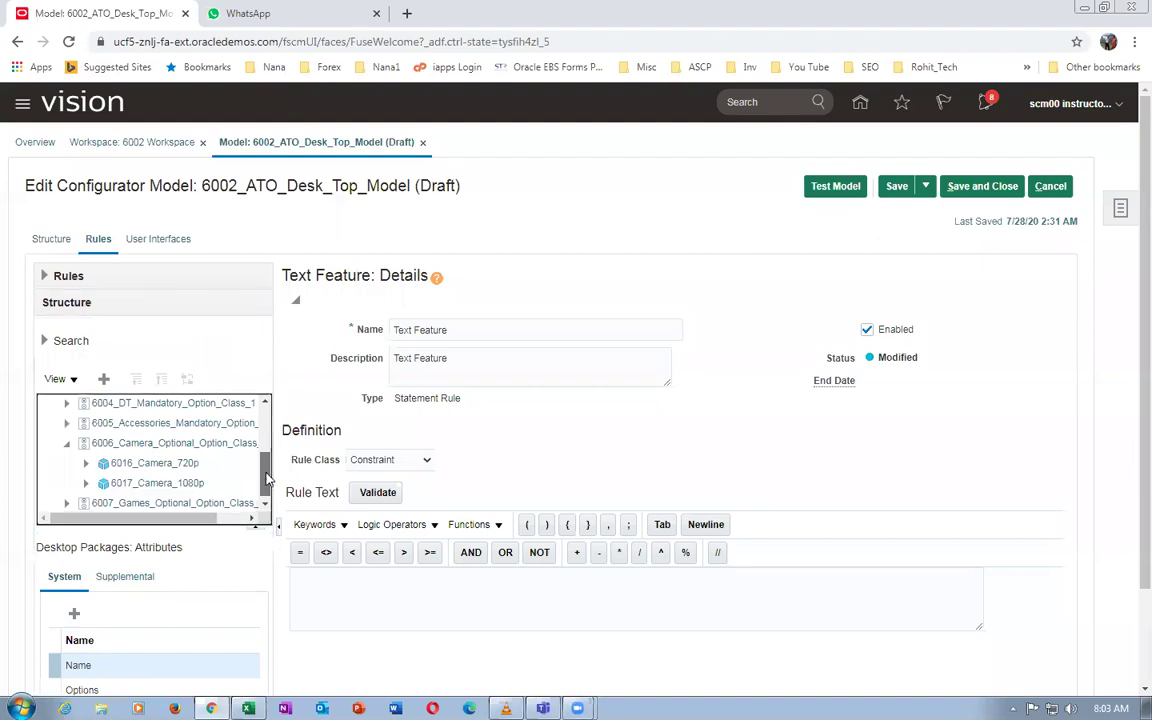
left_click_drag(266, 478, 266, 434)
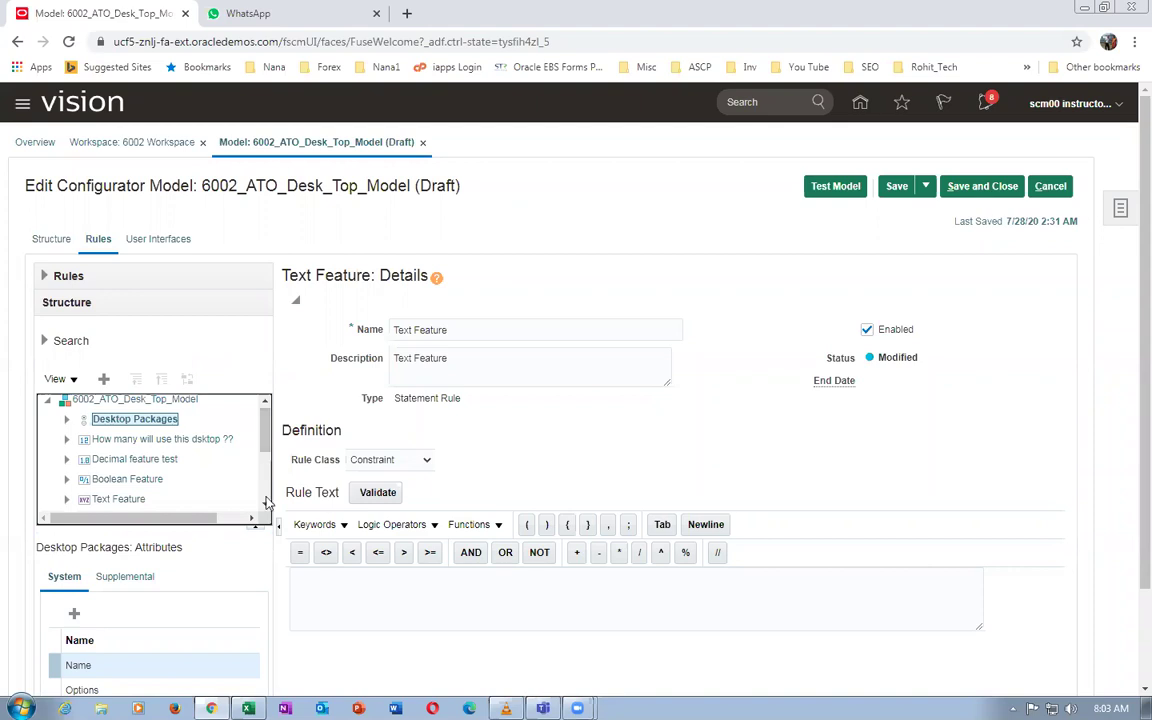
left_click(122, 499)
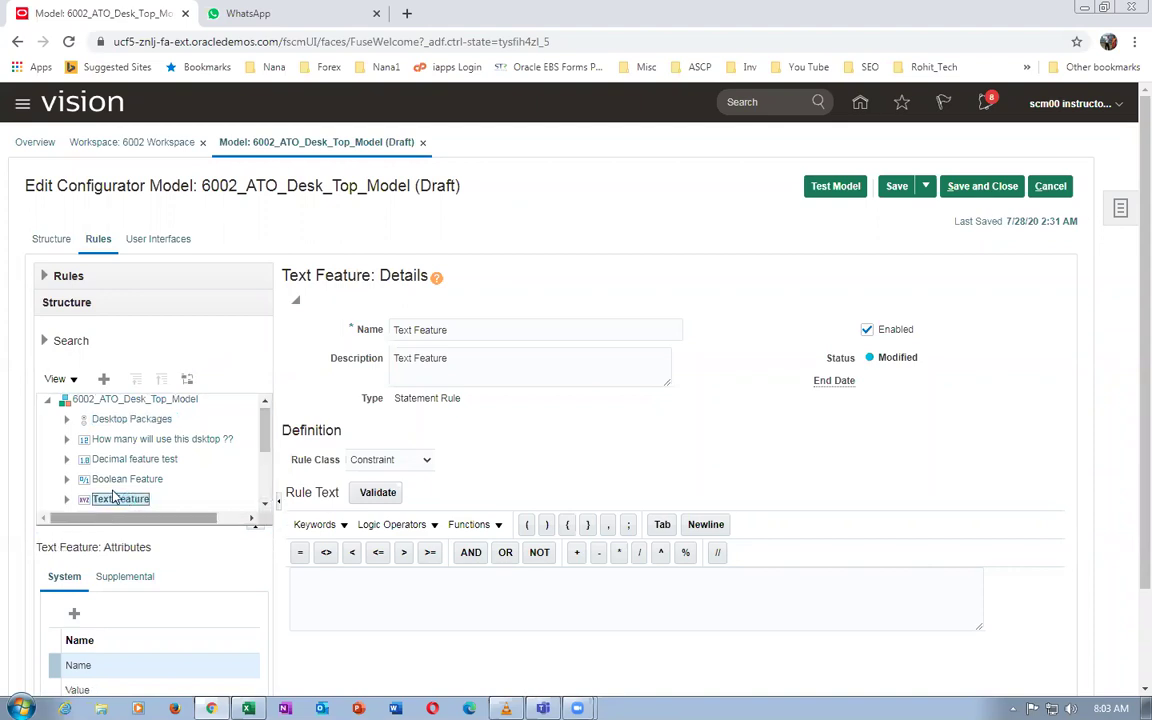
left_click(104, 380)
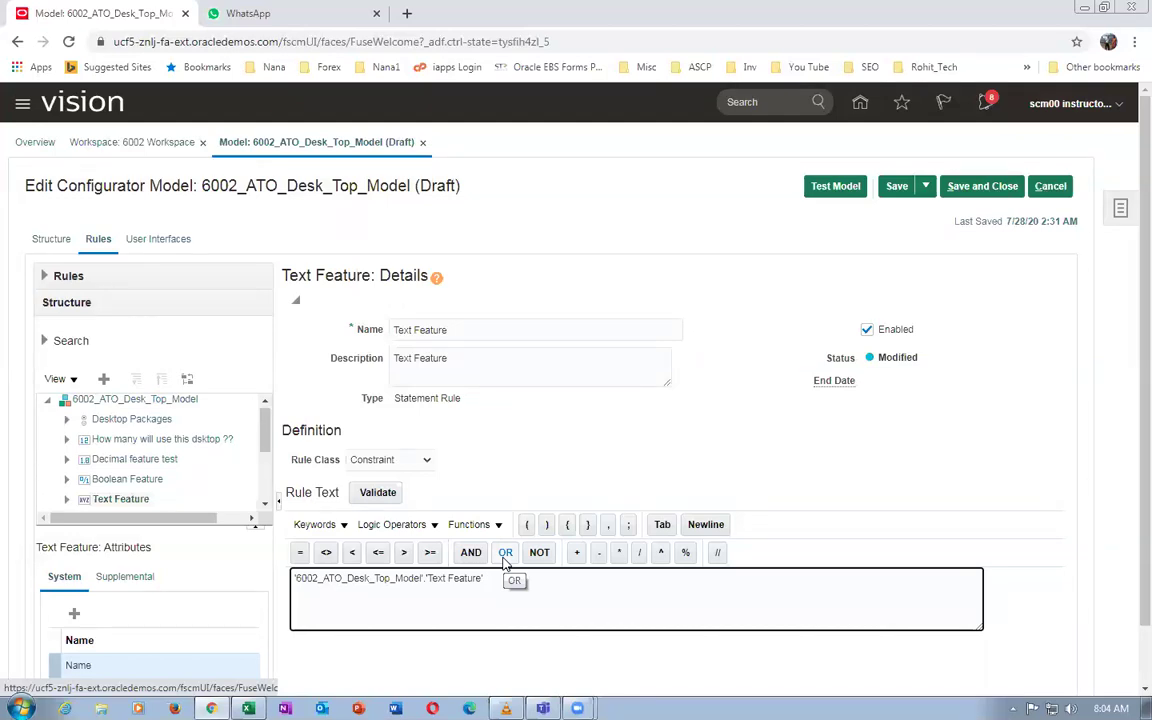
Append the string function Contains() to the rule text, followed by the quoted text 'nana'
left_click(476, 525)
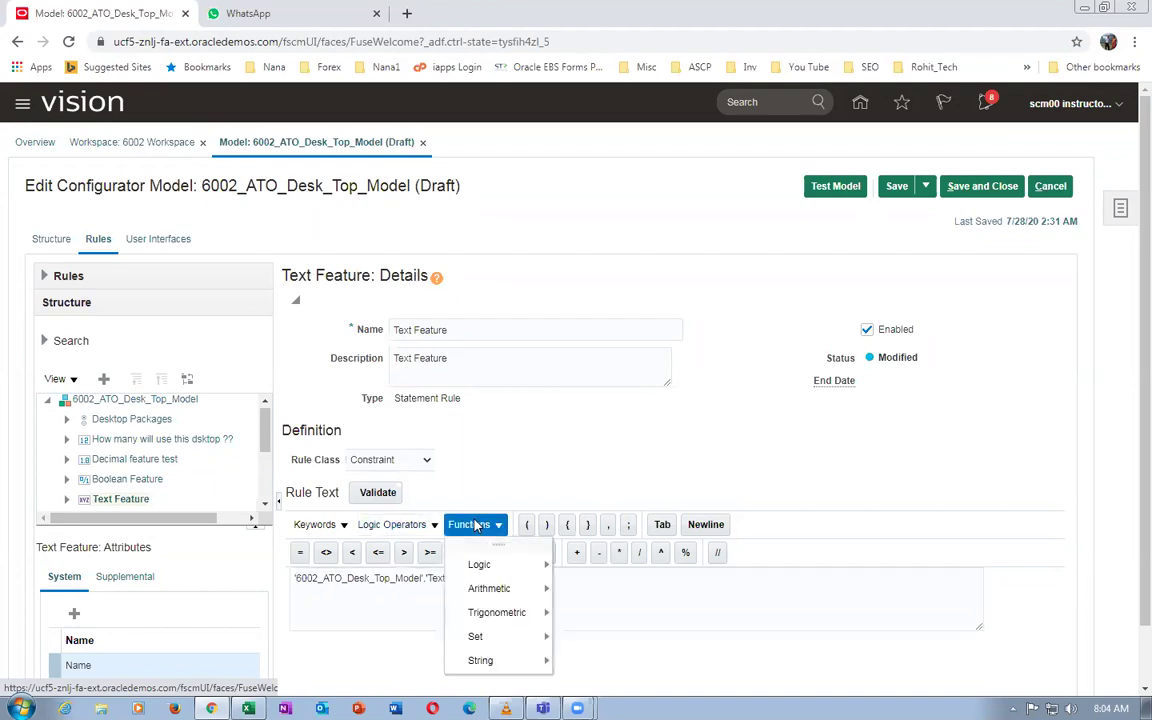
mouse_move(477, 570)
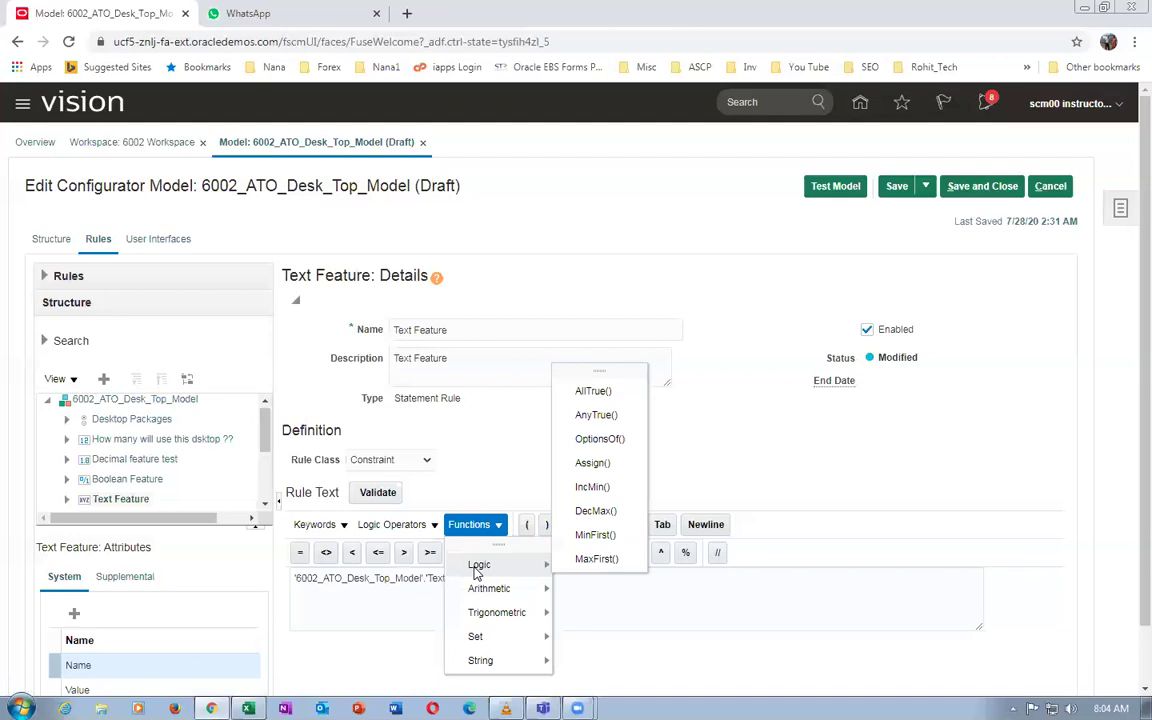
mouse_move(487, 668)
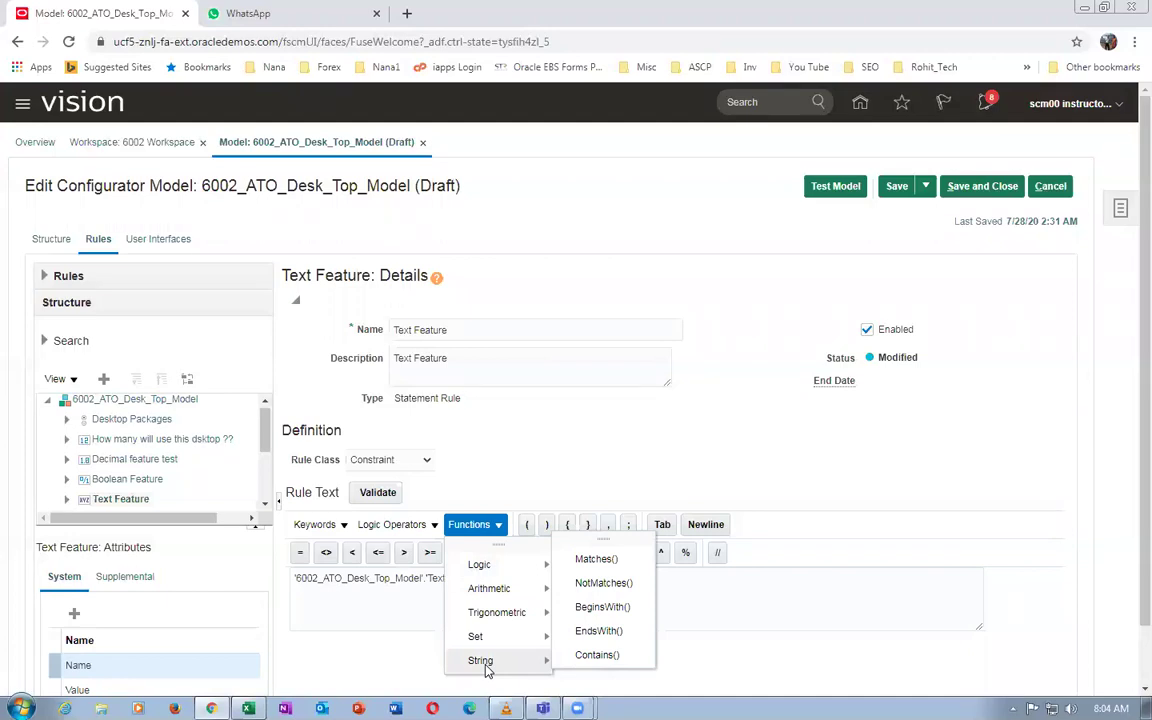
left_click(595, 655)
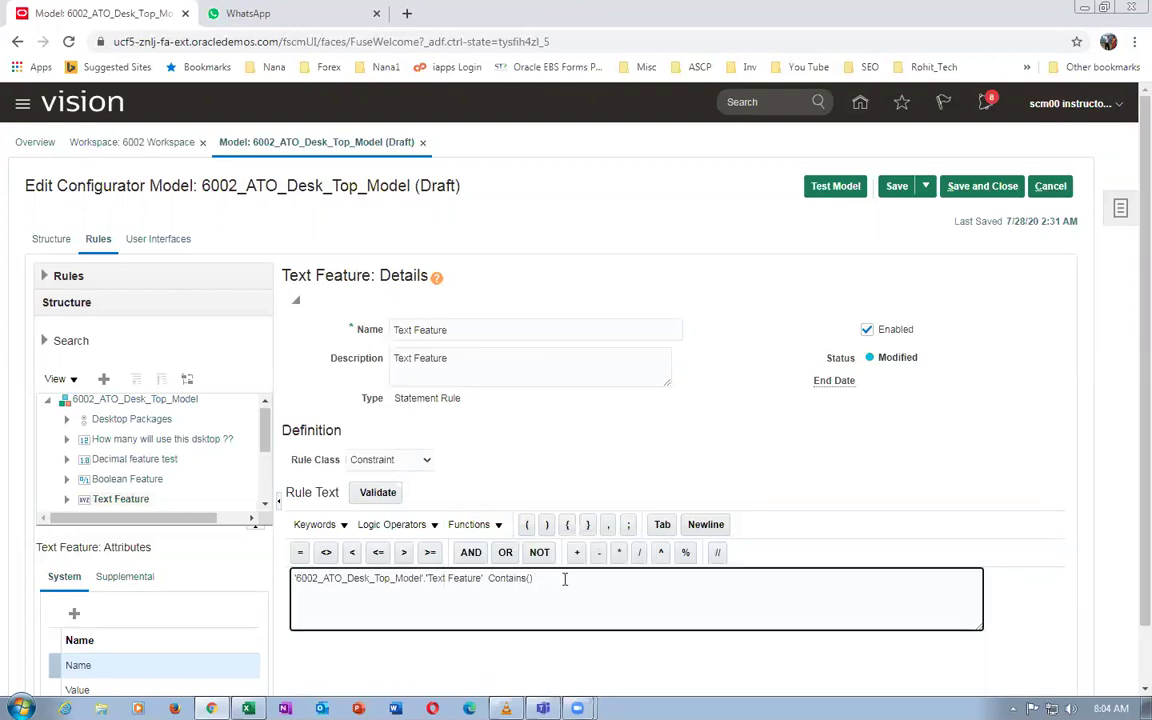
type("'nana'")
Add the IMPLIES logic operator at the end of the rule text
left_click(392, 525)
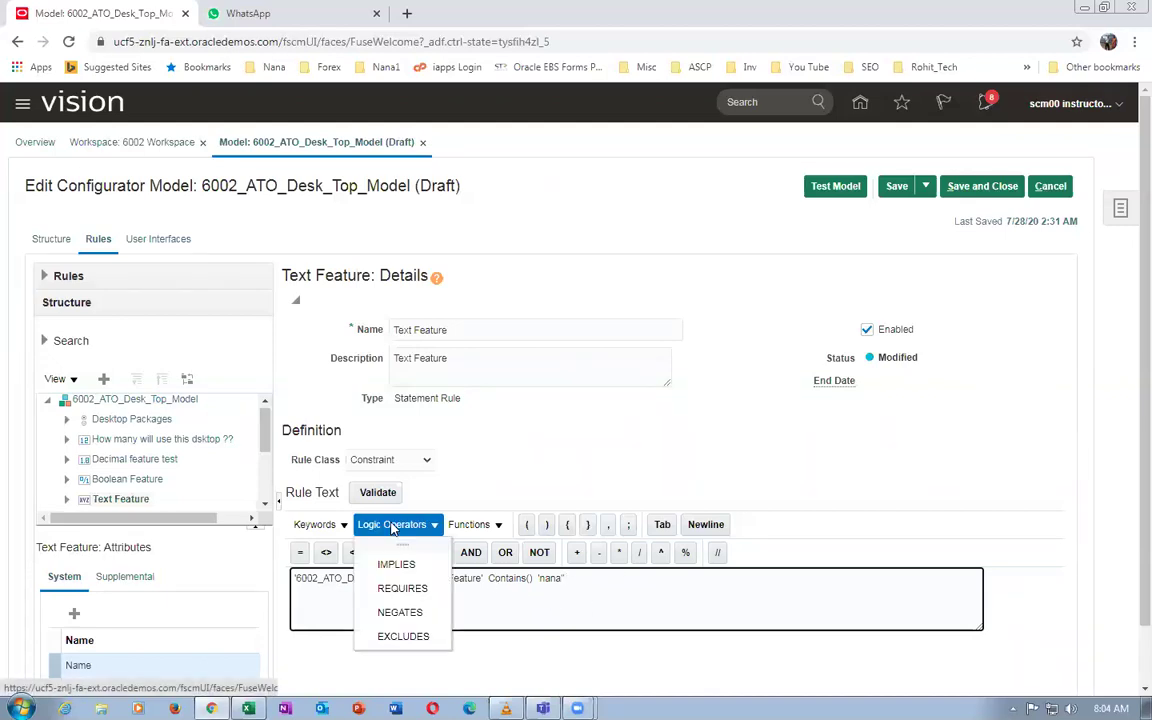
left_click(396, 560)
left_click(635, 585)
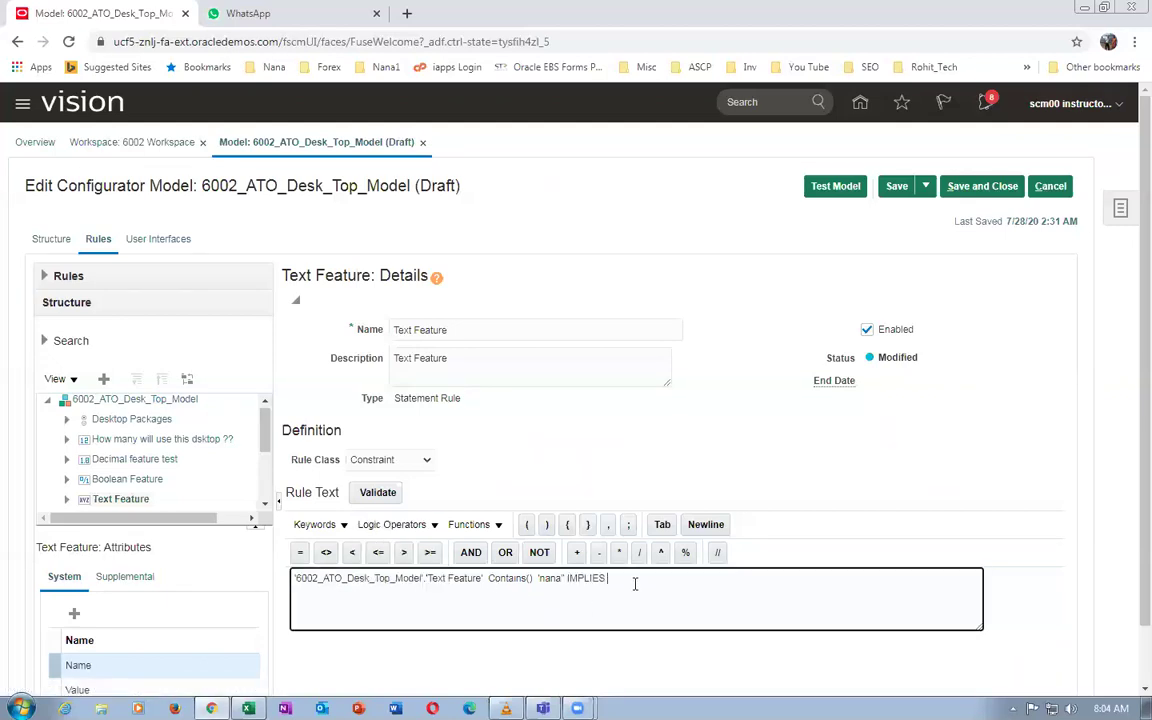
Insert the 6019_Graphics_Card node from the 6007 games option class after IMPLIES and end the rule statement with a semicolon
left_click(265, 458)
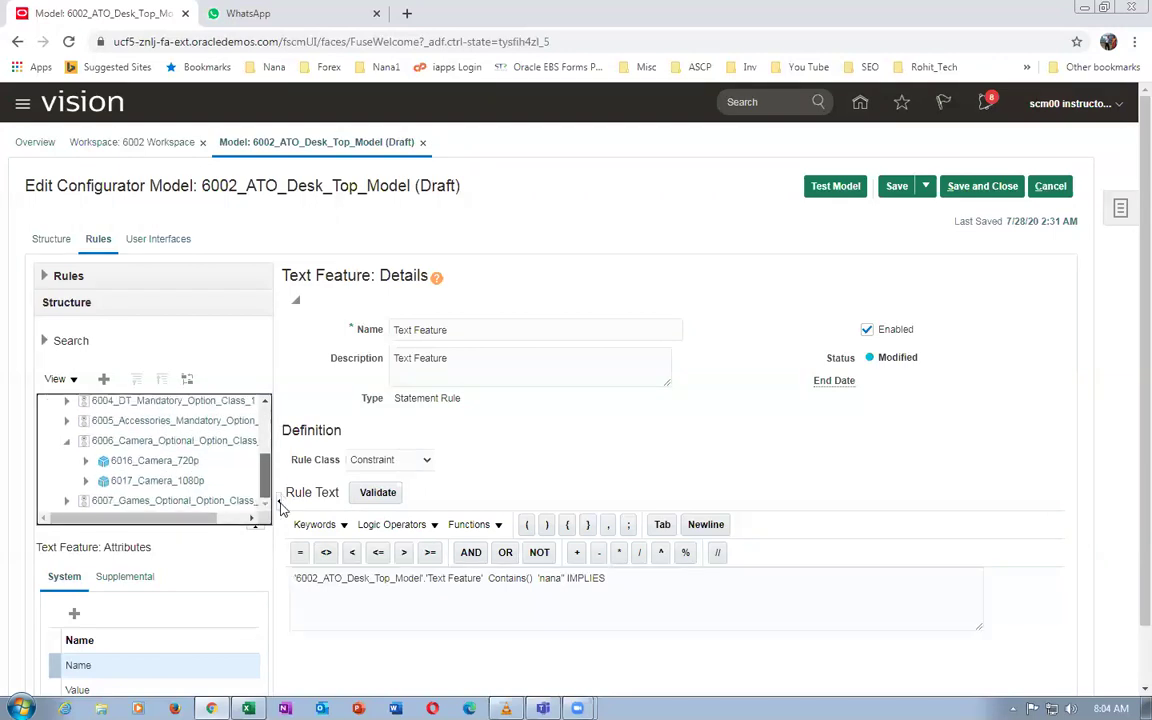
left_click(67, 501)
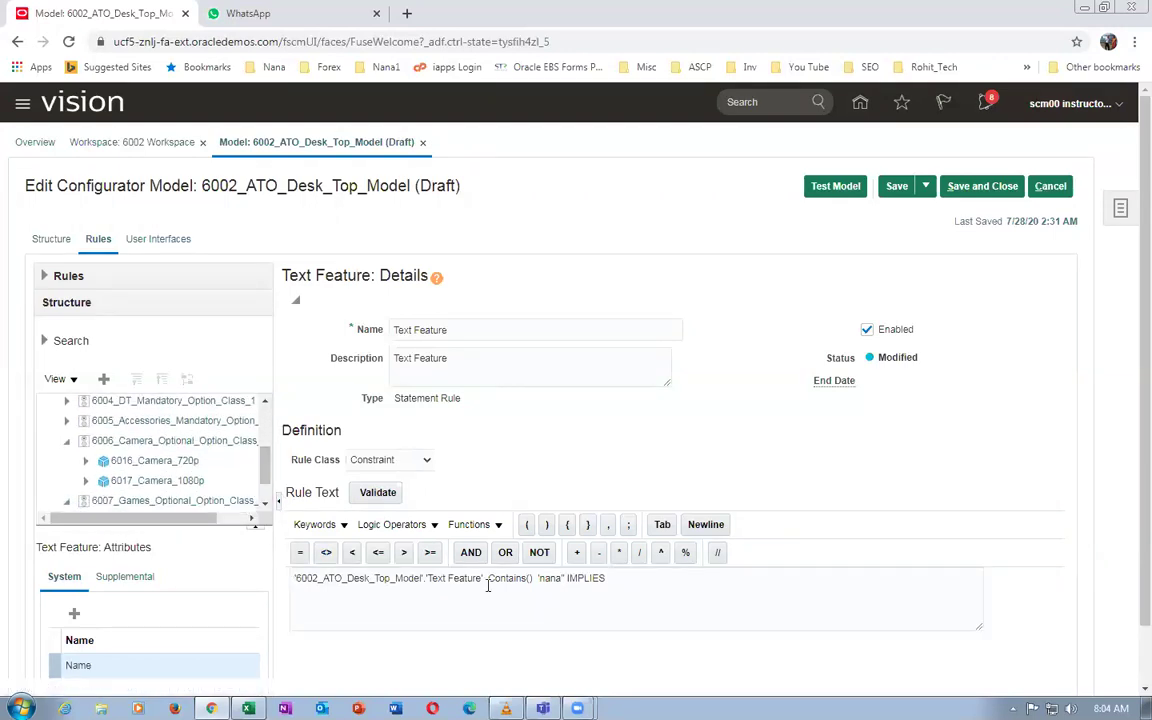
left_click(526, 583)
scroll(230, 425, "down", 1)
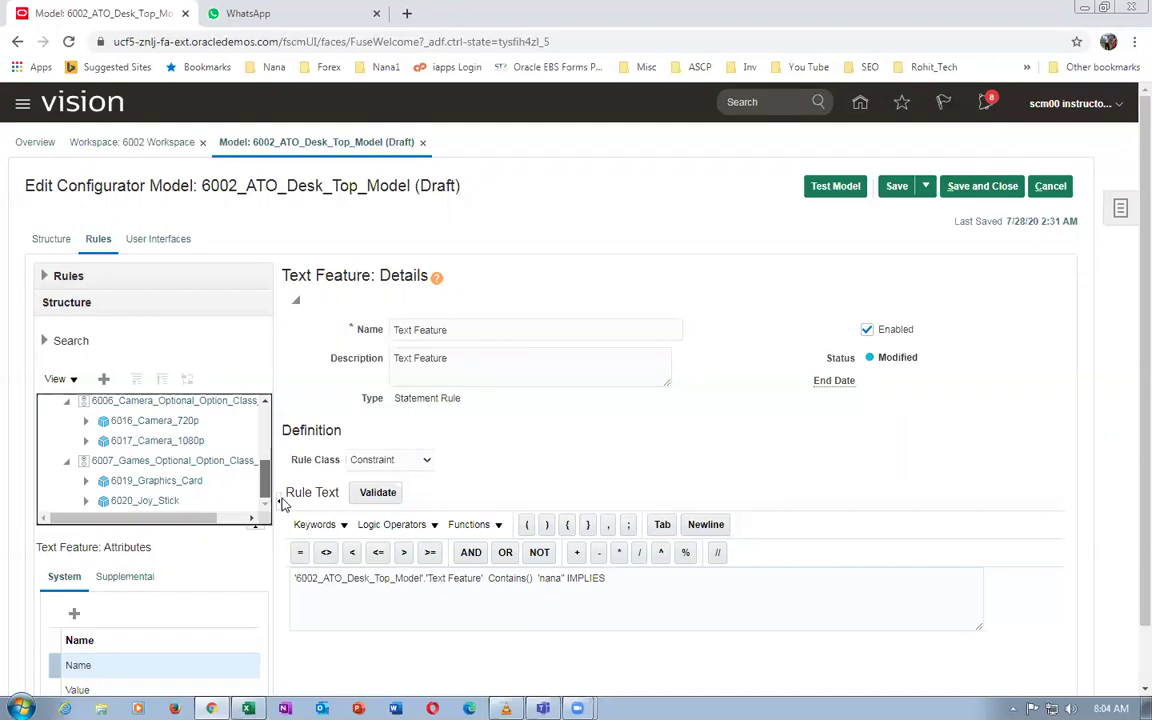
scroll(226, 450, "up", 2)
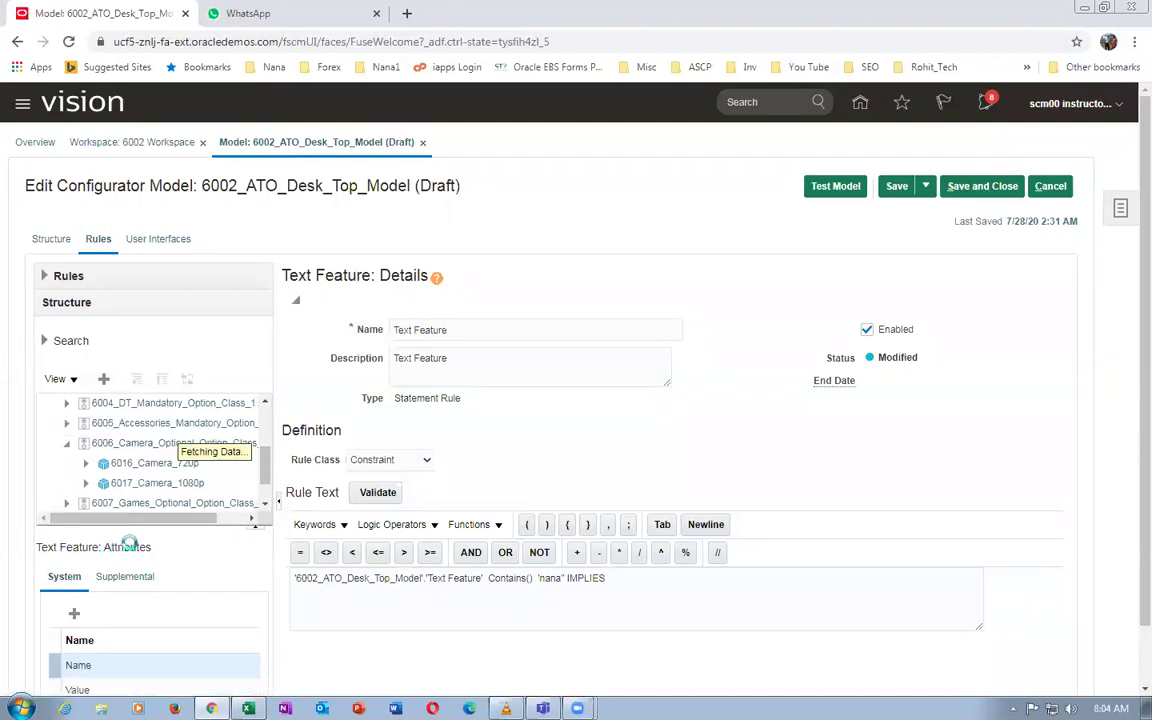
left_click(266, 478)
scroll(266, 498, "down", 1)
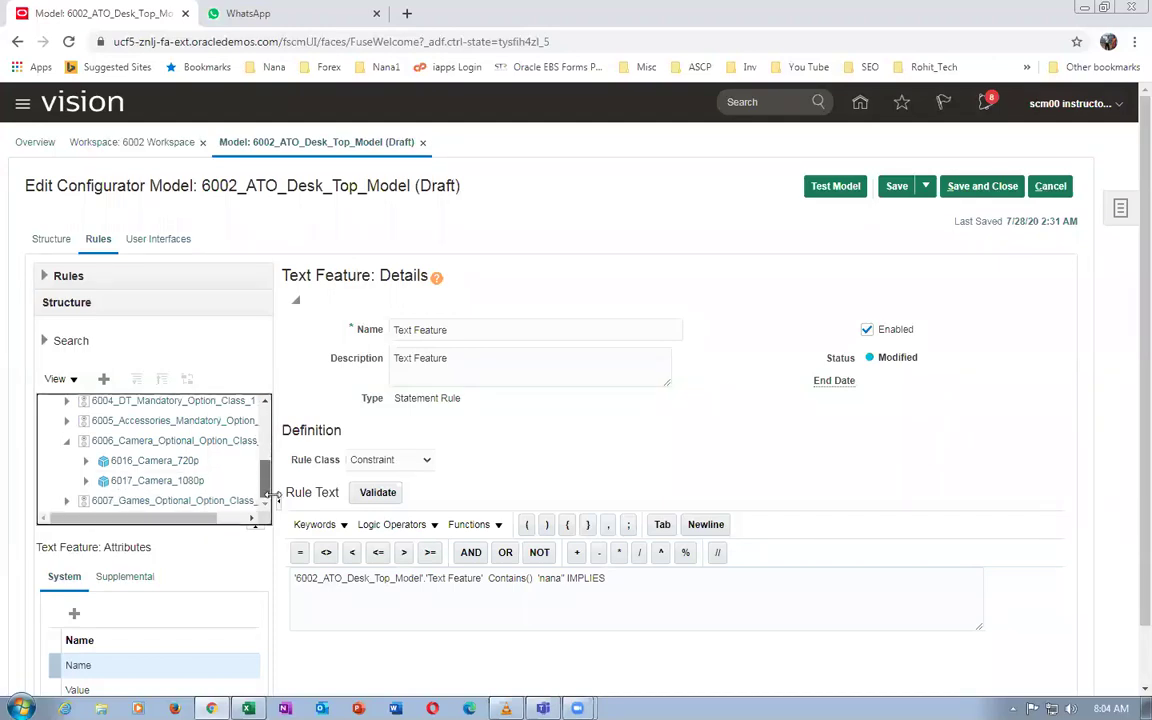
left_click(66, 501)
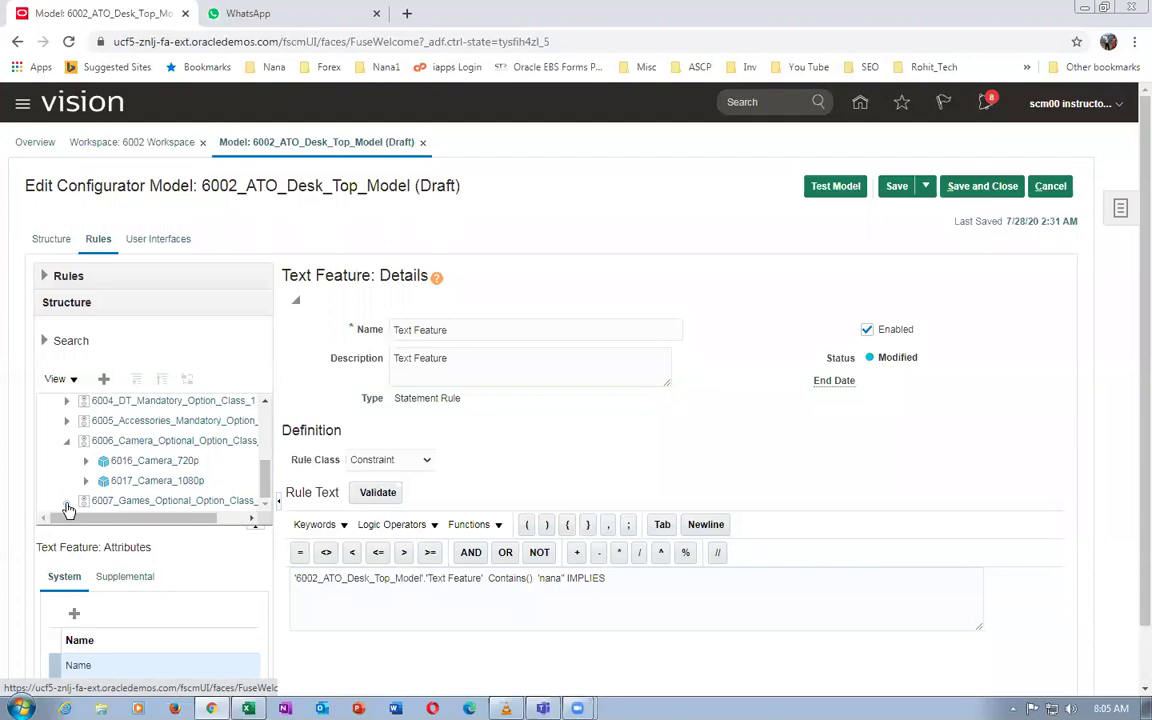
scroll(266, 478, "down", 1)
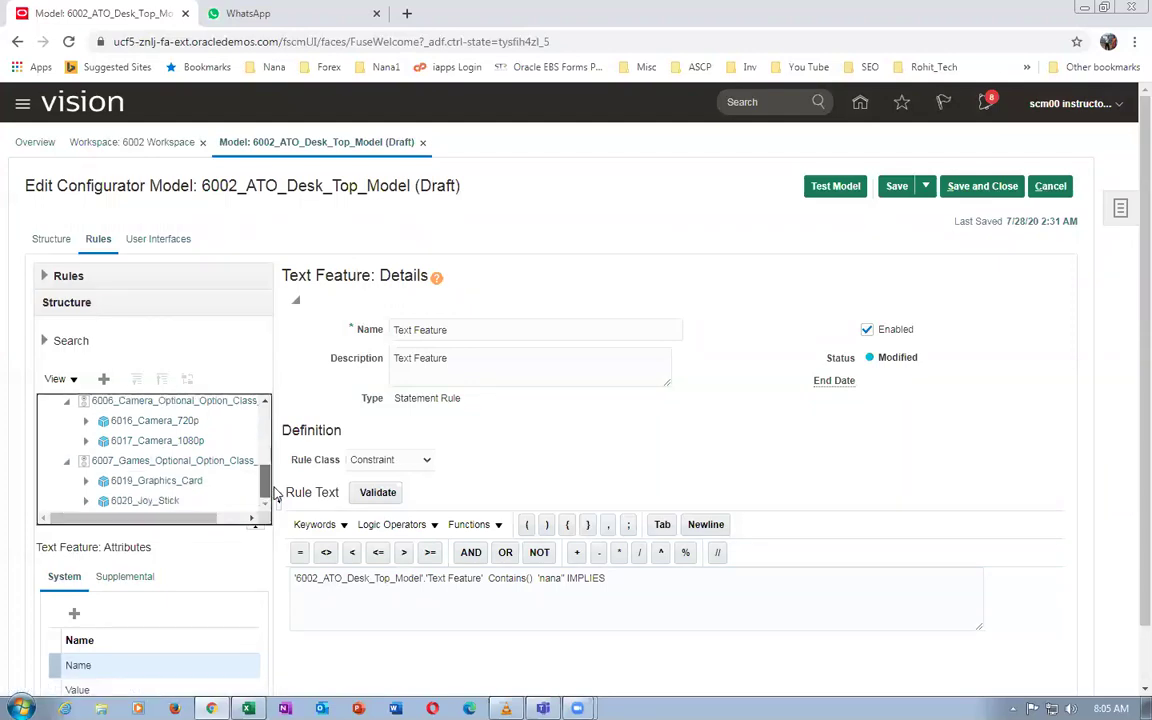
left_click(183, 481)
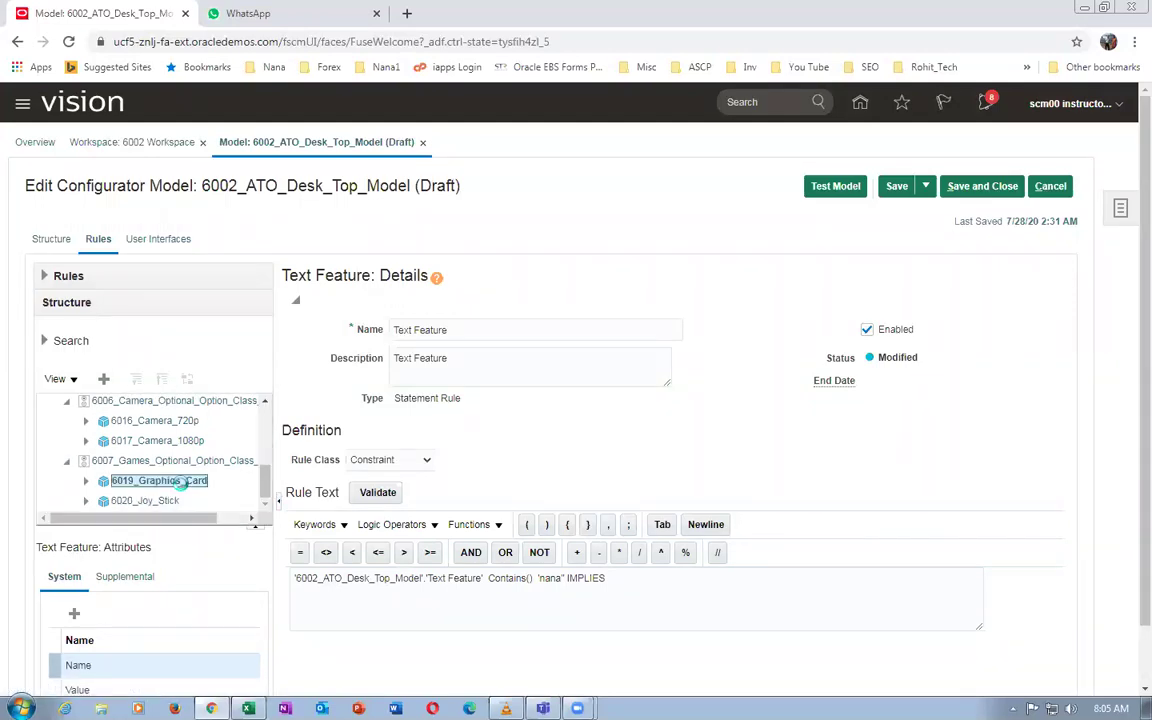
left_click(628, 578)
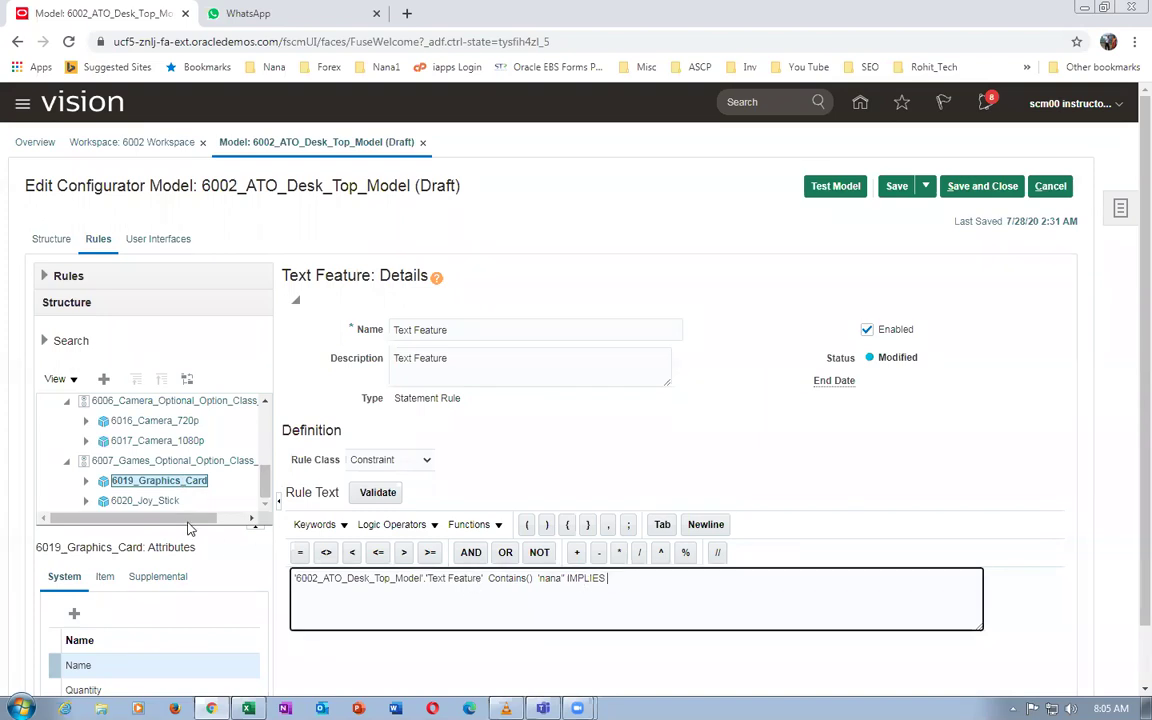
left_click(175, 481)
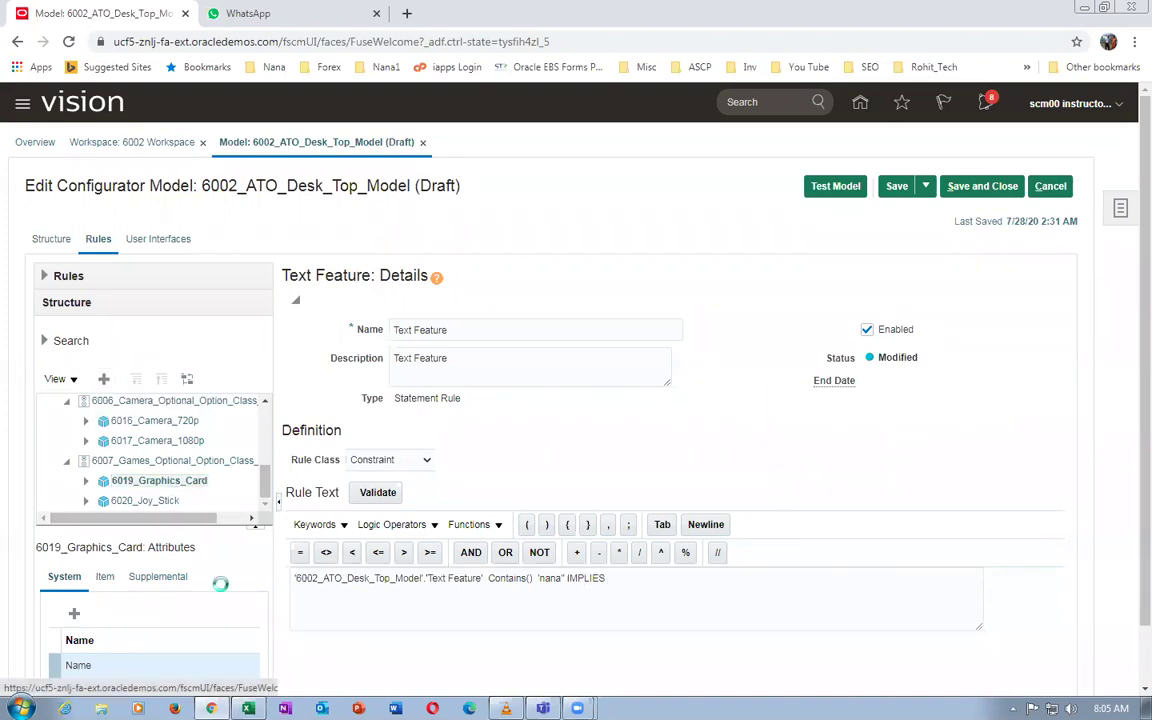
left_click(723, 590)
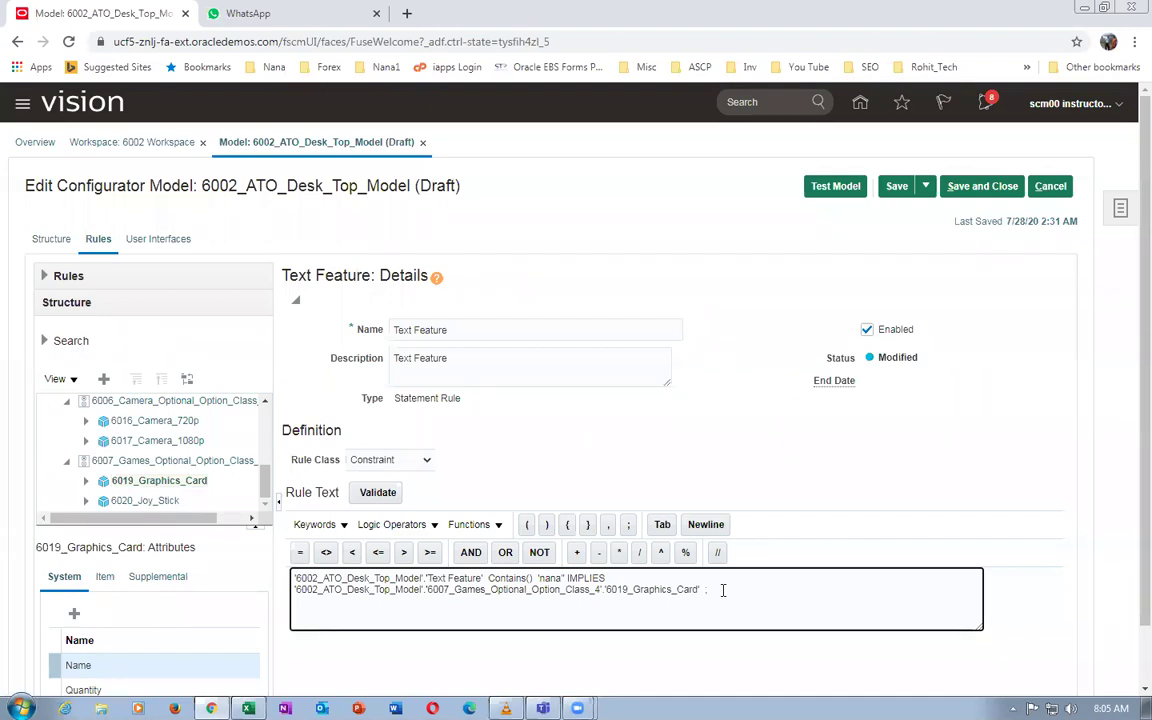
Save the model and validate the Text Feature rule, closing the validation message
left_click(562, 398)
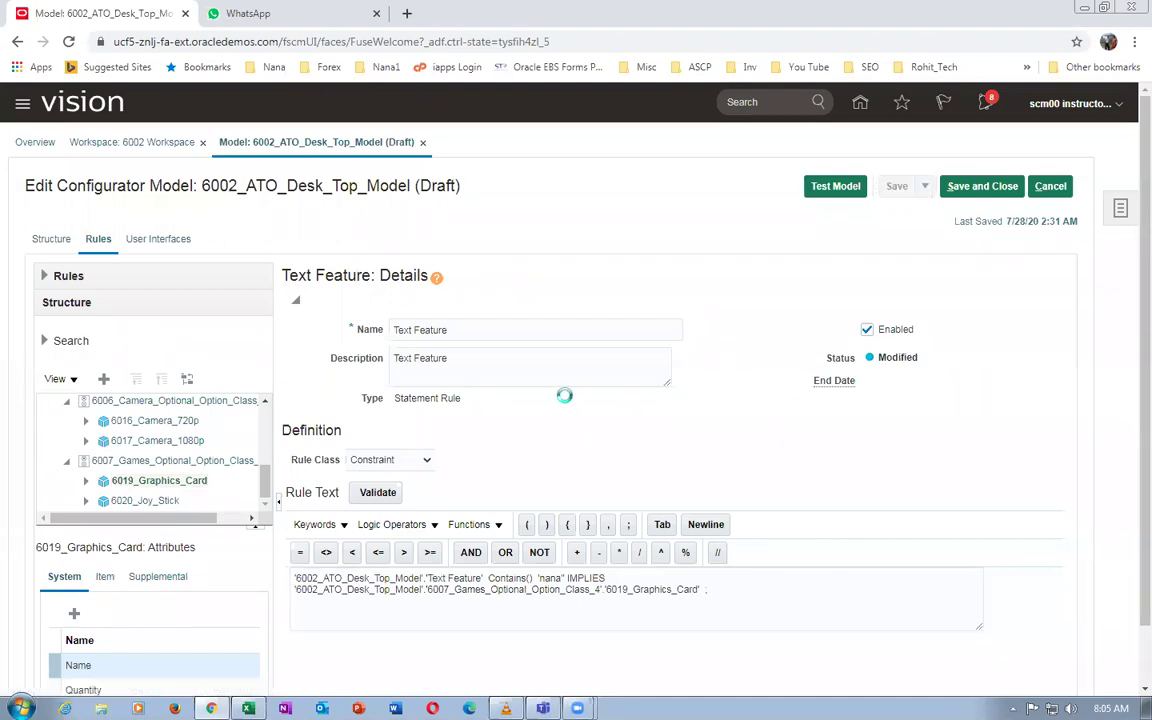
left_click(378, 492)
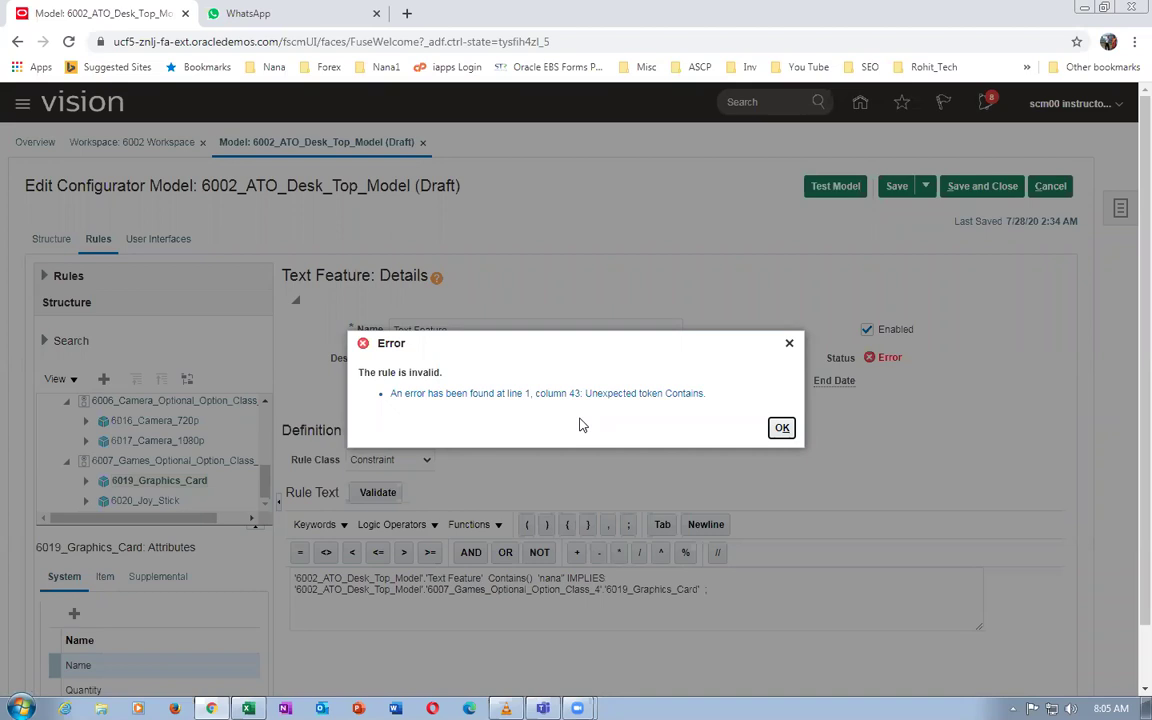
left_click_drag(648, 394, 678, 394)
left_click(782, 427)
Place 'nana' in single quotes inside the parentheses of Contains and delete the separate quoted text after the function
left_click(529, 578)
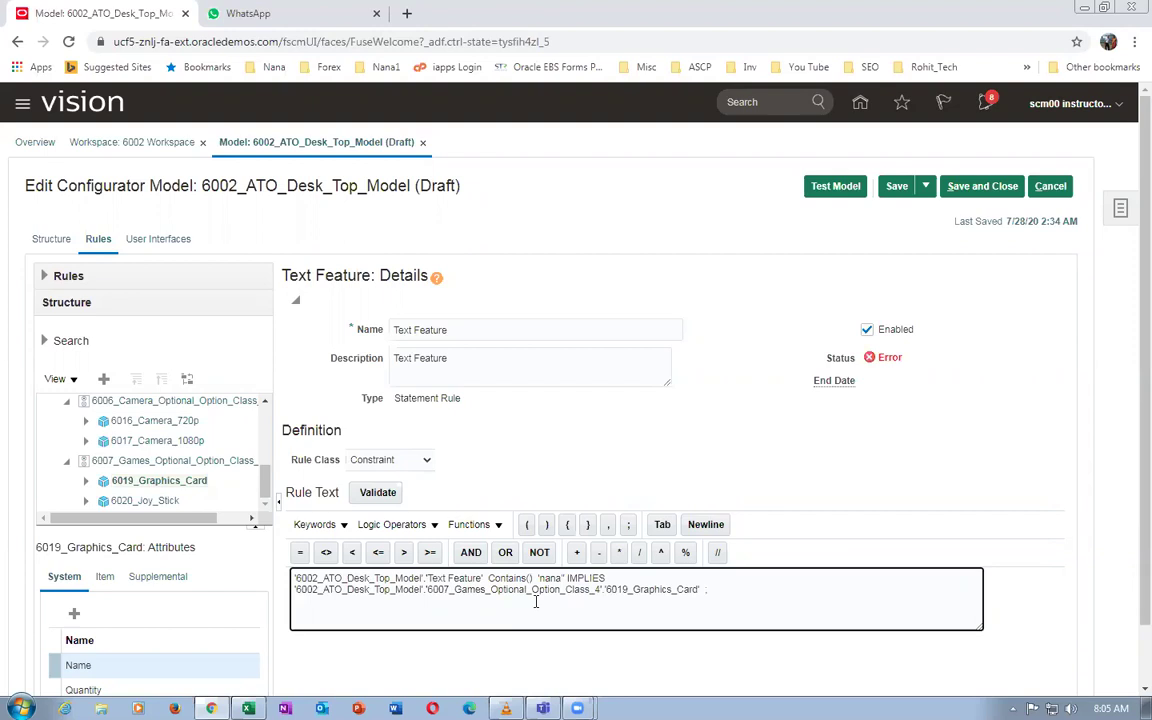
type("'nana'")
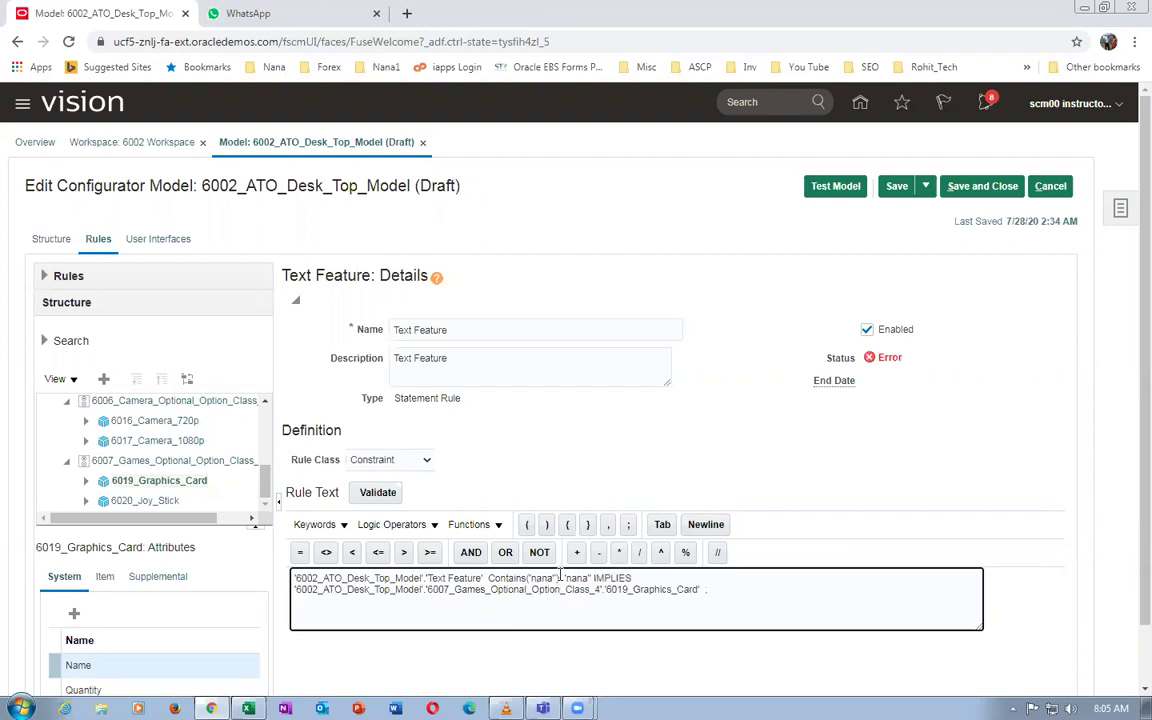
key("shift+Right")
key("shift+Right")
key("shift+Right")
key("shift+Right")
key("shift+Right")
key("shift+Right")
key("shift+Right")
key("Delete")
left_click(554, 580)
key("Delete")
type("\"")
key("BackSpace")
type("'")
left_click(502, 452)
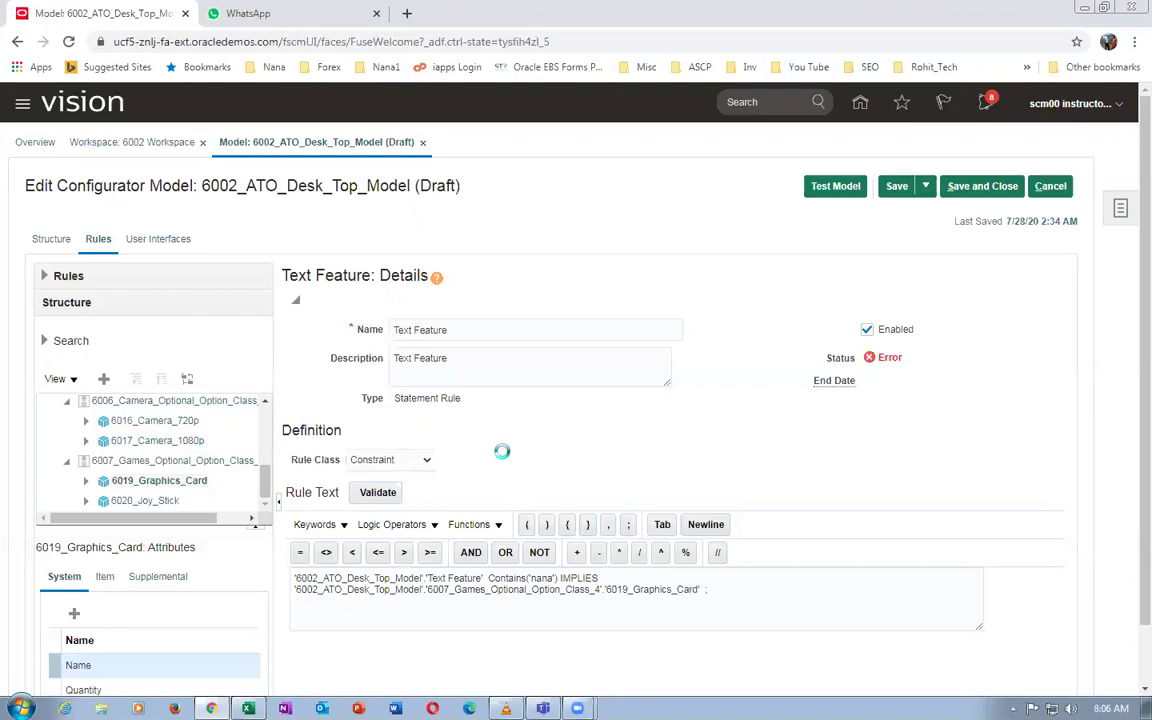
Save the model again and validate the rule with Contains('nana')
left_click(897, 187)
left_click(378, 492)
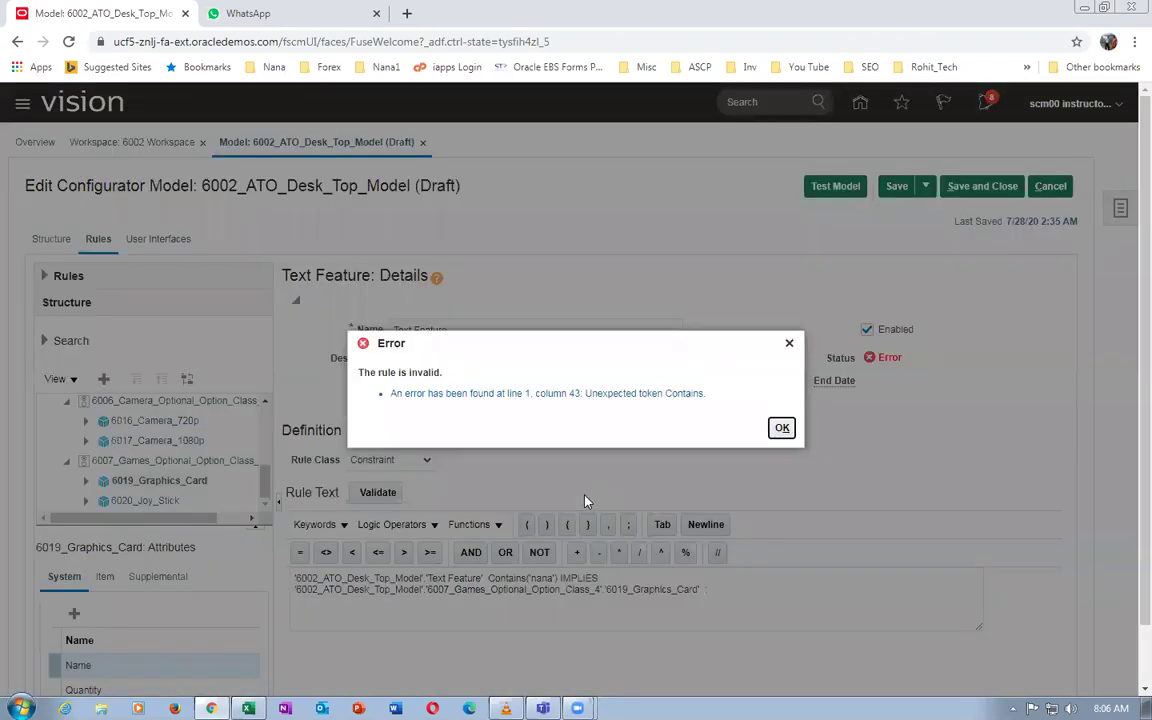
type(";")
left_click(781, 429)
Remove the quotes around nana inside Contains and try validating the rule text
left_click(530, 583)
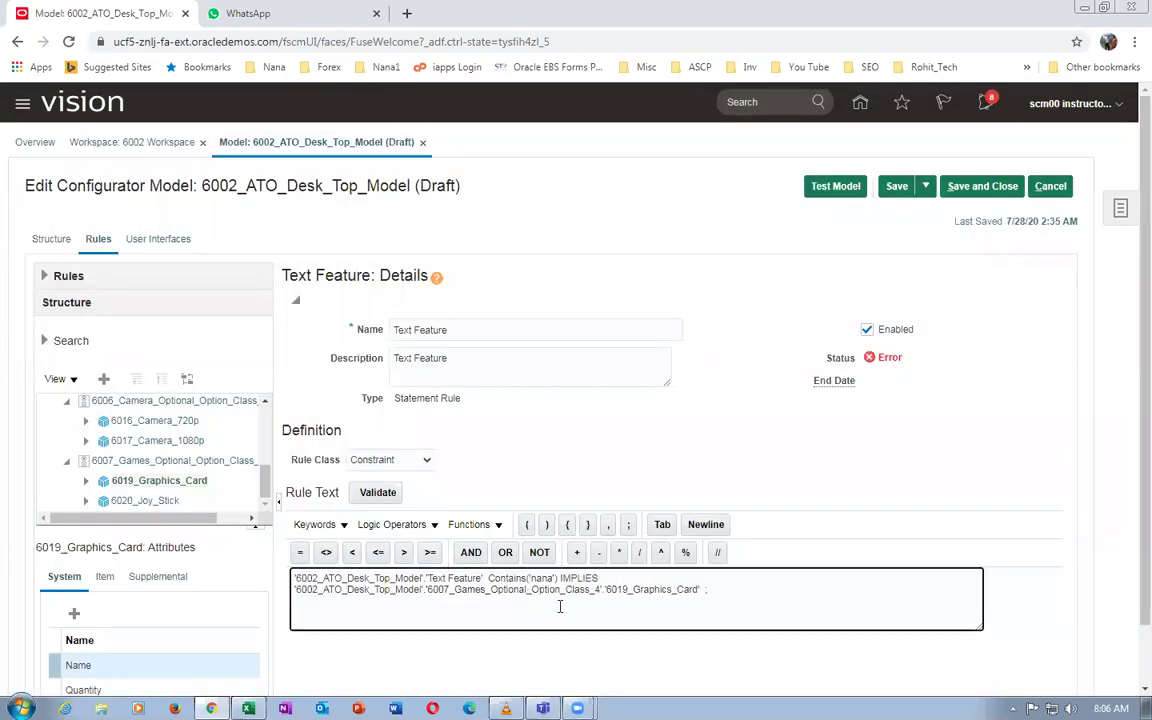
key("BackSpace")
key("Right")
key("Right")
key("Right")
key("BackSpace")
left_click(378, 492)
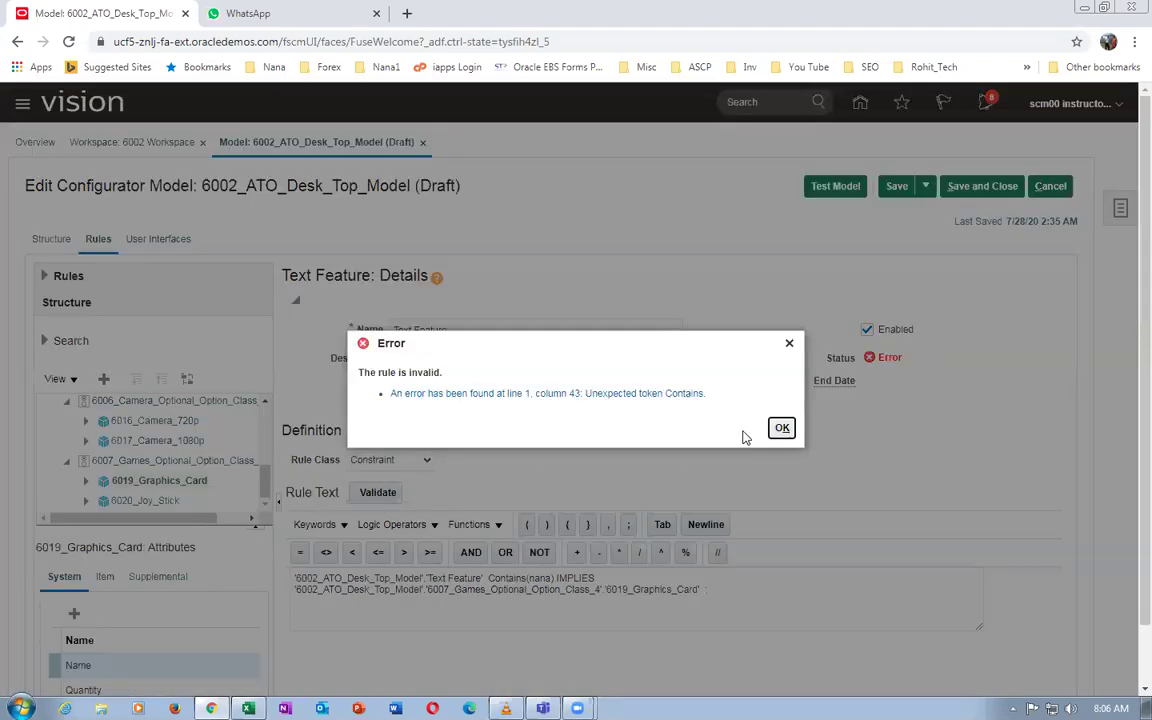
left_click(782, 428)
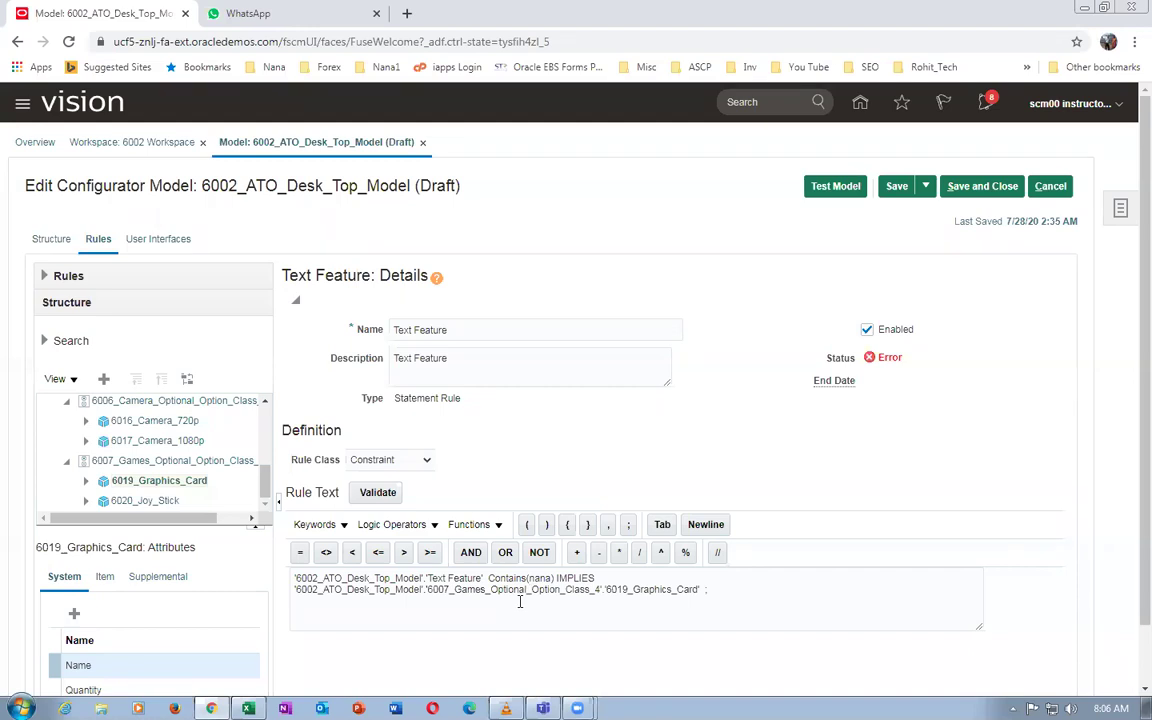
Replace the Contains(nana) function in the rule text with = 'nana' and check the rule's validity
left_click(500, 591)
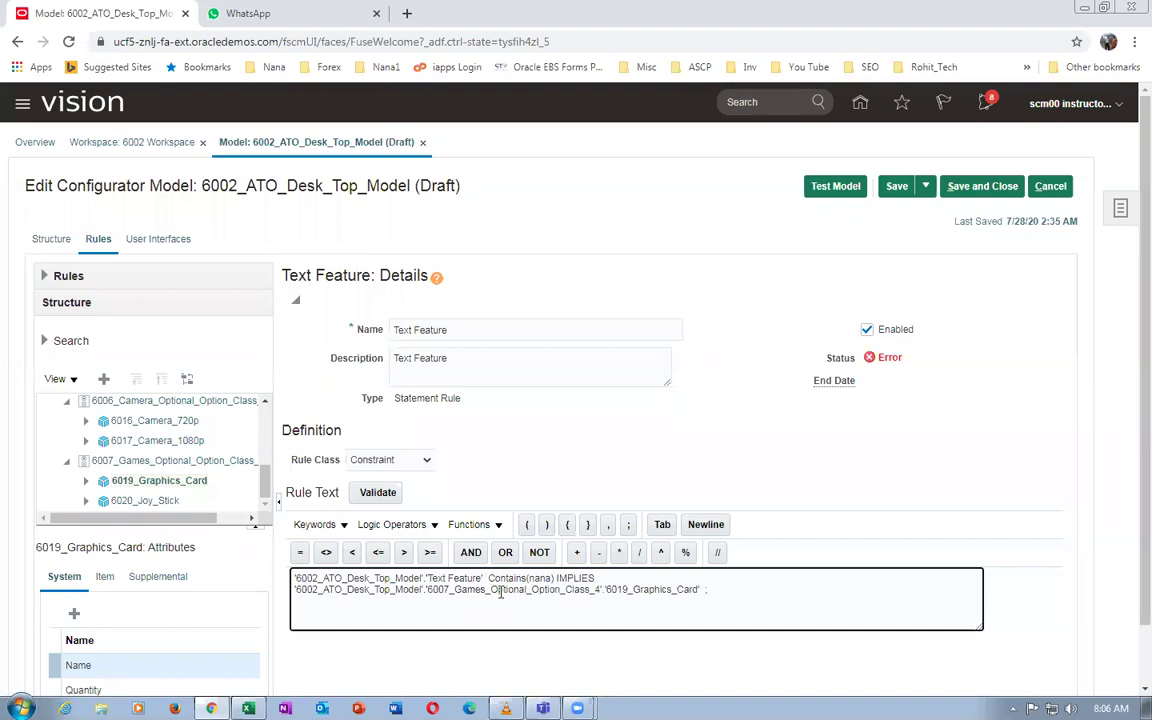
type("=")
key("Delete")
key("Delete")
key("Delete")
key("Delete")
key("Delete")
key("Delete")
key("Delete")
key("Delete")
key("Delete")
key("Delete")
key("Delete")
key("Delete")
key("Delete")
key("Delete")
key("Delete")
key("Delete")
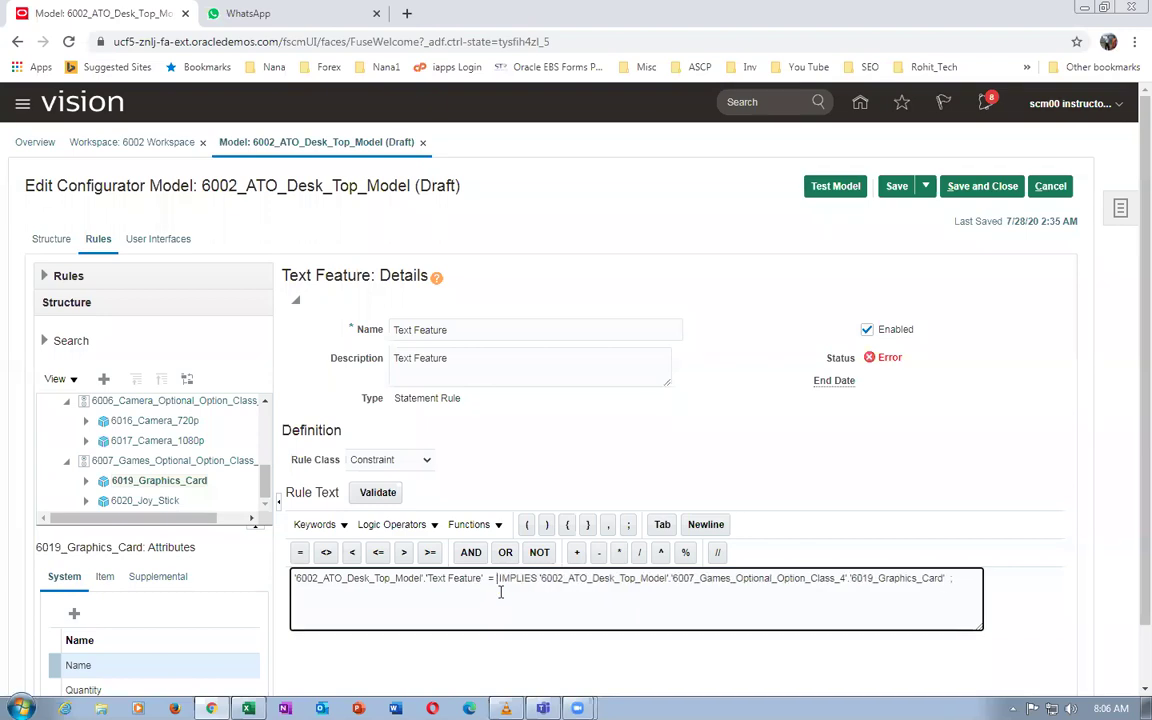
type("'nana")
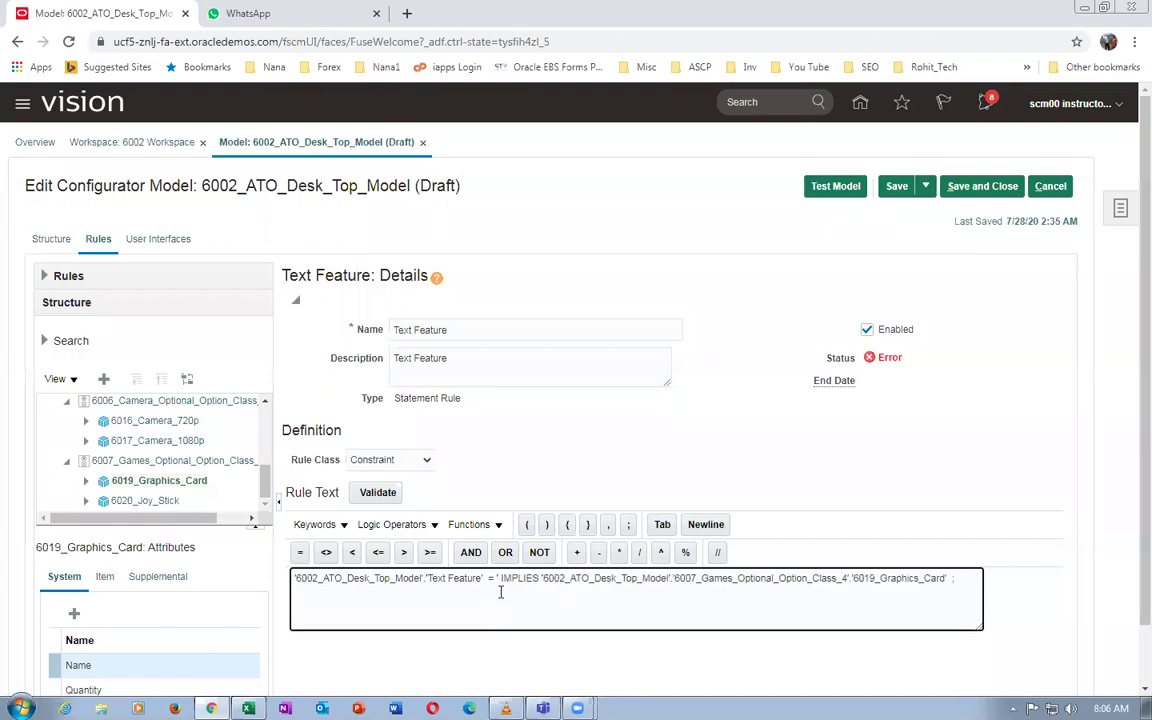
type("'")
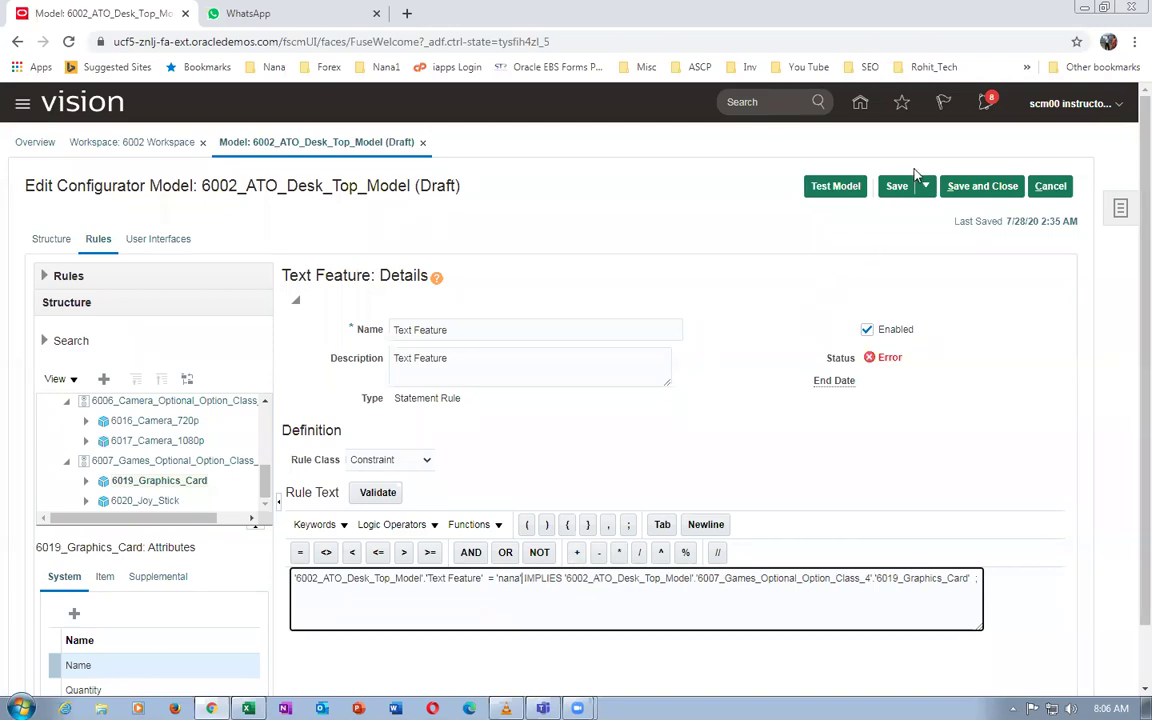
left_click(893, 187)
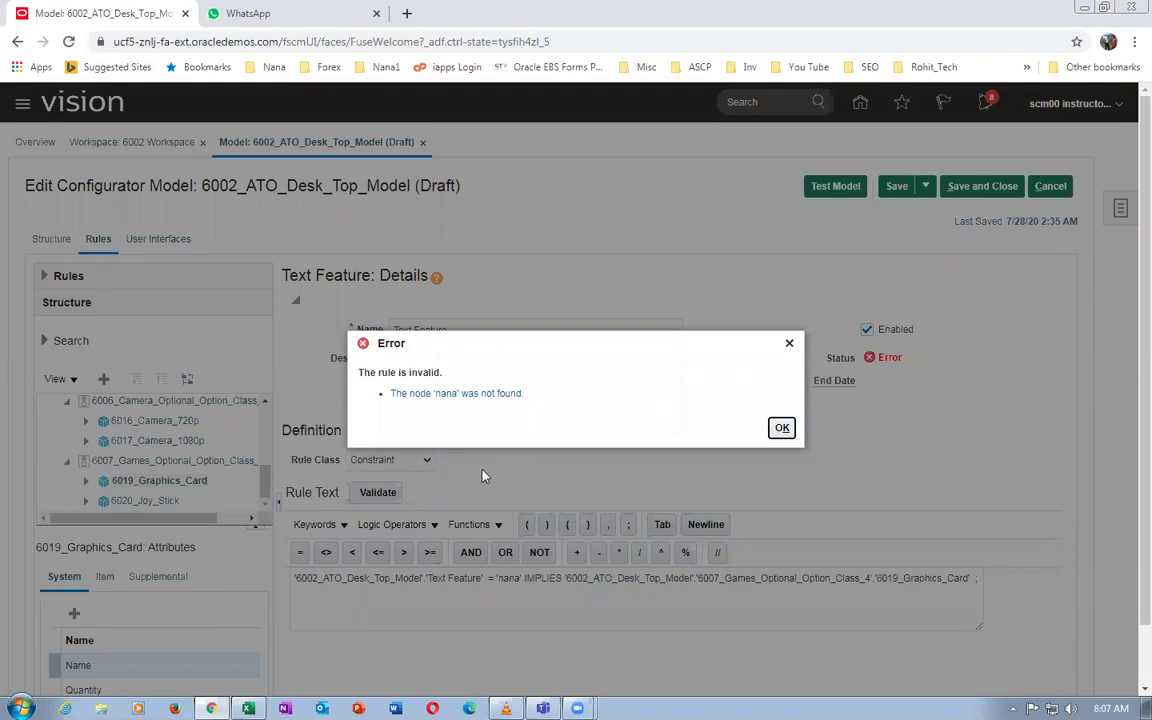
left_click(781, 431)
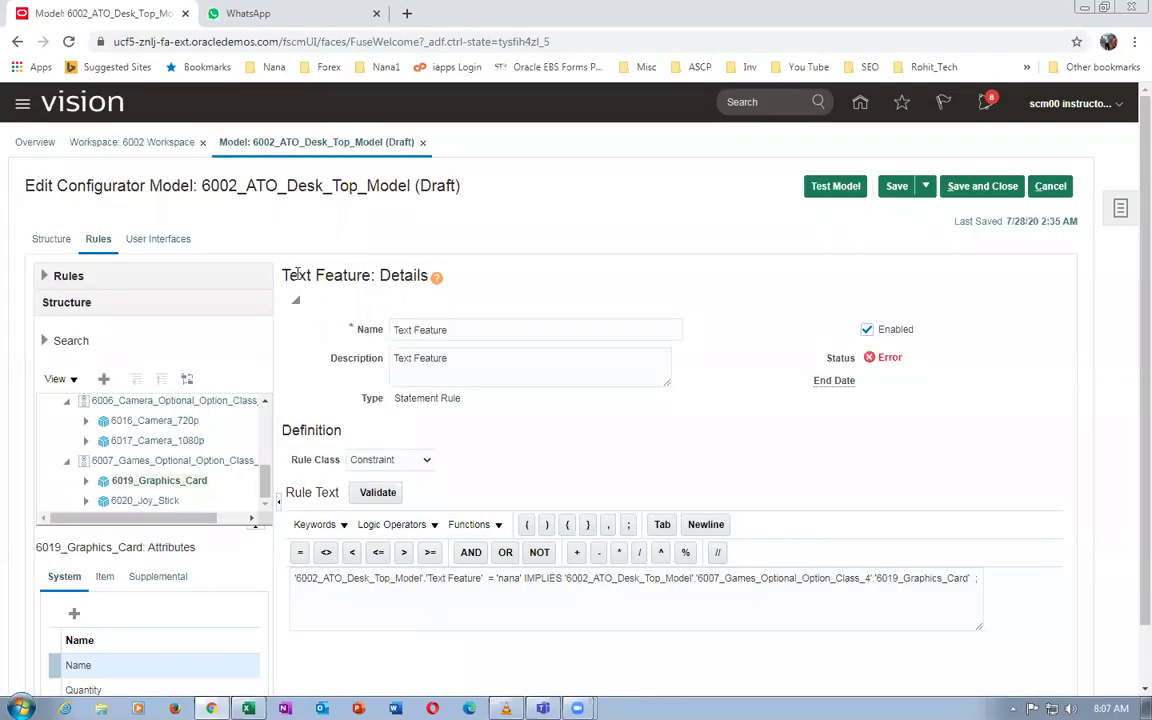
Change the single quotes around nana in the rule text to double quotes, giving = "nana"
left_click(427, 578)
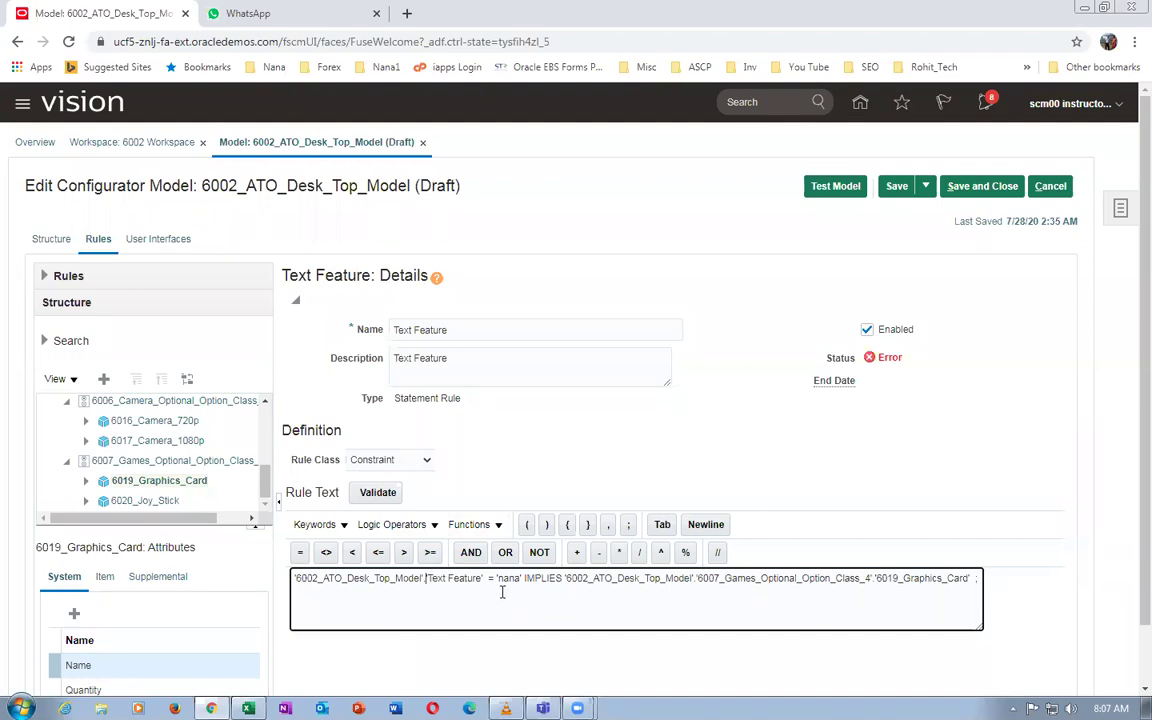
type(".")
type(".")
left_click(497, 579)
key("Right")
key("BackSpace")
type("\"")
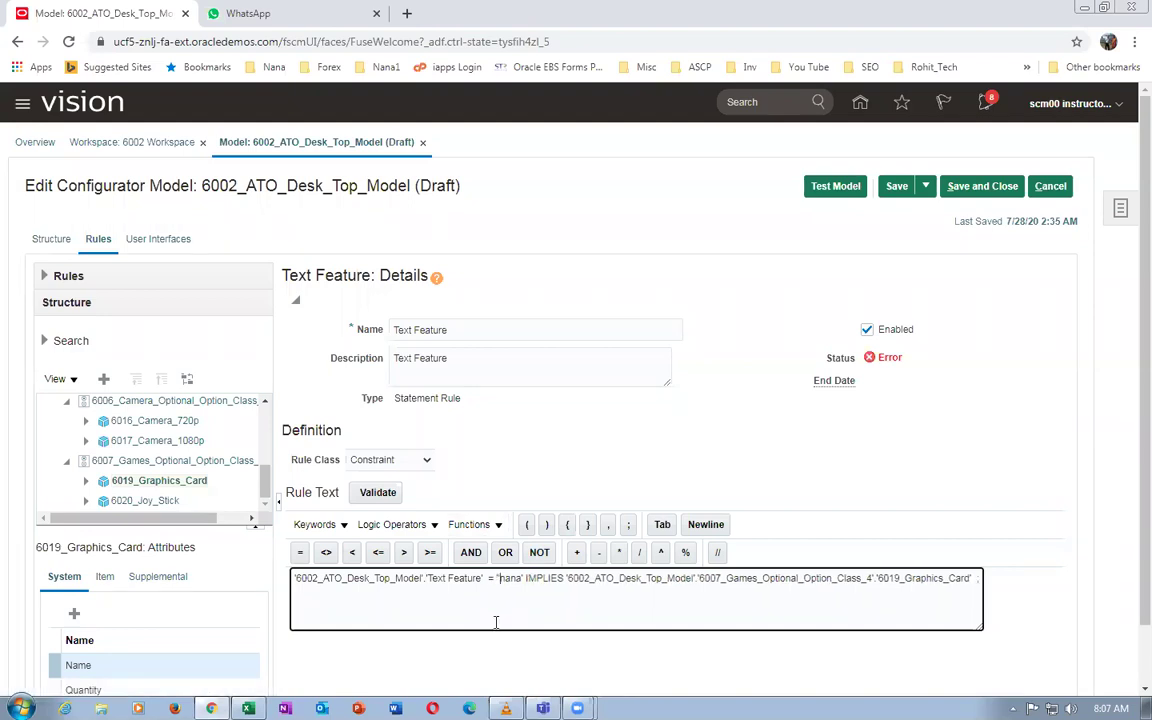
key("Right")
key("Right")
key("Delete")
type("\"")
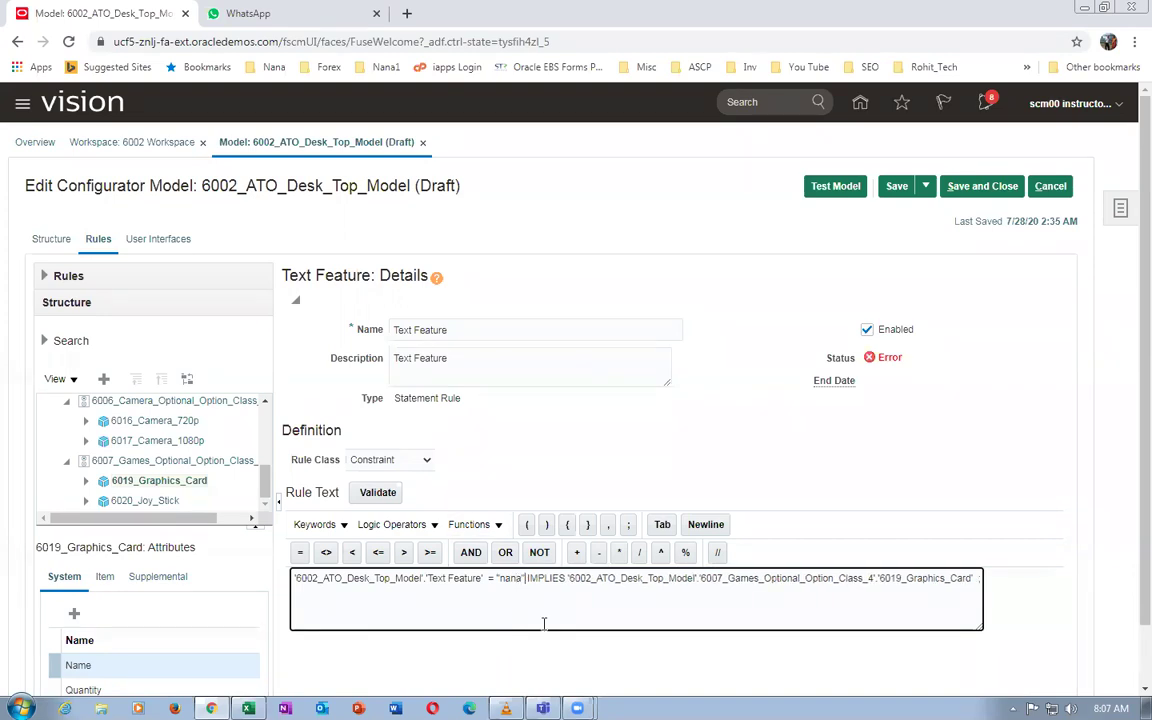
Save the model and validate the rule that compares Text Feature with "nana"
left_click(897, 185)
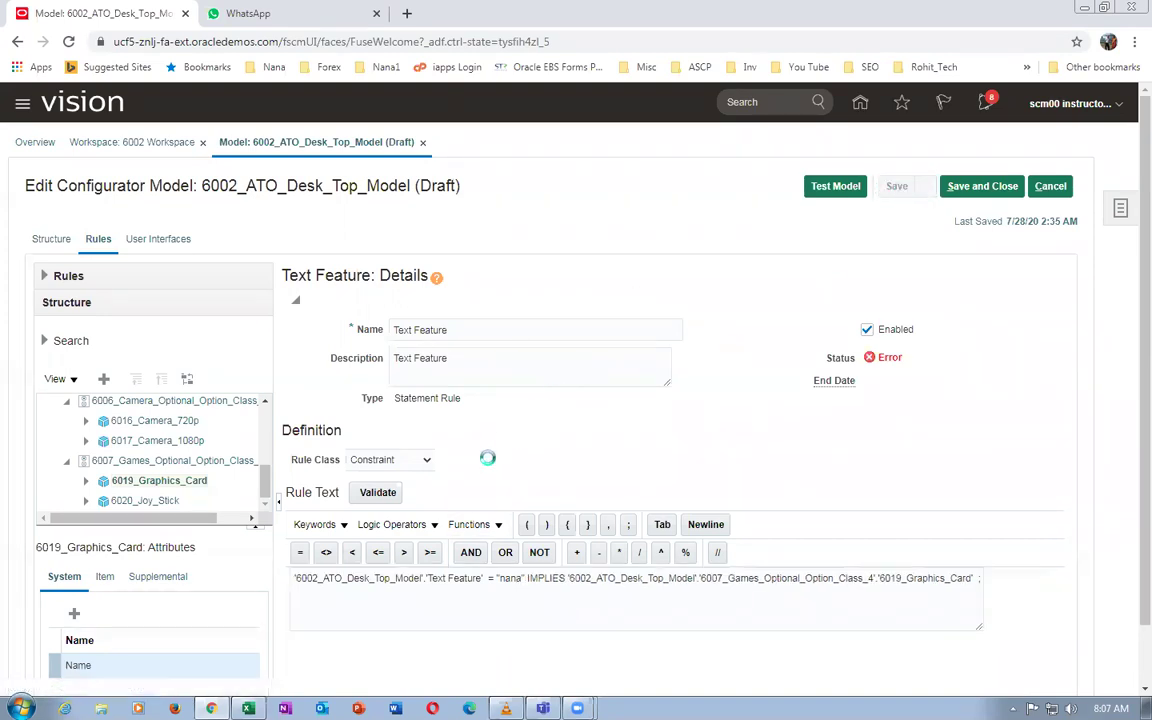
left_click(376, 494)
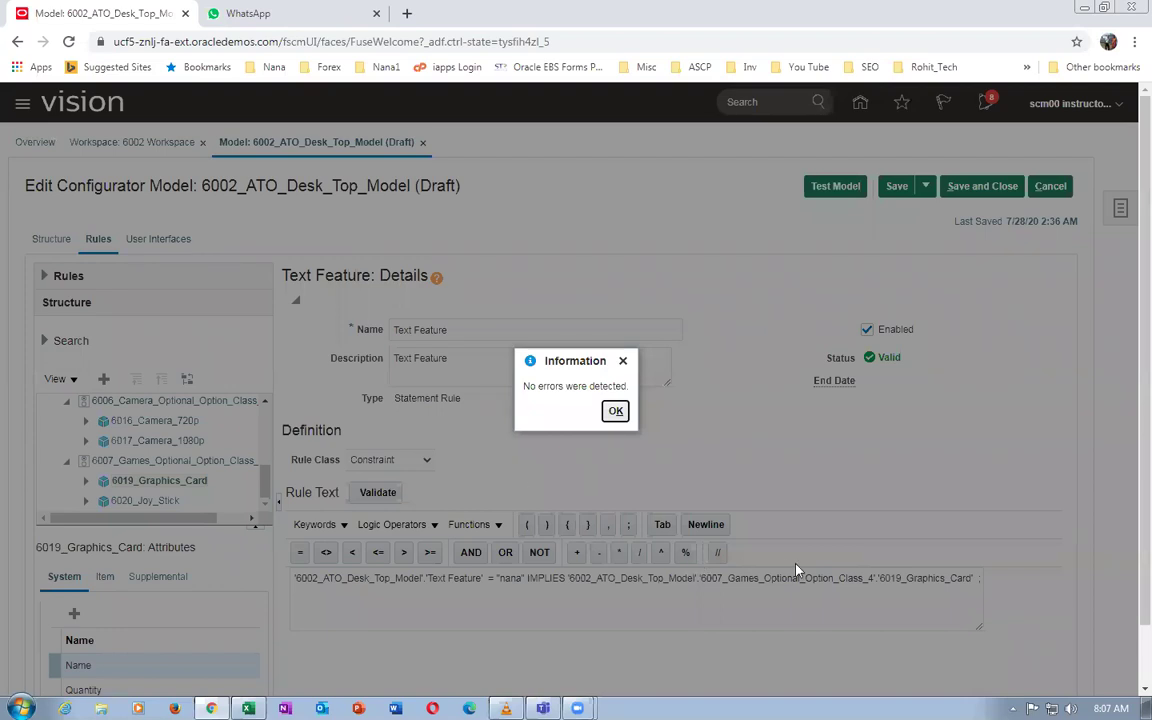
left_click(615, 411)
Launch a test session of the draft model with the default test parameters and look over its configurable options
left_click(835, 186)
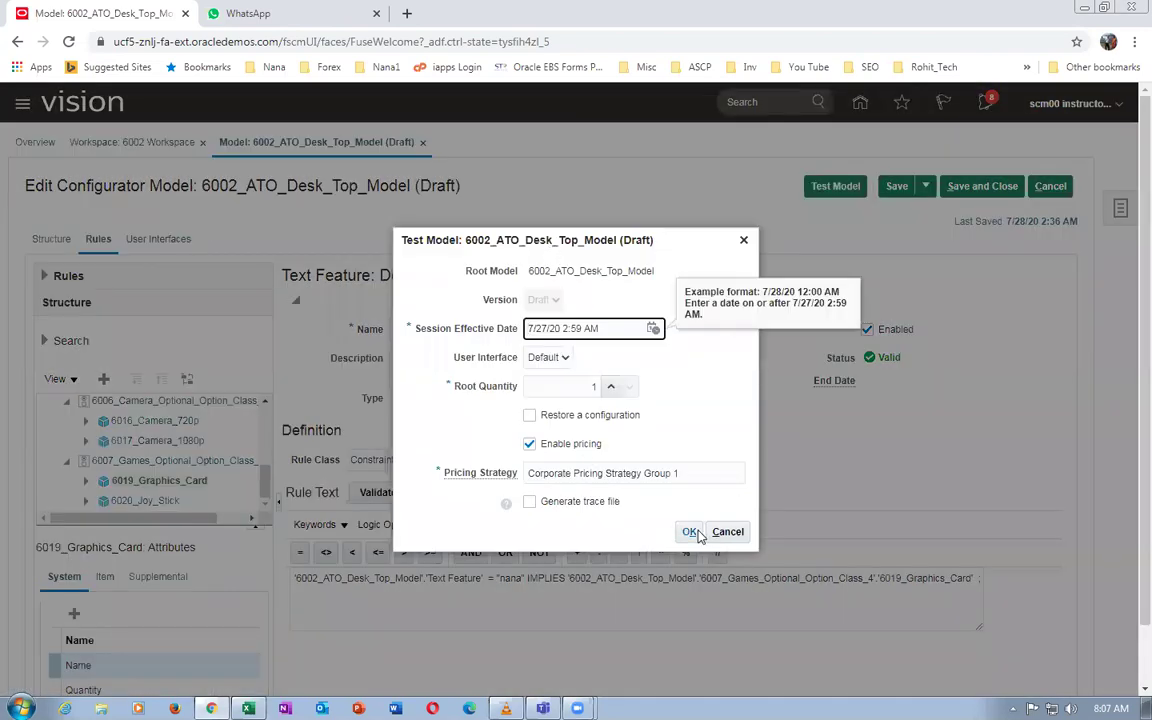
left_click(691, 532)
left_click(665, 418)
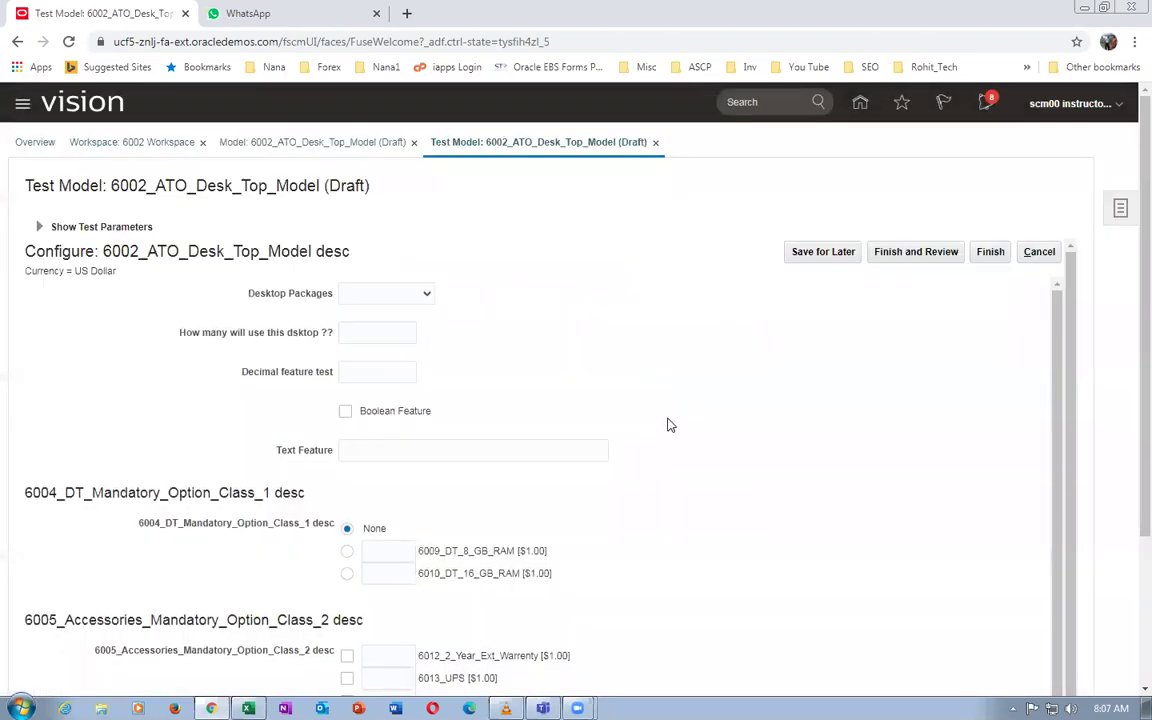
scroll(670, 425, "down", 2)
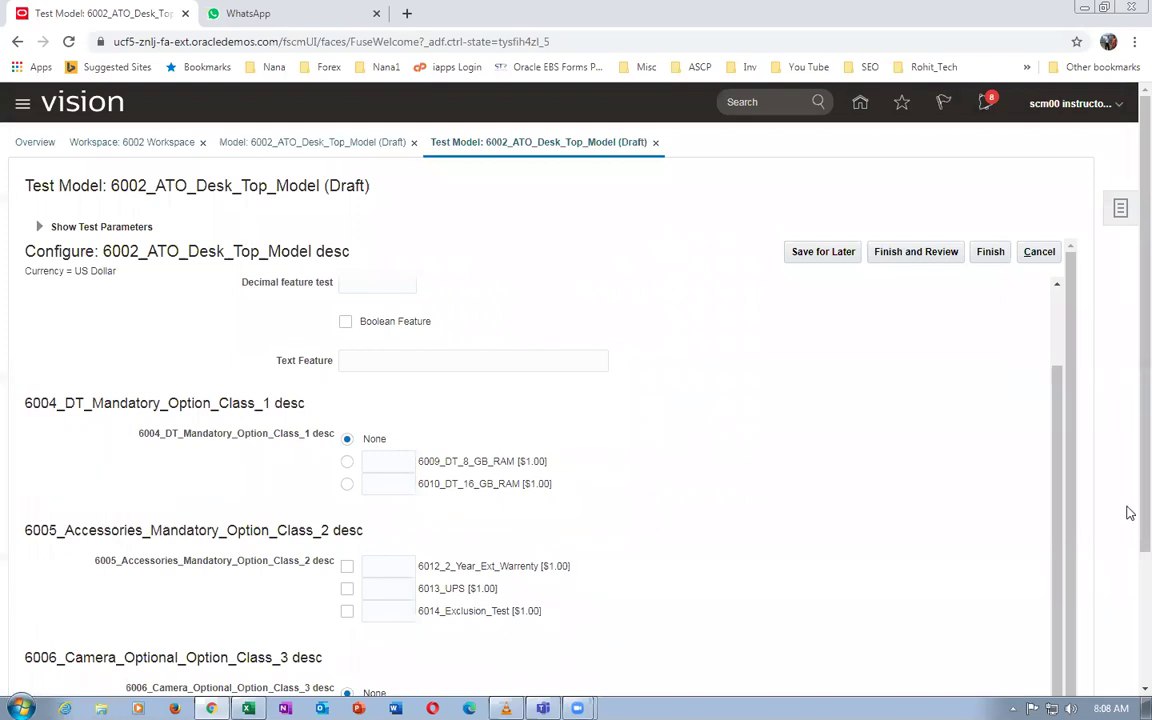
scroll(1130, 578, "down", 1)
scroll(1130, 578, "down", 1)
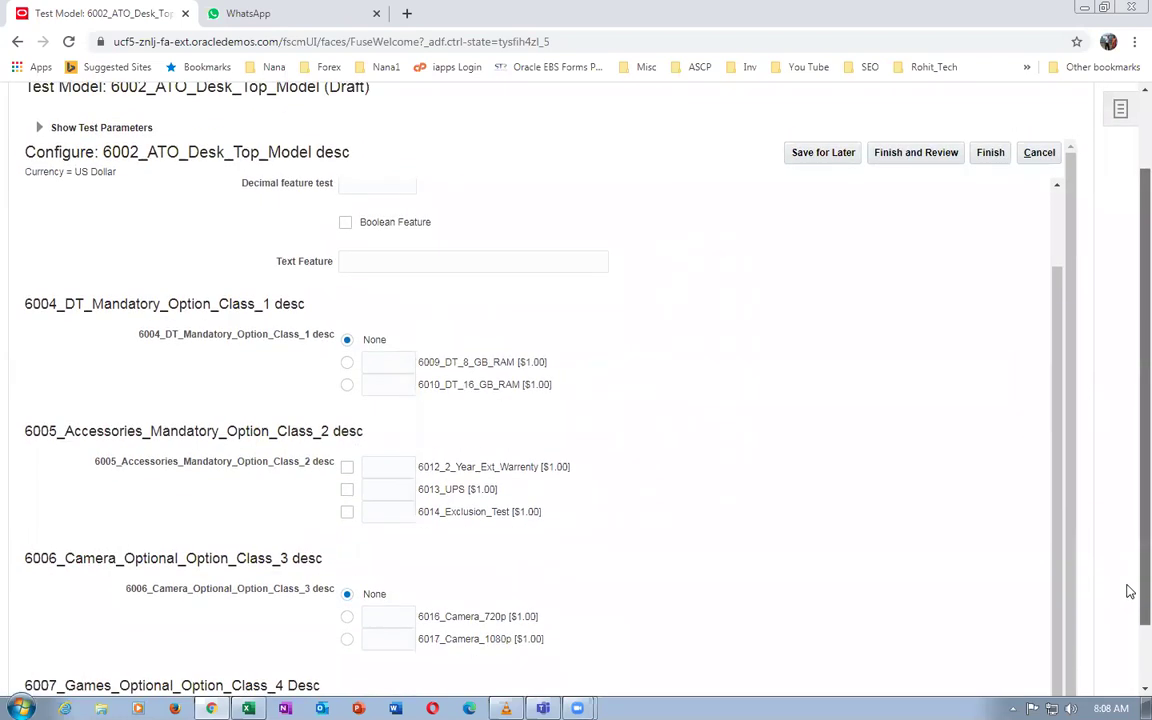
Enter nana as the Text Feature value in the test configuration to try out the 6019_Graphics_Card rule
scroll(1130, 592, "down", 2)
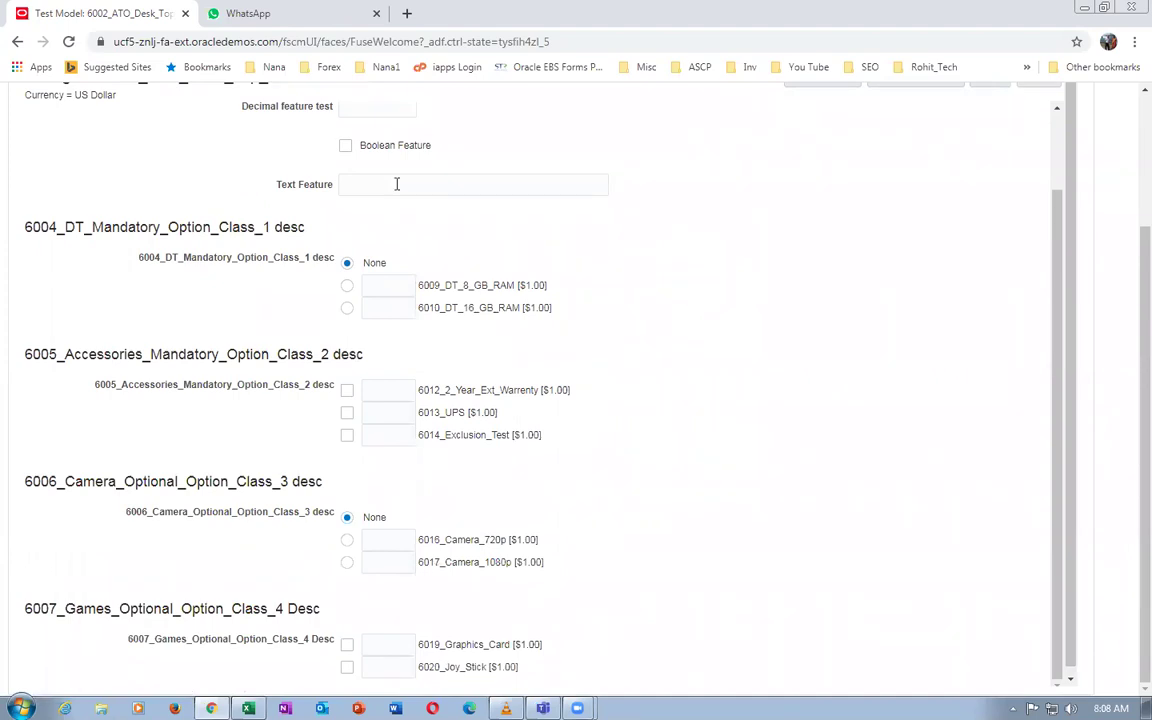
left_click(397, 184)
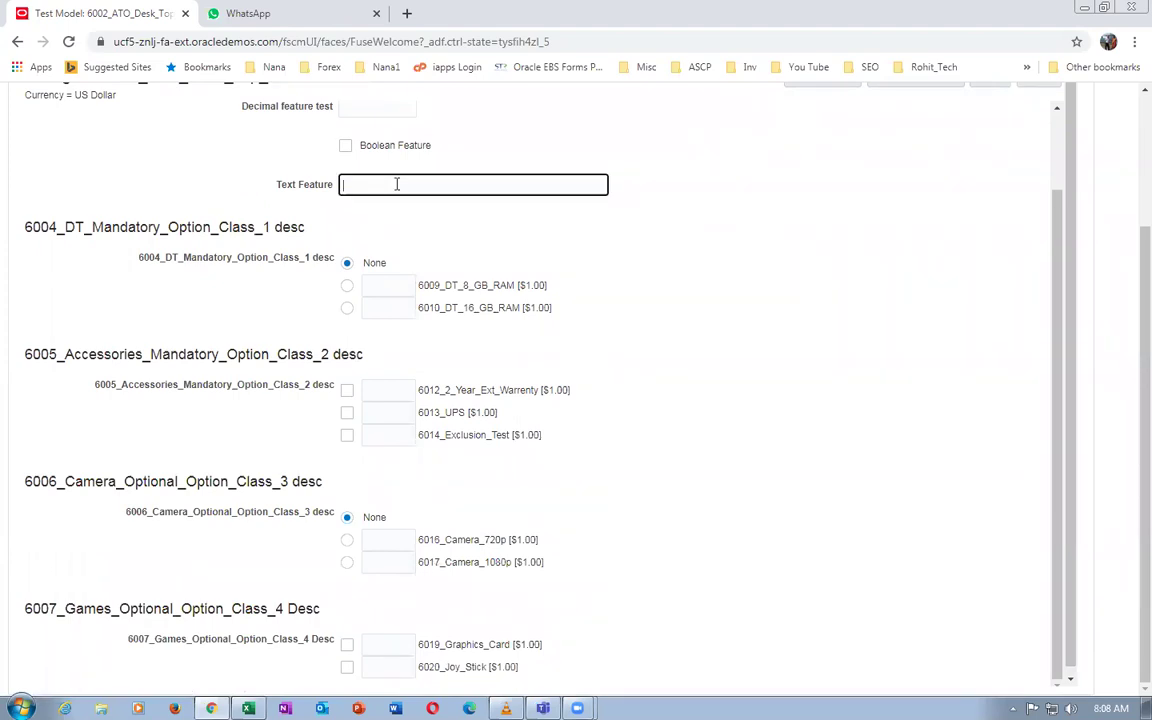
type("nana")
key("Tab")
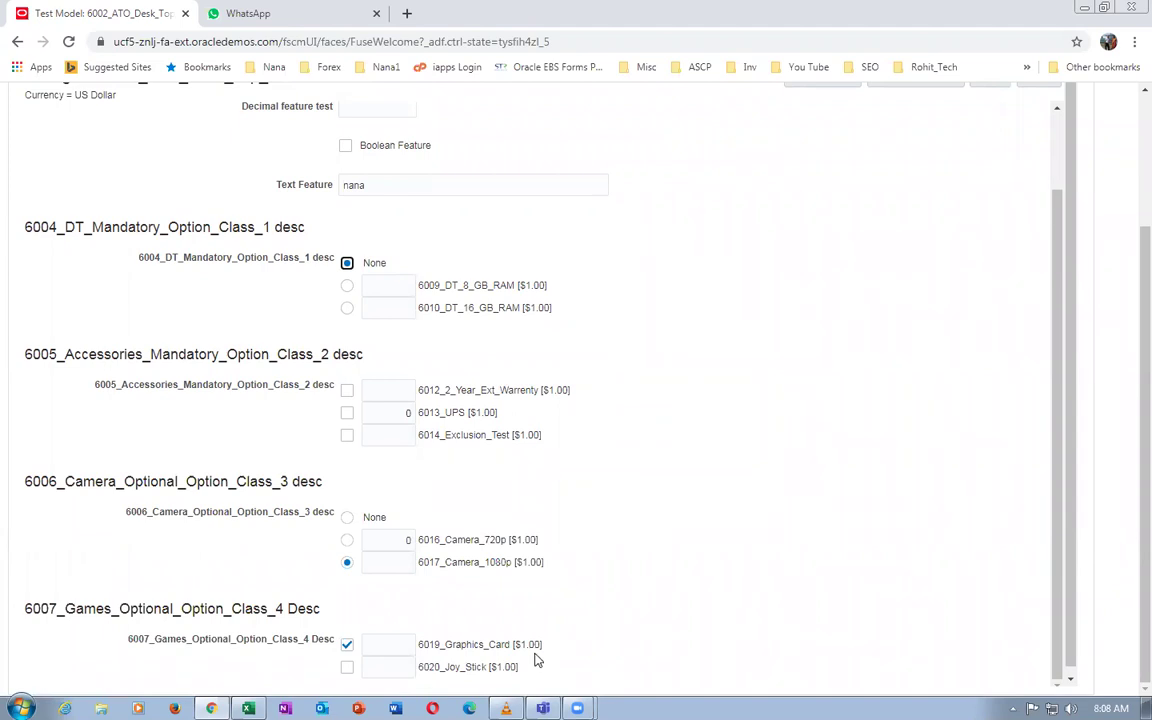
Clear the Text Feature value and check how the option selections respond
double_click(353, 185)
key("BackSpace")
left_click_drag(771, 378, 761, 458)
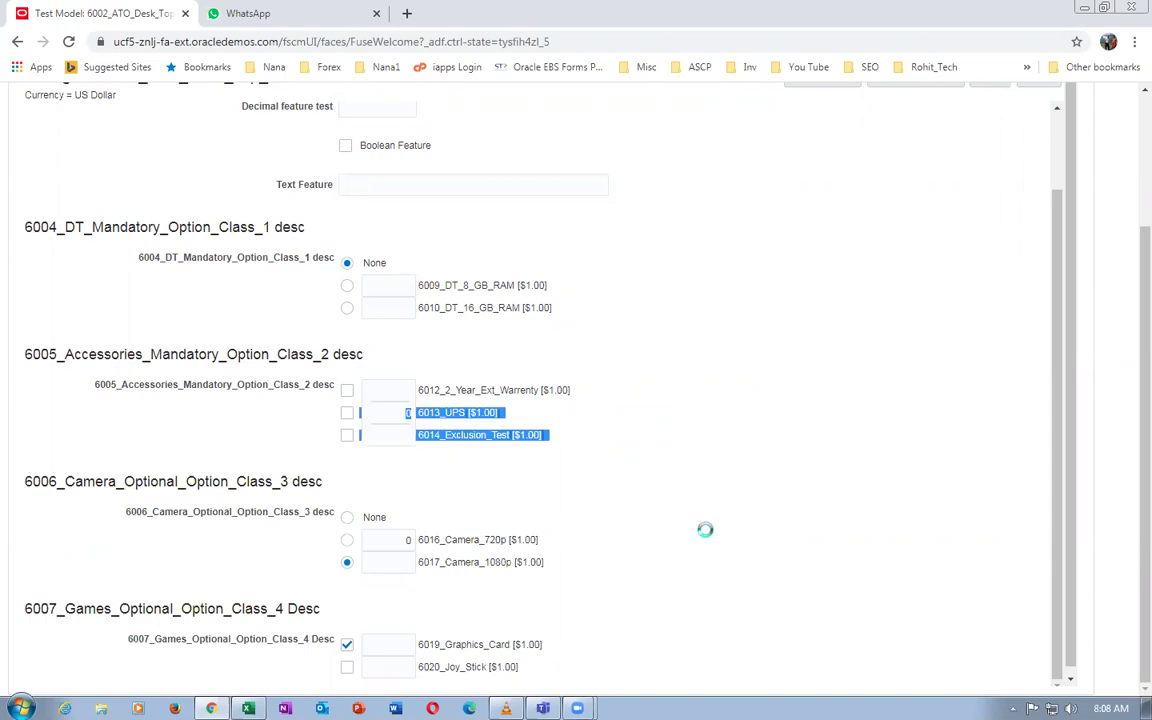
left_click(767, 507)
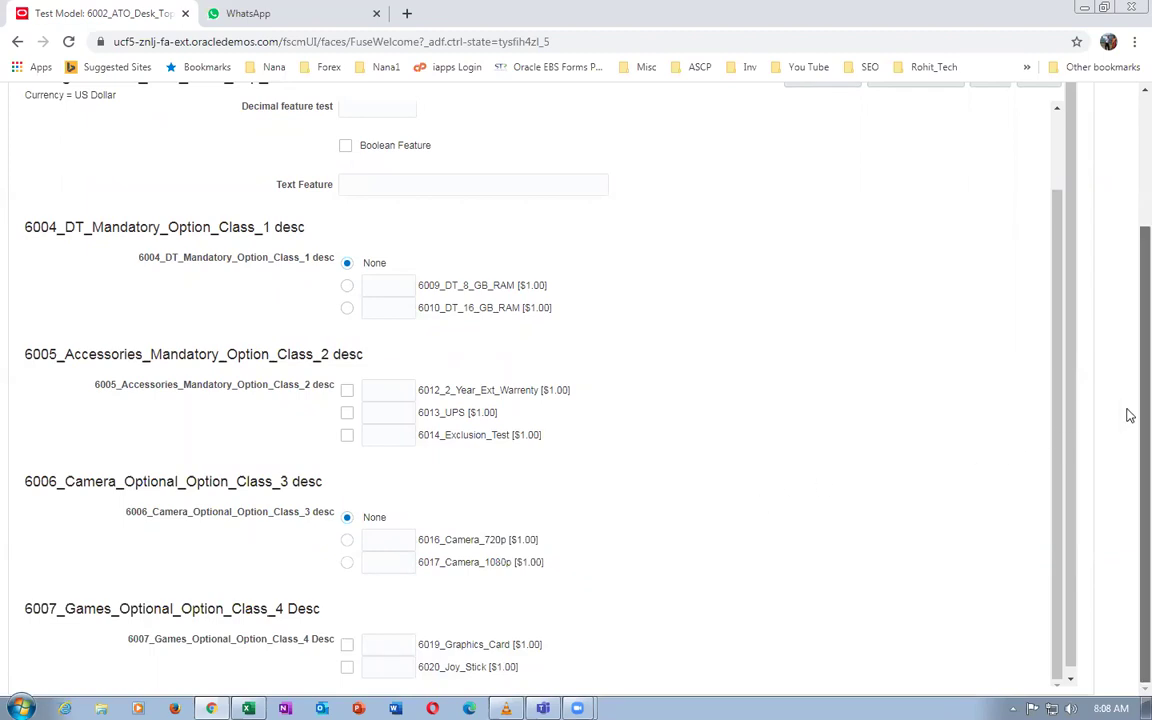
Cancel the model test session and discard its unsaved configuration
left_click_drag(1130, 415, 1130, 346)
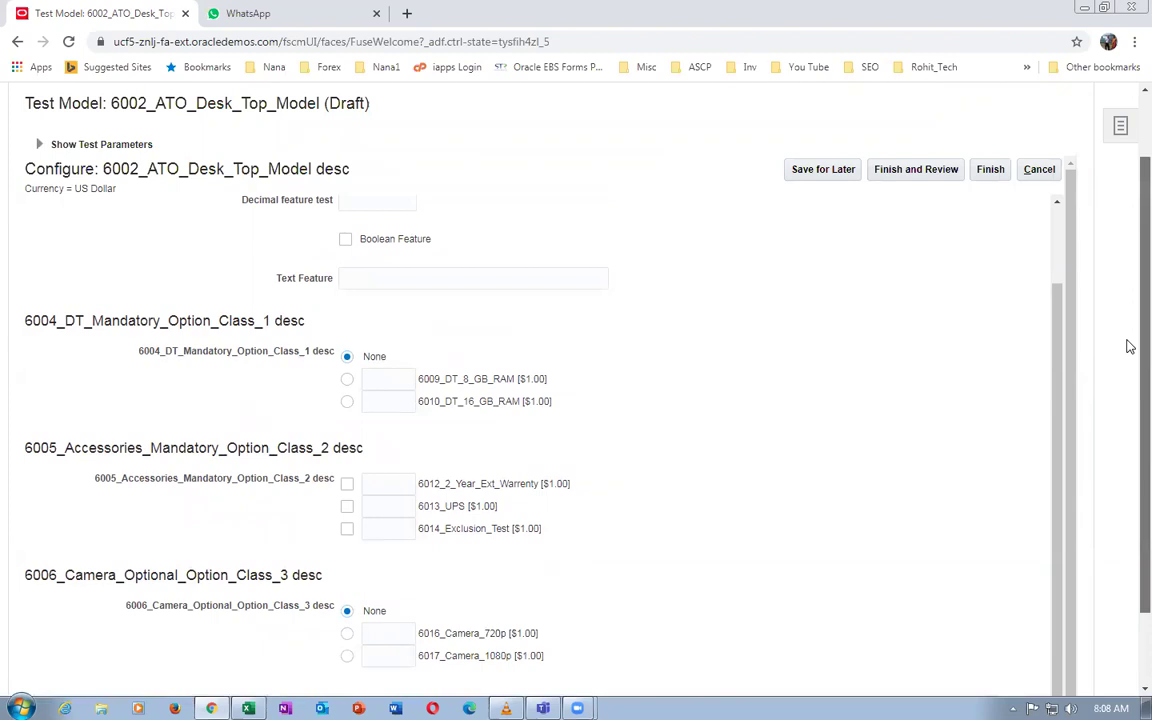
left_click(1040, 170)
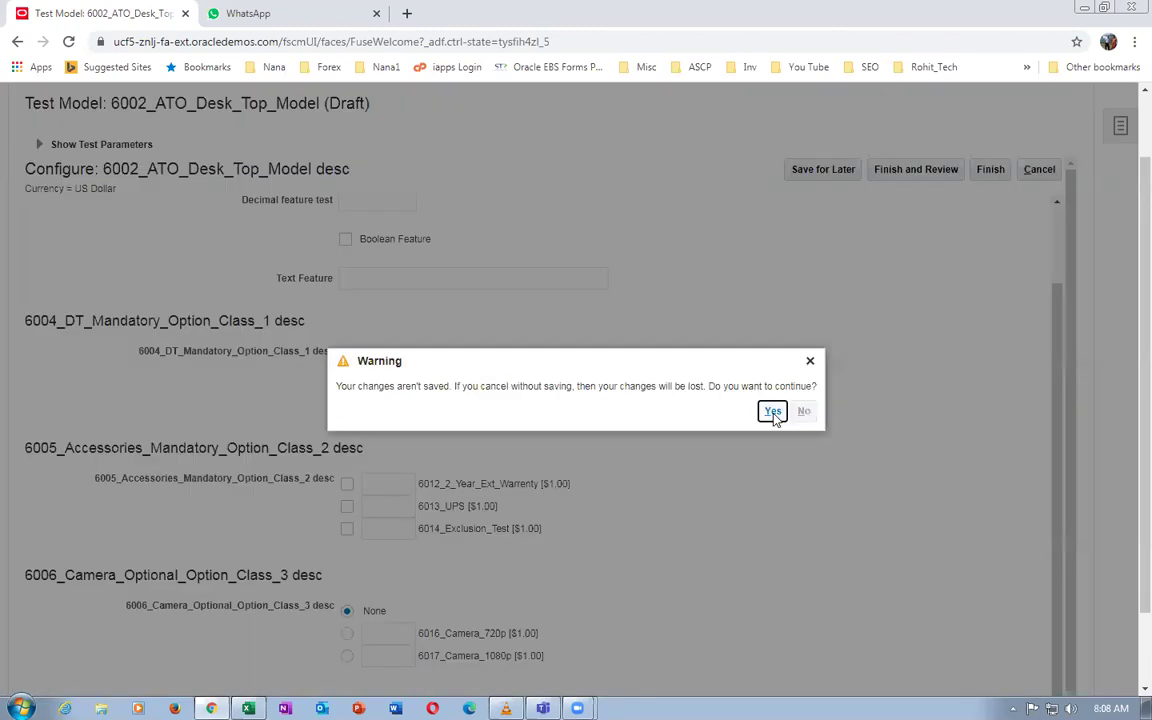
left_click(773, 414)
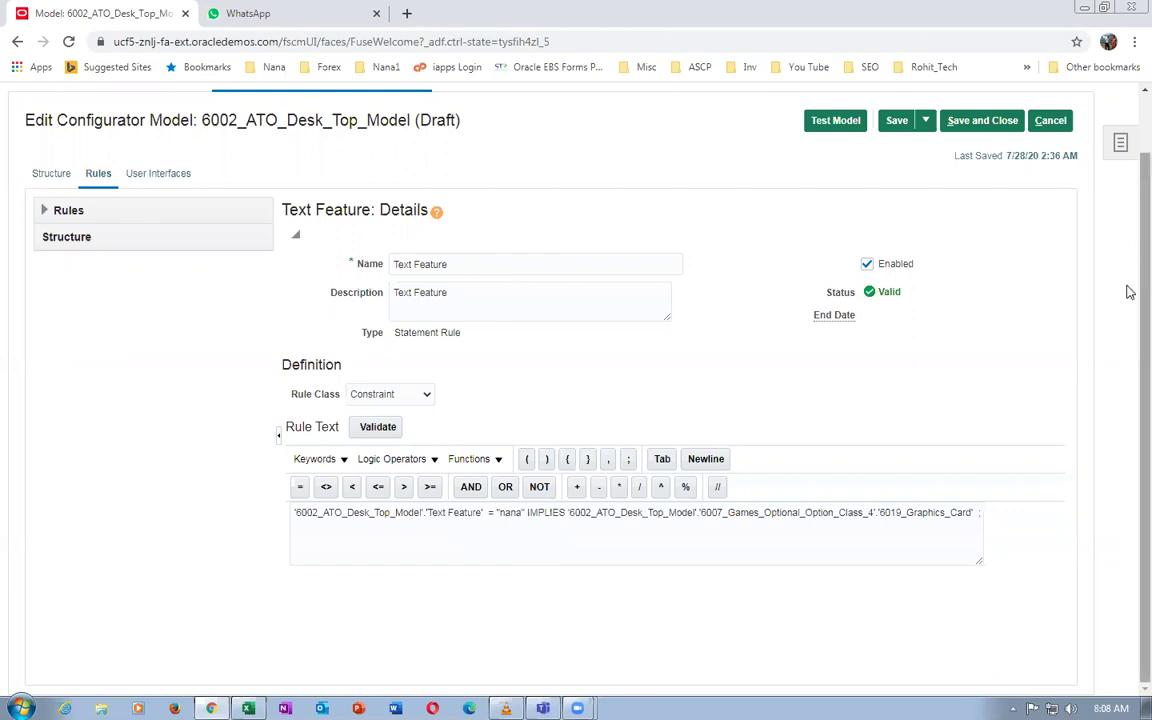
Review the node types that can be created under the 6002_ATO_Desk_Top_Model root, and open the model's user interfaces list
scroll(1129, 292, "up", 1)
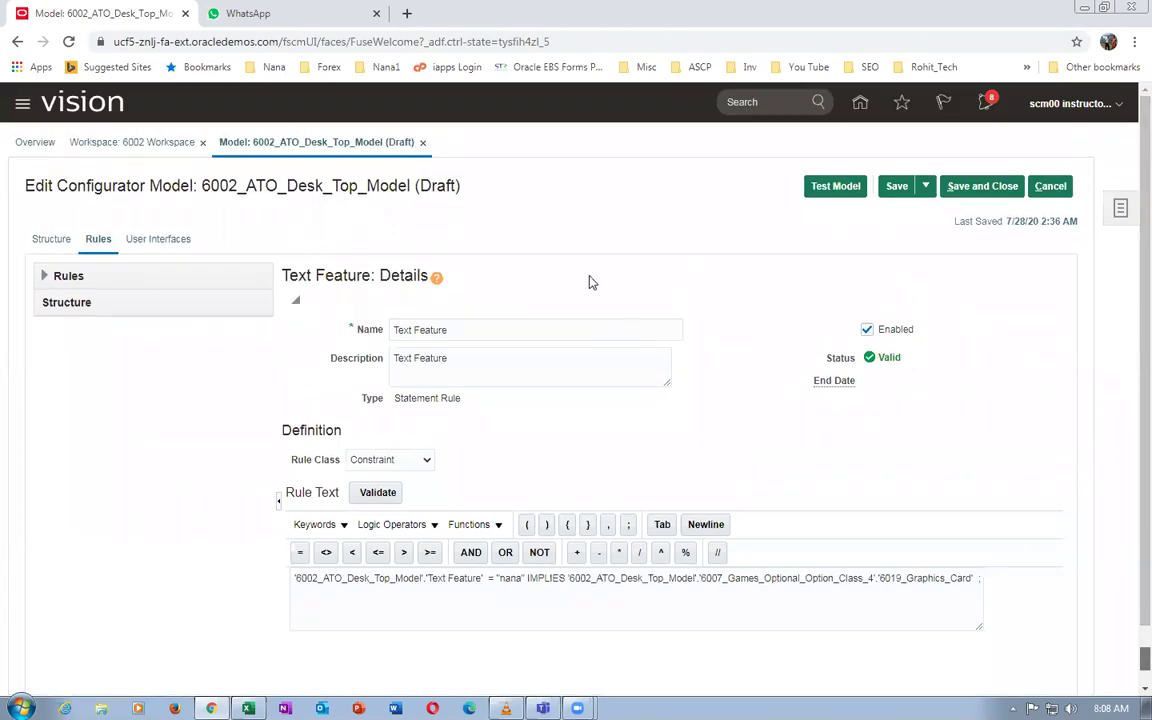
left_click(54, 239)
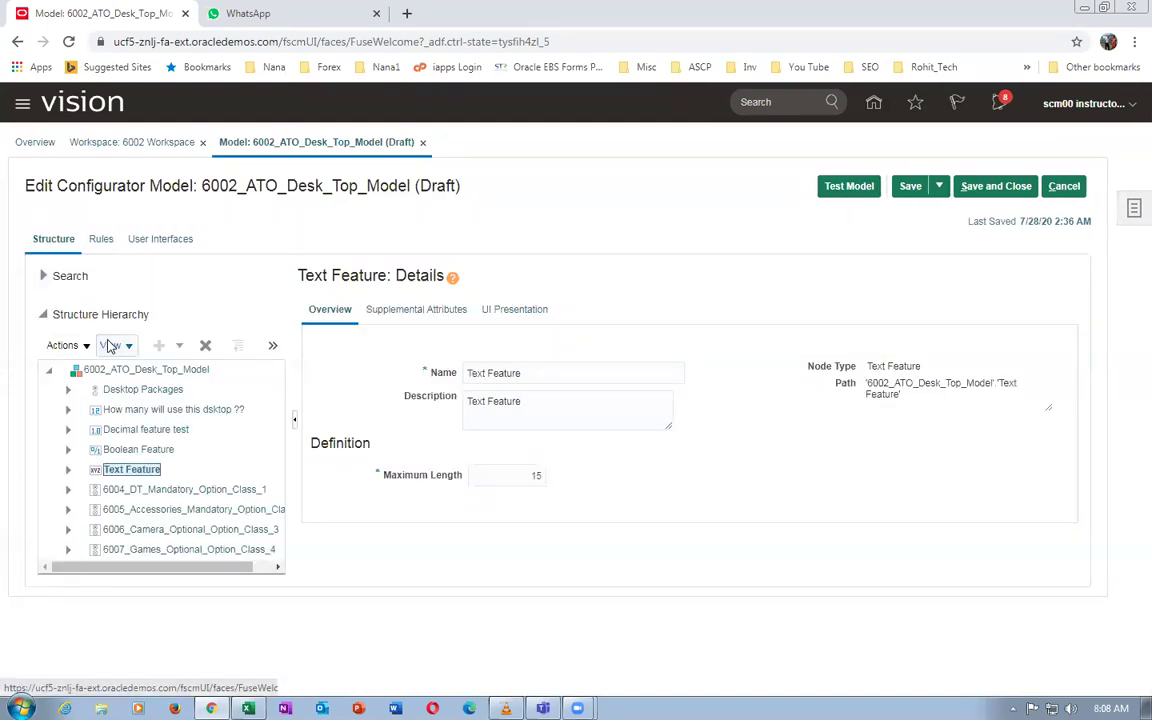
left_click(120, 370)
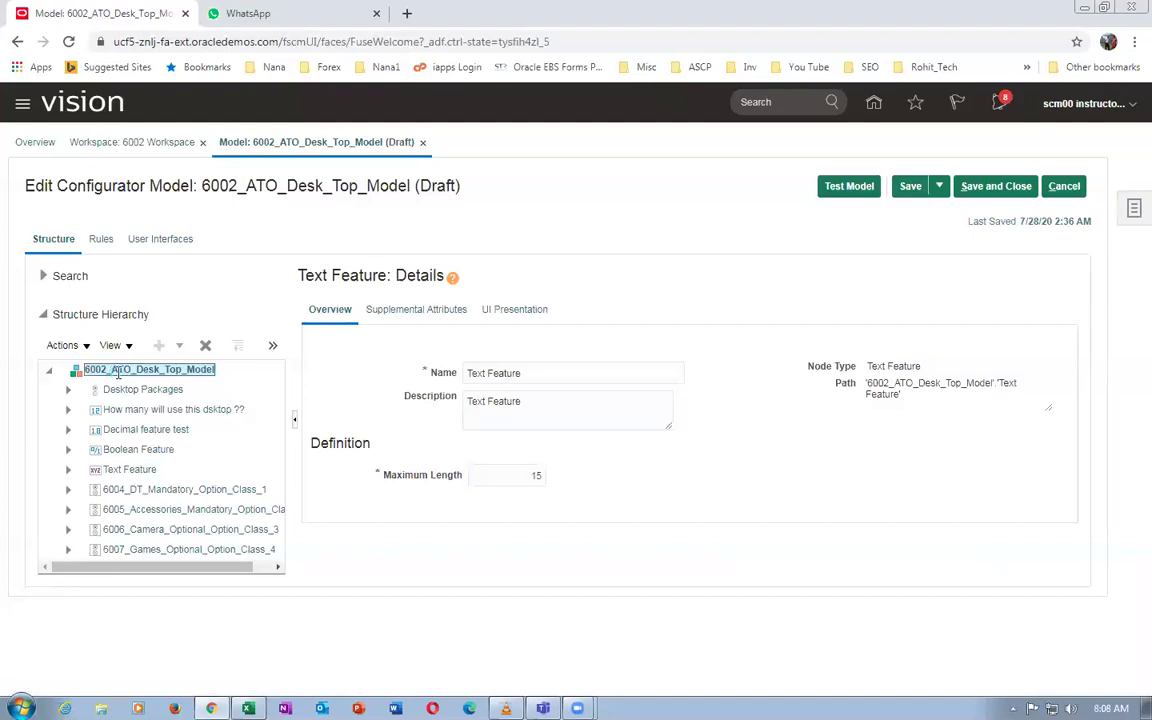
left_click(162, 346)
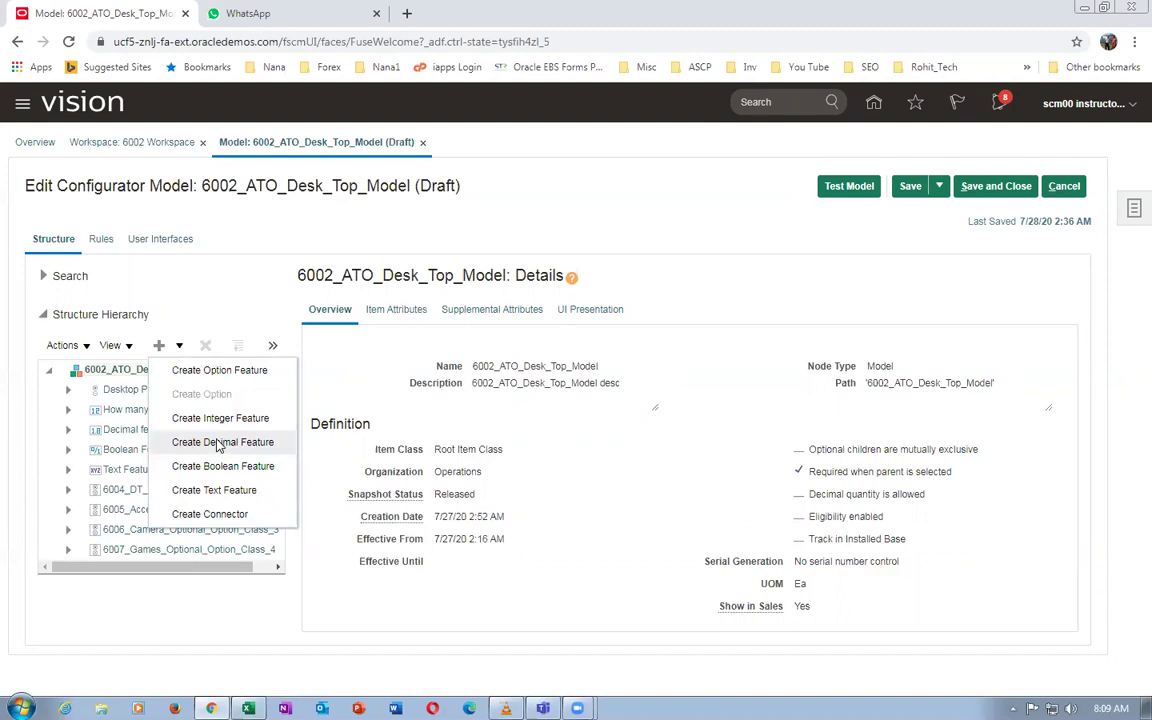
left_click(198, 285)
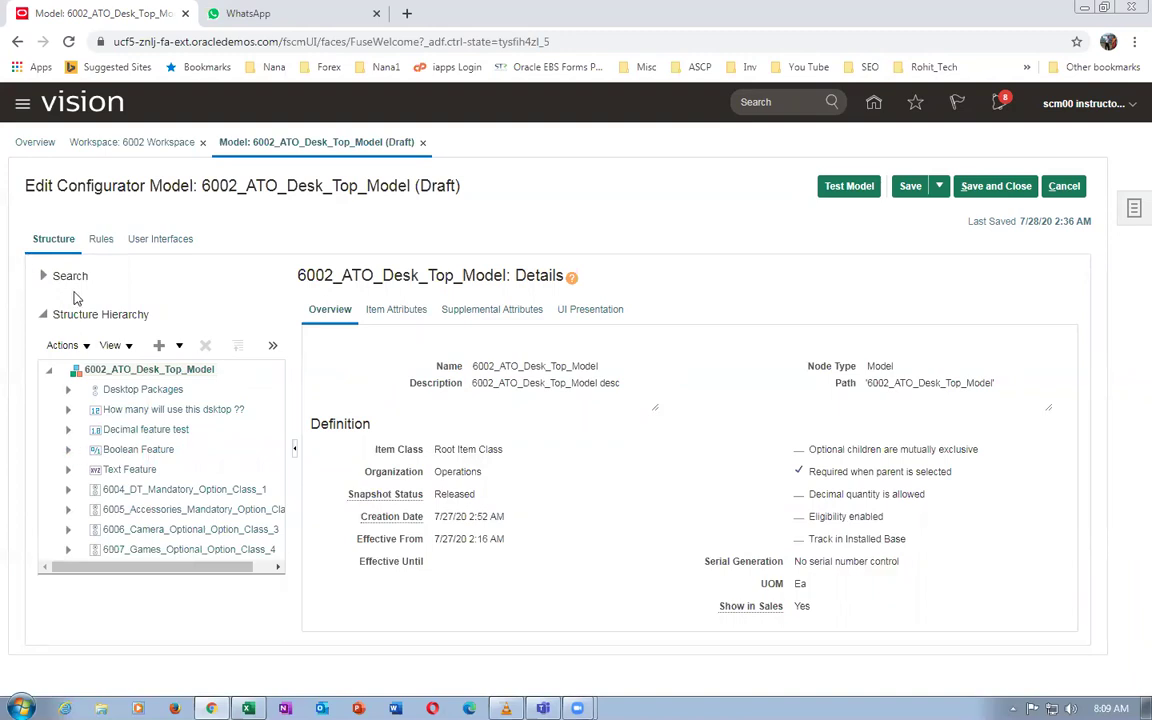
left_click(96, 239)
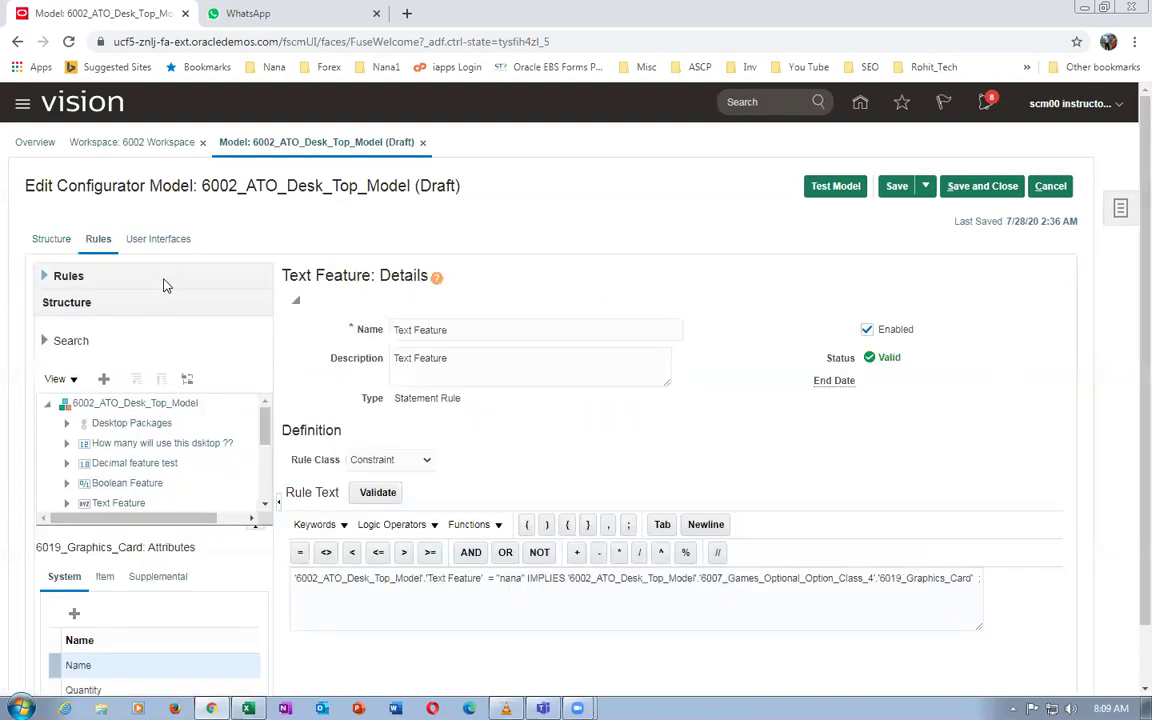
left_click(153, 241)
Switch to Windows Explorer, open the Fusion_OM_Training folder on Local Disk (C:) and locate its Images folder
left_click(101, 708)
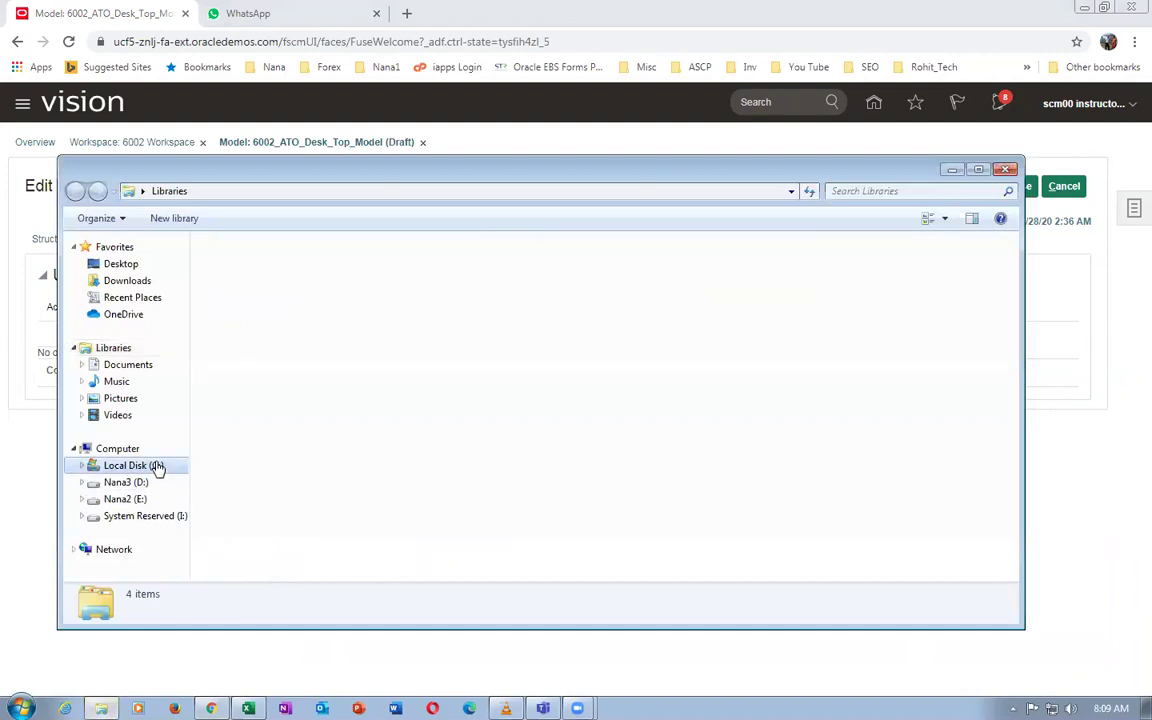
left_click(157, 468)
double_click(311, 457)
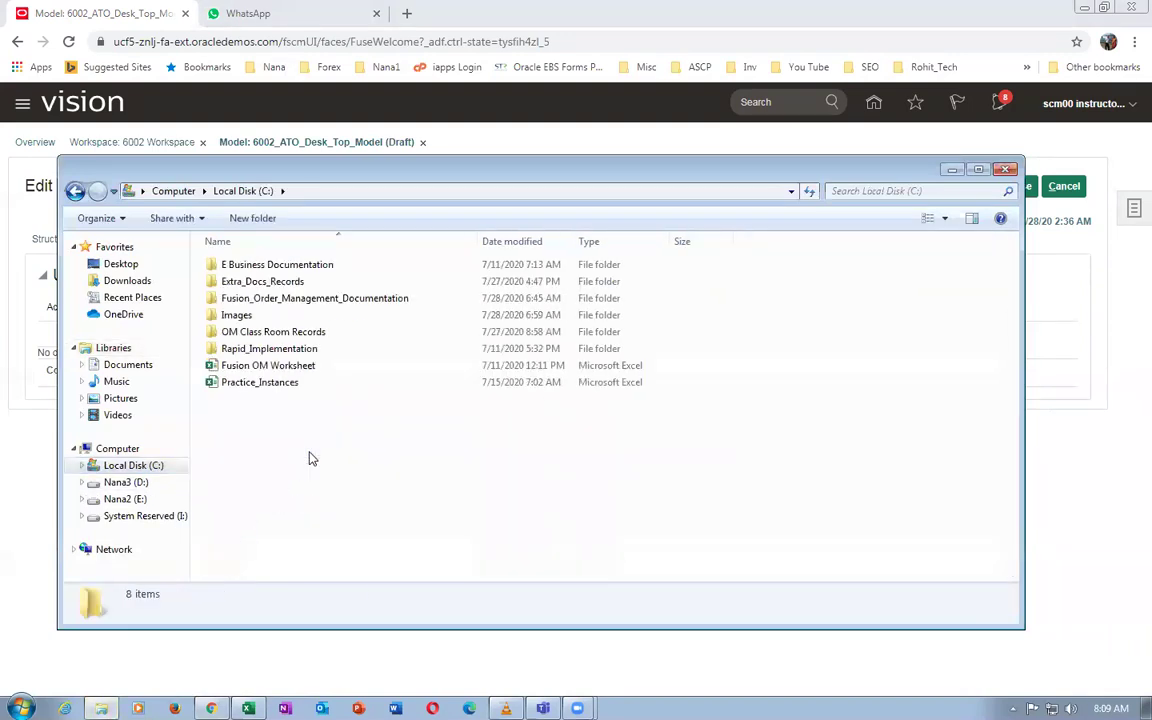
left_click(242, 317)
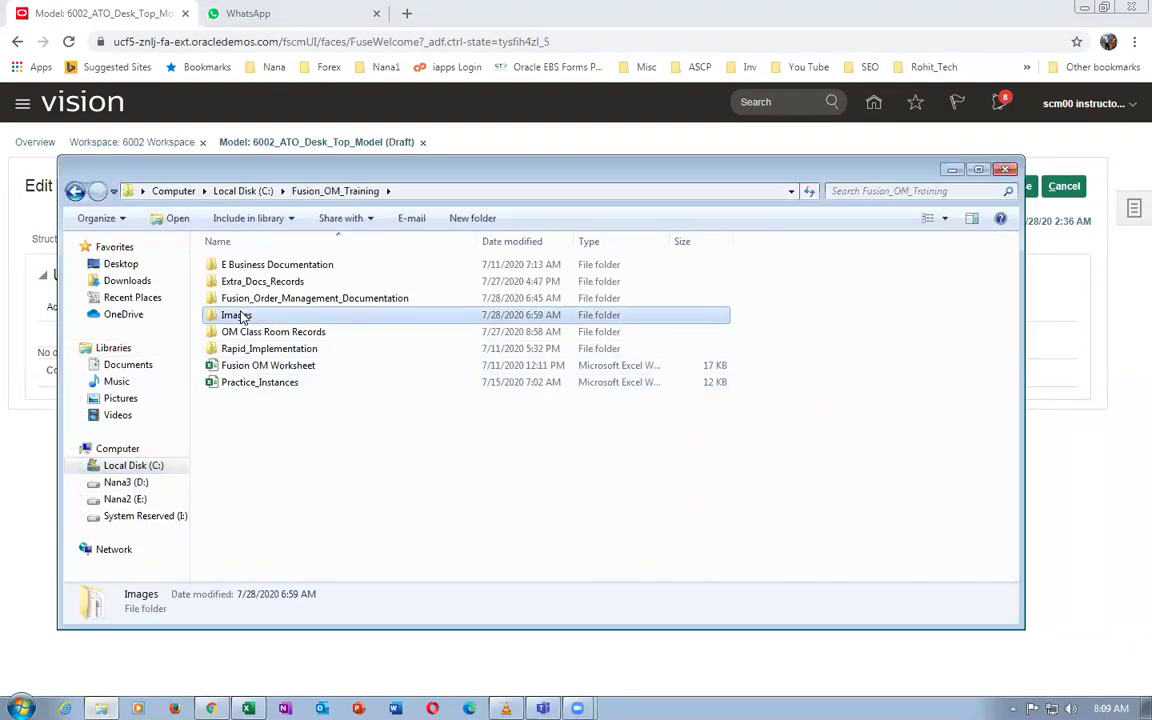
Look through the Extra_Docs_Records folder for the 69_Images archive and return to Fusion_OM_Training
double_click(275, 283)
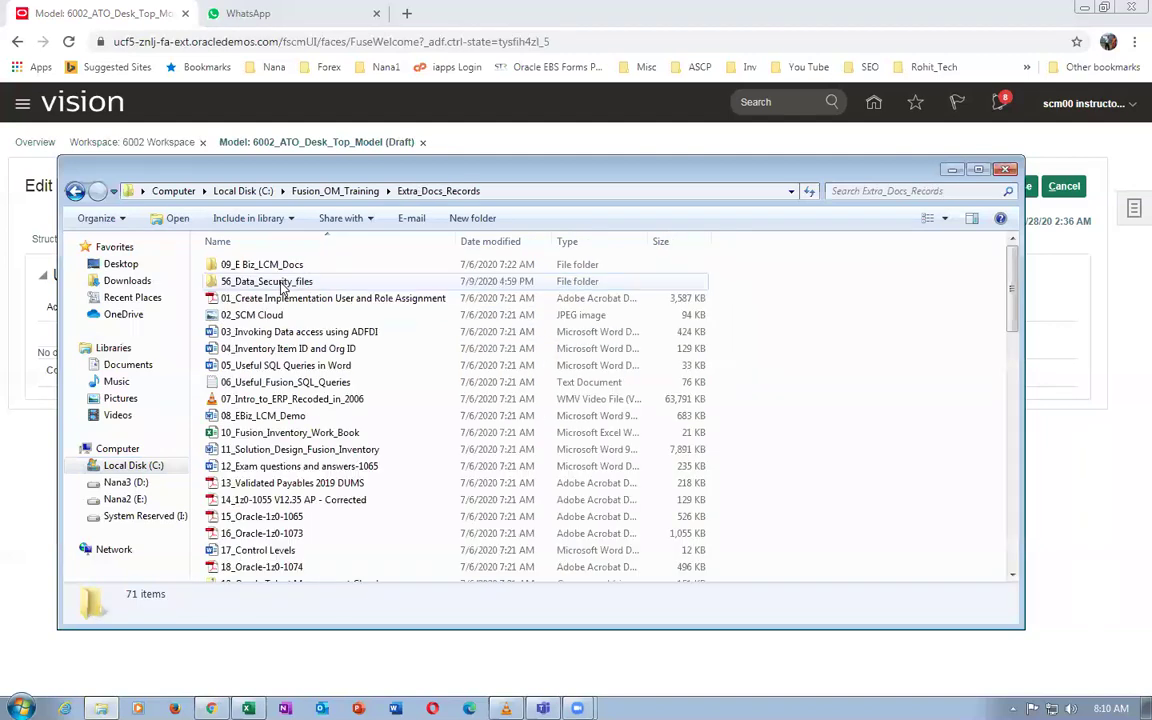
scroll(305, 500, "down", 15)
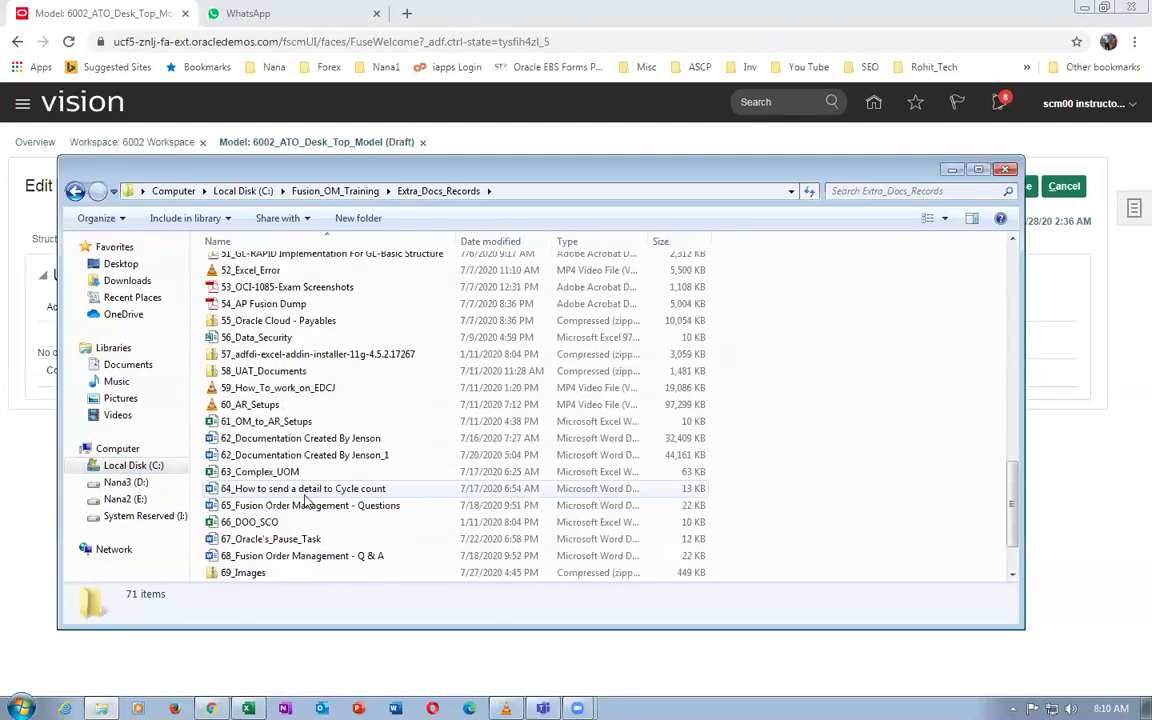
left_click(305, 575)
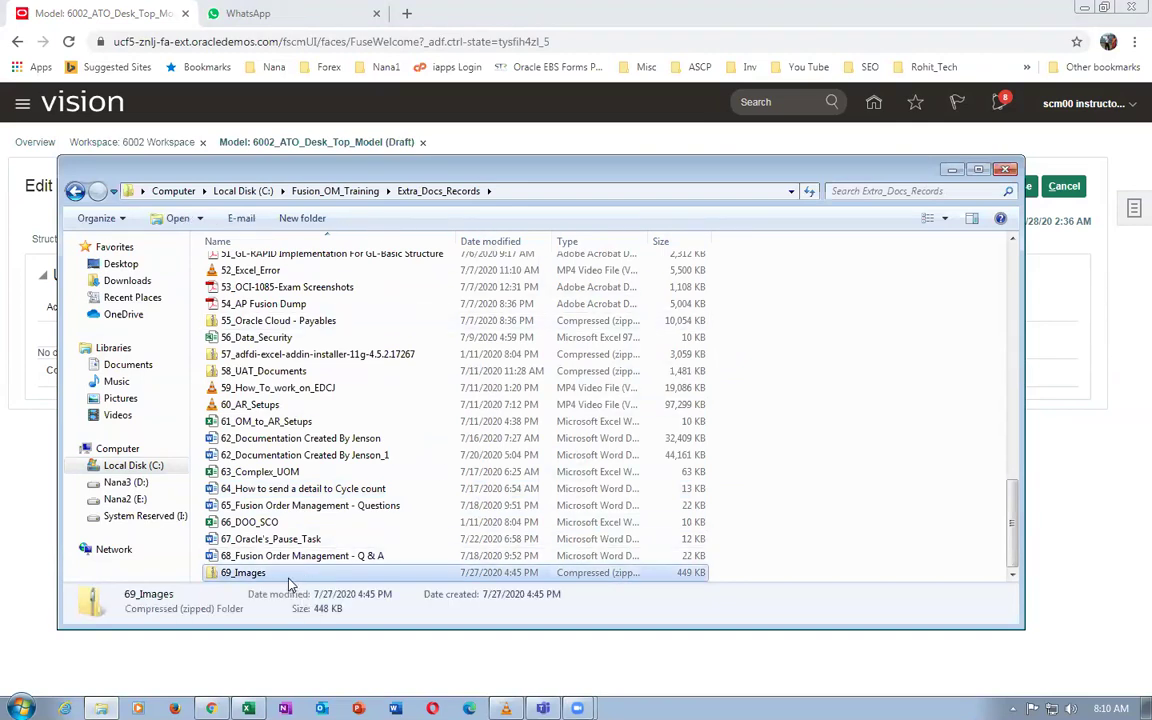
left_click(335, 190)
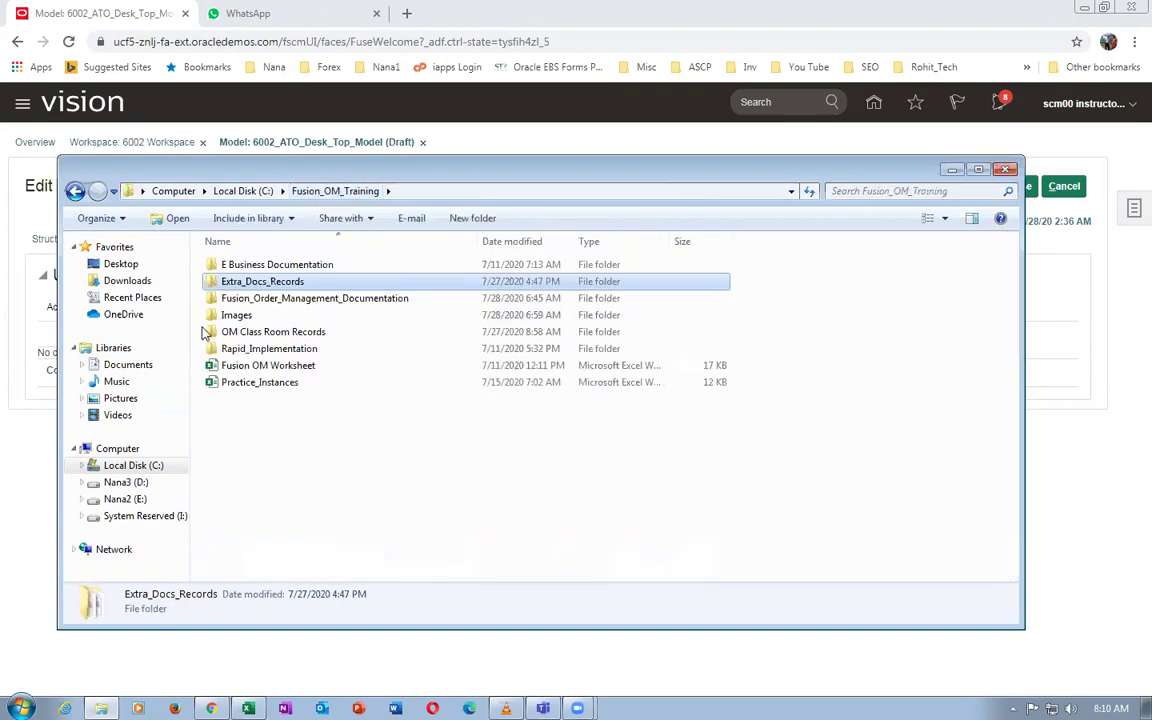
Open the Cascaded_Style_Sheet document from the Images folder in Word and highlight the item "Change the display caption"
double_click(236, 316)
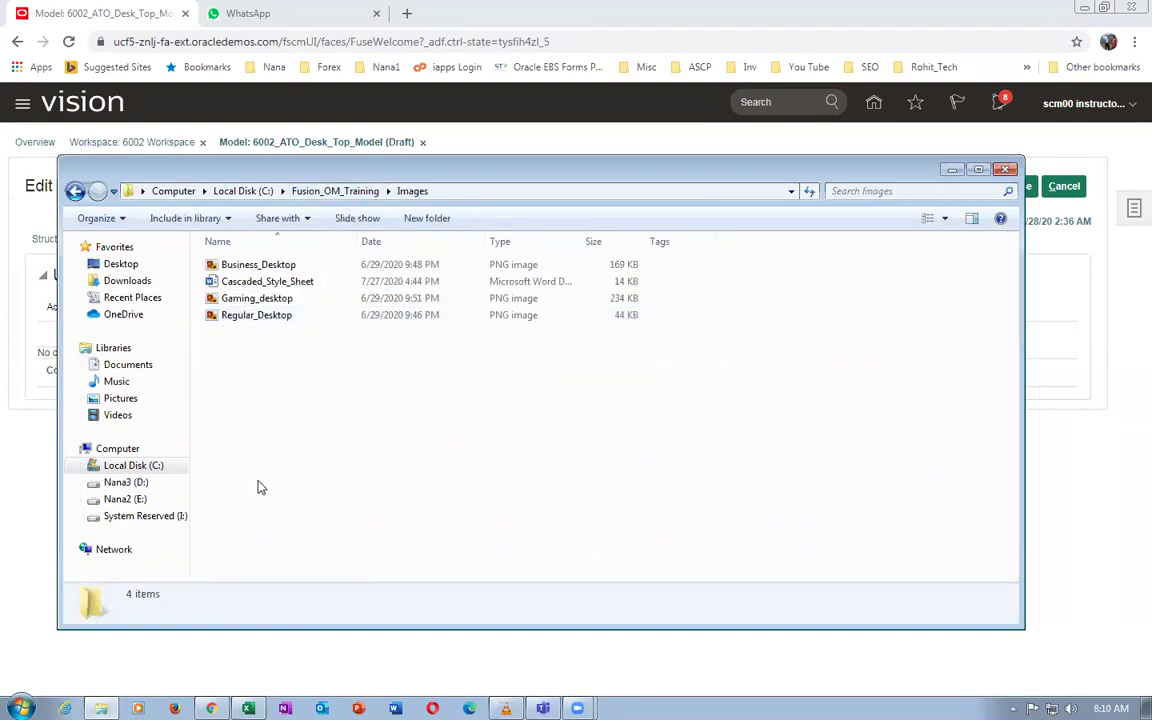
double_click(289, 285)
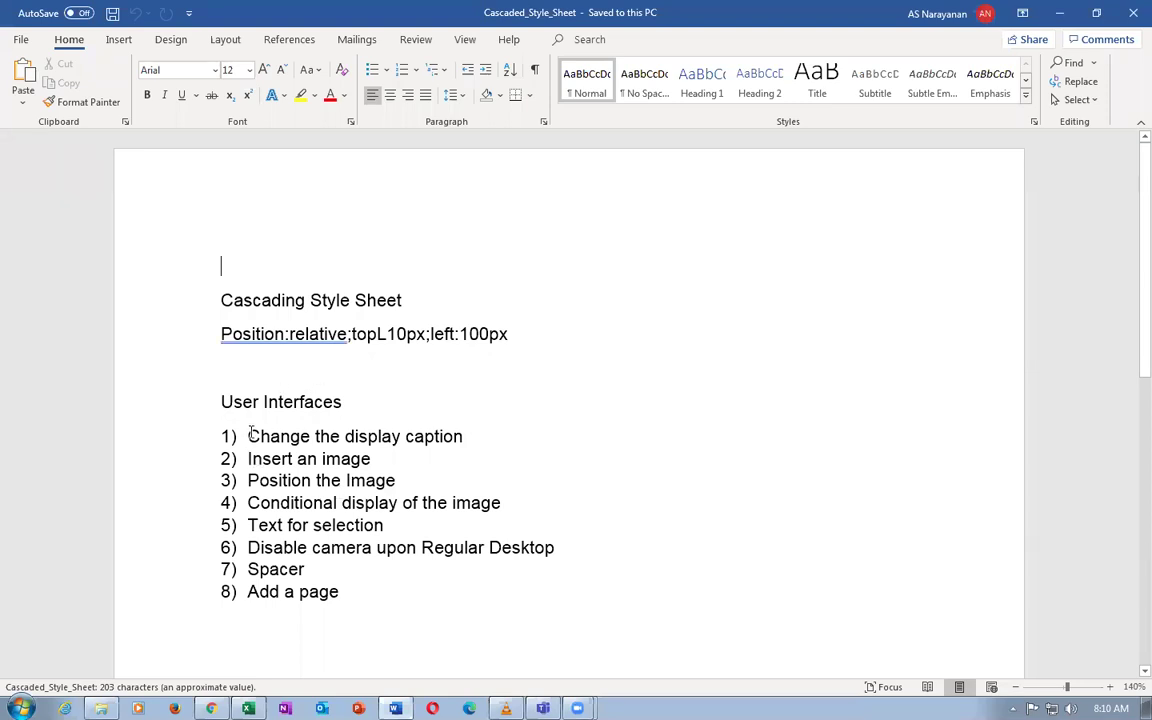
left_click_drag(251, 432, 437, 449)
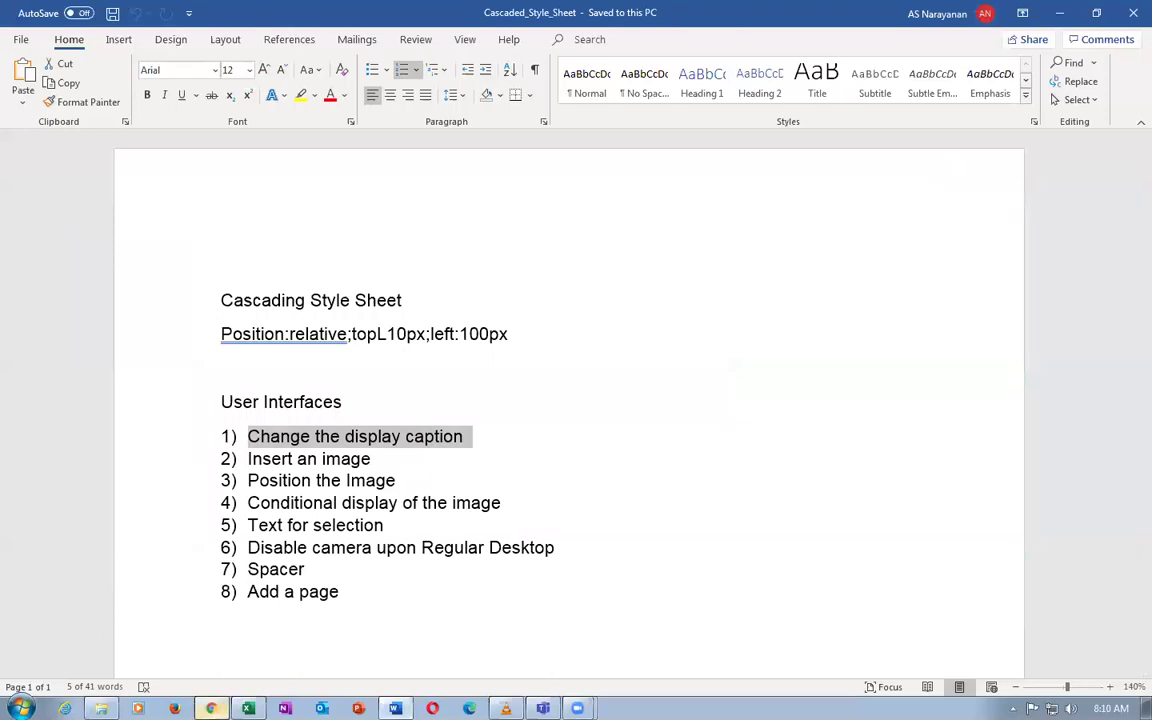
Switch back to Chrome and start a new user interface for the model, with "nana's user Interface" as both name and description
left_click(211, 708)
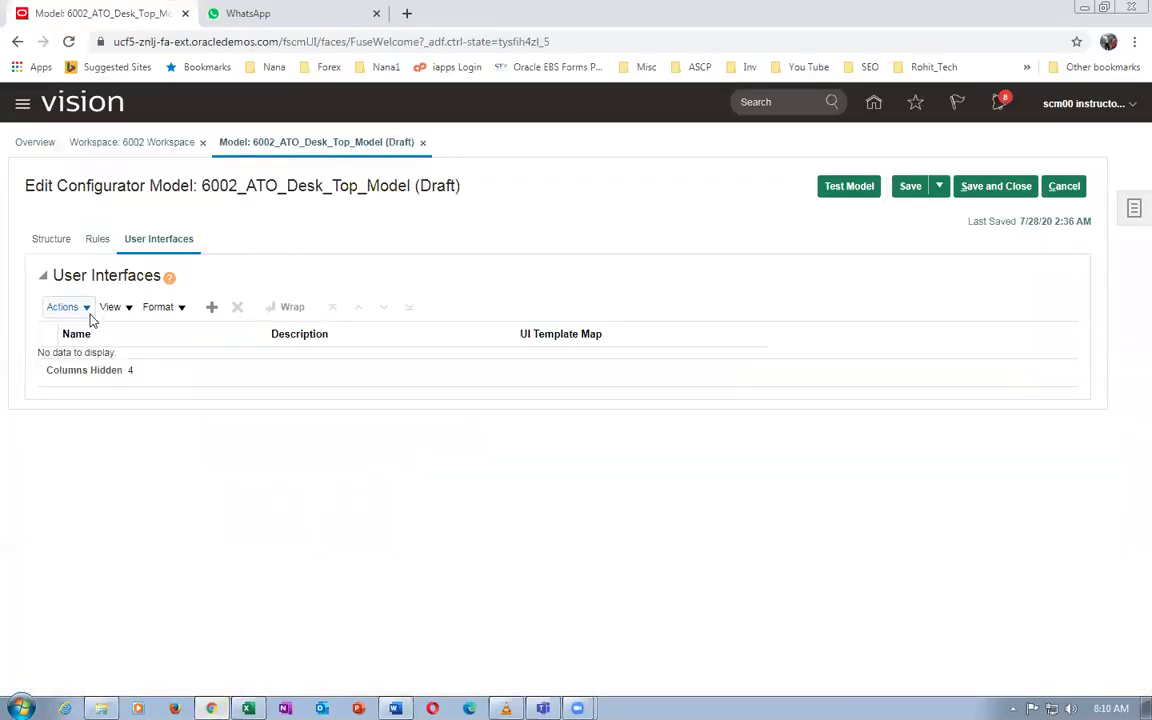
left_click(211, 307)
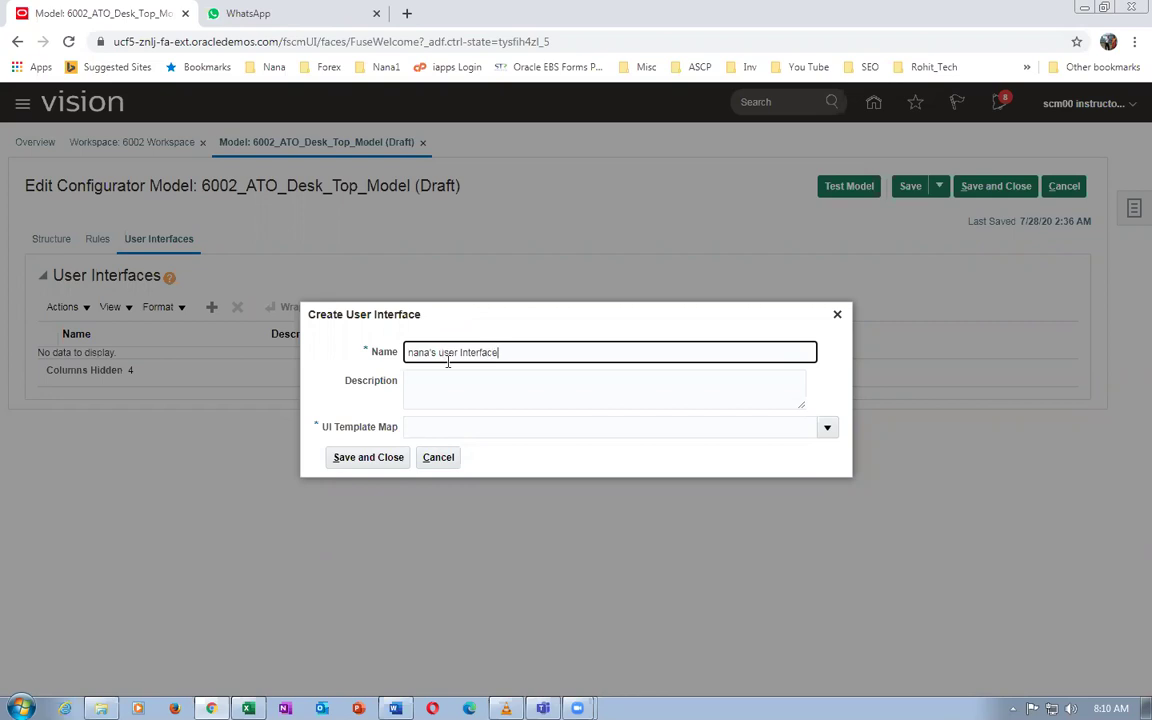
left_click_drag(530, 353, 200, 362)
key("ctrl+c")
left_click(425, 382)
key("ctrl+v")
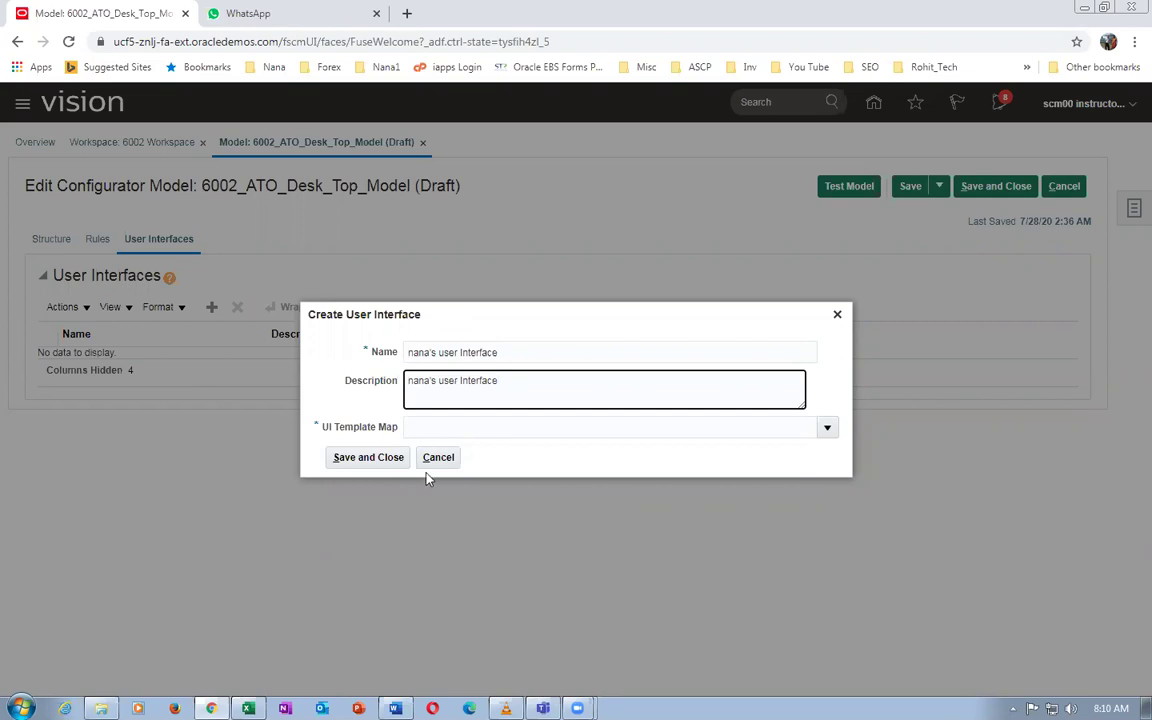
Assign the Step by Step Navigation with Enhanced Selection Controls template map and save the new user interface
left_click(827, 427)
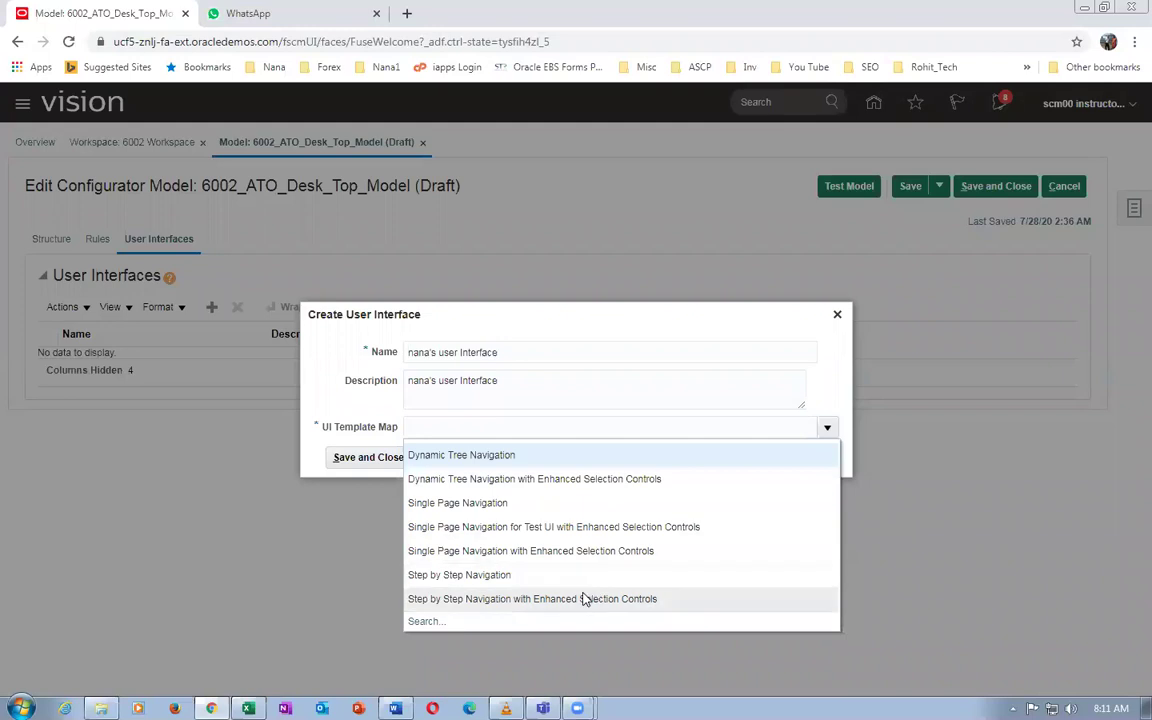
left_click(500, 598)
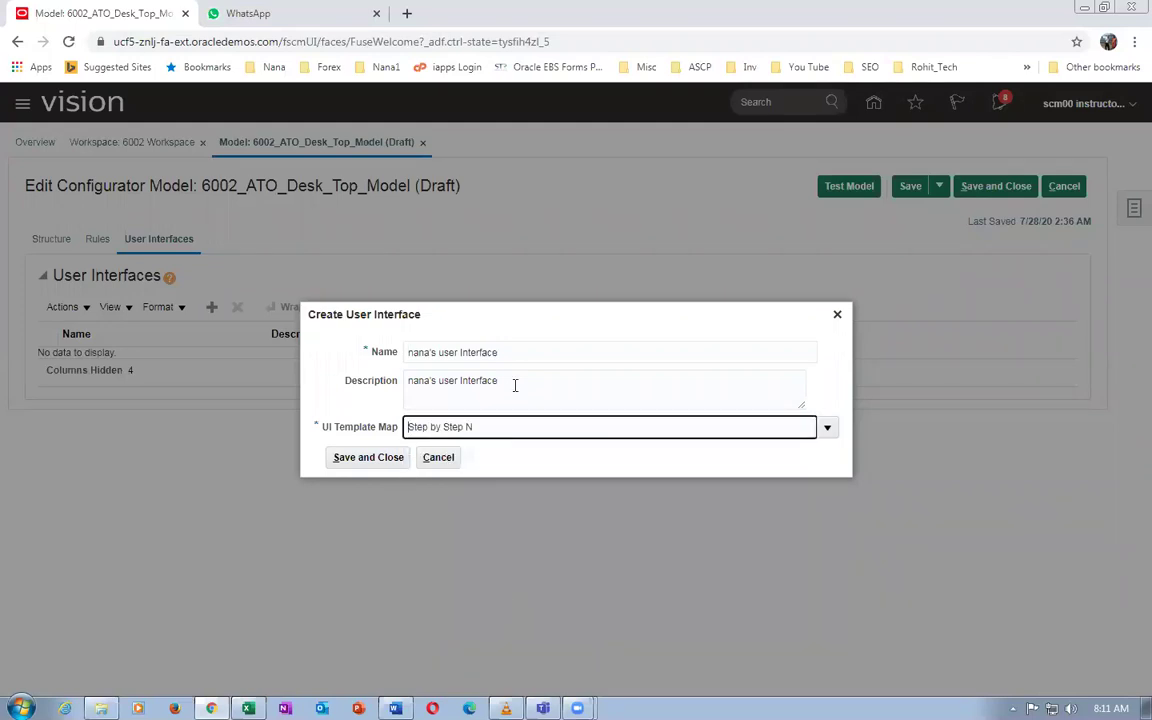
left_click(370, 462)
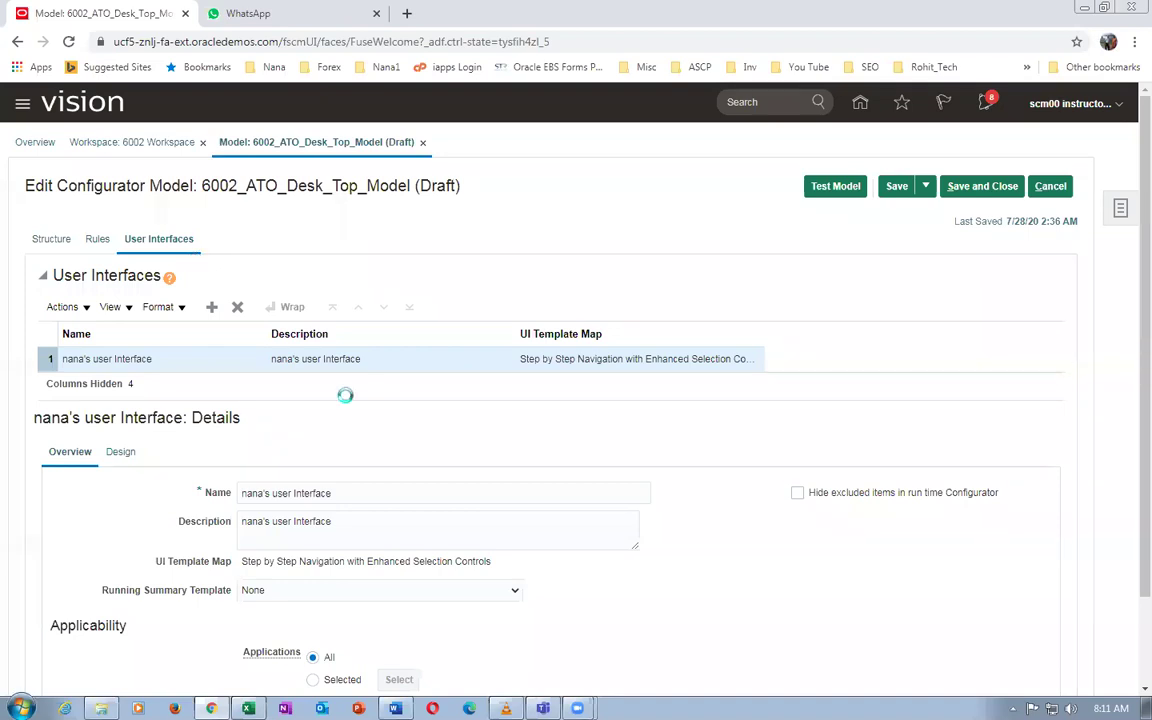
Set the running summary template to Running Summary with Item Description, Quantity and Amount, and save the model
scroll(409, 453, "down", 2)
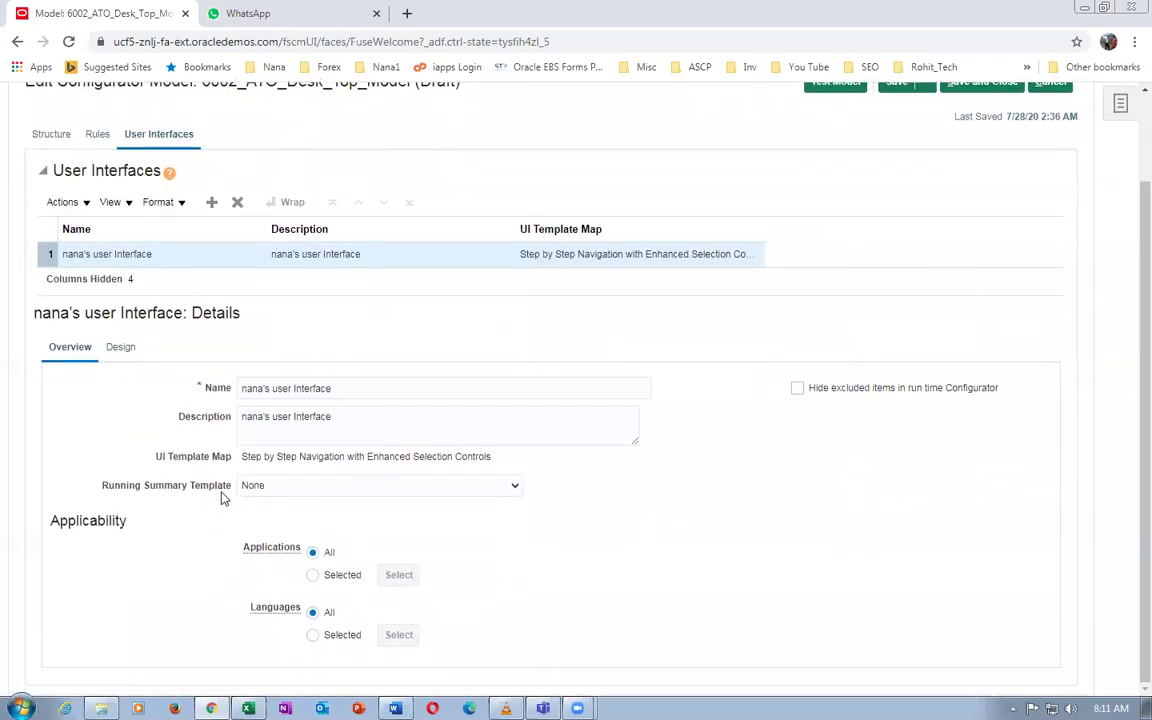
left_click(437, 488)
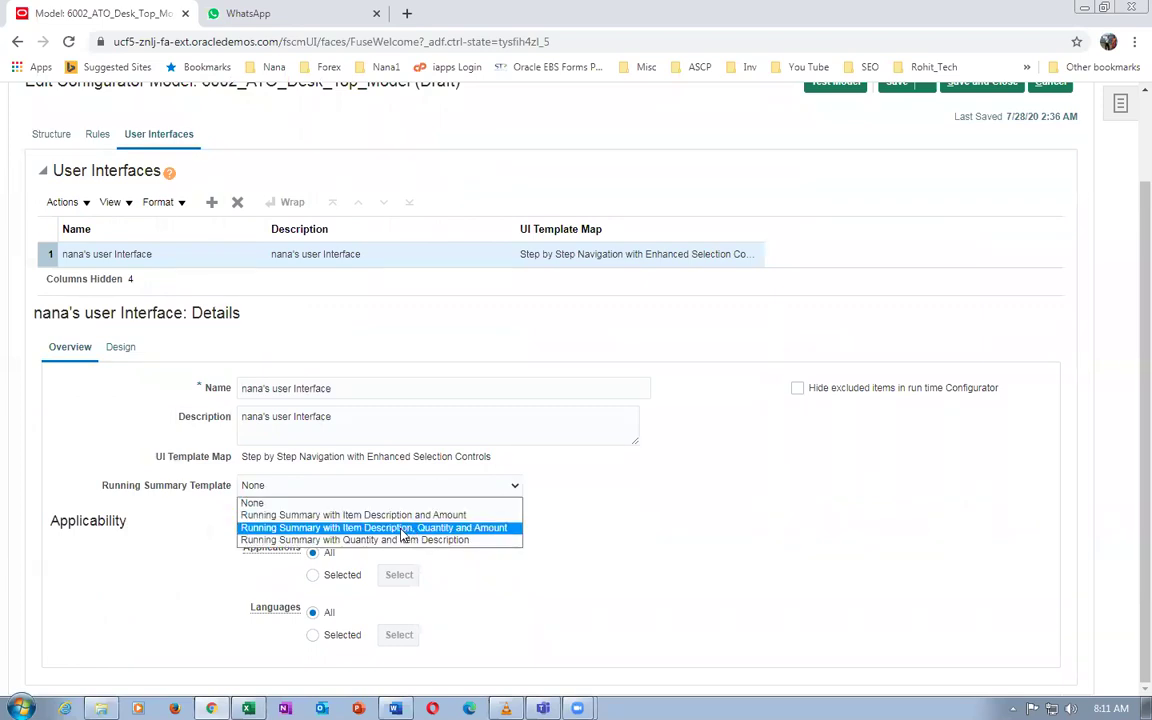
left_click(457, 527)
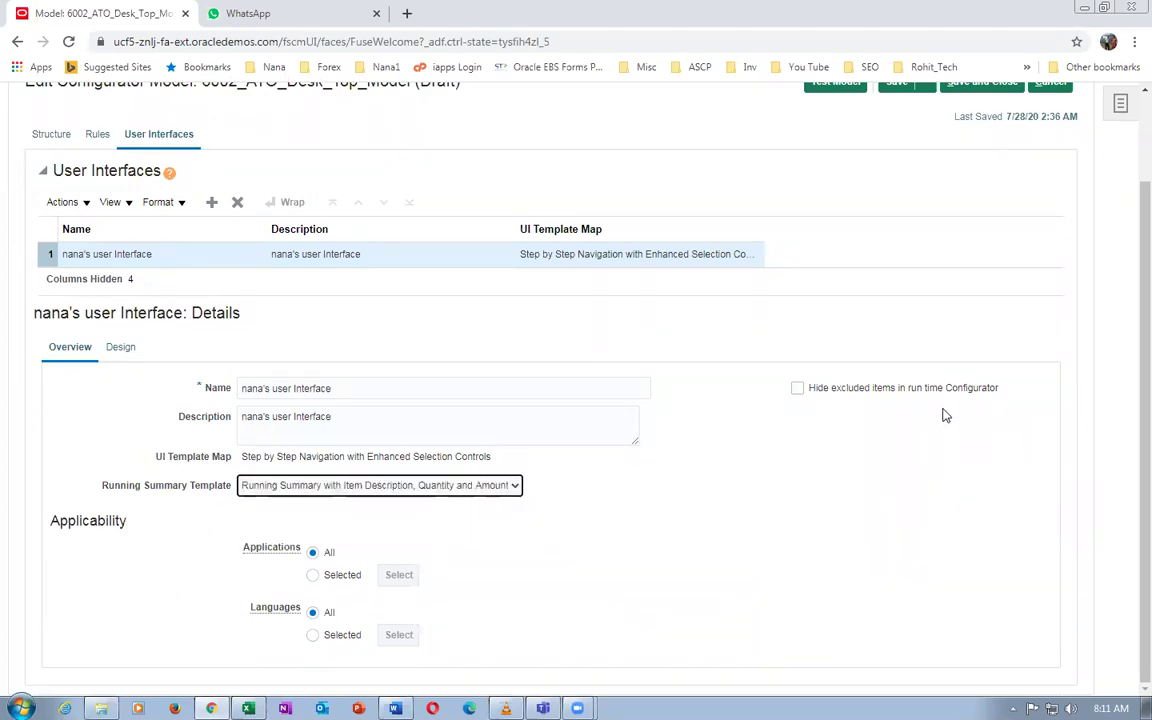
scroll(913, 421, "up", 2)
left_click(896, 187)
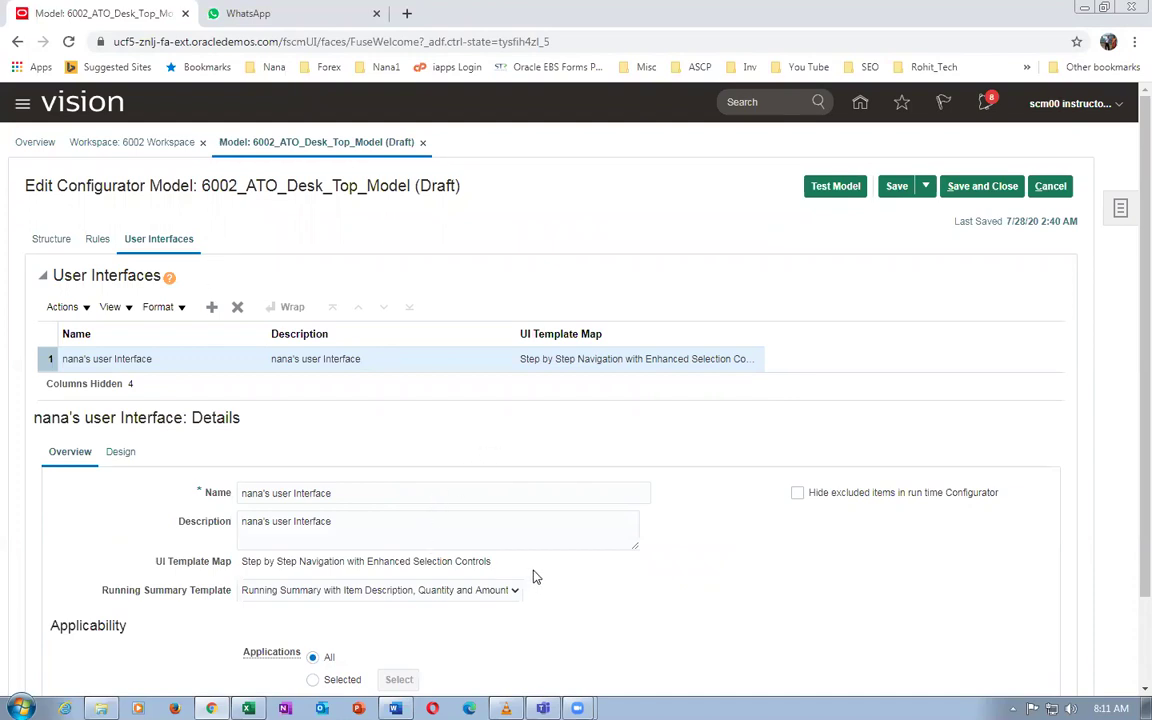
scroll(535, 576, "down", 1)
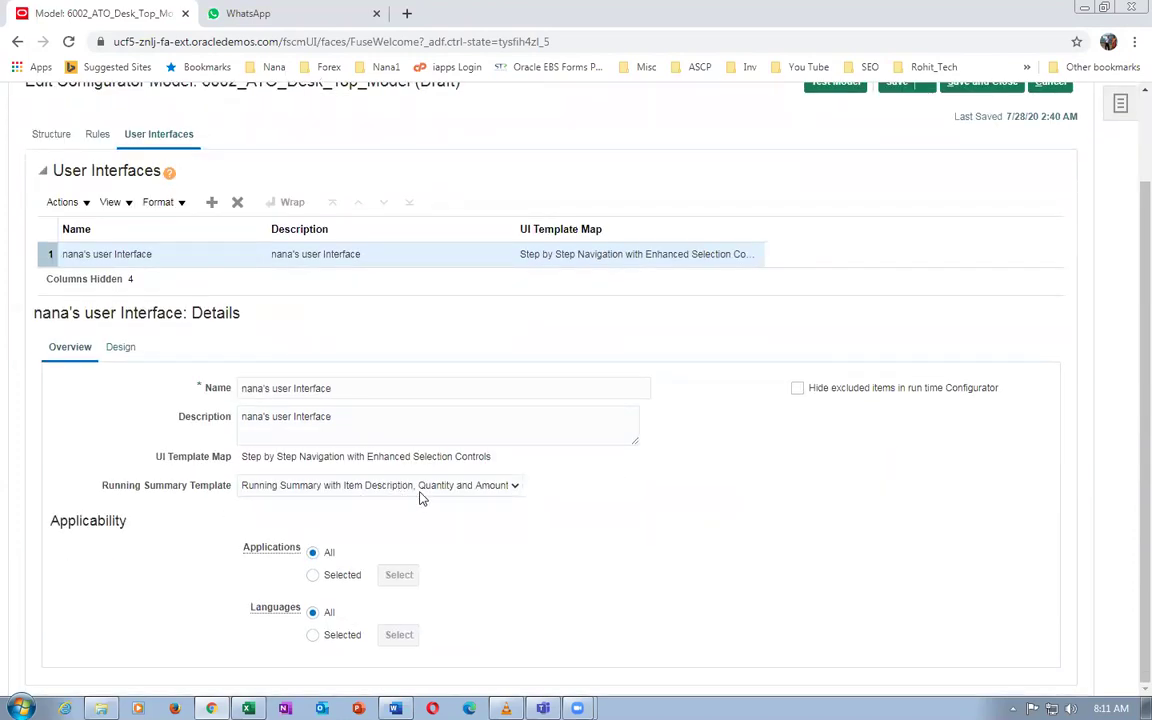
Start a test of the model with nana's user Interface as the user interface, keeping pricing enabled
scroll(689, 434, "up", 1)
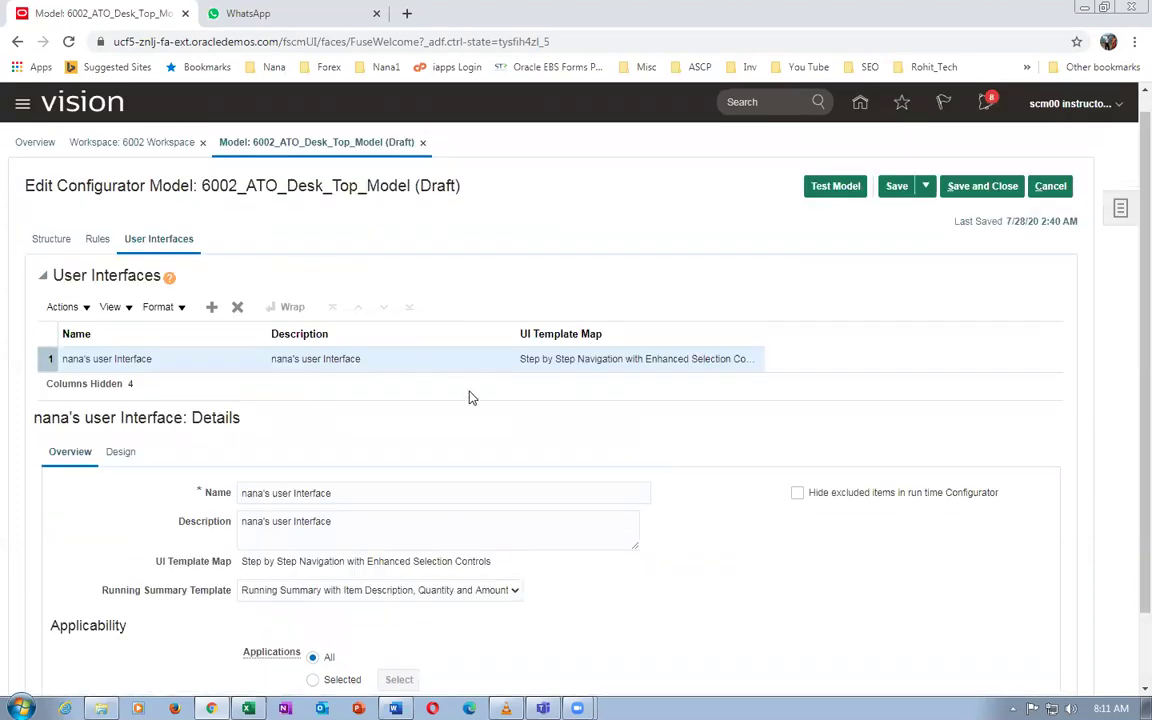
left_click(830, 187)
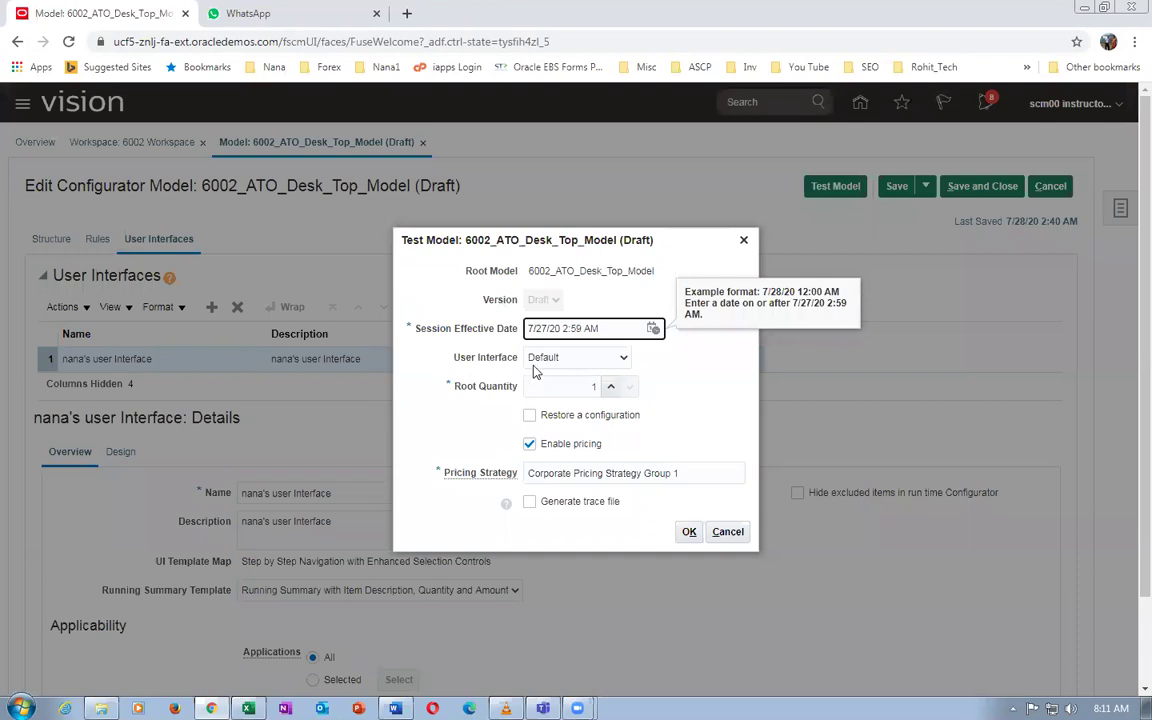
left_click(577, 360)
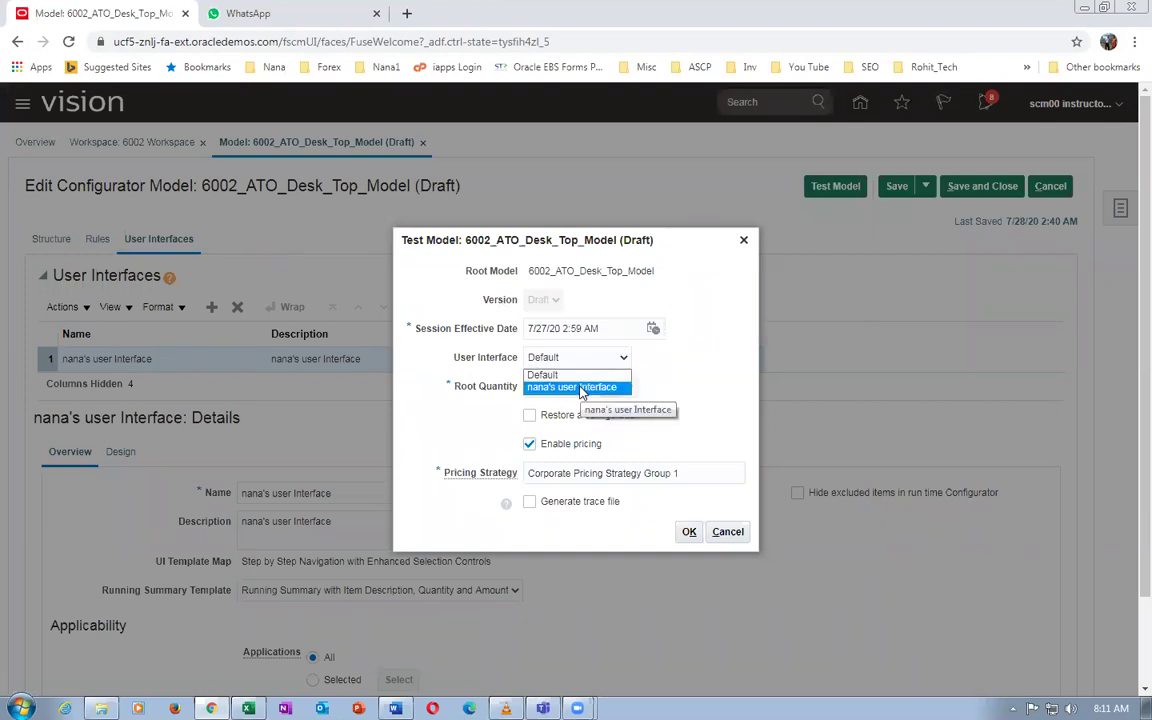
left_click(582, 389)
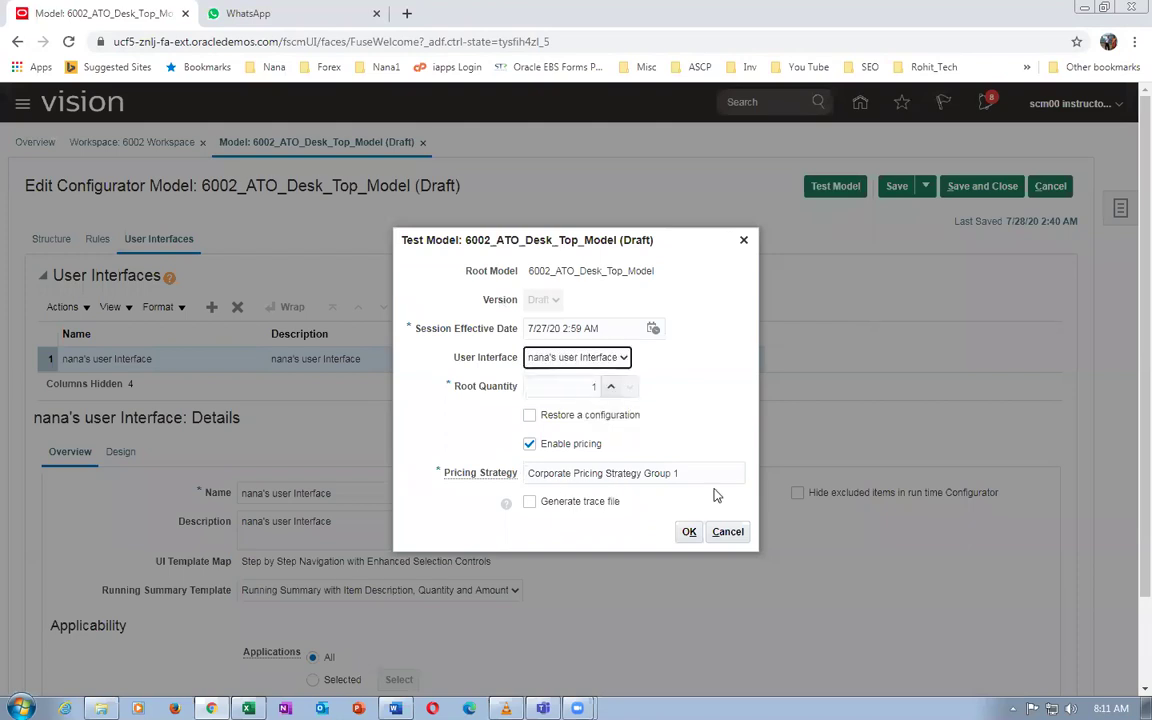
left_click(689, 531)
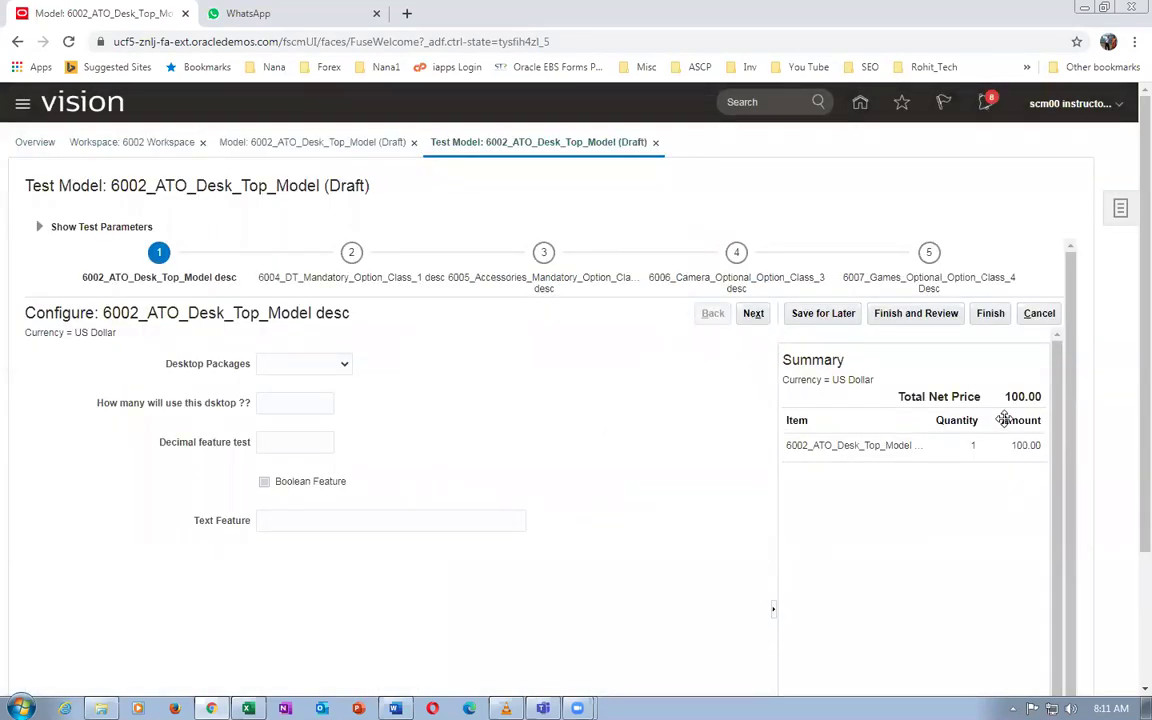
Choose Regular Desktop as the desktop package and check the total net price and items in the running summary
left_click_drag(1007, 394, 1043, 400)
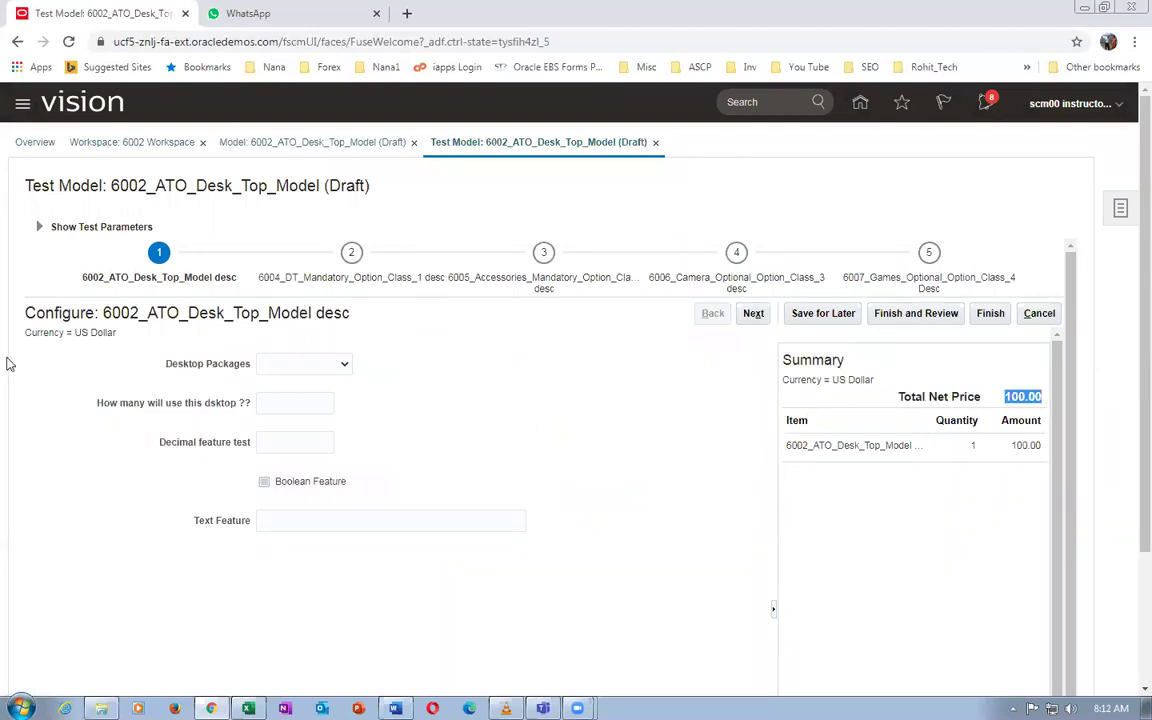
left_click(280, 366)
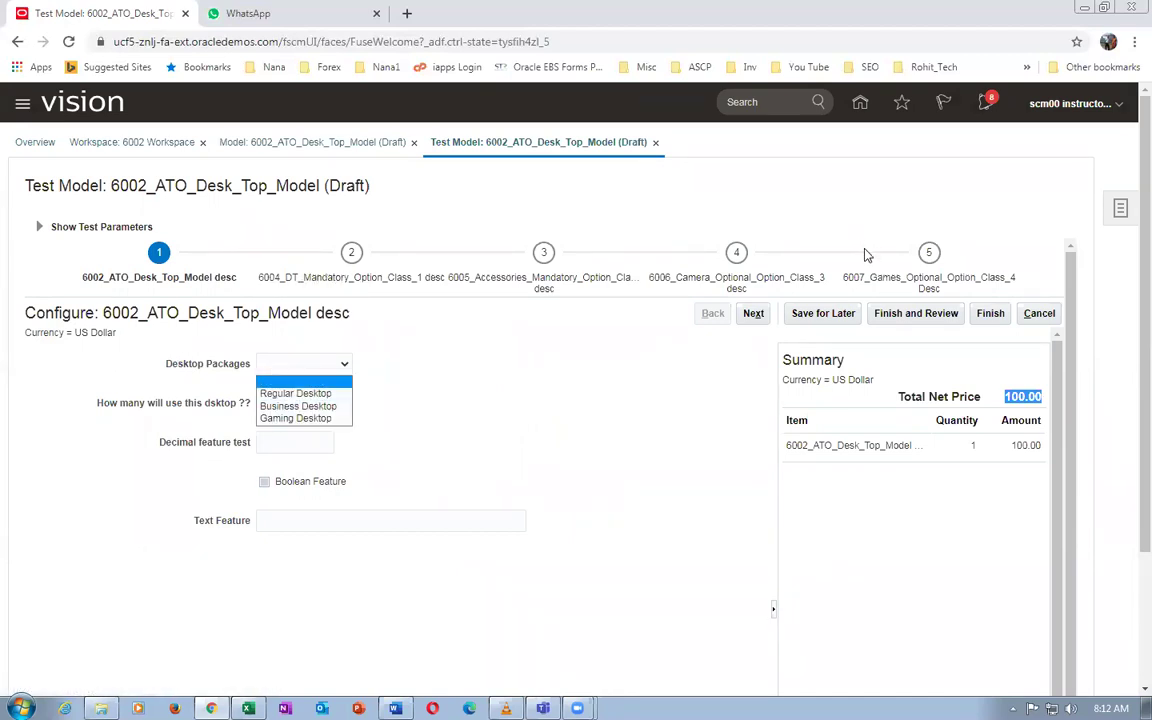
left_click(295, 394)
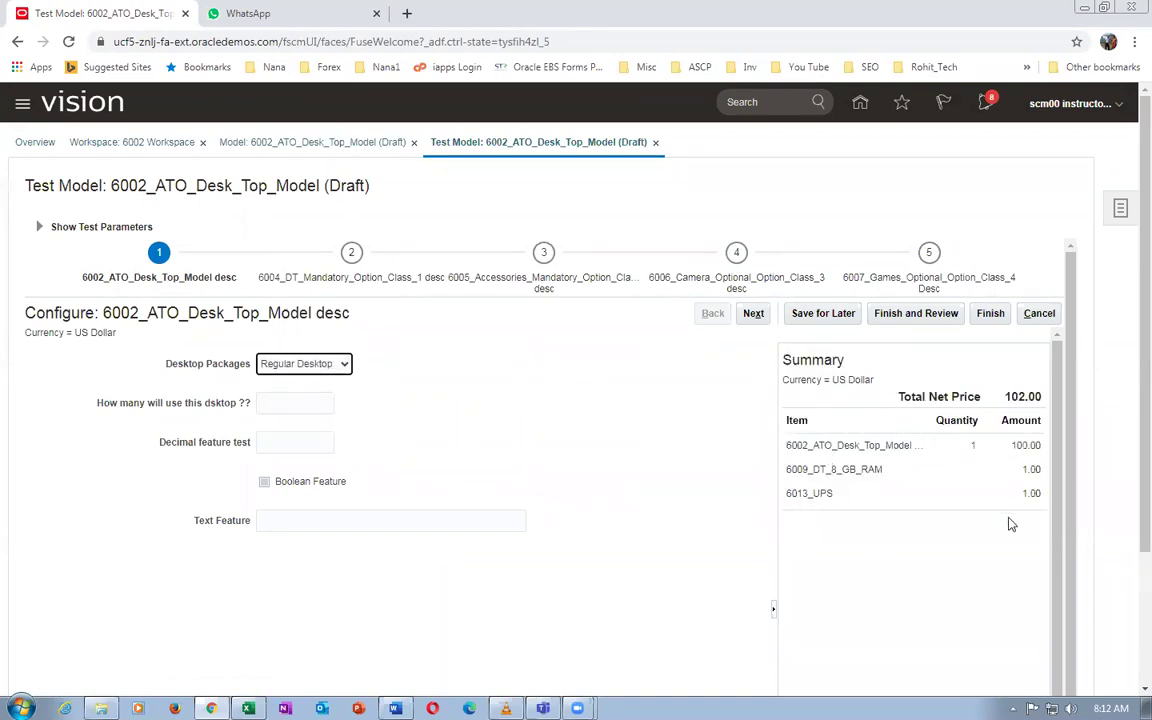
left_click(870, 502)
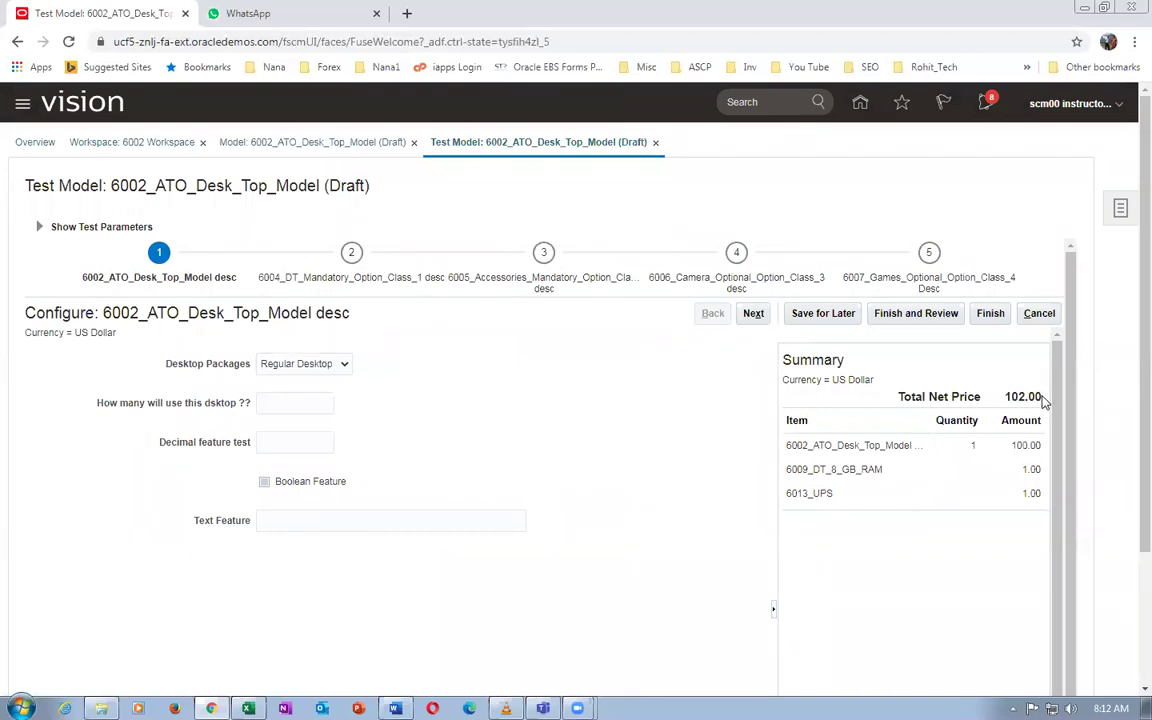
Go through the option class pages selecting 6016_Camera_720p, 6019_Graphics_Card and 6020_Joy_Stick, and return to the first page of the test
left_click(322, 279)
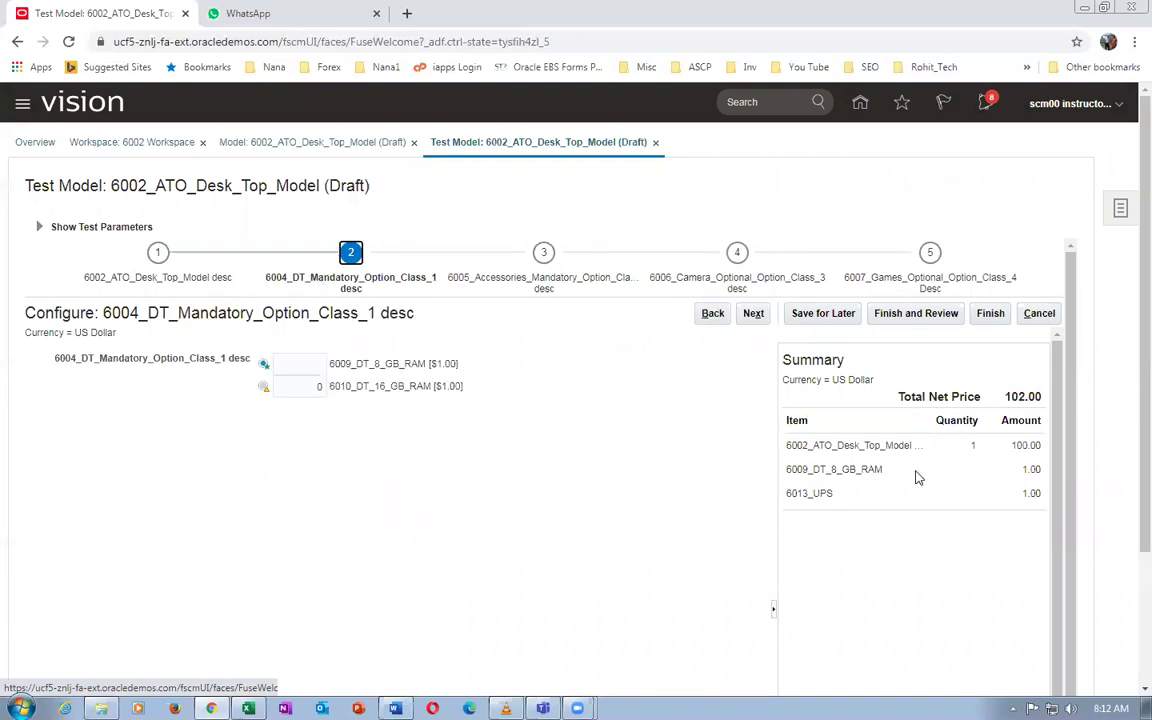
left_click(542, 283)
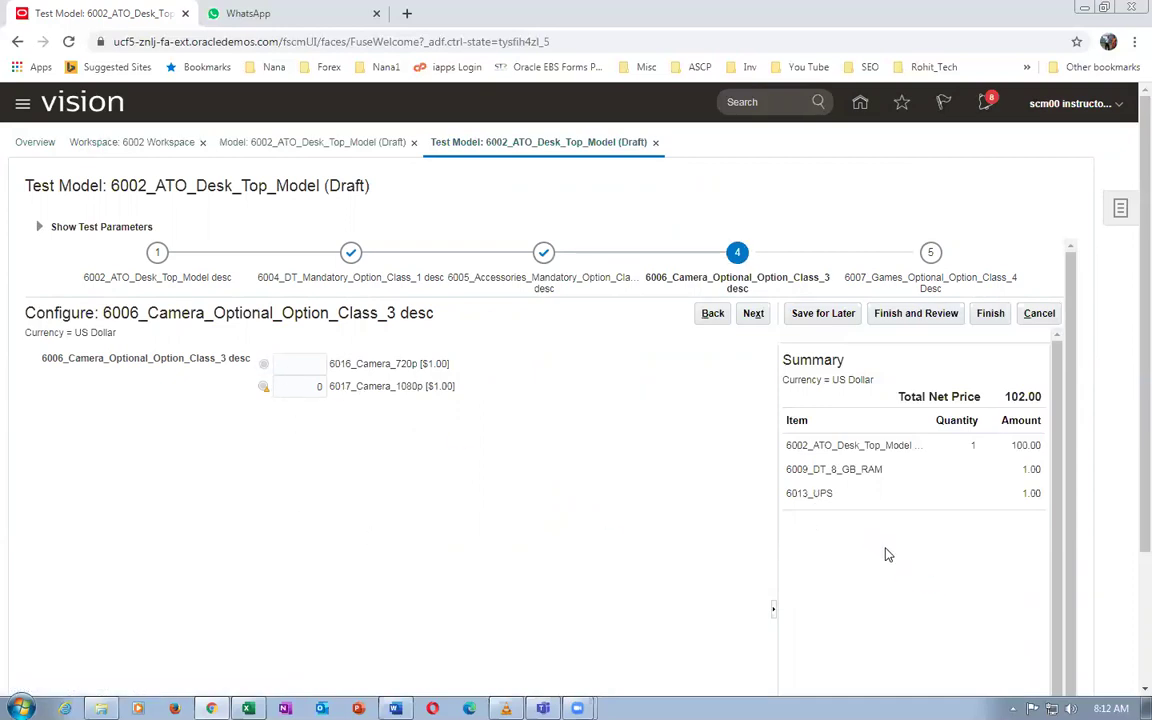
left_click(928, 279)
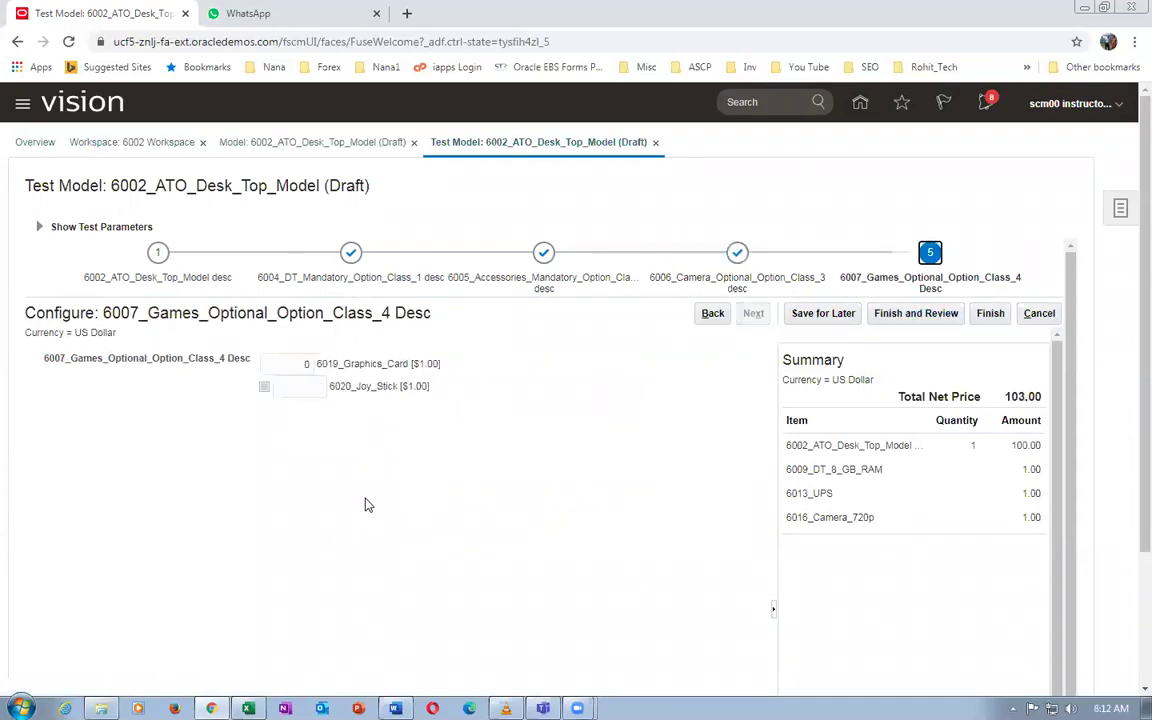
left_click(263, 363)
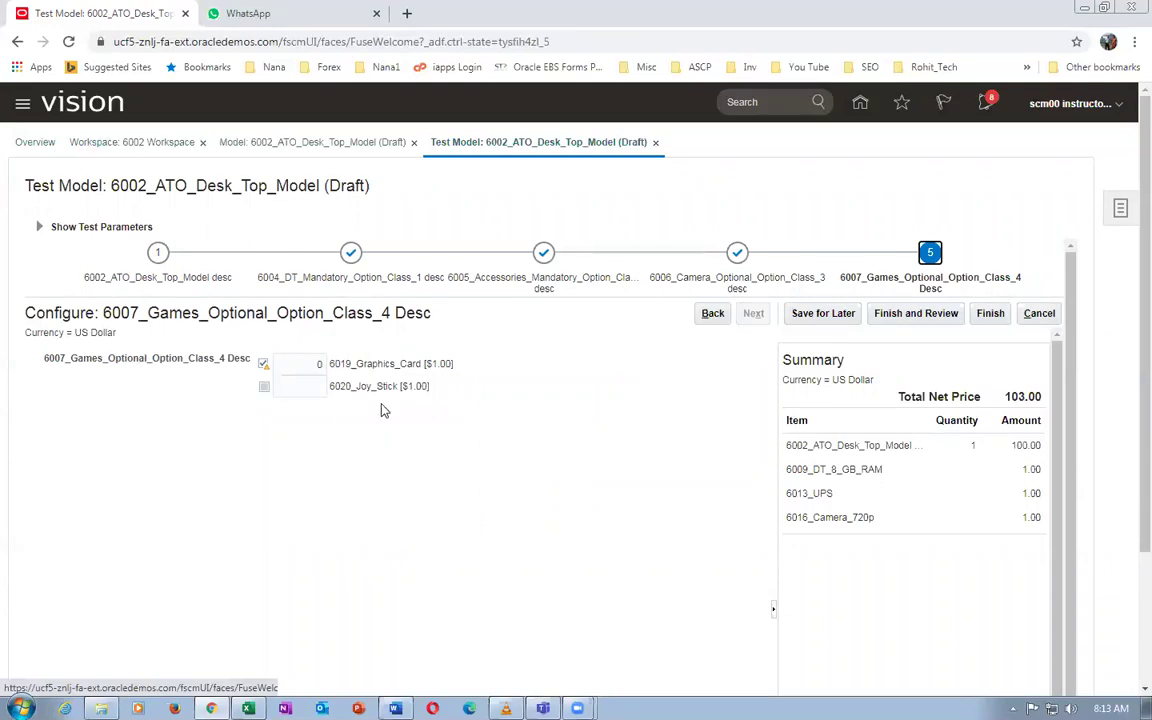
left_click(274, 389)
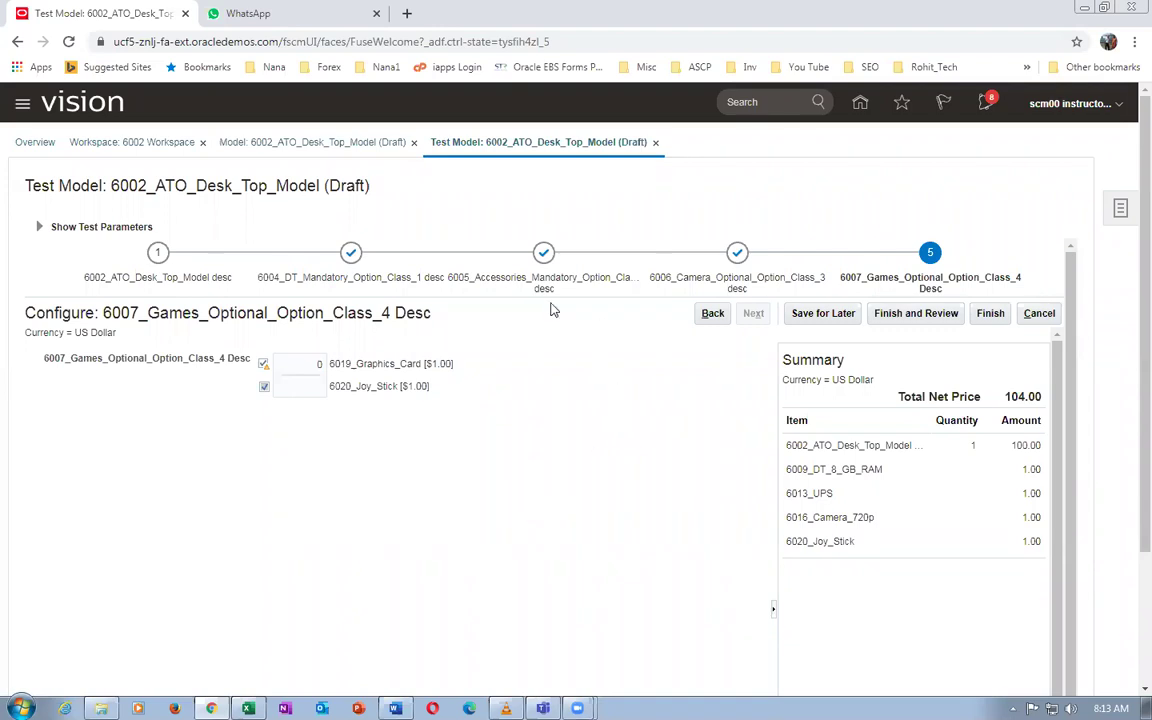
left_click(141, 279)
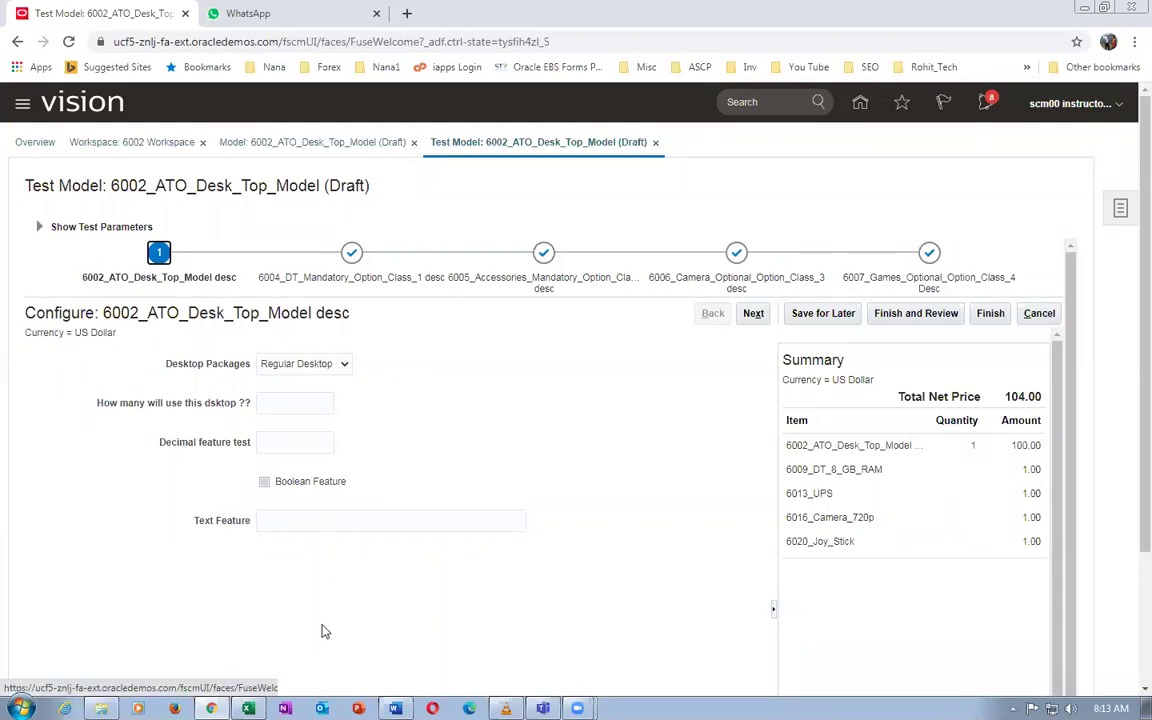
Switch to the Cascaded_Style_Sheet document in Word and highlight the list item "Change the display caption"
key("alt+Tab")
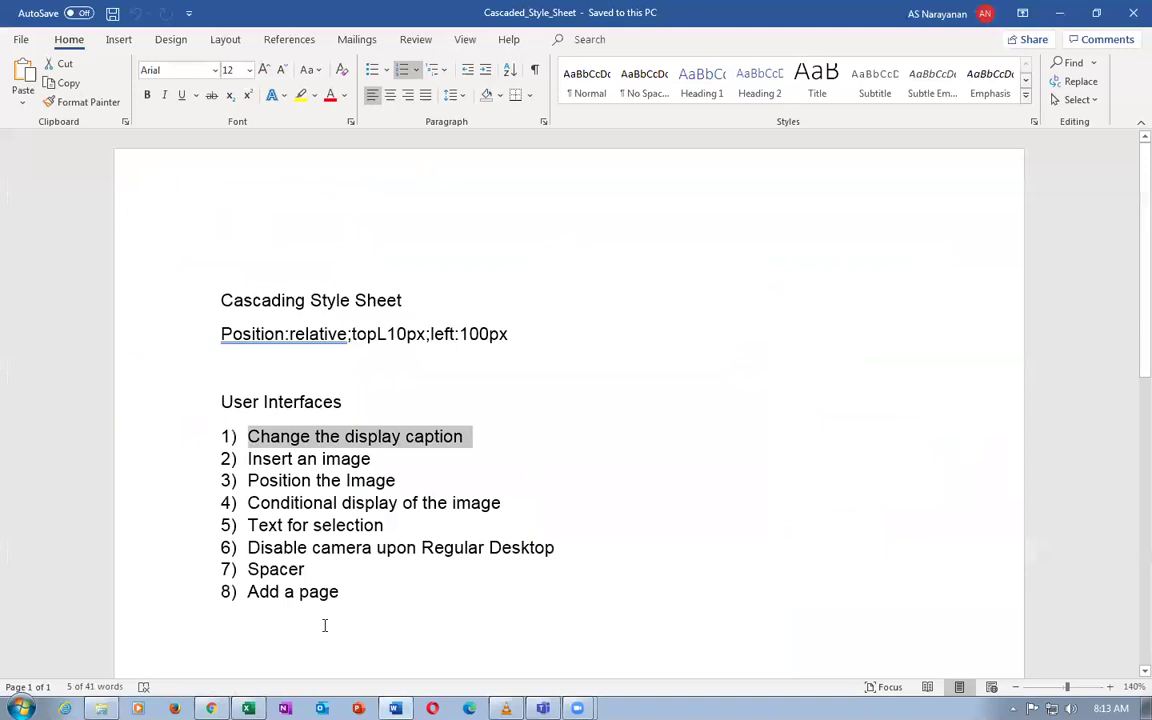
left_click(262, 437)
left_click_drag(262, 437, 423, 450)
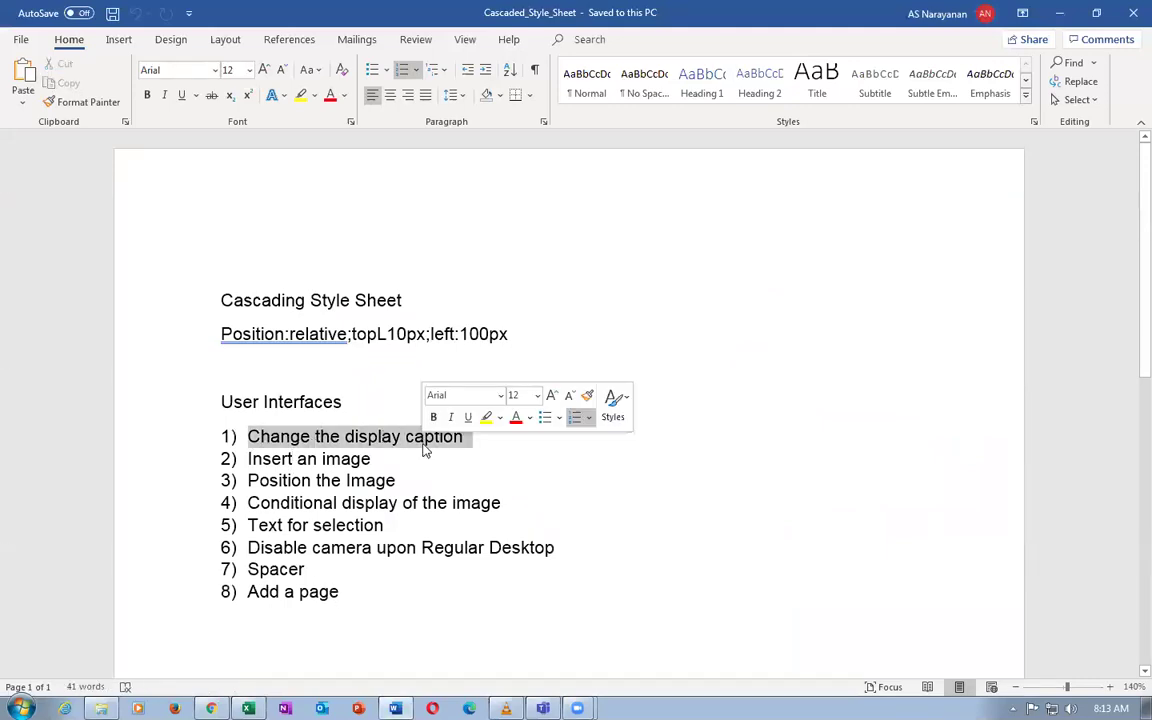
Switch back to Chrome and cancel the model test, discarding the unsaved configuration
key("alt+Tab")
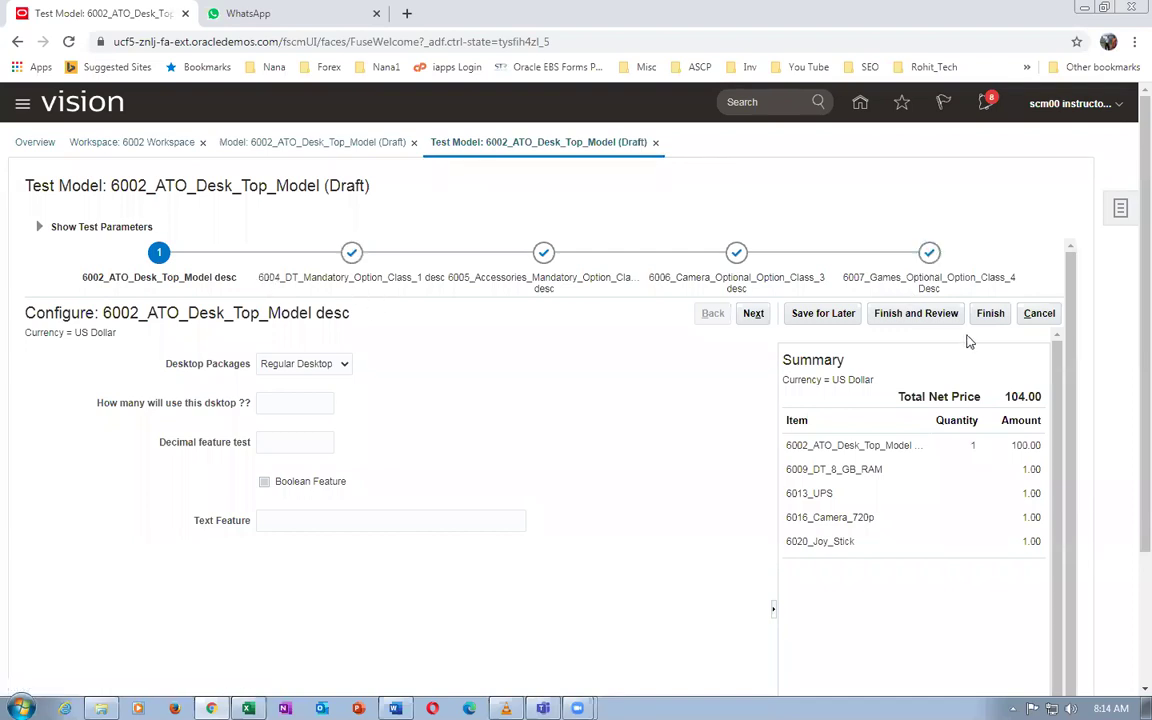
left_click(1030, 314)
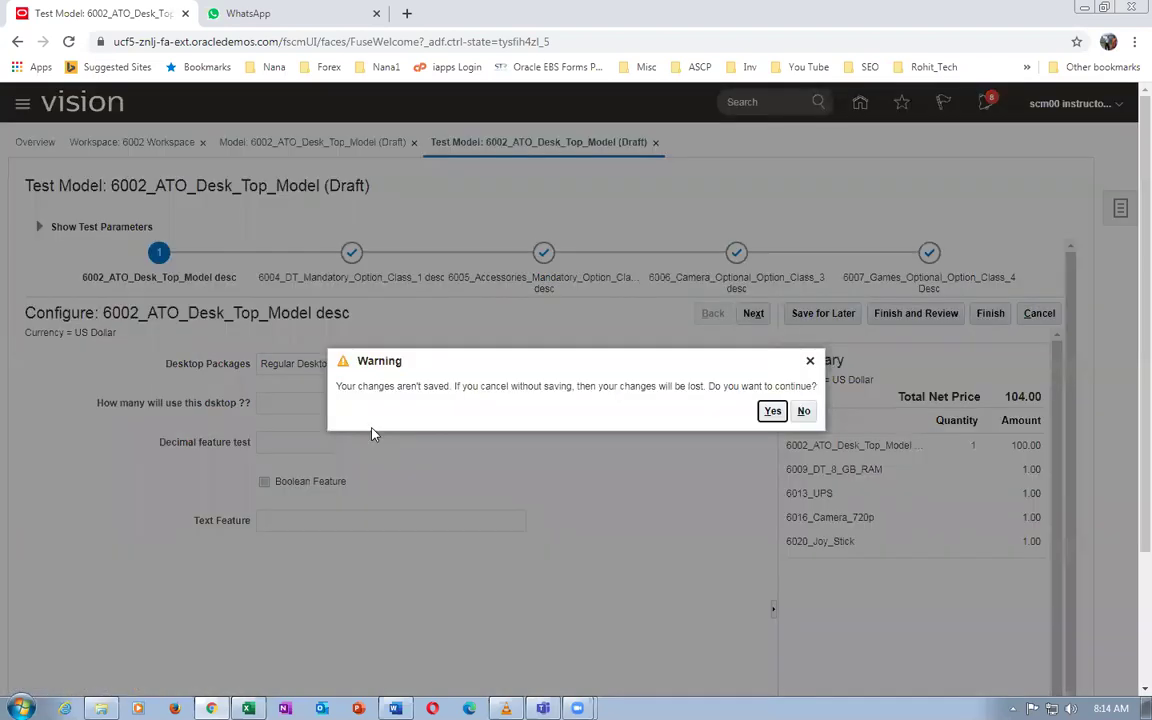
left_click(772, 411)
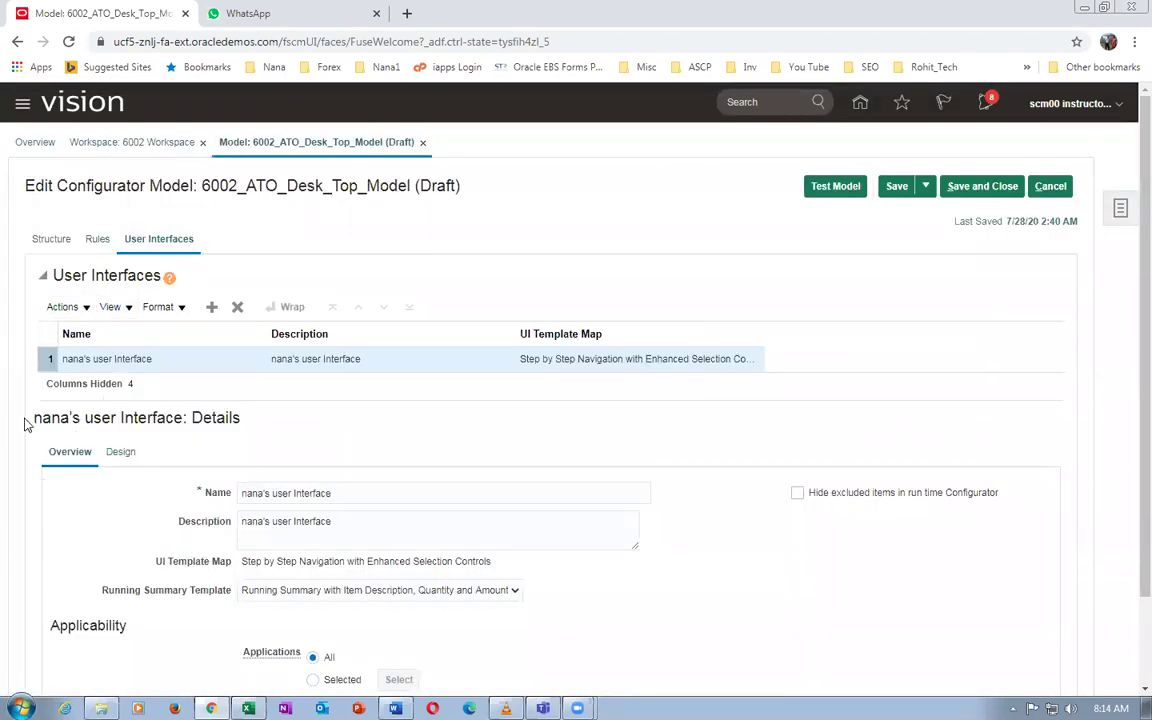
In the user interface design, set the page caption of Page: 6004_DT_Mandatory_Option_Class_1 to "Nana's mand option class"
left_click(121, 453)
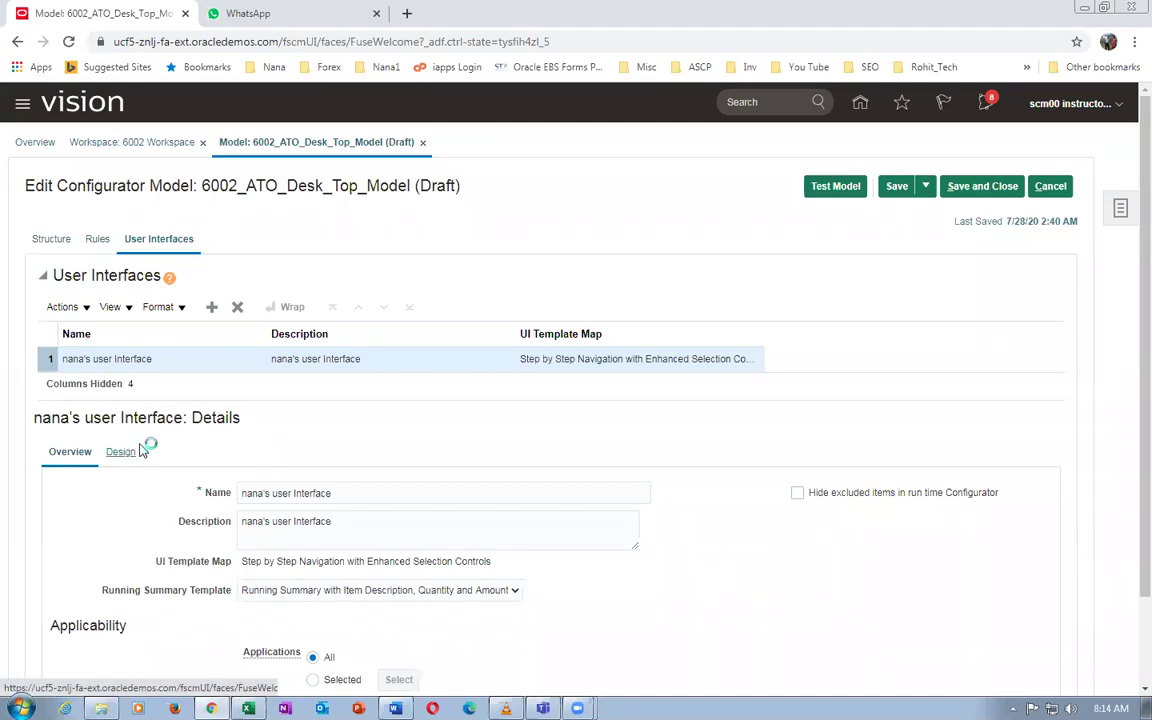
left_click(142, 285)
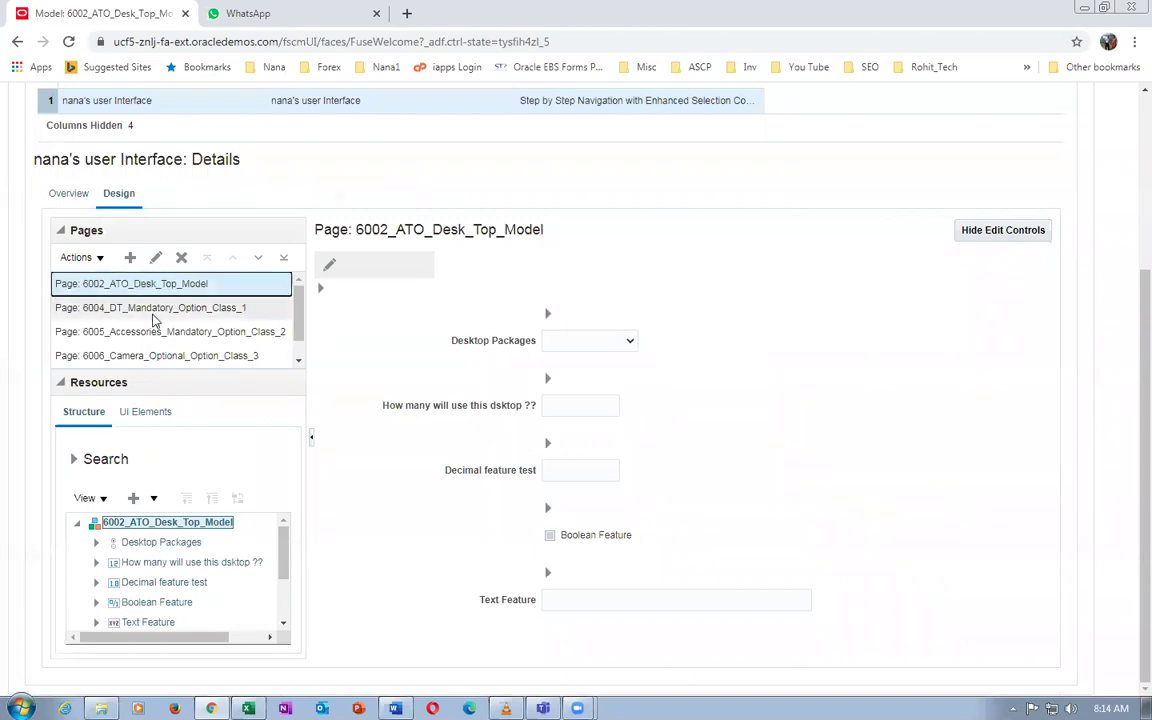
left_click(150, 308)
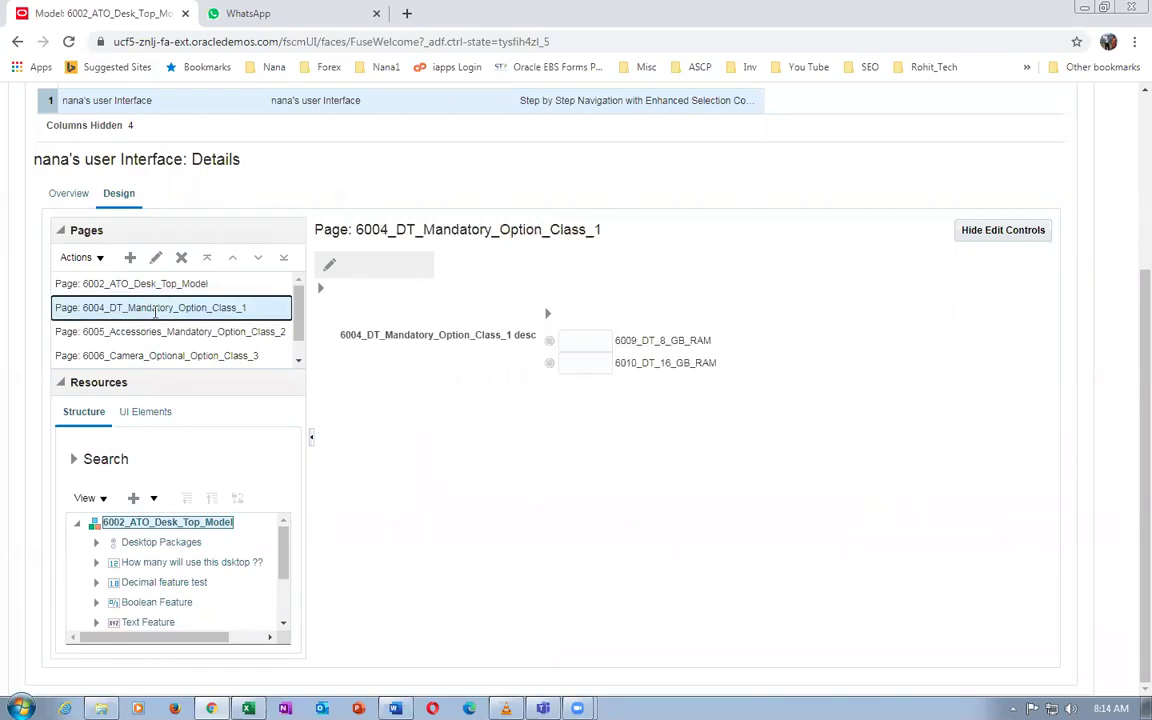
left_click(329, 264)
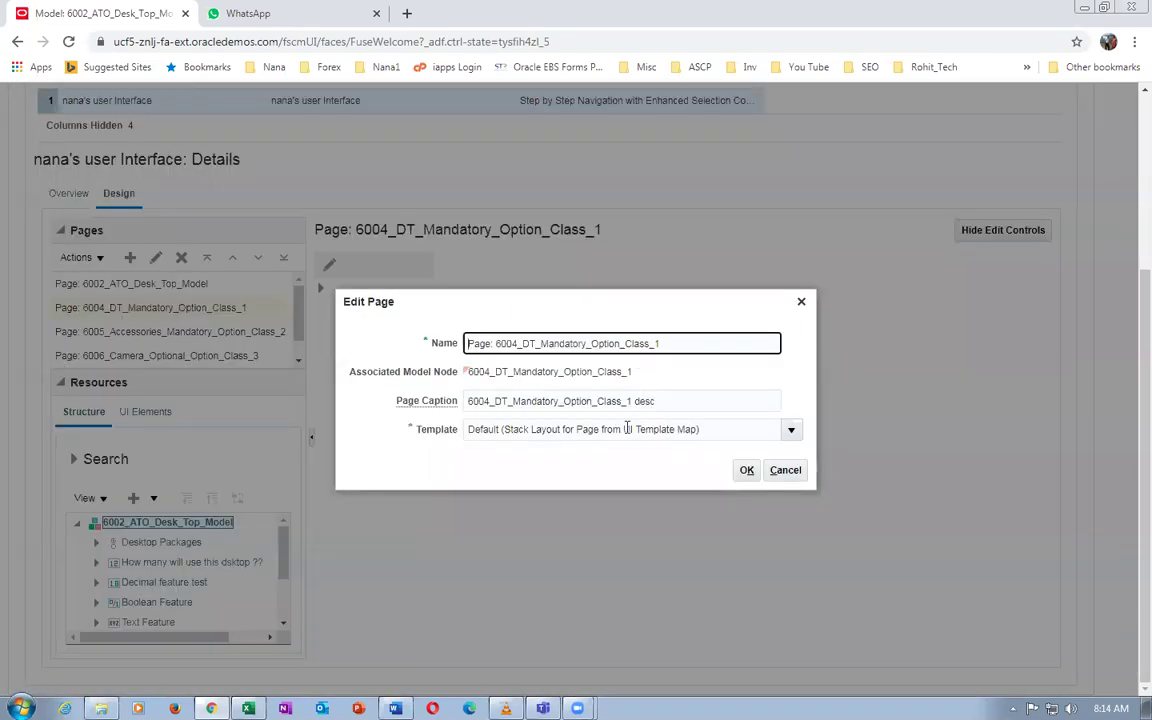
triple_click(668, 401)
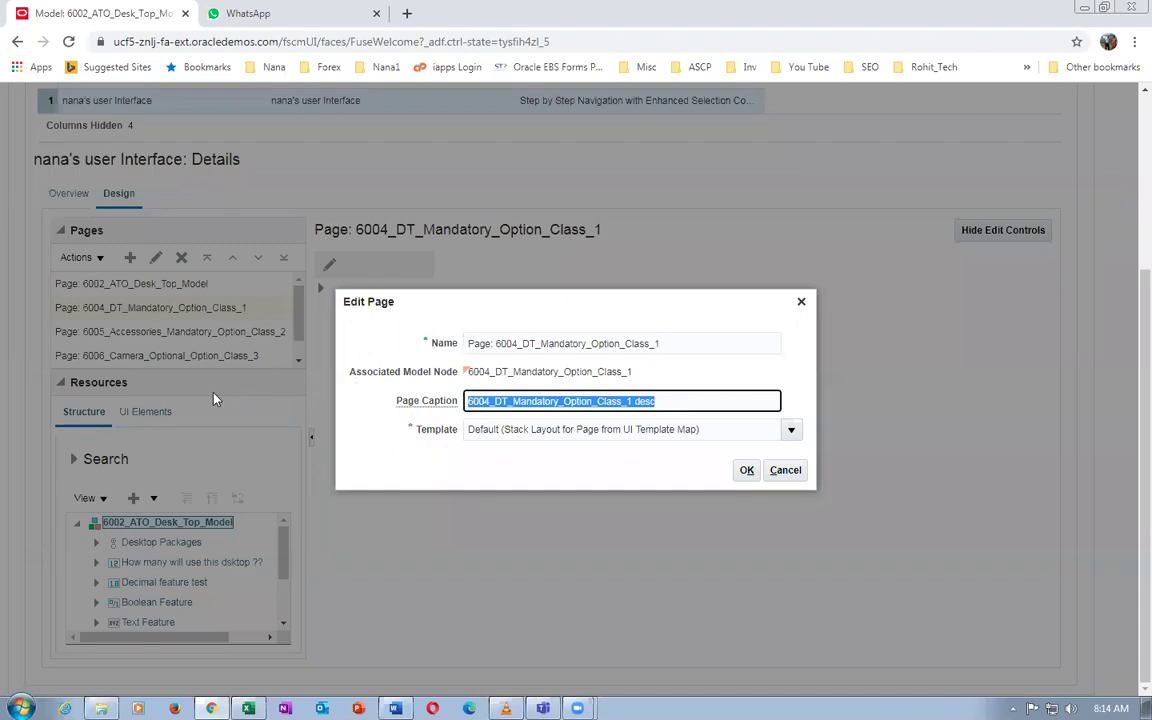
type("Nana's")
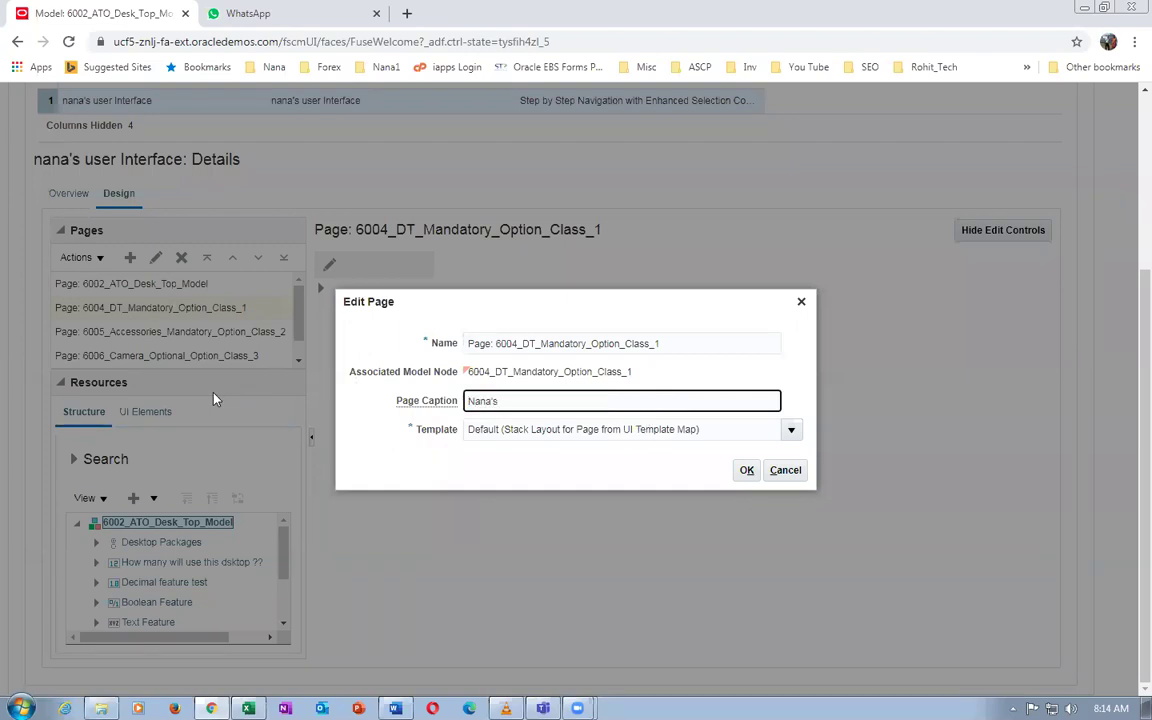
type(" mand option class")
left_click(747, 470)
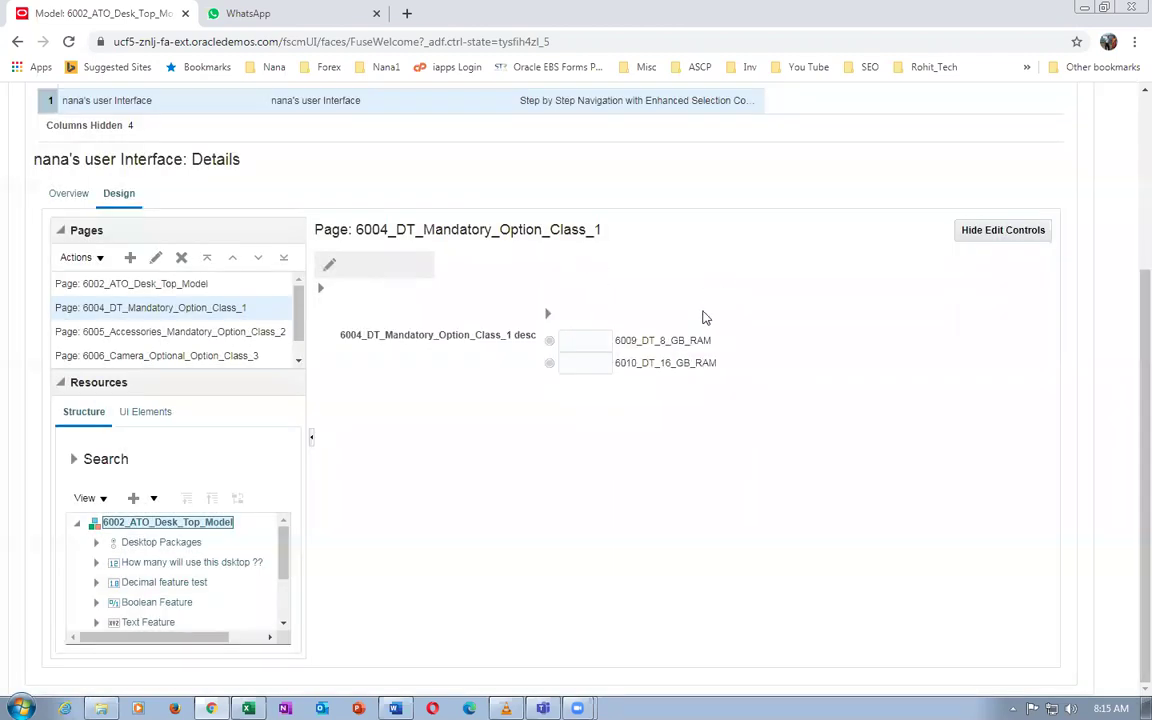
Save the model and test it with nana's user Interface to check the new page caption
scroll(702, 319, "up", 5)
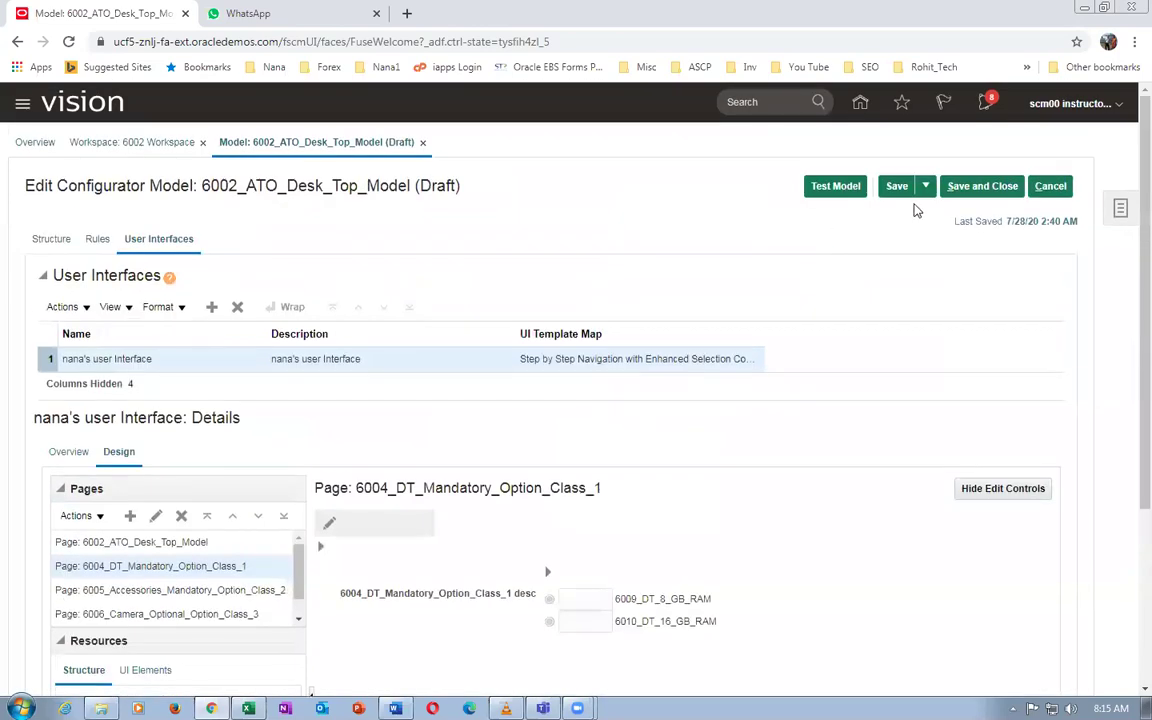
left_click(896, 186)
left_click(835, 186)
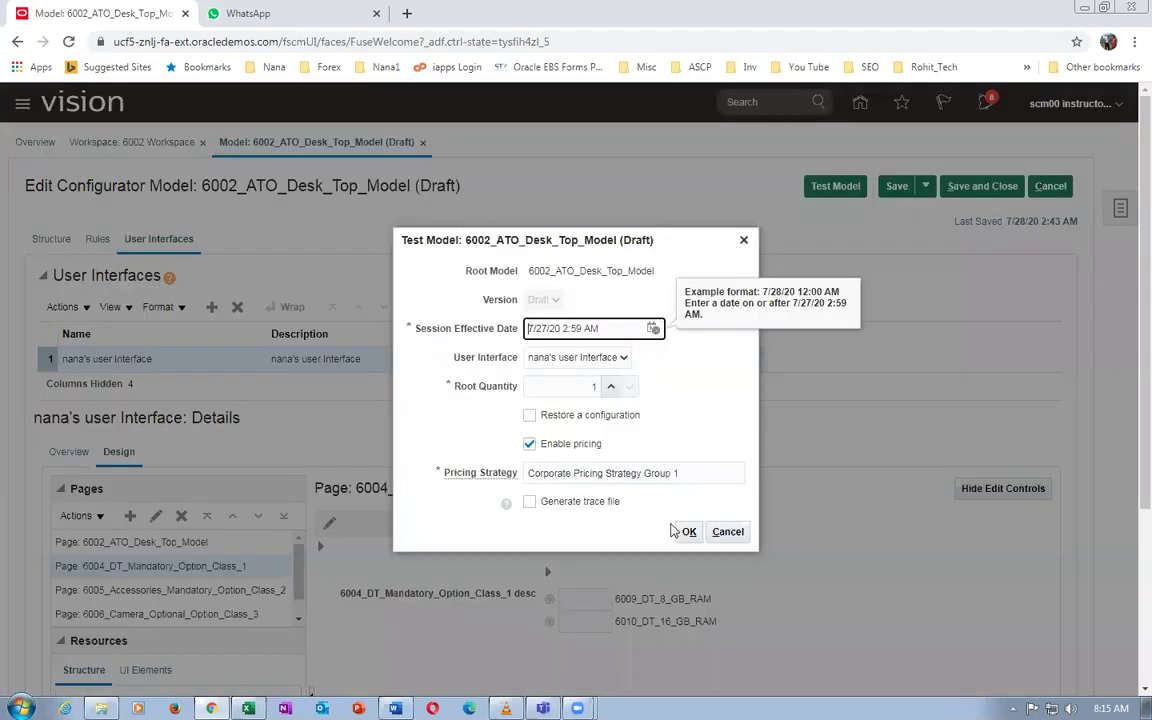
left_click(688, 532)
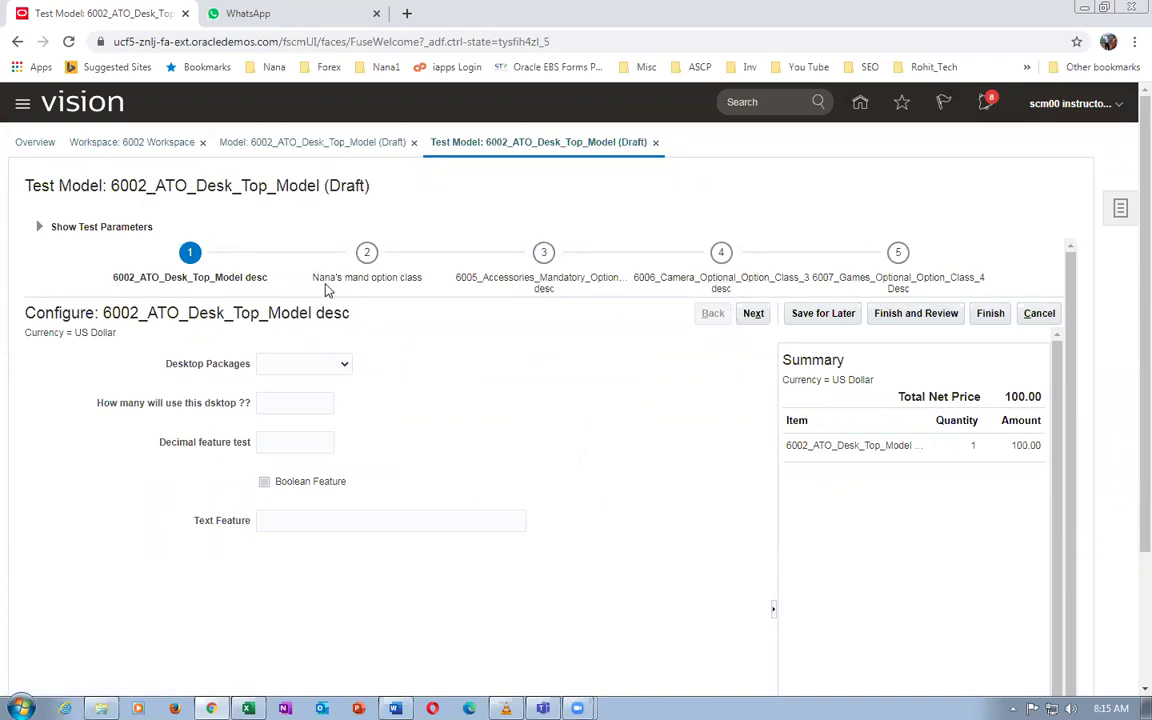
Switch to the Cascaded_Style_Sheet document in Word and highlight the list item "Insert an image"
key("alt+Tab")
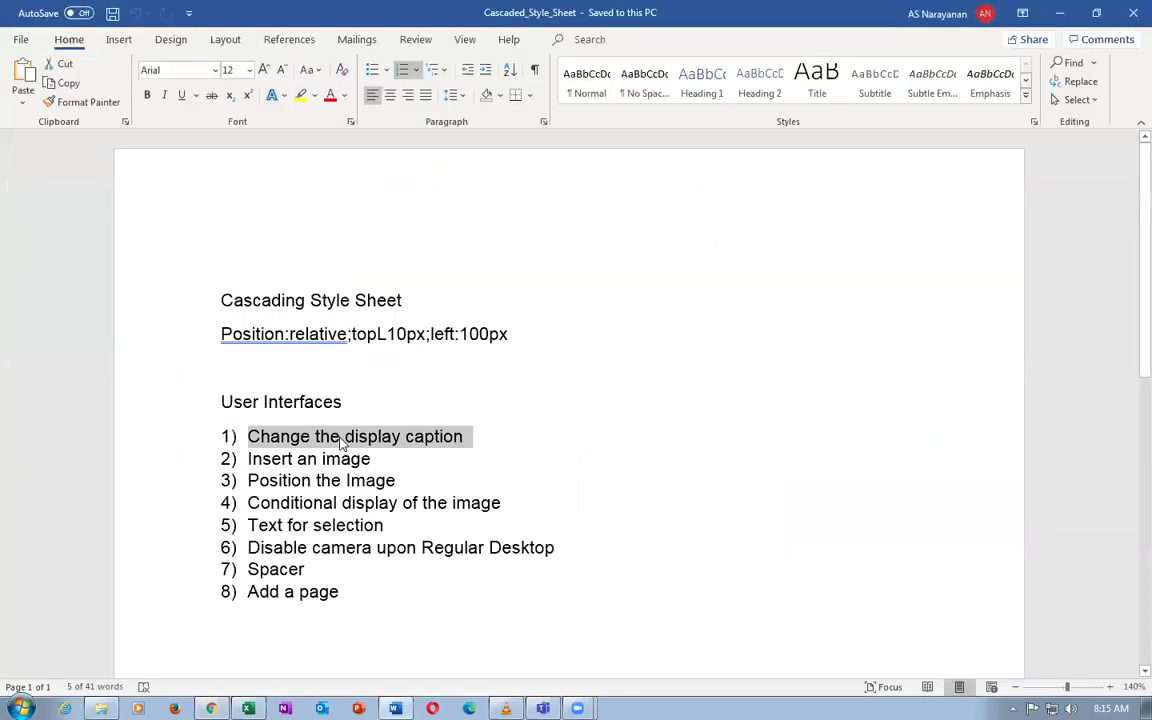
key("Right")
left_click(342, 452, "shift")
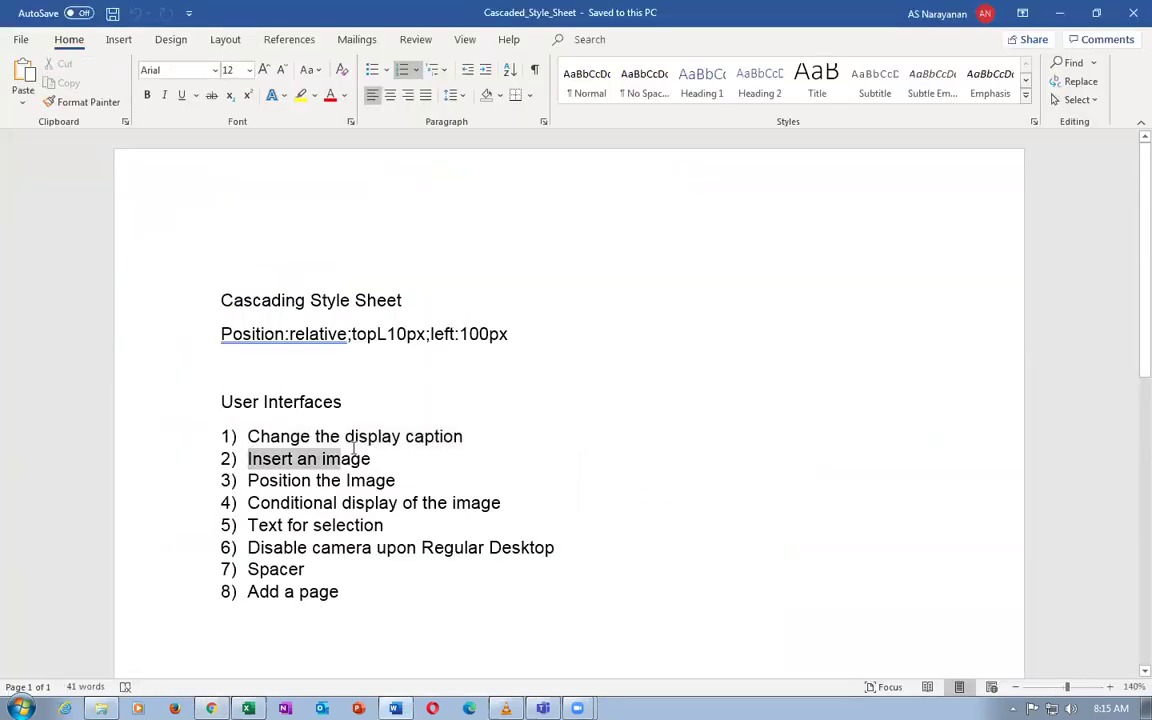
left_click_drag(353, 447, 385, 456)
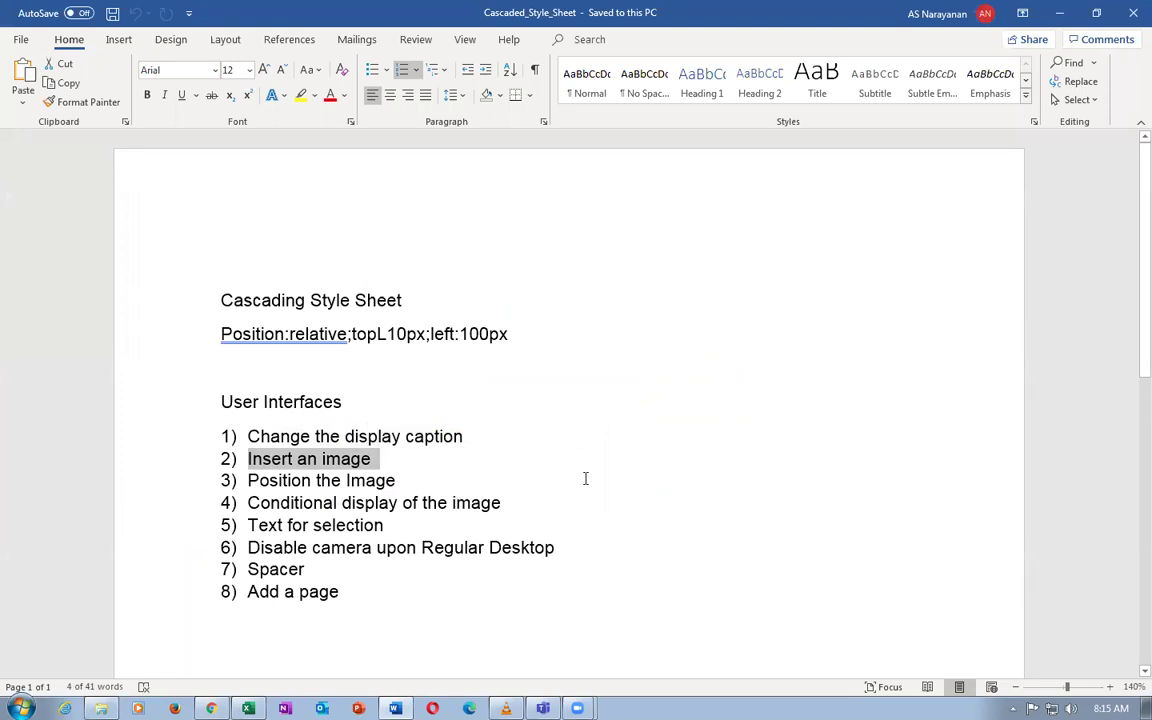
Switch back to Chrome and start adding an image to Page: 6004_DT_Mandatory_Option_Class_1, choosing Regular_Desktop from the Fusion_OM_Training Images folder
key("alt+Tab")
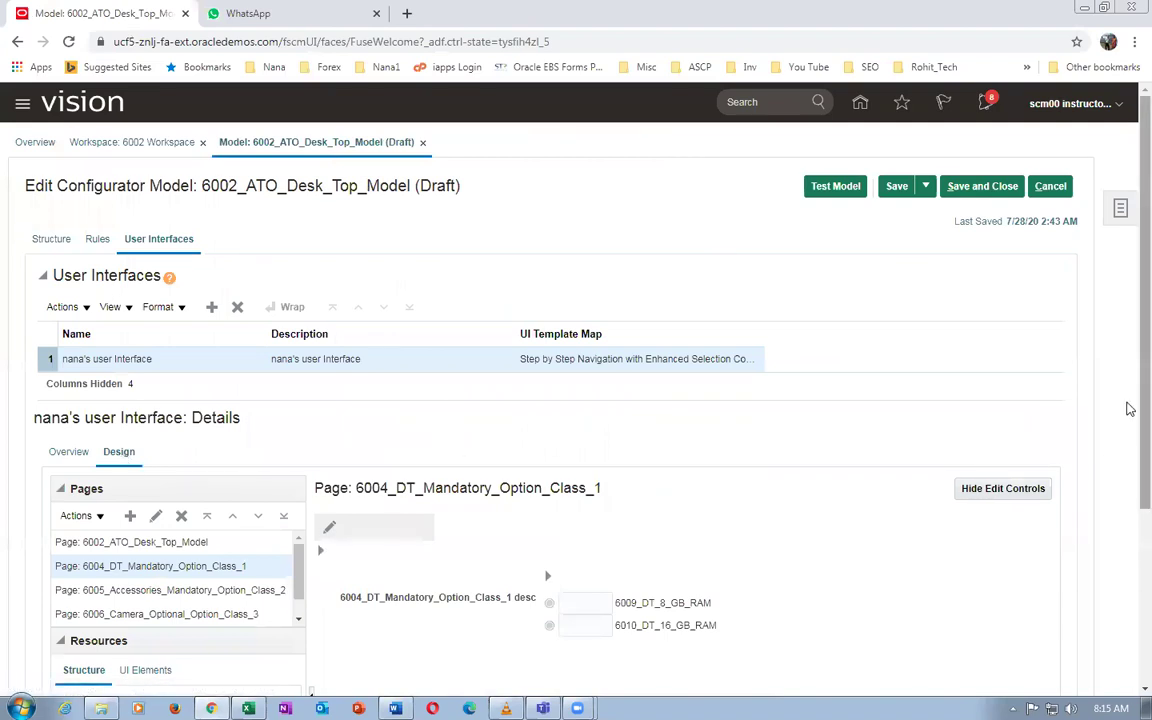
scroll(1128, 408, "down", 5)
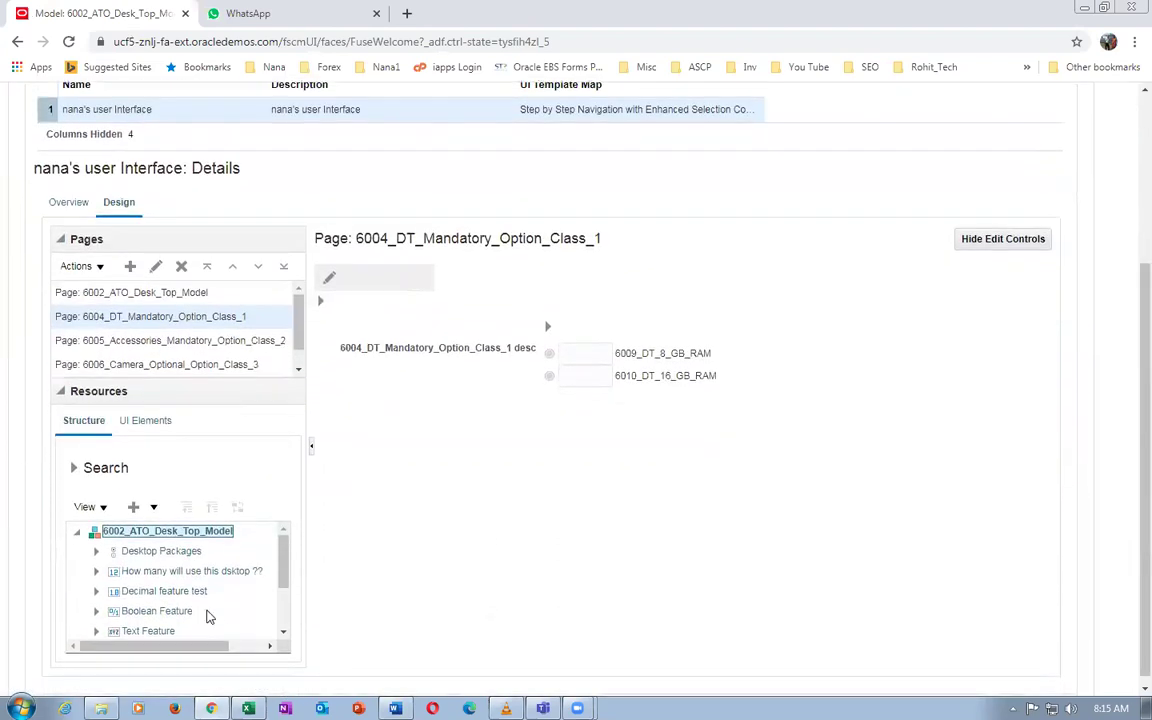
left_click(167, 423)
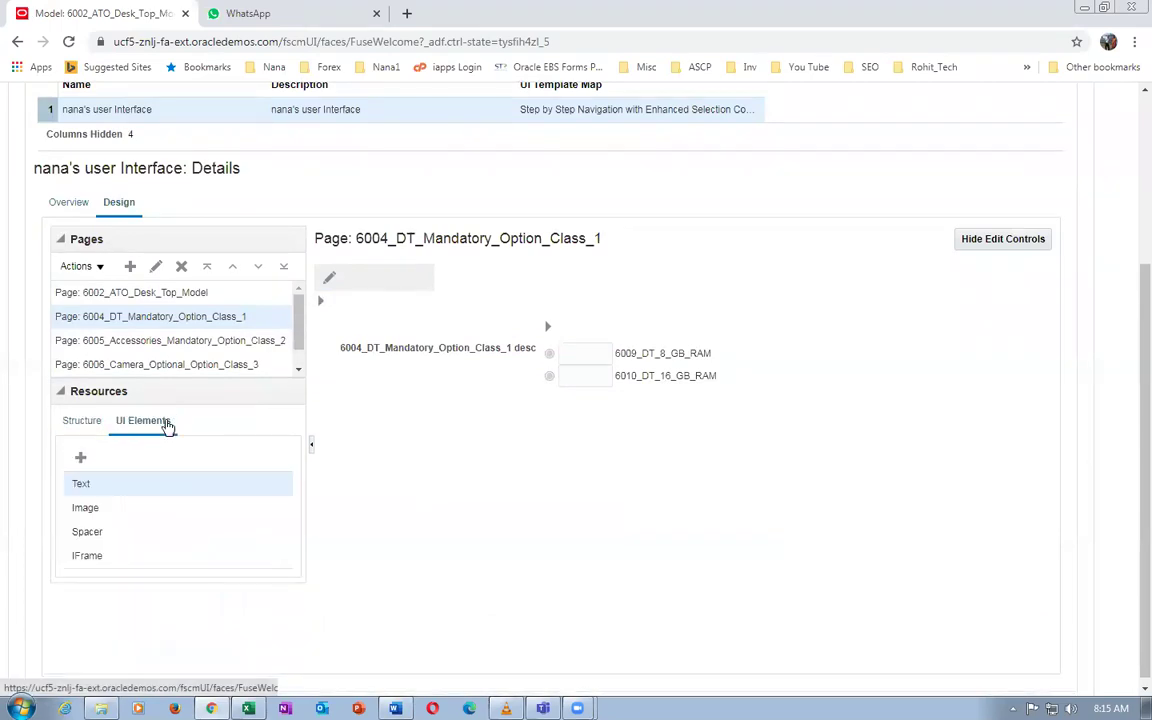
left_click(118, 517)
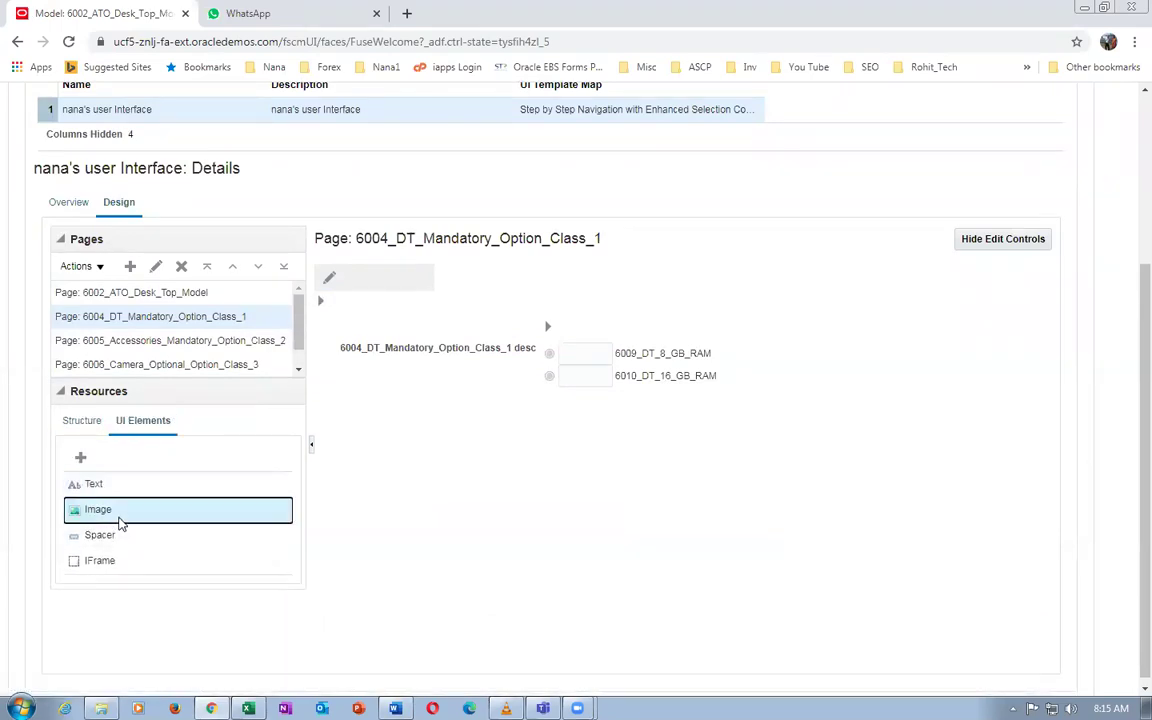
left_click(80, 457)
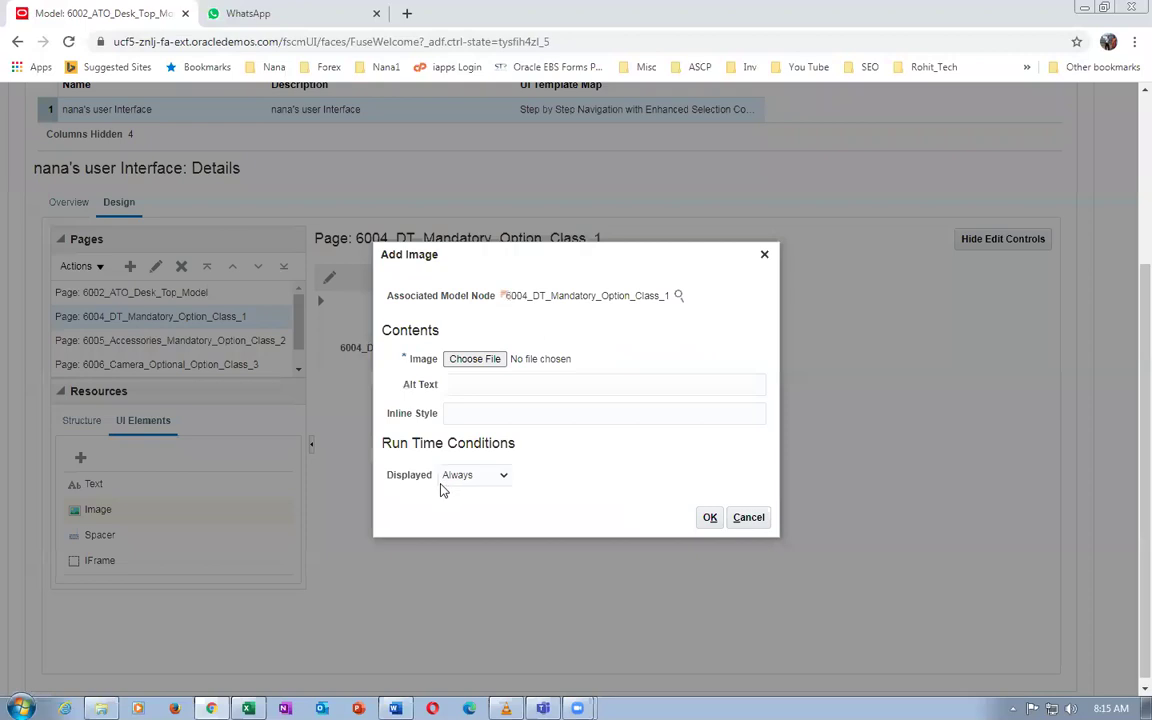
left_click(472, 362)
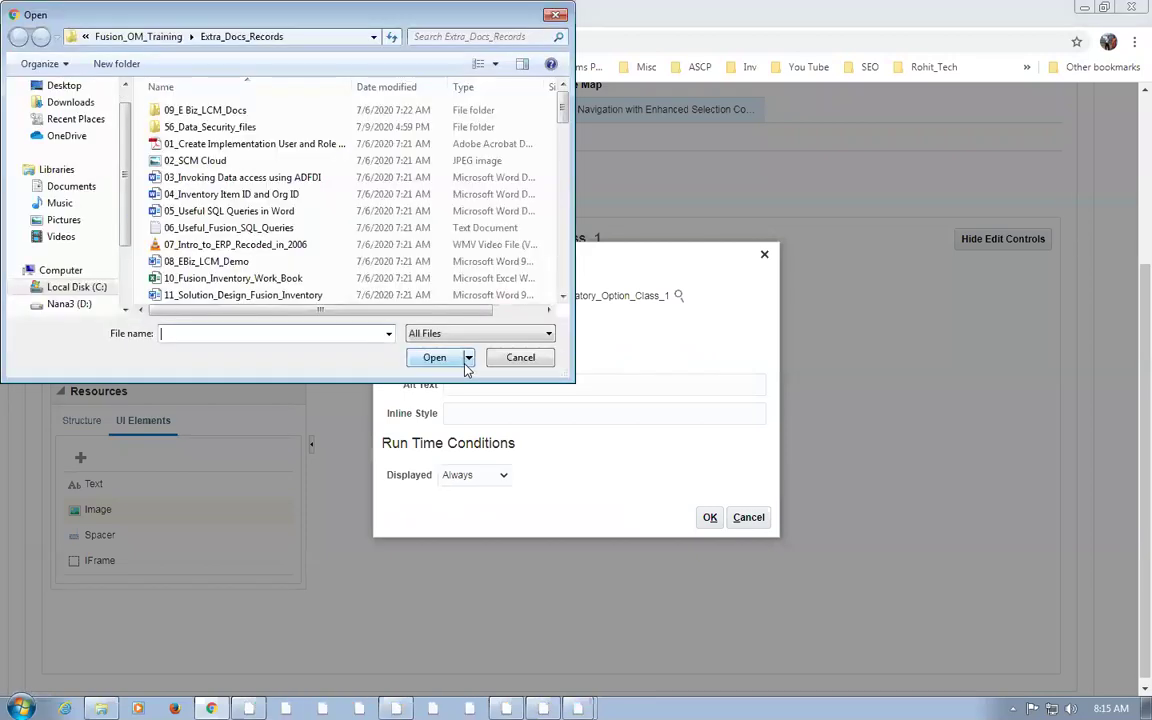
left_click(138, 36)
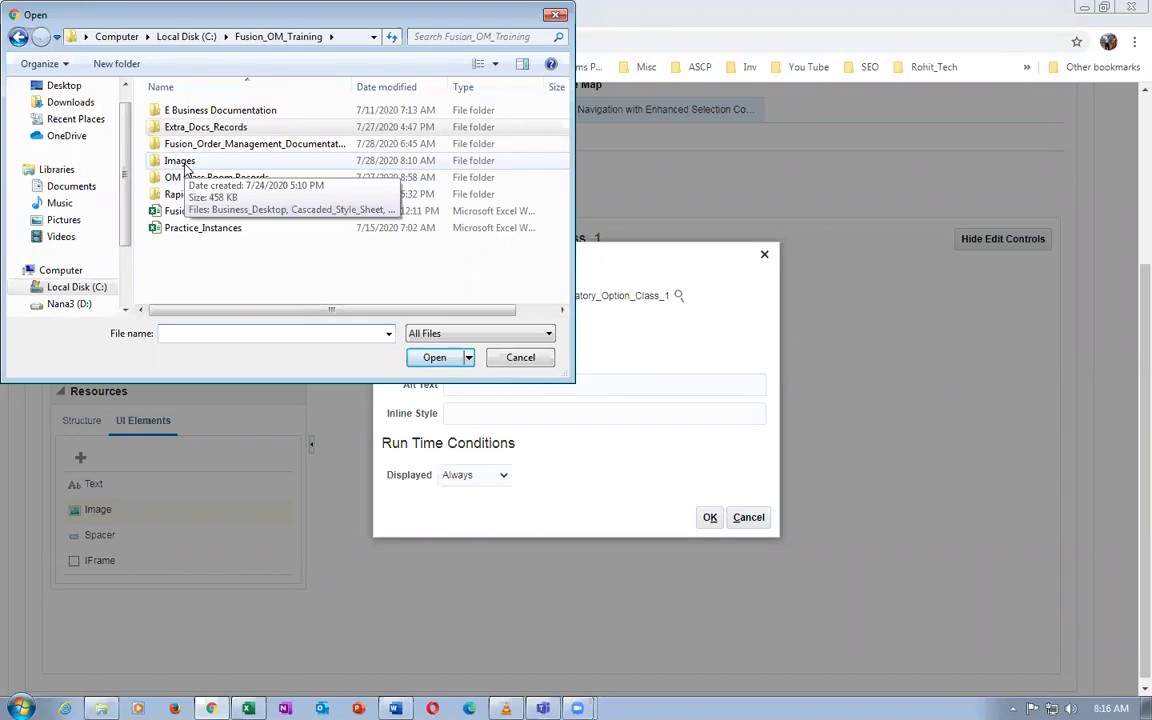
double_click(184, 163)
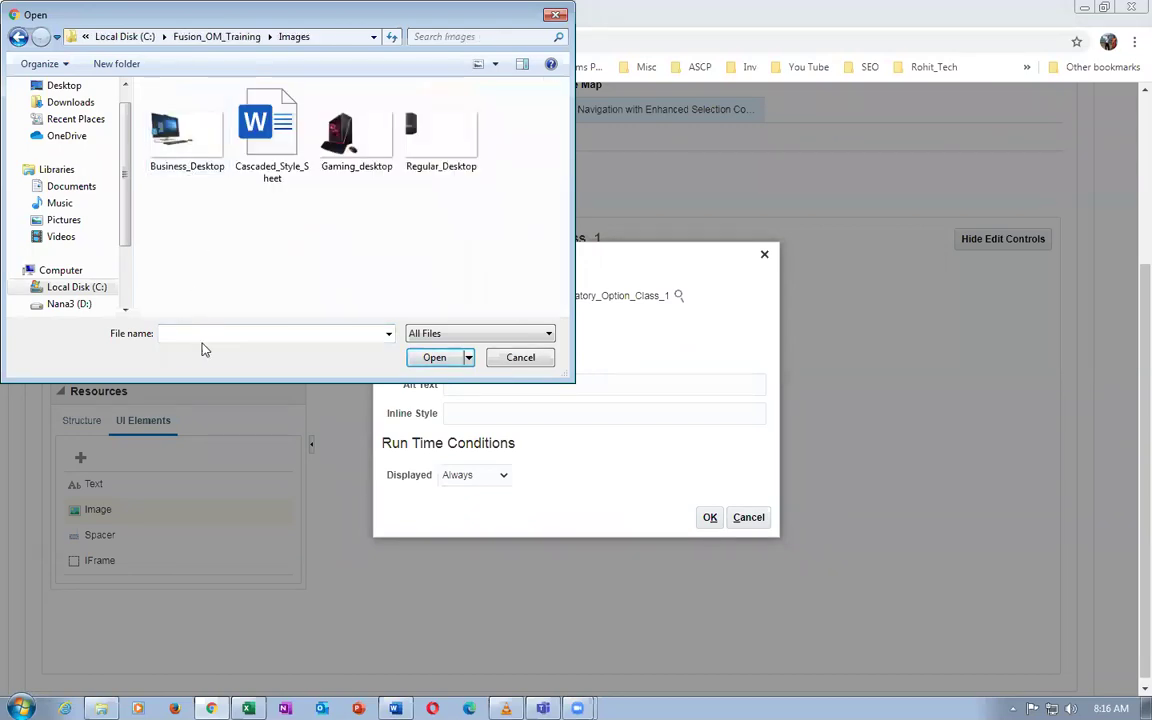
left_click(422, 160)
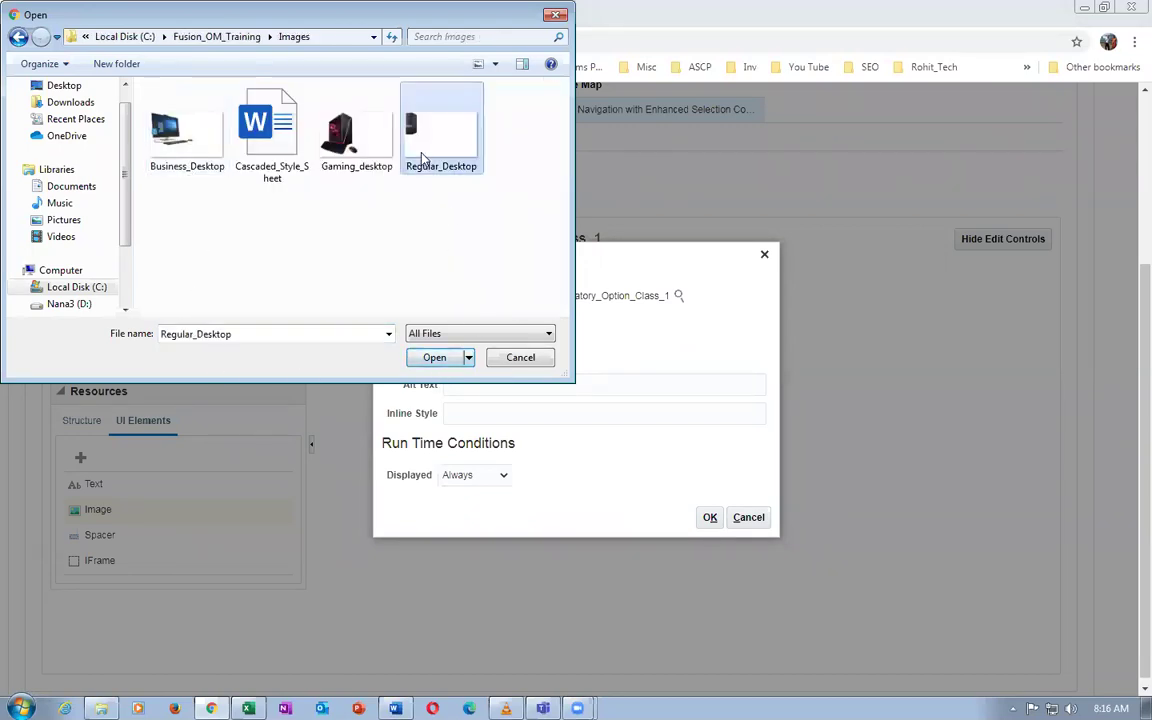
left_click(434, 357)
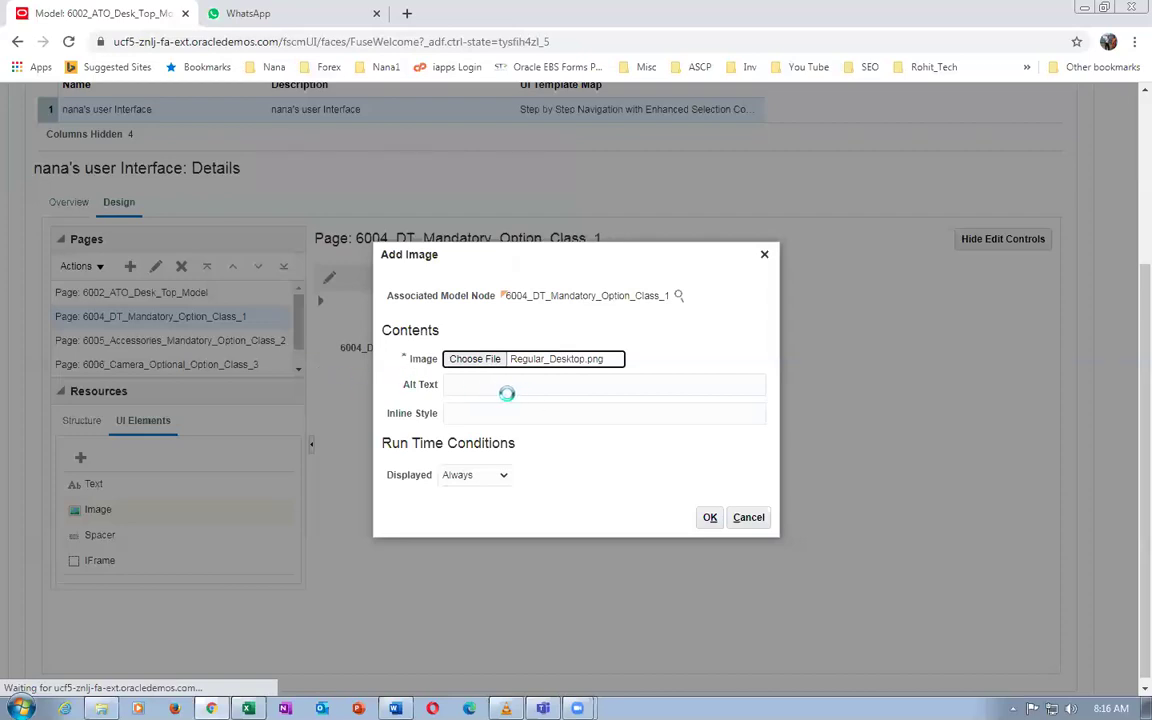
Give the image the alt text "Reg Desktop" and add it to the page without an inline style
left_click(499, 386)
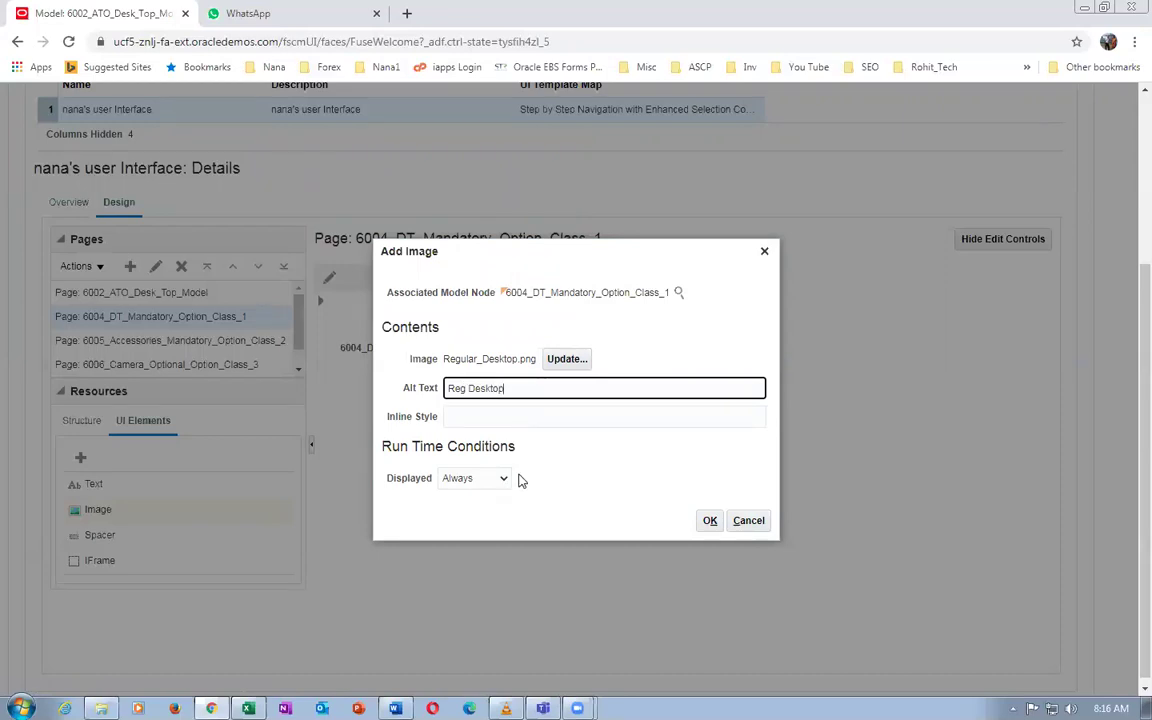
left_click(464, 415)
left_click(710, 521)
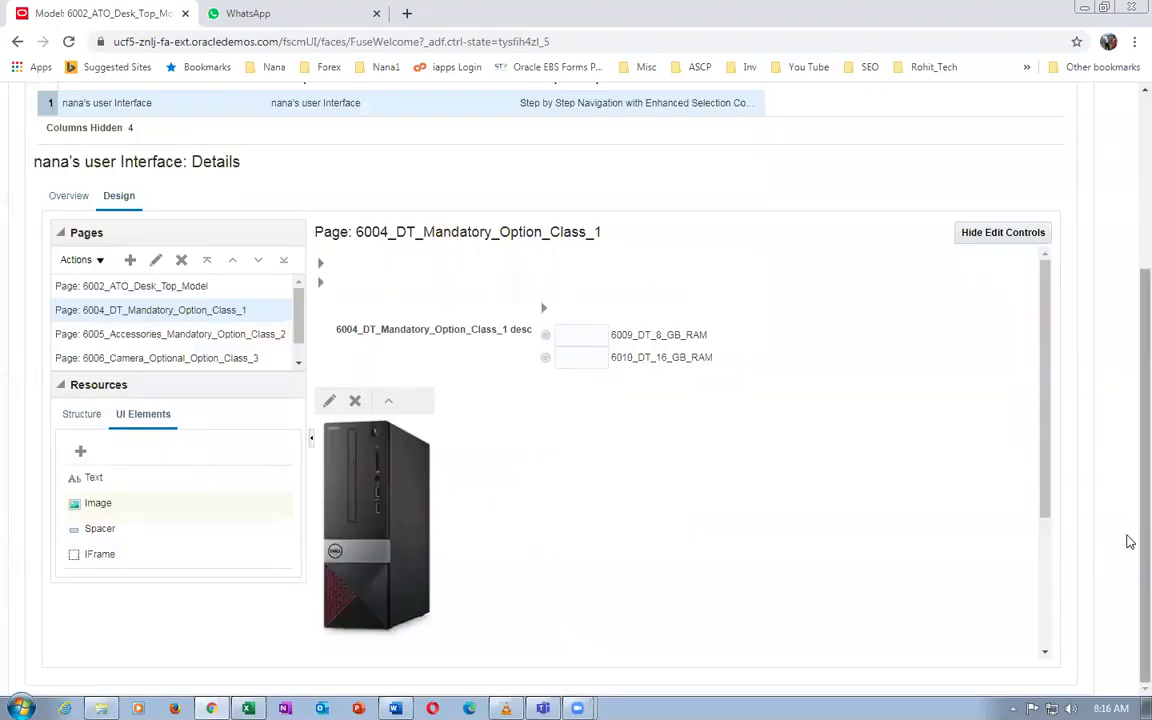
Save the model and start a test of it with nana's user Interface
scroll(1130, 540, "up", 3)
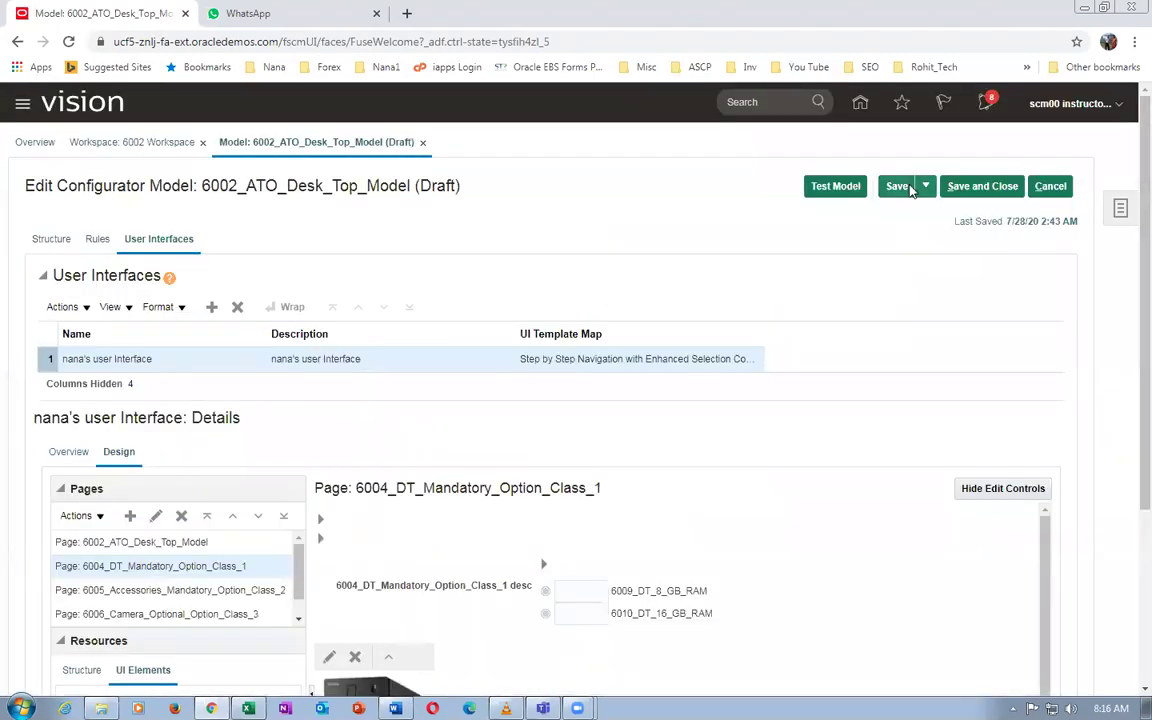
left_click(904, 192)
left_click(835, 186)
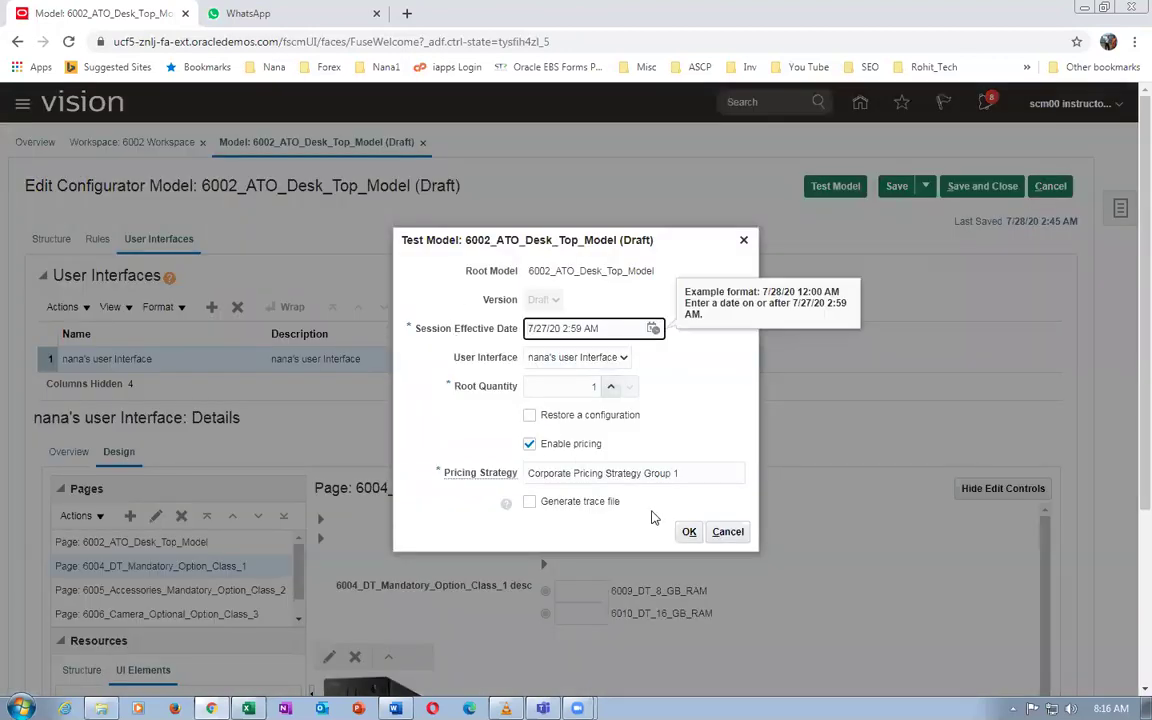
left_click(688, 533)
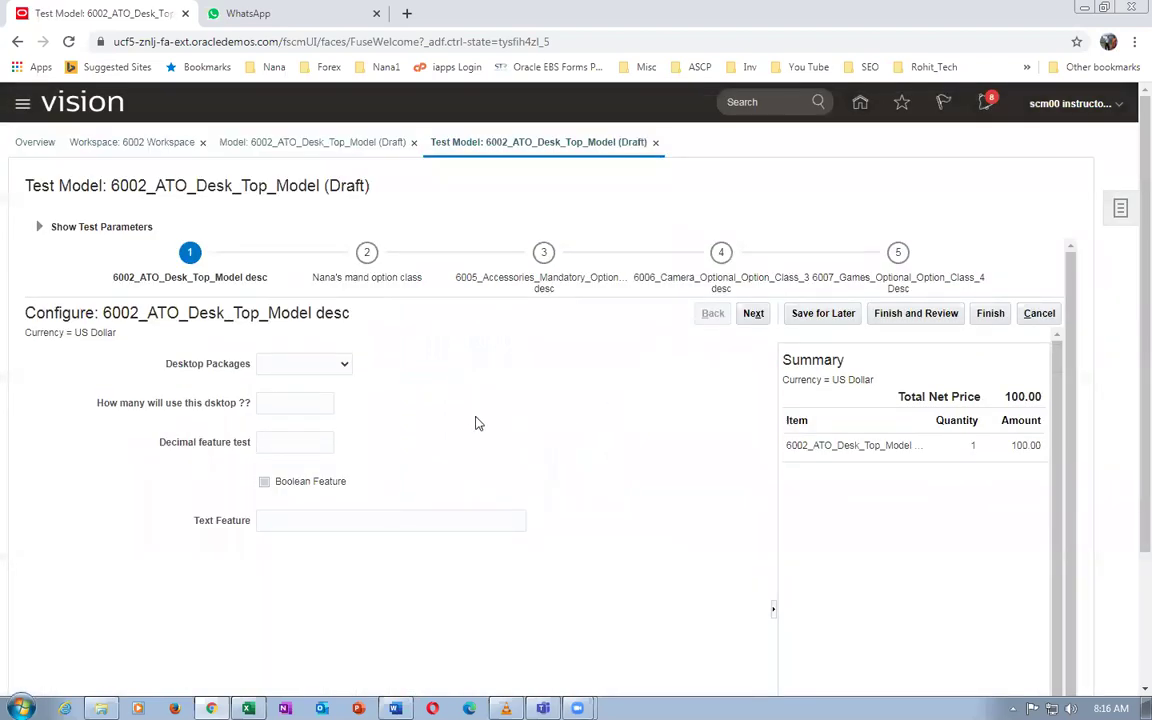
In the model test, choose Regular Desktop for Desktop Packages, and cancel the test, discarding the unsaved configuration
scroll(476, 421, "down", 1)
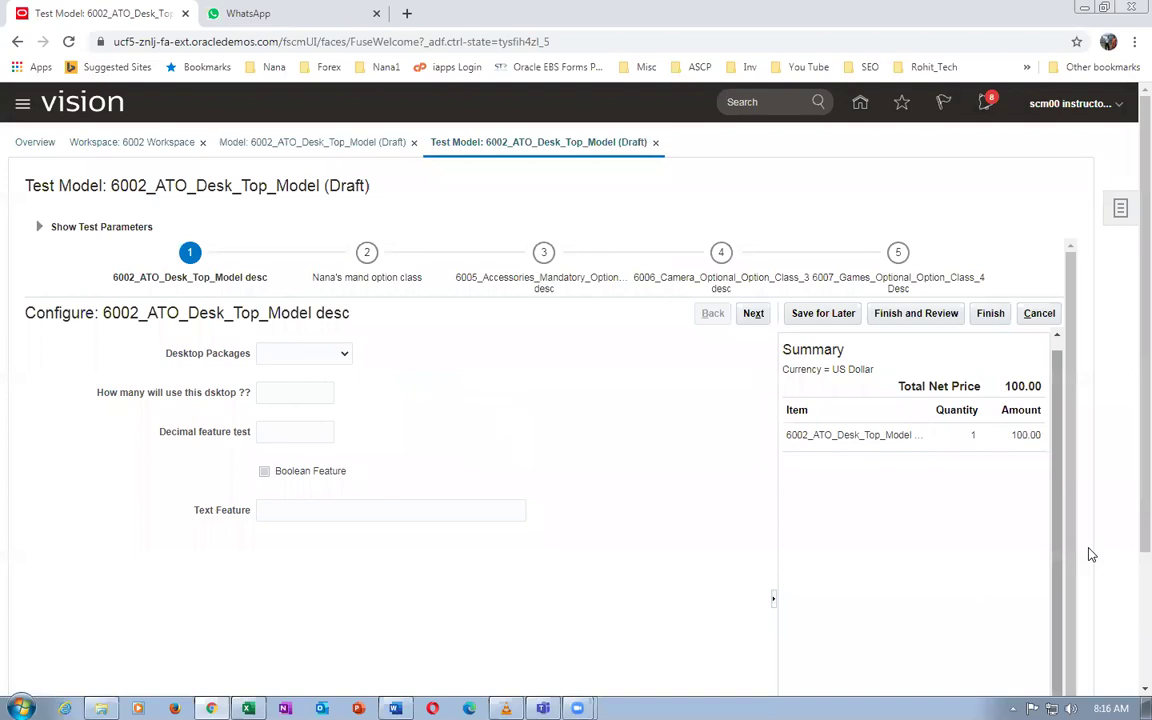
scroll(1126, 535, "down", 2)
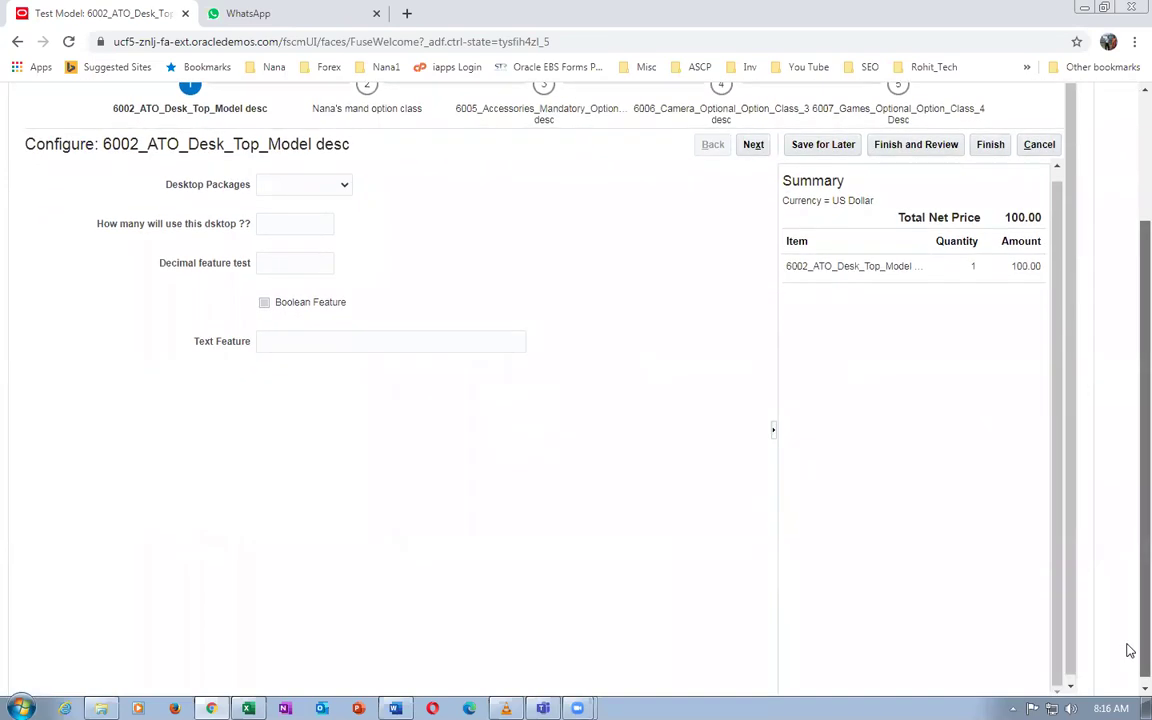
scroll(1130, 651, "down", 1)
scroll(1123, 560, "up", 2)
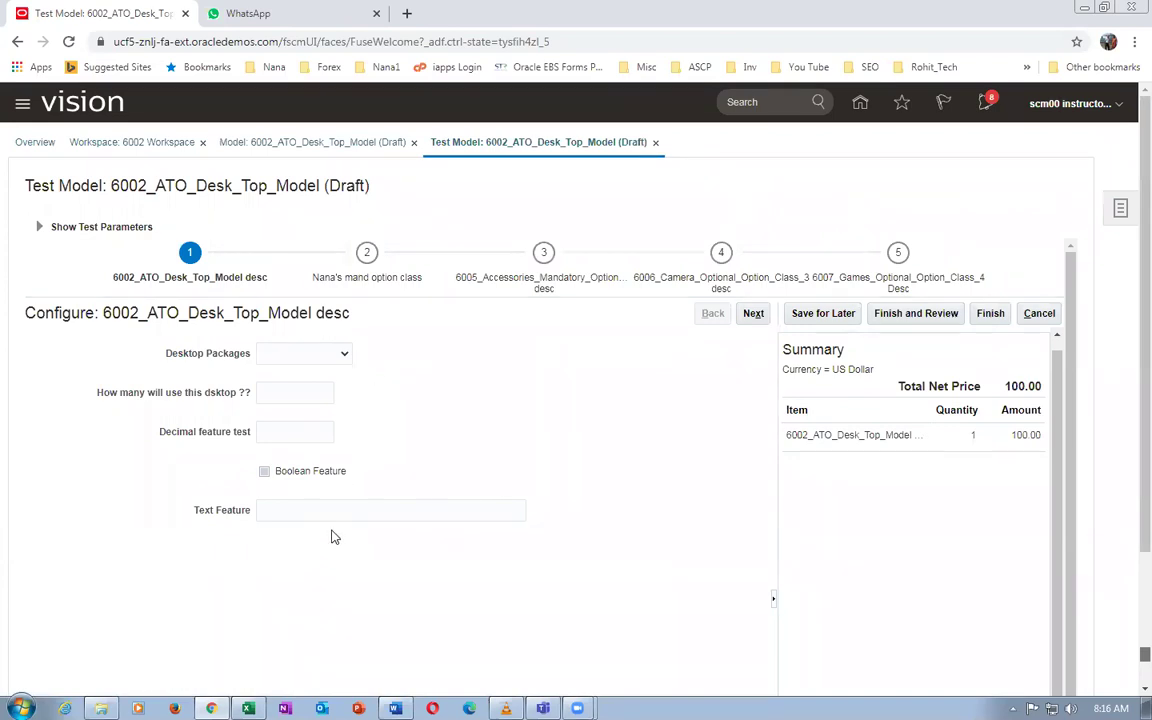
left_click(296, 358)
left_click(300, 380)
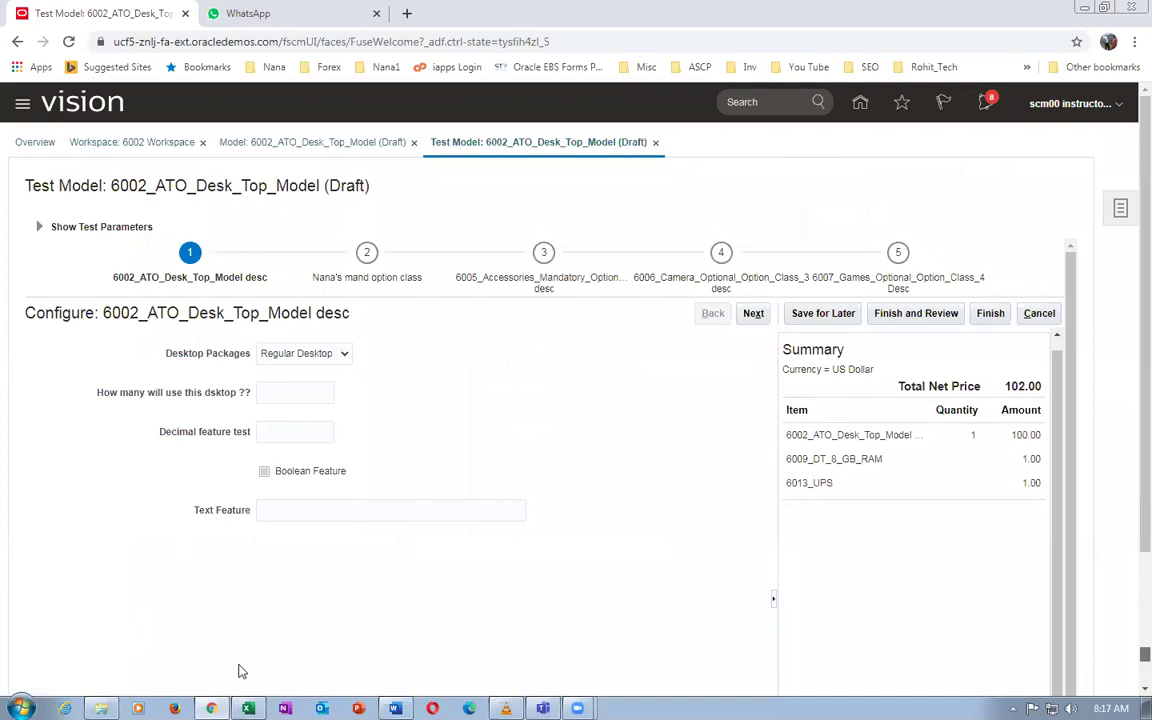
left_click(1039, 314)
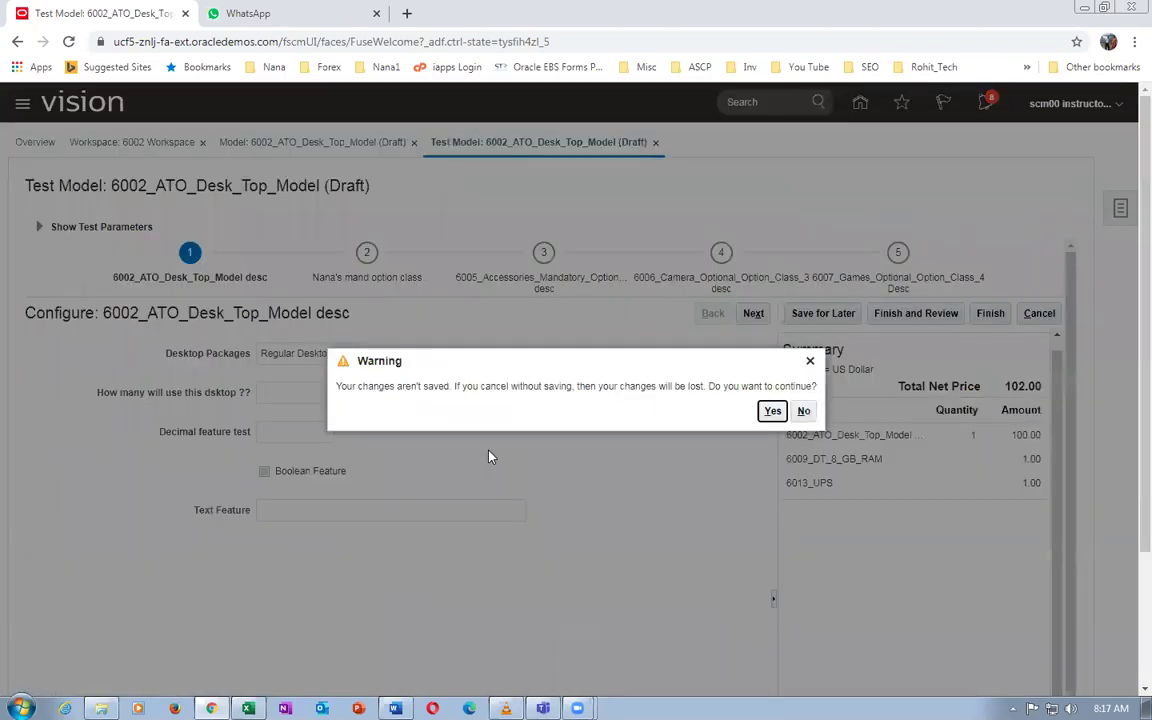
left_click(772, 411)
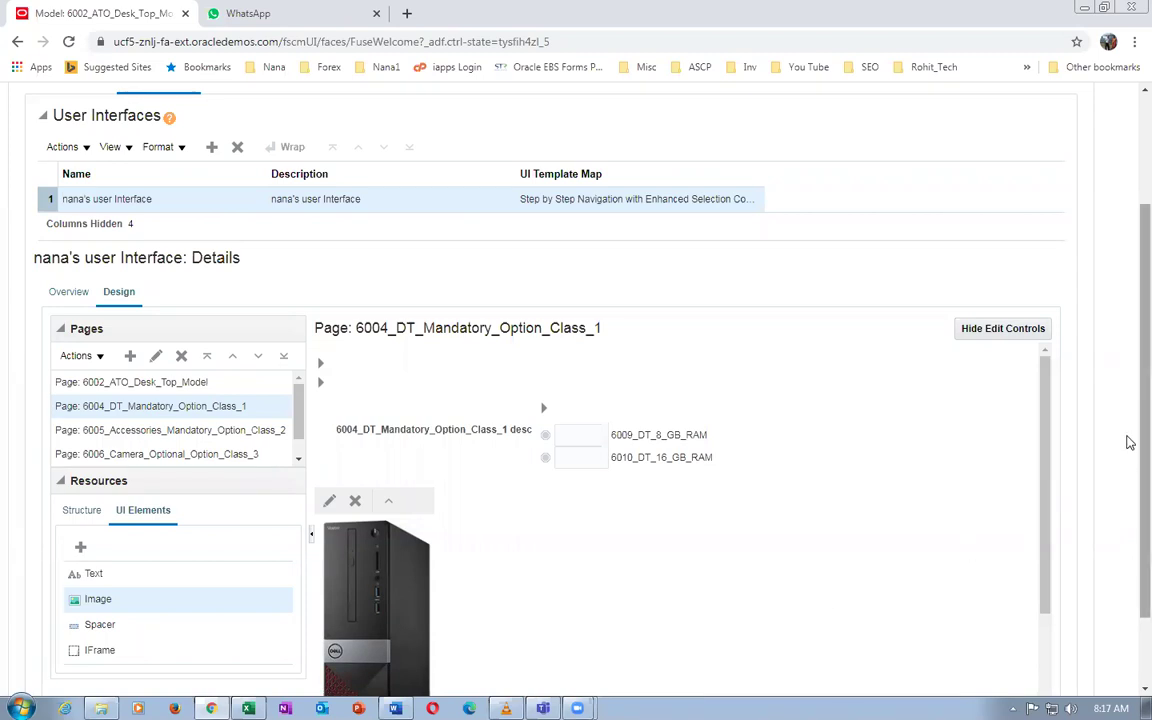
Test the model again with nana's user Interface, check the image on the Nana's mand option class page, and cancel the test
scroll(1126, 501, "down", 1)
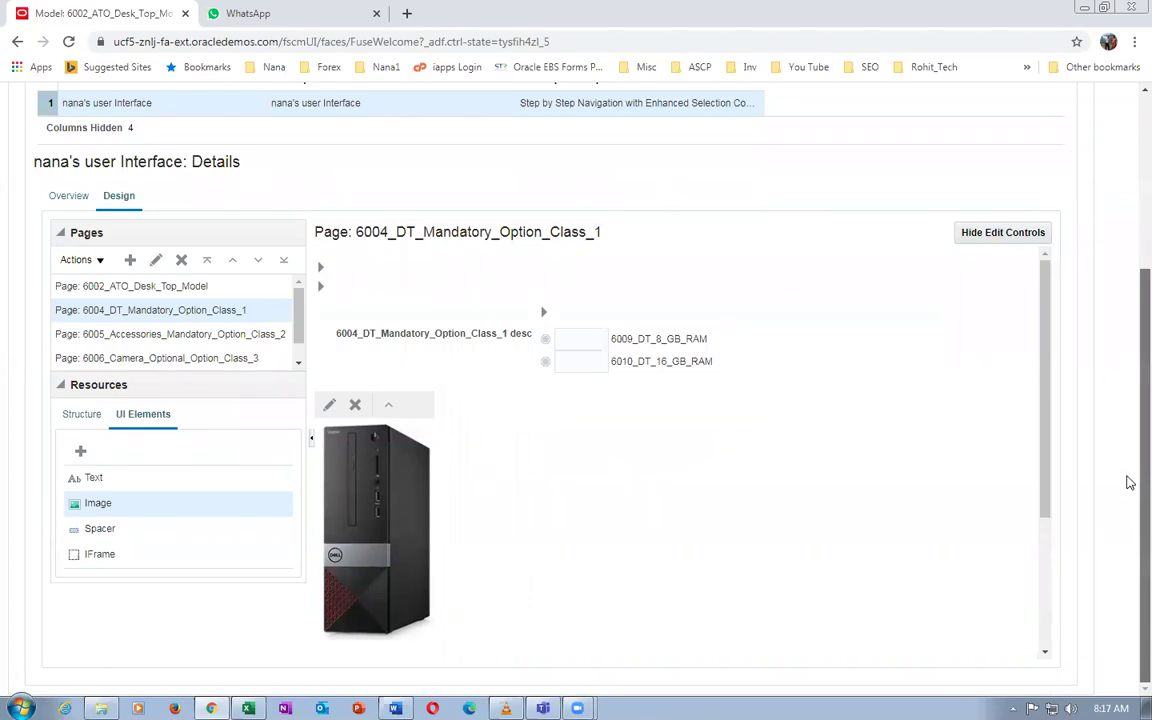
scroll(1126, 481, "up", 1)
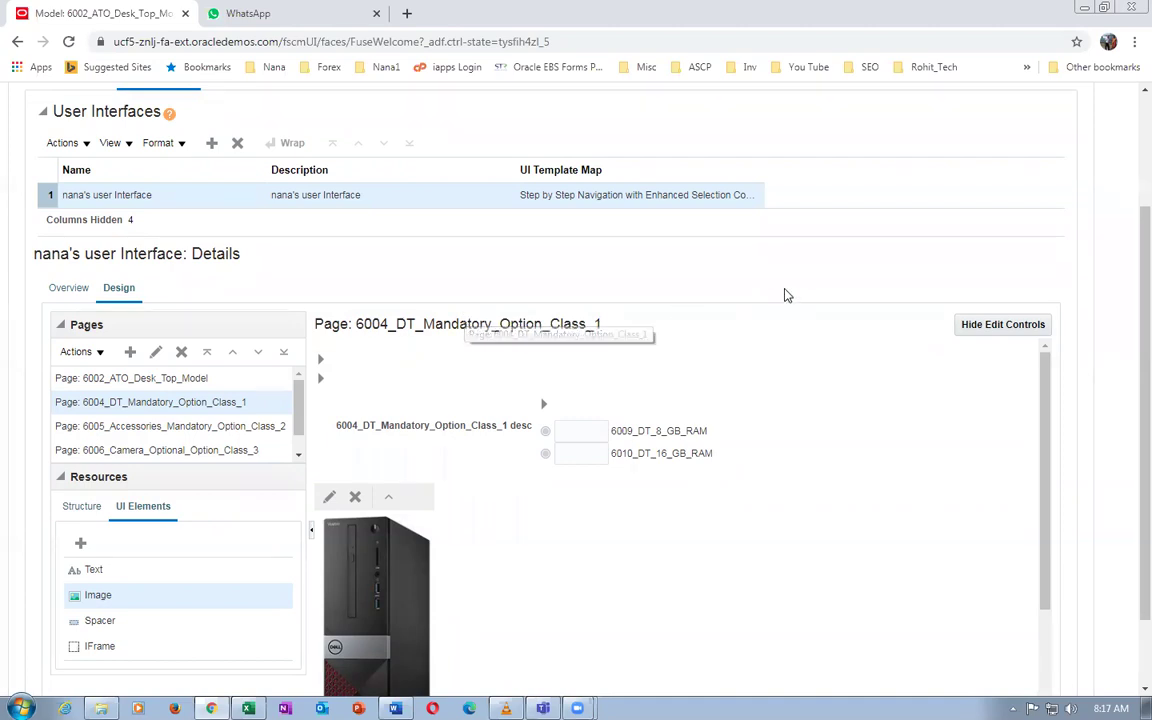
scroll(785, 293, "up", 3)
left_click(835, 187)
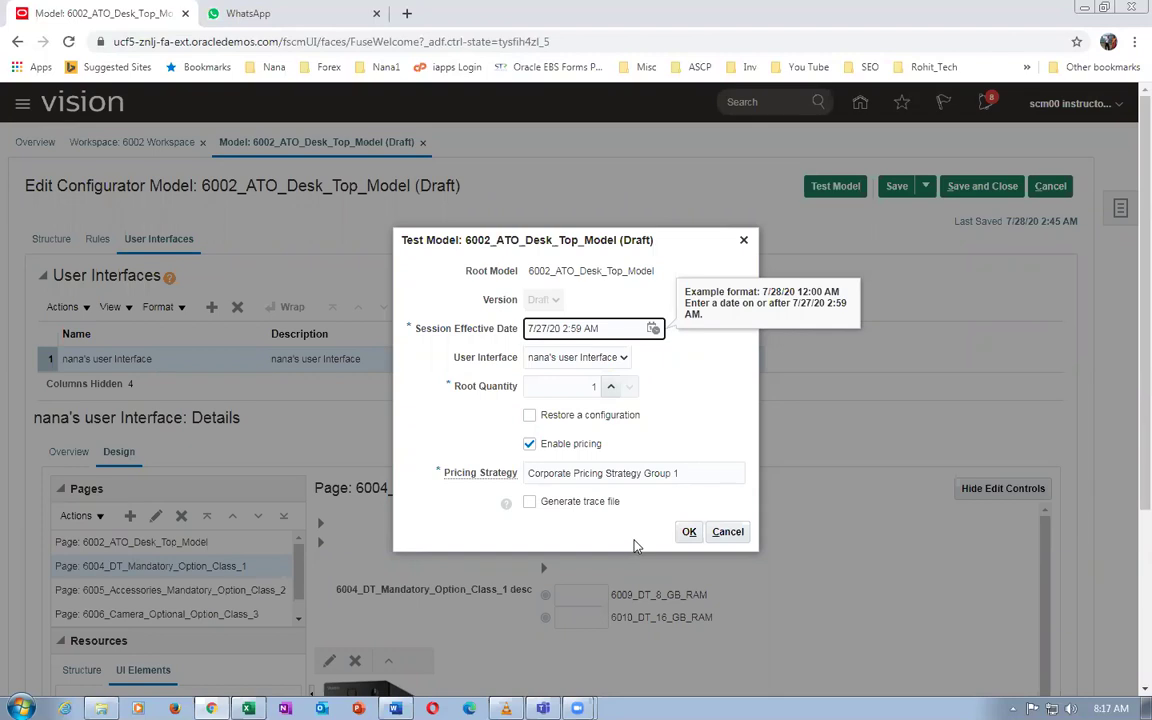
left_click(689, 532)
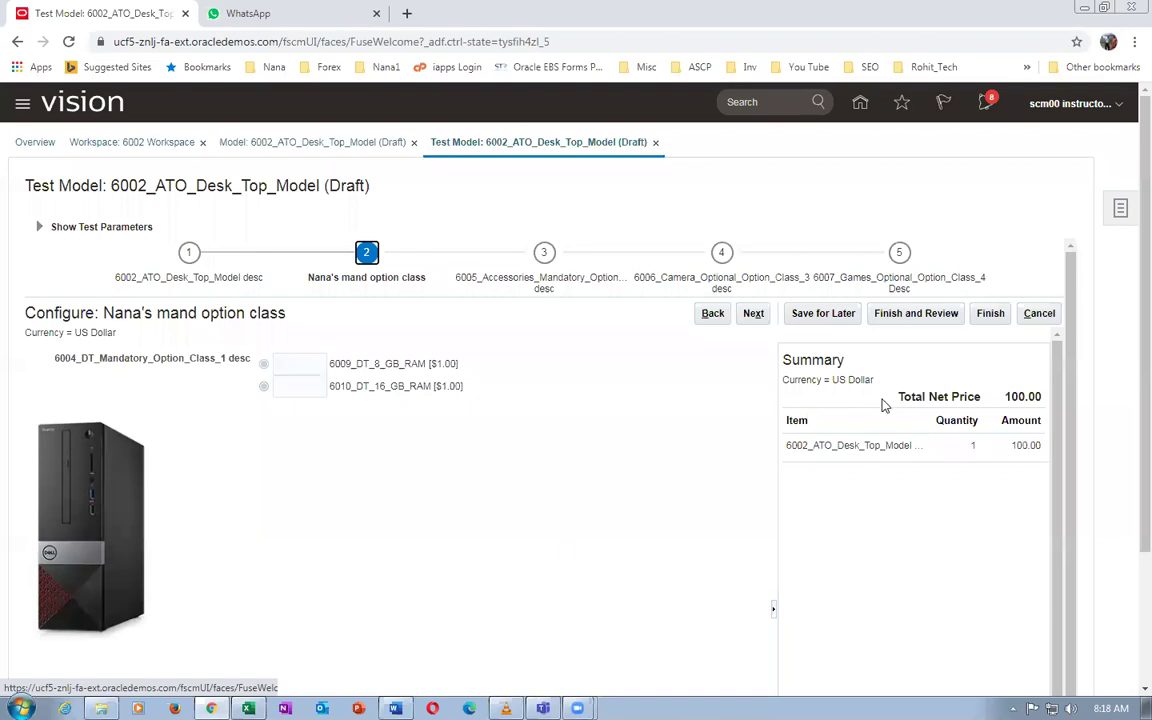
left_click(1030, 315)
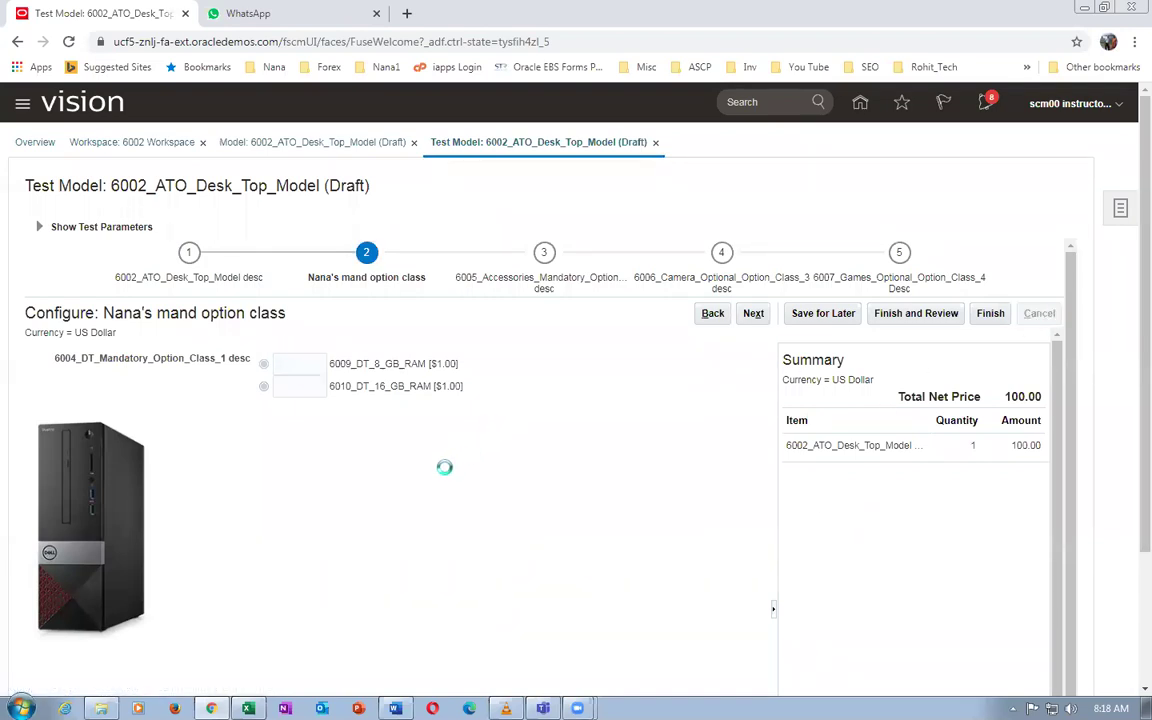
Delete the desktop image from Page: 6004_DT_Mandatory_Option_Class_1
scroll(380, 568, "down", 3)
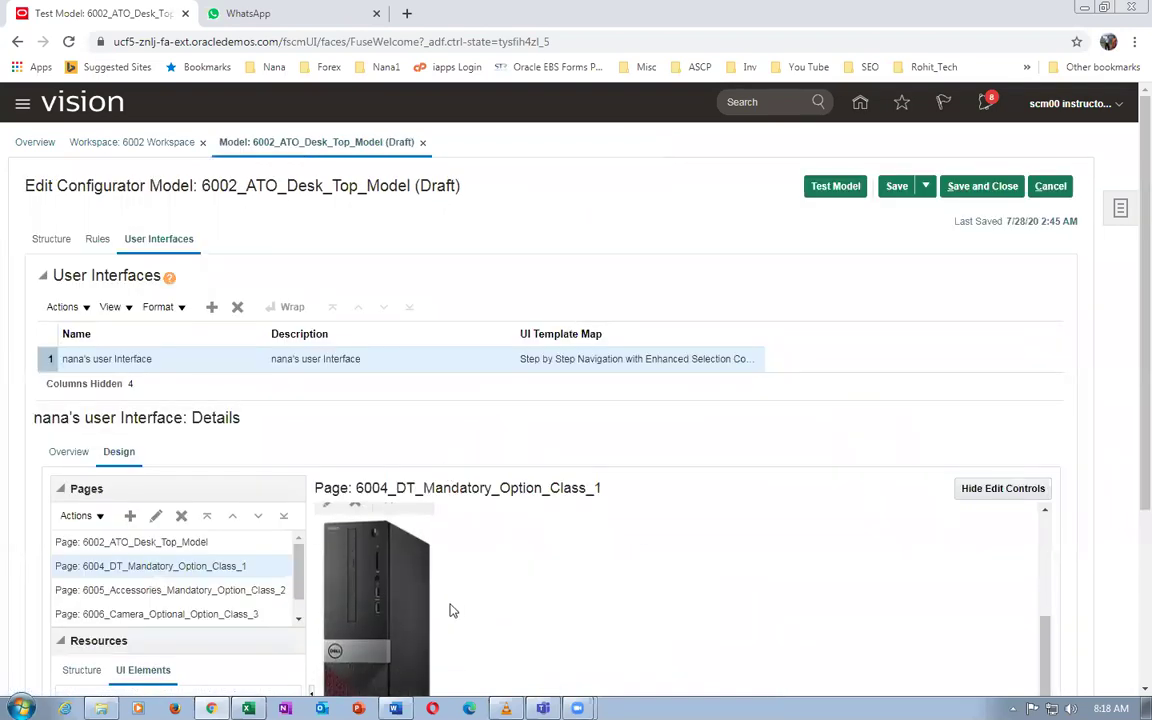
scroll(401, 568, "up", 3)
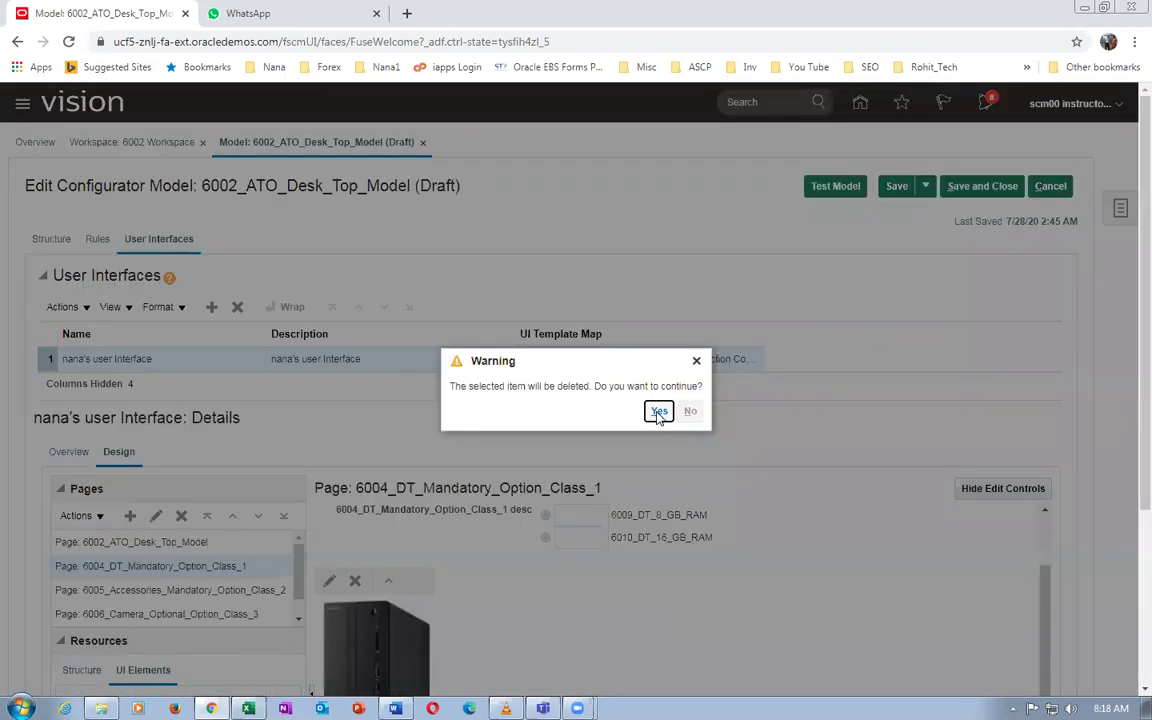
left_click(658, 411)
Add the image Regular_Desktop.png to Page: 6002_ATO_Desk_Top_Model with the alt text "Desktop", always displayed
scroll(527, 617, "down", 3)
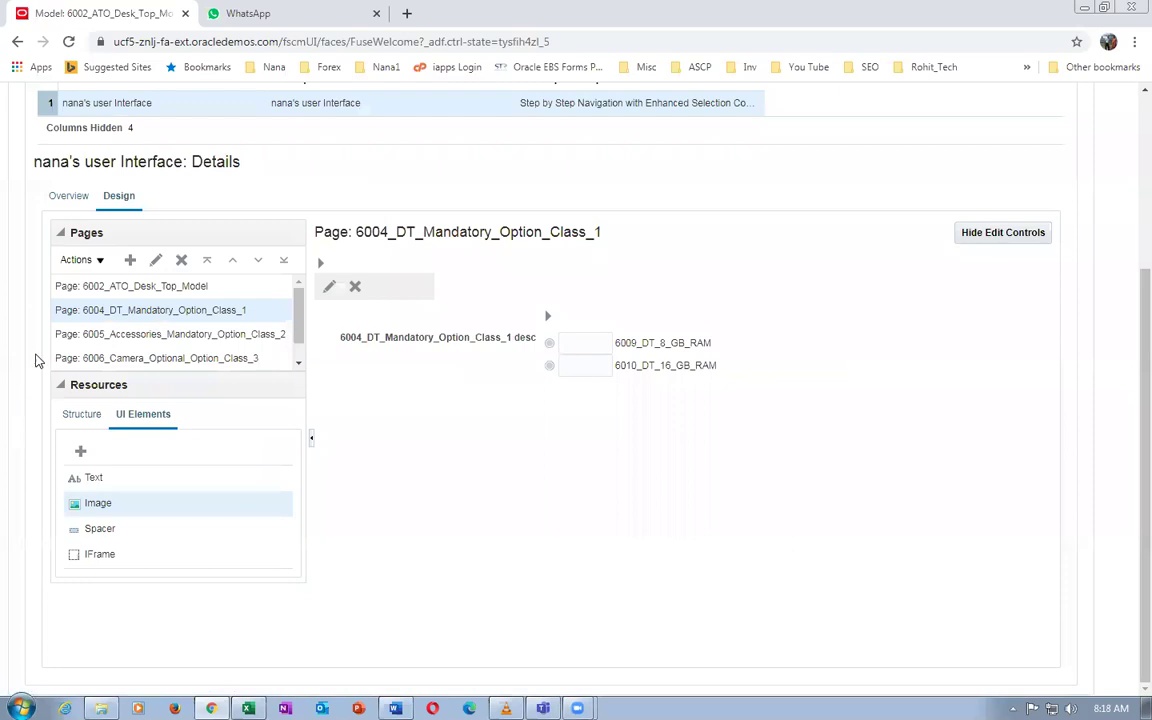
left_click(90, 286)
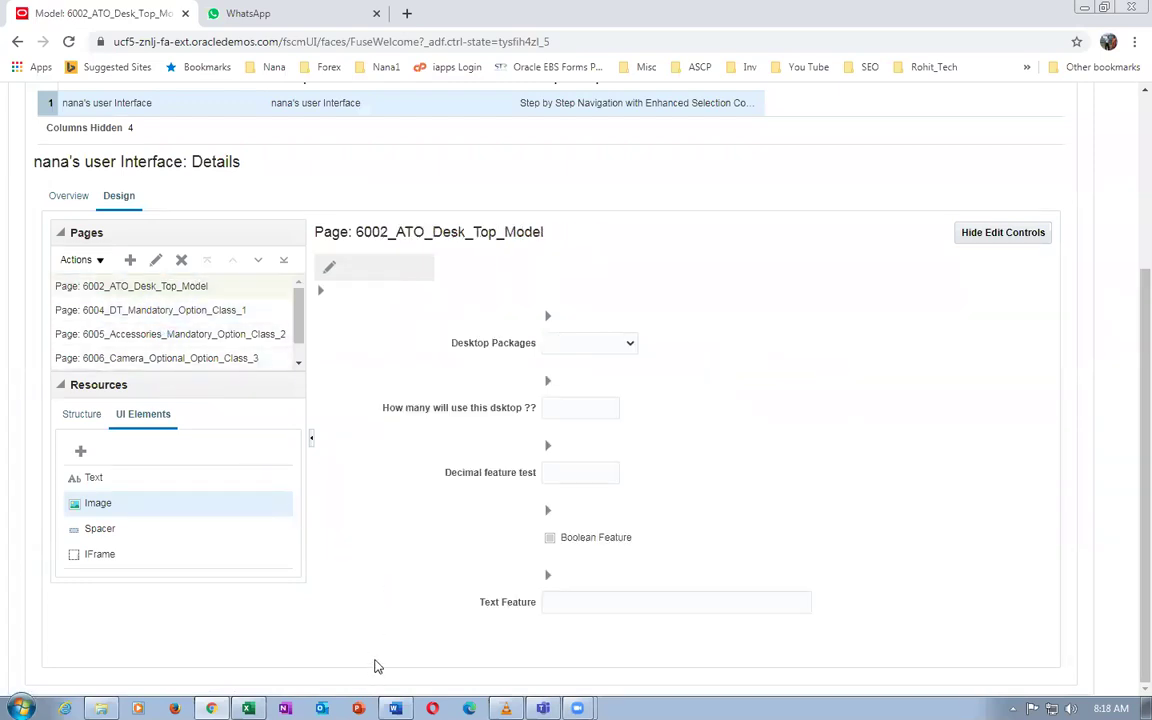
left_click(98, 503)
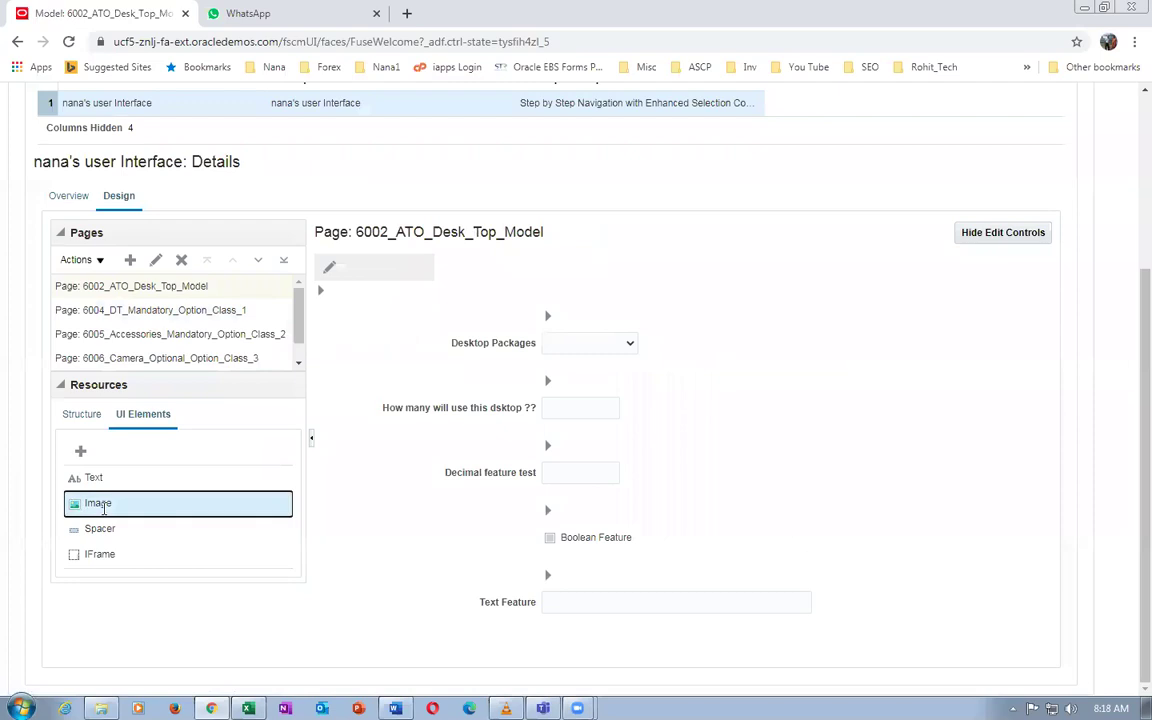
left_click(81, 451)
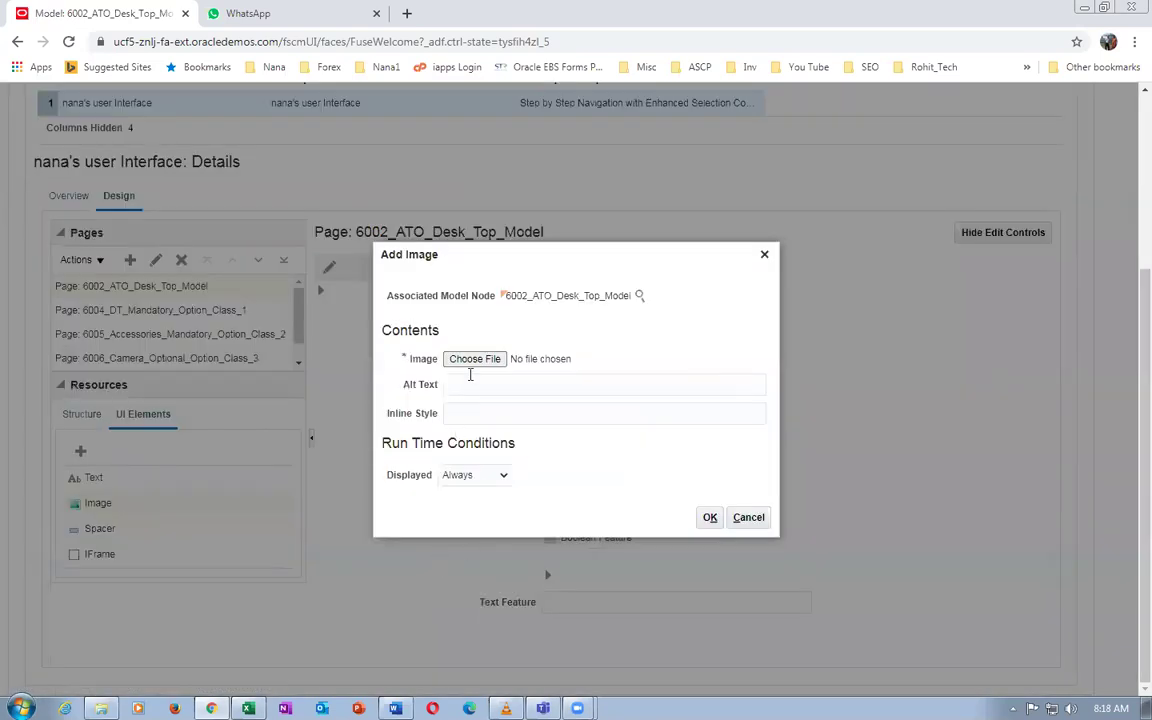
left_click(476, 359)
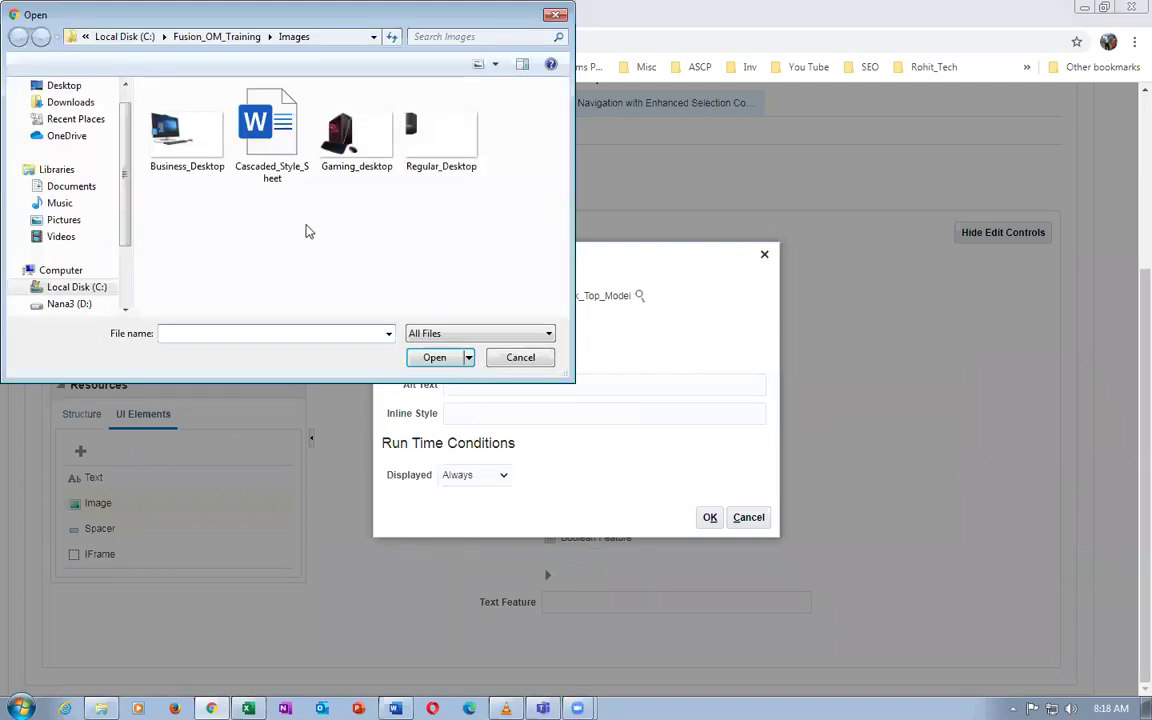
left_click(425, 130)
left_click(432, 356)
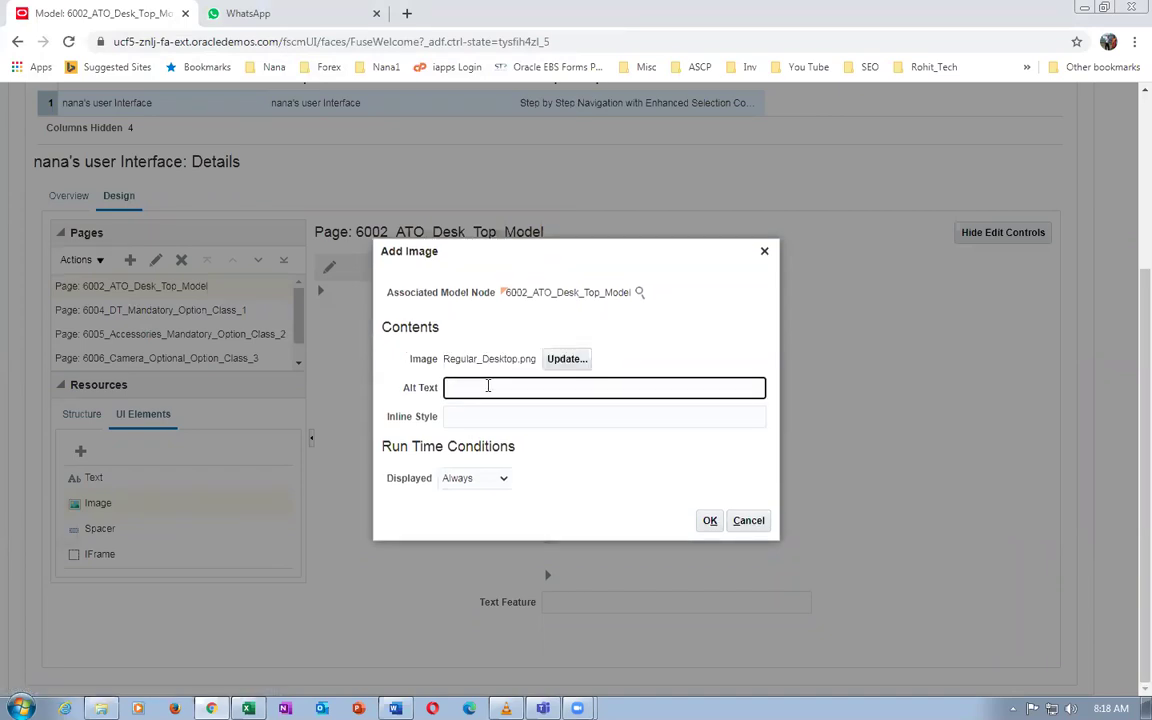
type("Desktop")
left_click(706, 521)
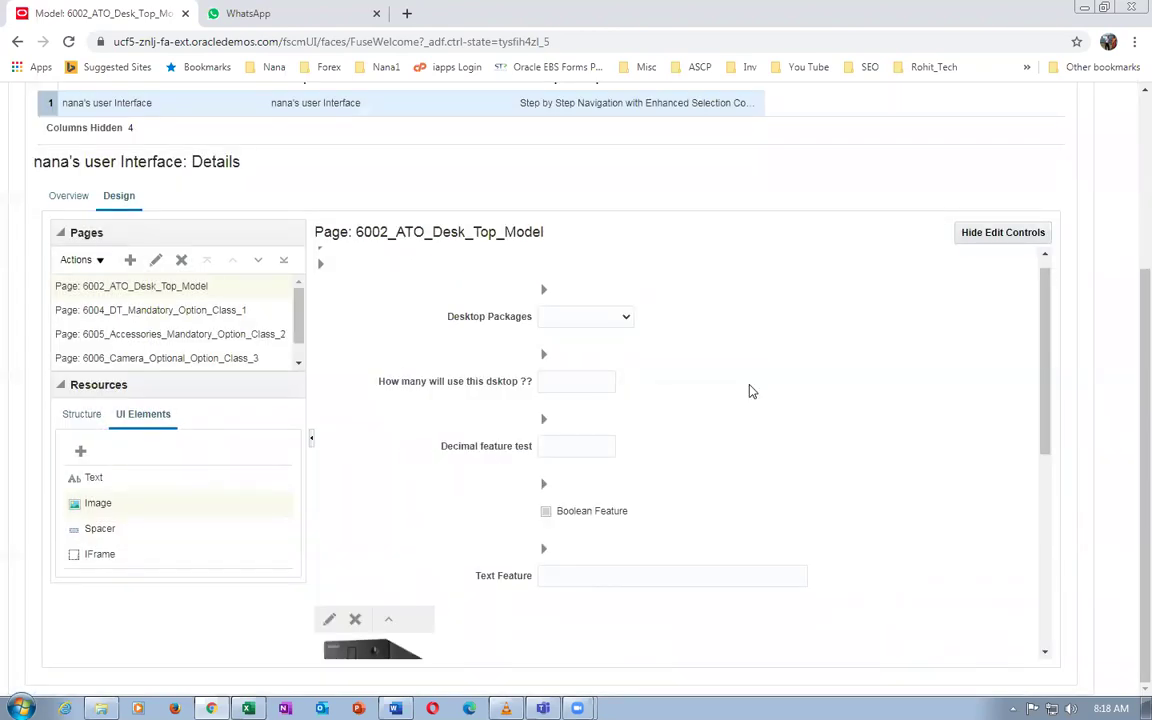
Save the model, test it with nana's user Interface to check the desktop image on the first page, and cancel the test
scroll(813, 283, "up", 3)
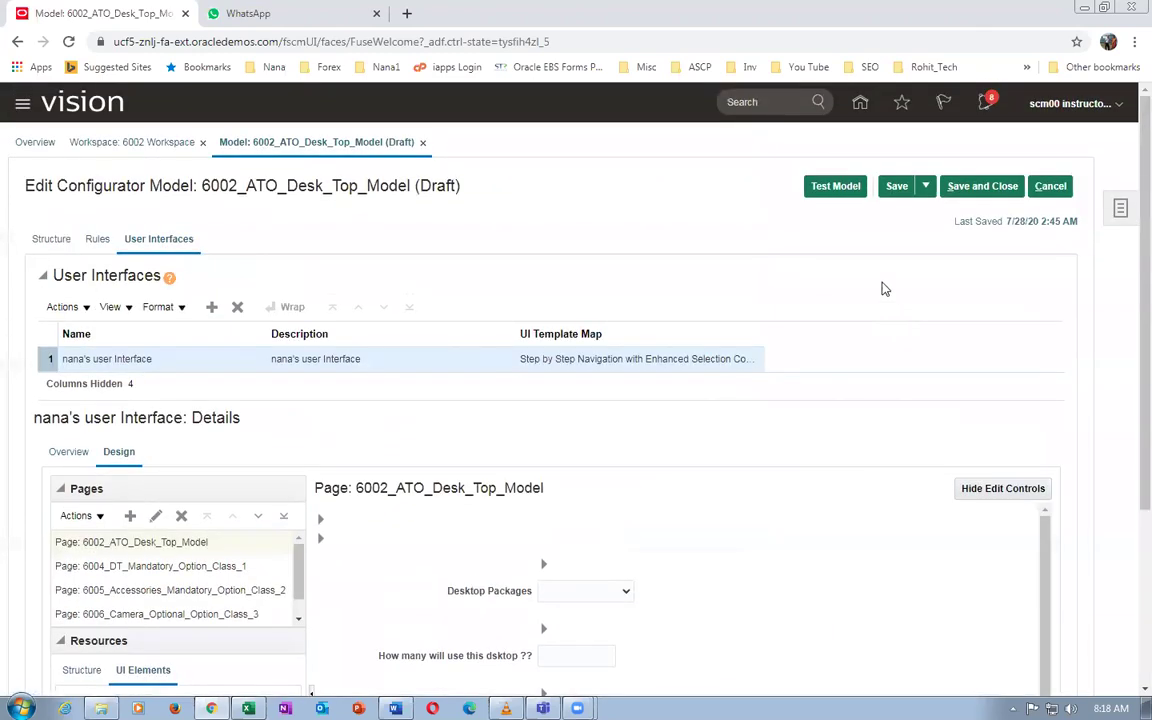
left_click(894, 190)
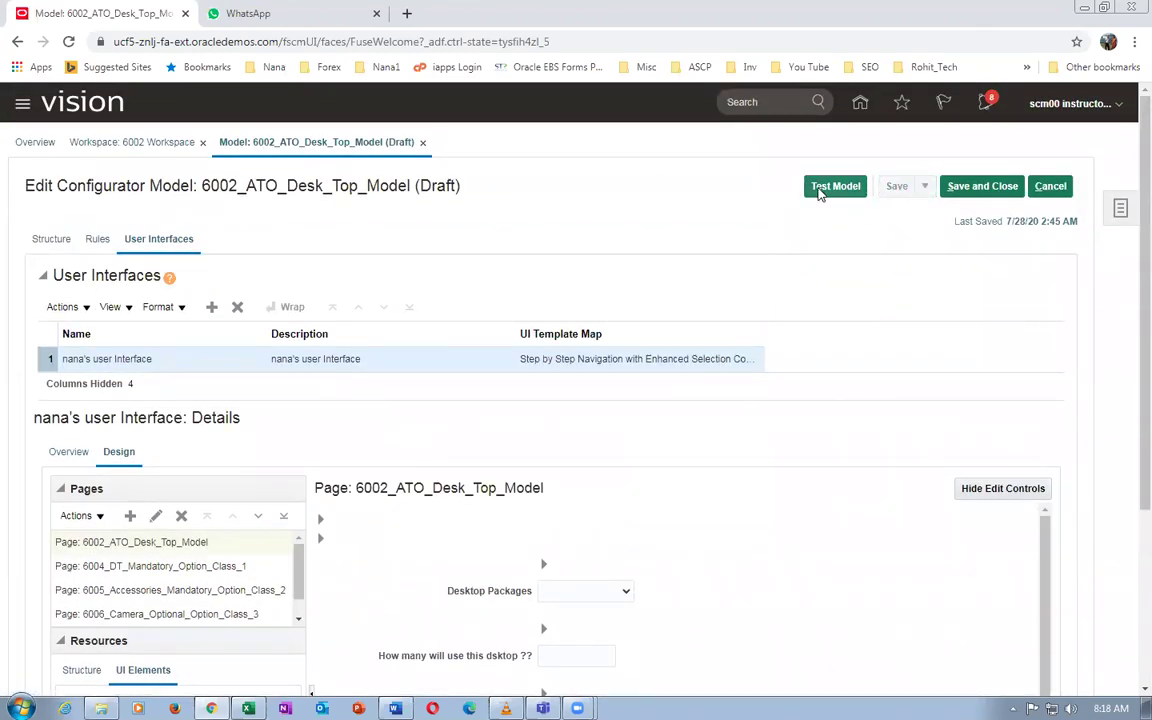
left_click(830, 187)
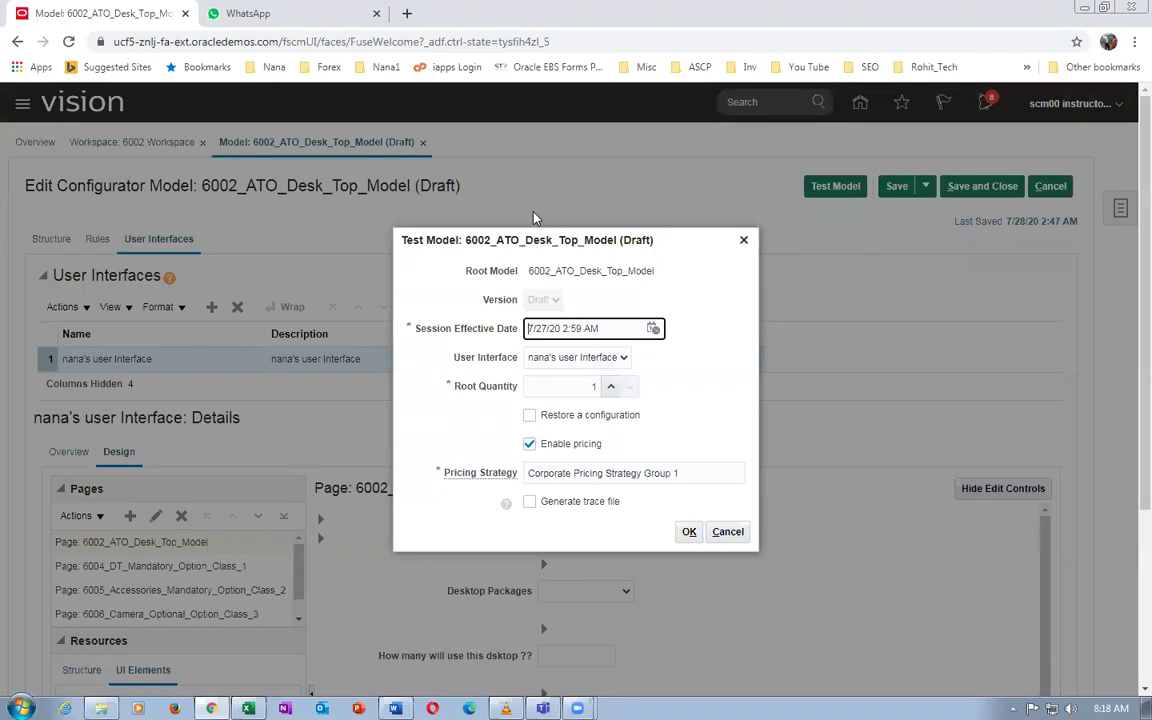
left_click(689, 531)
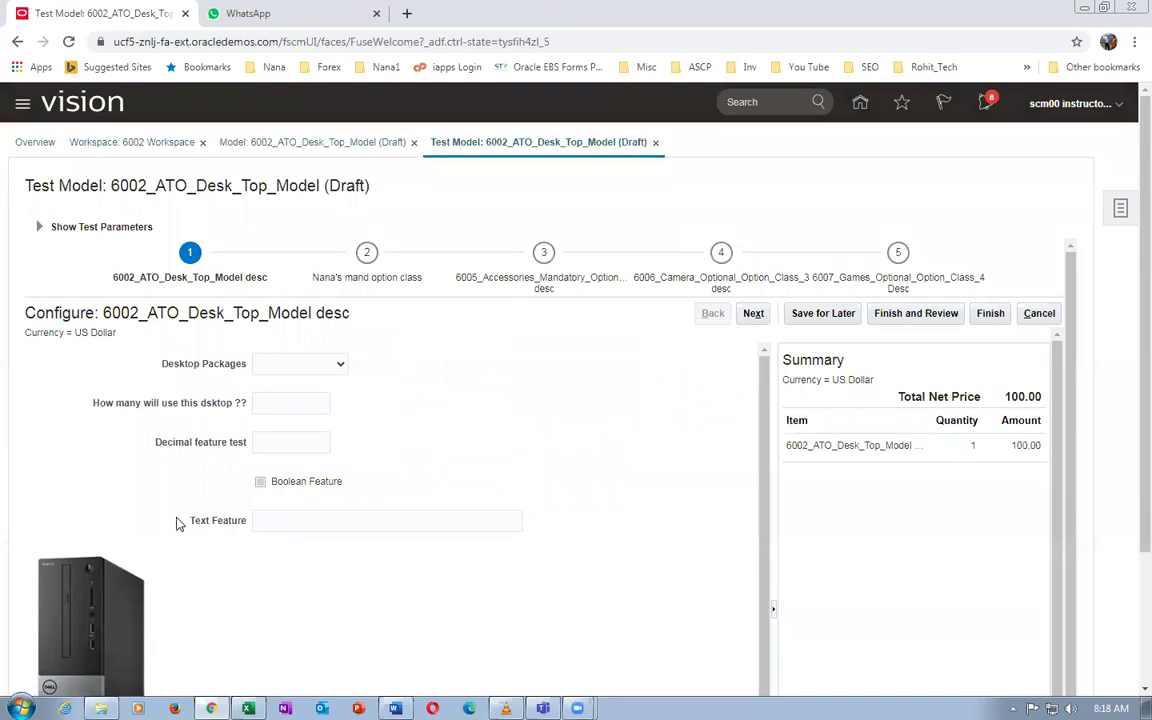
scroll(175, 535, "down", 2)
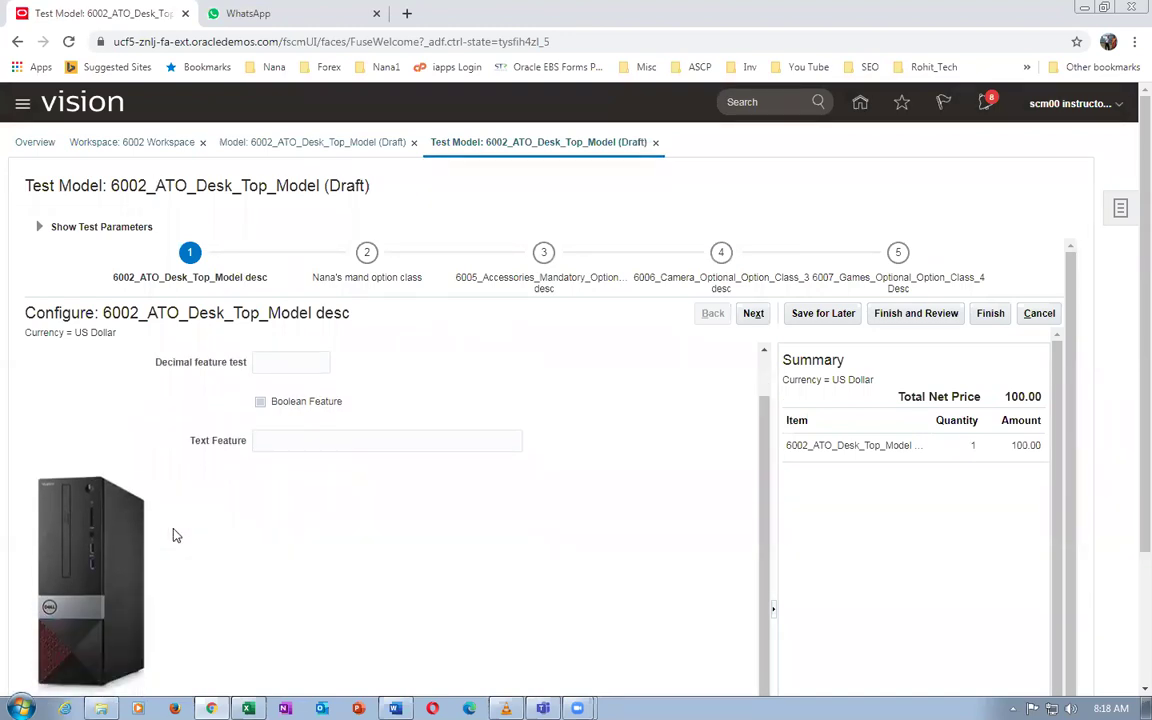
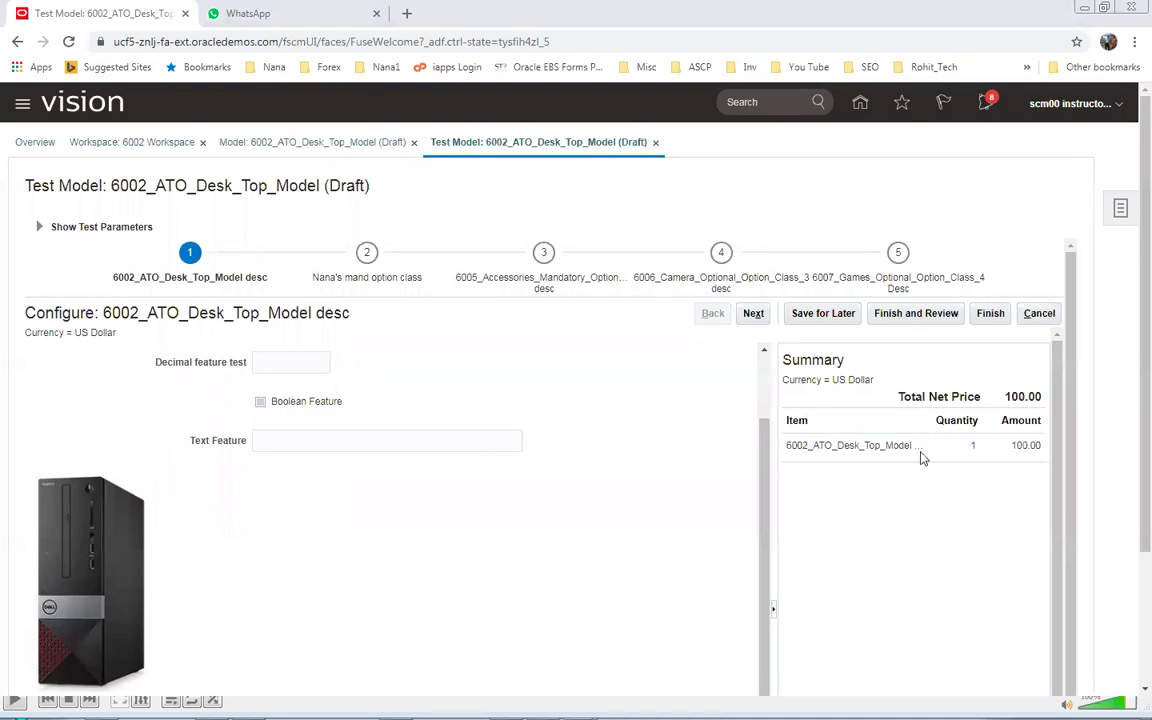
left_click(1045, 314)
Switch to the Word document Cascaded_Style_Sheet, highlight the topic "Position the Image", and return to the configurator model
key("alt+Tab")
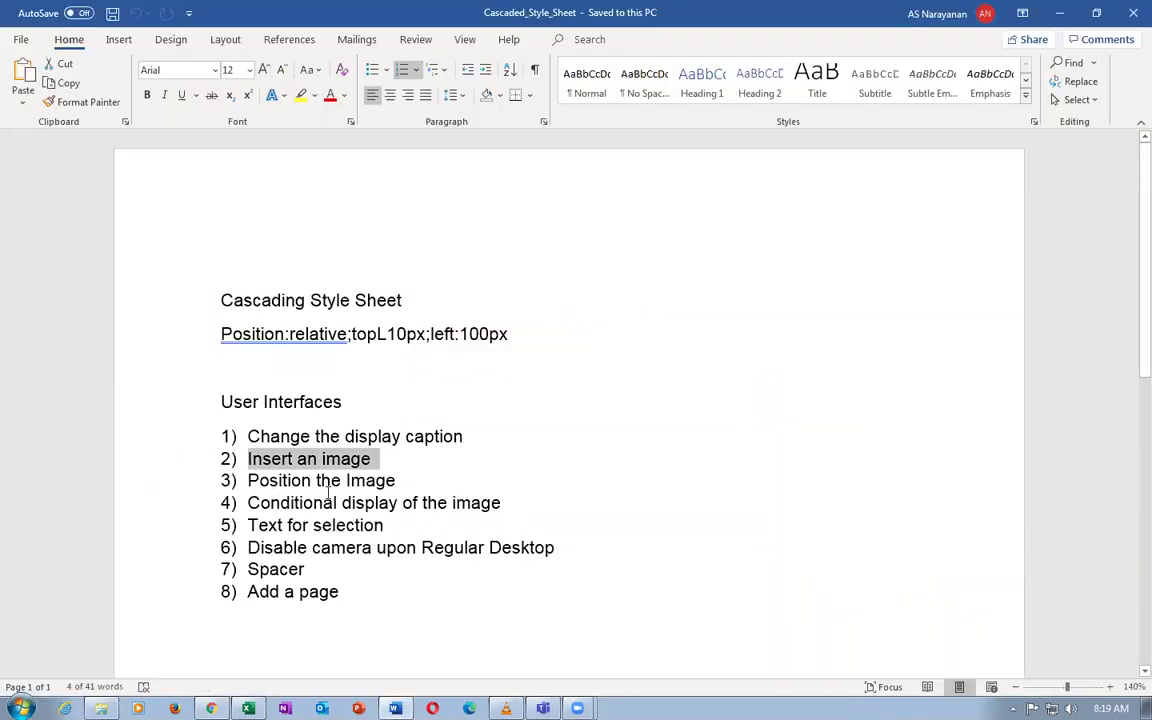
left_click_drag(262, 479, 357, 483)
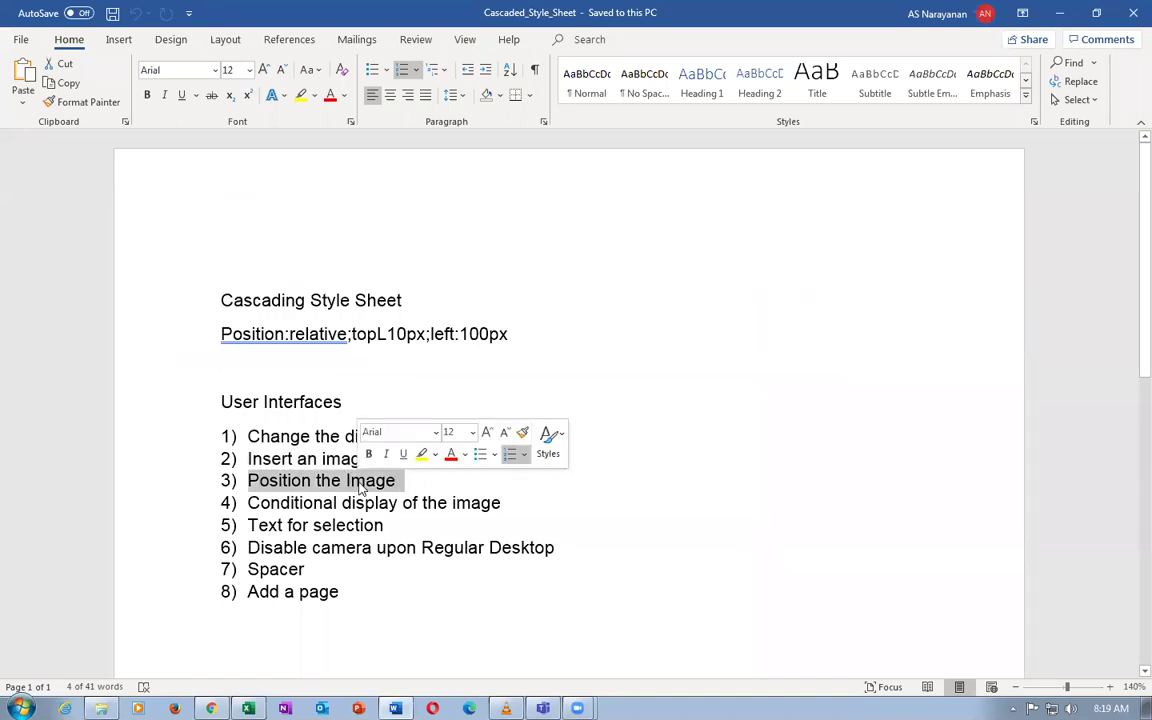
key("alt+Tab")
Copy "Position:relative;topL10px;left:100px" from the Word document into the Inline Style of the desktop image on Page: 6002_ATO_Desk_Top_Model
scroll(255, 488, "down", 1)
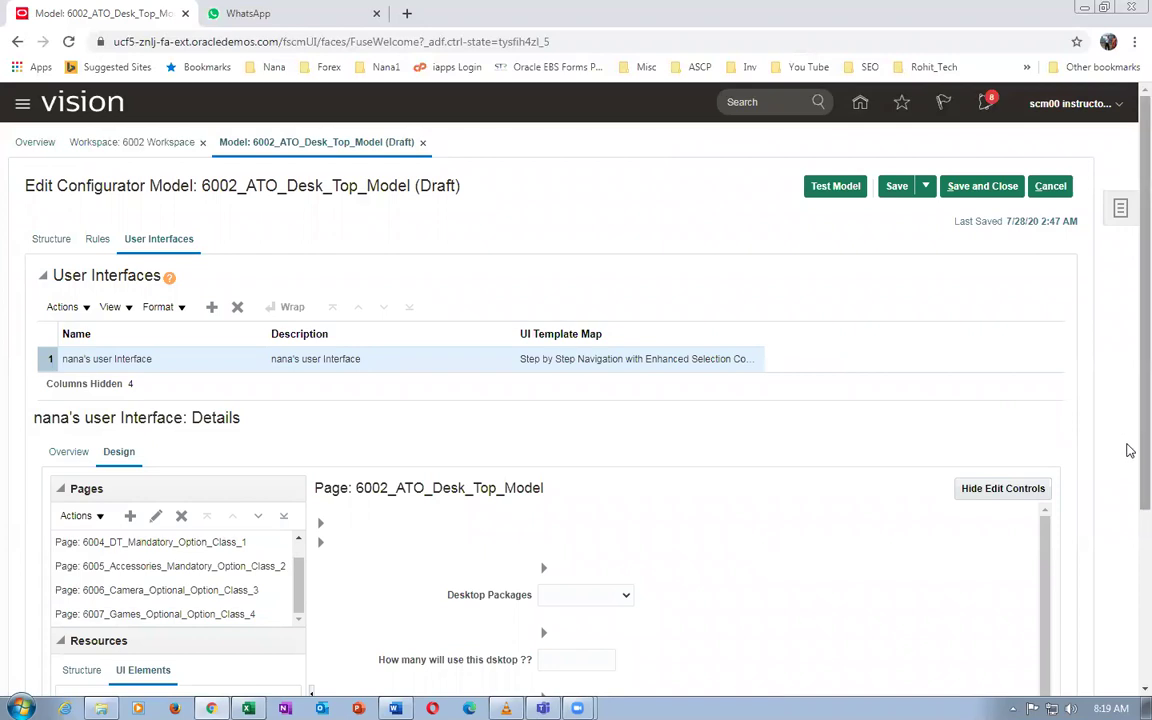
scroll(1131, 540, "down", 3)
scroll(1130, 600, "down", 1)
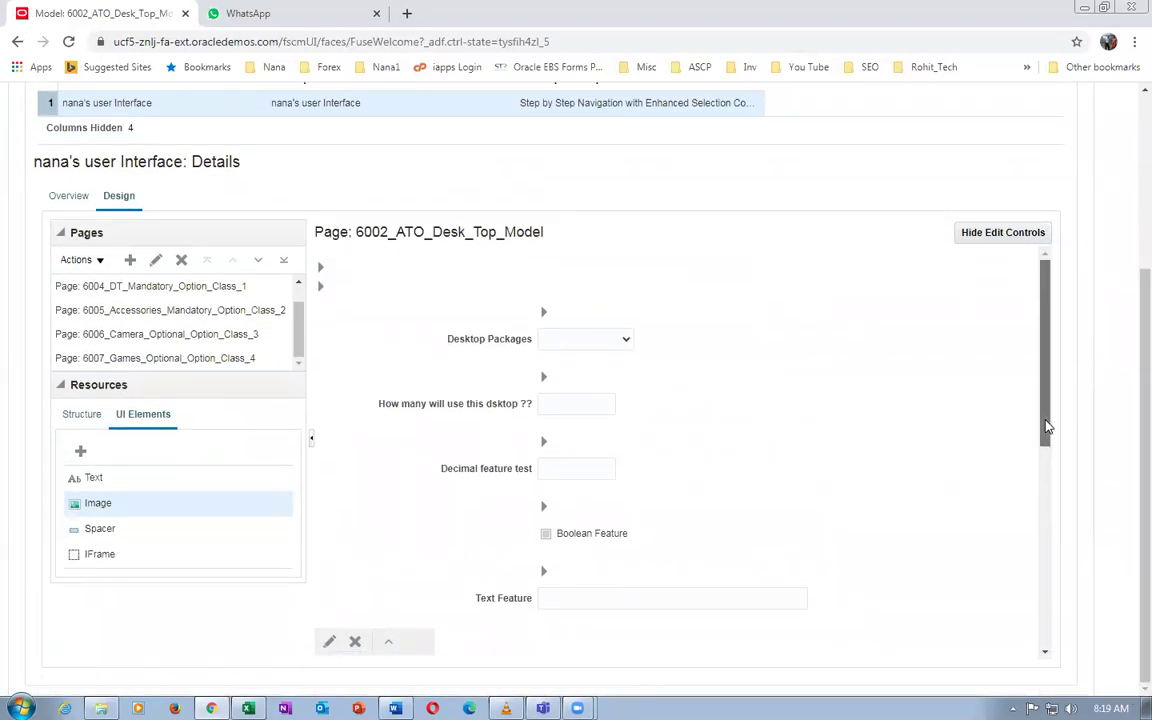
left_click_drag(1044, 430, 1060, 532)
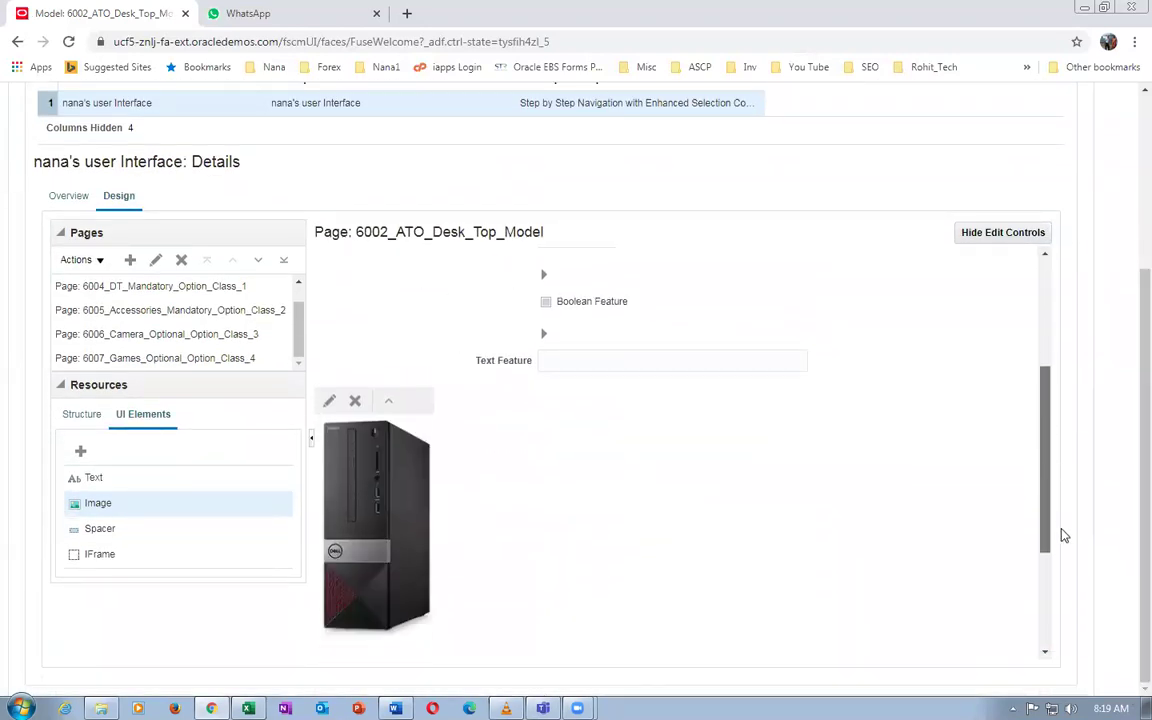
left_click(330, 403)
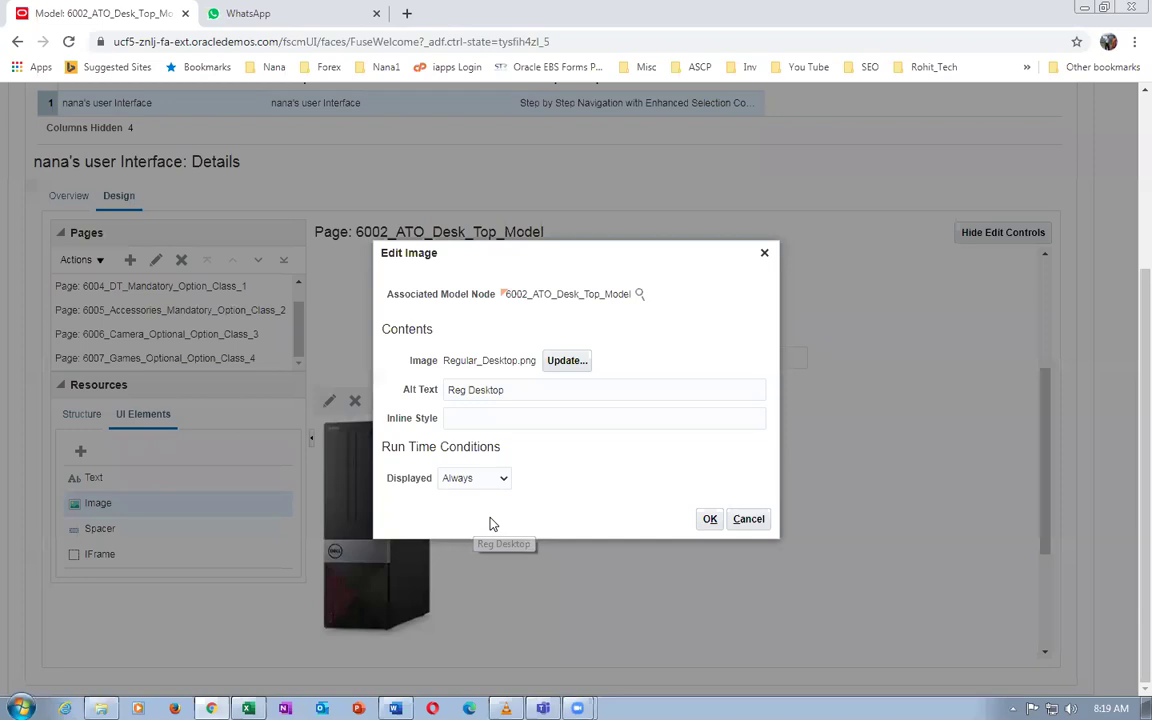
left_click(465, 417)
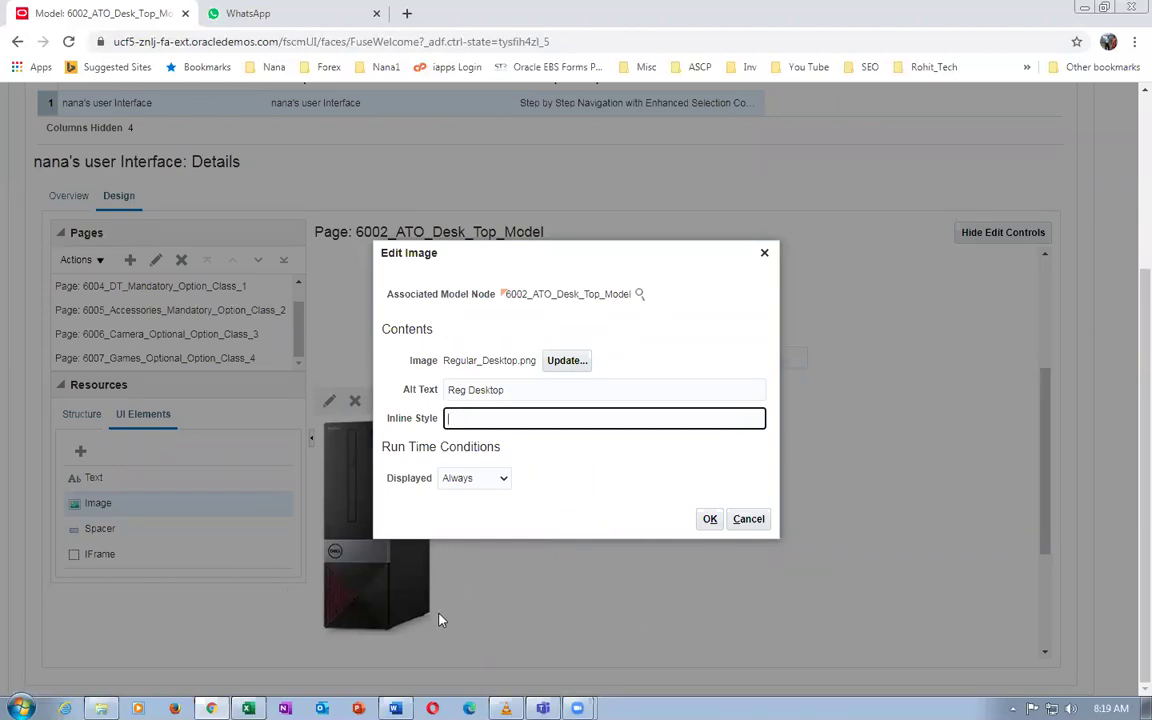
key("alt+Tab")
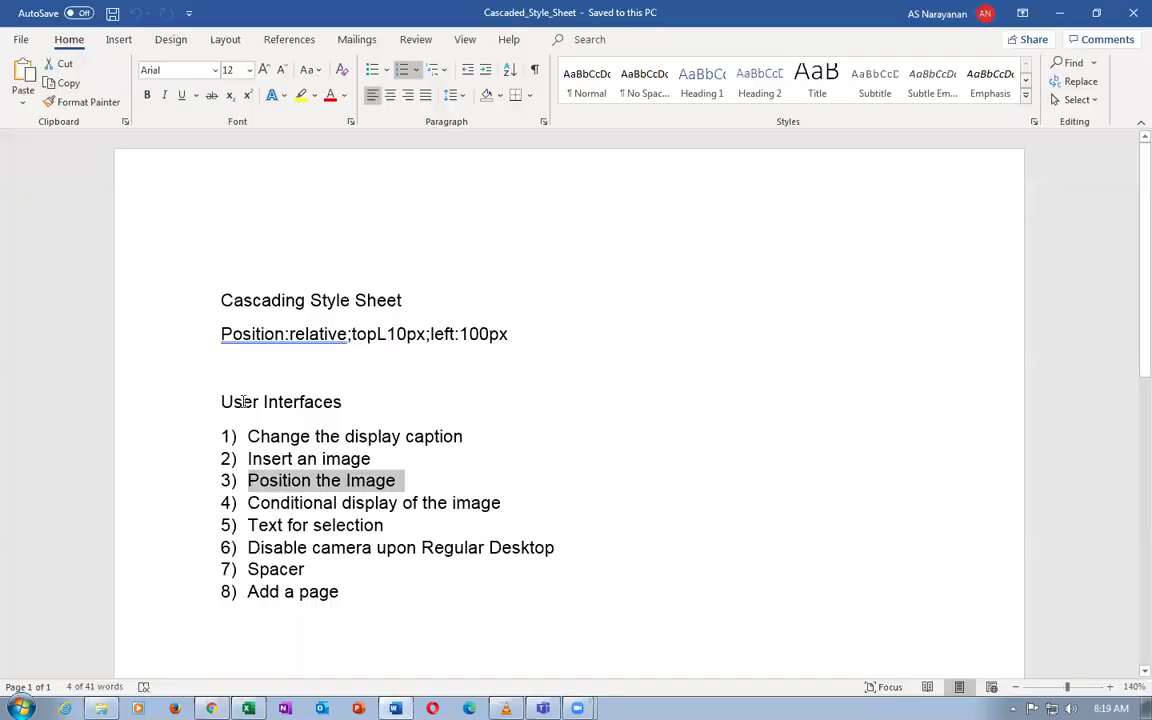
left_click(181, 343)
key("ctrl+c")
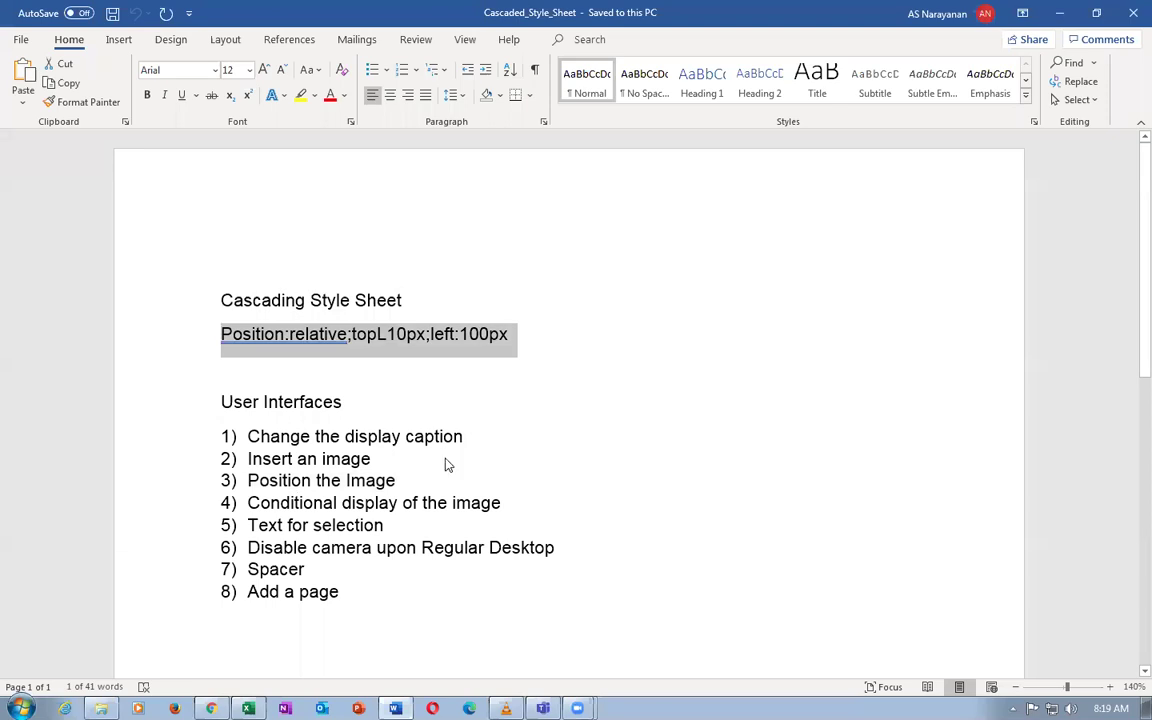
key("alt+Tab")
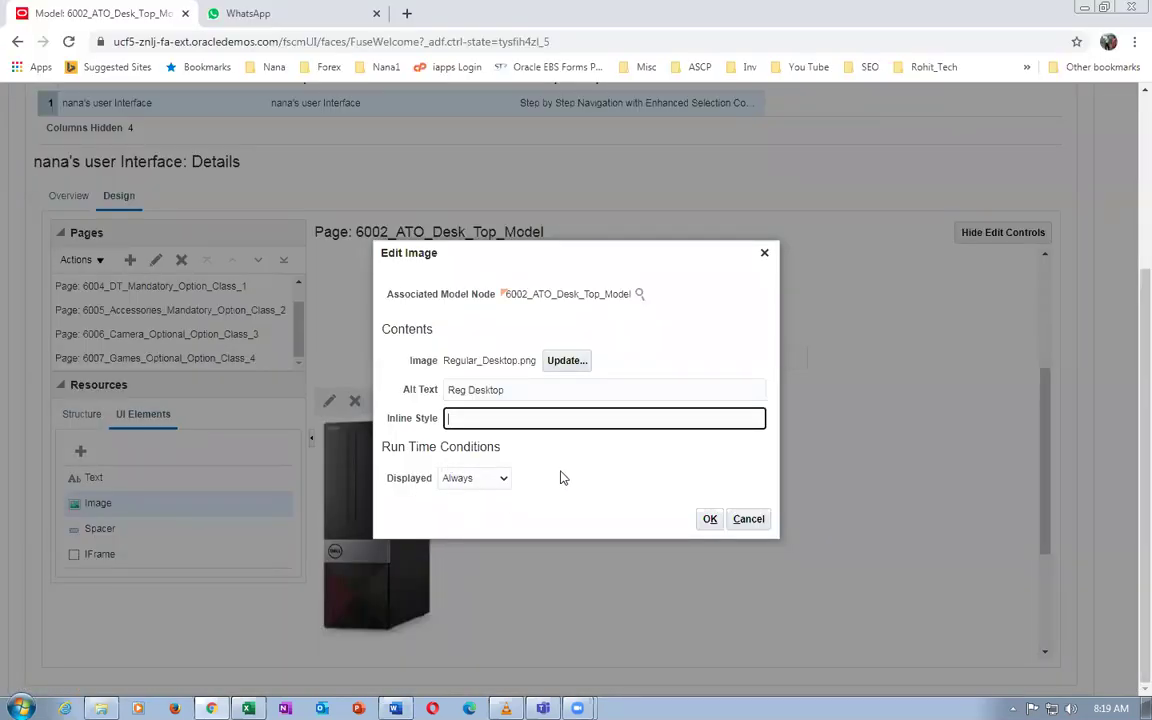
key("ctrl+v")
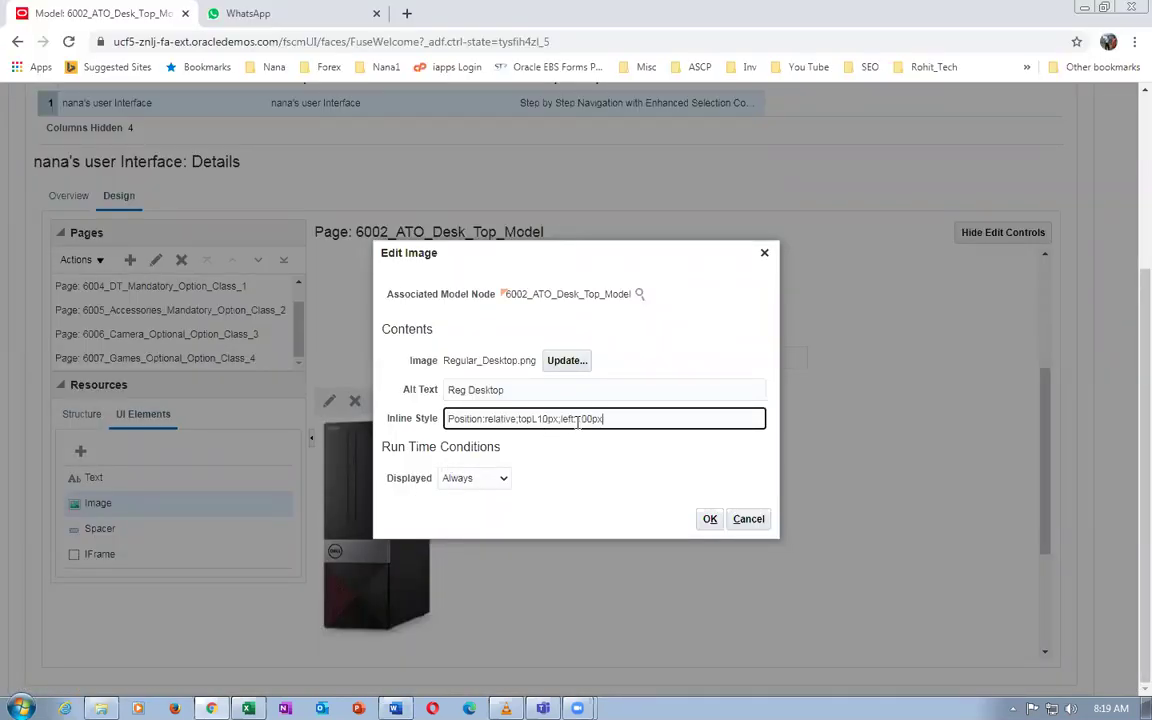
Change the left offset in the image's inline style to 400px and apply the image edit
key("Left")
key("Left")
key("Left")
key("Left")
key("BackSpace")
type("4")
left_click(709, 519)
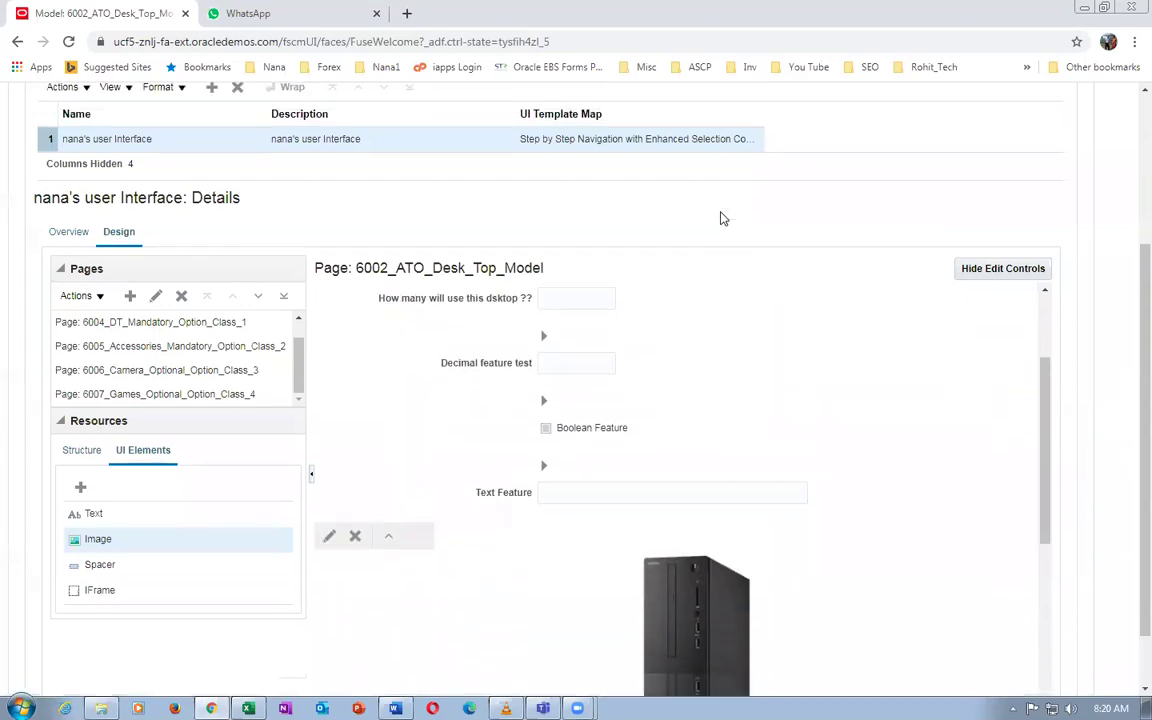
Save the model, run a test to check the desktop image's new position on the first page, and cancel the test
scroll(724, 218, "up", 5)
left_click(897, 170)
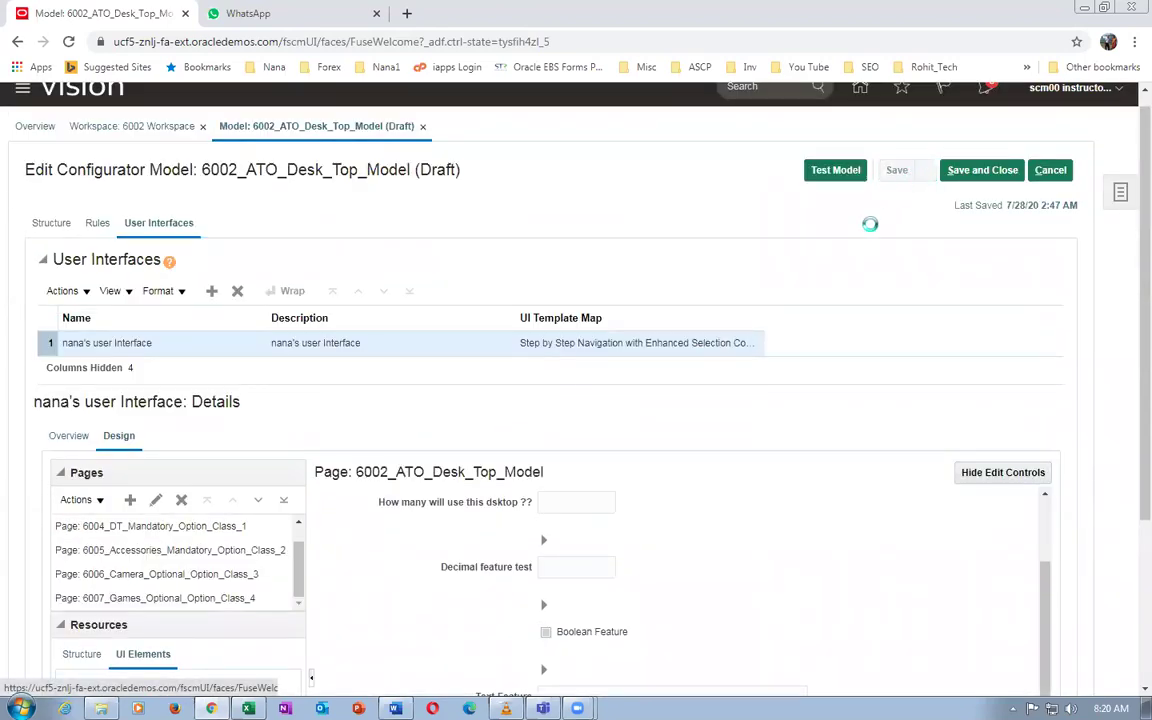
left_click(837, 172)
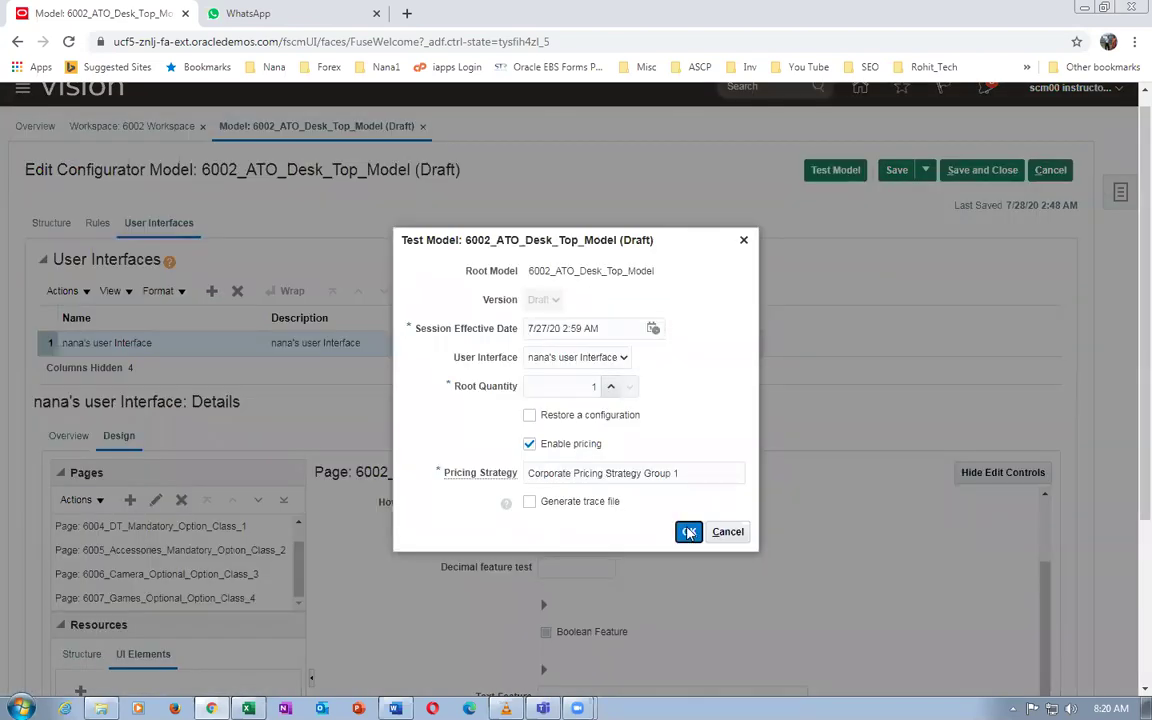
left_click(688, 532)
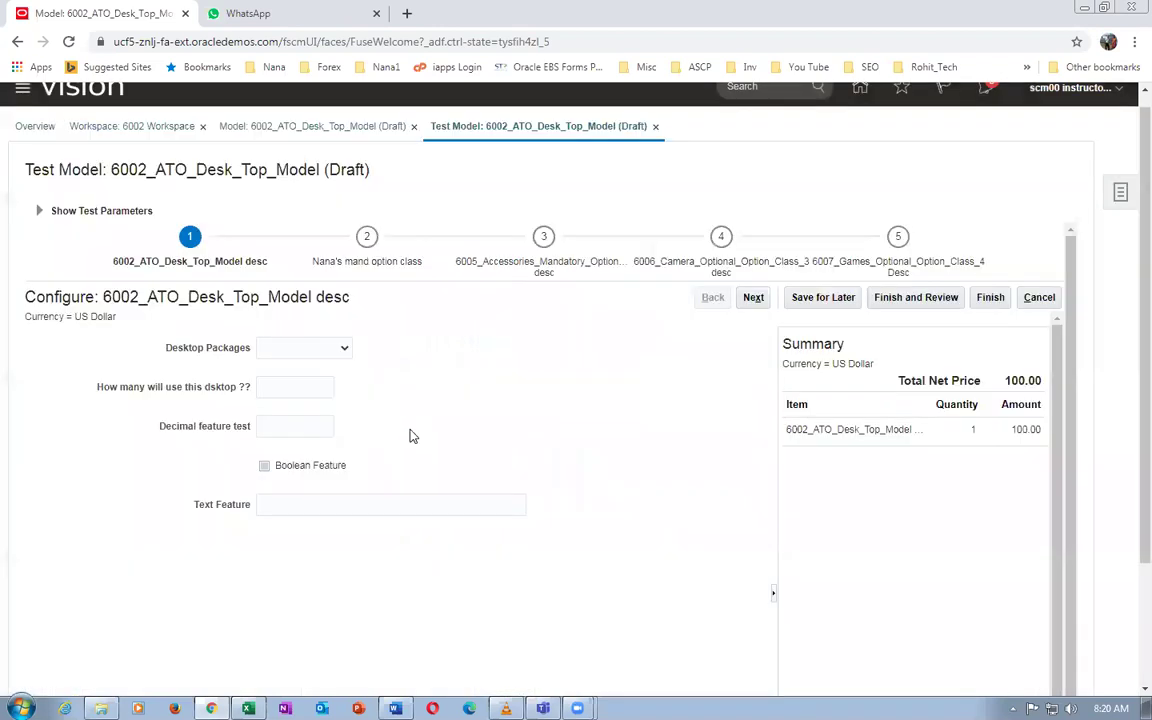
scroll(124, 534, "down", 2)
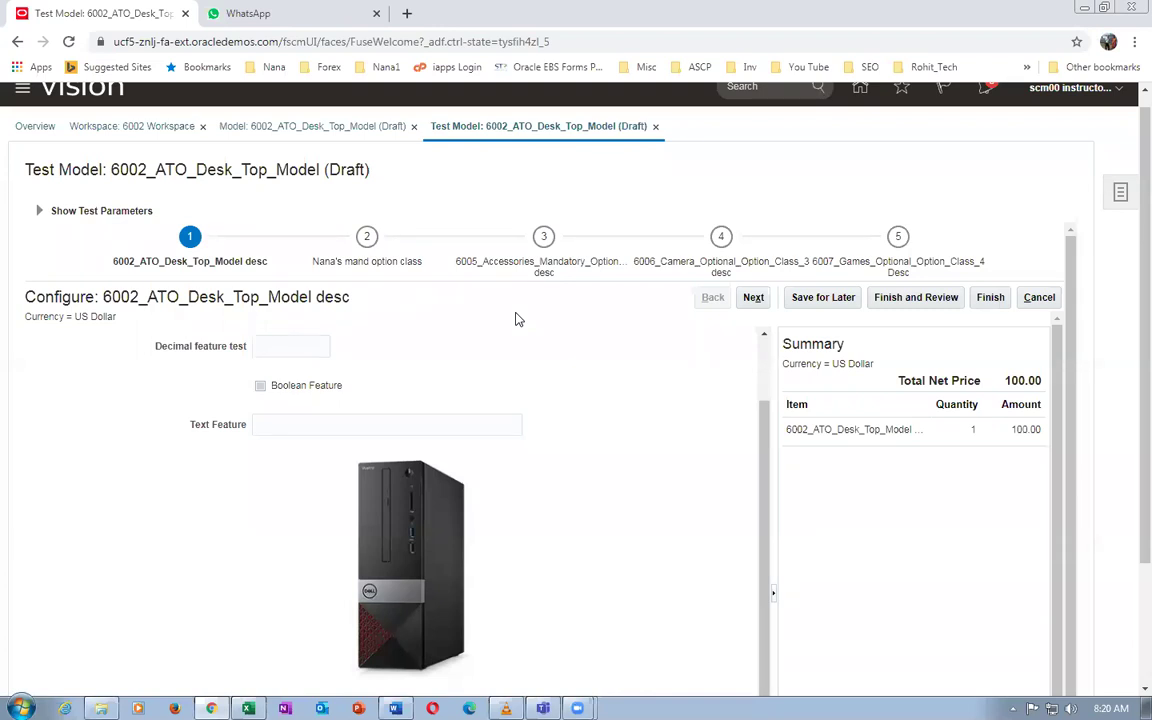
left_click(1039, 297)
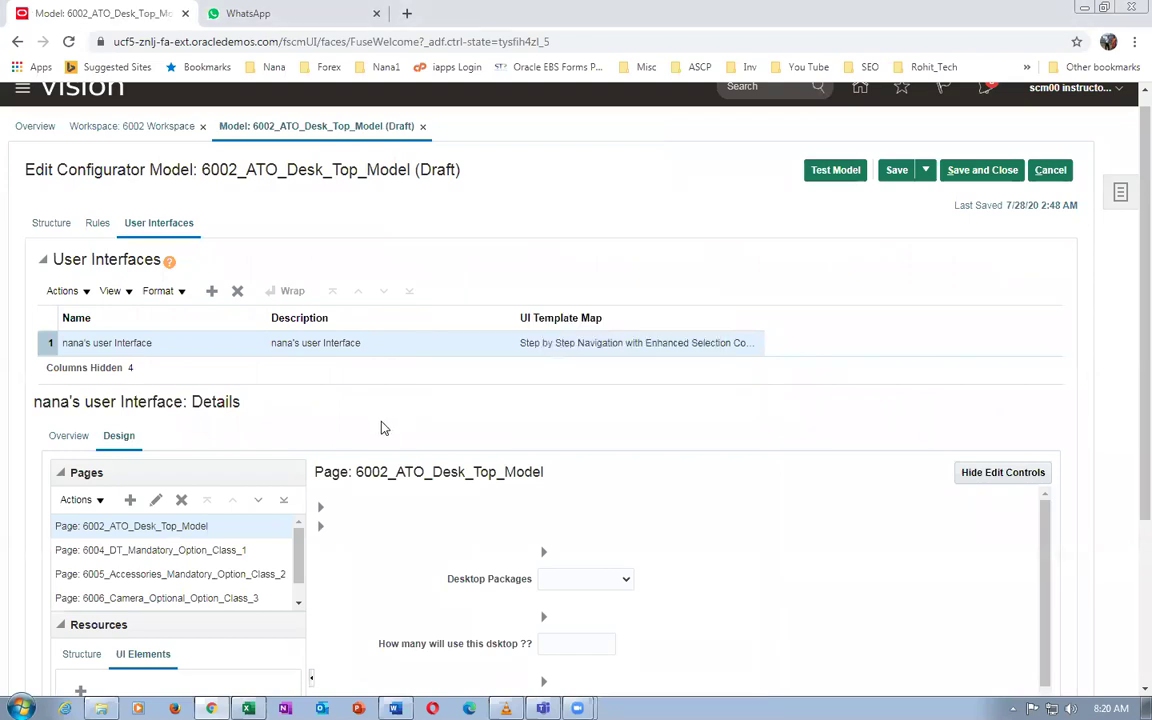
Review the topic list in the Word document, highlight "Conditional display of the image", and return to the configurator model
key("alt+Tab")
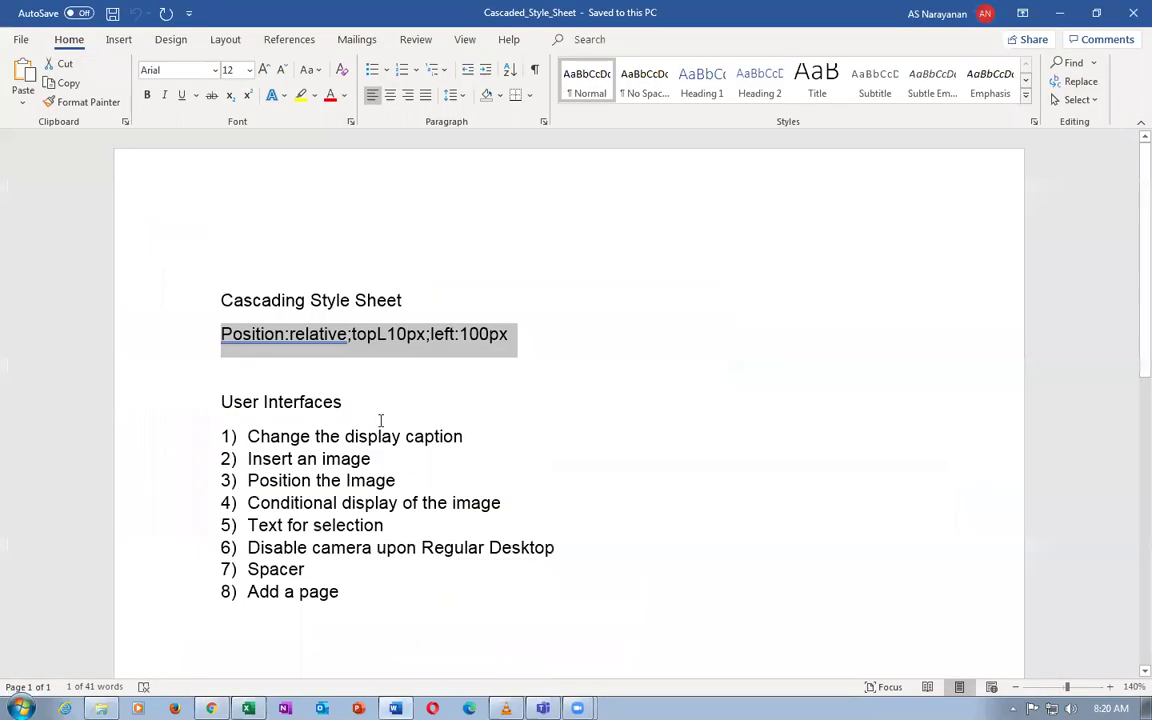
left_click_drag(250, 480, 356, 480)
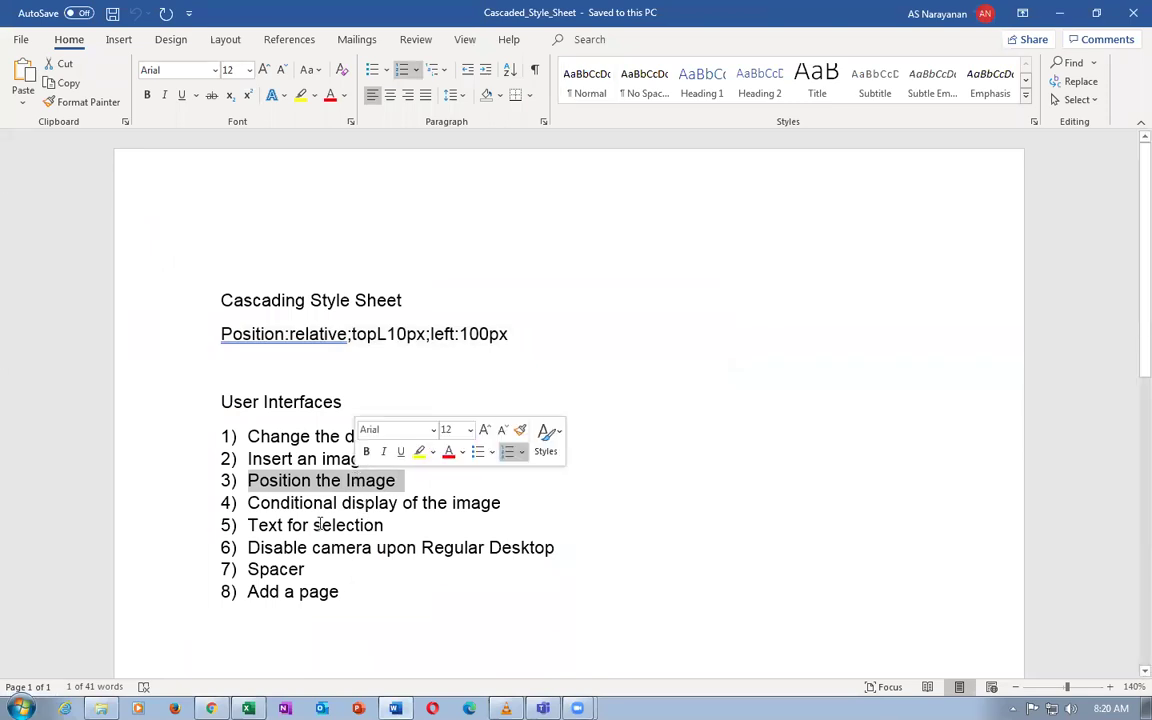
left_click(263, 488)
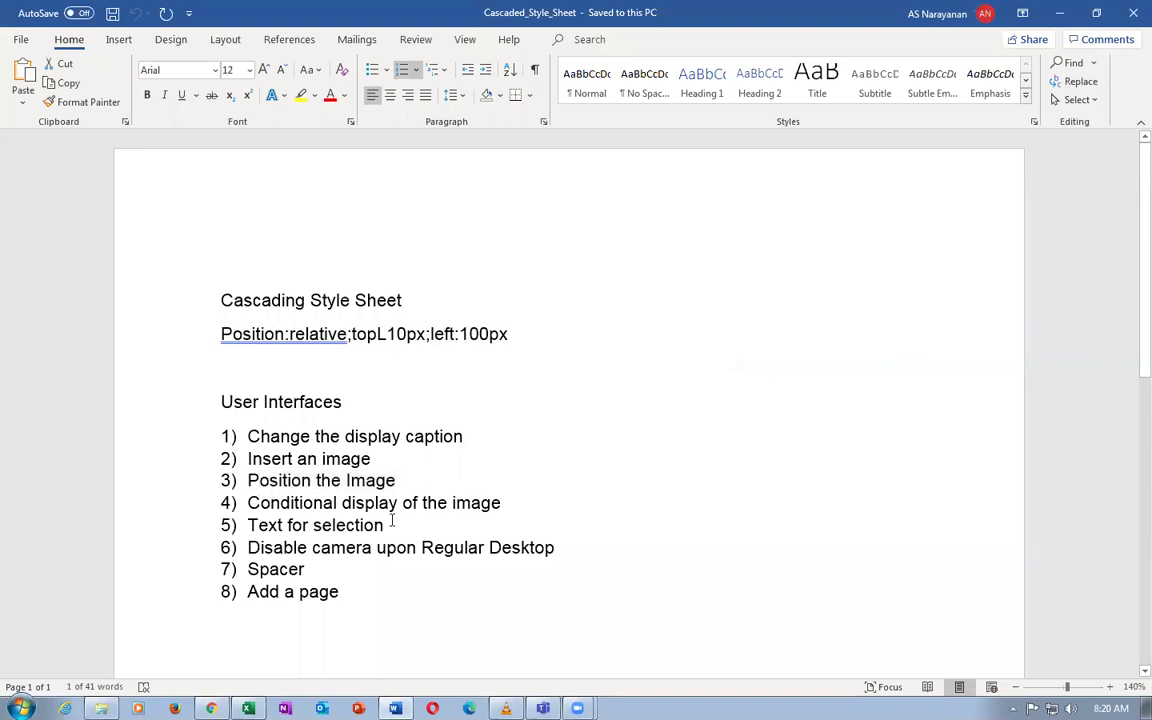
left_click_drag(257, 501, 503, 505)
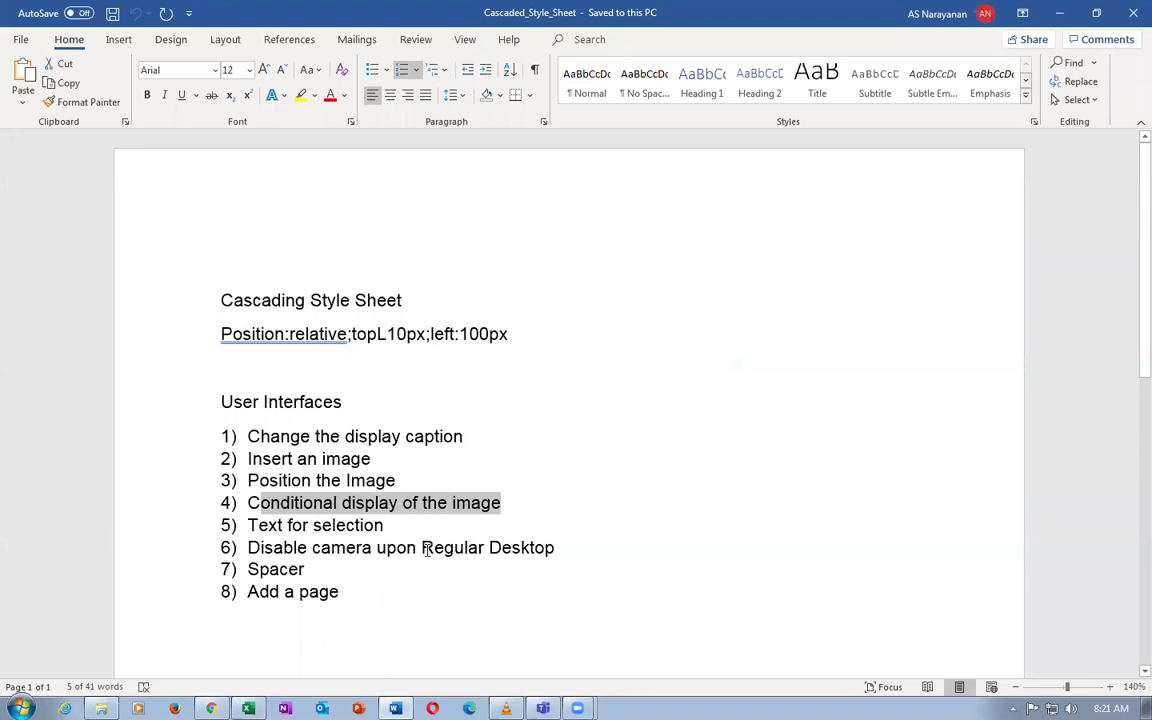
key("alt+Tab")
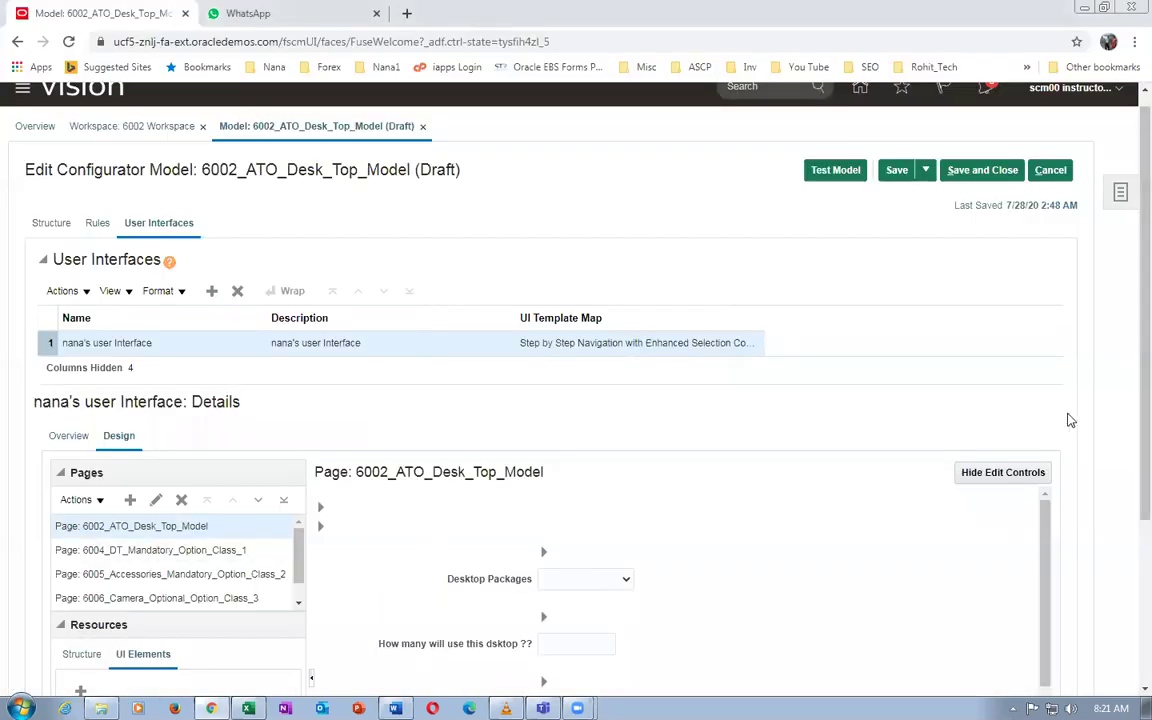
Edit the desktop image on Page: 6002_ATO_Desk_Top_Model and set it to be displayed Conditionally
scroll(1126, 543, "down", 3)
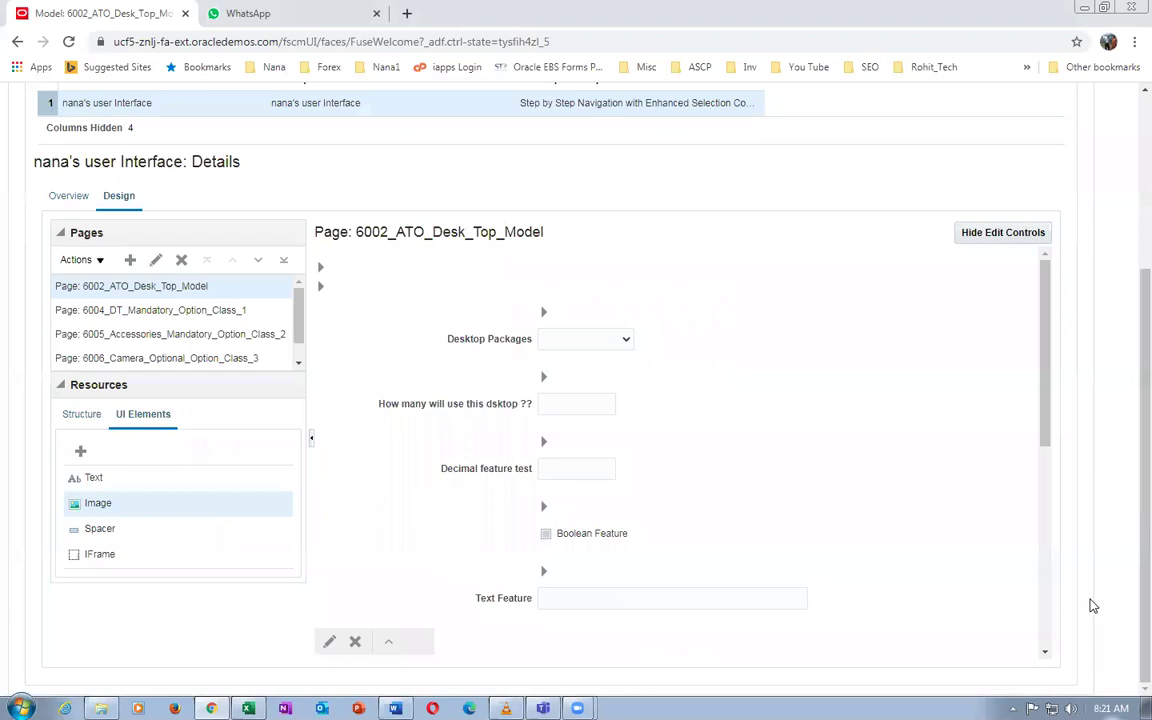
left_click_drag(1044, 437, 1093, 566)
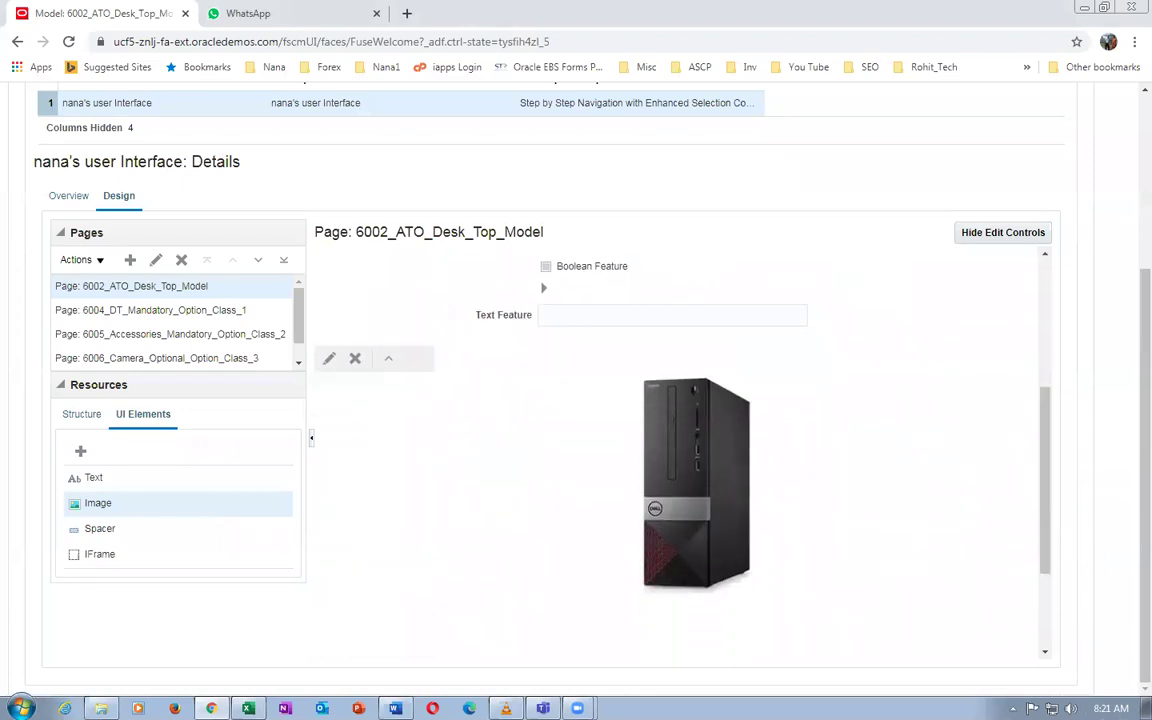
left_click(330, 360)
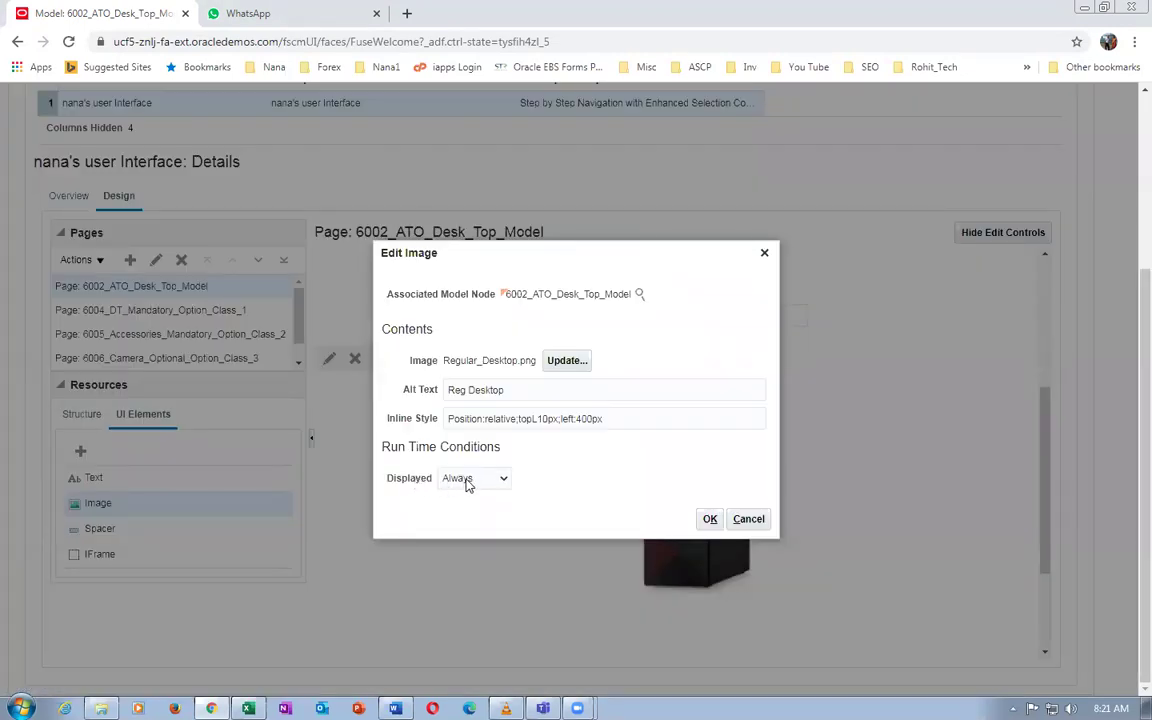
left_click(465, 481)
left_click(487, 508)
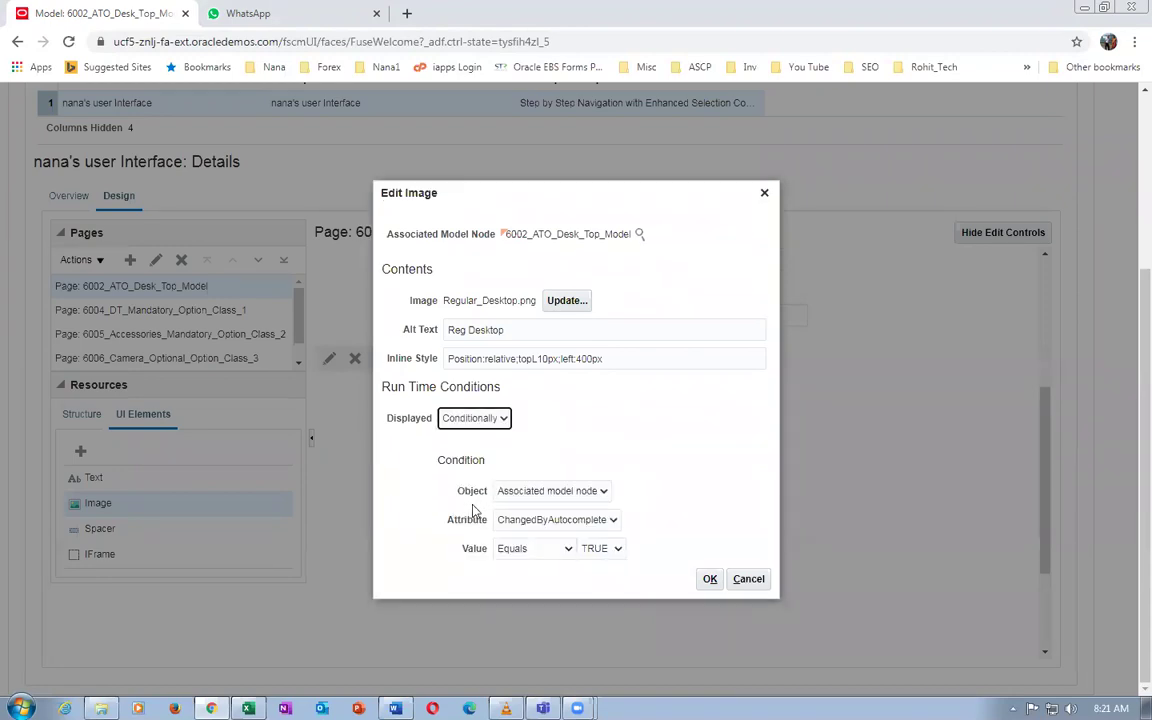
Base the image's display condition on another model node, choosing the Regular Desktop option under Desktop Packages
left_click(558, 497)
left_click(560, 521)
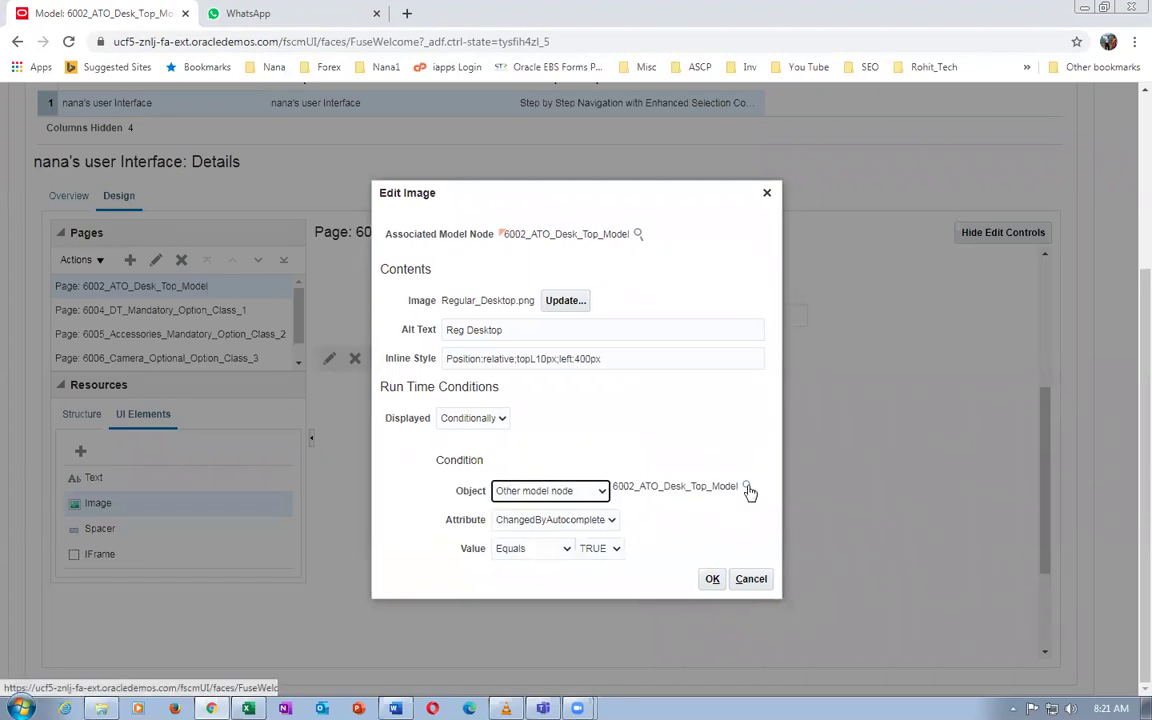
left_click(746, 487)
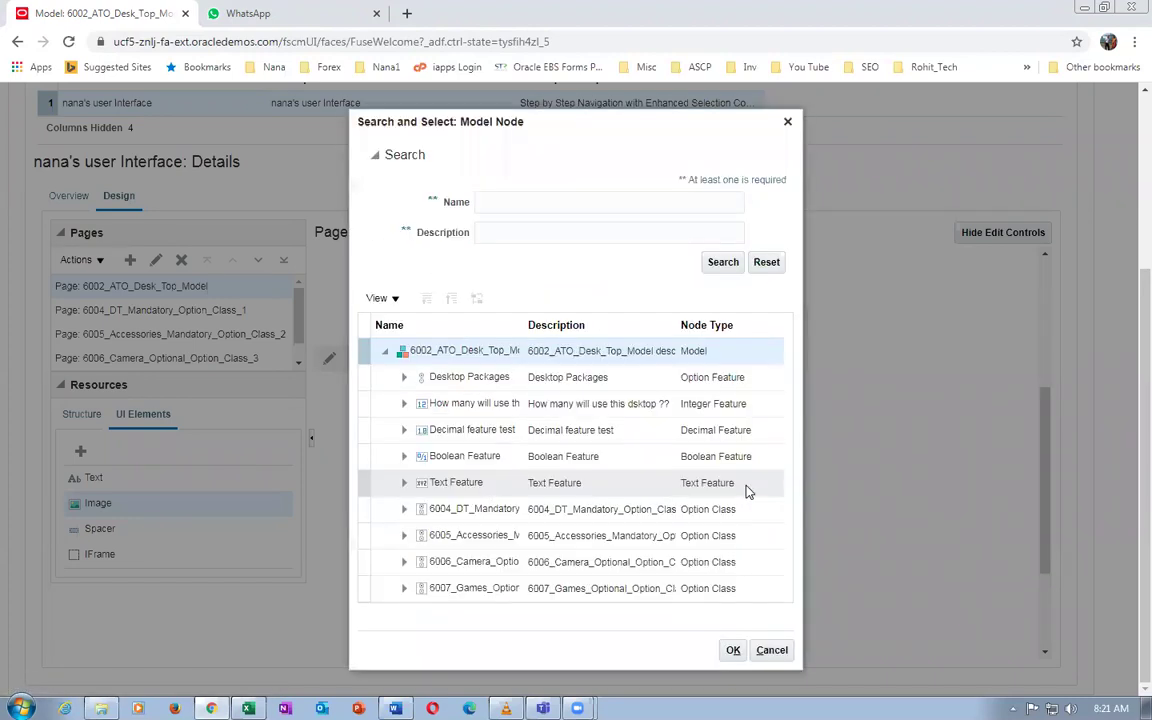
left_click(404, 383)
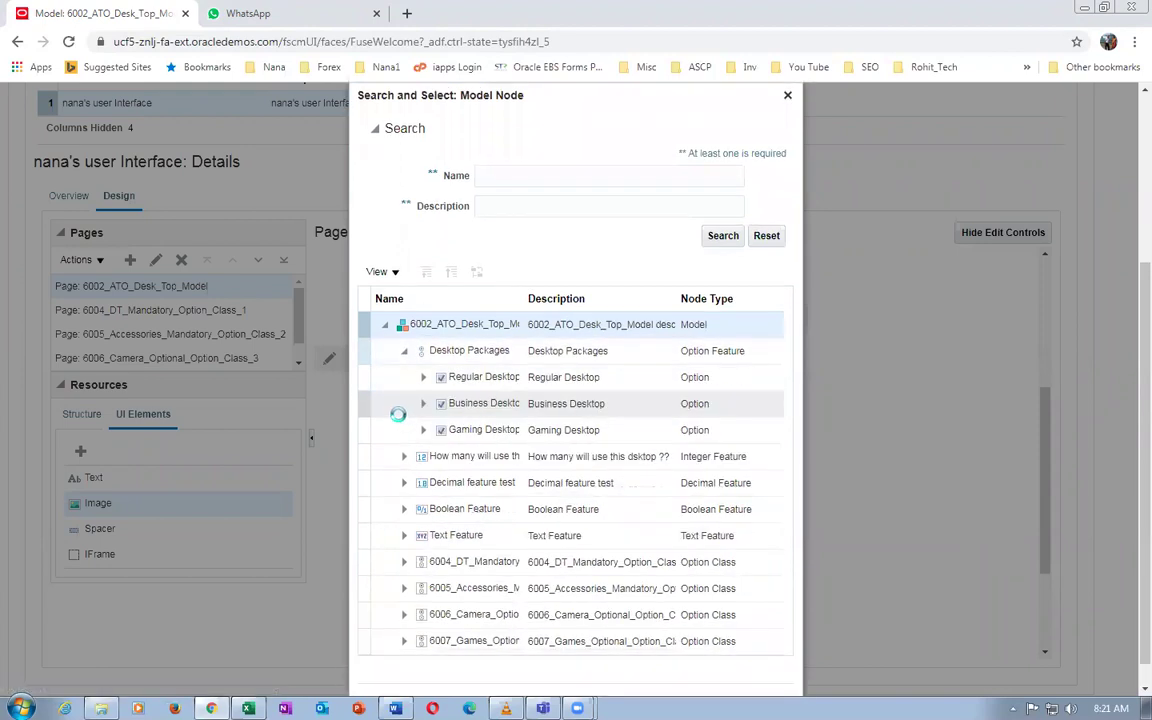
left_click(363, 377)
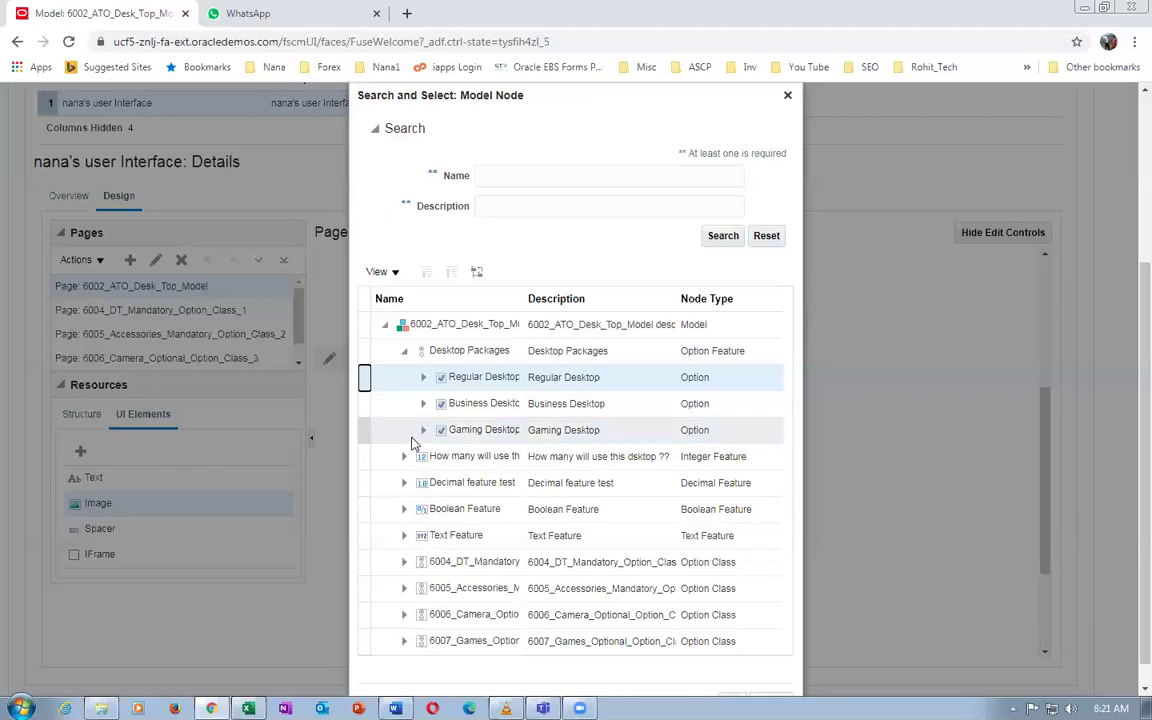
scroll(403, 446, "up", 2)
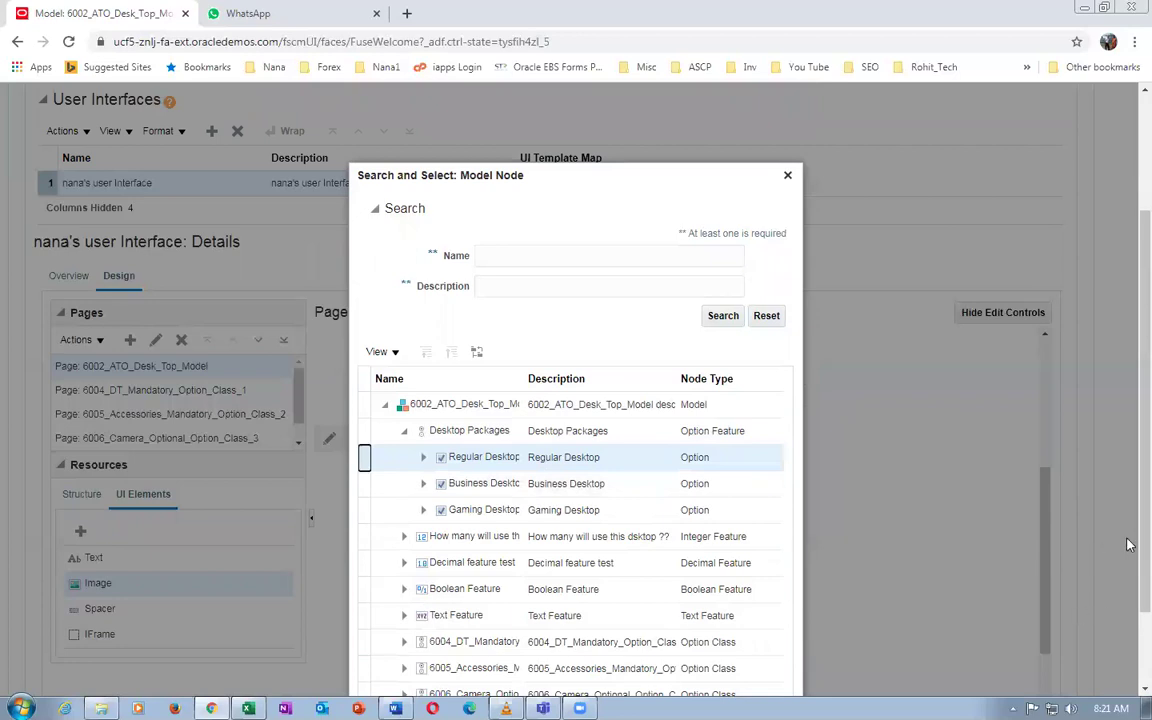
scroll(1127, 551, "down", 2)
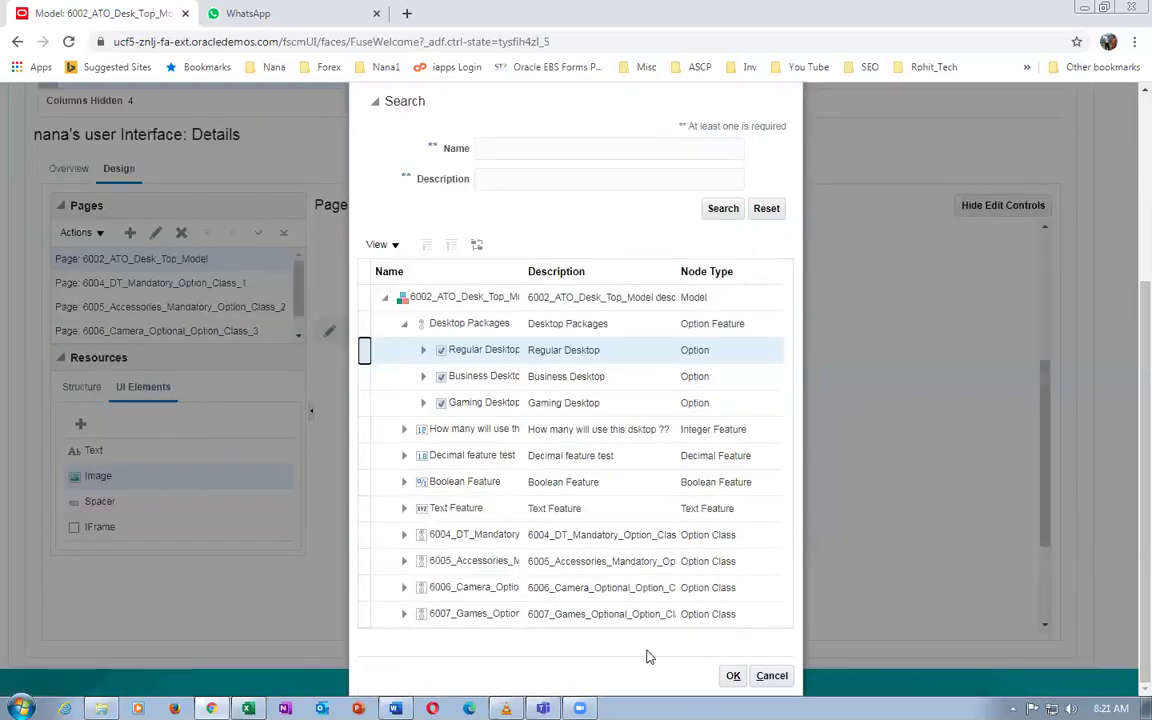
left_click(733, 675)
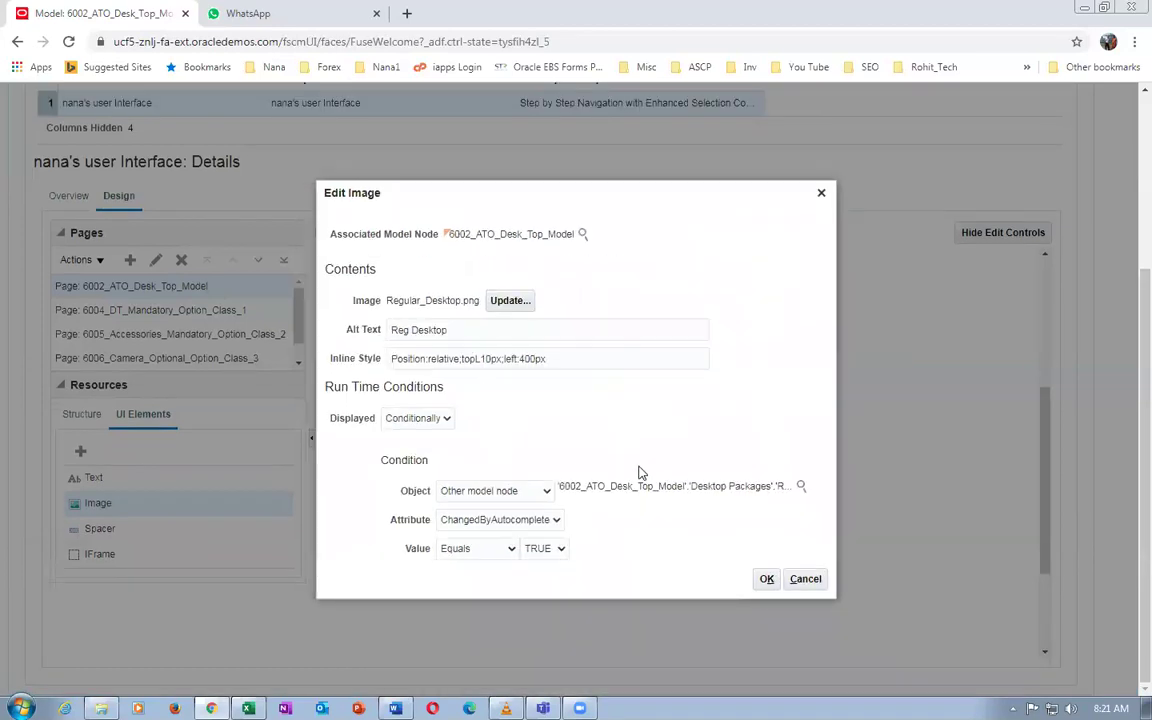
Set the condition's attribute to SelectionState with value Equals Selected and apply the image edit
left_click(496, 520)
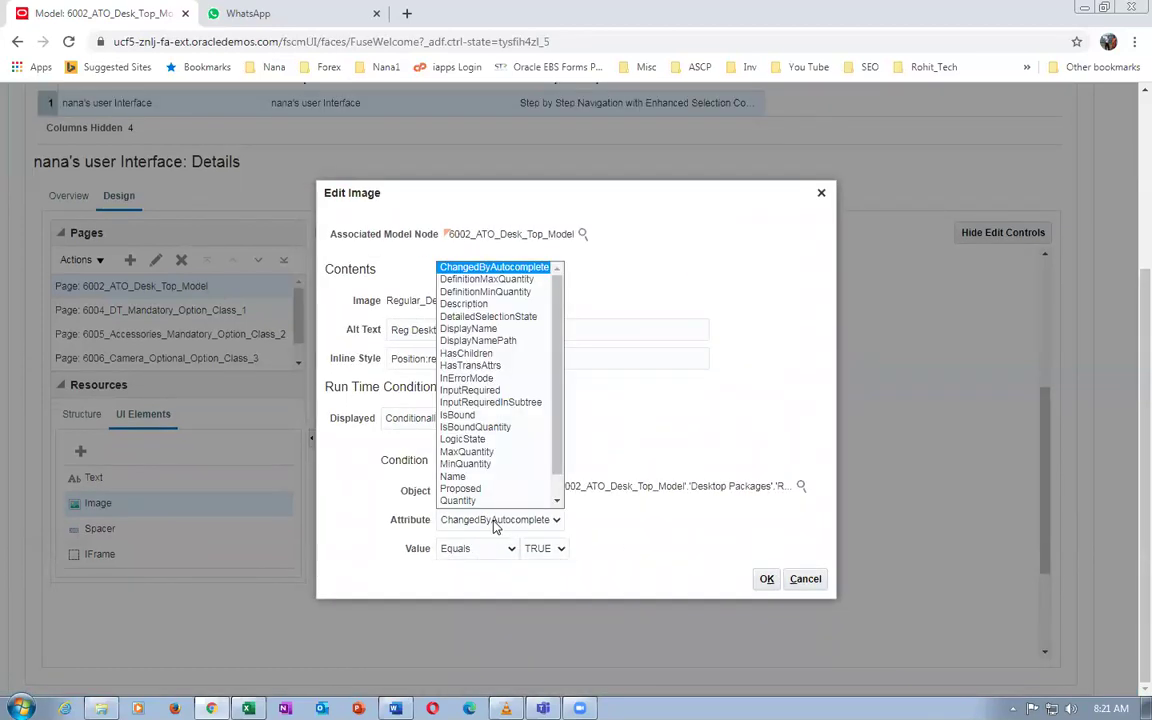
scroll(458, 325, "down", 1)
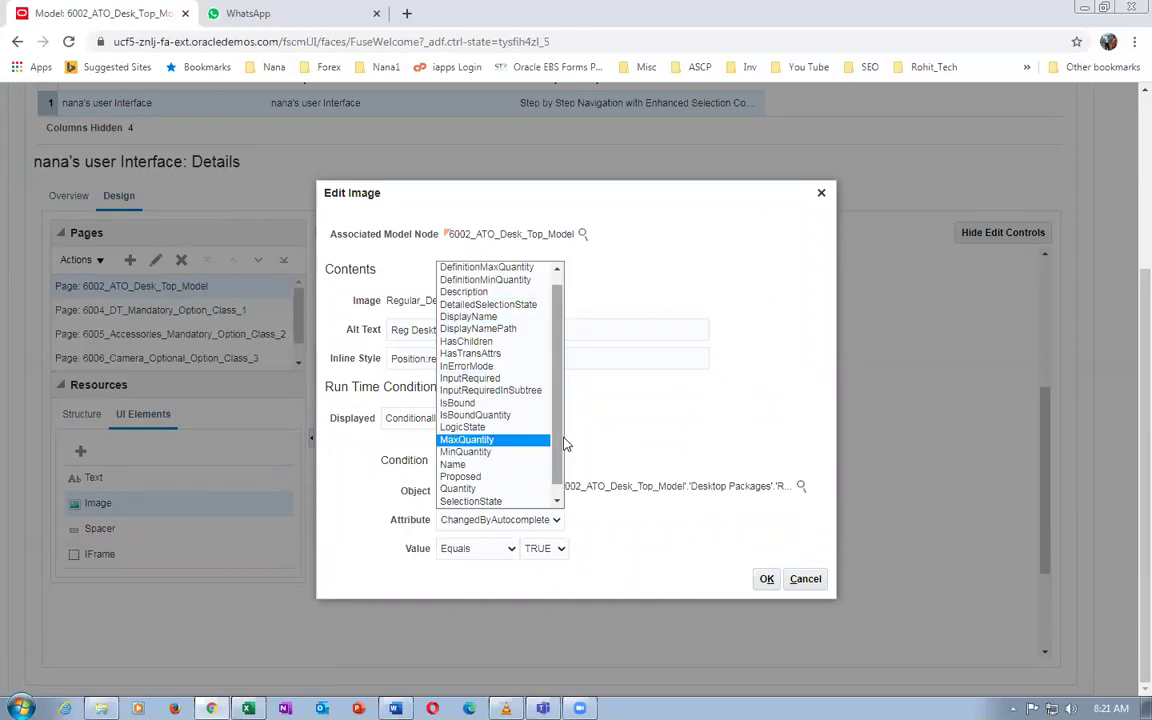
scroll(557, 447, "down", 1)
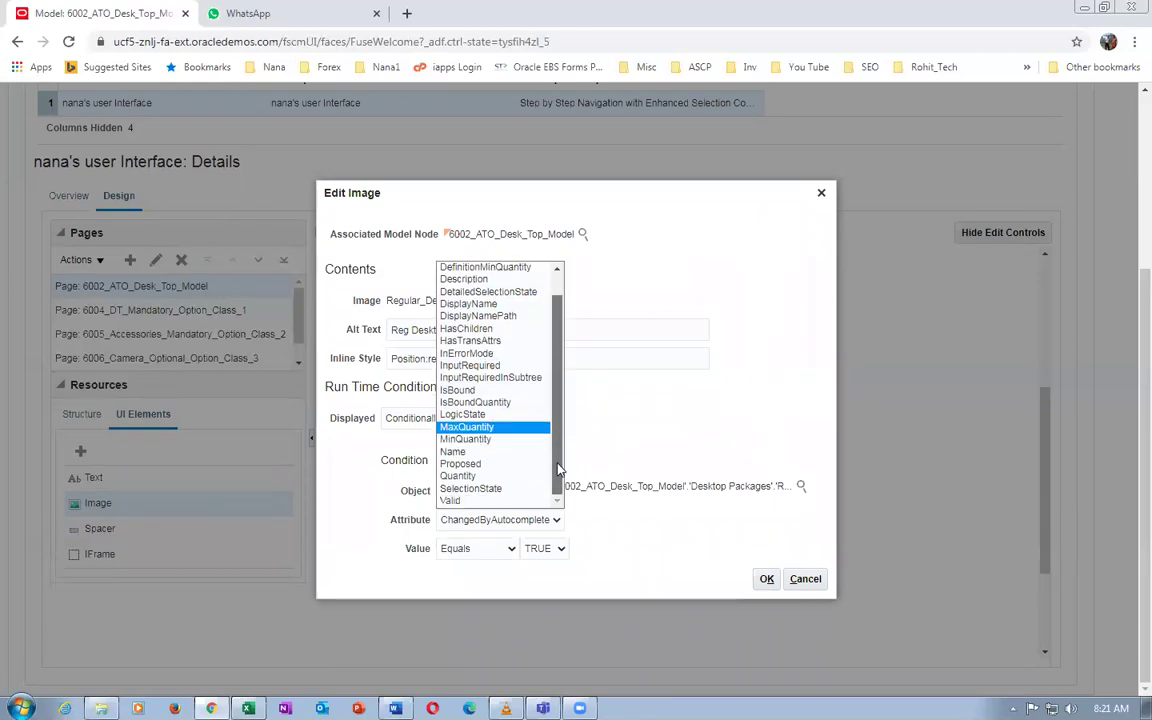
left_click(505, 489)
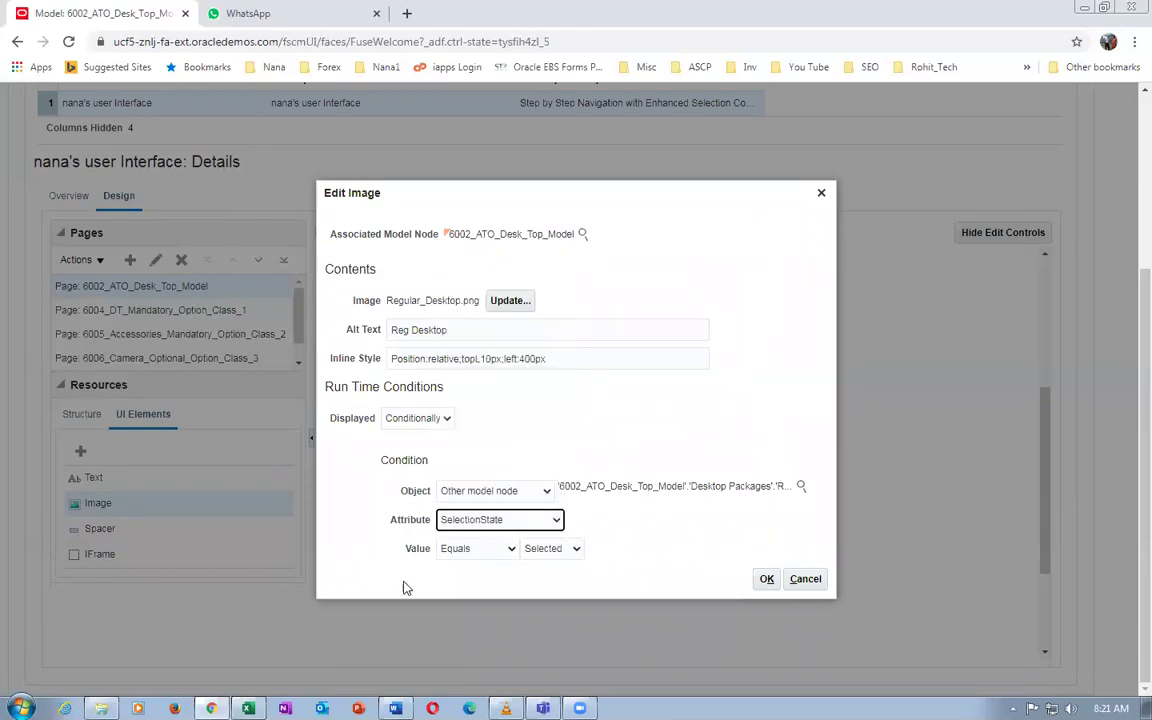
left_click(764, 580)
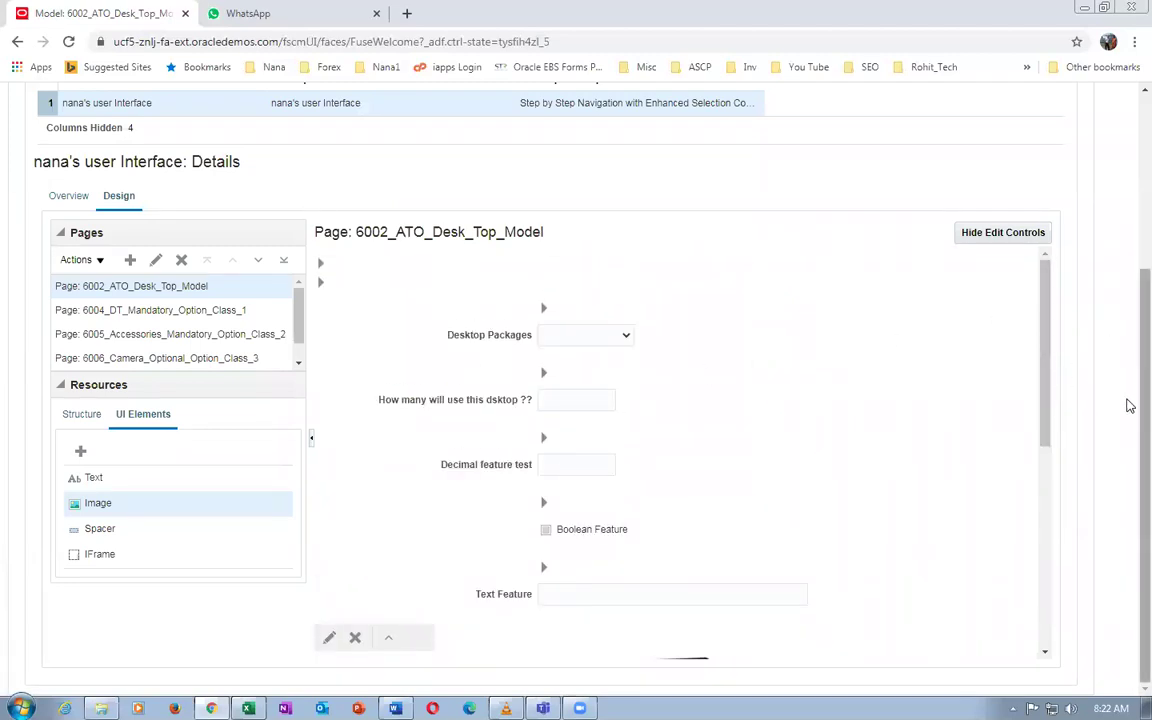
Save the model and start a test session with nana's user Interface and pricing enabled
scroll(1127, 320, "up", 3)
left_click(898, 180)
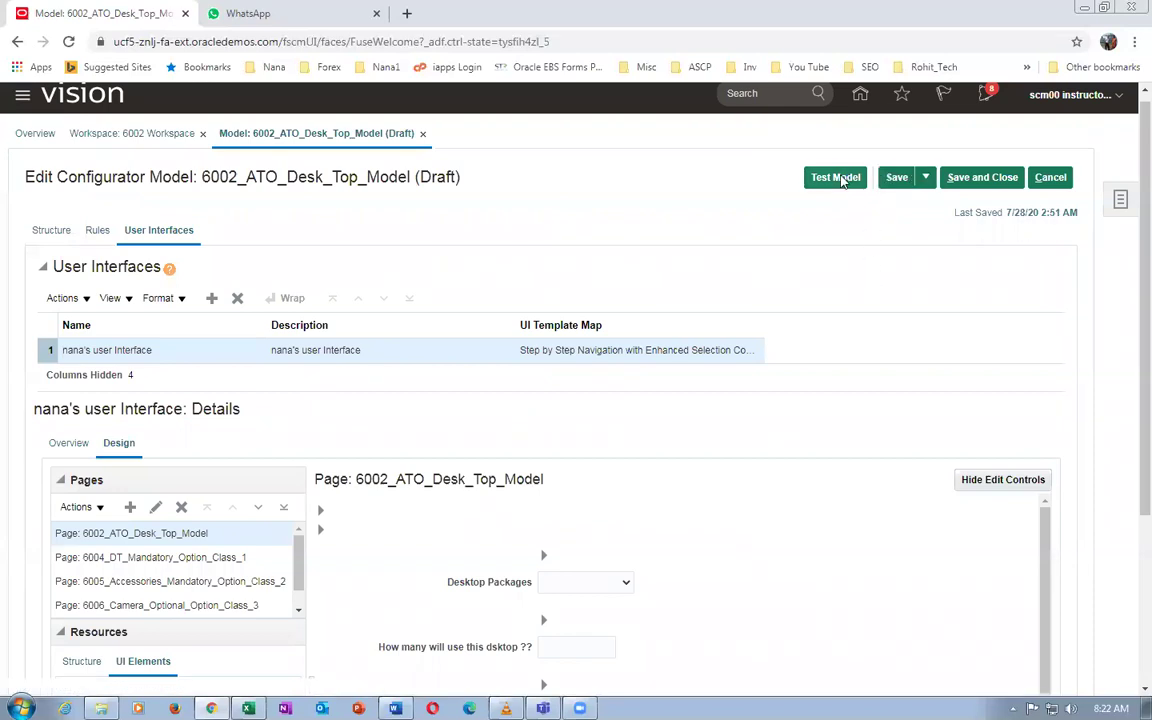
left_click(840, 179)
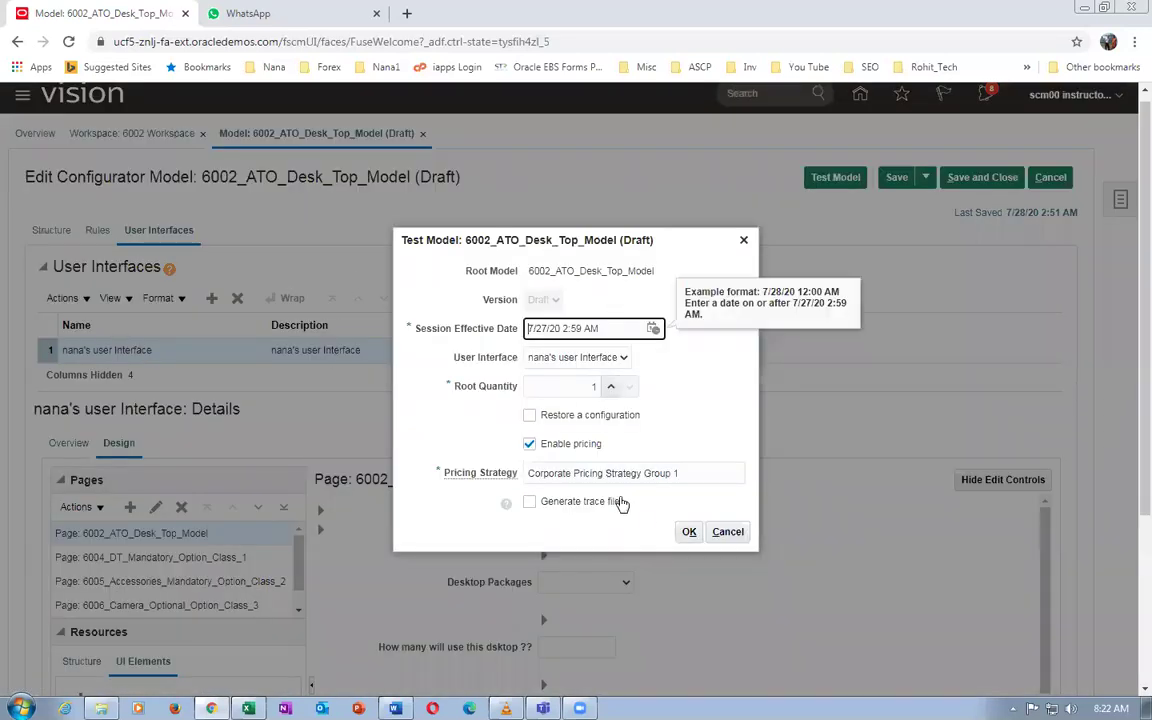
left_click(689, 531)
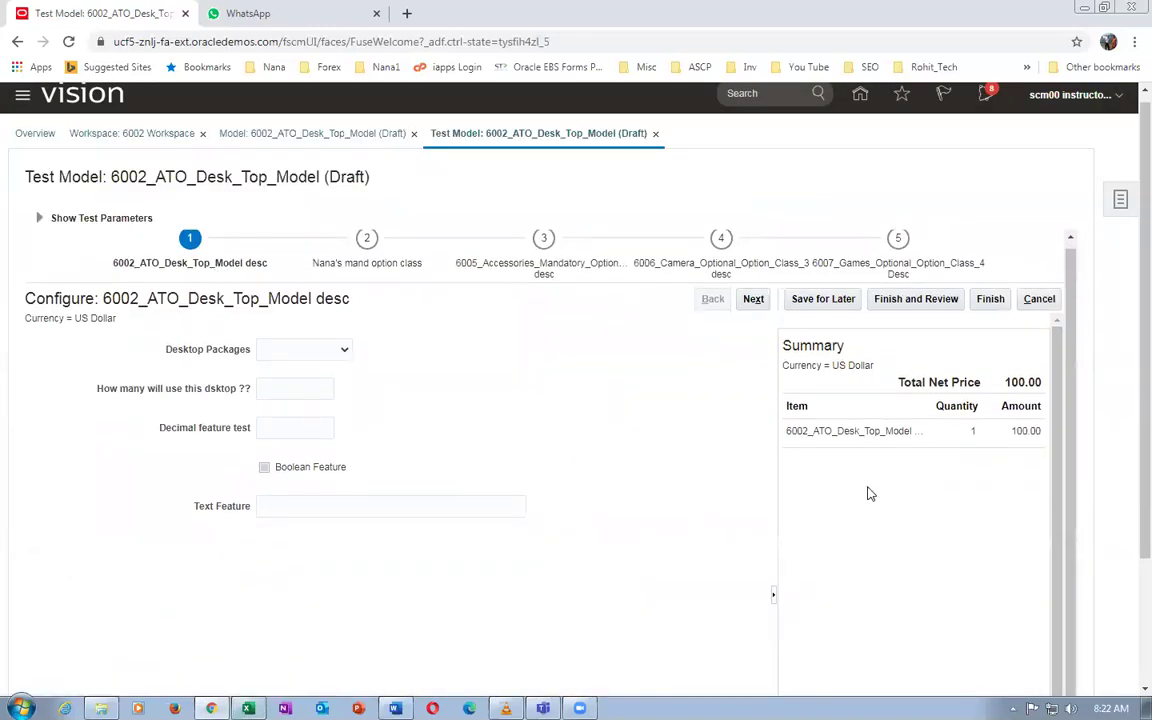
Test the conditional image by choosing Regular Desktop and Business Desktop in Desktop Packages, and cancel the test
scroll(1130, 540, "down", 1)
scroll(1127, 542, "down", 2)
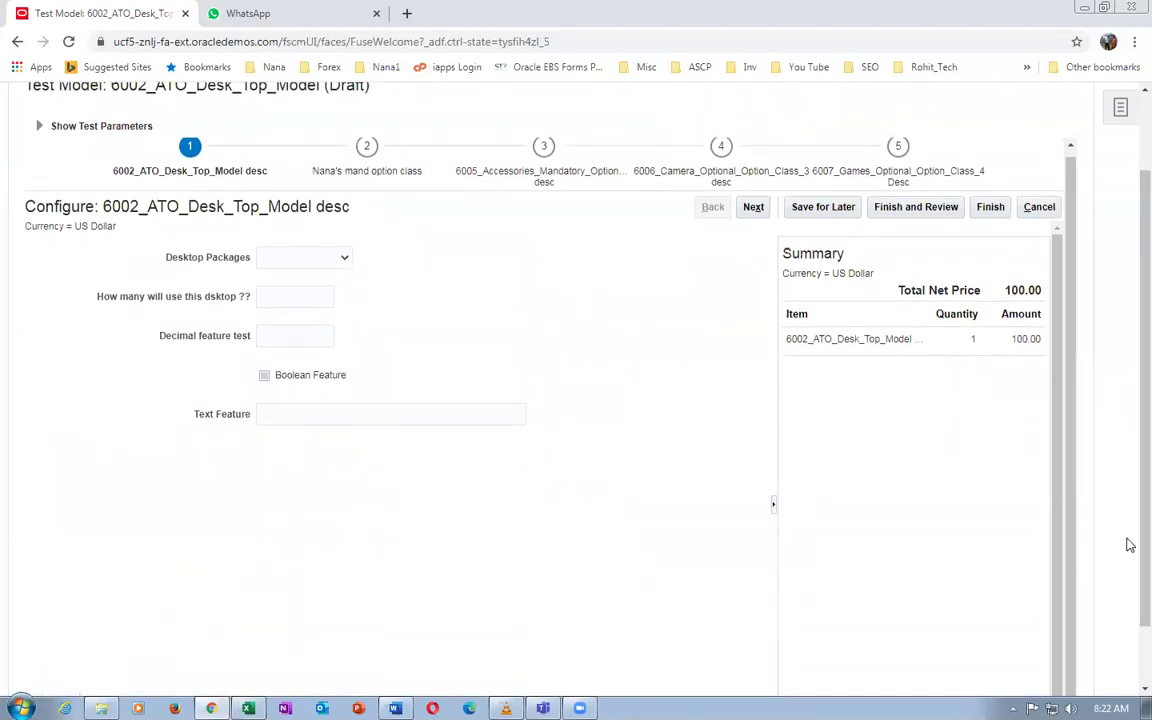
left_click(292, 258)
left_click(296, 289)
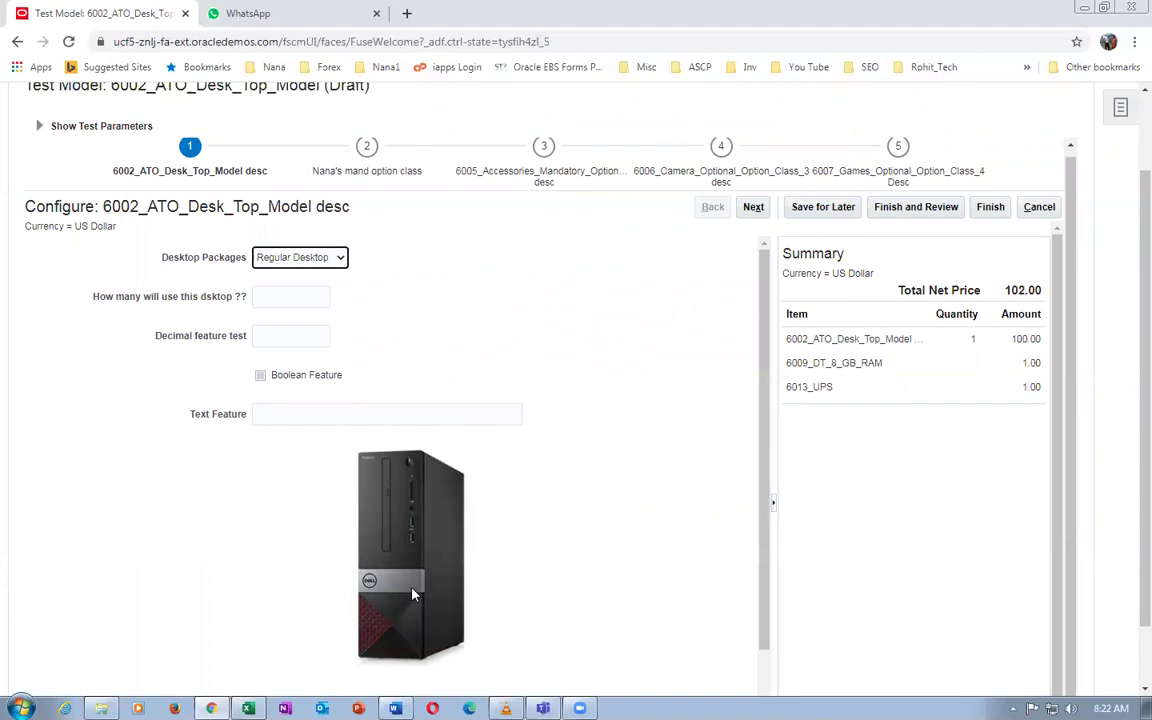
left_click(283, 257)
left_click(305, 299)
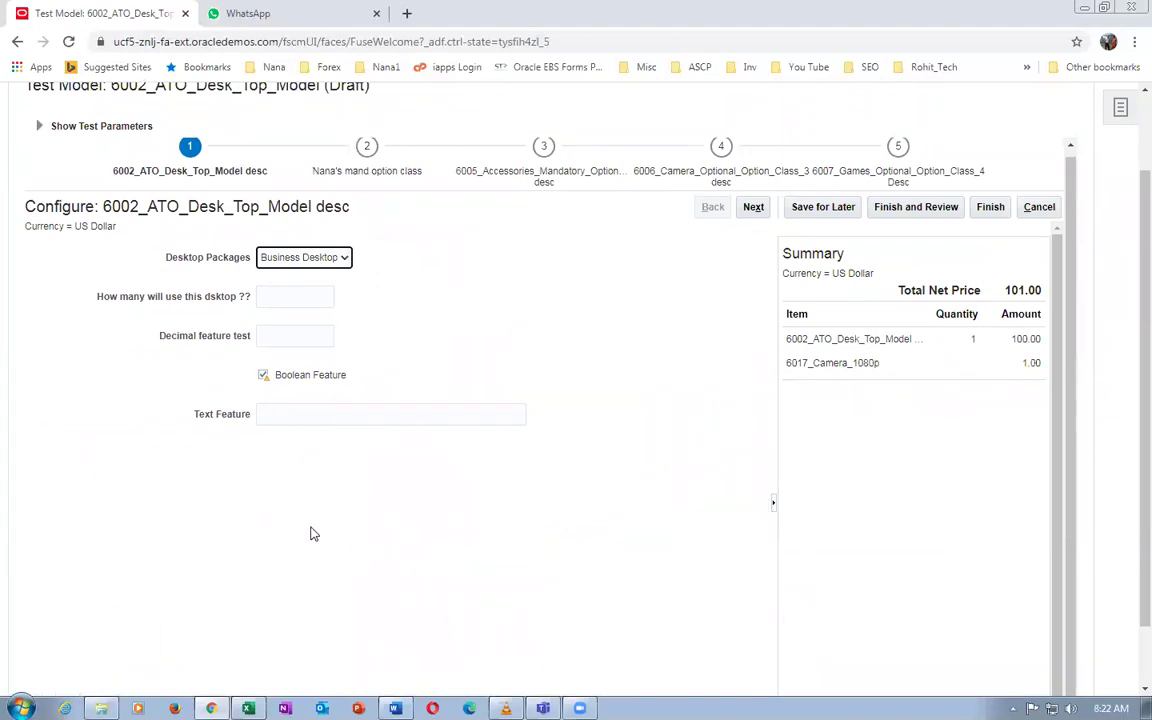
left_click(1040, 208)
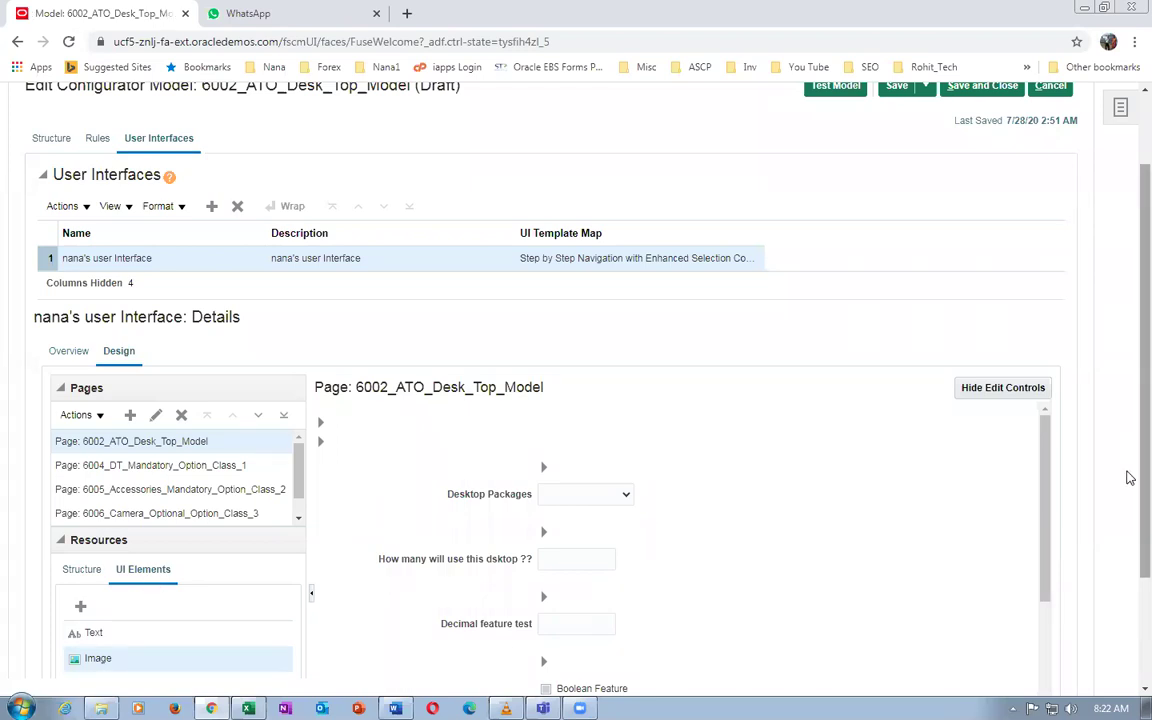
Add a new image element to Page: 6002_ATO_Desk_Top_Model using the Business_Desktop file, with alt text "Busi Desktop"
scroll(1129, 478, "down", 3)
left_click(151, 503)
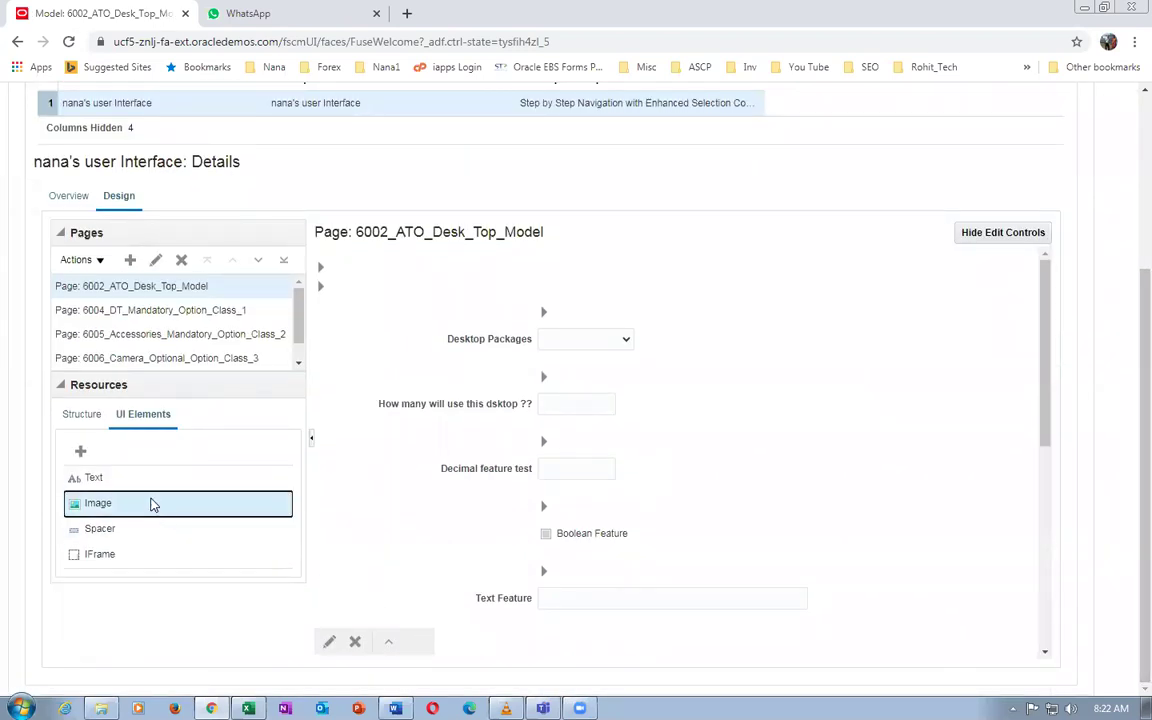
left_click(81, 451)
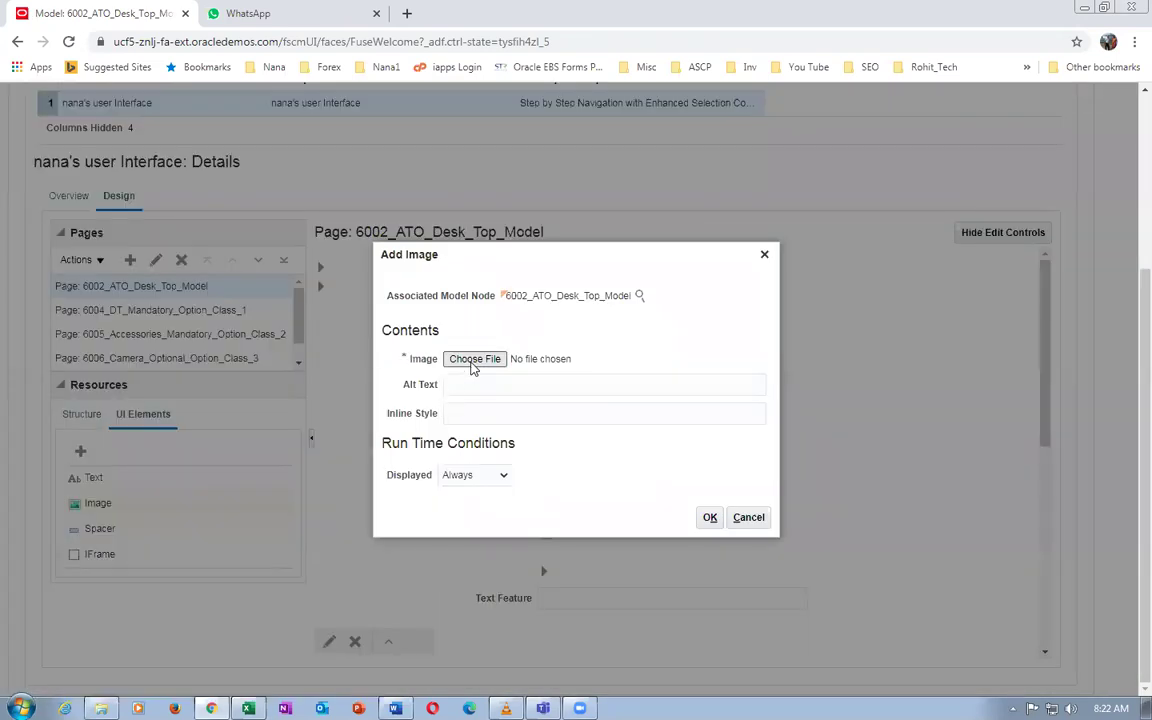
left_click(473, 358)
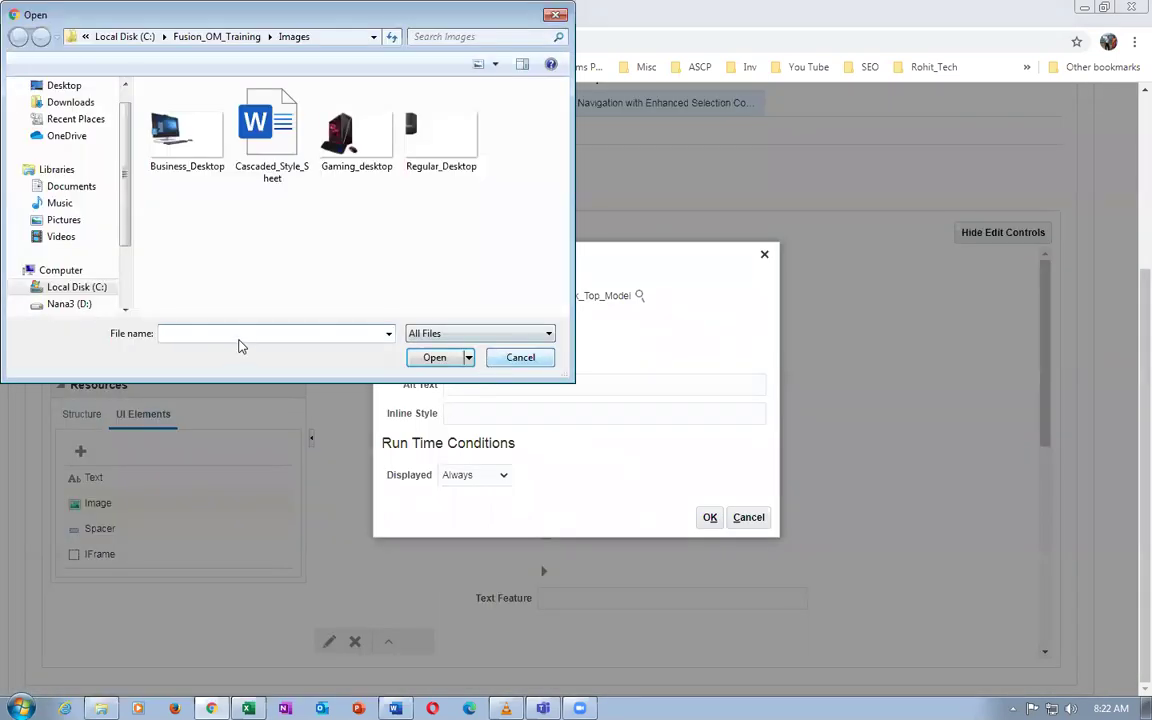
left_click(152, 128)
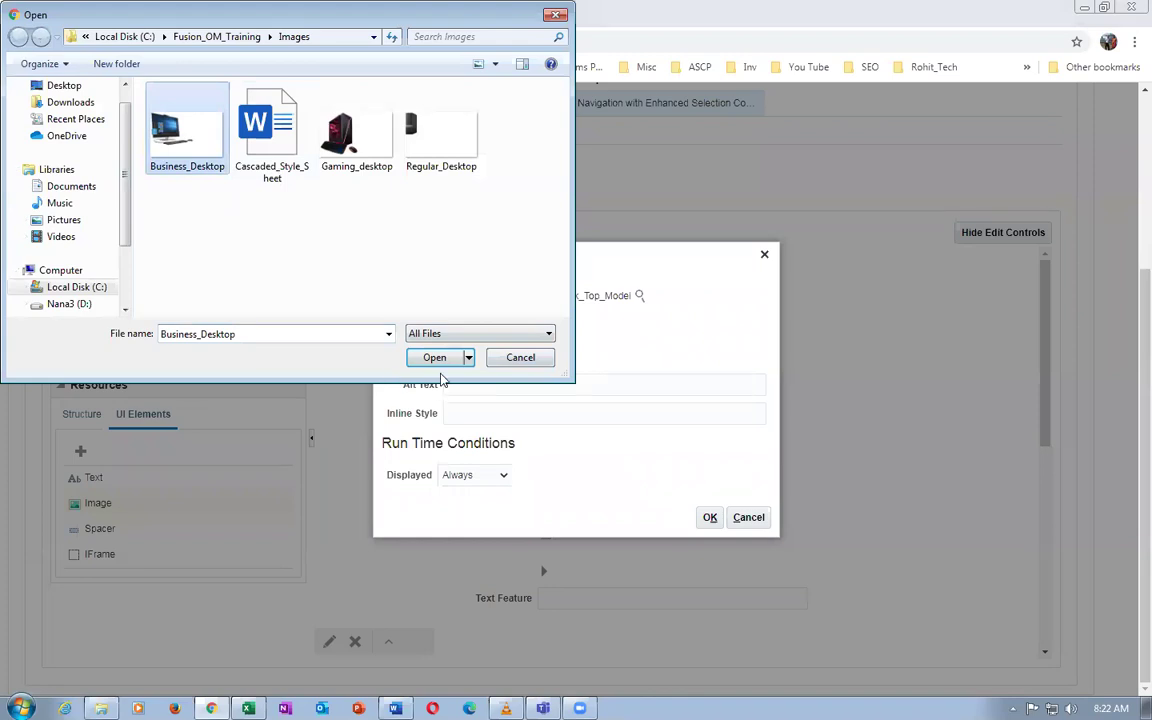
left_click(434, 358)
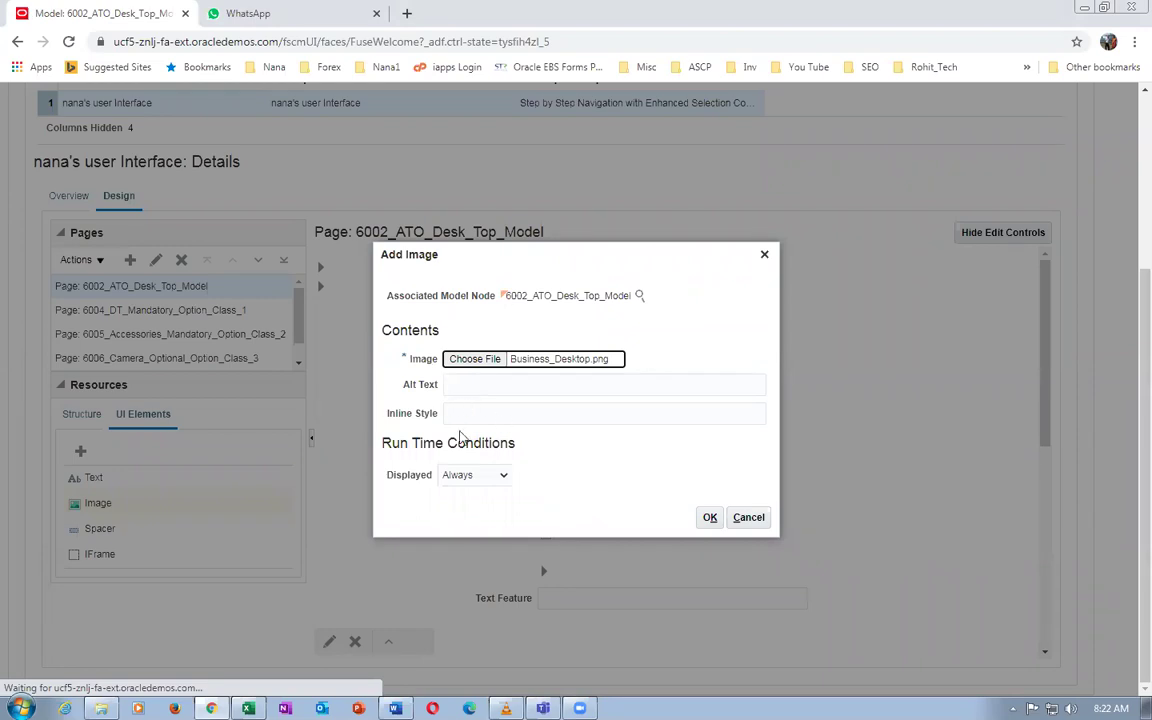
left_click(478, 386)
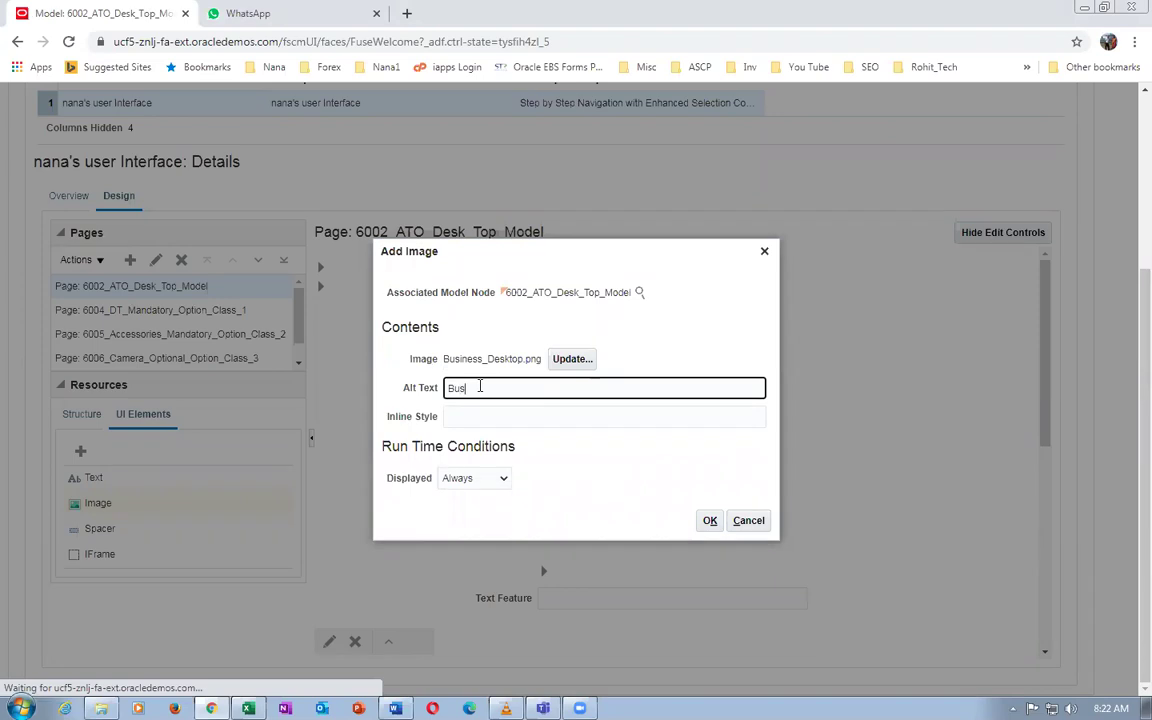
type("Busi Desktop")
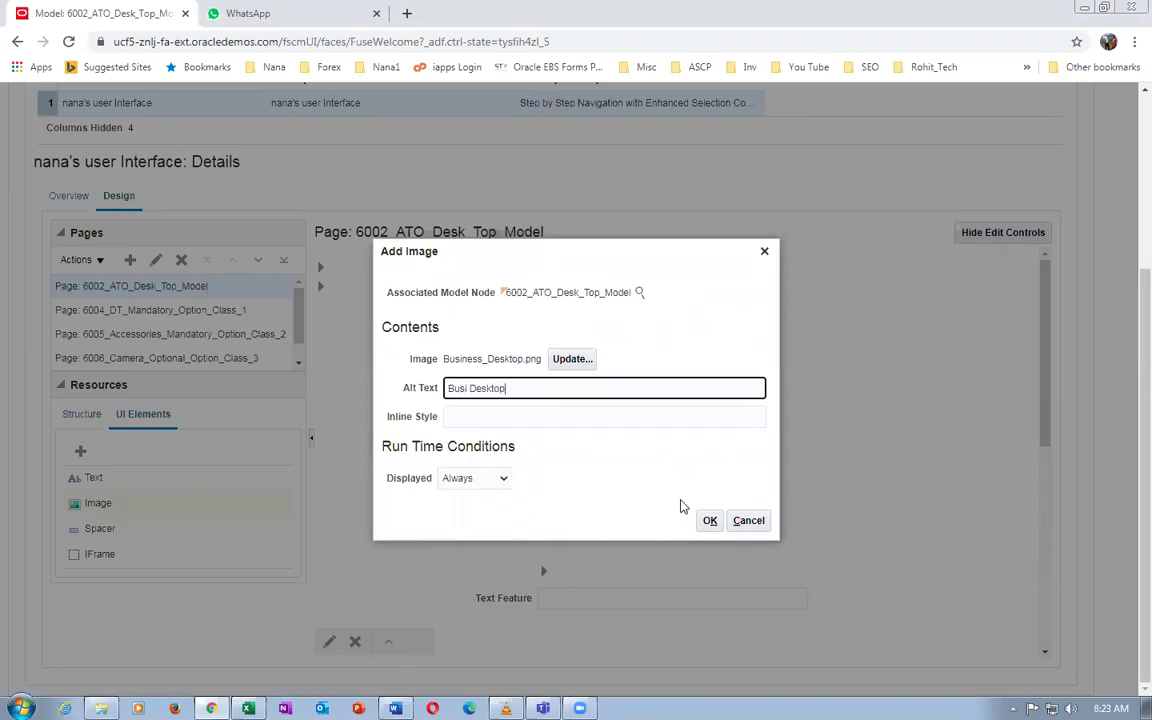
Set the new image to display Conditionally, based on another model node: the Business Desktop option under Desktop Packages
left_click(467, 481)
left_click(466, 506)
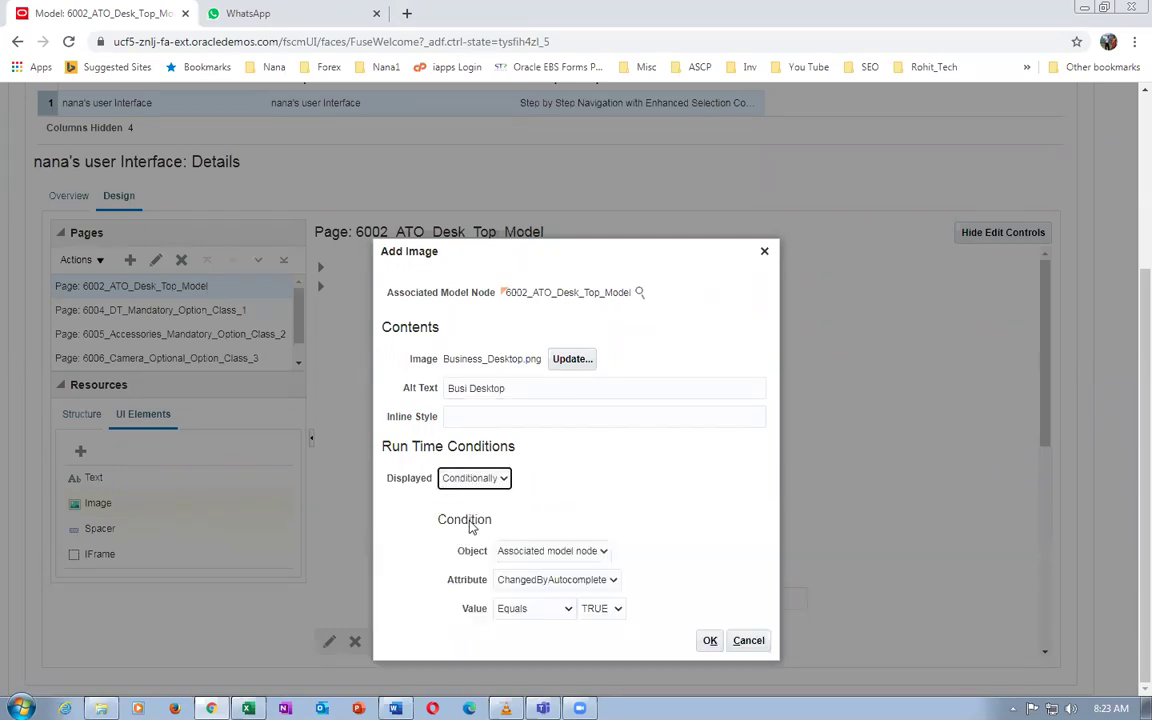
left_click(530, 490)
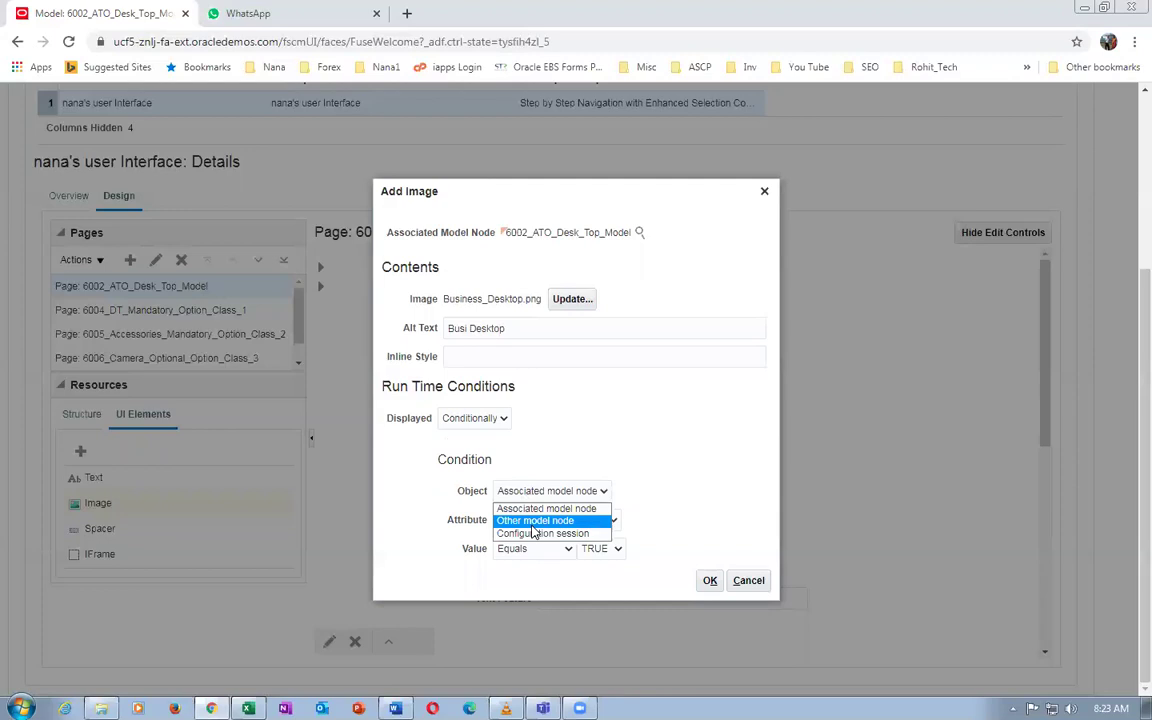
left_click(533, 522)
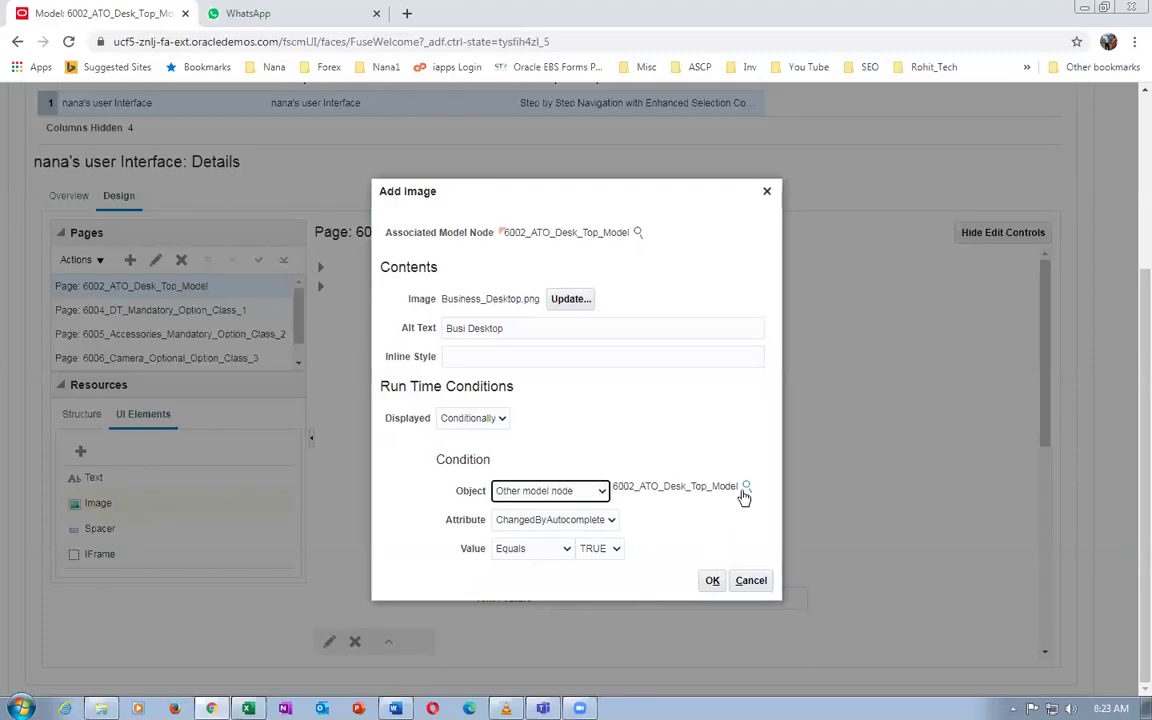
left_click(745, 489)
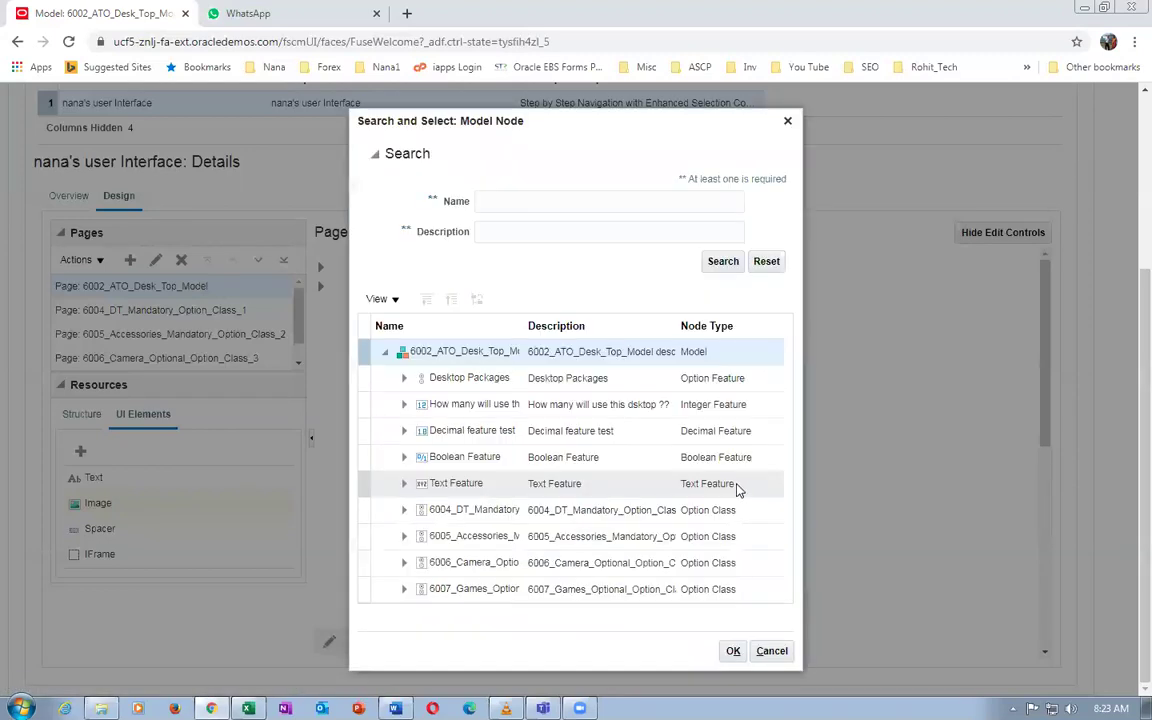
left_click(404, 378)
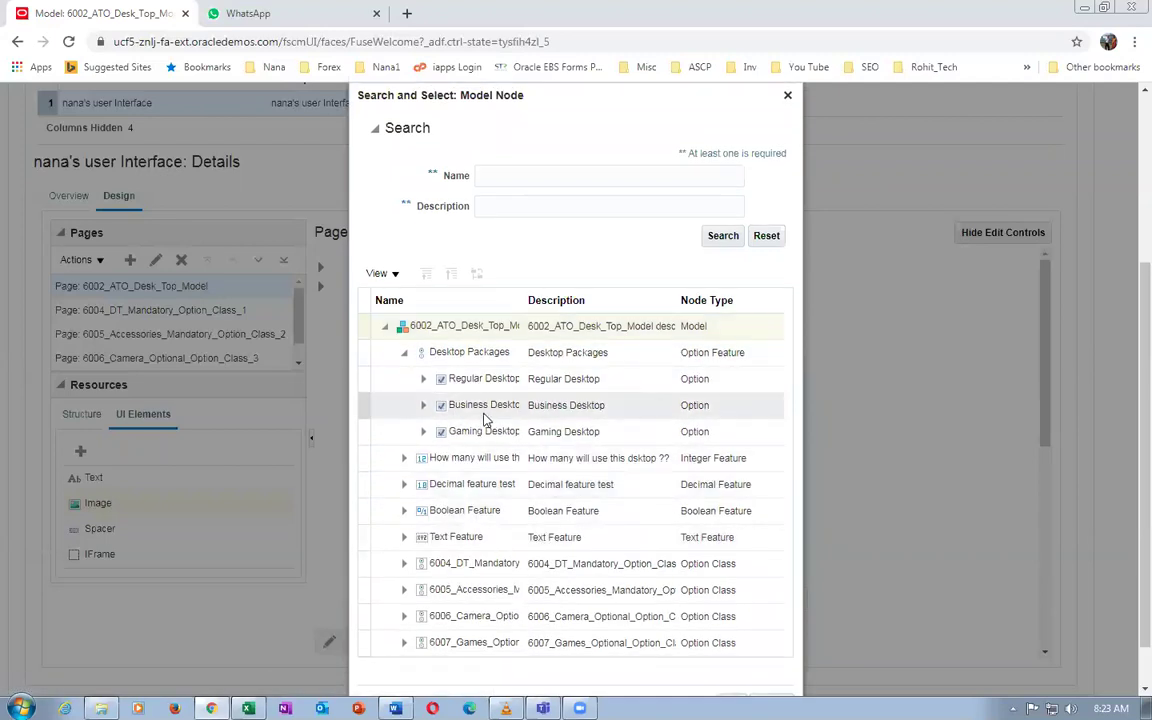
scroll(1128, 524, "down", 1)
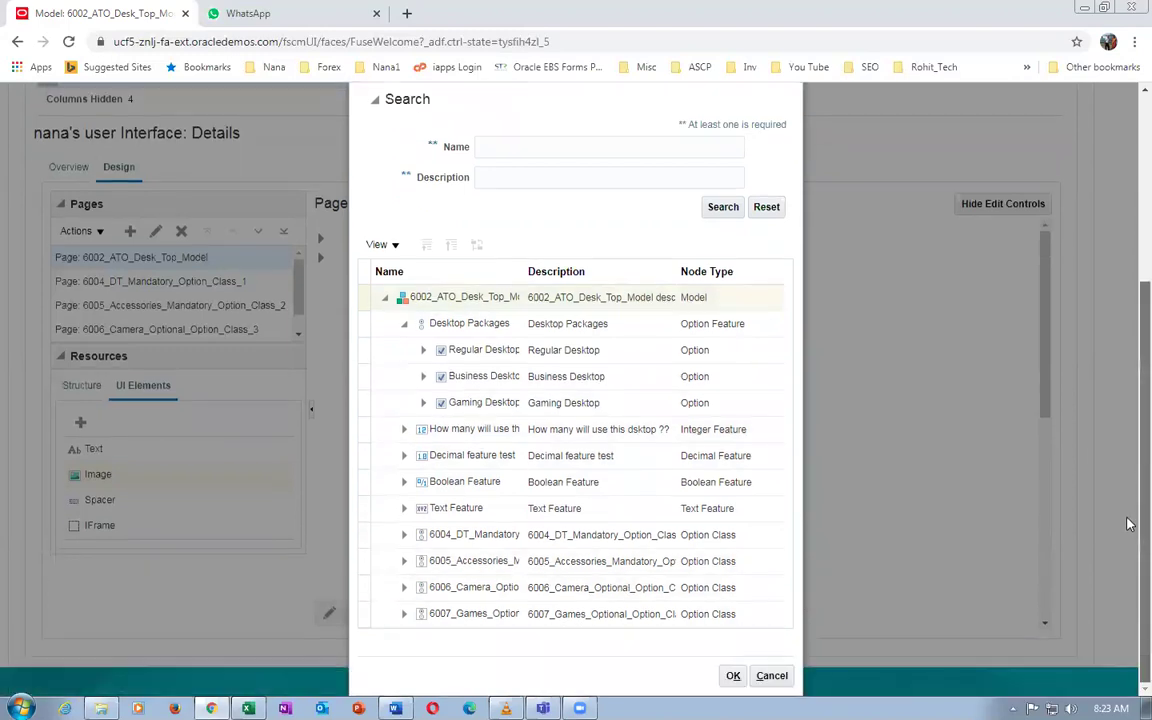
left_click(362, 376)
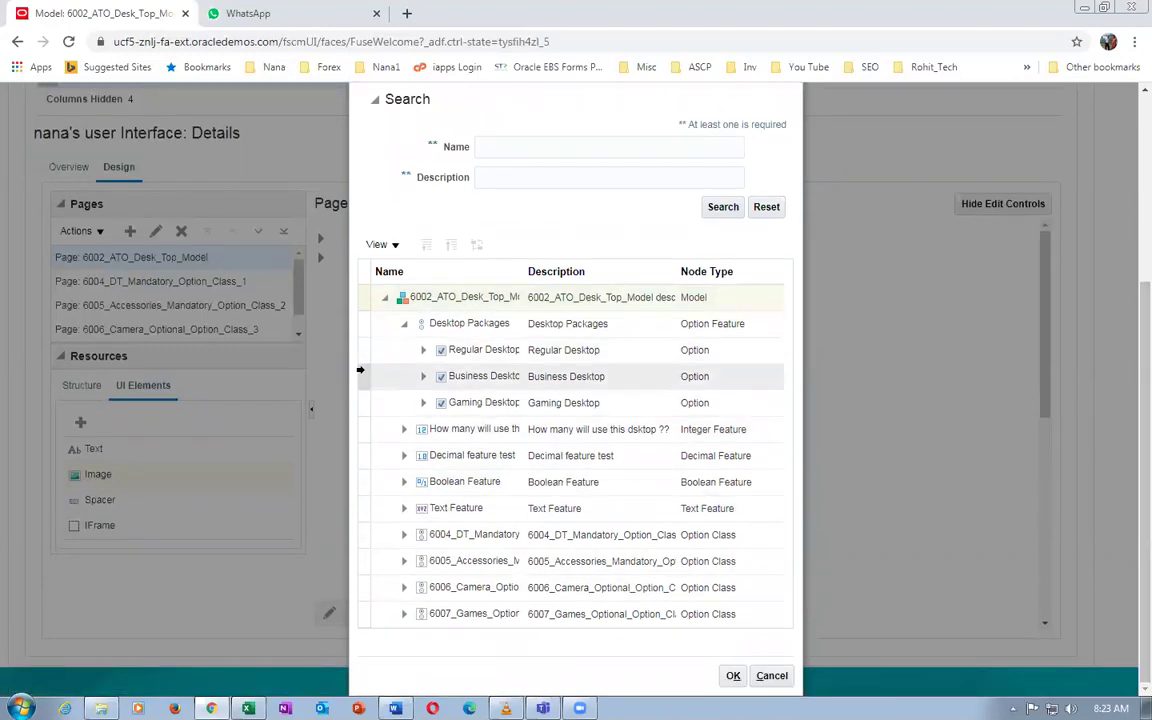
left_click(733, 677)
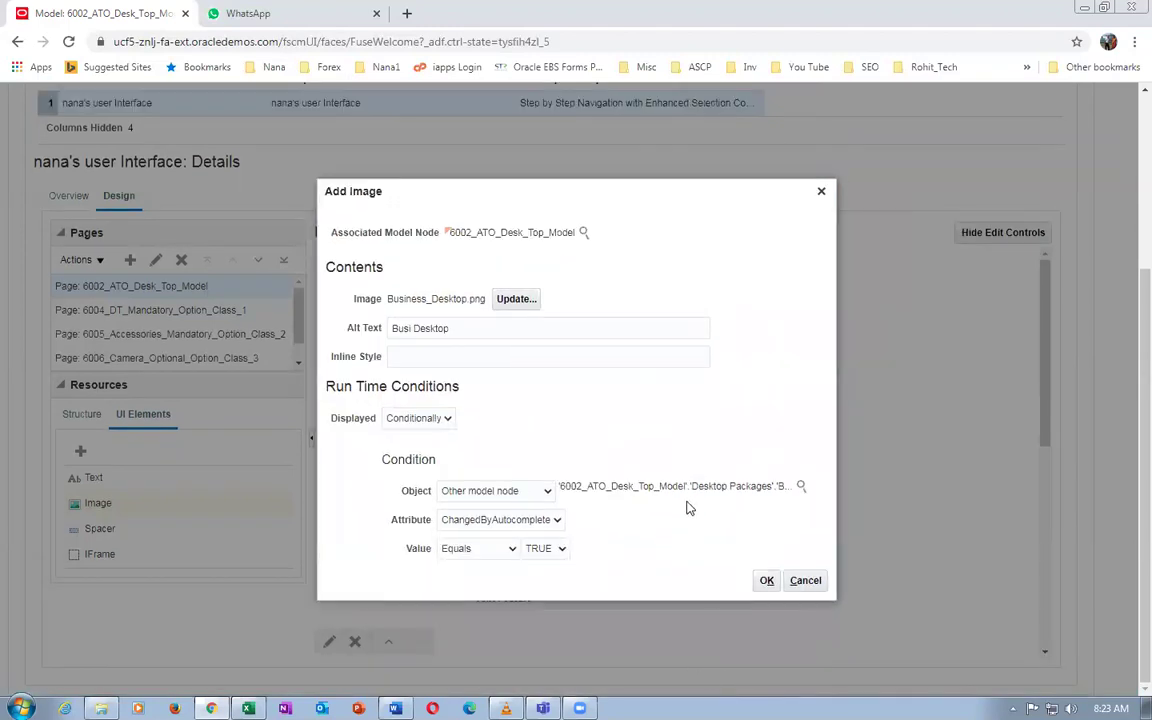
Set the Business Desktop image's condition attribute to SelectionState, add the image, and check its placement on the page
left_click(478, 521)
scroll(495, 470, "down", 2)
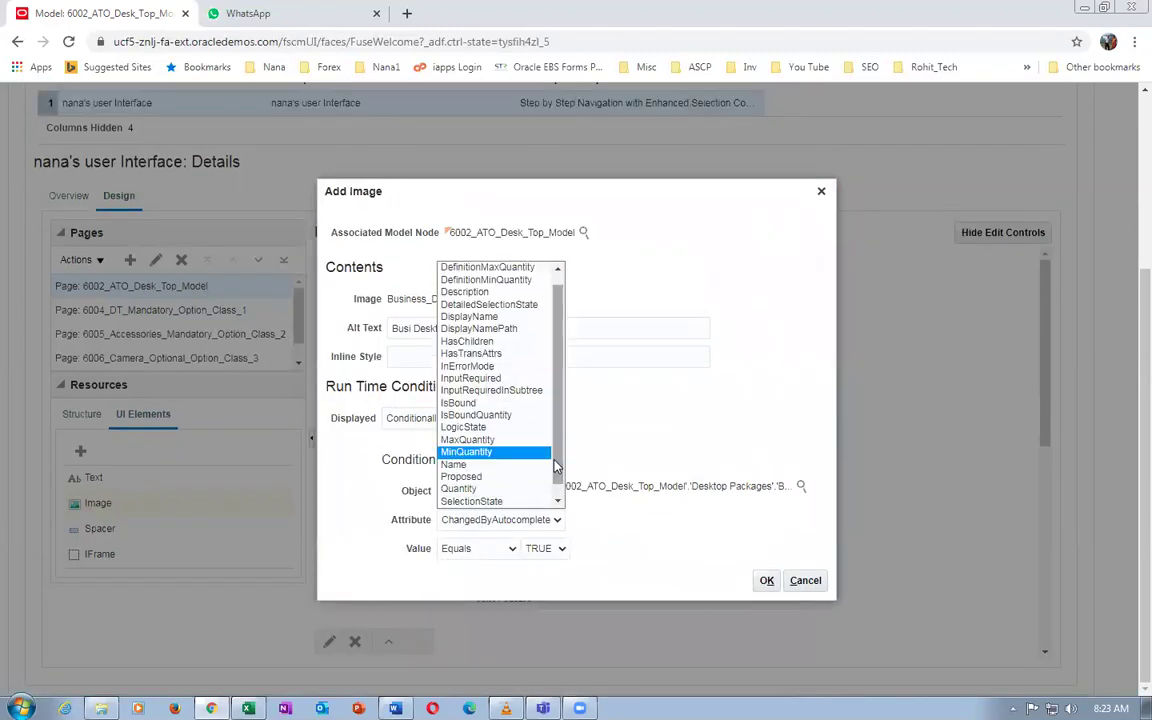
left_click(517, 489)
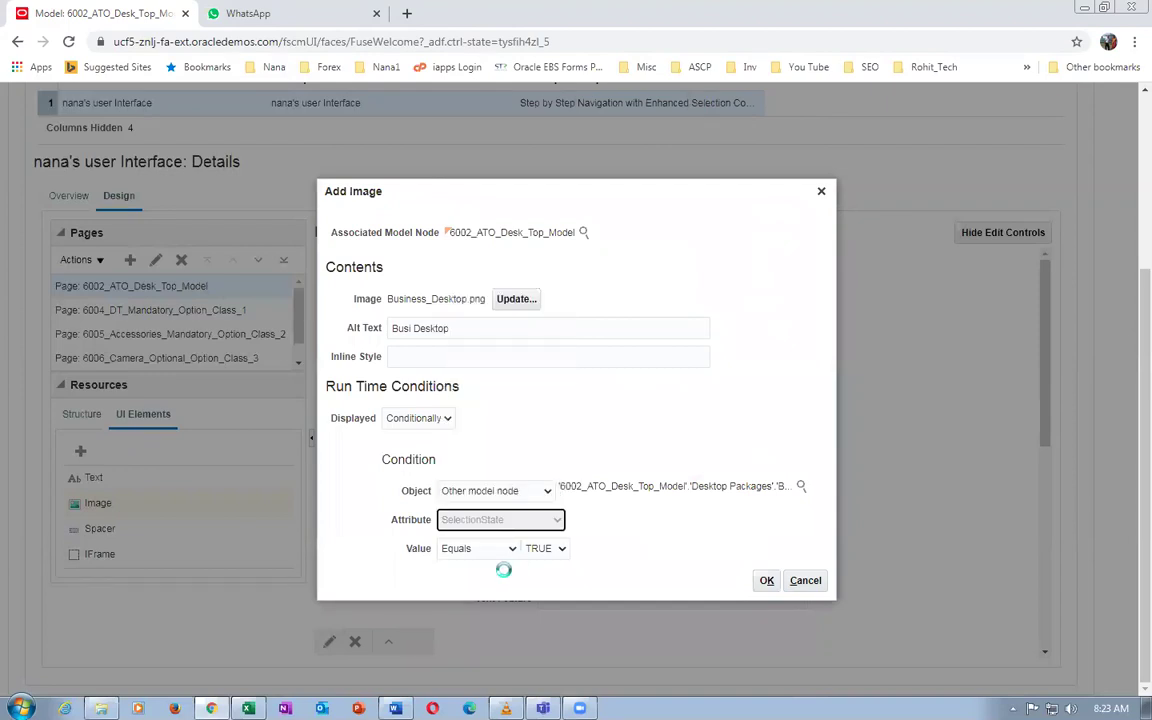
left_click(766, 581)
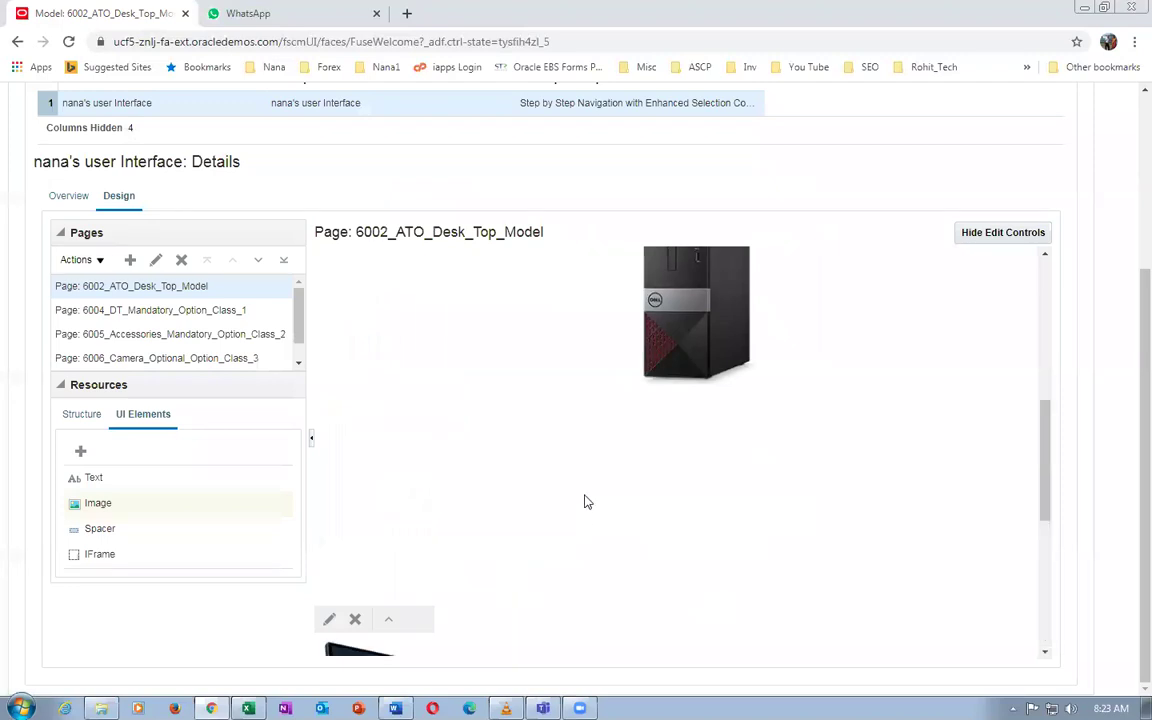
scroll(646, 540, "down", 5)
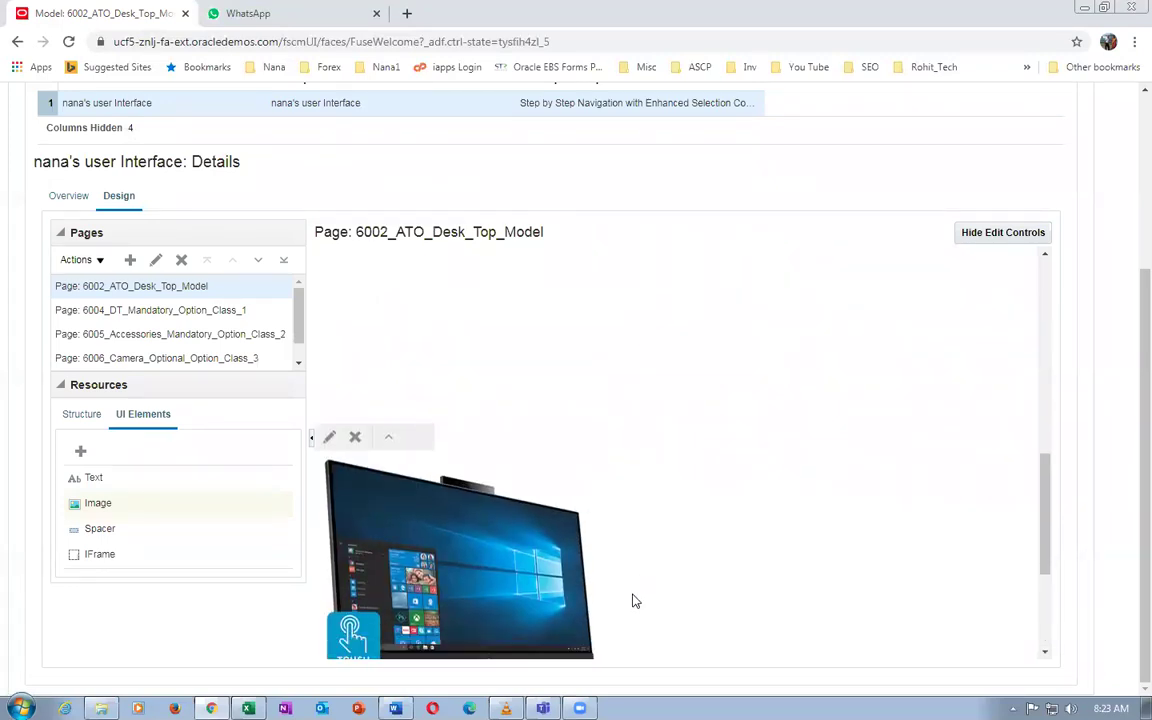
scroll(633, 601, "up", 5)
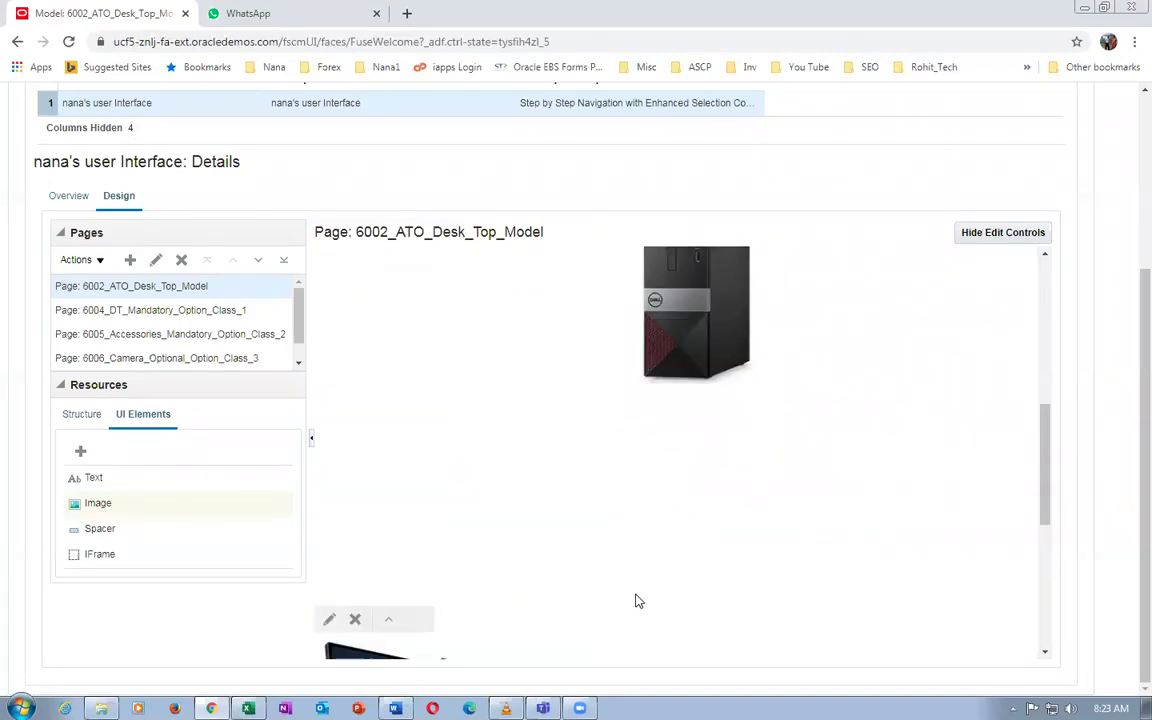
Save the configurator model and start a new test session
scroll(1130, 418, "up", 3)
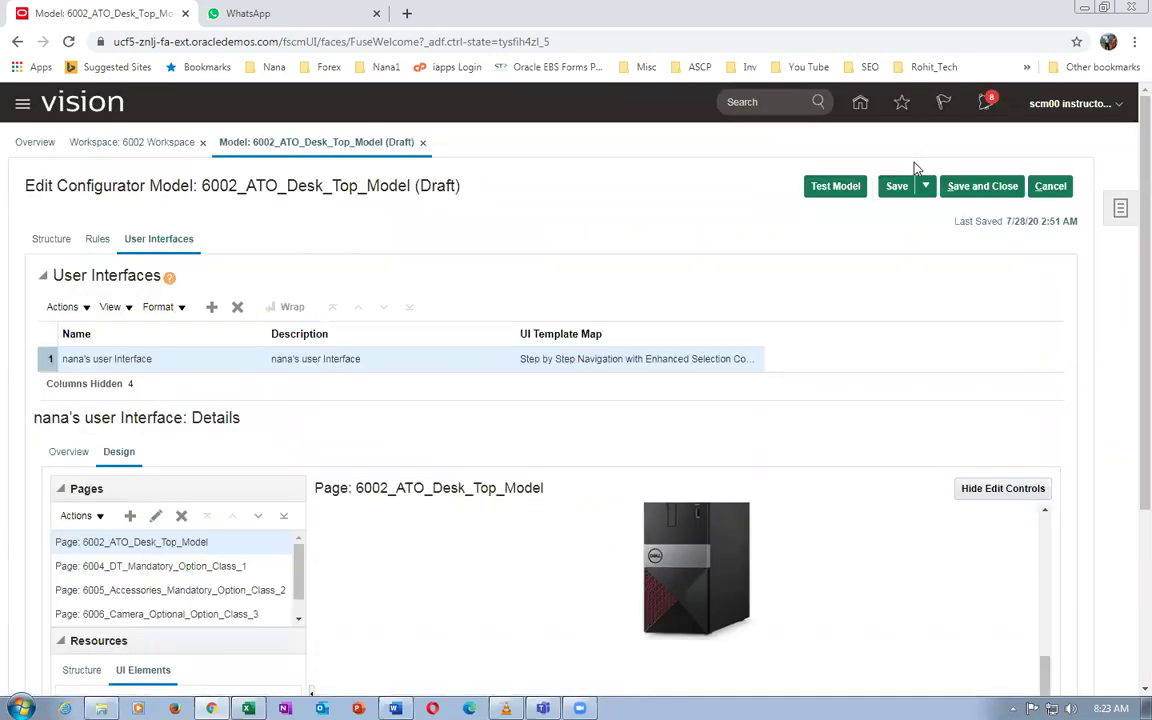
left_click(896, 186)
left_click(829, 194)
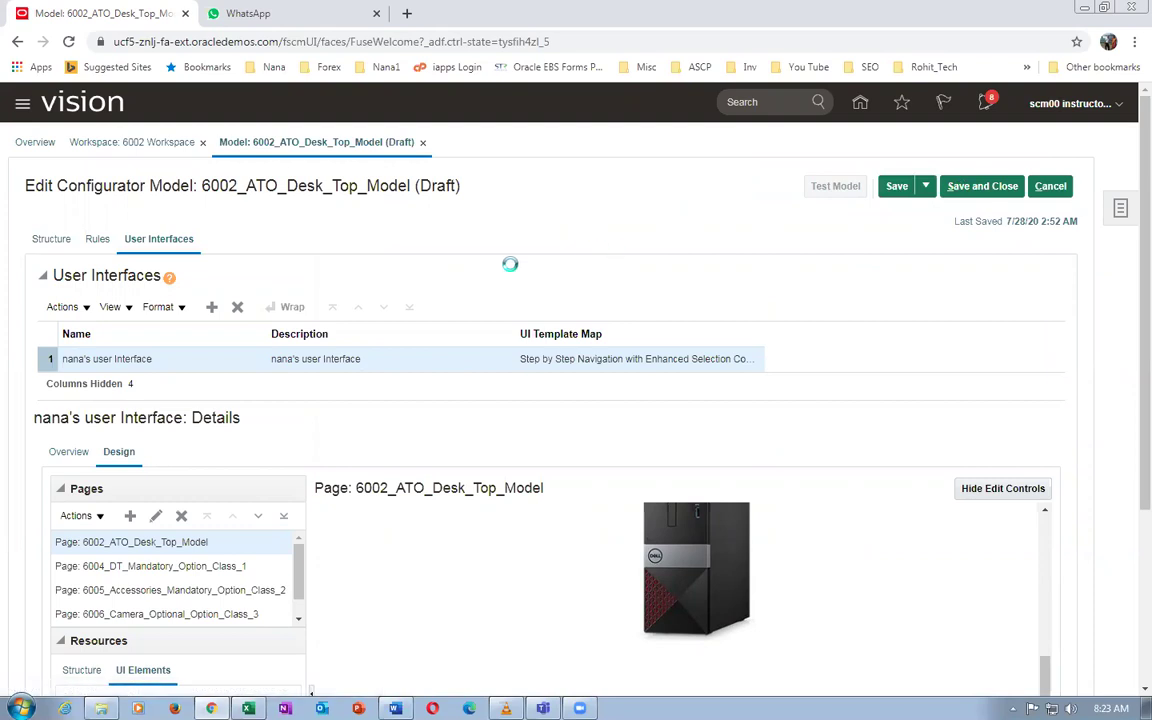
left_click(689, 533)
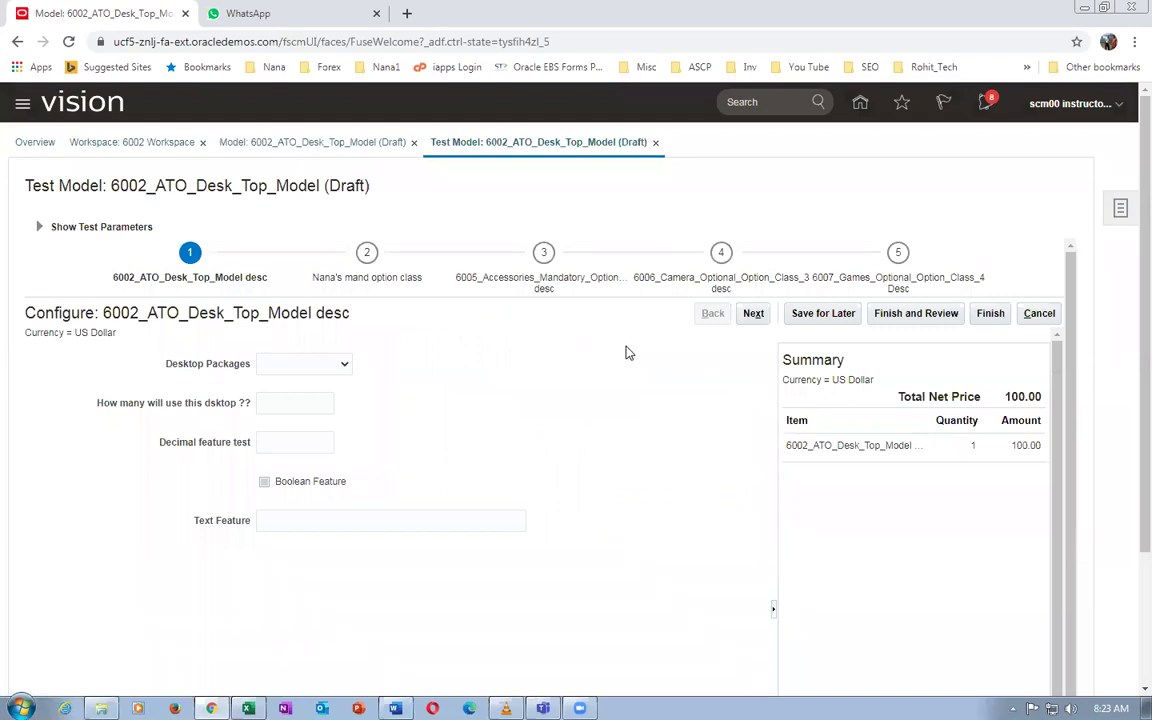
Test the conditional images by choosing Regular Desktop and then Business Desktop in Desktop Packages, and inspect the image for each
left_click(290, 356)
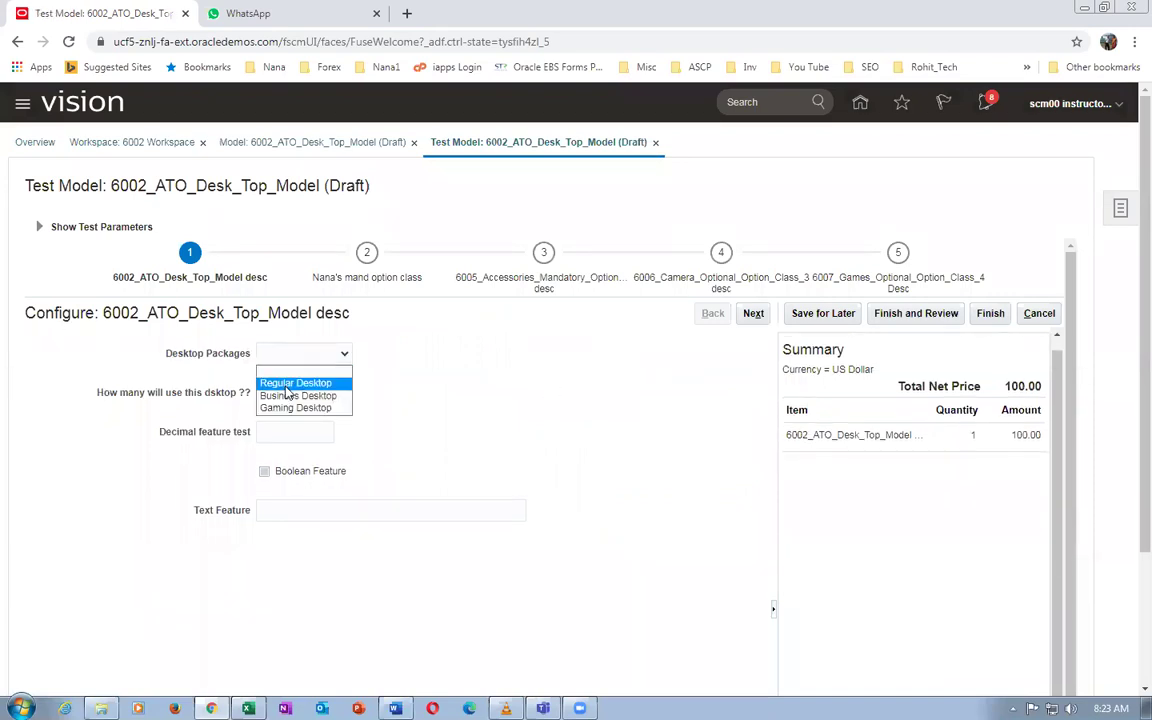
left_click(286, 385)
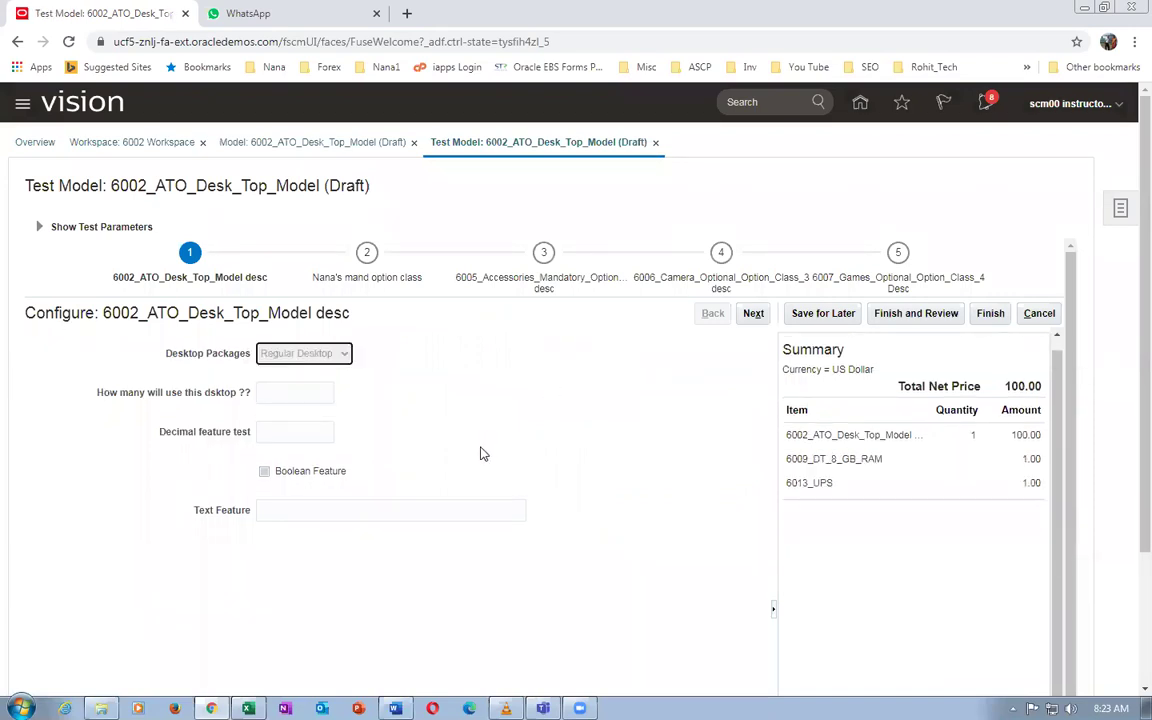
scroll(480, 453, "down", 2)
scroll(480, 453, "up", 3)
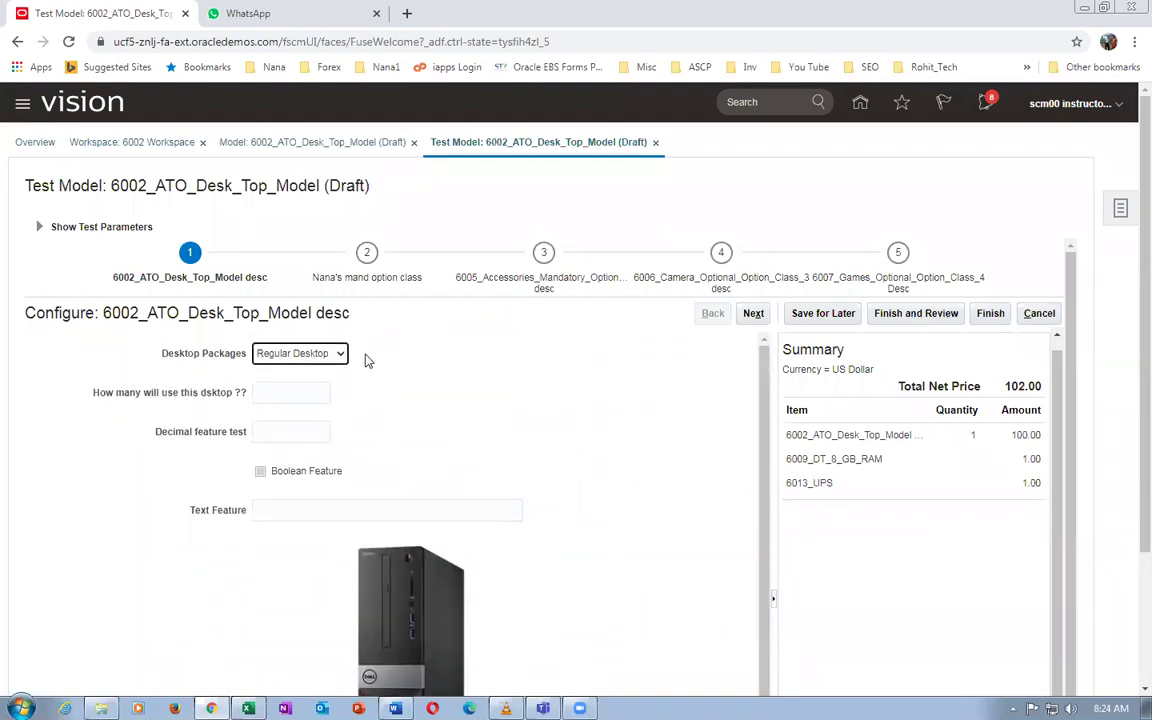
left_click(320, 353)
left_click(318, 396)
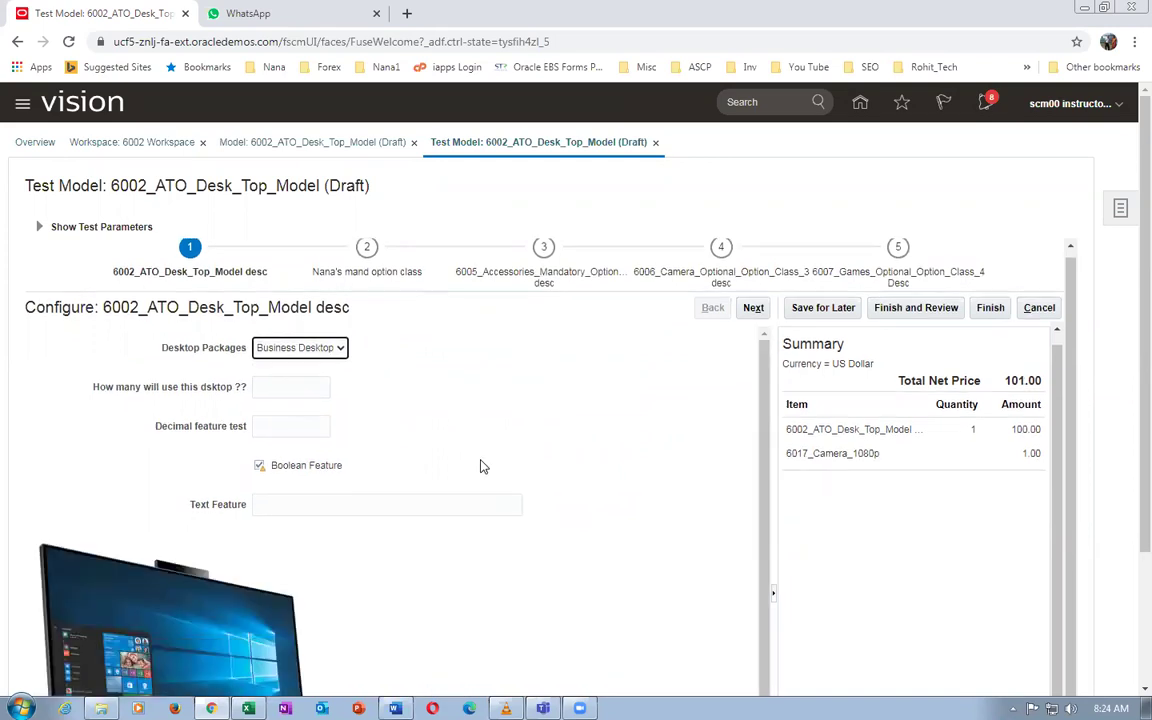
scroll(333, 640, "down", 1)
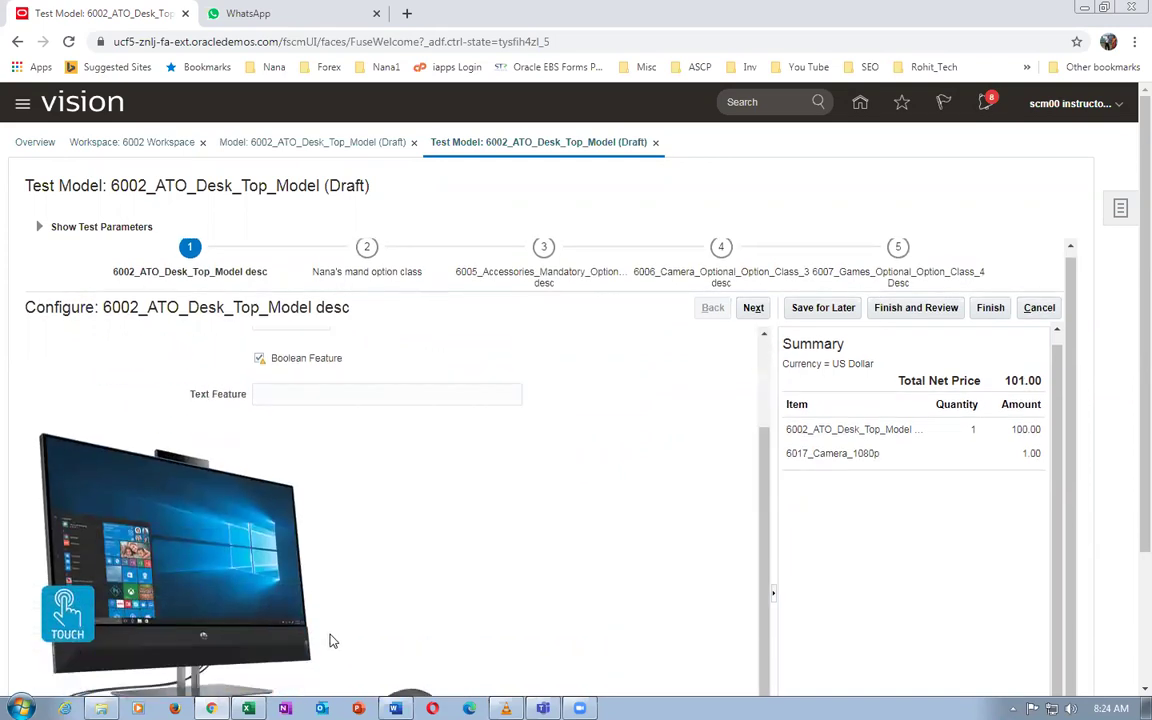
scroll(333, 640, "down", 1)
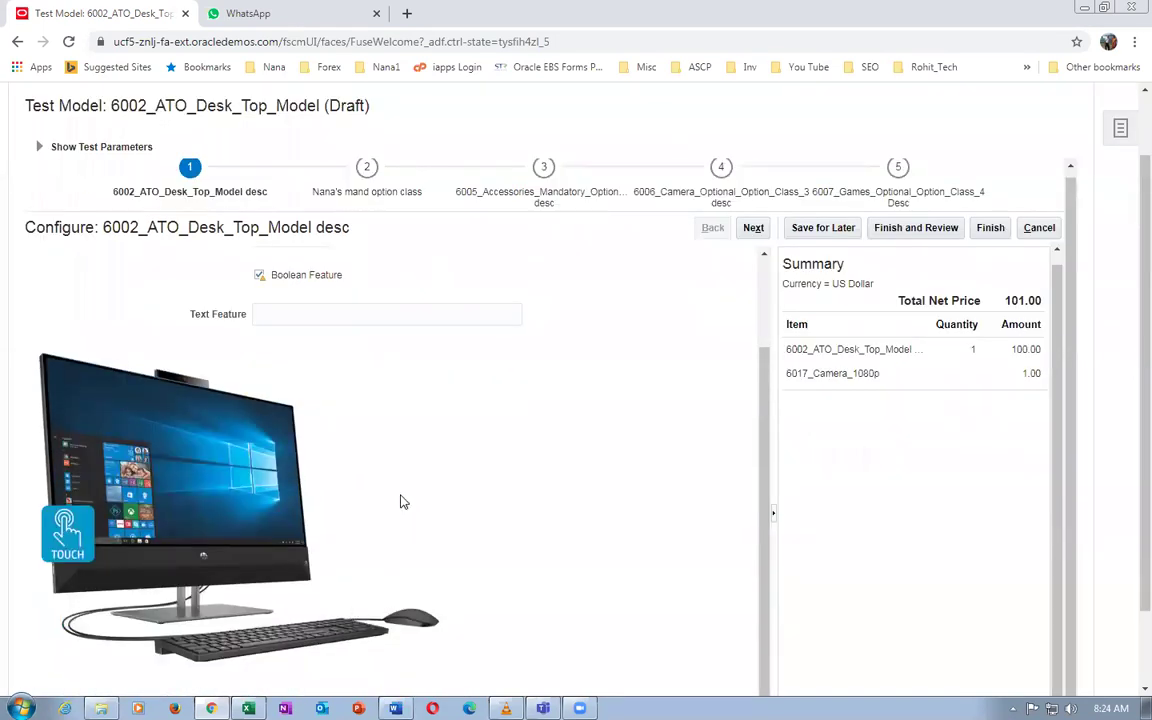
scroll(401, 503, "up", 2)
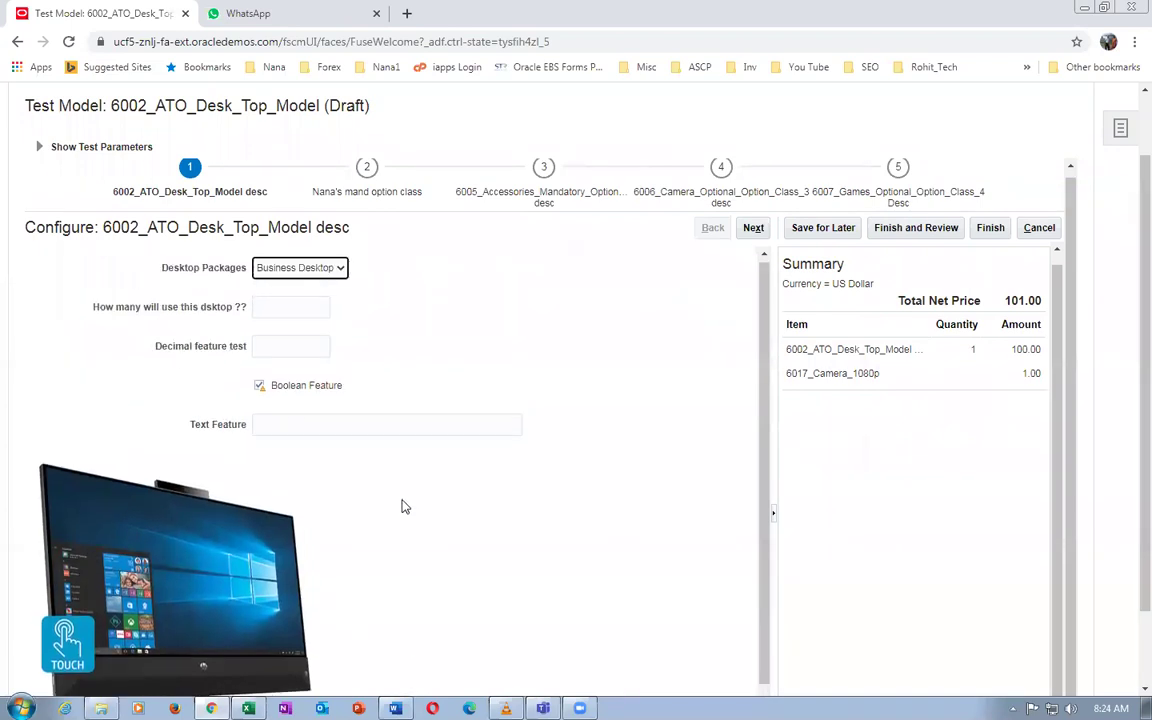
Switch Desktop Packages back to Regular Desktop to check its image, and cancel the test without saving
left_click(296, 279)
left_click(272, 297)
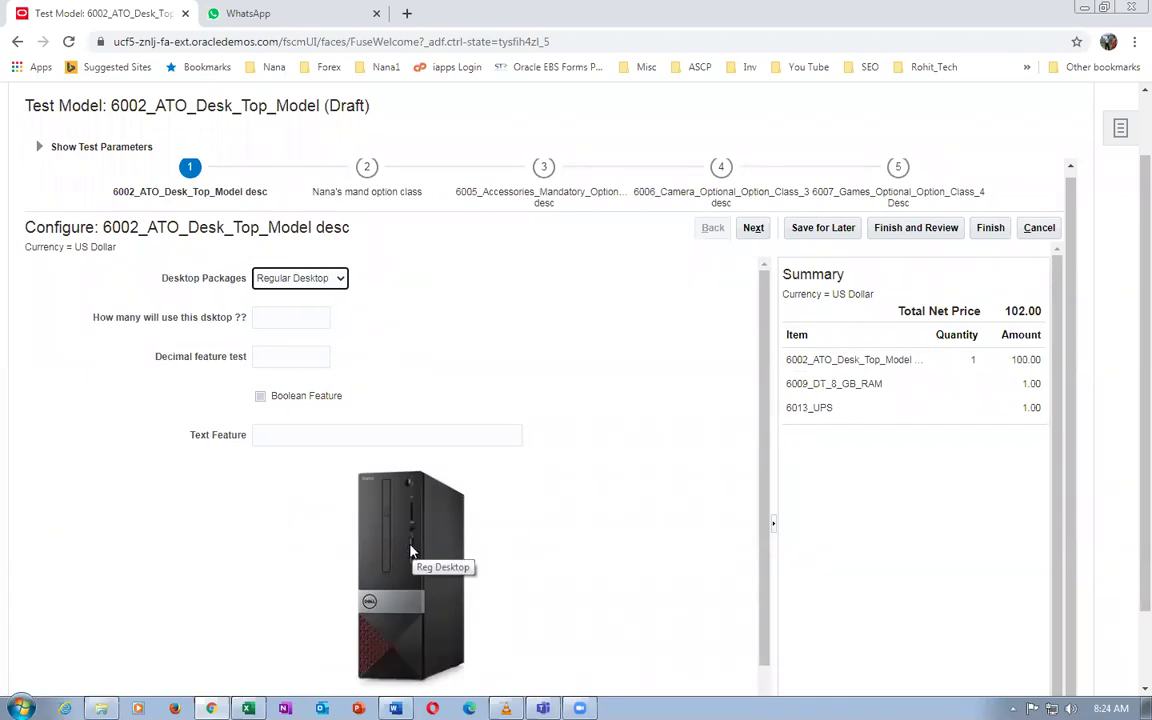
left_click(1042, 230)
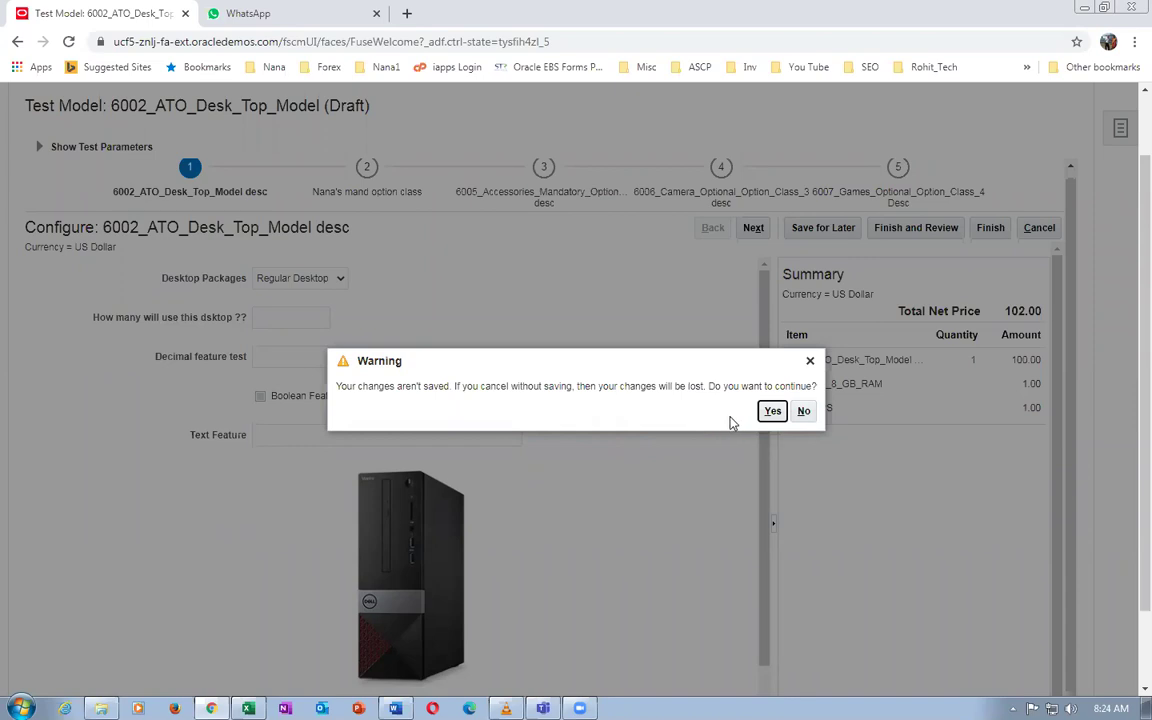
left_click(771, 413)
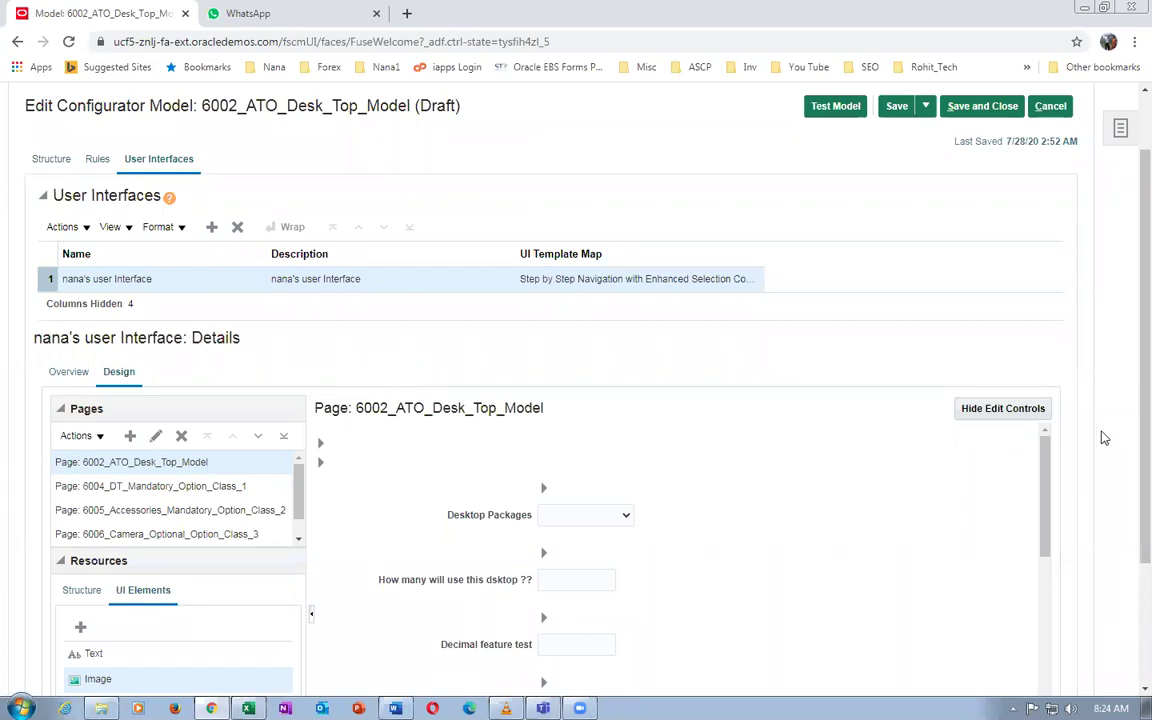
Switch to the Cascaded_Style_Sheet Word document, highlight the "Text for selection" topic, and return to the configurator model in the browser
scroll(1117, 604, "down", 2)
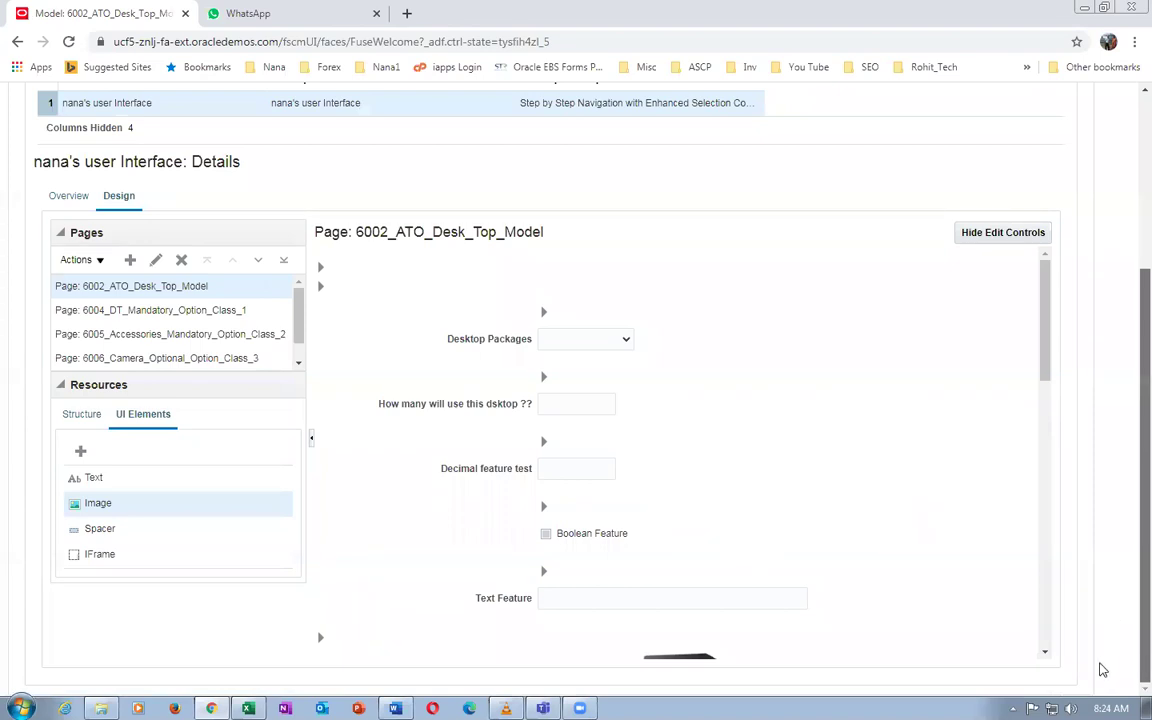
mouse_move(1047, 372)
left_mouse_down()
mouse_move(1072, 517)
mouse_move(1097, 582)
mouse_move(1048, 602)
mouse_move(1046, 527)
mouse_move(1018, 416)
mouse_move(1026, 380)
left_mouse_up()
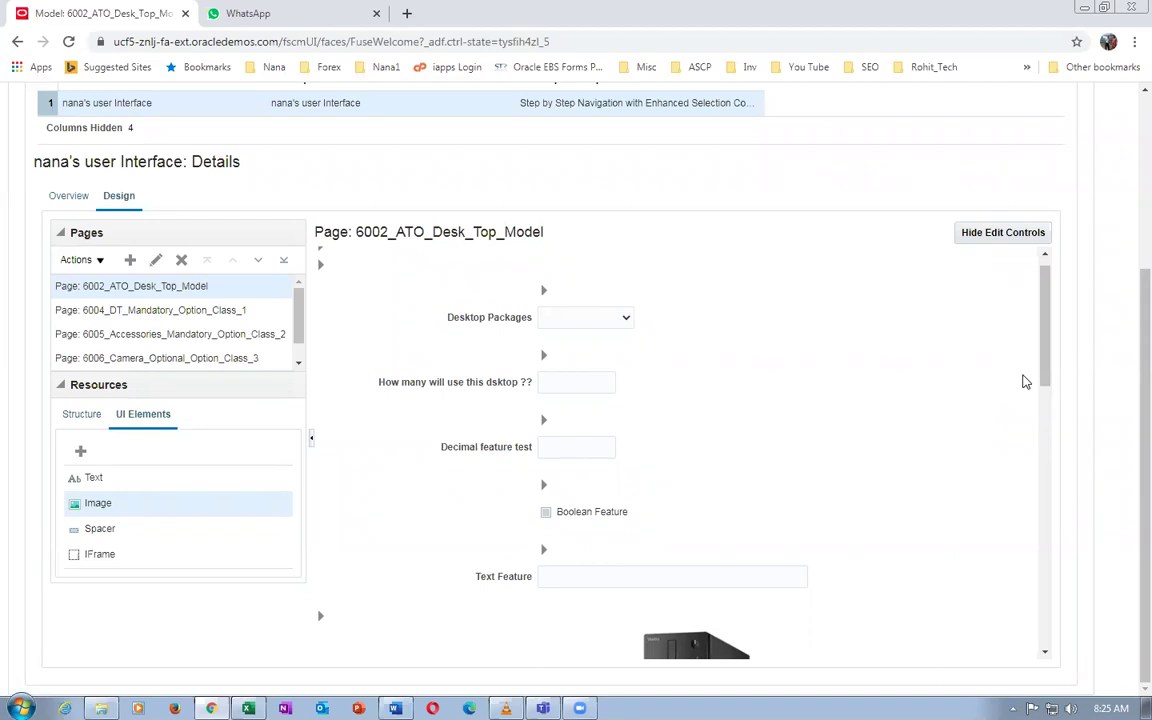
key("alt+Tab")
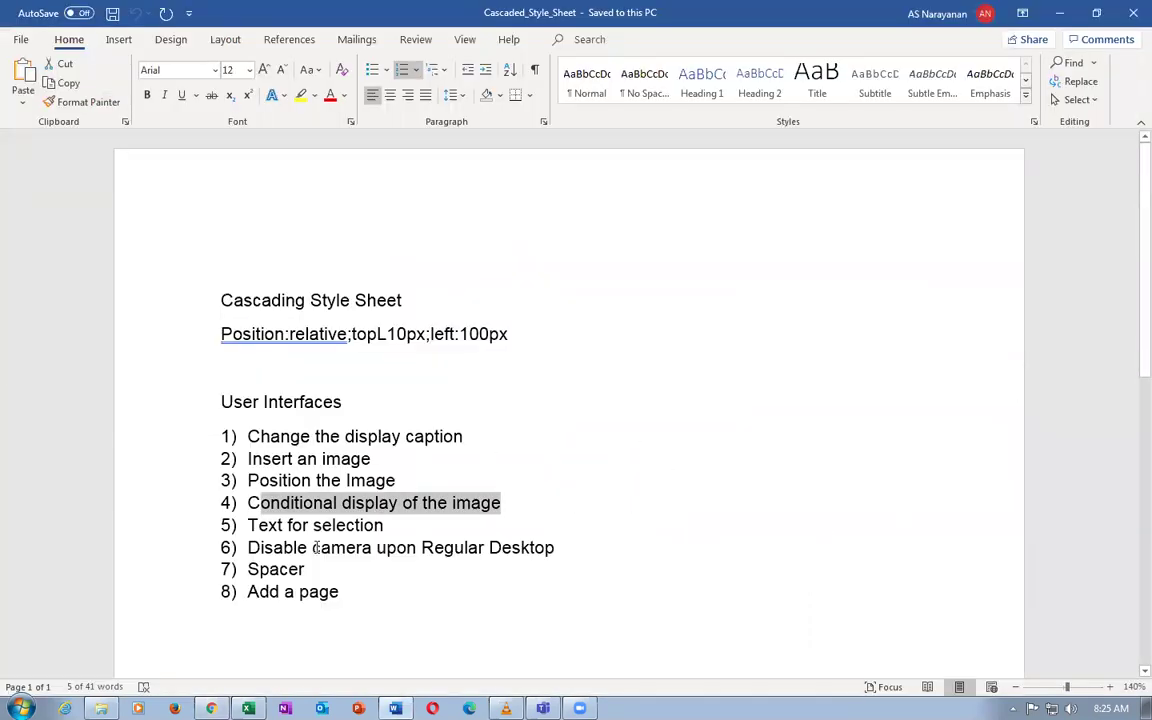
left_click_drag(249, 525, 383, 530)
key("alt+Tab")
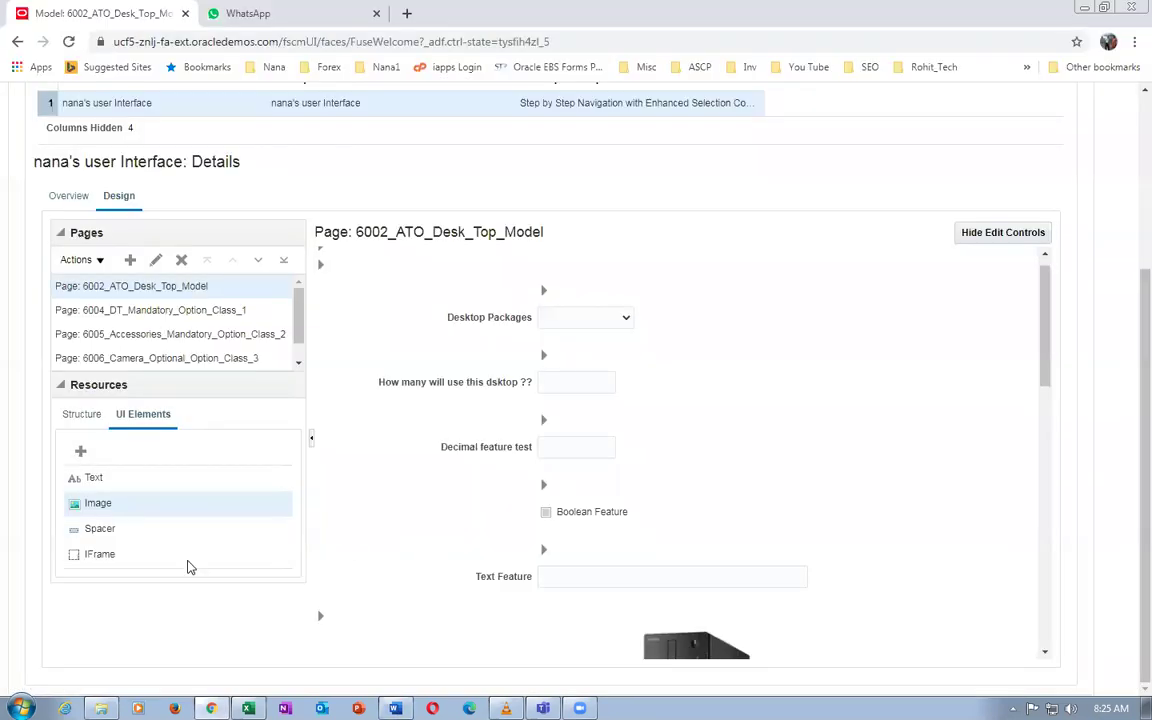
Start a new text element on Page: 6002_ATO_Desk_Top_Model with the text "You have selected aRegular desktop"
left_click(98, 480)
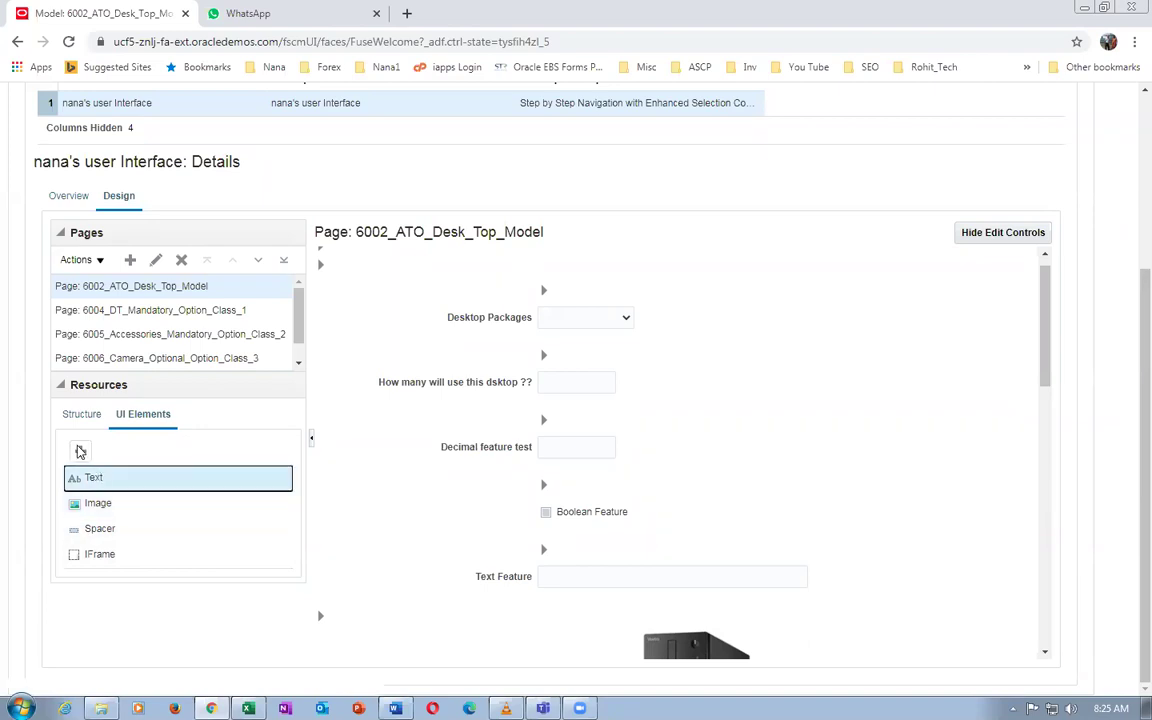
left_click(81, 452)
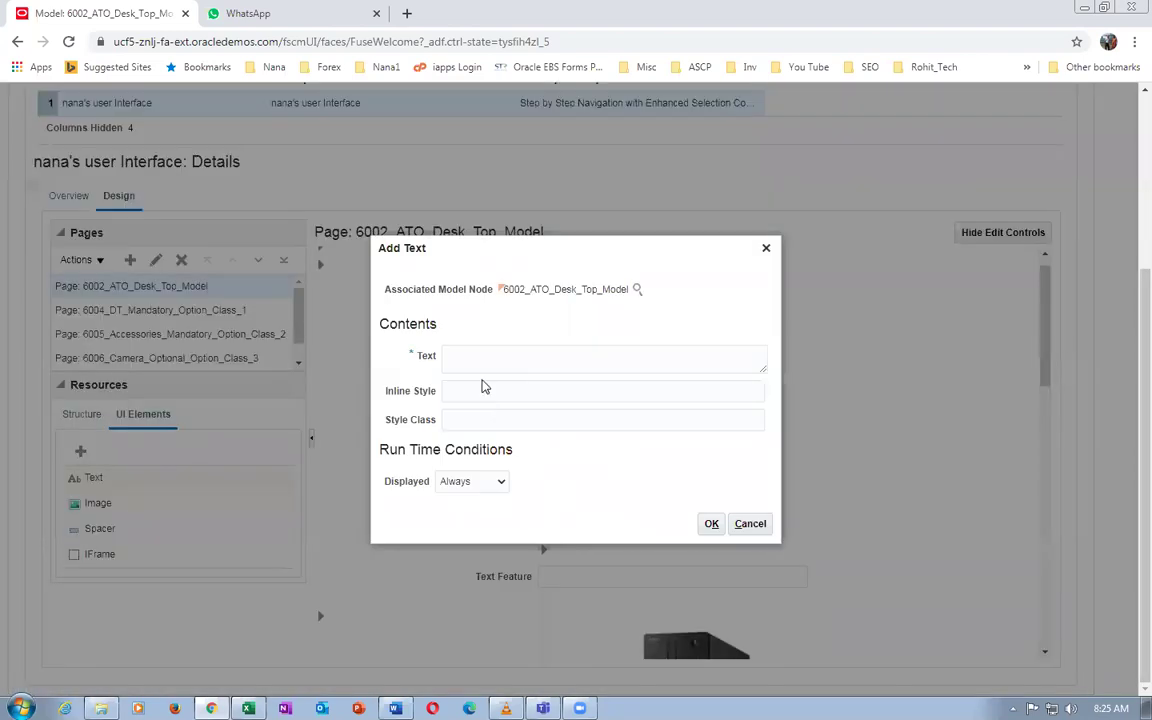
left_click(475, 352)
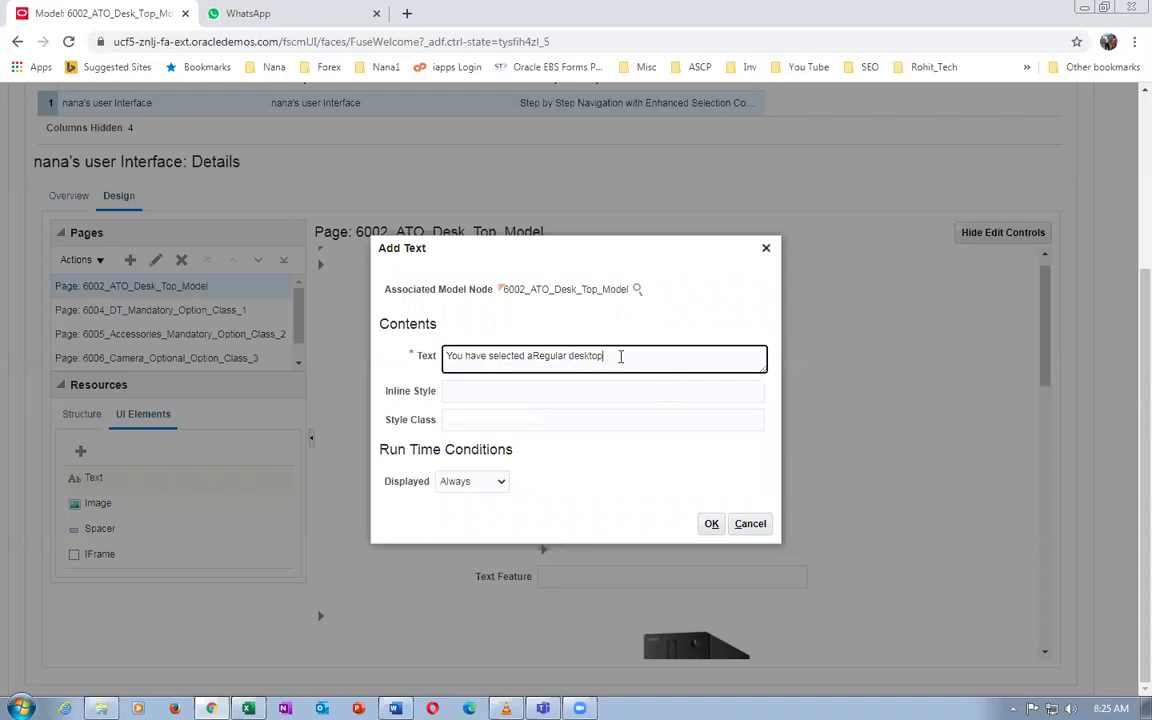
left_click_drag(620, 356, 377, 390)
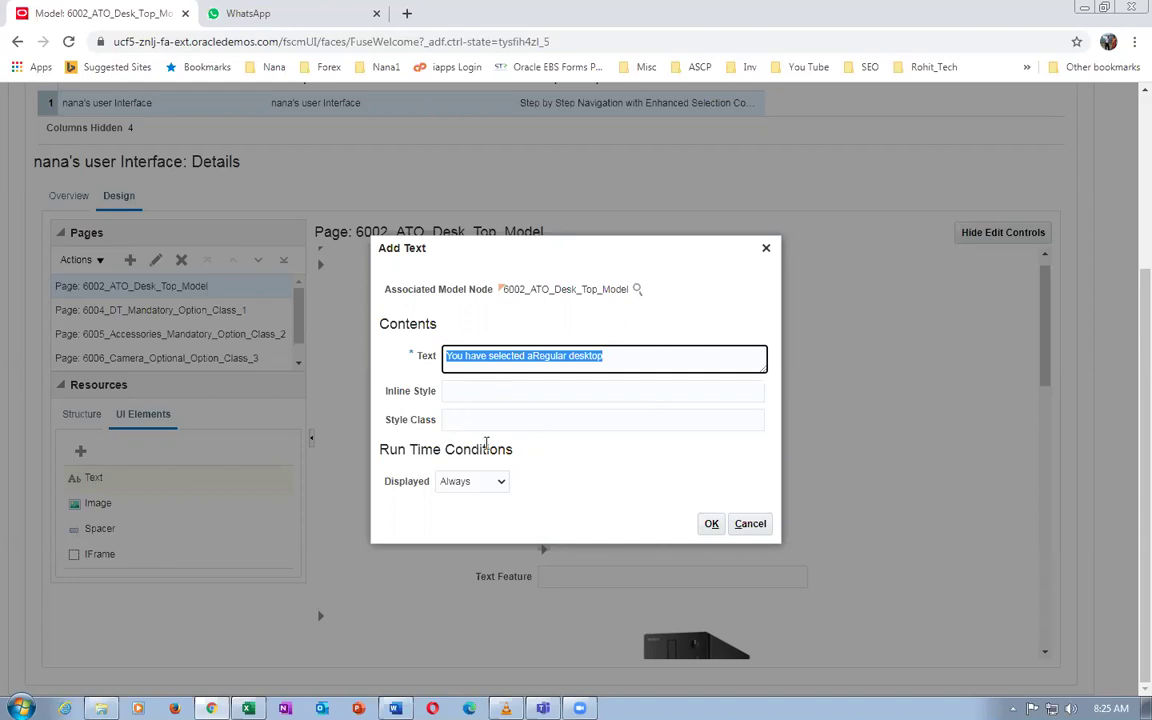
Set the text to display Conditionally, based on another model node: the Regular Desktop option under Desktop Packages
left_click(465, 483)
left_click(465, 510)
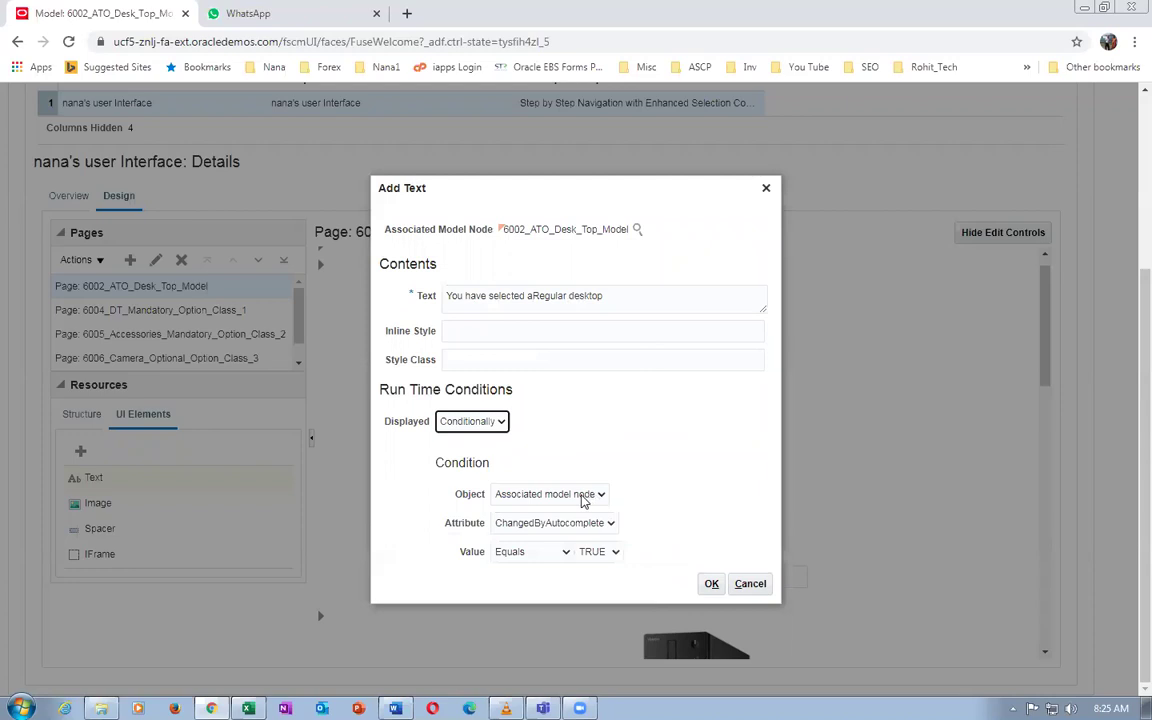
left_click(584, 500)
left_click(530, 522)
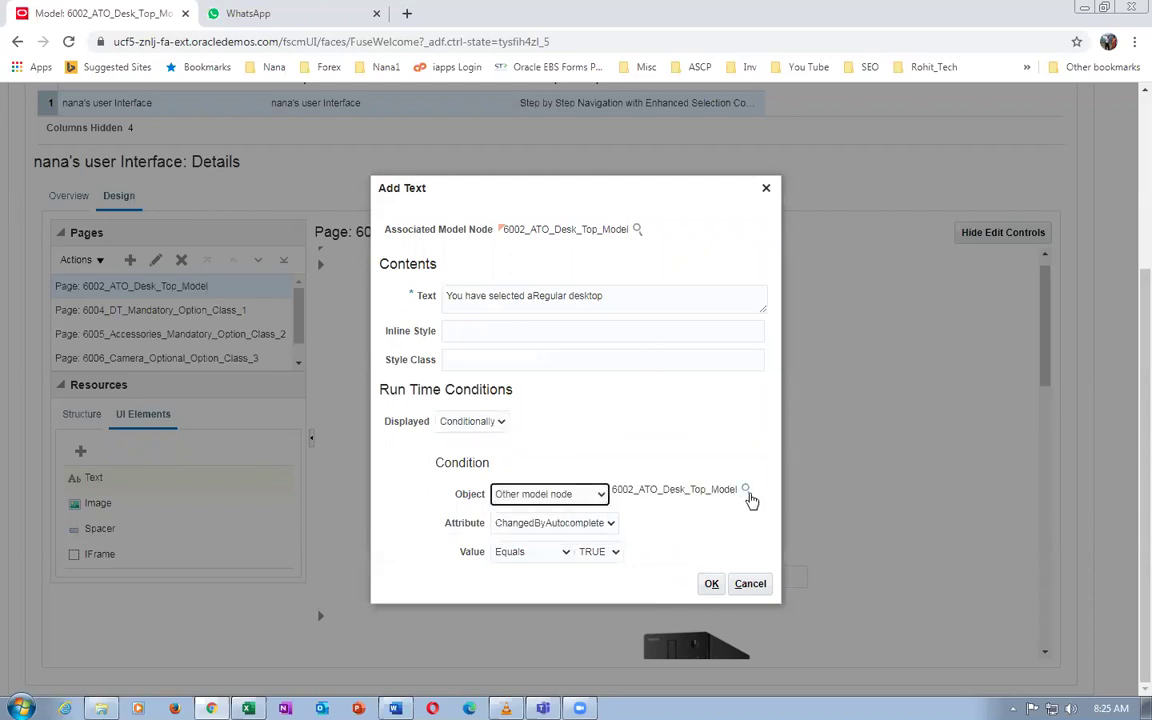
left_click(748, 491)
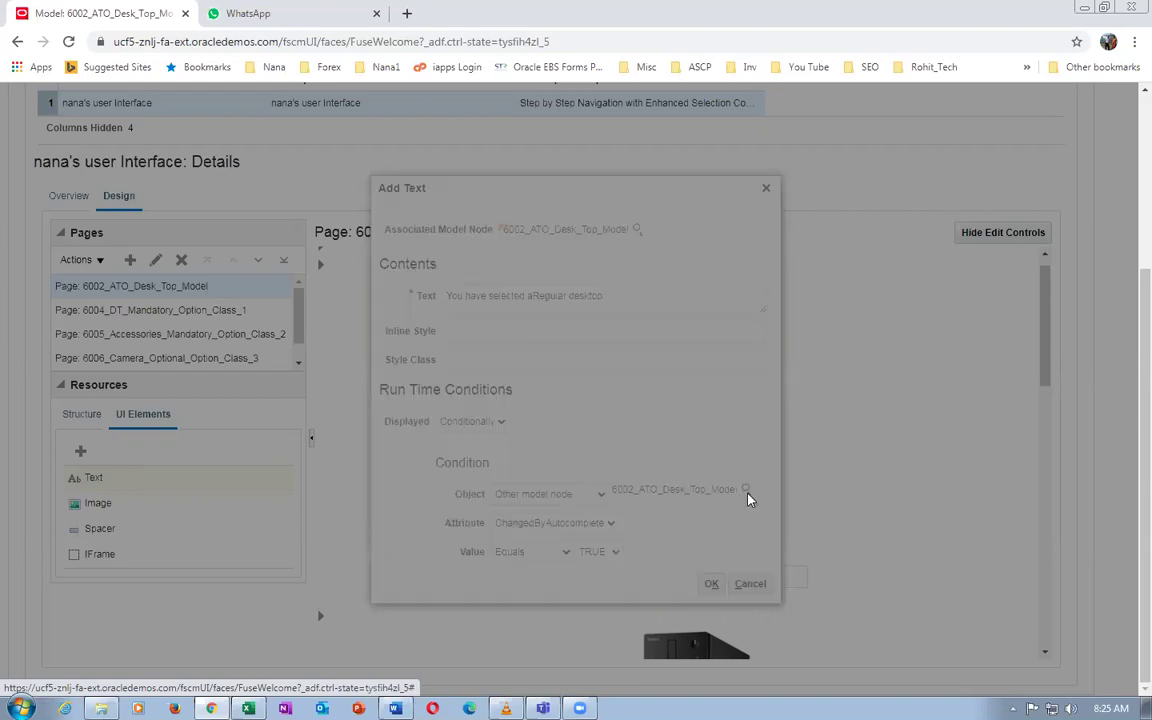
left_click(364, 379)
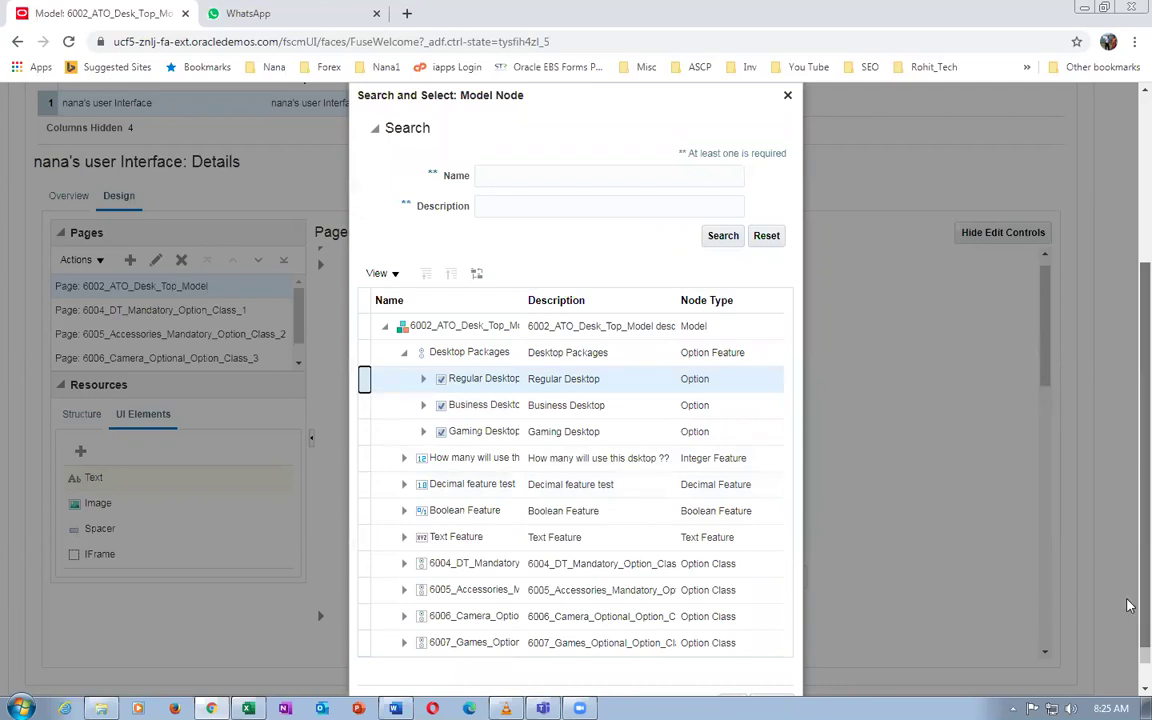
scroll(1127, 545, "down", 1)
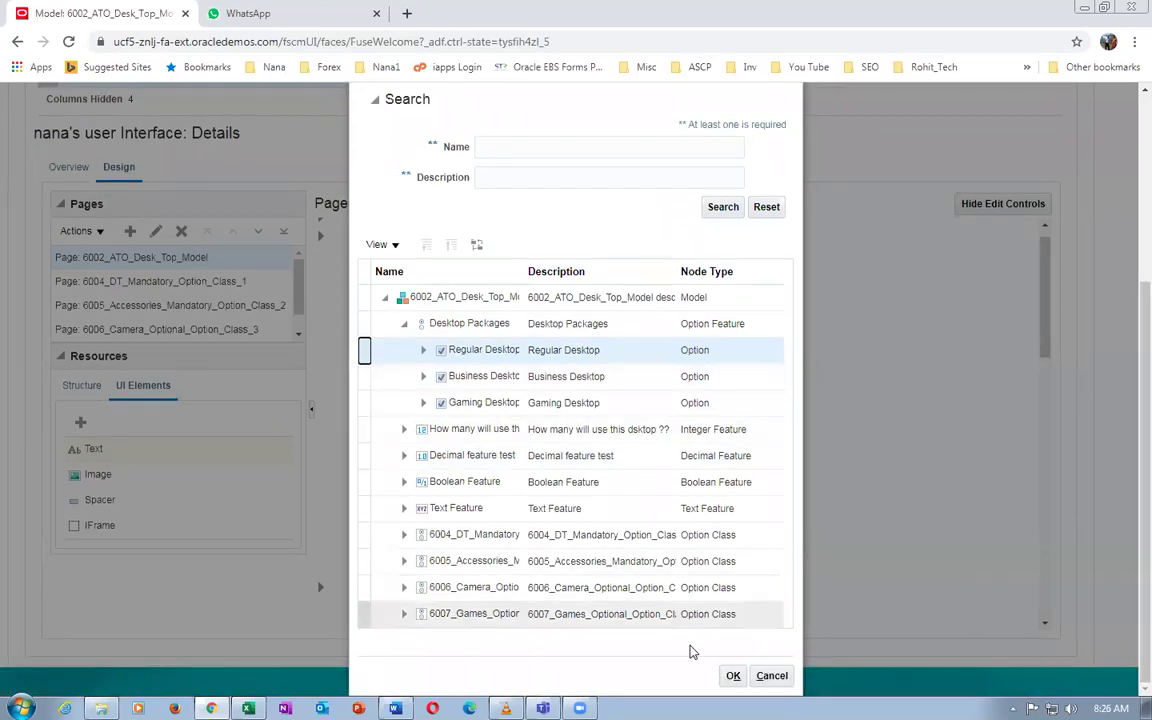
left_click(733, 675)
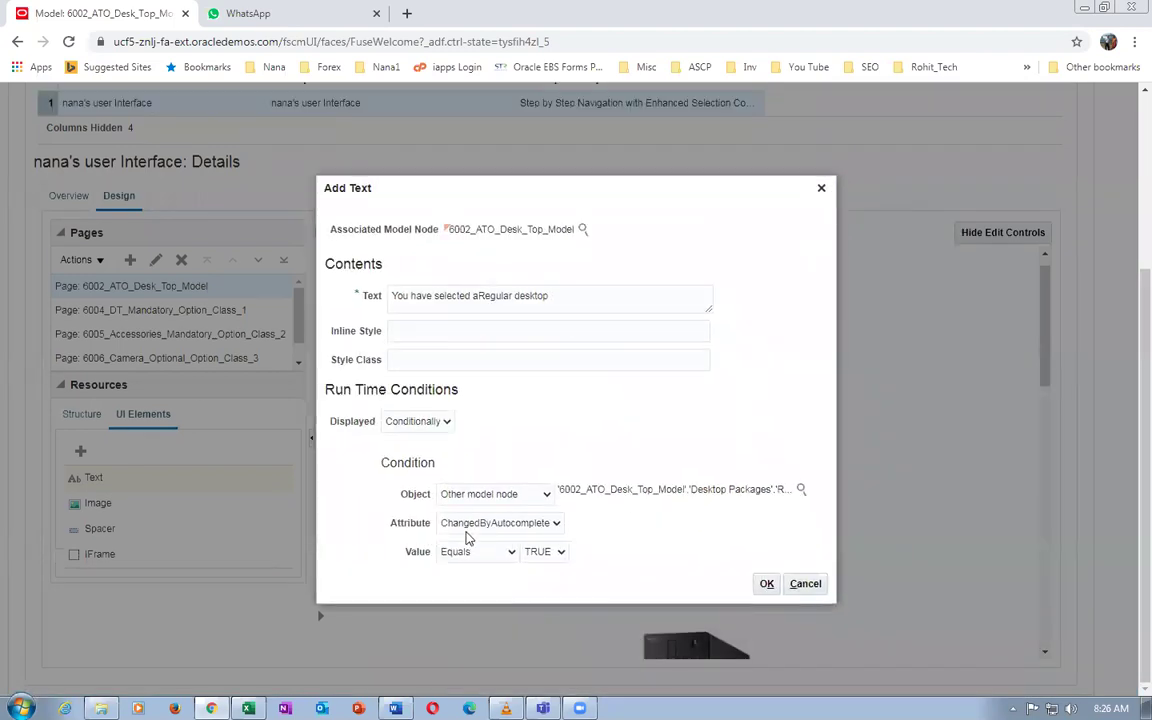
Make the text's display condition require SelectionState equals Selected, and add the text element to the page
left_click(468, 526)
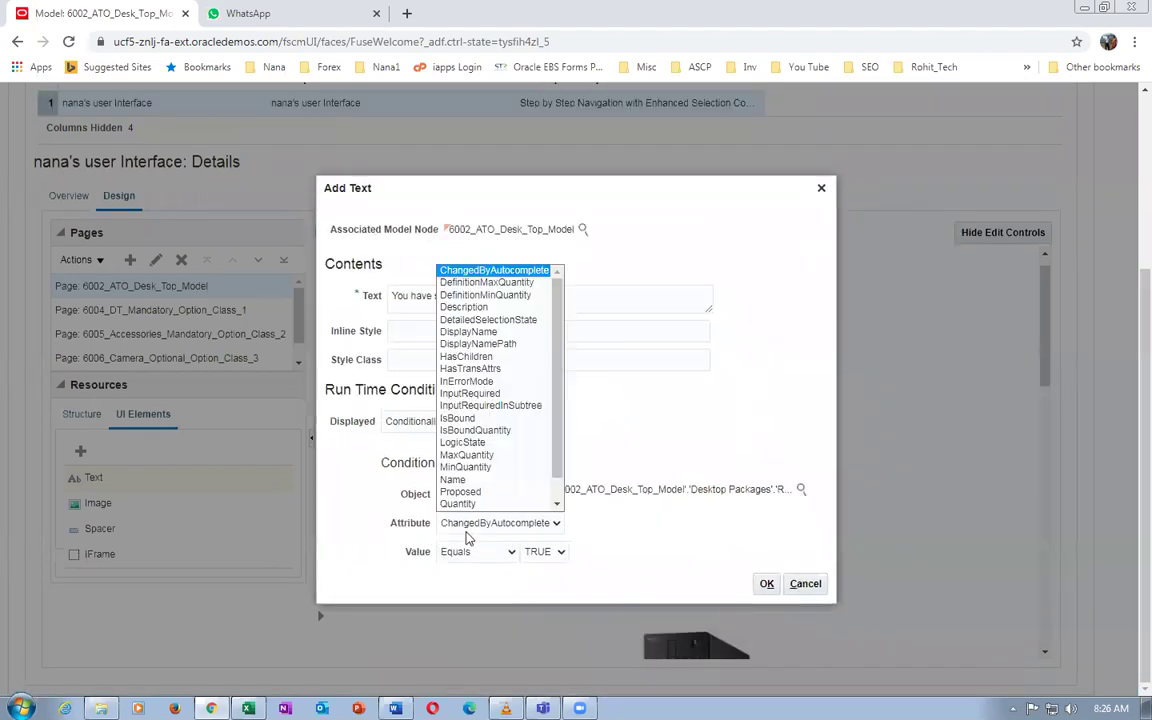
scroll(560, 497, "down", 1)
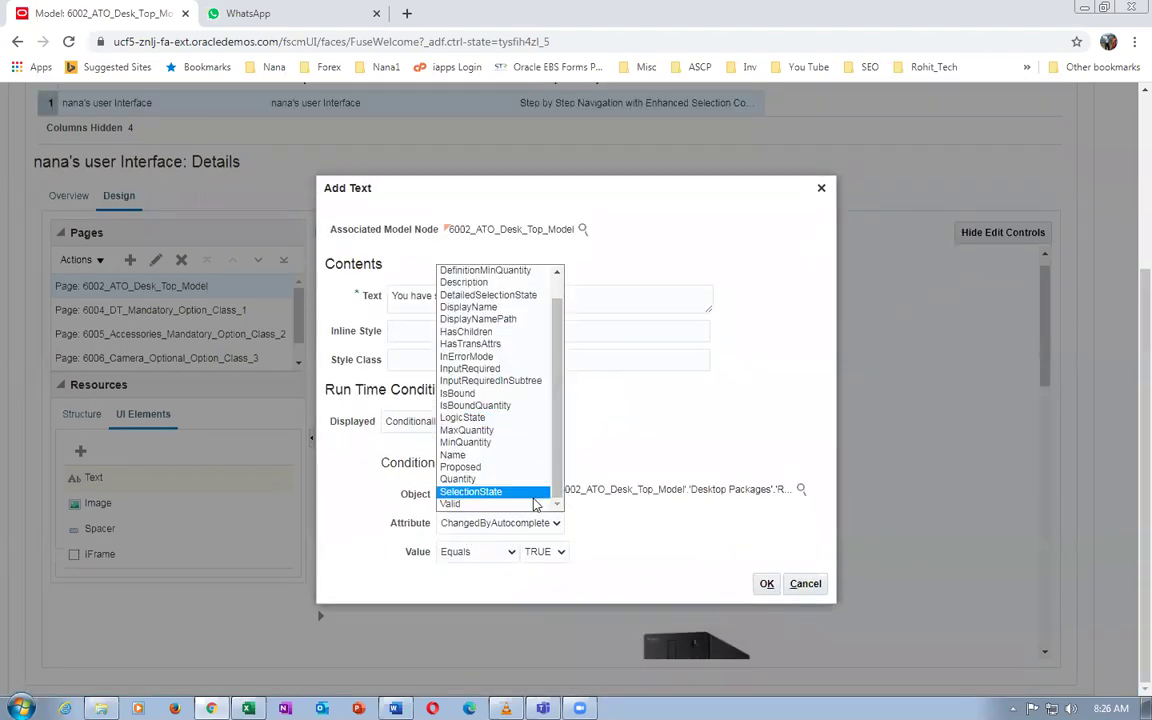
left_click(505, 492)
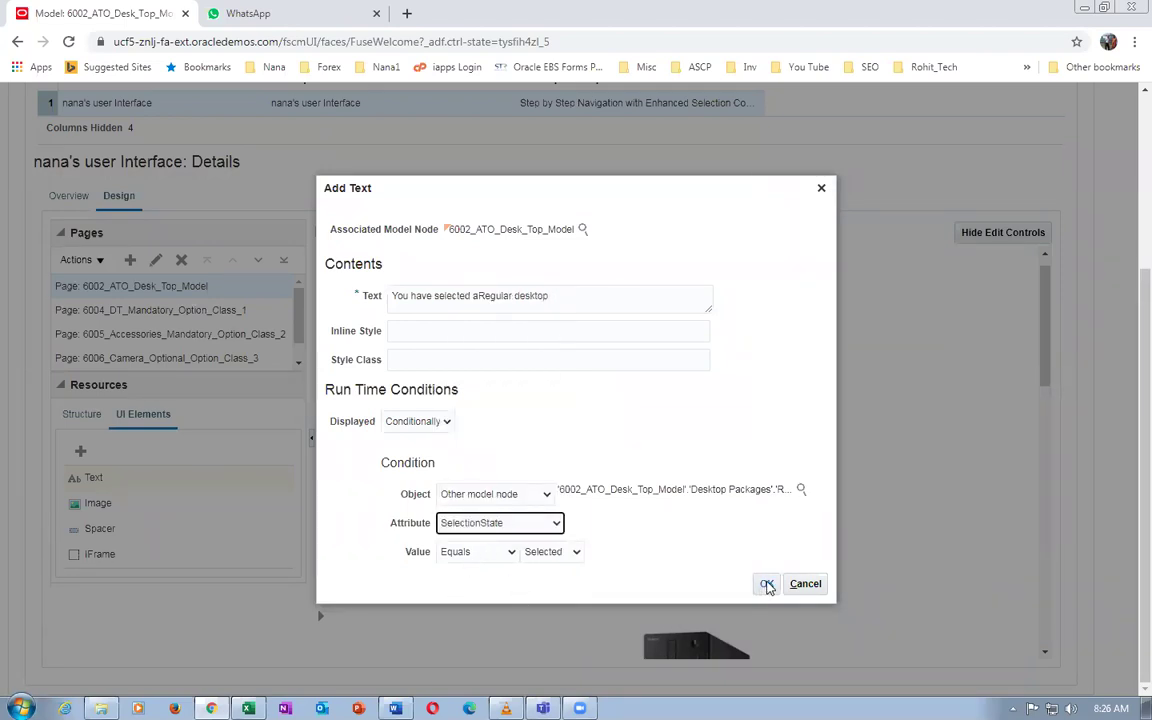
left_click(763, 584)
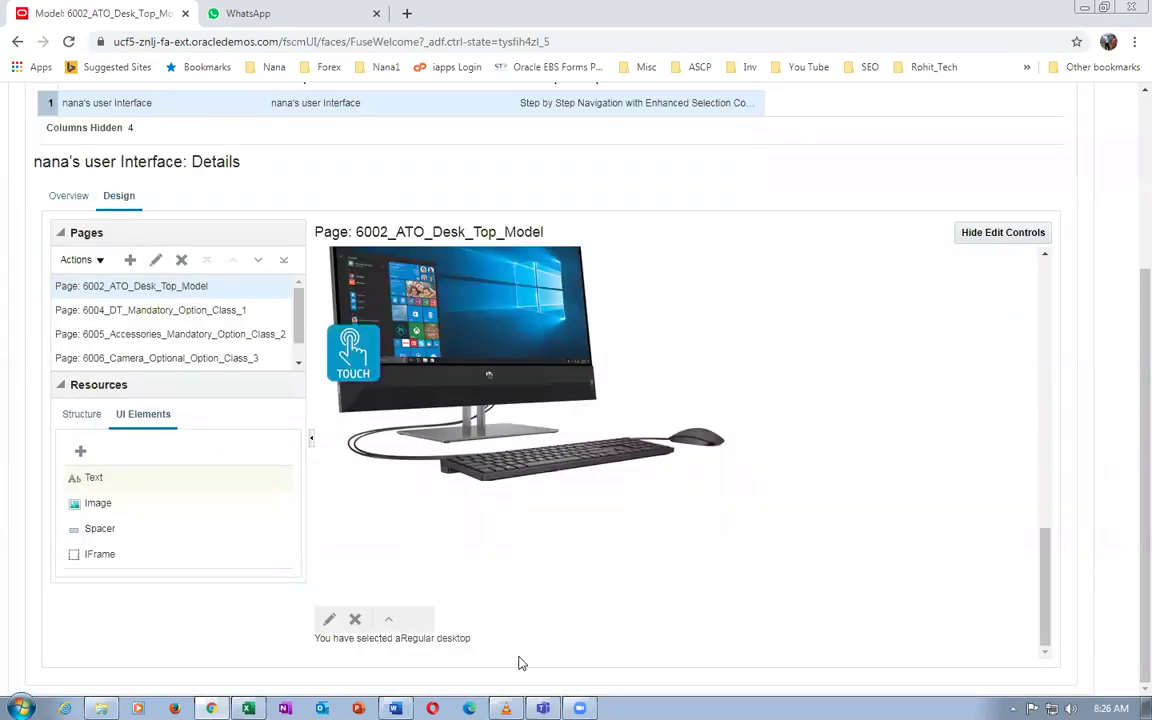
Save the configurator model and start a model test with the default test parameters
scroll(615, 612, "up", 5)
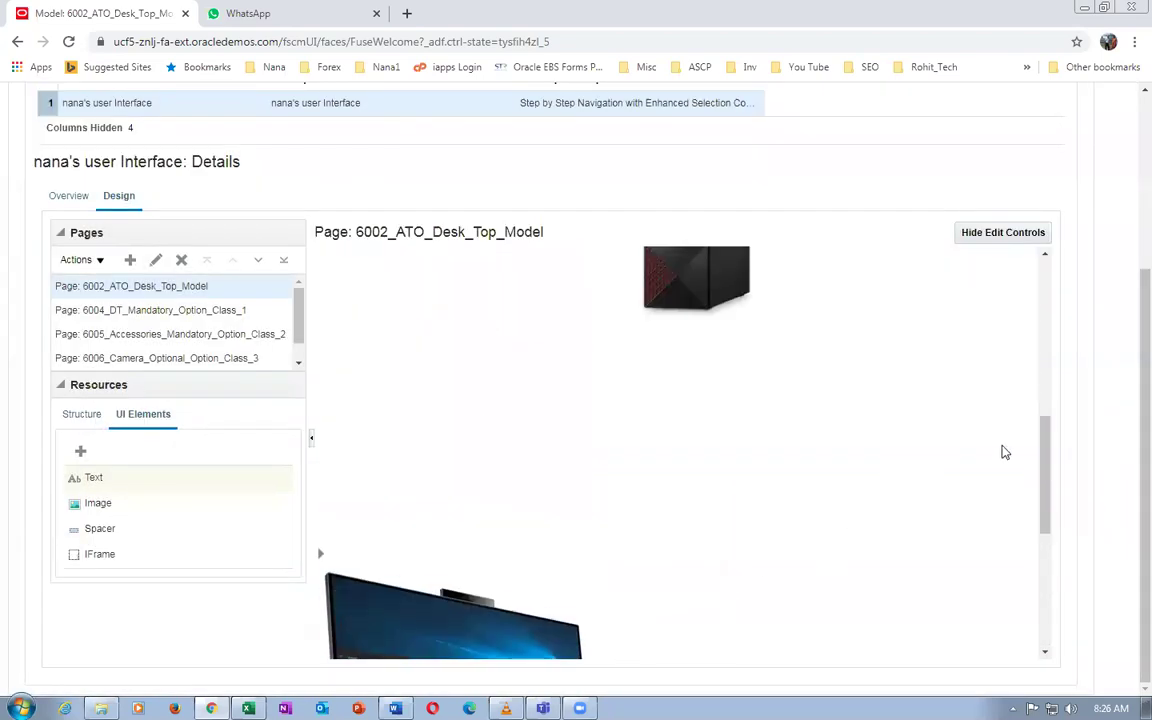
scroll(1126, 400, "up", 3)
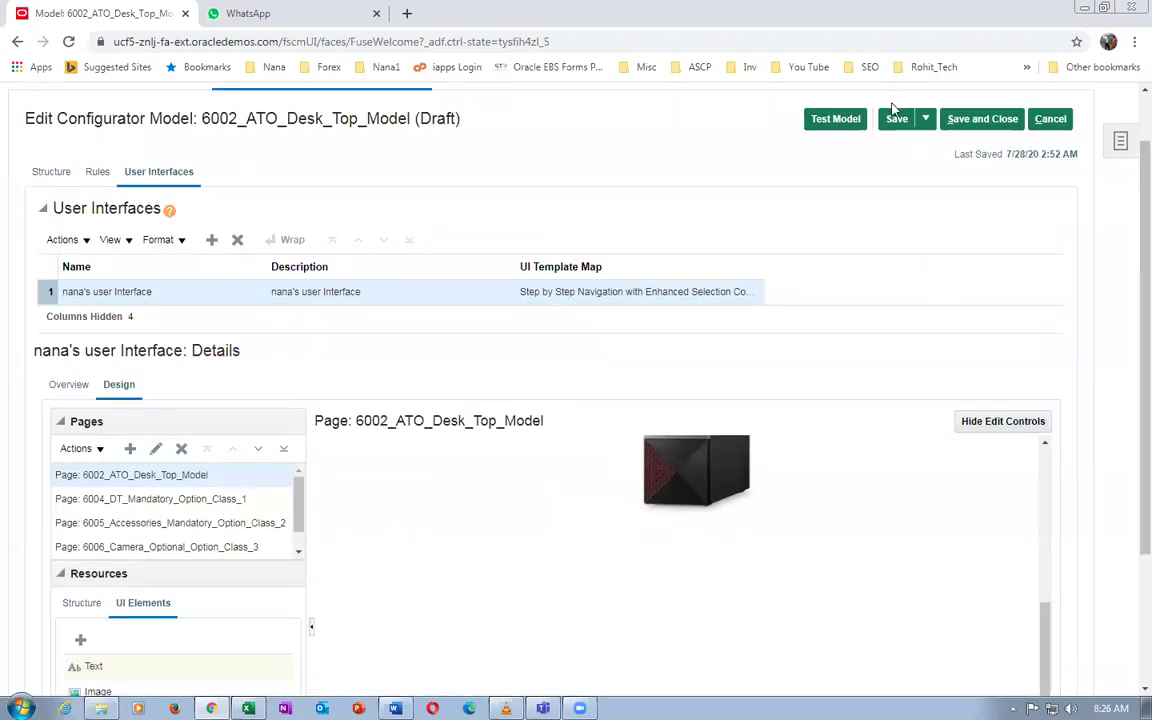
left_click(895, 117)
left_click(835, 119)
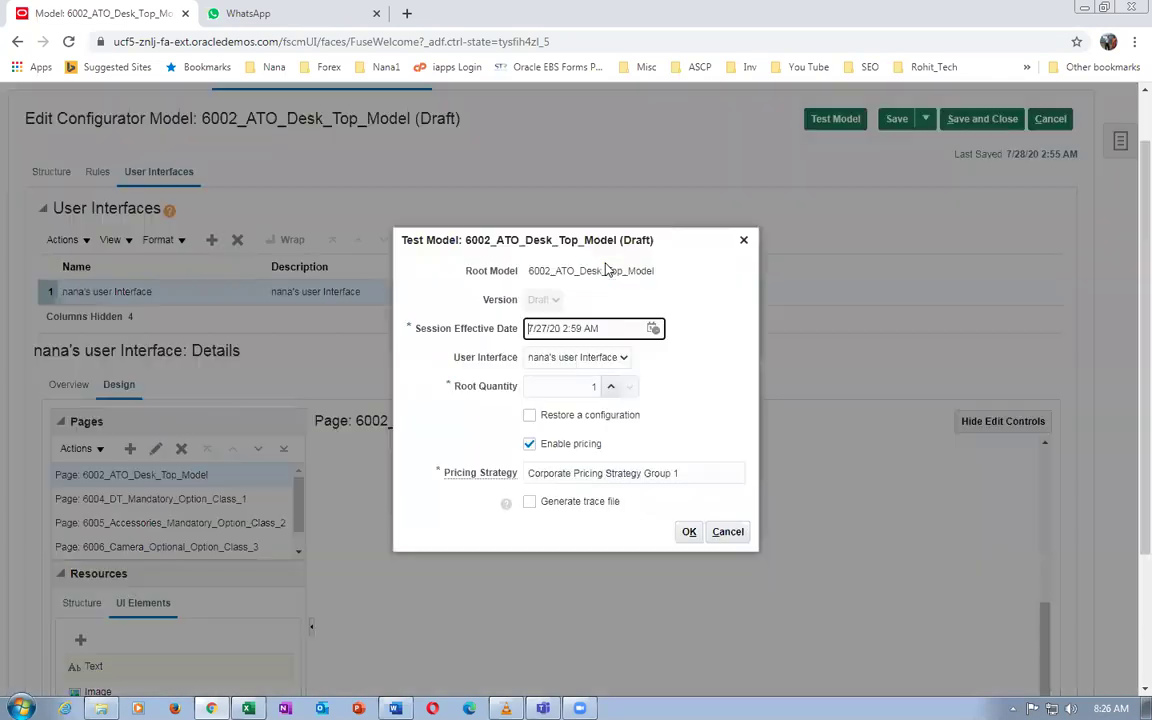
left_click(688, 531)
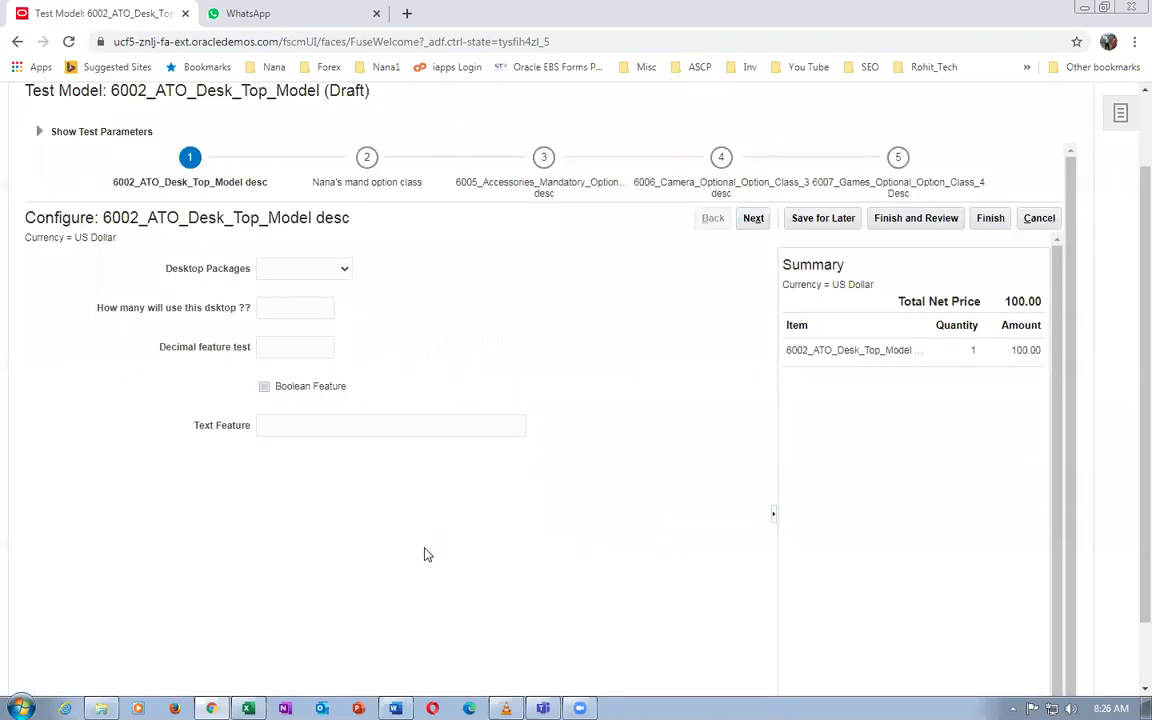
Switch Desktop Packages from Regular Desktop to Business Desktop and back to Regular Desktop, and check for the conditional text below the image
left_click(278, 260)
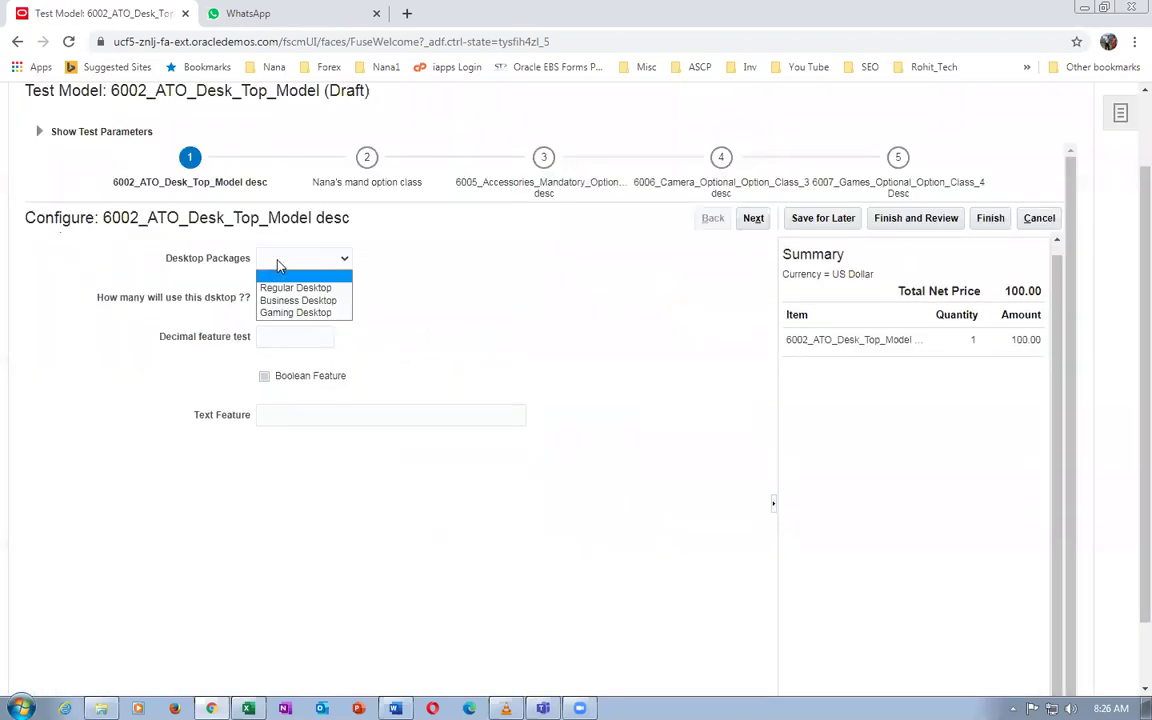
left_click(290, 285)
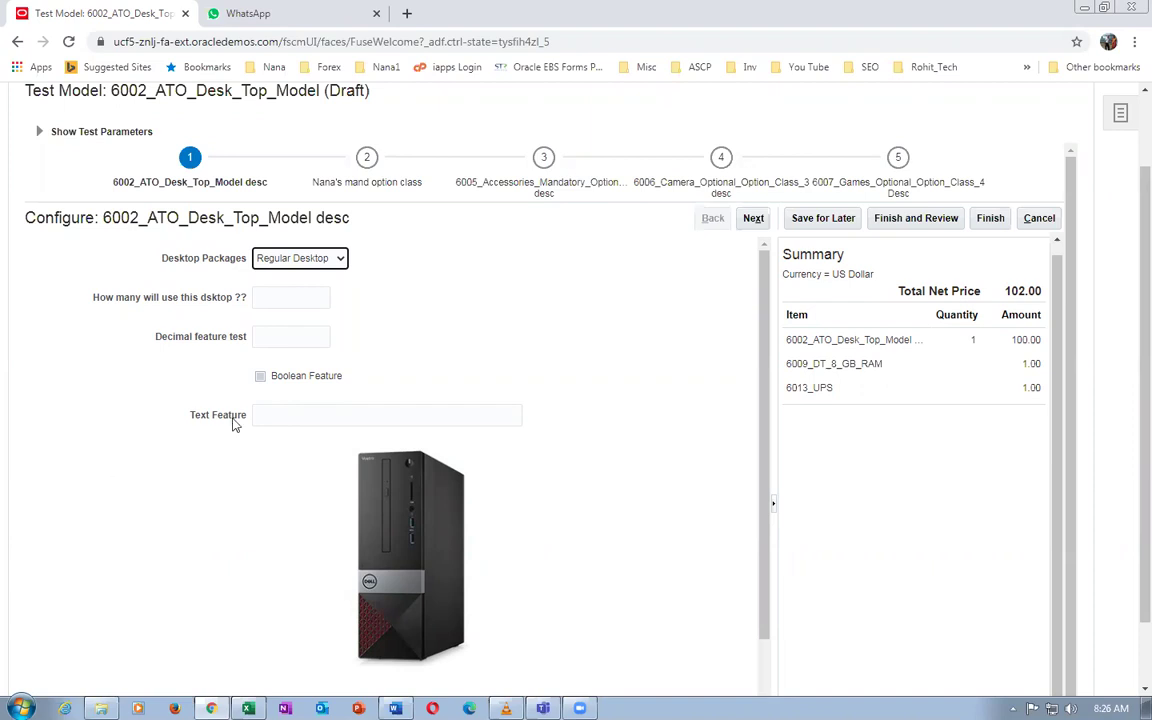
left_click(277, 262)
left_click(285, 296)
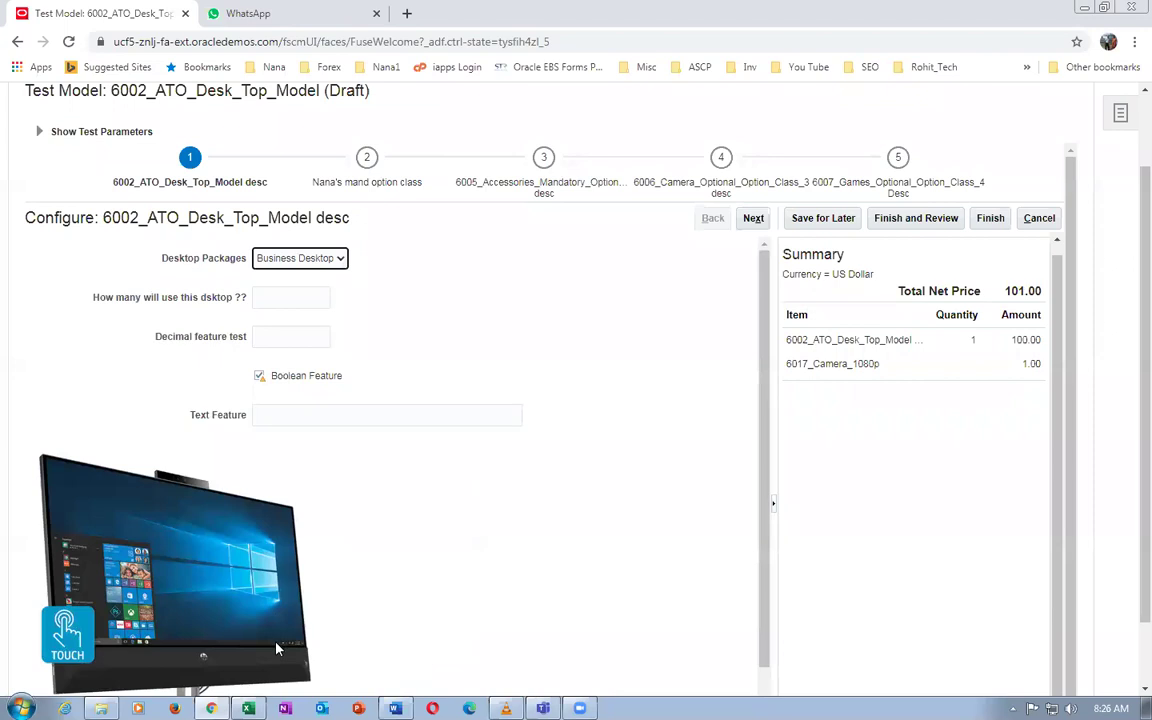
left_click(313, 259)
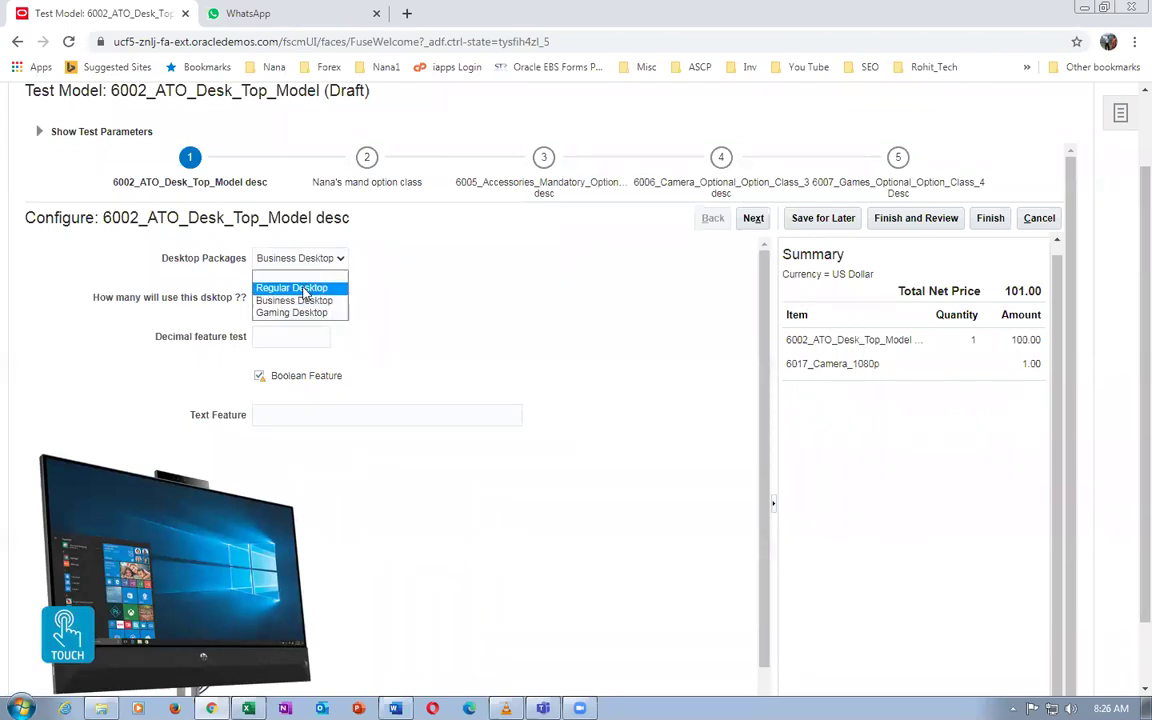
left_click(300, 281)
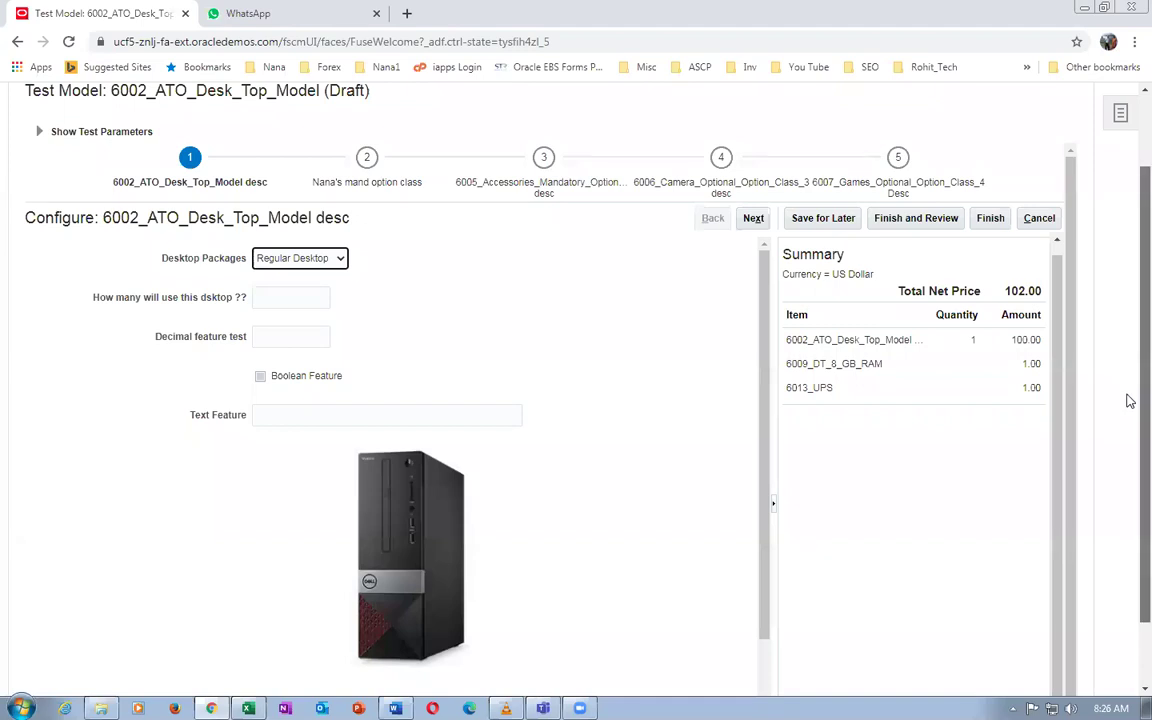
scroll(1126, 398, "down", 1)
left_click_drag(764, 500, 206, 663)
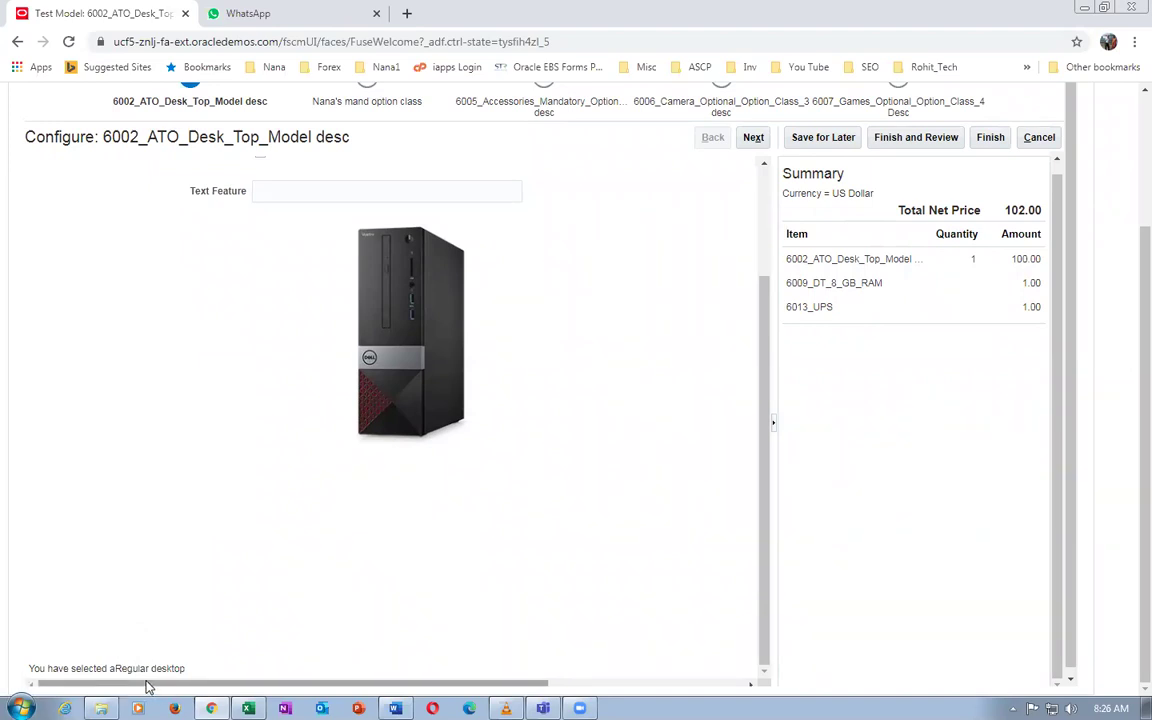
Set Desktop Packages to Business Desktop, check the area below its image for the conditional text, and cancel the test without saving
scroll(224, 296, "up", 2)
left_click(270, 176)
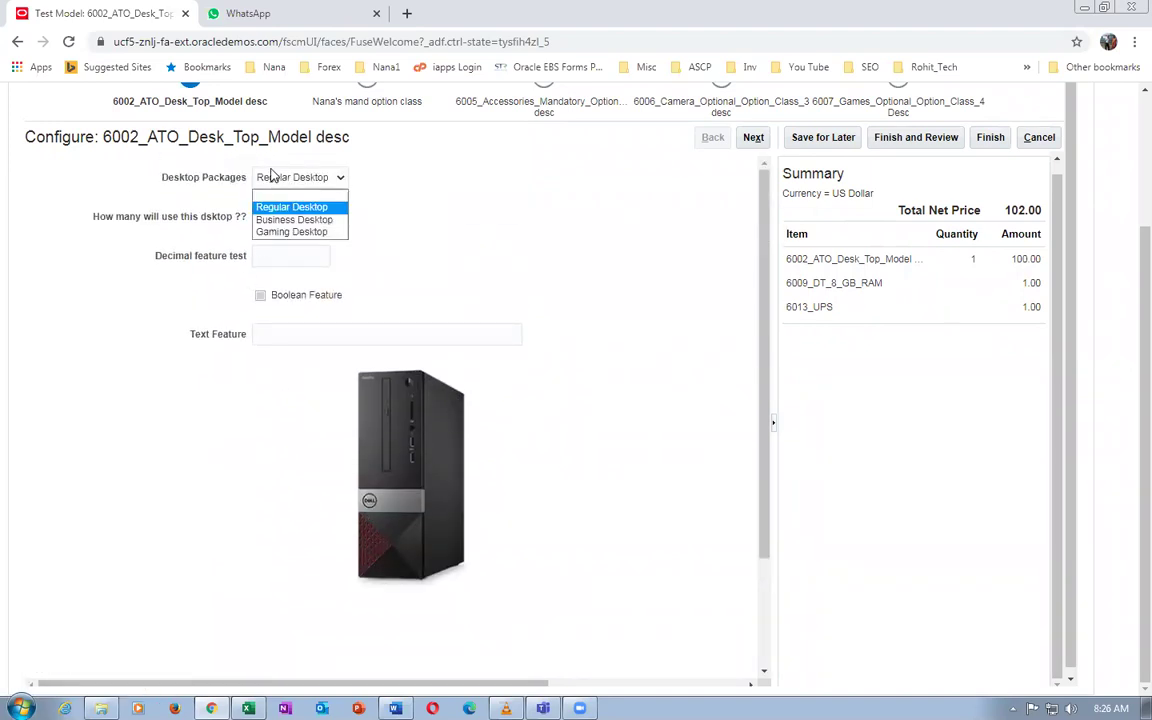
left_click(288, 219)
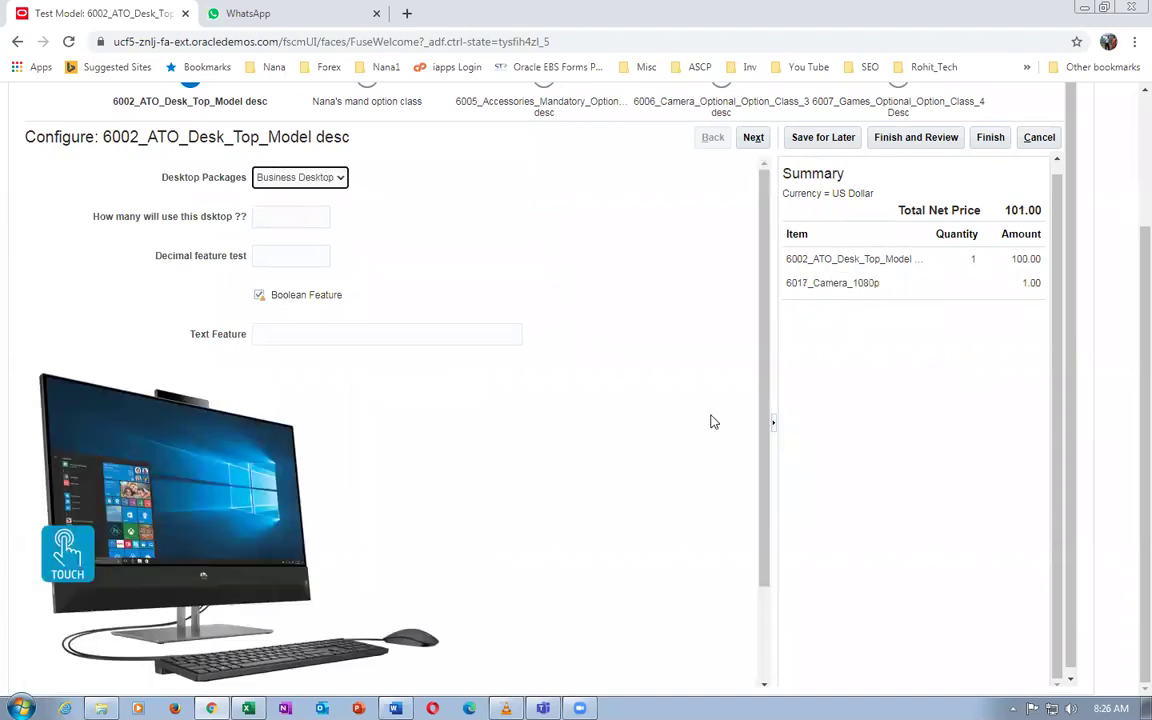
left_click_drag(760, 380, 728, 522)
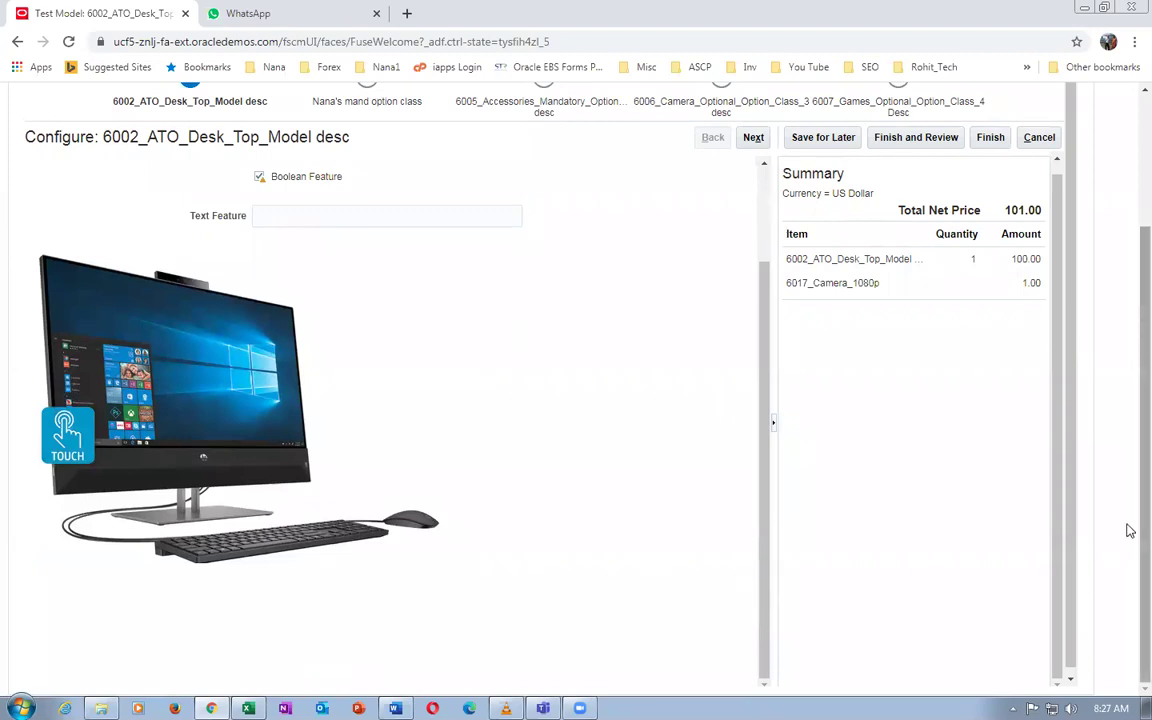
left_click_drag(1129, 531, 1129, 443)
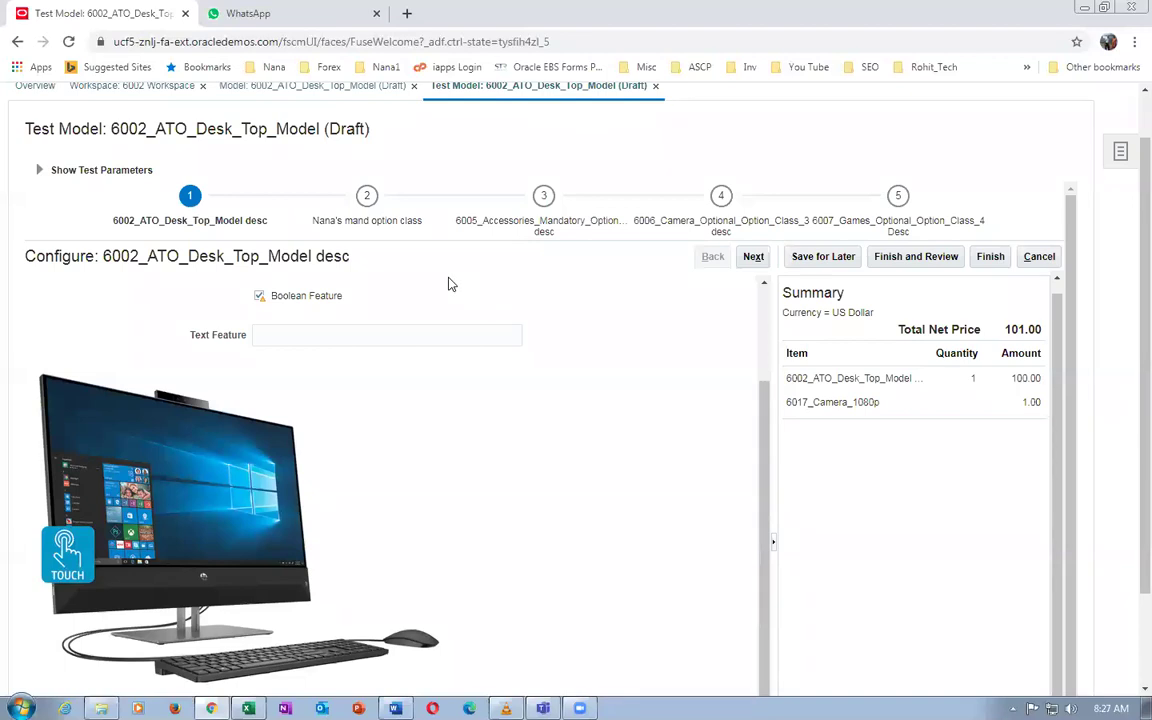
left_click(1039, 256)
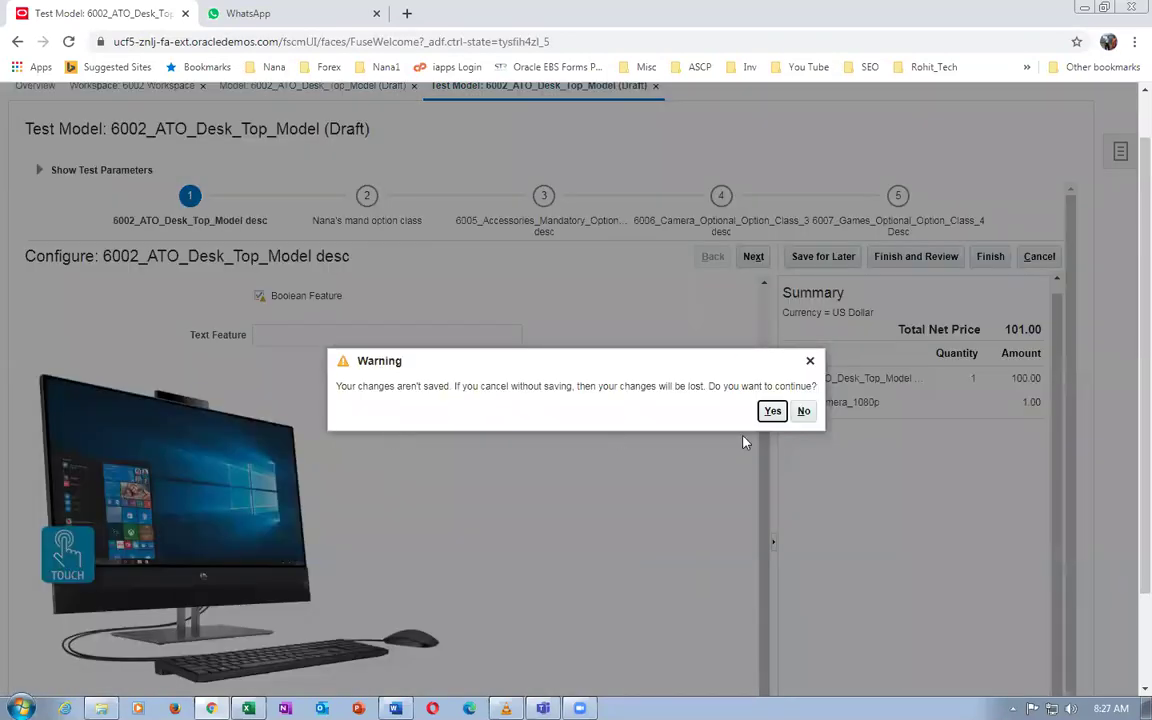
left_click(772, 411)
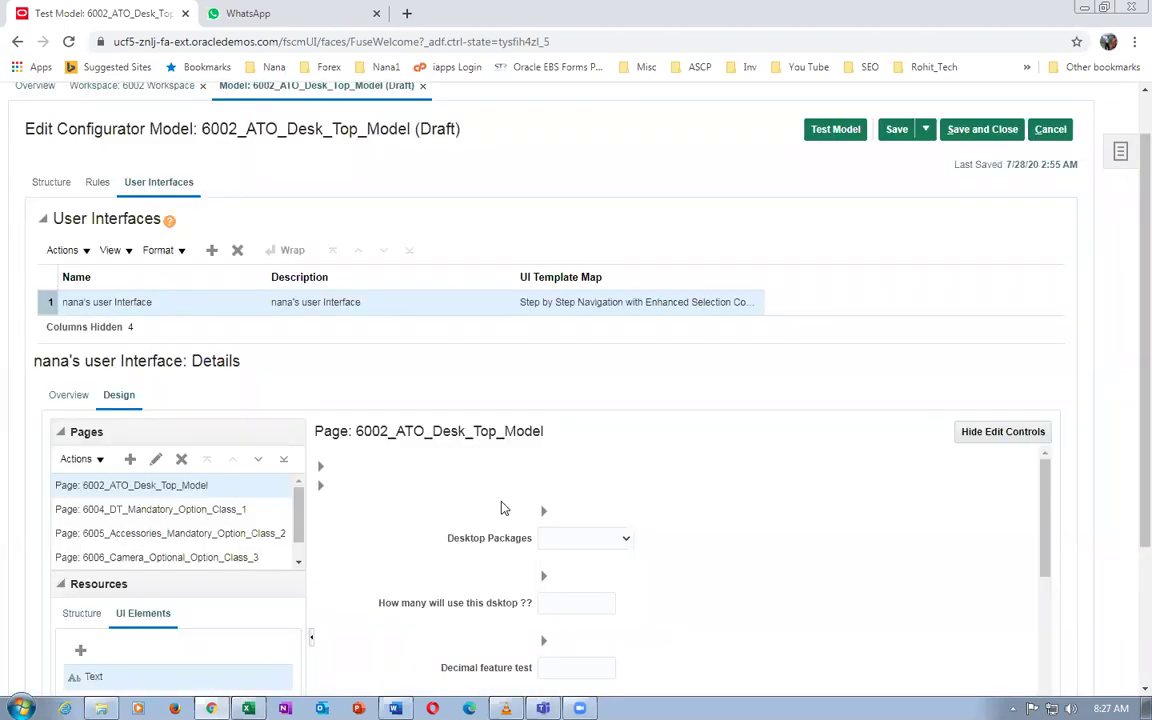
Open the "You have selected aRegular desktop" text element on Page: 6002_ATO_Desk_Top_Model for editing
scroll(225, 545, "down", 2)
left_click(176, 480)
mouse_move(1045, 340)
left_mouse_down()
mouse_move(1119, 628)
mouse_move(1113, 663)
left_mouse_up()
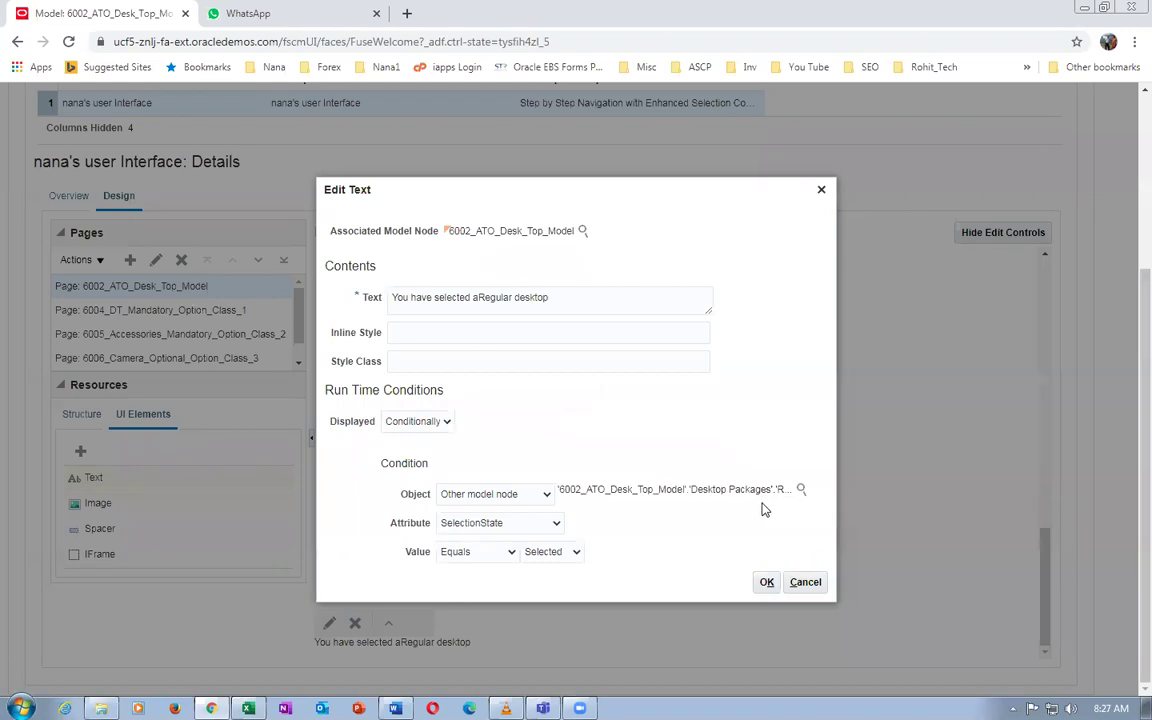
Review the Inline Style and Style Class fields of the "You have selected aRegular desktop" text, and close its settings unchanged
left_click(800, 582)
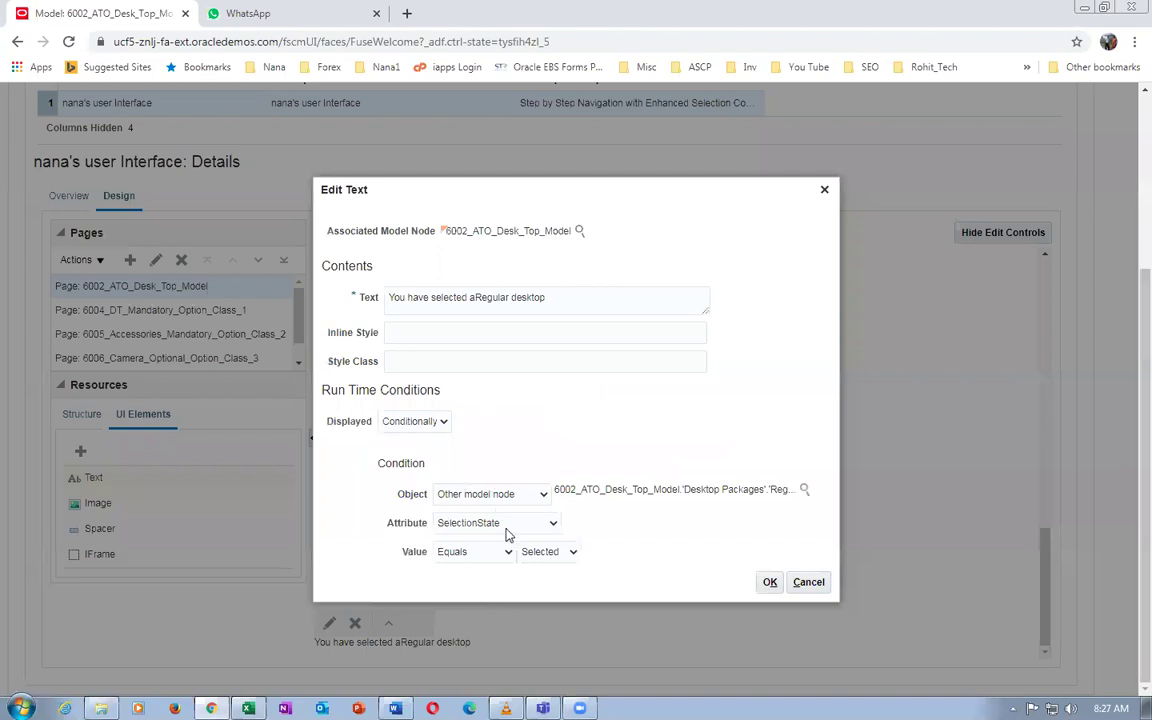
left_click(396, 332)
left_click(404, 361)
left_click(401, 332)
left_click(400, 358)
left_click(405, 336)
left_click(405, 360)
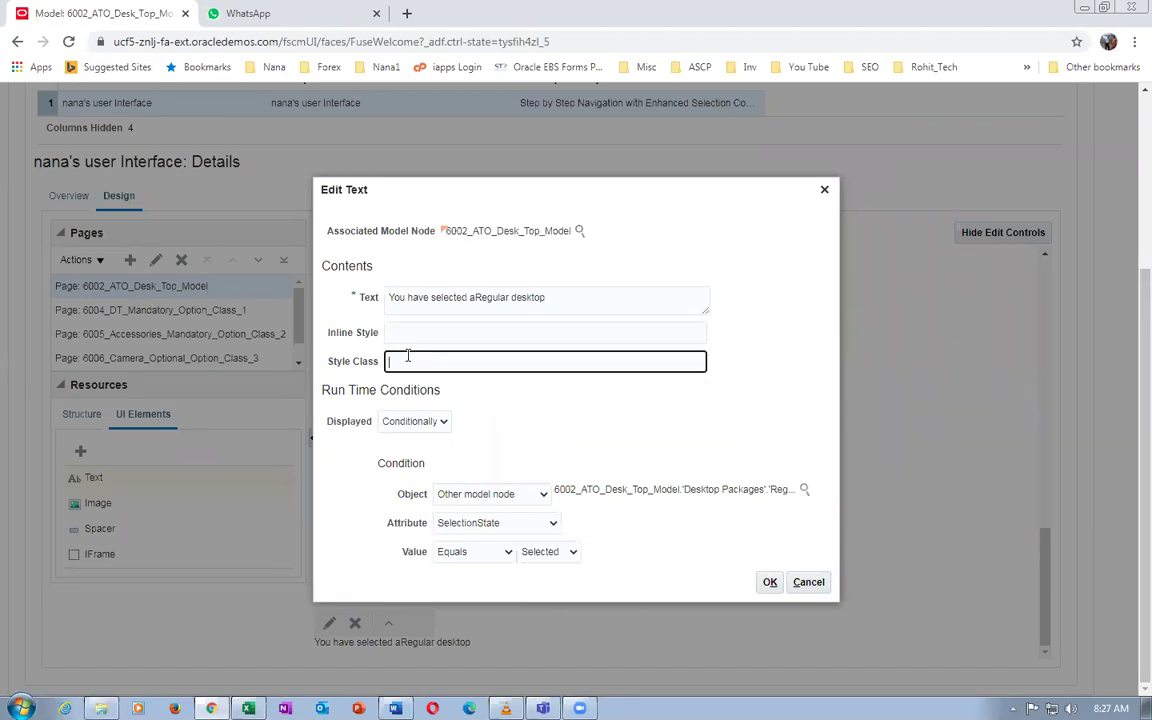
left_click(808, 582)
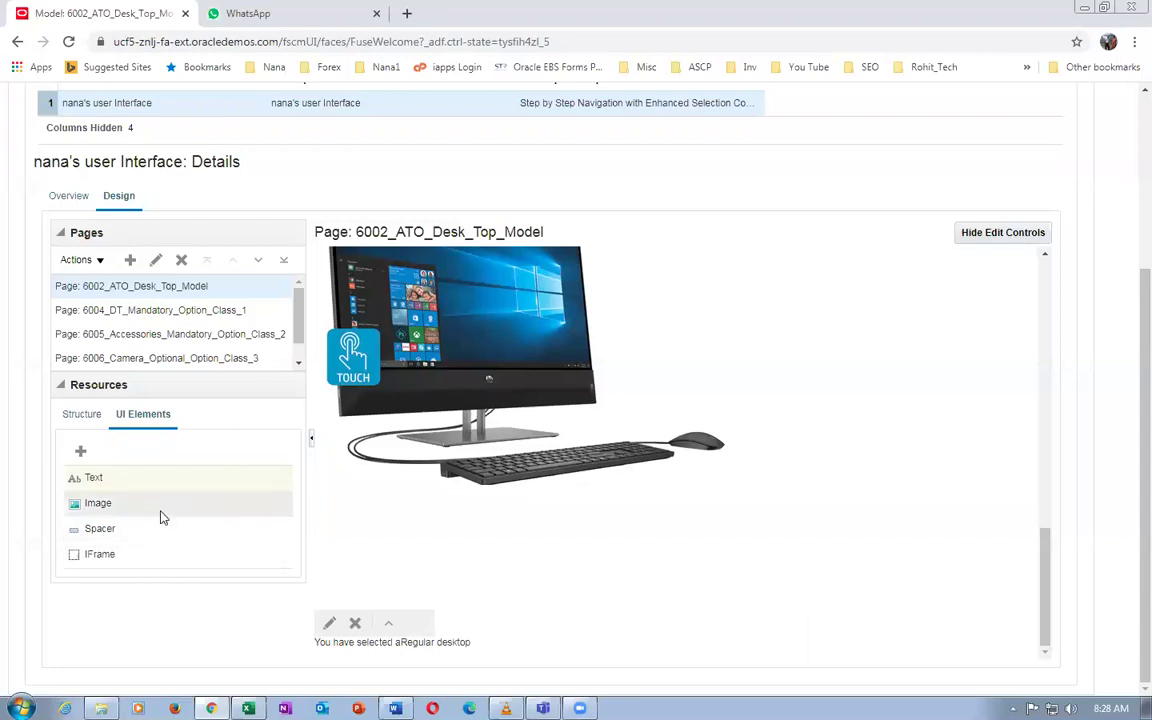
Move the "You have selected aRegular desktop" text up one position on the 6002_ATO_Desk_Top_Model page, and select the business desktop image
key("alt+Tab")
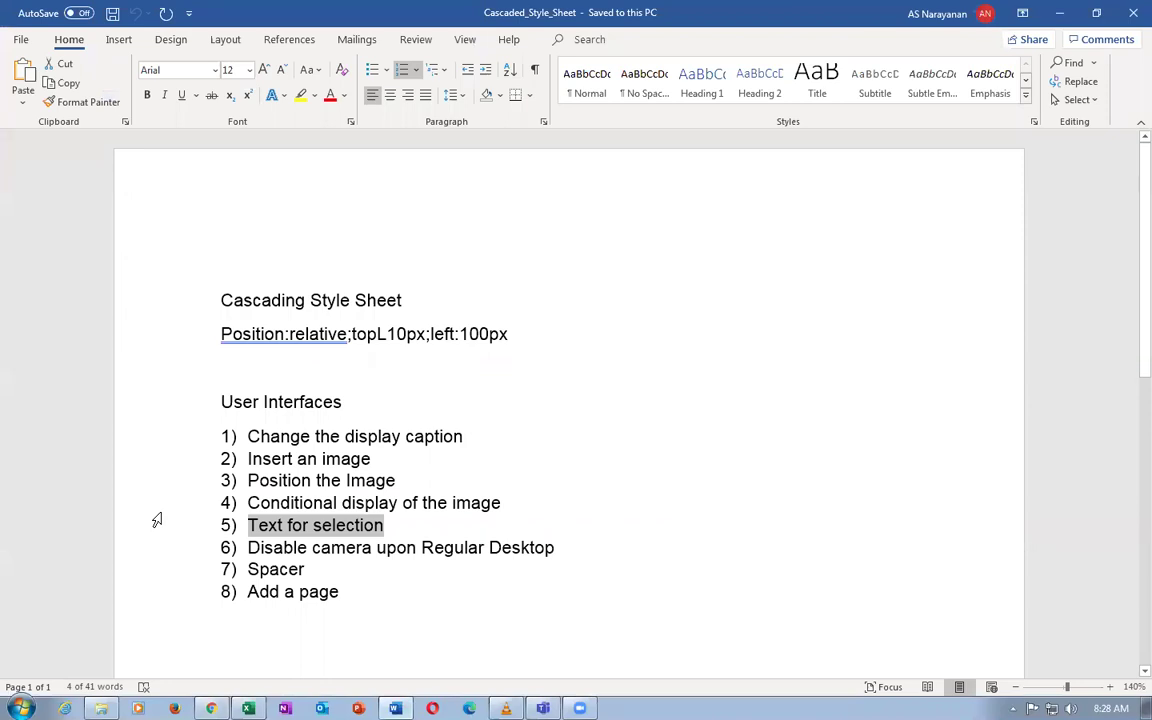
key("alt+Tab")
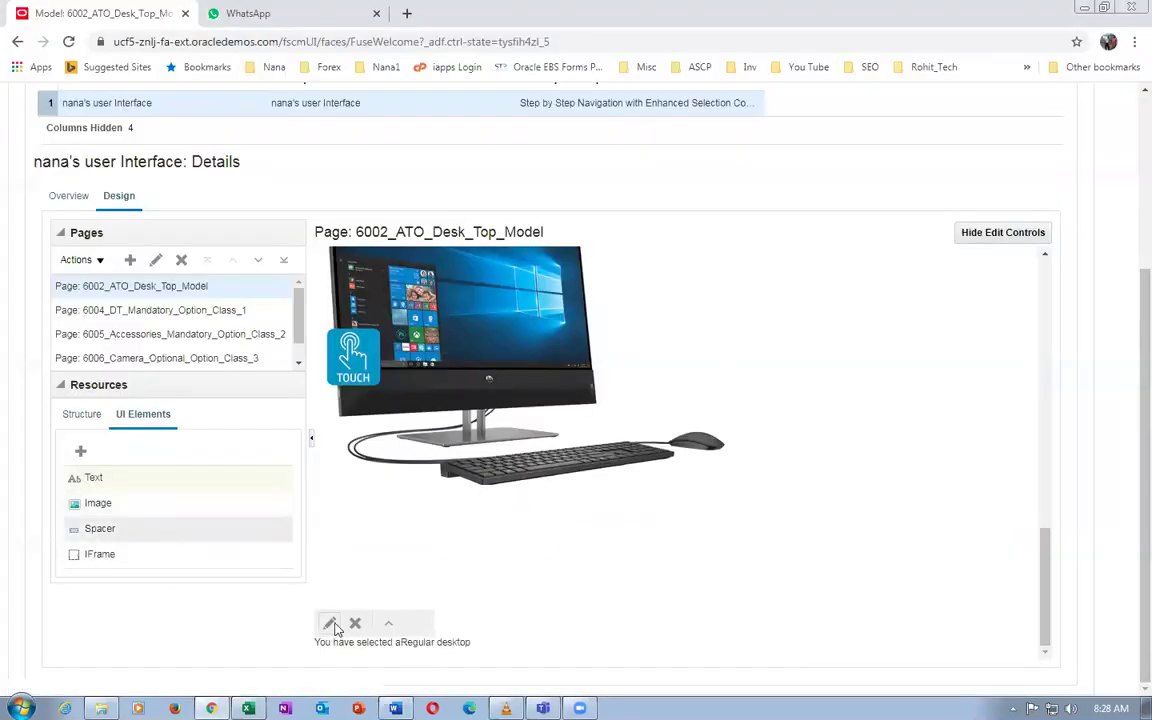
left_click(389, 623)
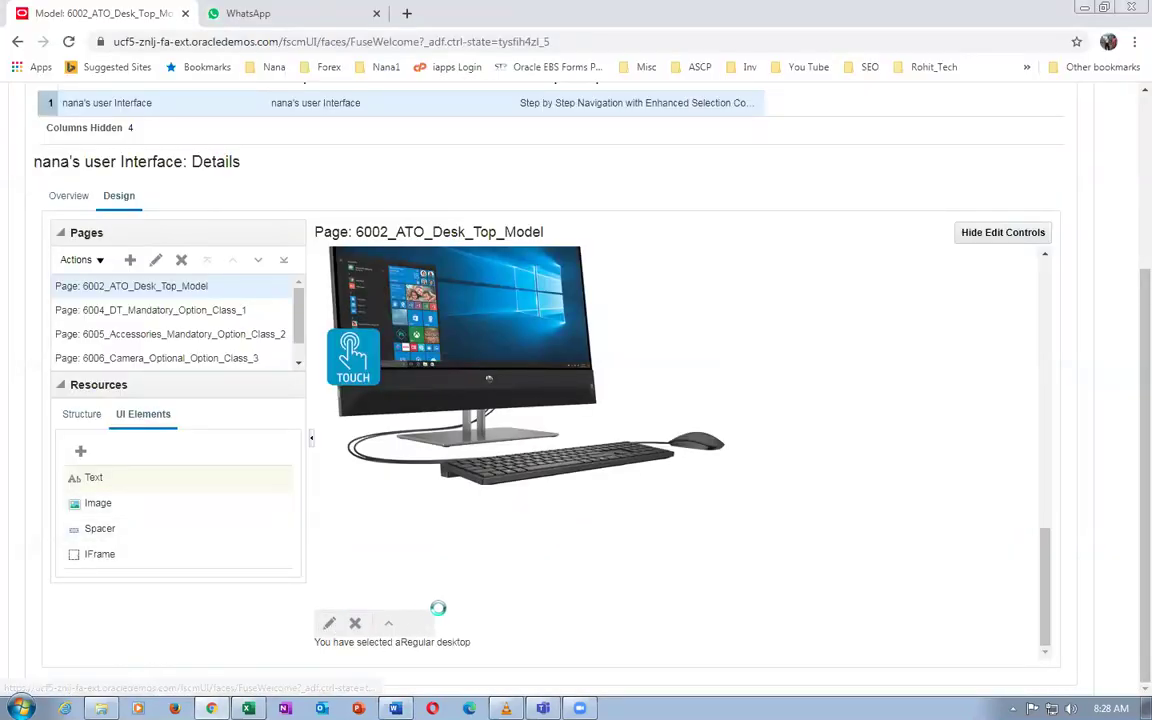
left_click(659, 411)
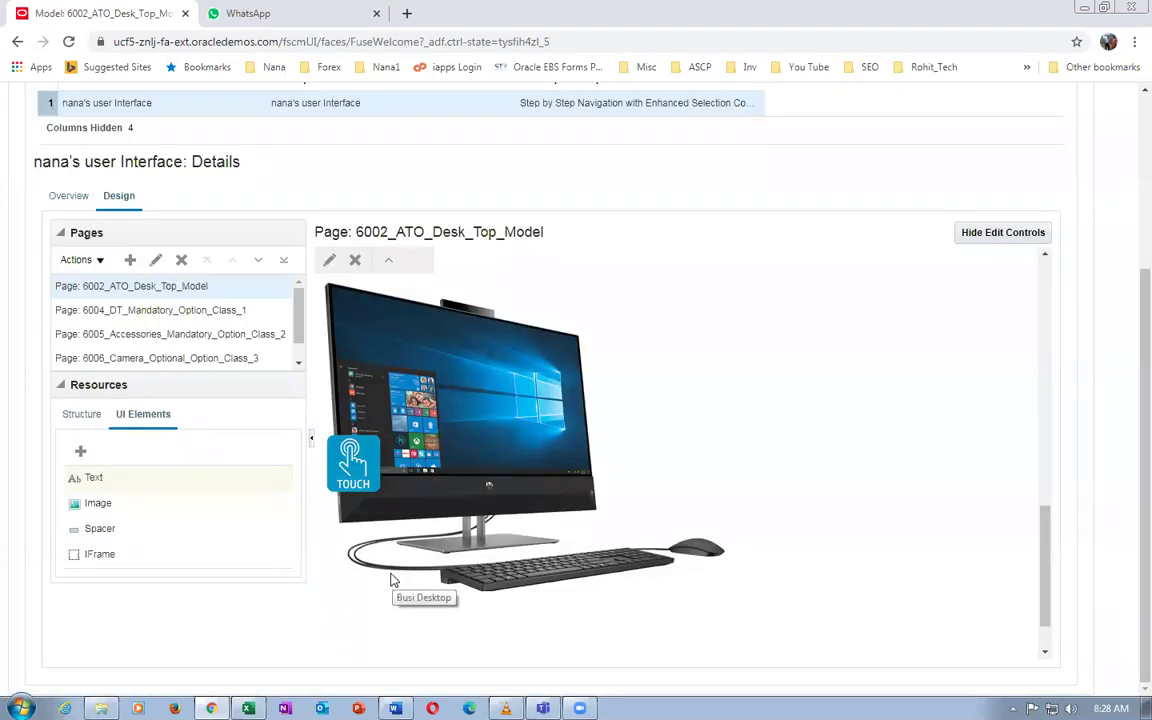
Switch to the Cascaded_Style_Sheet document in Word and review the numbered topics under User Interfaces
key("alt+Tab")
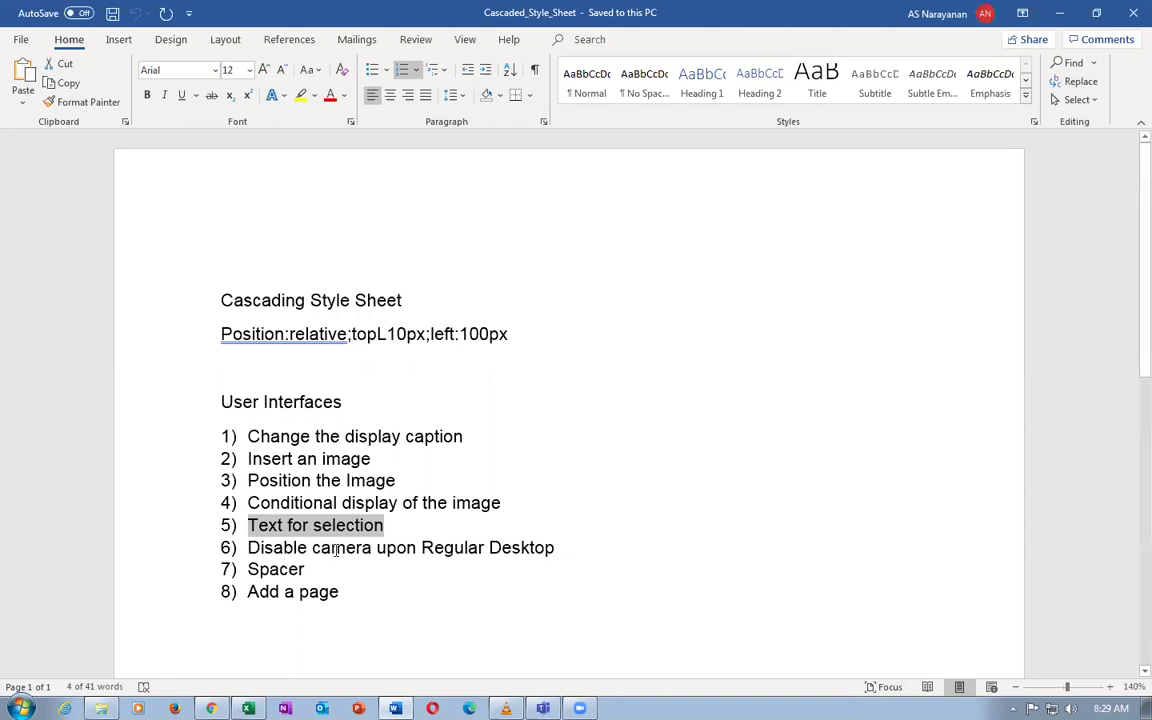
left_click_drag(256, 547, 511, 551)
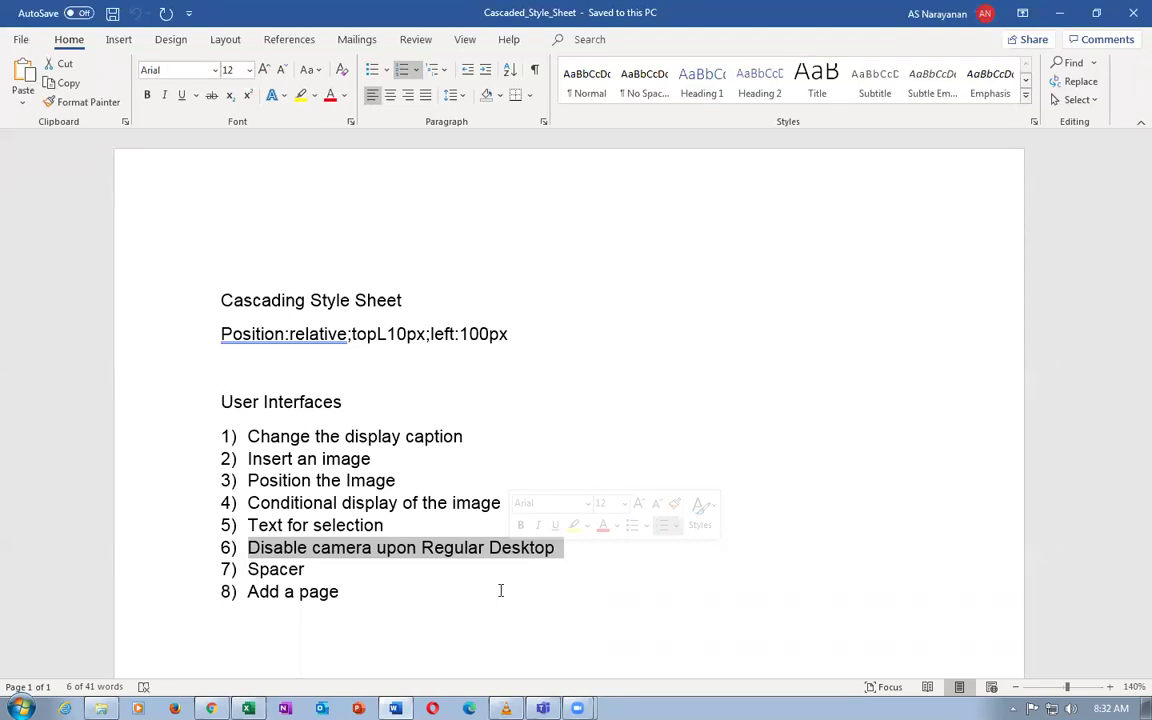
left_click(566, 436)
left_click(395, 462)
left_click(460, 481)
left_click(515, 501)
left_click(566, 548)
left_click(329, 571)
left_click(388, 597)
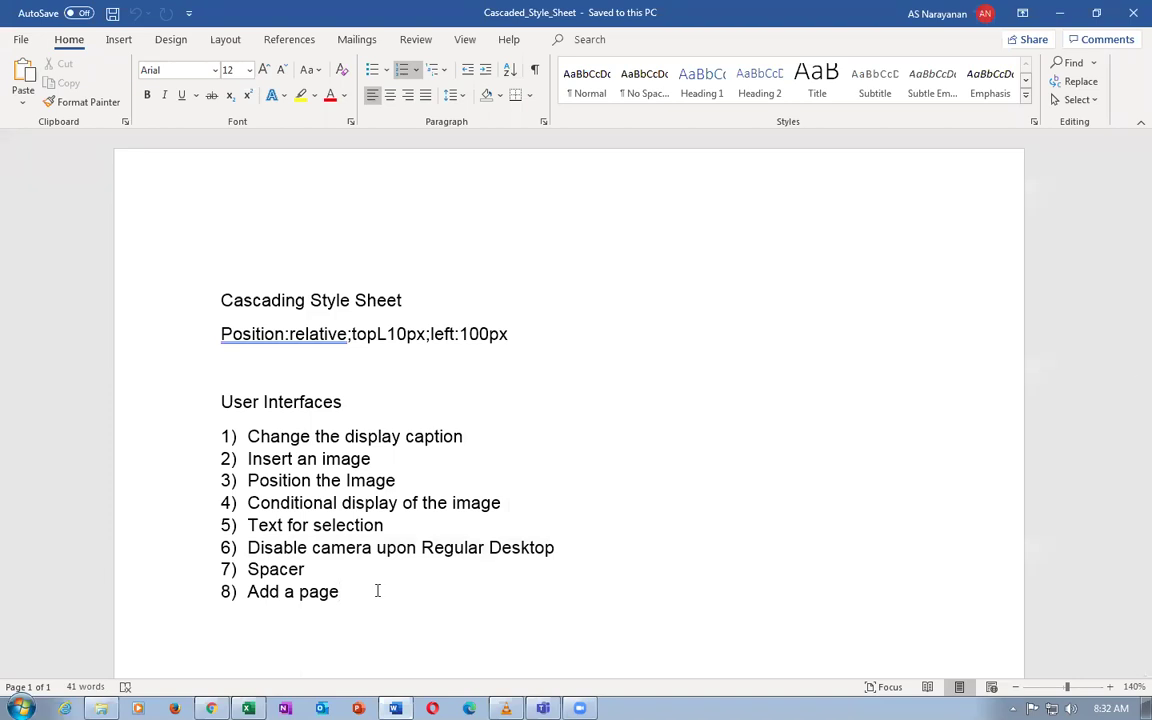
left_click(323, 571)
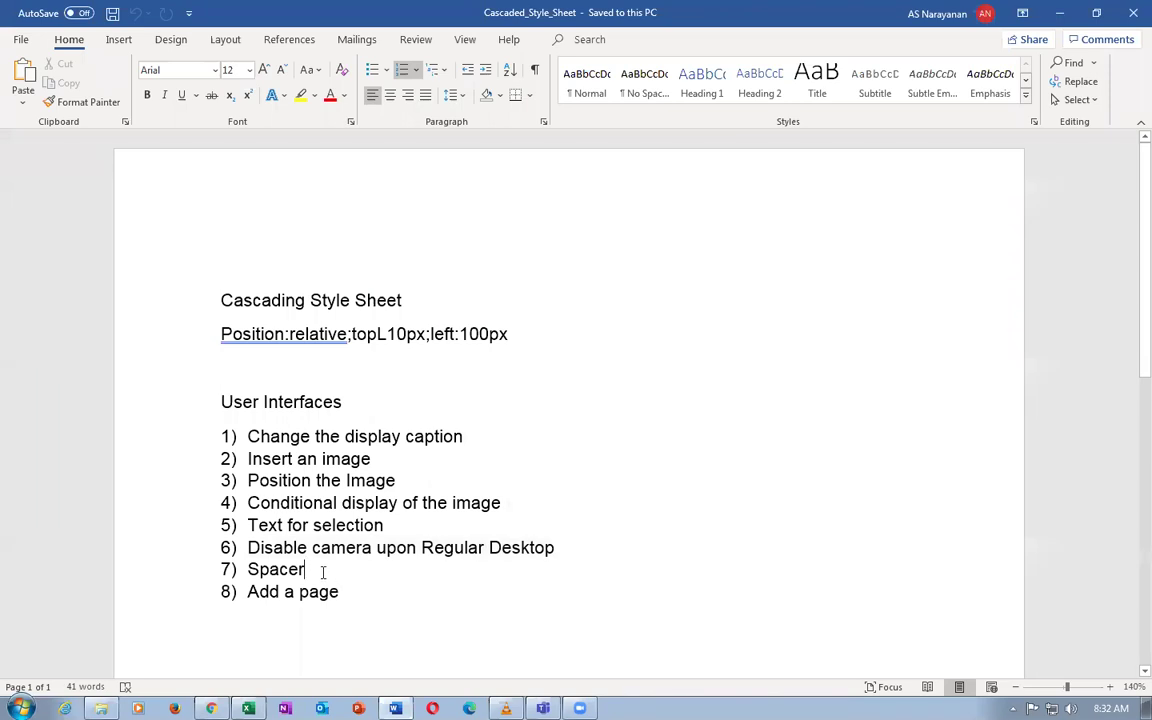
left_click(370, 593)
left_click(308, 575)
key("Up")
key("Up")
left_click(386, 462)
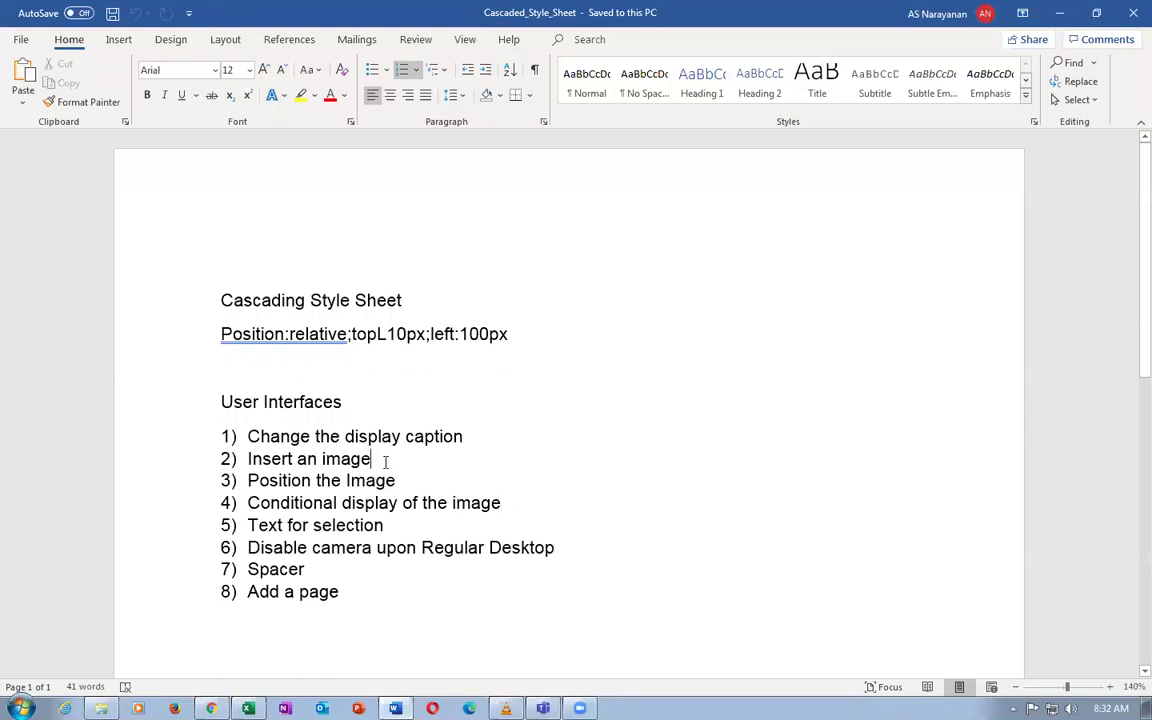
left_click(465, 439)
left_click(458, 458)
left_click(417, 483)
left_click(513, 500)
left_click(388, 522)
left_click(585, 555)
left_click(332, 568)
left_click(368, 590)
Examine the "Disable camera upon Regular Desktop" item and its neighbouring entries in the User Interfaces list
left_click(467, 547)
left_click(276, 569)
left_click(258, 569)
key("Up")
key("Left")
left_click_drag(290, 548, 553, 553)
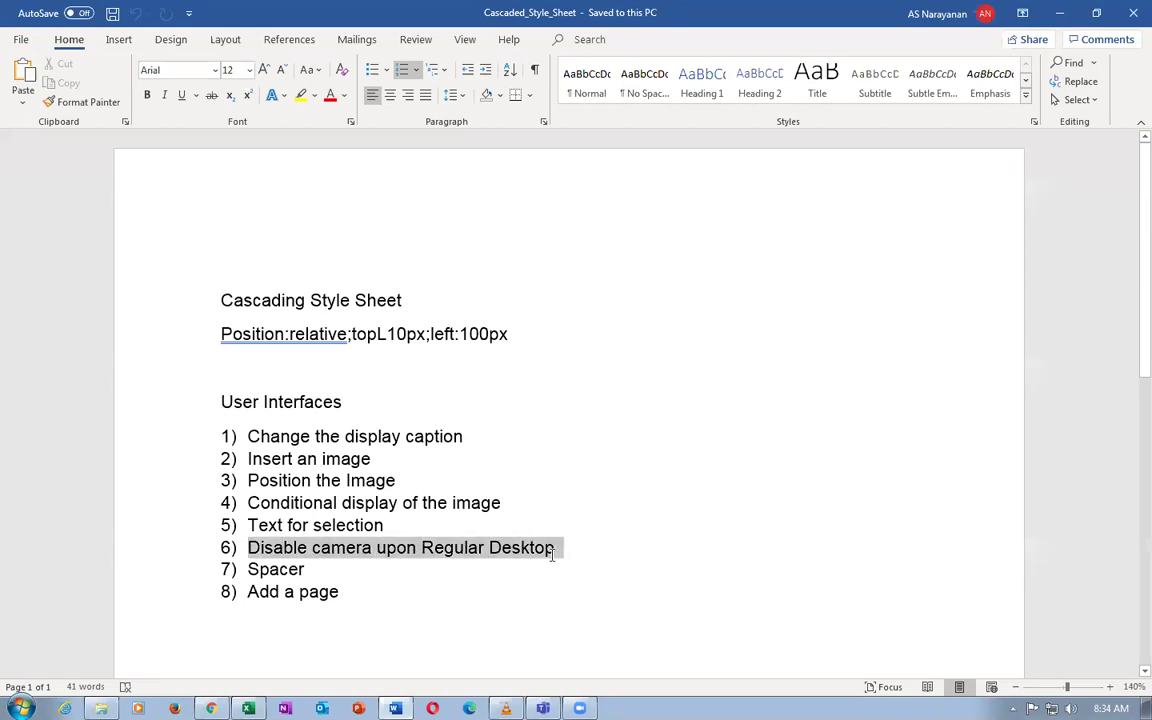
left_click(456, 626)
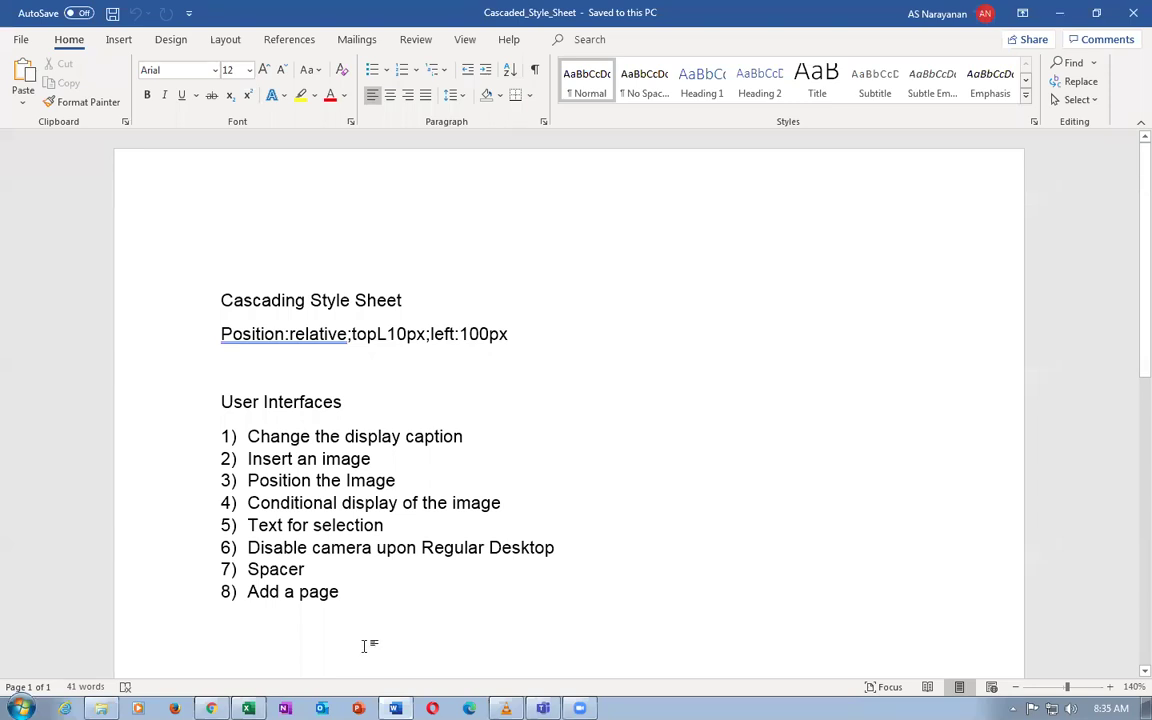
left_click(261, 548)
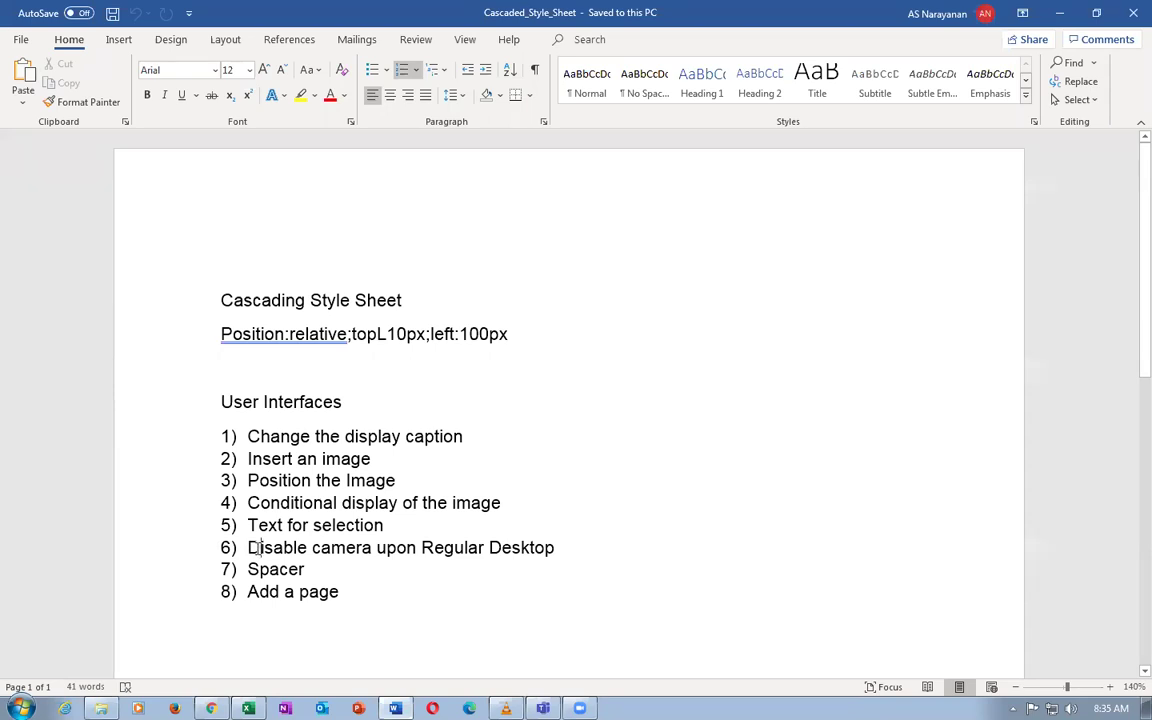
key("Down")
key("Down")
left_click_drag(248, 547, 523, 562)
left_click(339, 615)
left_click_drag(248, 548, 578, 553)
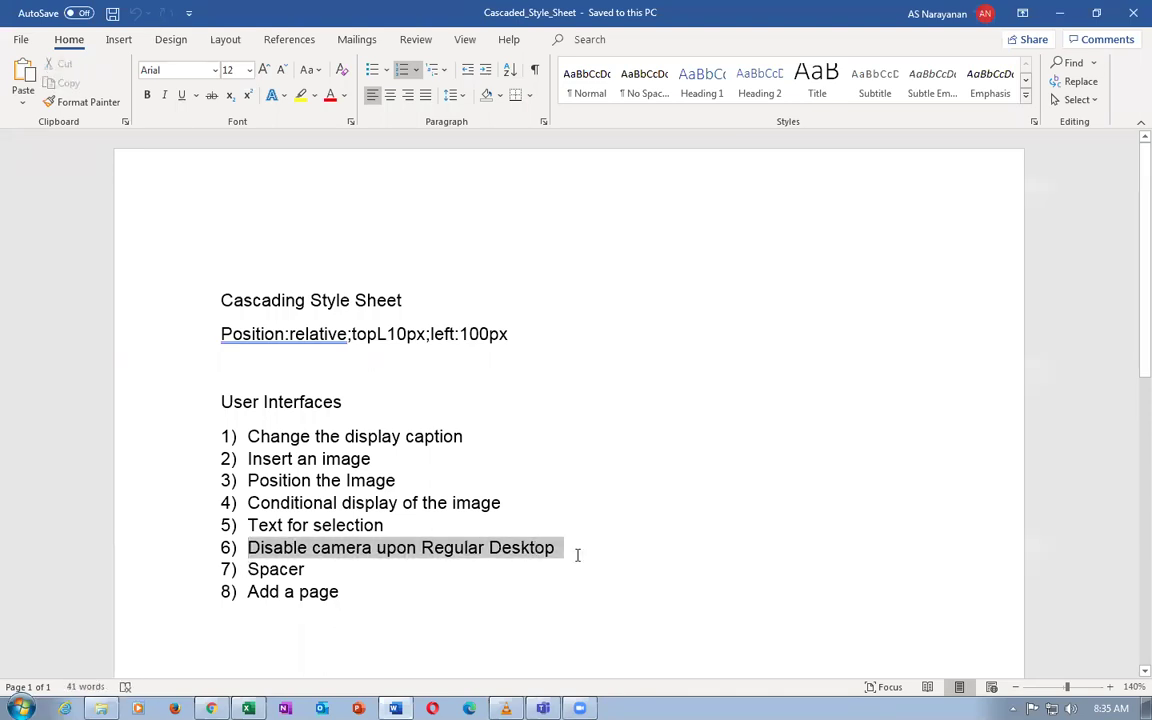
left_click(424, 638)
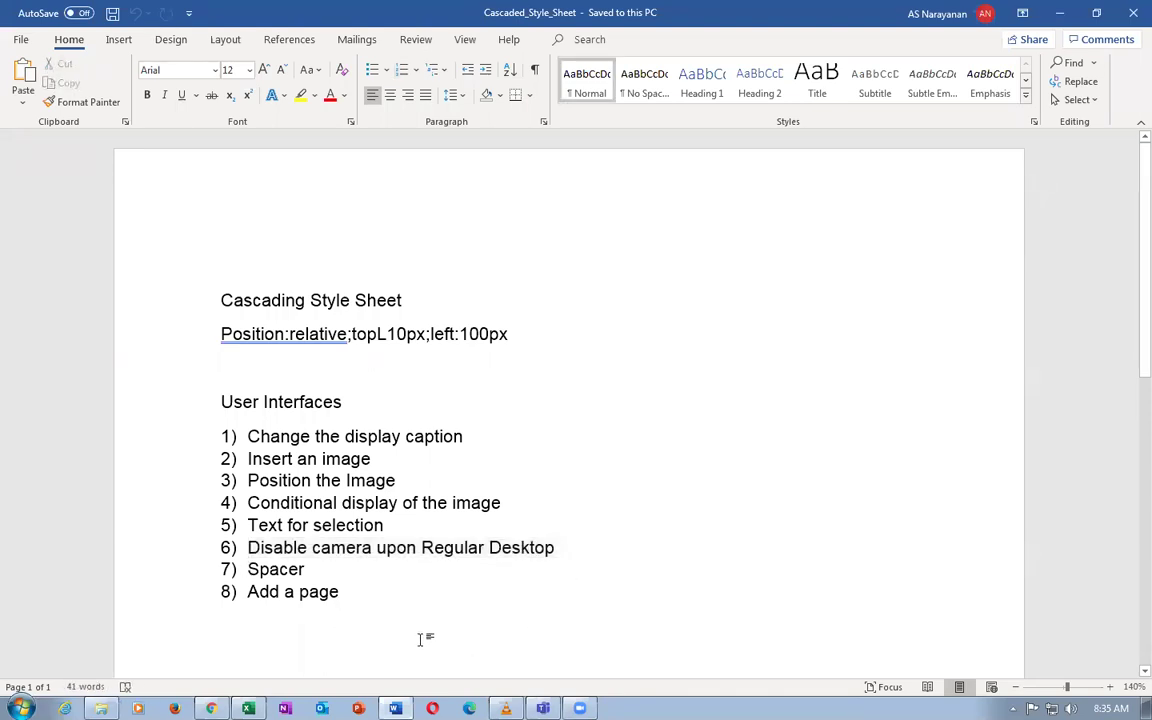
Switch back to the configurator model in Chrome and open the page 6006_Camera_Optional_Option_Class_3 of nana's user Interface
key("alt+Tab")
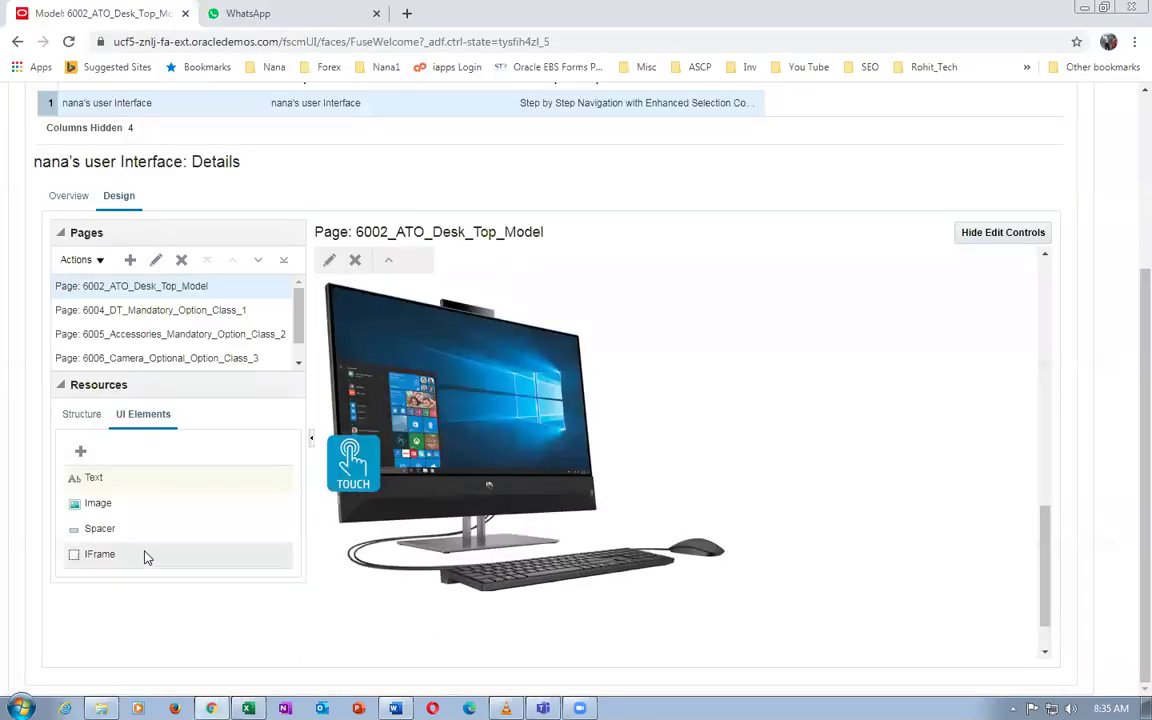
scroll(1126, 437, "up", 2)
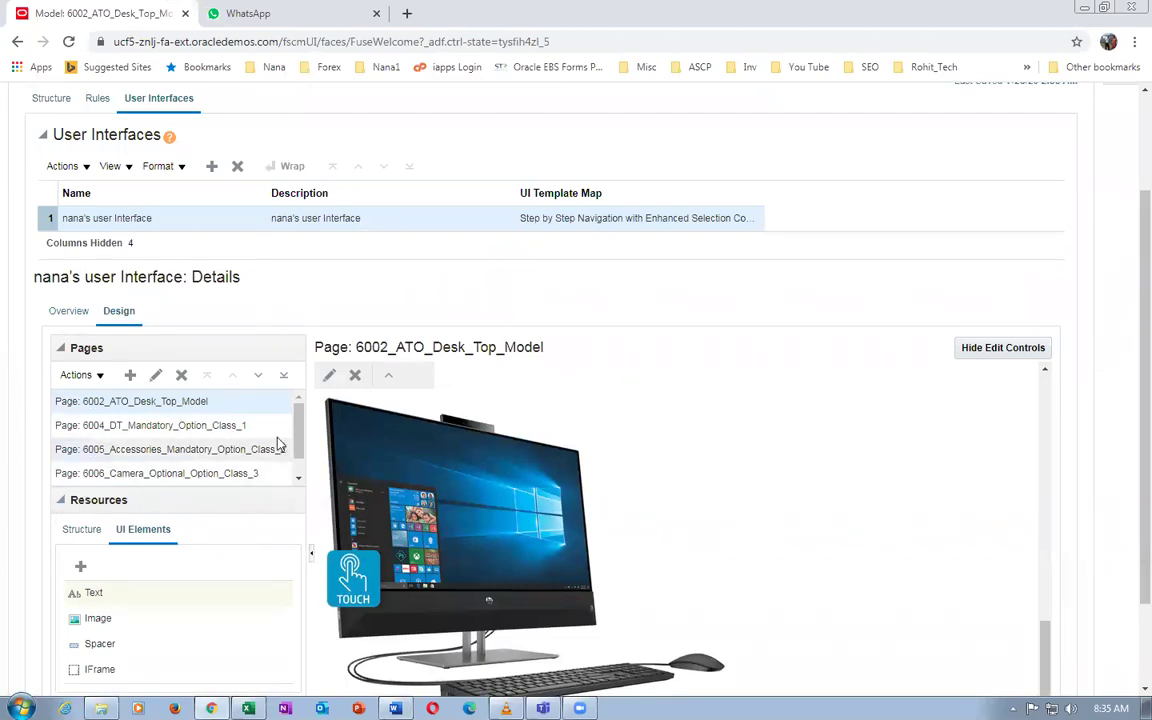
scroll(297, 441, "down", 1)
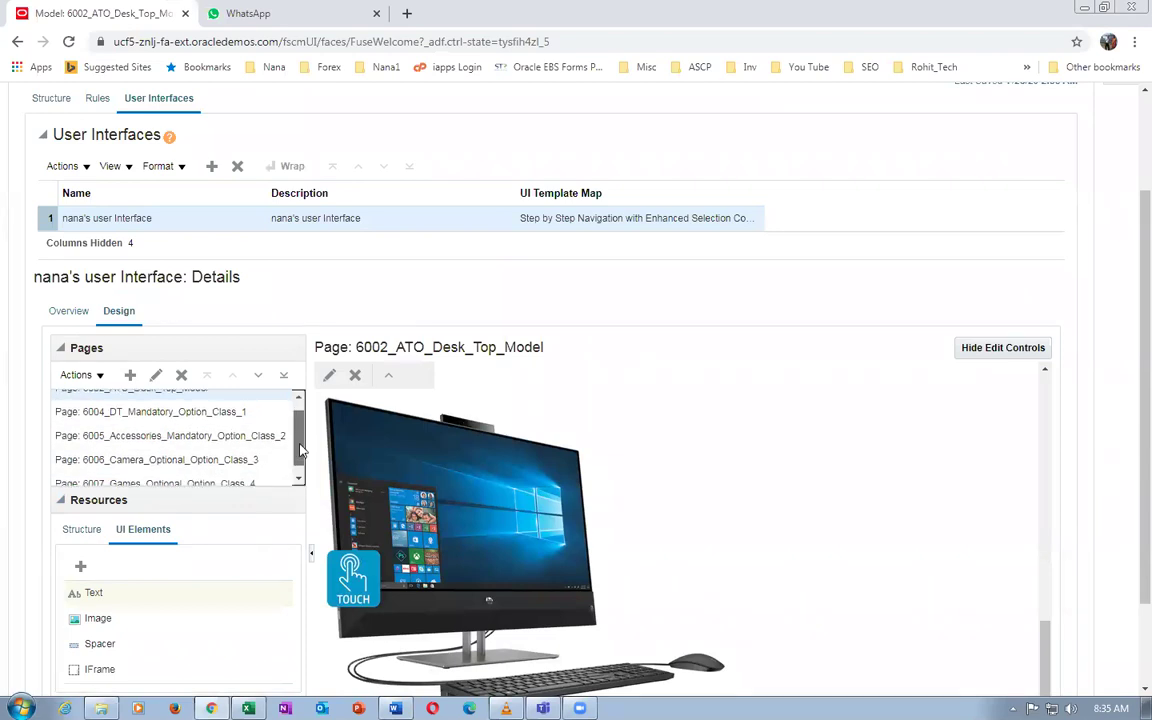
left_click(130, 460)
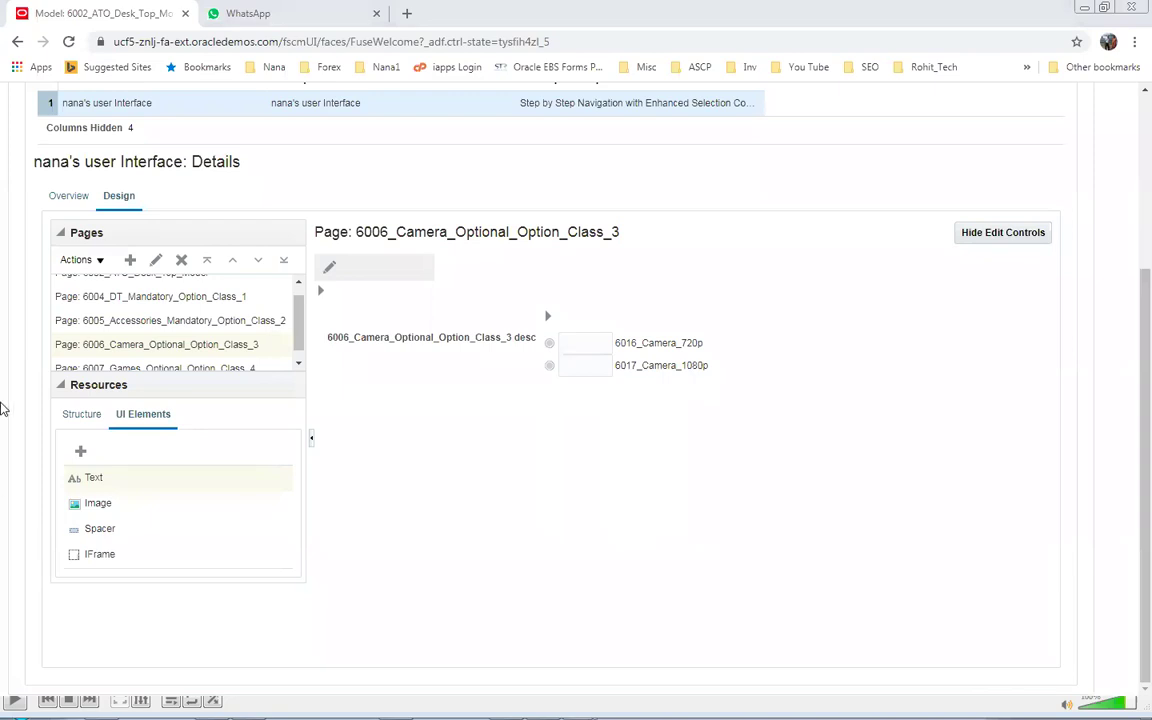
scroll(296, 323, "up", 1)
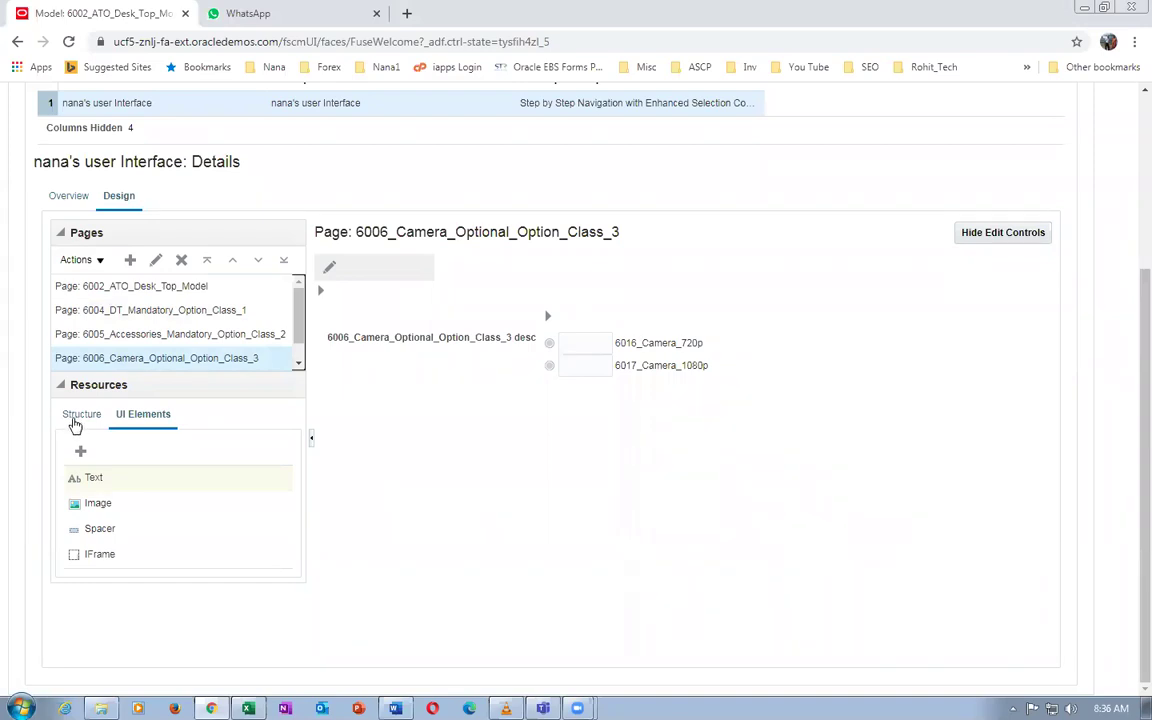
left_click(99, 357)
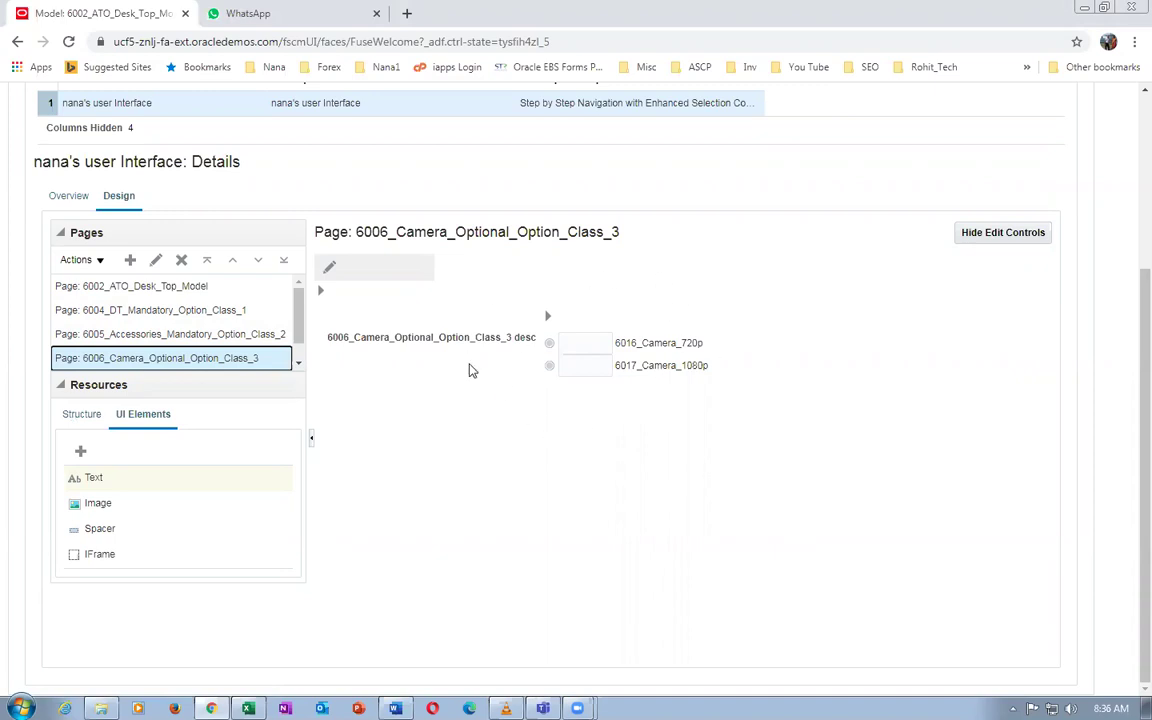
Edit the 6006_Camera_Optional_Option_Class_3 page item to display Conditionally, with Other model node as the condition's object
left_click(547, 316)
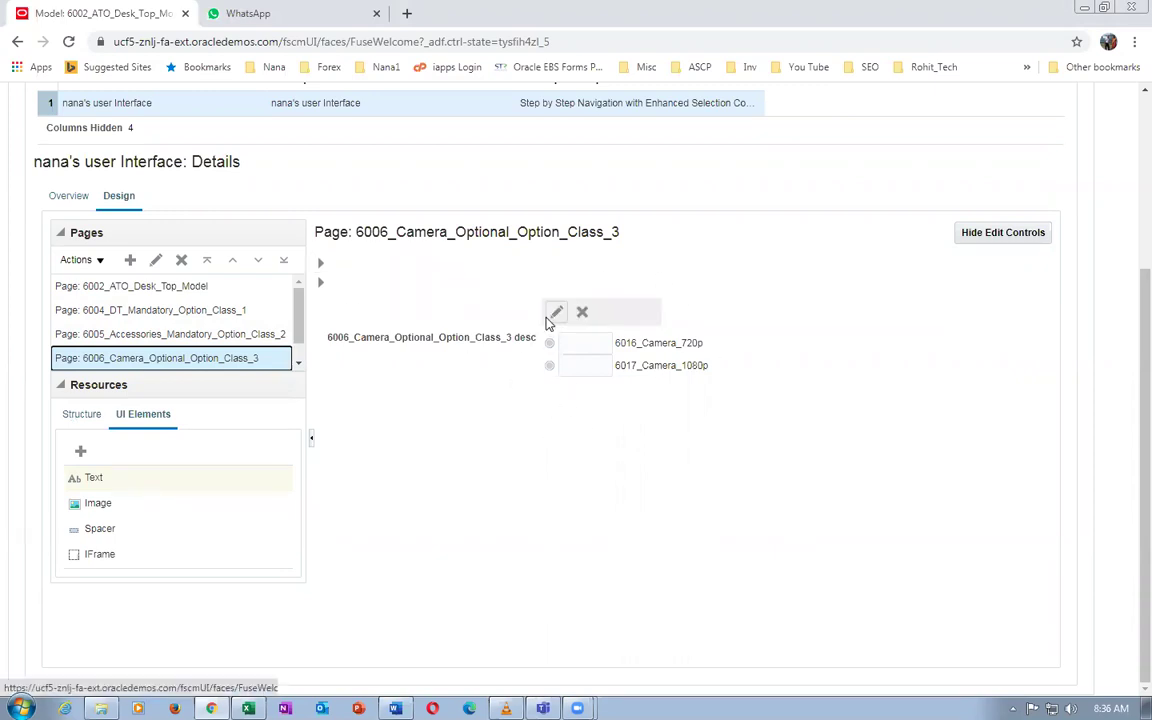
left_click(558, 315)
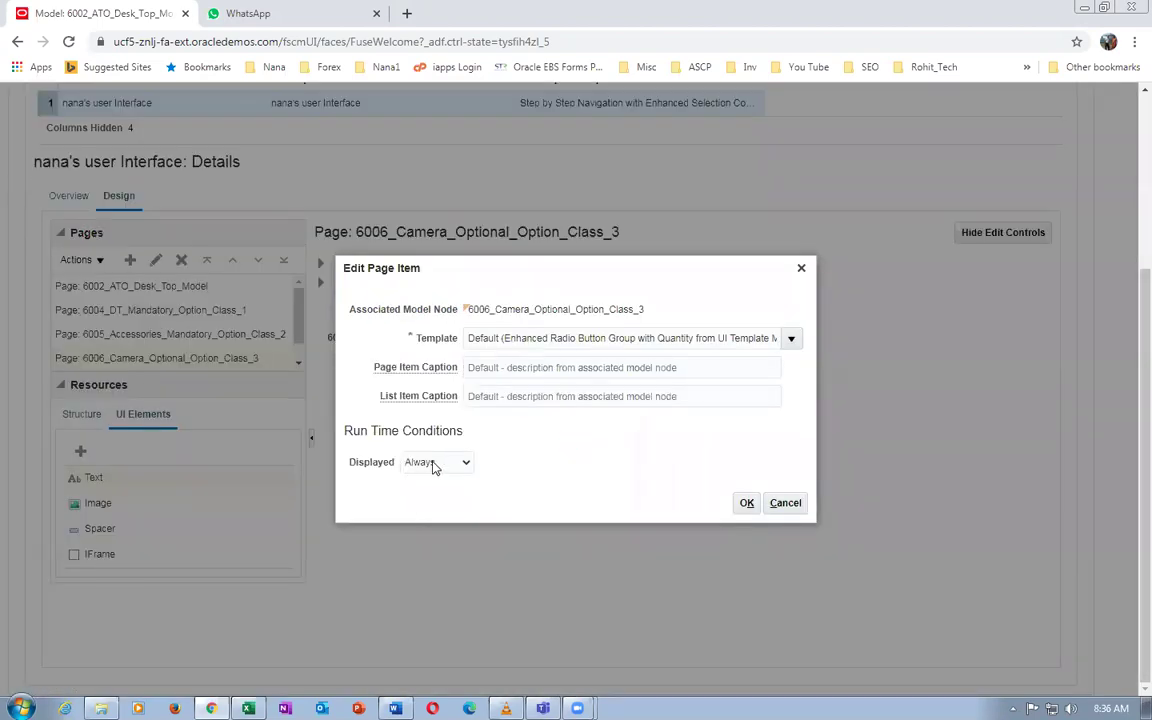
left_click(425, 470)
left_click(432, 492)
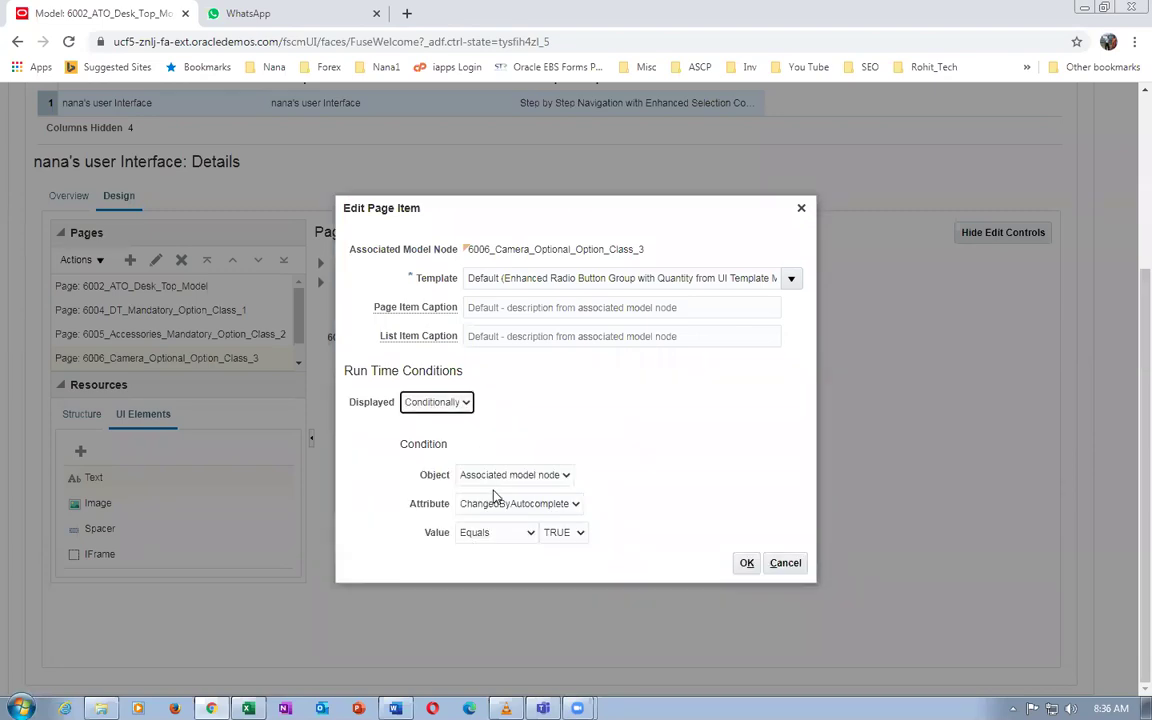
left_click(498, 476)
left_click(494, 504)
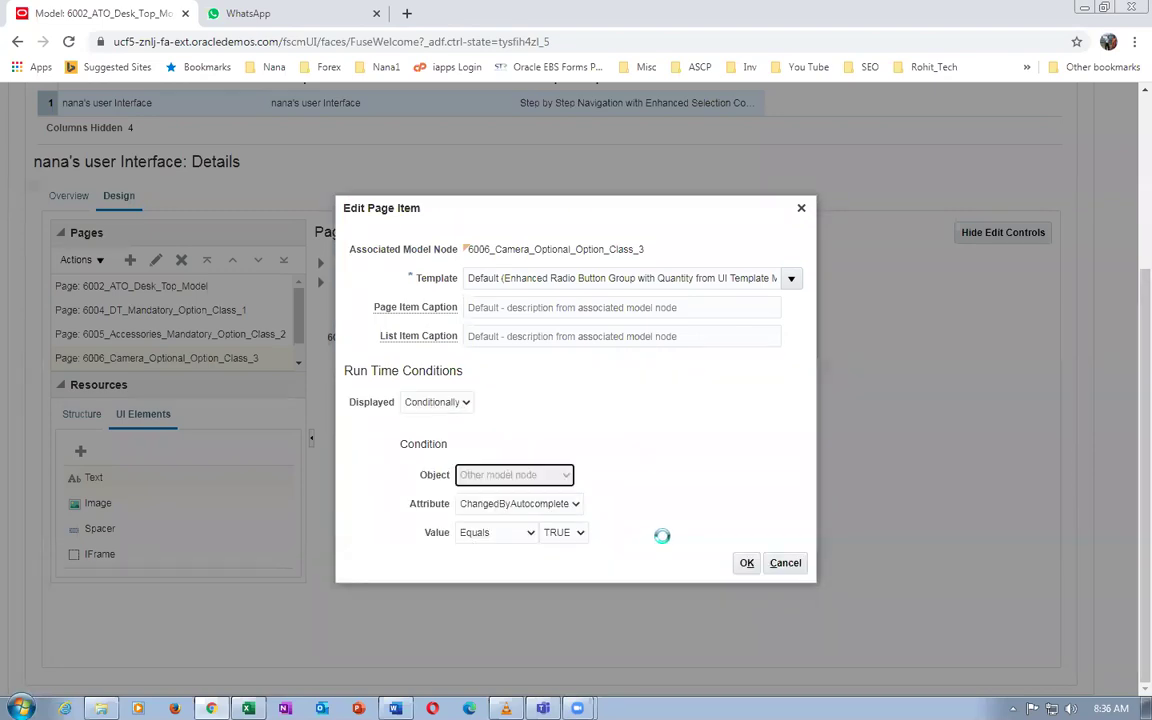
Set the condition's model node to Regular Desktop under Desktop Packages in 6002_ATO_Desk_Top_Model
left_click(809, 470)
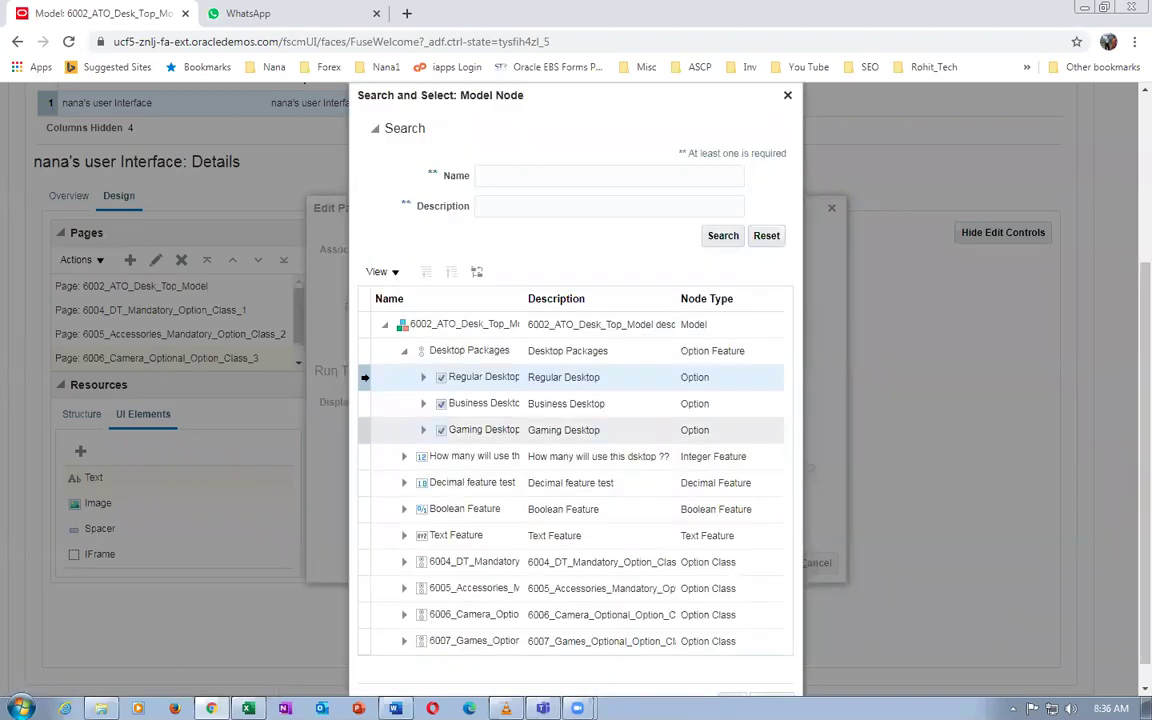
scroll(1129, 548, "down", 2)
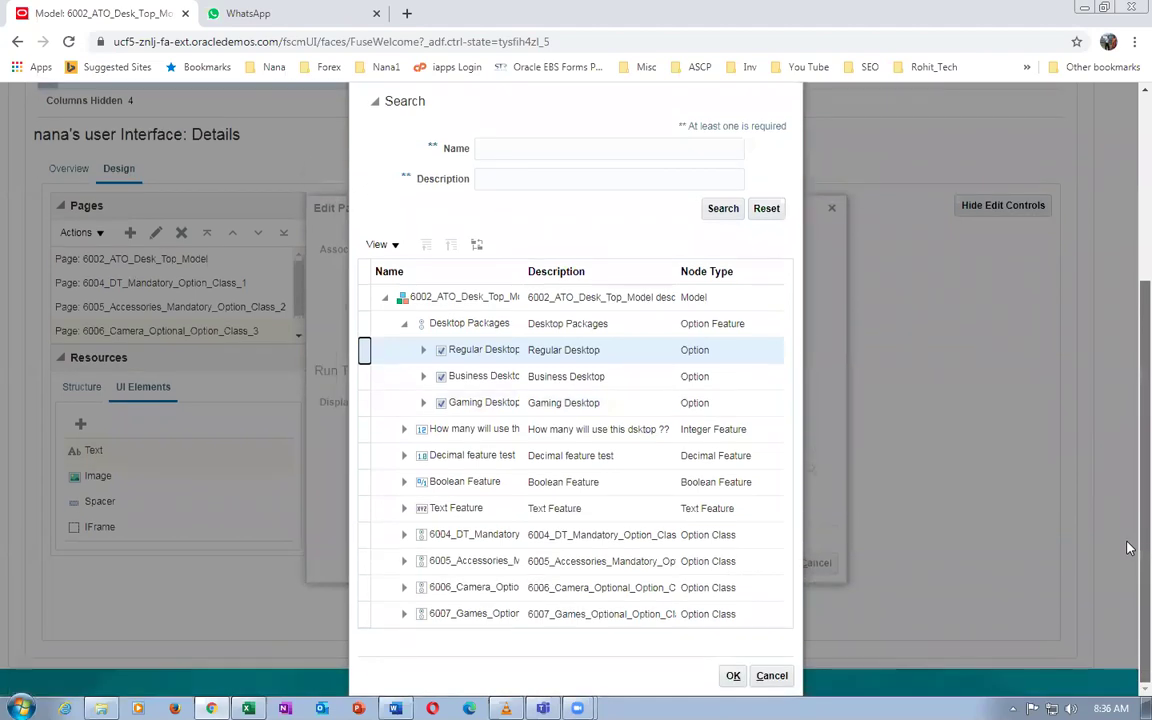
left_click(733, 675)
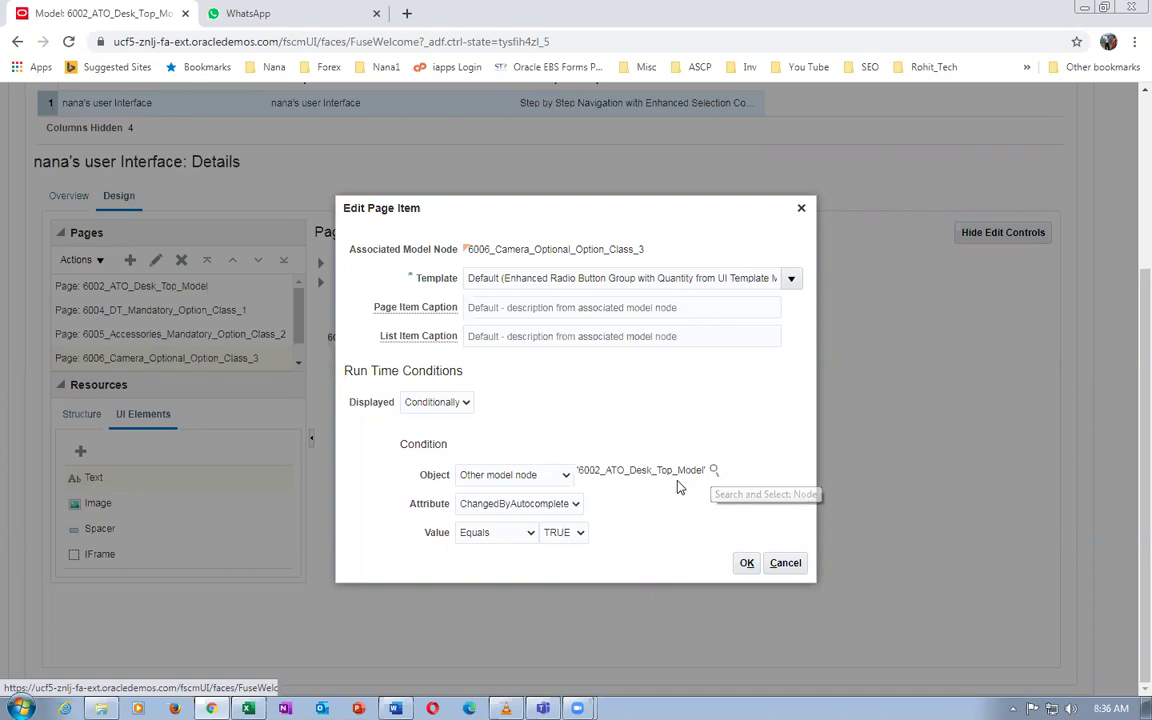
left_click(714, 470)
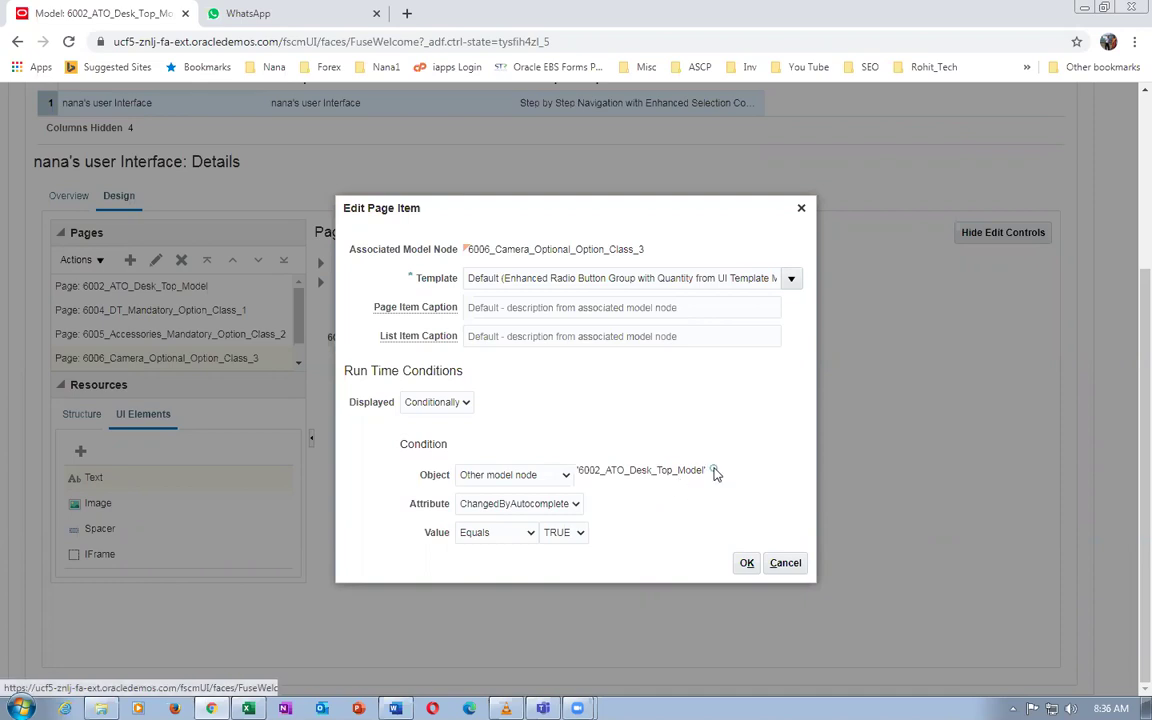
left_click(365, 376)
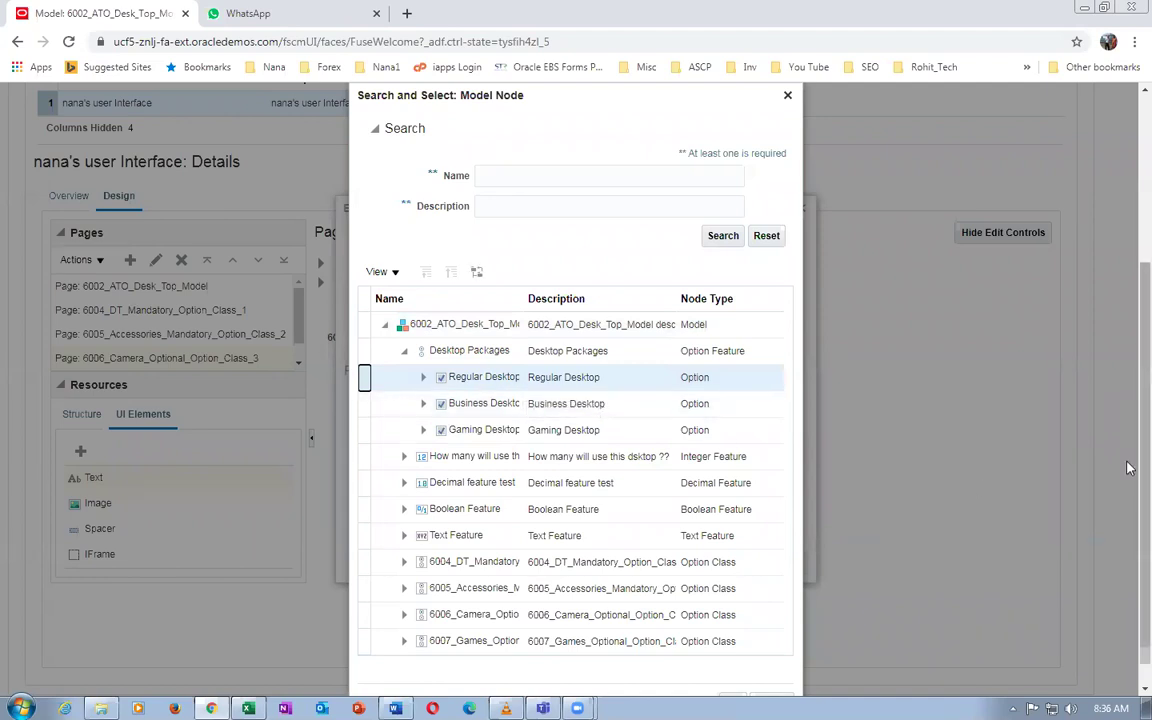
scroll(1050, 540, "down", 1)
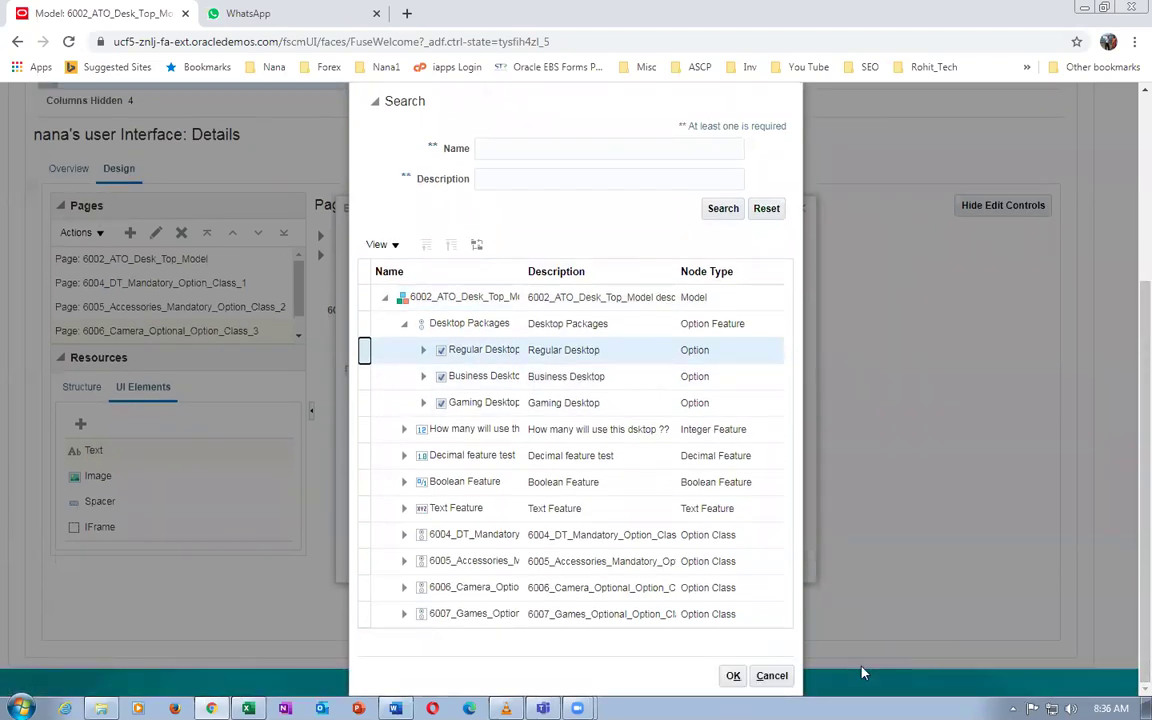
left_click(733, 677)
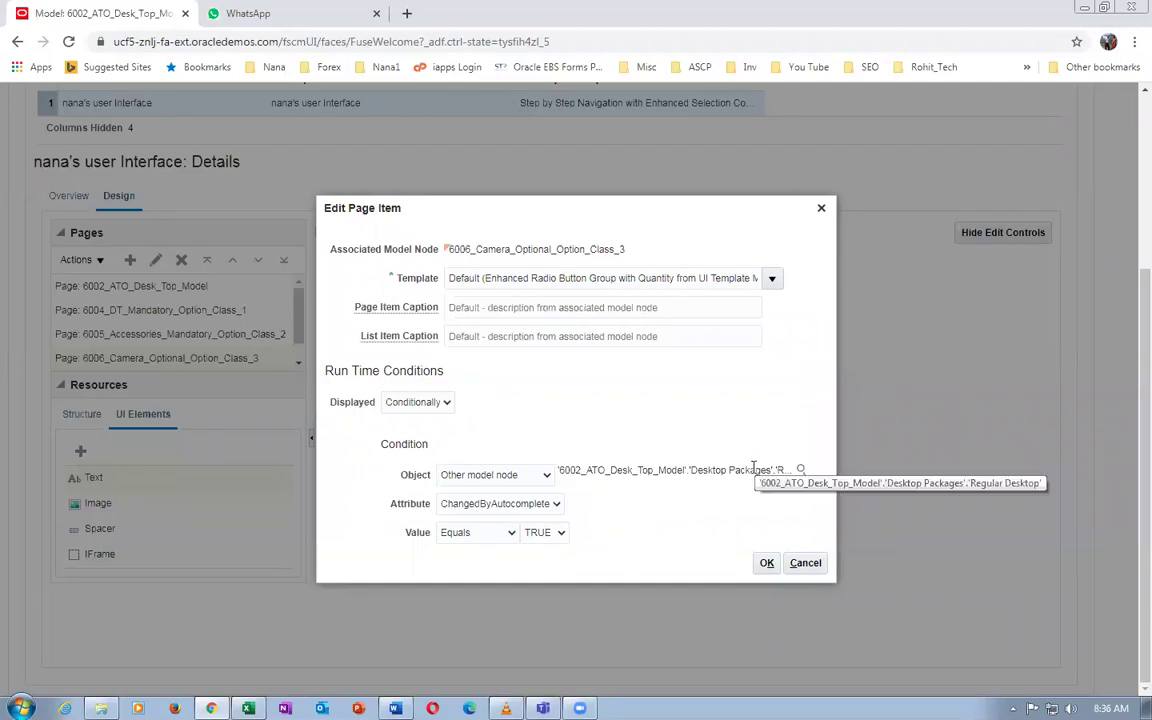
Set the camera page item's condition to SelectionState Does not equal Selected and confirm the page item edit
left_click(512, 504)
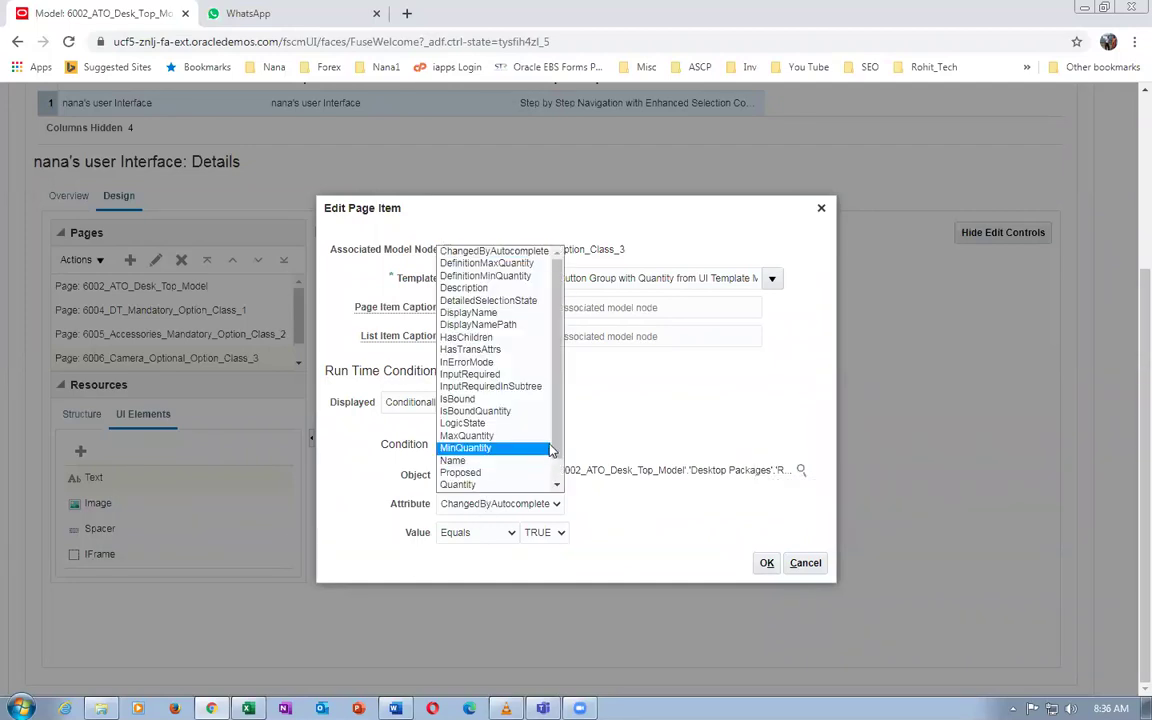
scroll(552, 452, "down", 1)
left_click(520, 474)
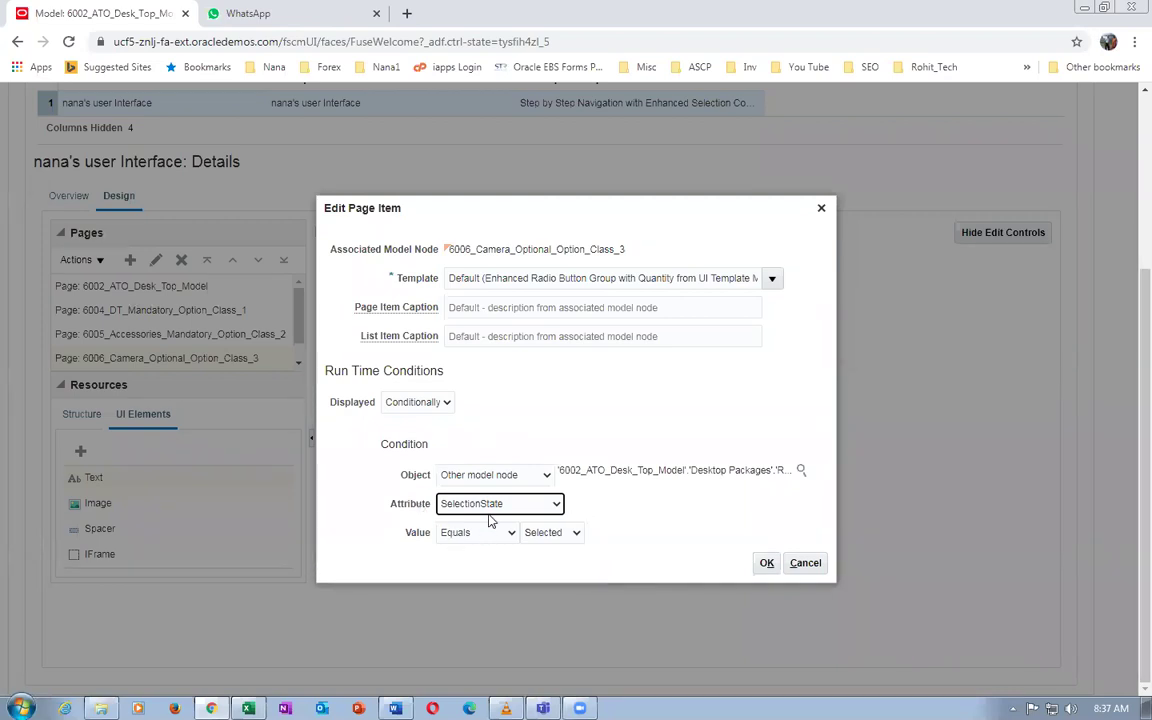
left_click(462, 536)
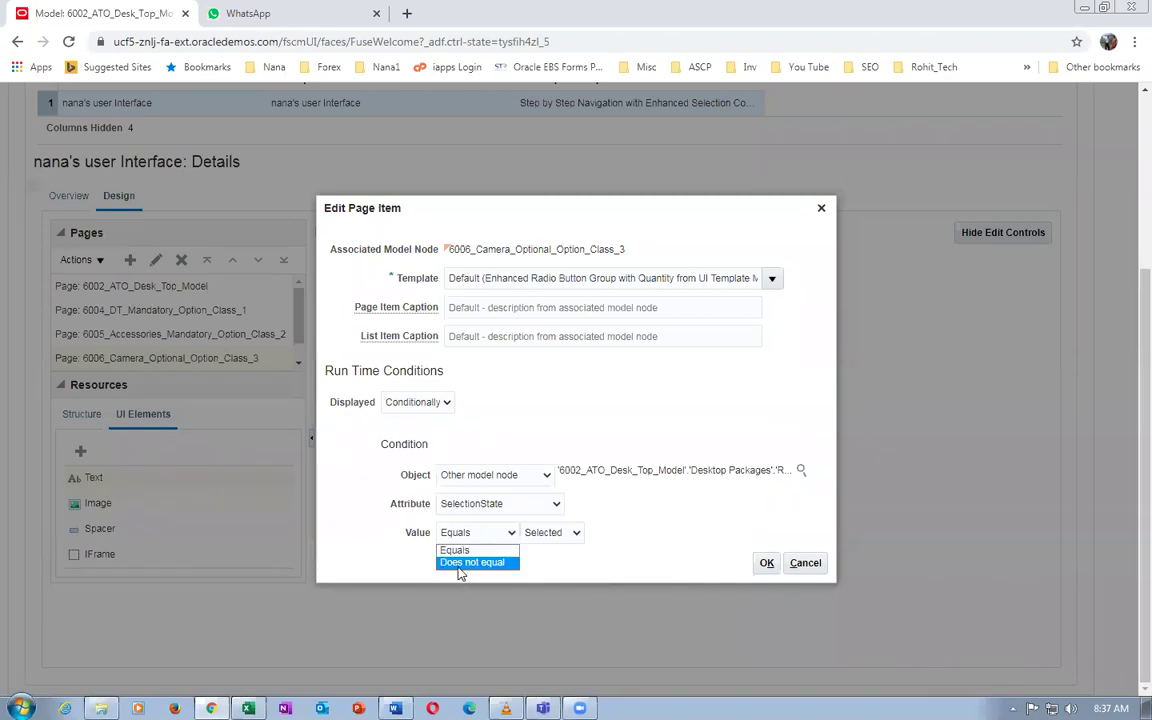
left_click(460, 566)
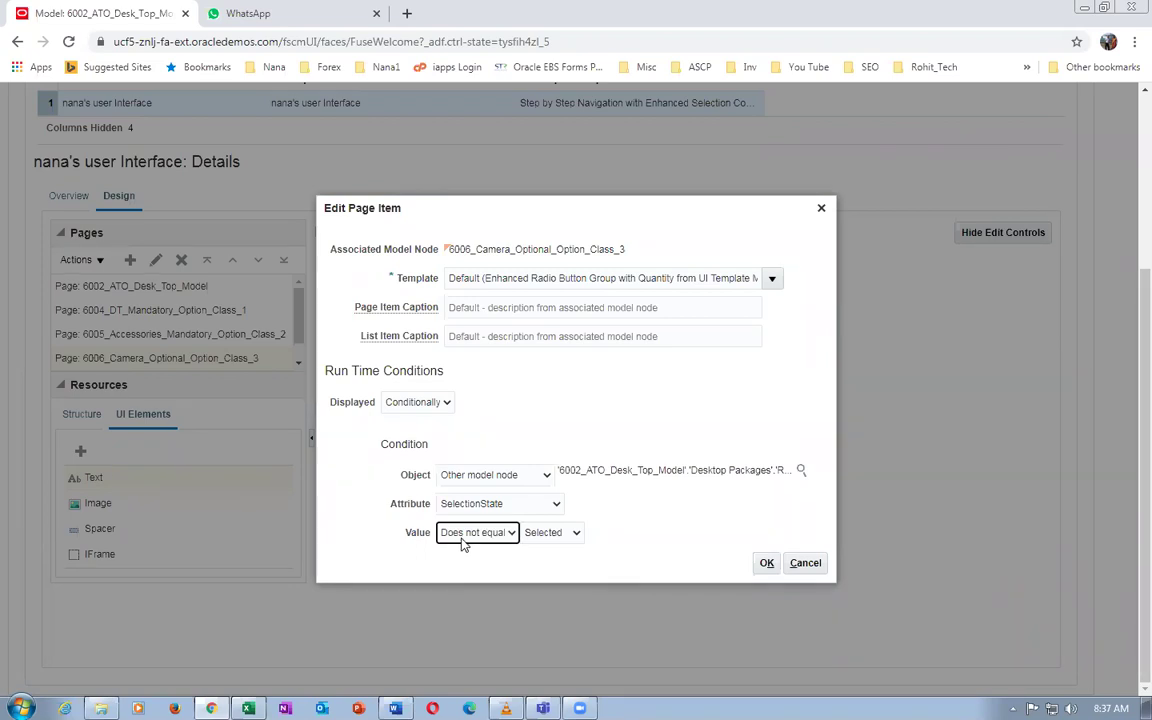
left_click(462, 536)
left_click(473, 543)
left_click(770, 564)
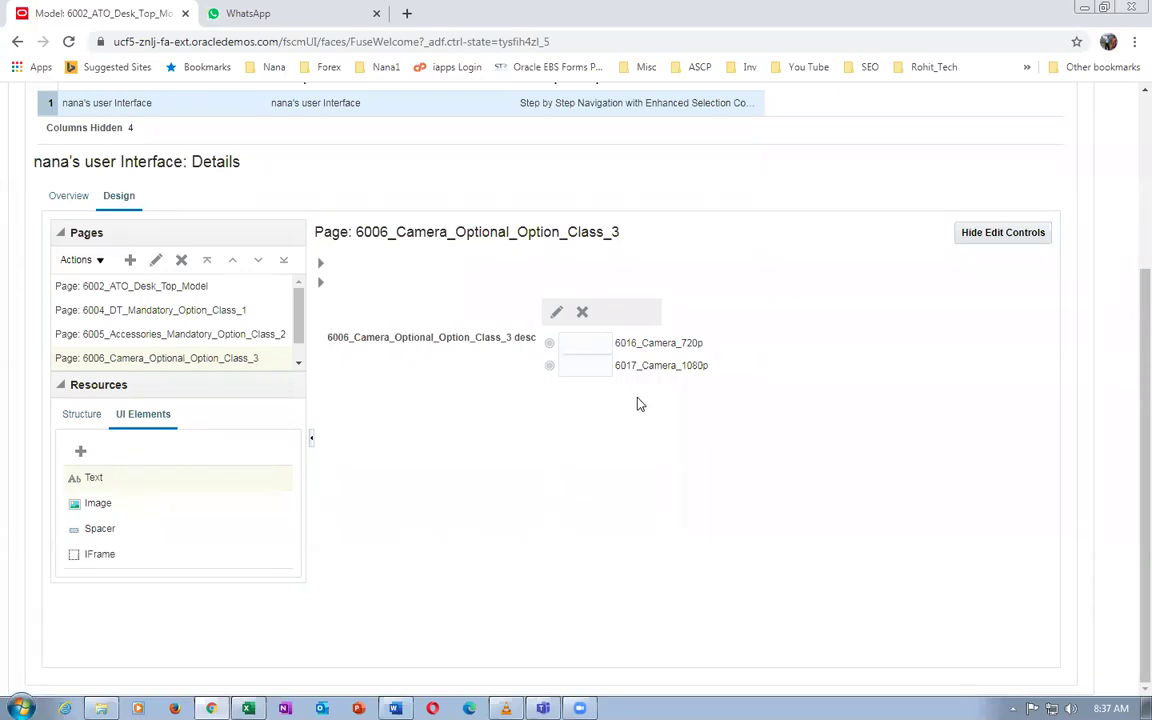
Save the 6002_ATO_Desk_Top_Model configurator model and launch a test of it
scroll(1131, 406, "up", 3)
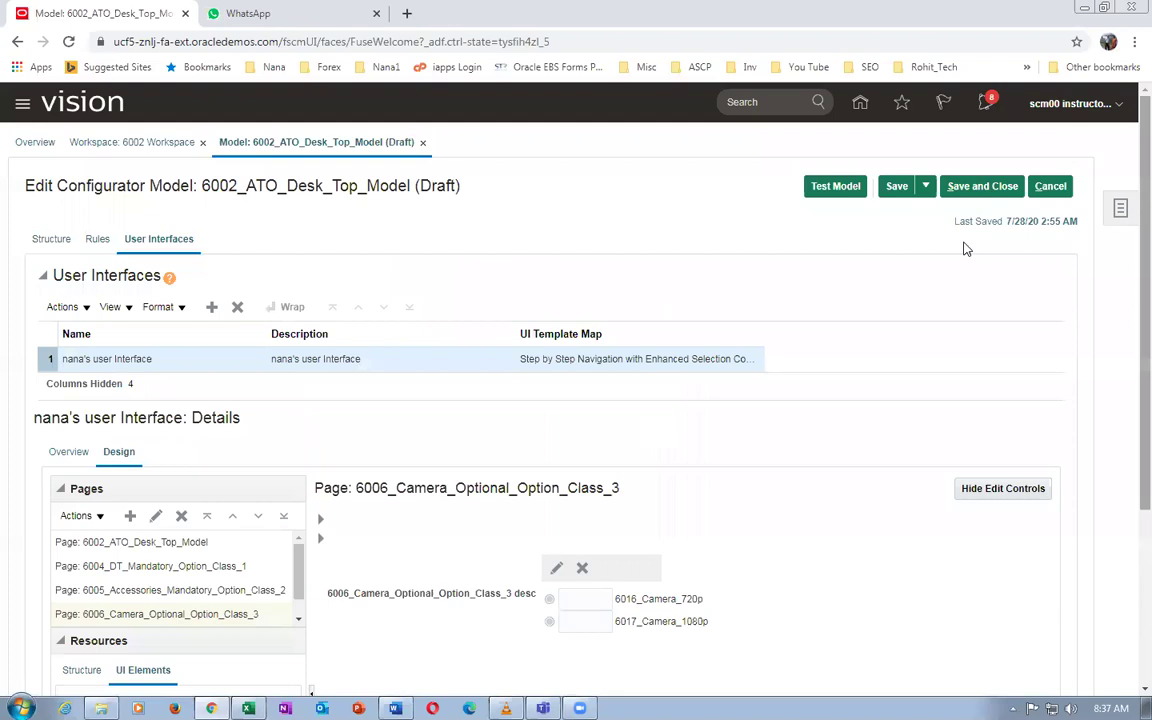
left_click(900, 187)
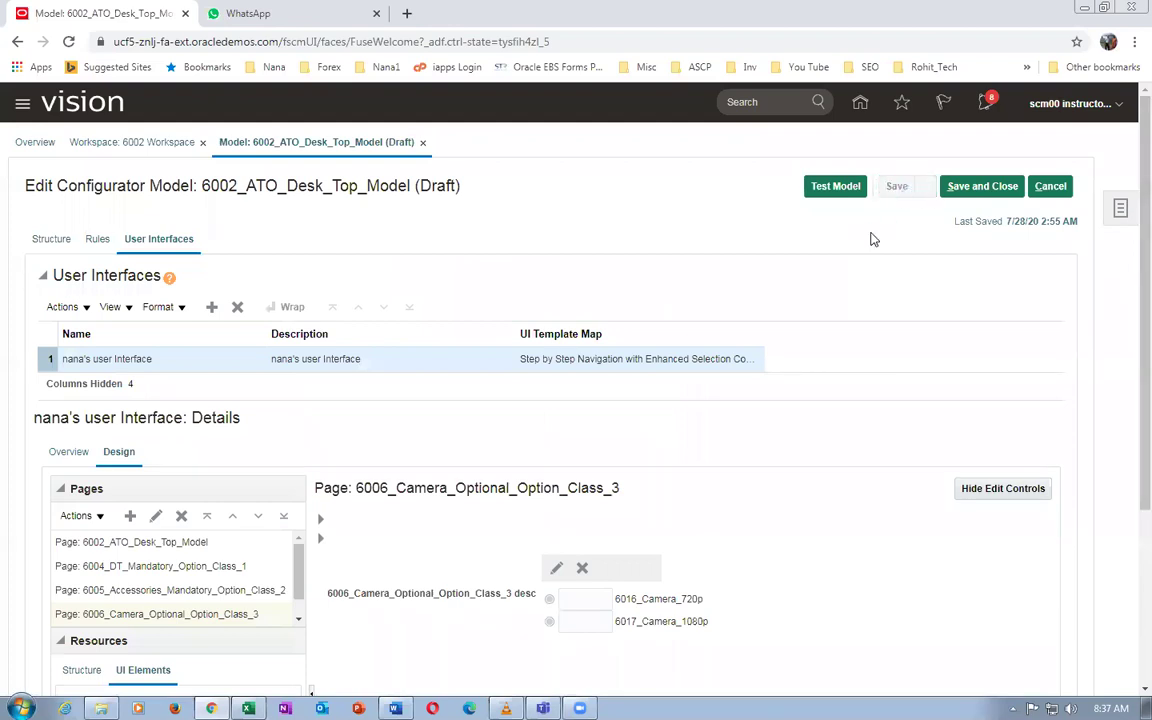
left_click(838, 186)
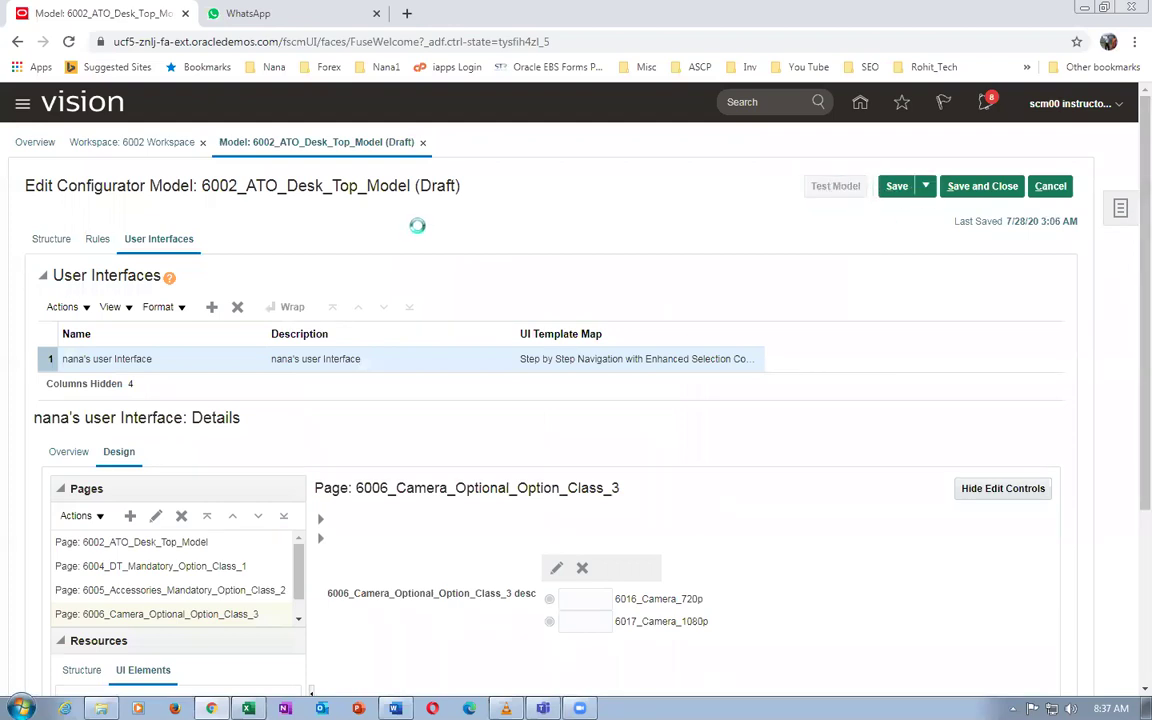
left_click(689, 532)
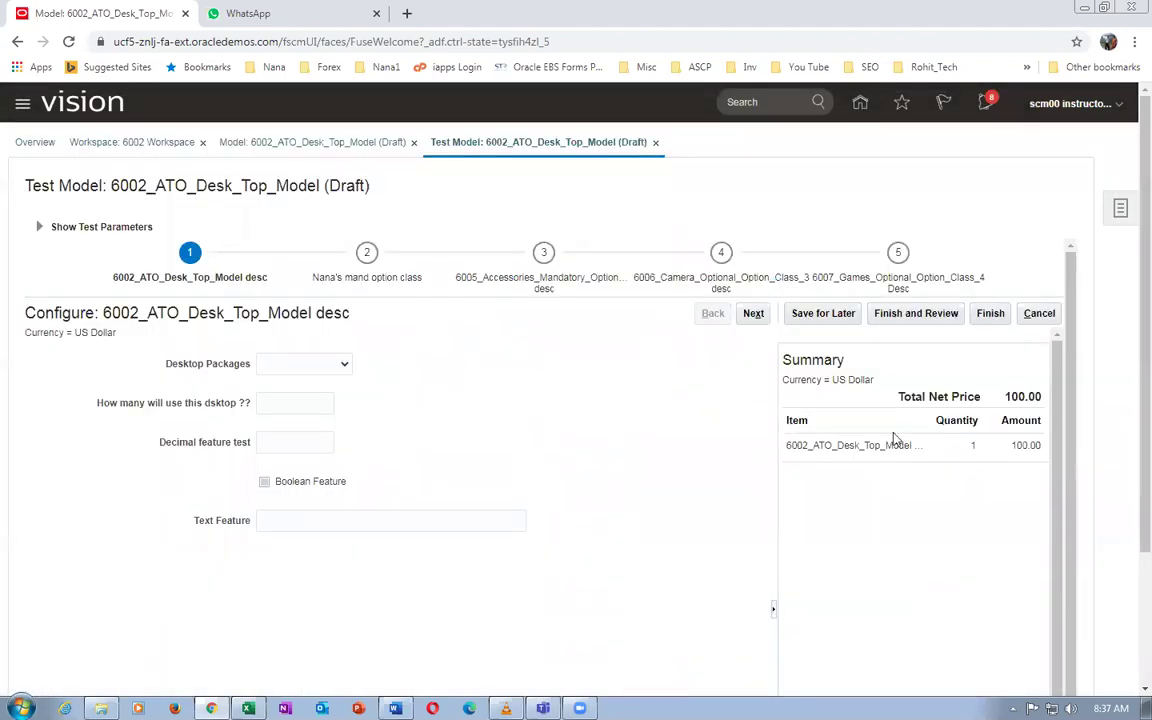
Check the 6006_Camera_Optional_Option_Class_3 test page before and after choosing Regular Desktop for Desktop Packages
left_click(628, 252)
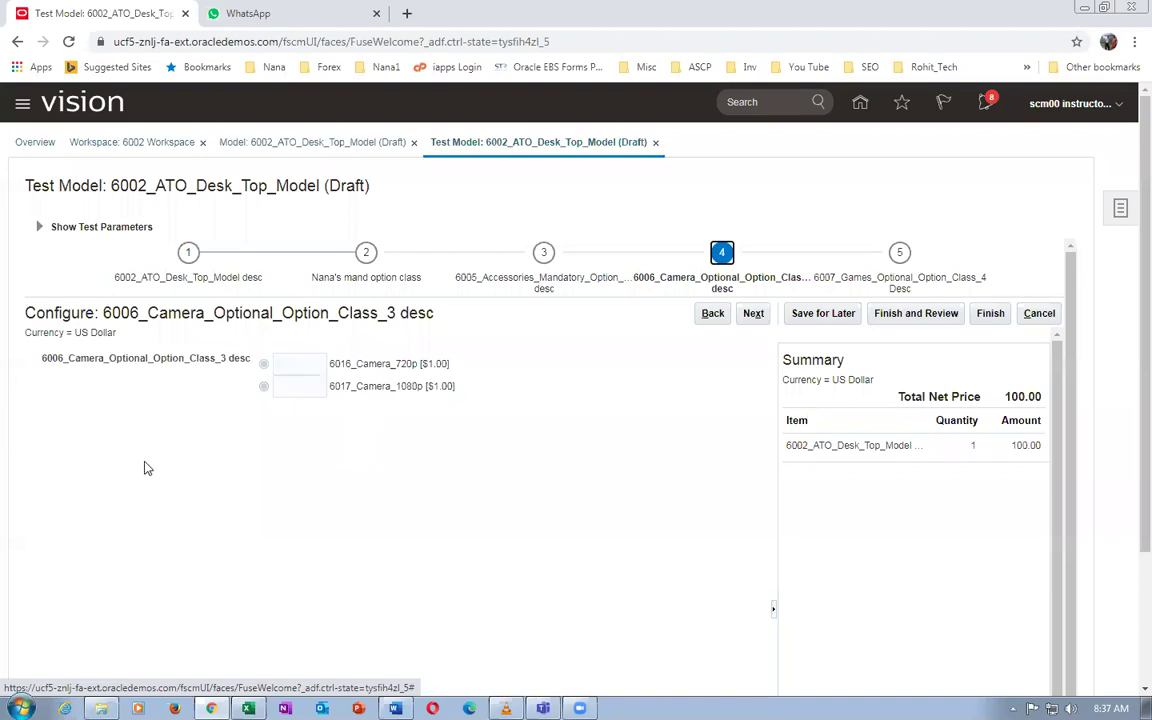
left_click(190, 277)
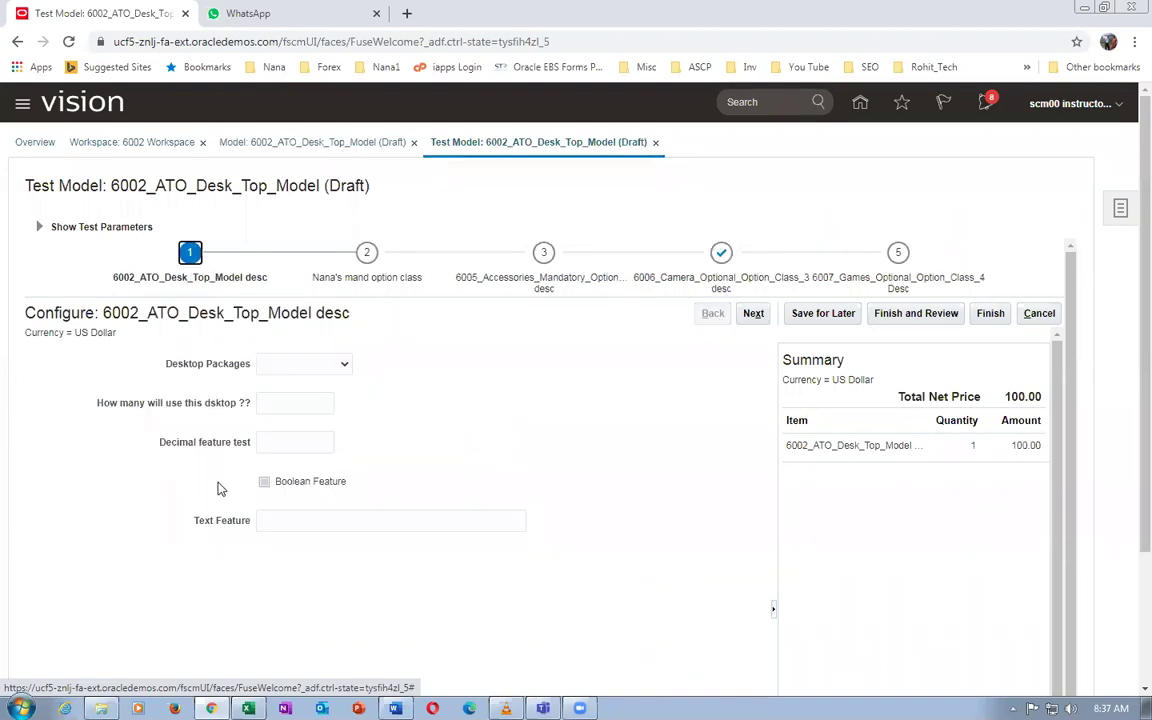
left_click(303, 364)
left_click(290, 393)
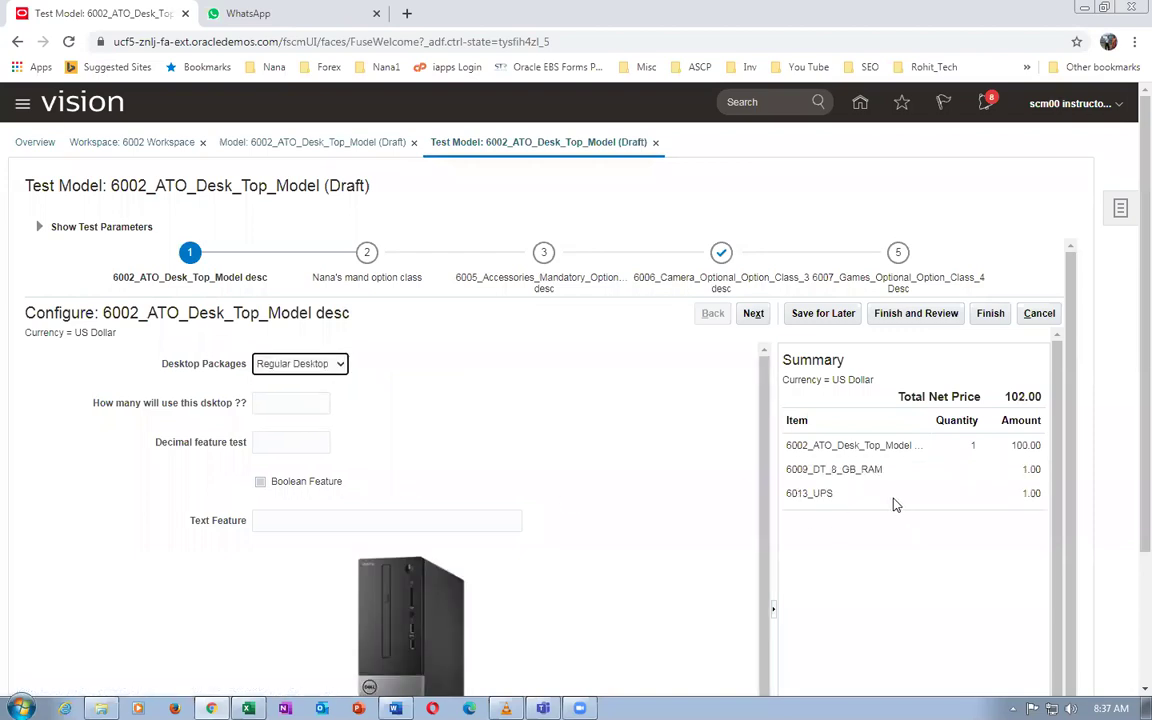
left_click(700, 285)
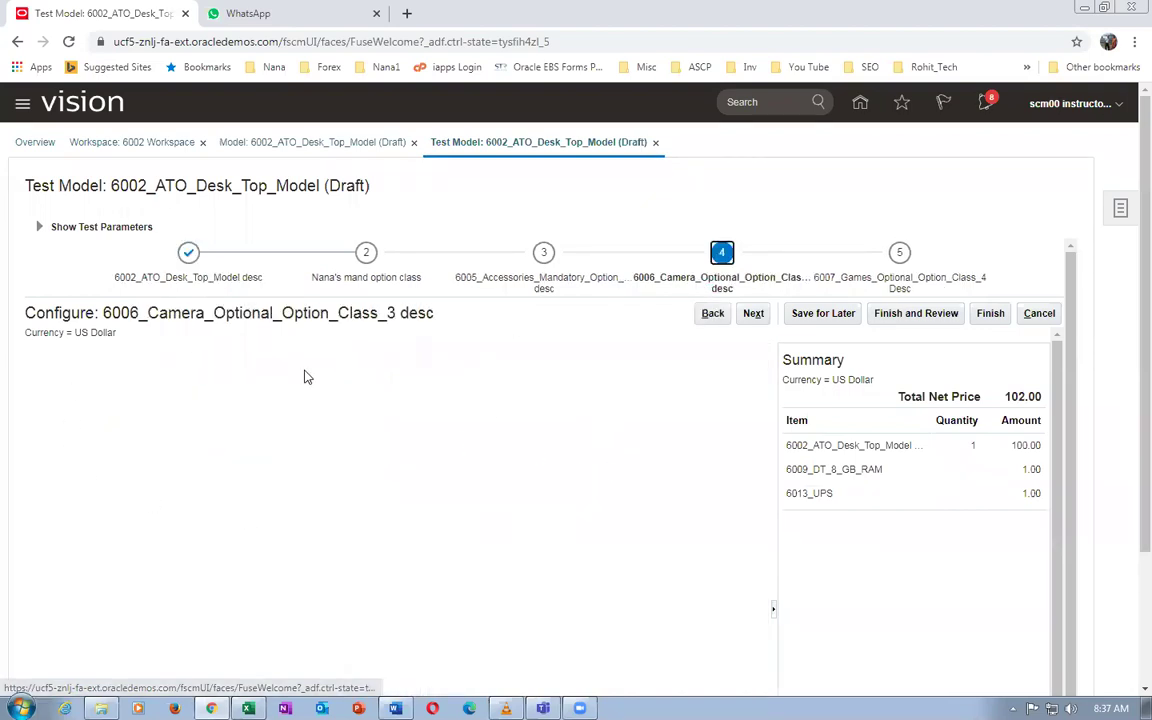
Change Desktop Packages to Business Desktop in the test and check the 6006_Camera_Optional_Option_Class_3 page again
left_click(190, 254)
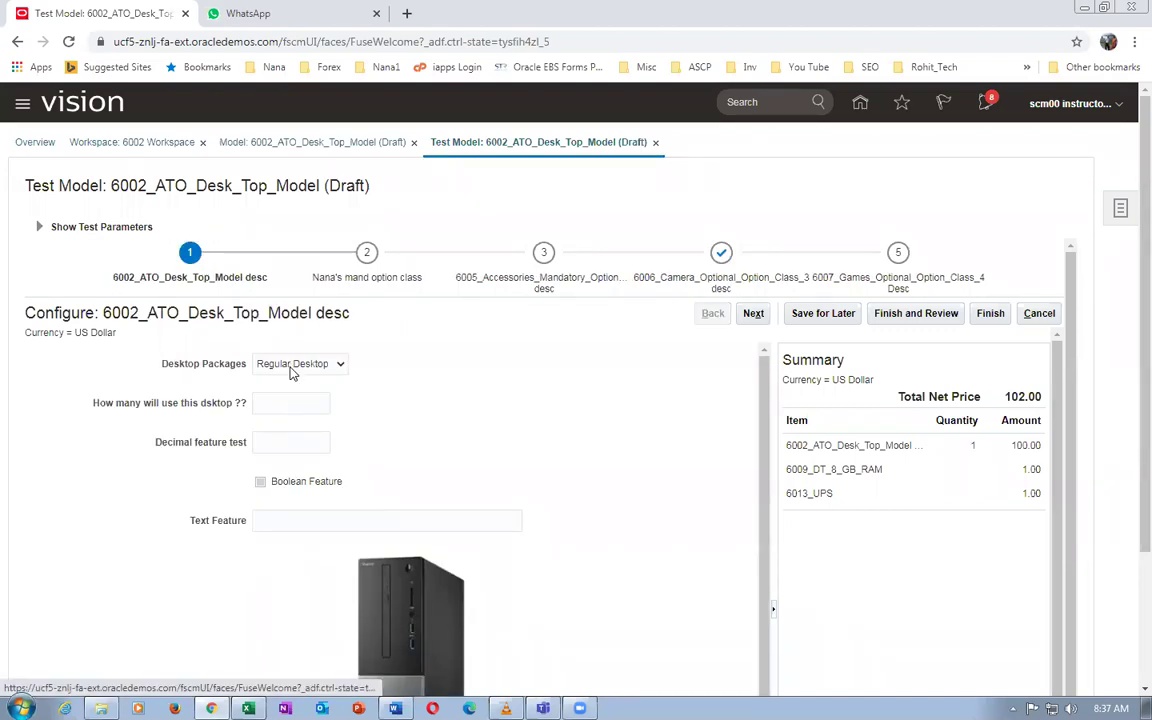
left_click(293, 367)
left_click(293, 407)
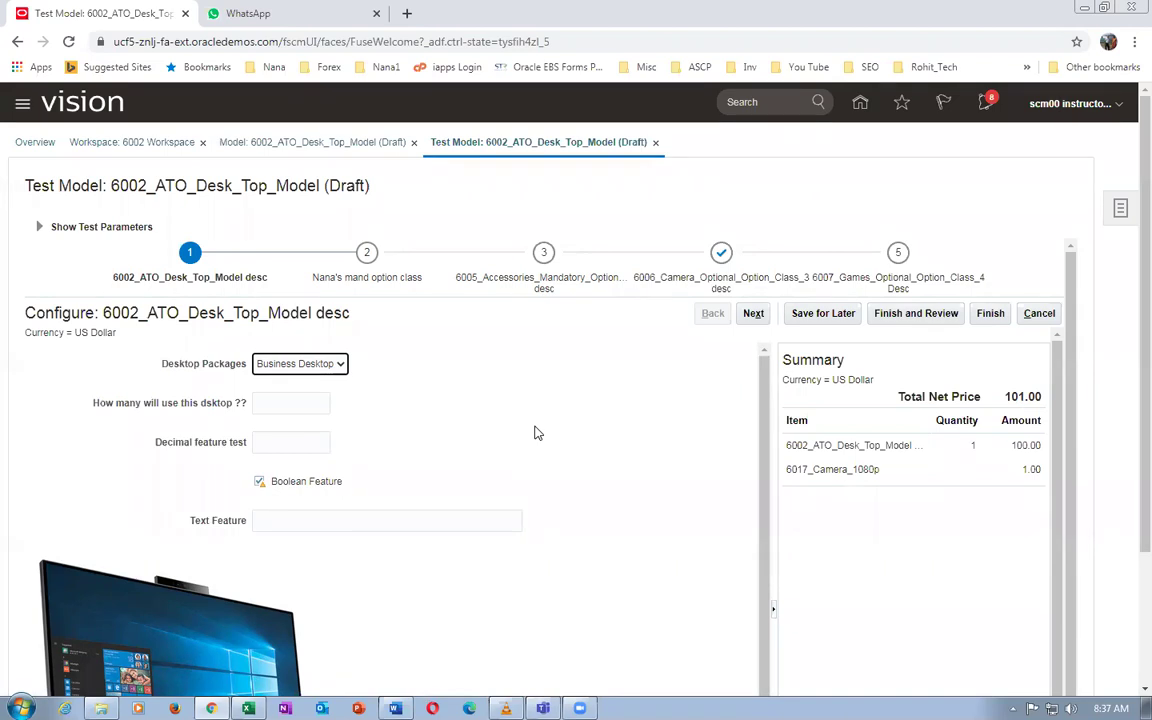
left_click(745, 288)
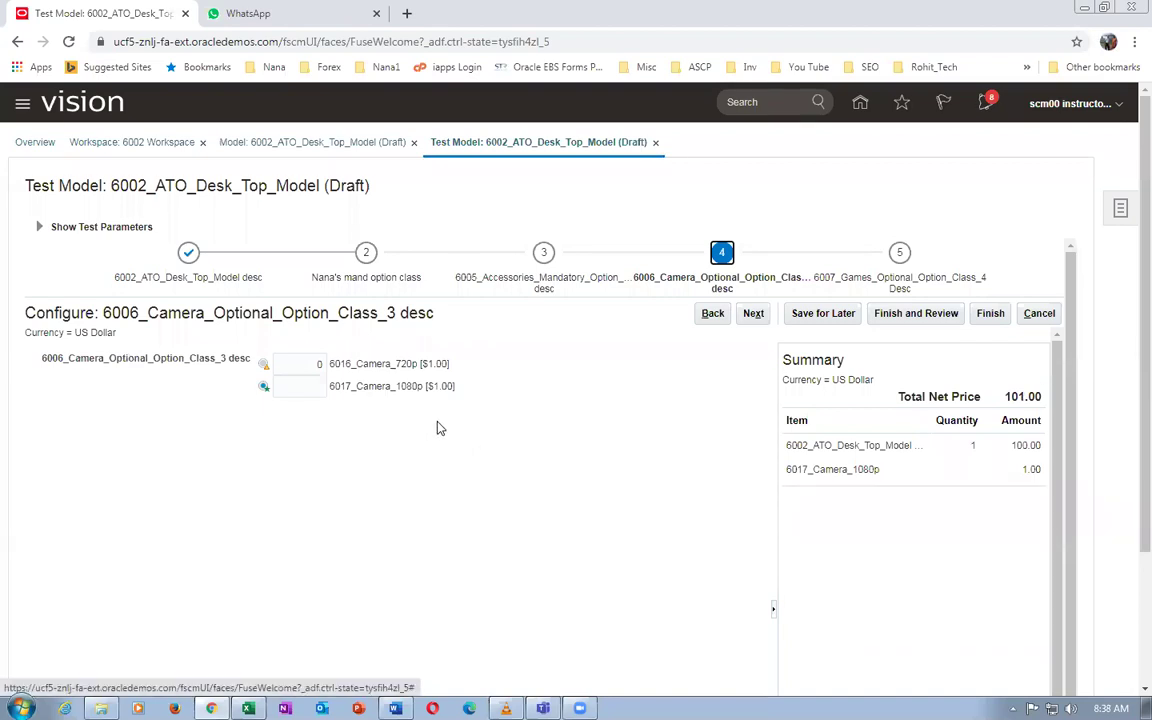
Cancel the model test without saving, consulting the Spacer item in the Word document's User Interfaces list along the way
left_click(1037, 315)
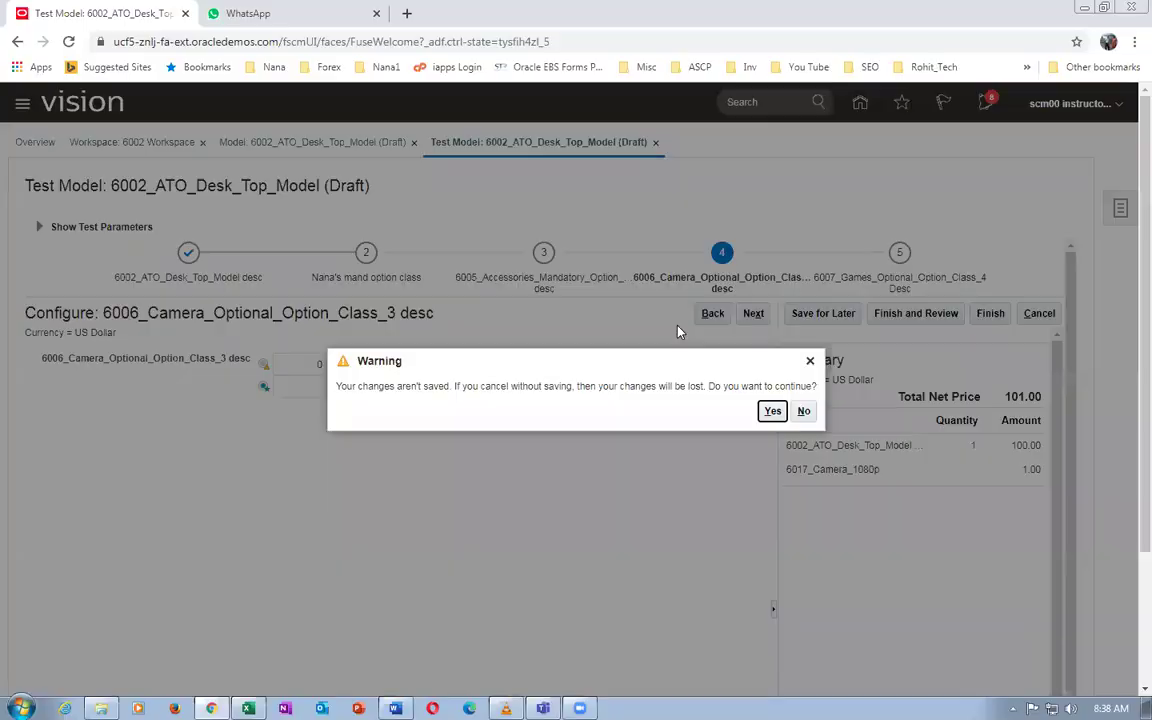
key("alt+Tab")
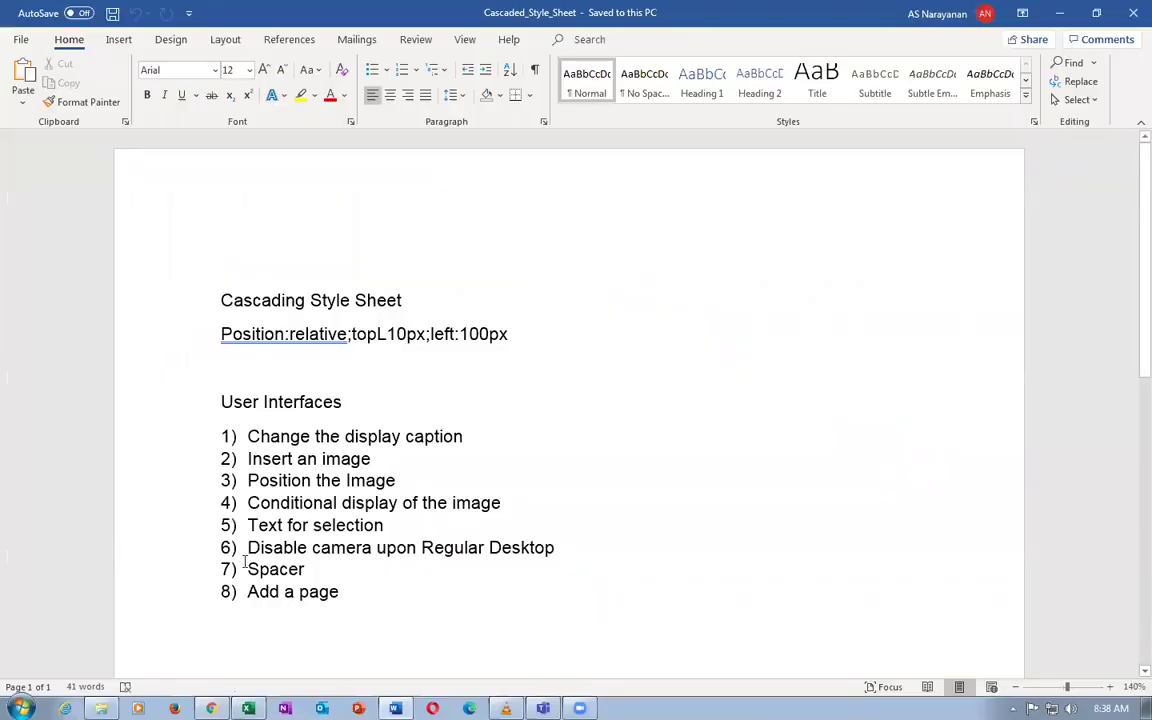
left_click_drag(250, 569, 305, 572)
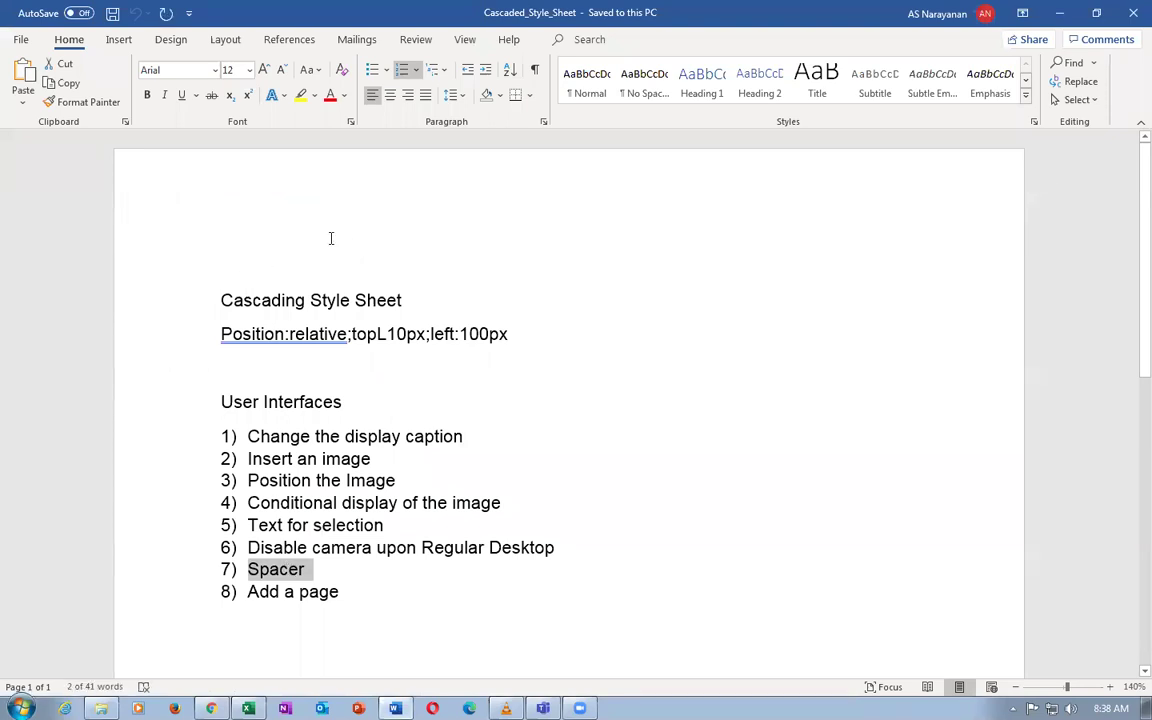
key("alt+Tab")
left_click(771, 410)
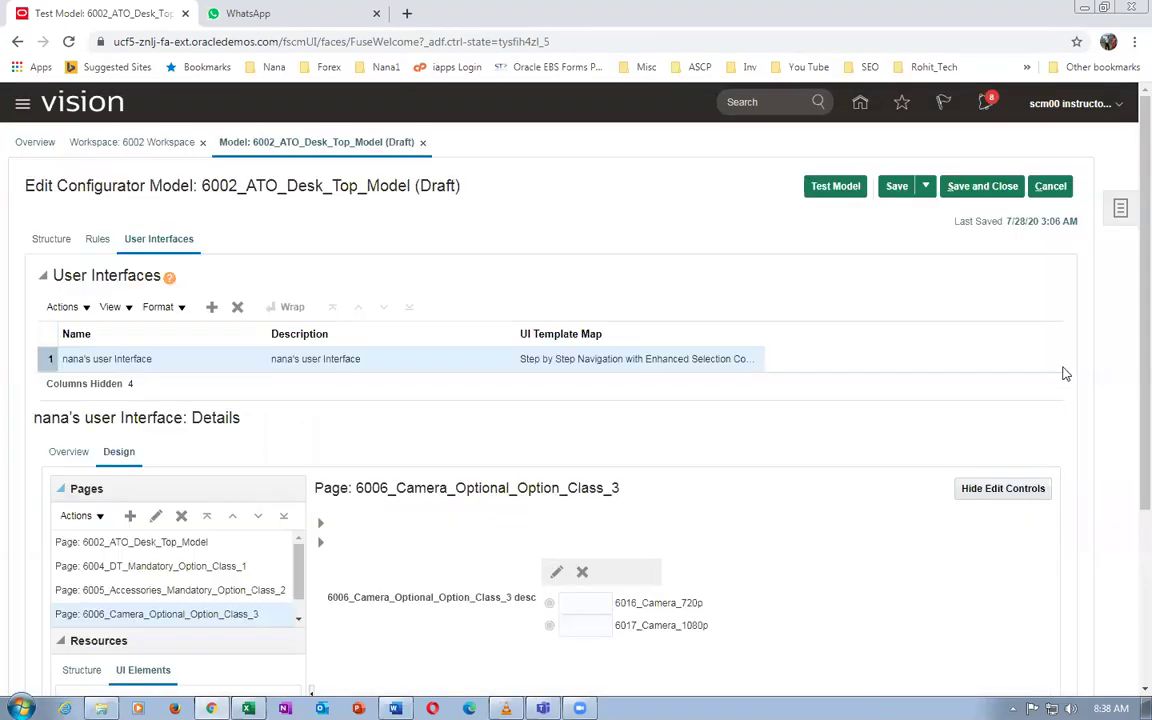
Open the 6002_ATO_Desk_Top_Model page in the design and start adding a Spacer UI element to it
scroll(1126, 391, "down", 2)
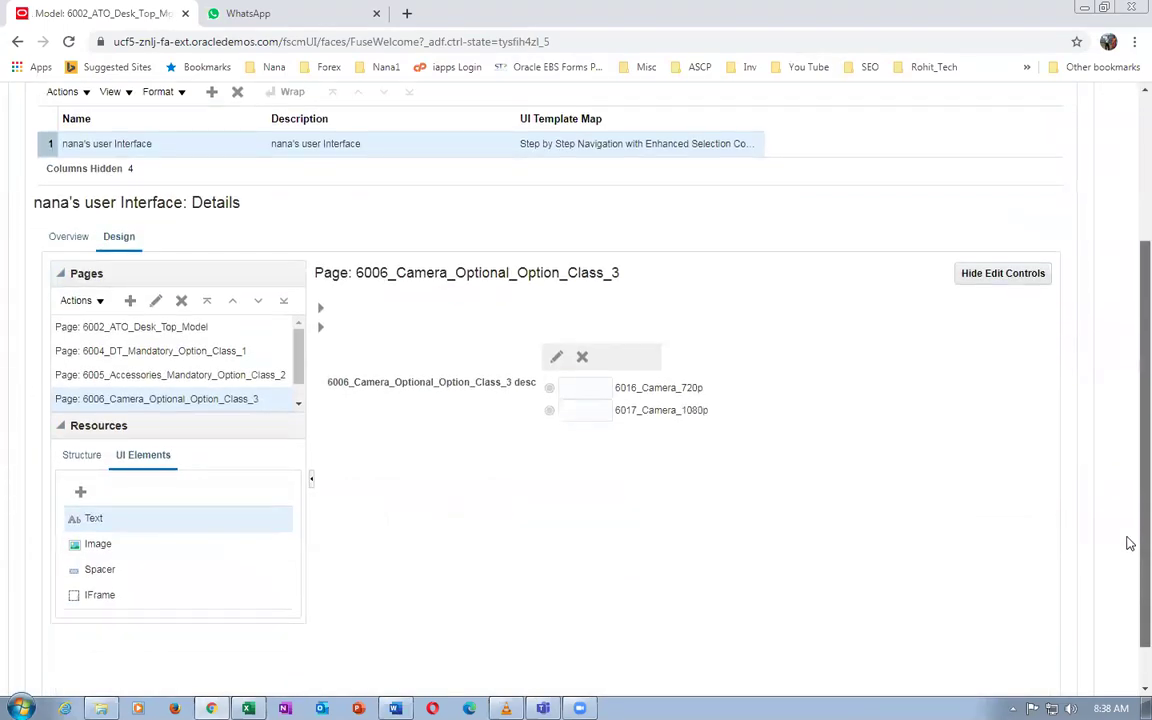
left_click(131, 577)
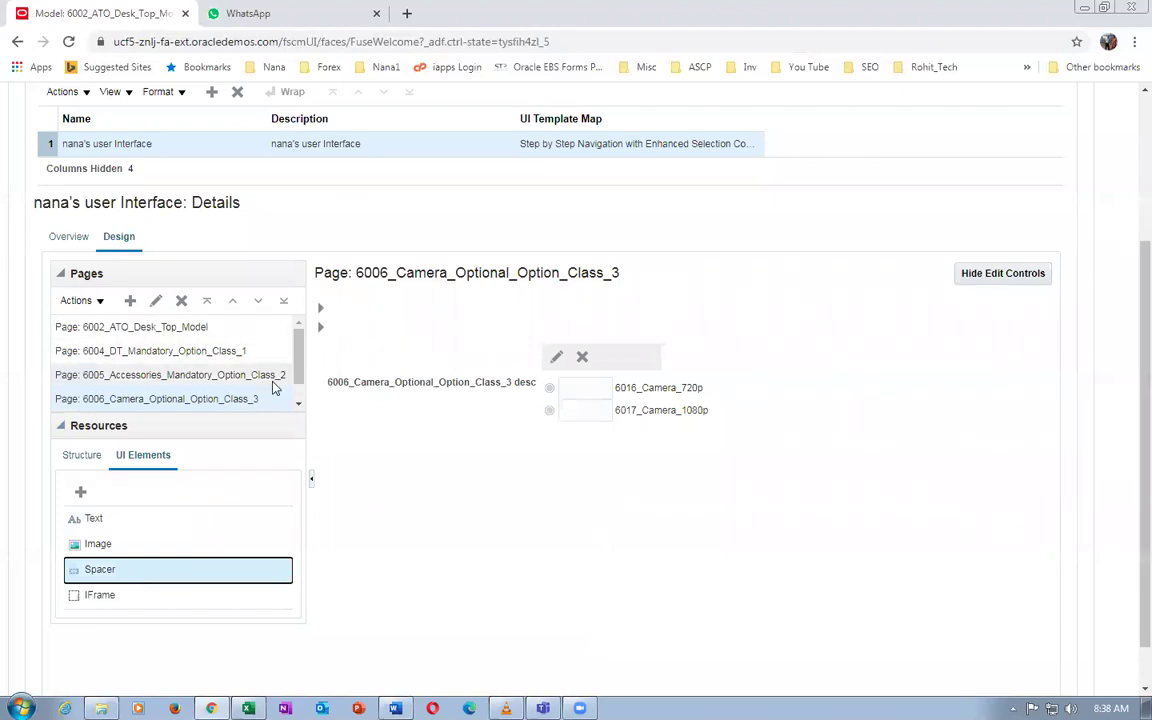
left_click(125, 326)
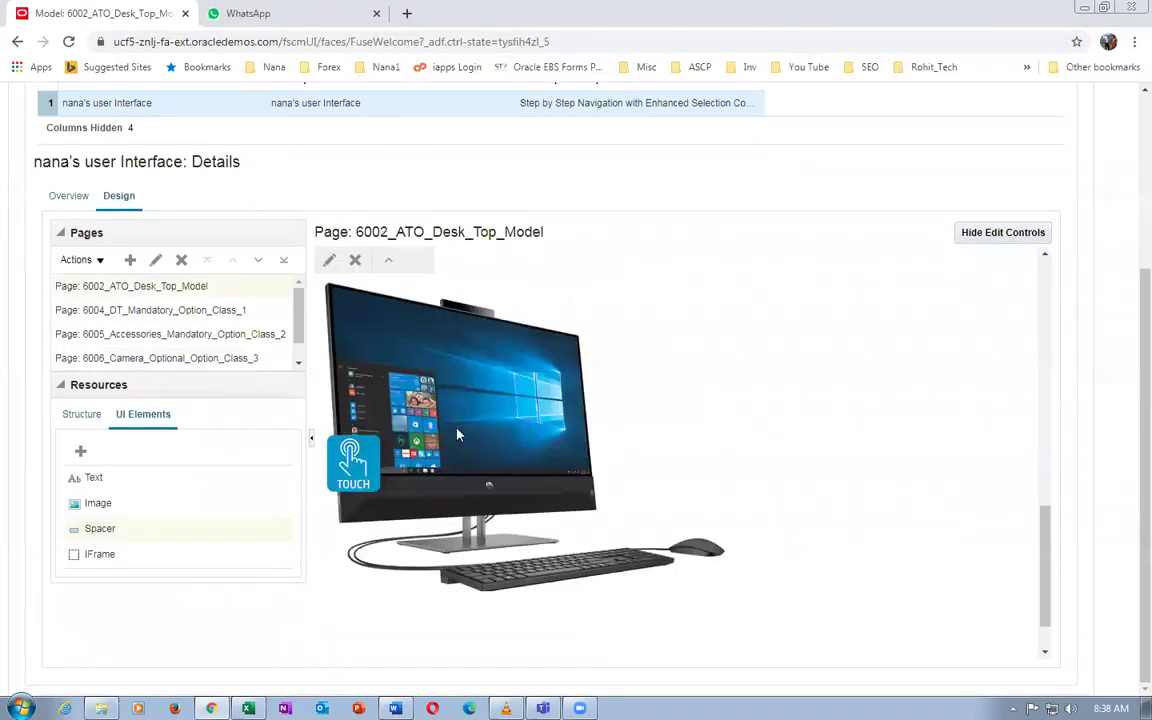
scroll(822, 515, "up", 10)
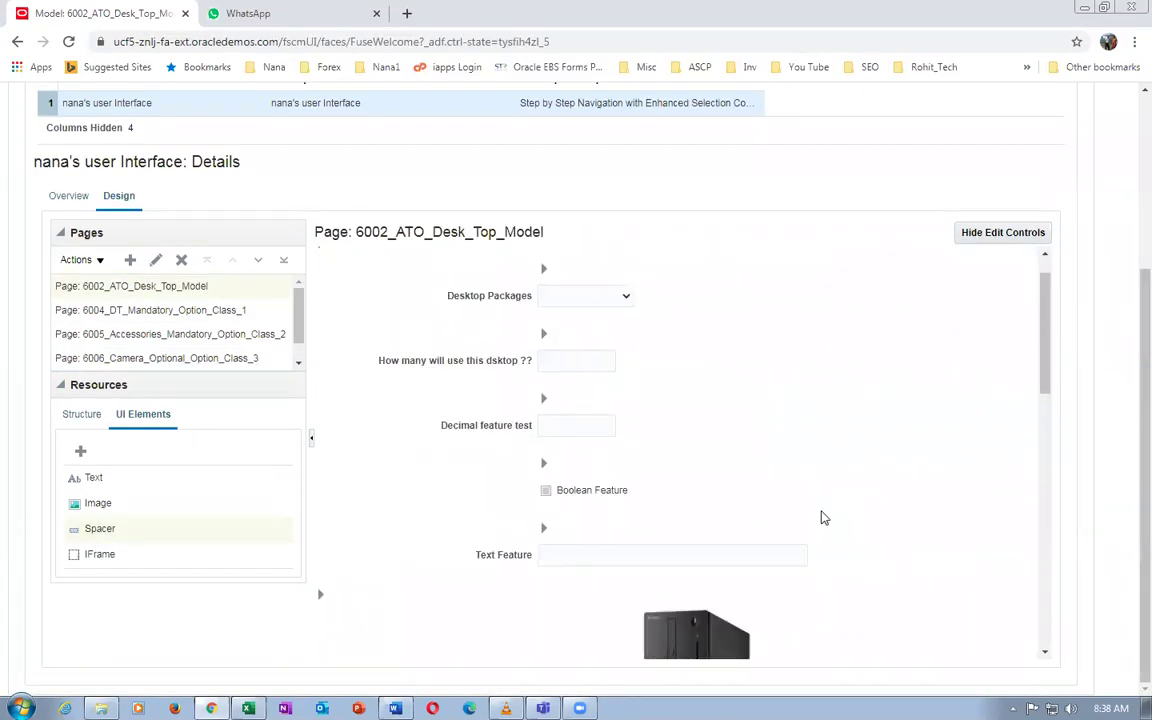
scroll(822, 517, "down", 10)
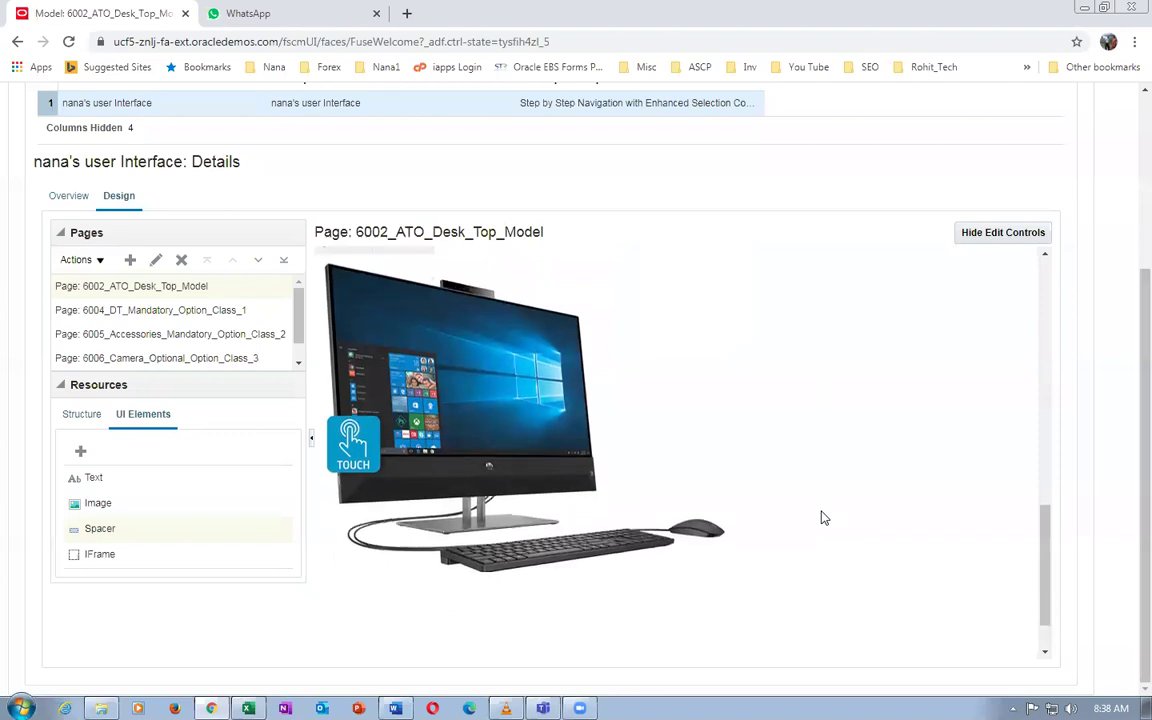
scroll(822, 517, "down", 1)
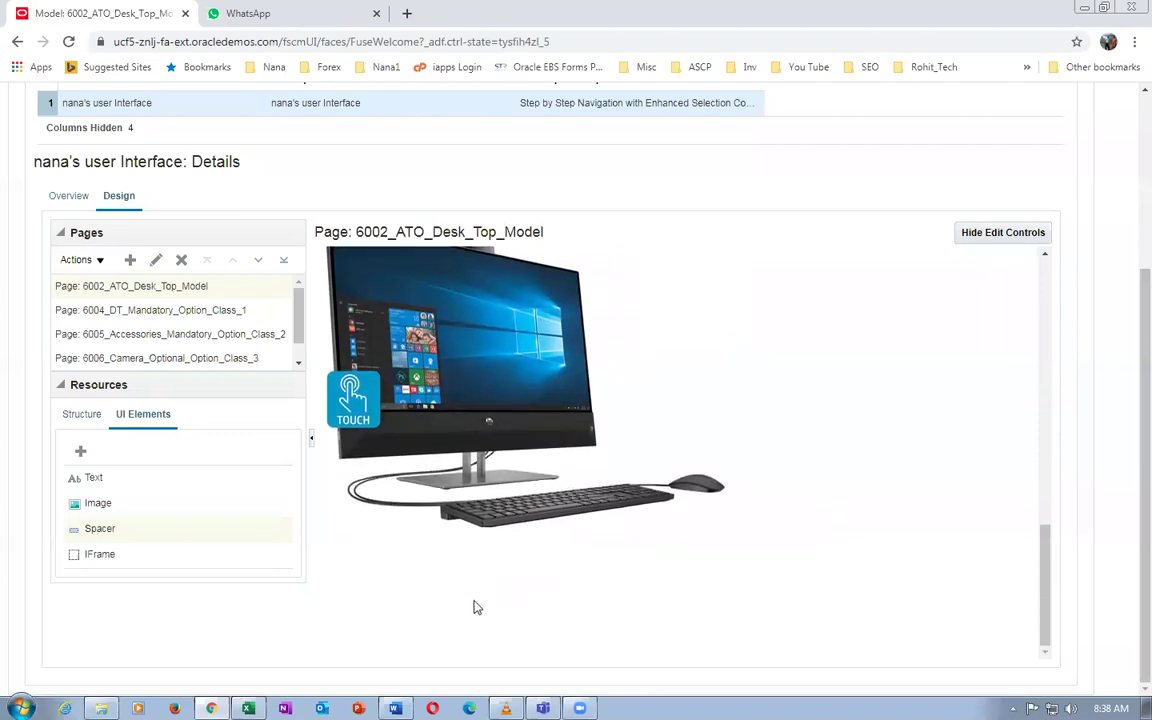
left_click(114, 528)
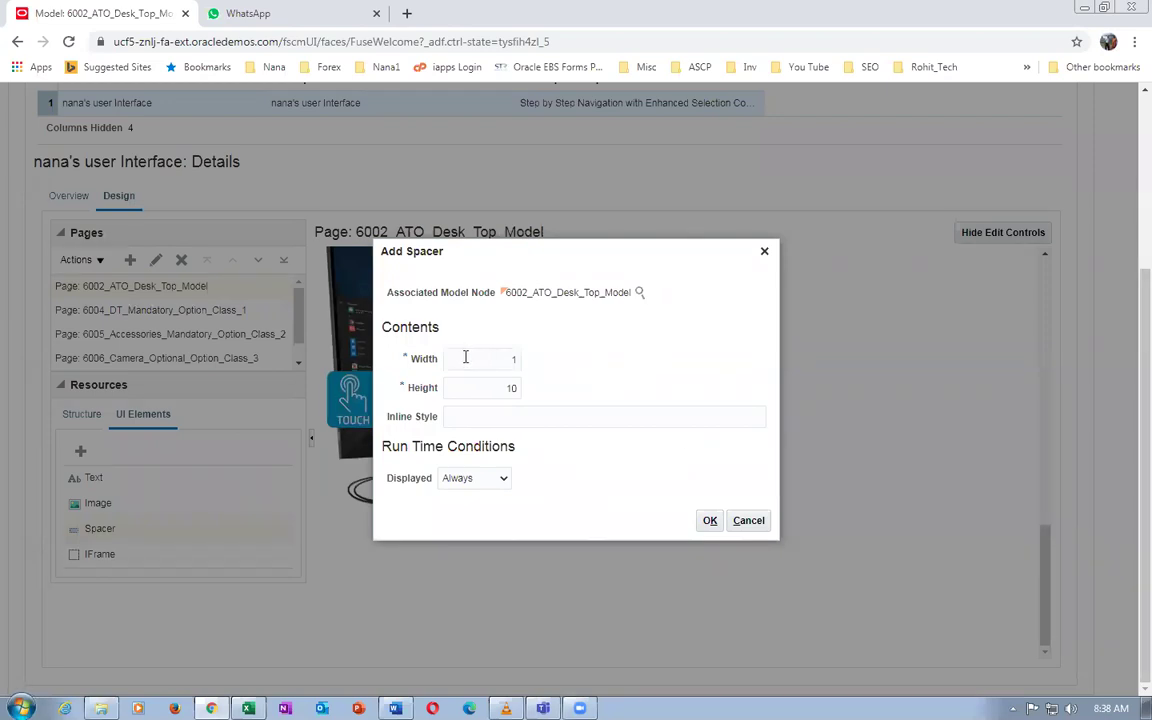
Set the new spacer's width to 100 and its height to 100
double_click(465, 357)
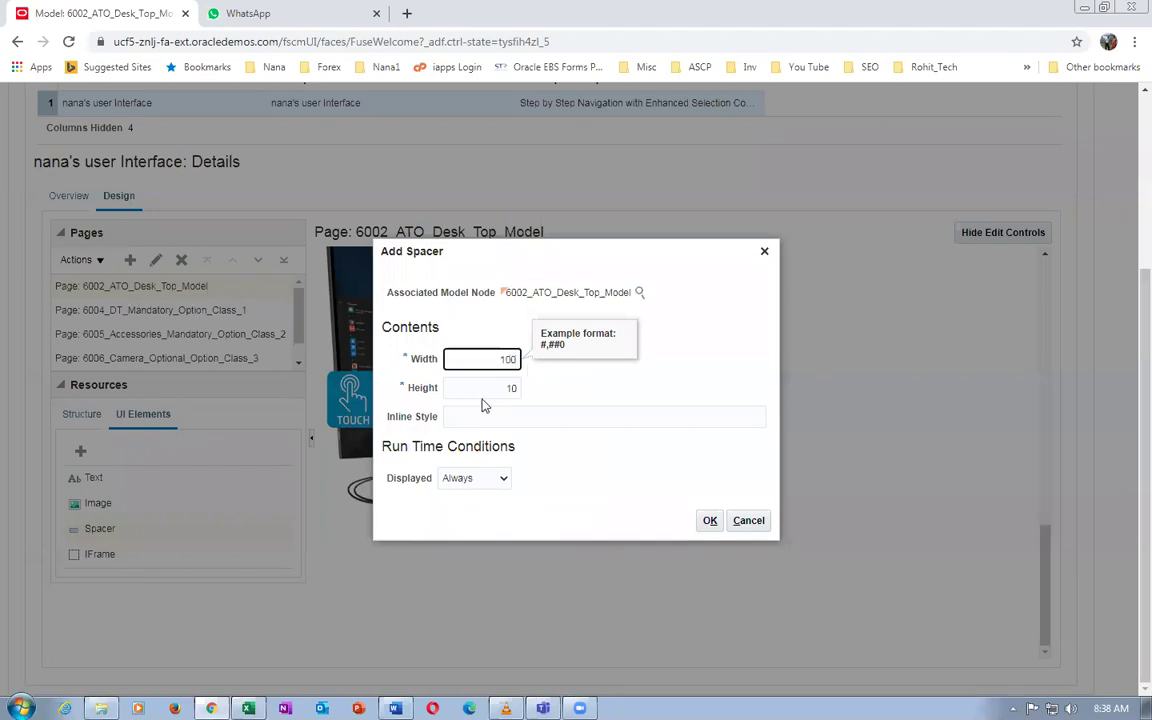
key("Tab")
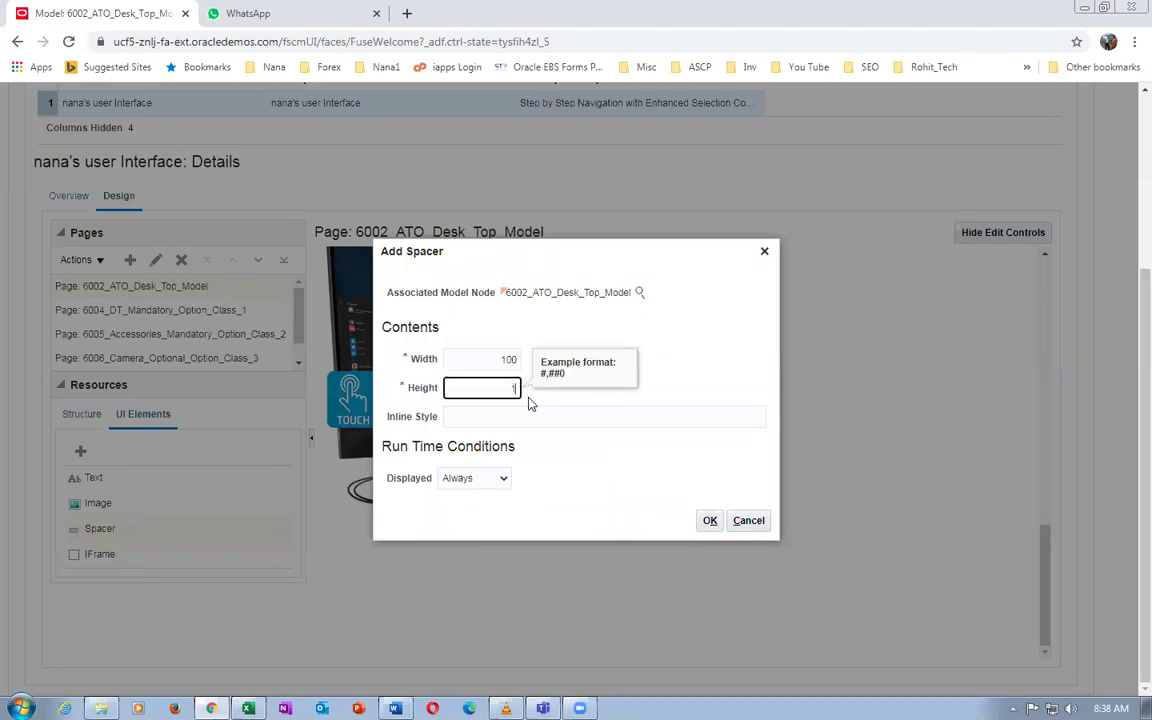
type("00")
Copy the Position:relative style line from Word into the spacer's inline style, change it to left:500px, and add the spacer
left_click(462, 412)
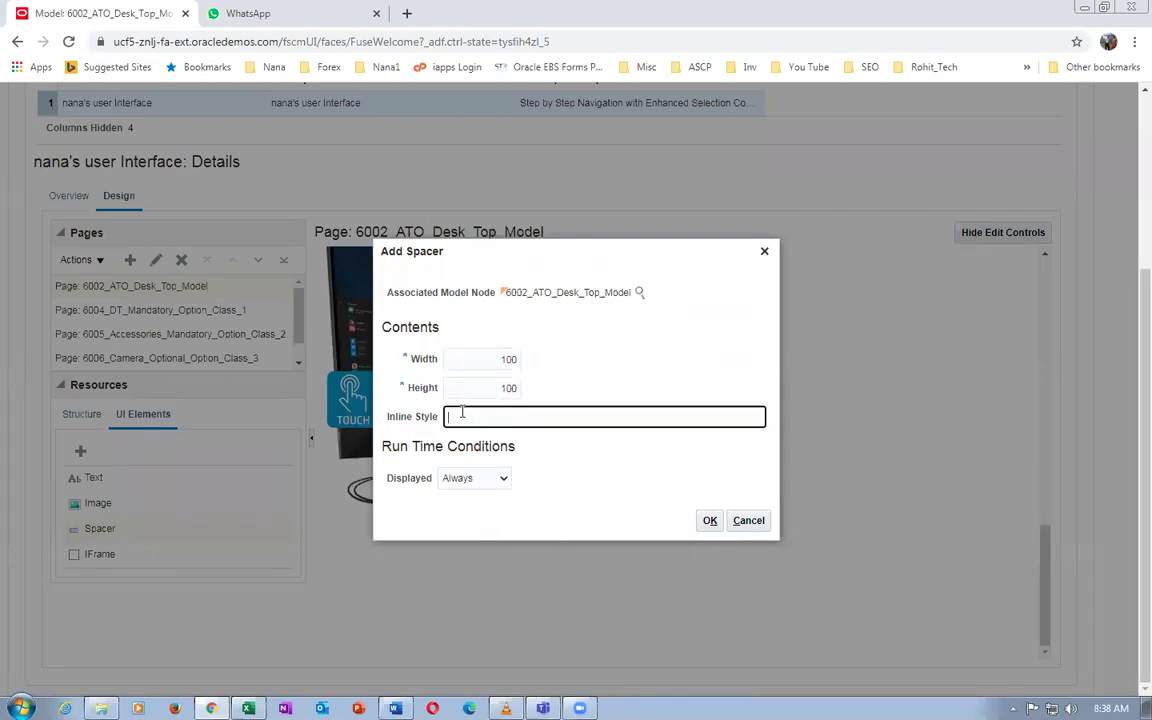
key("alt+Tab")
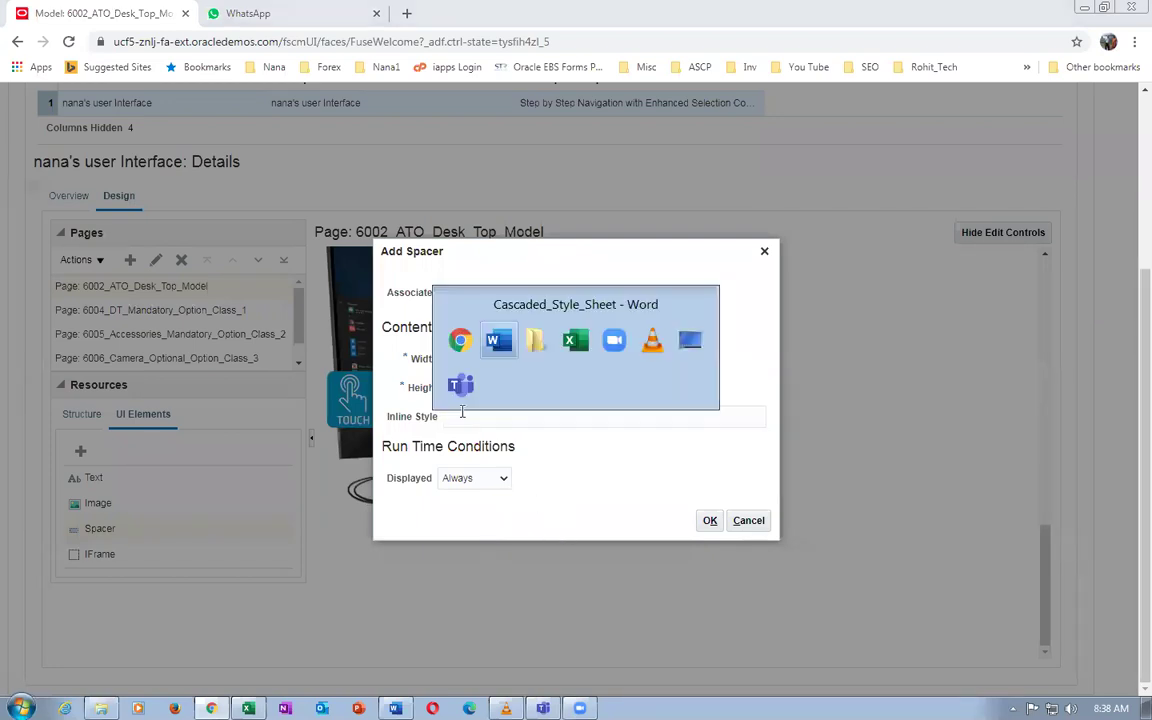
left_click(195, 341)
key("ctrl+c")
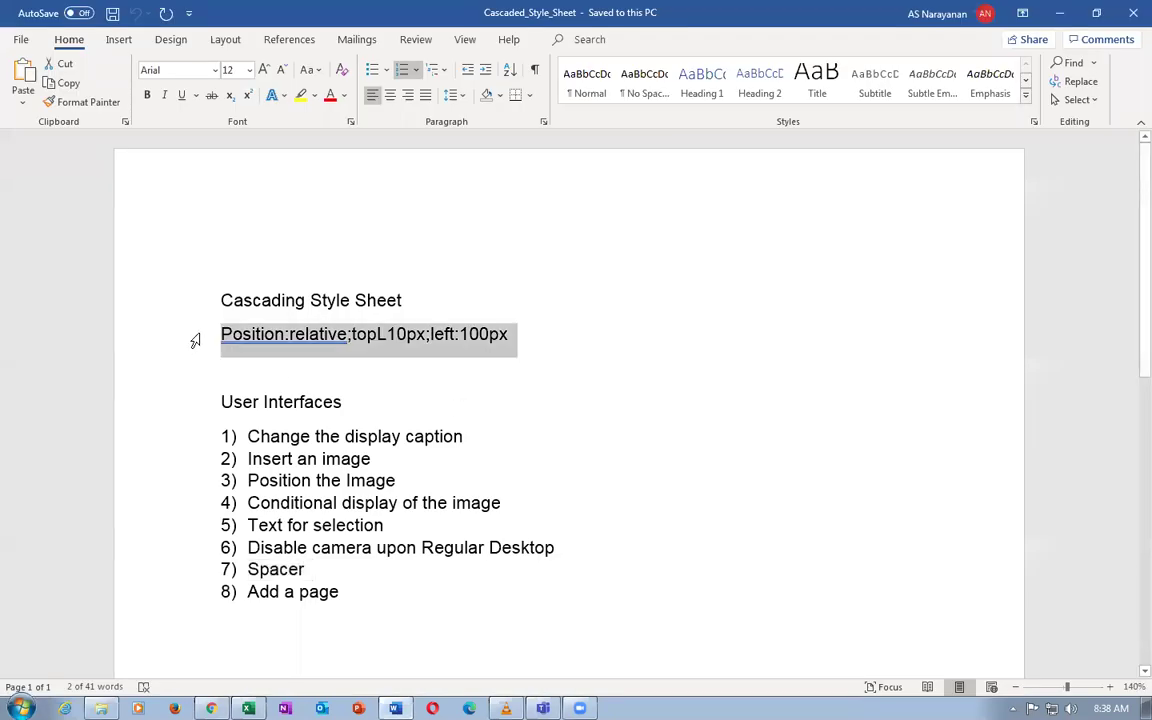
key("alt+Tab")
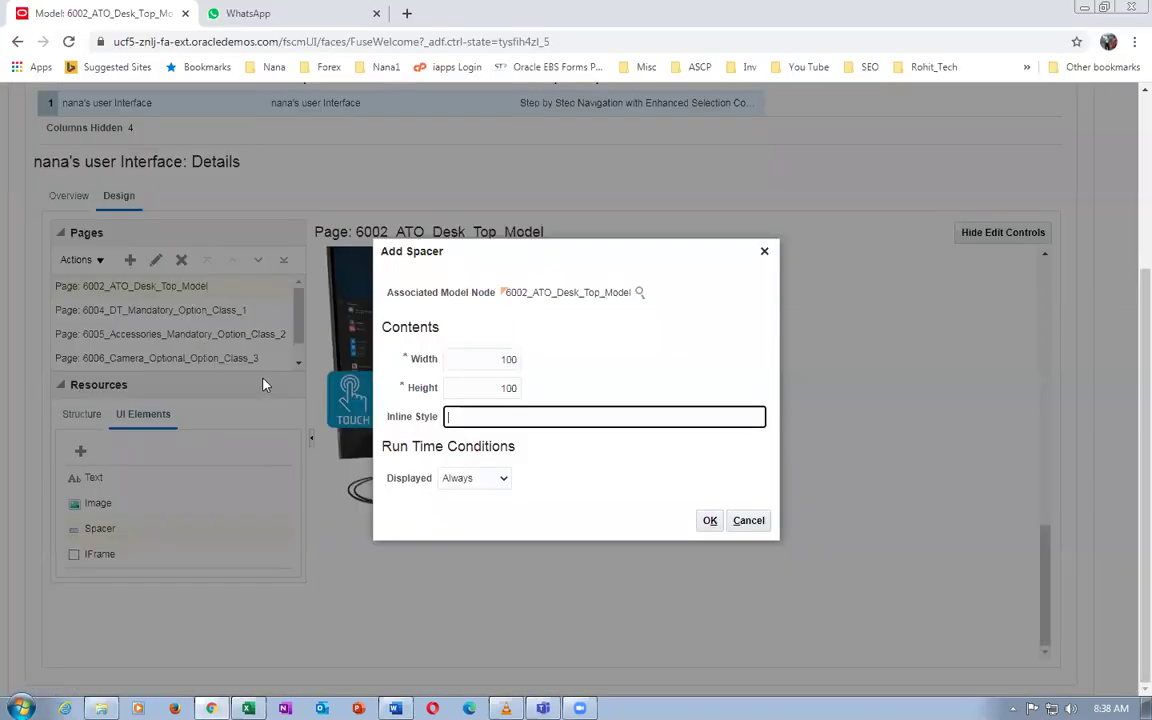
key("ctrl+v")
key("Delete")
type("5")
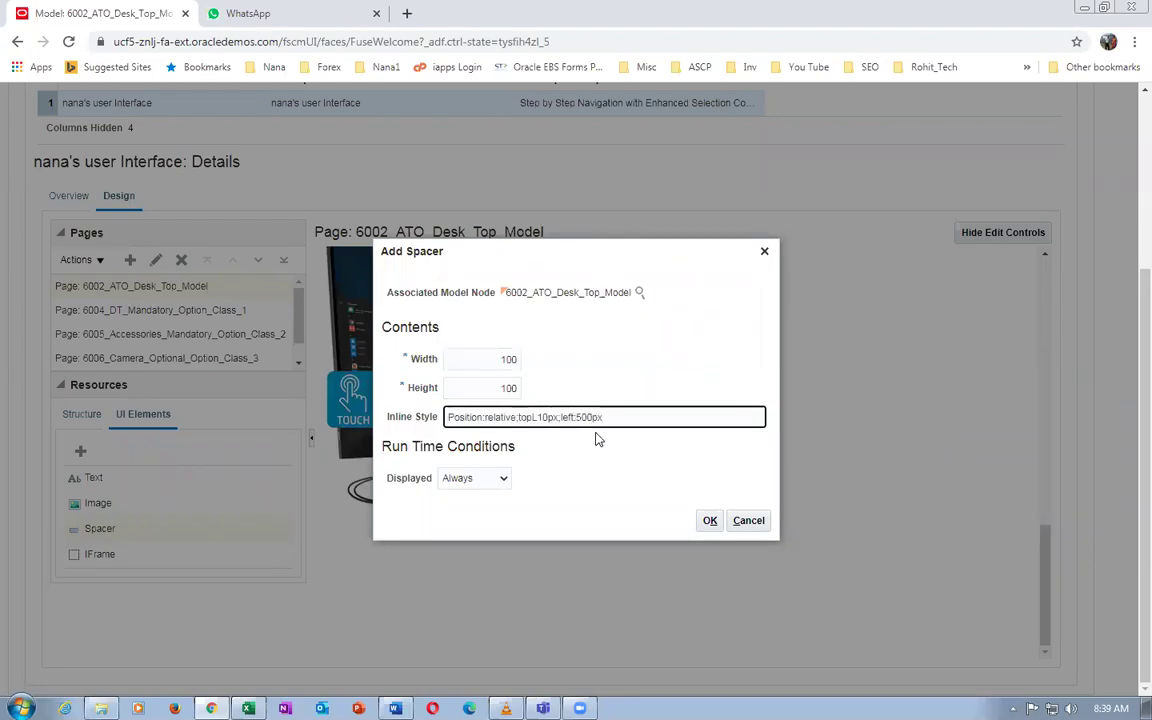
left_click(708, 522)
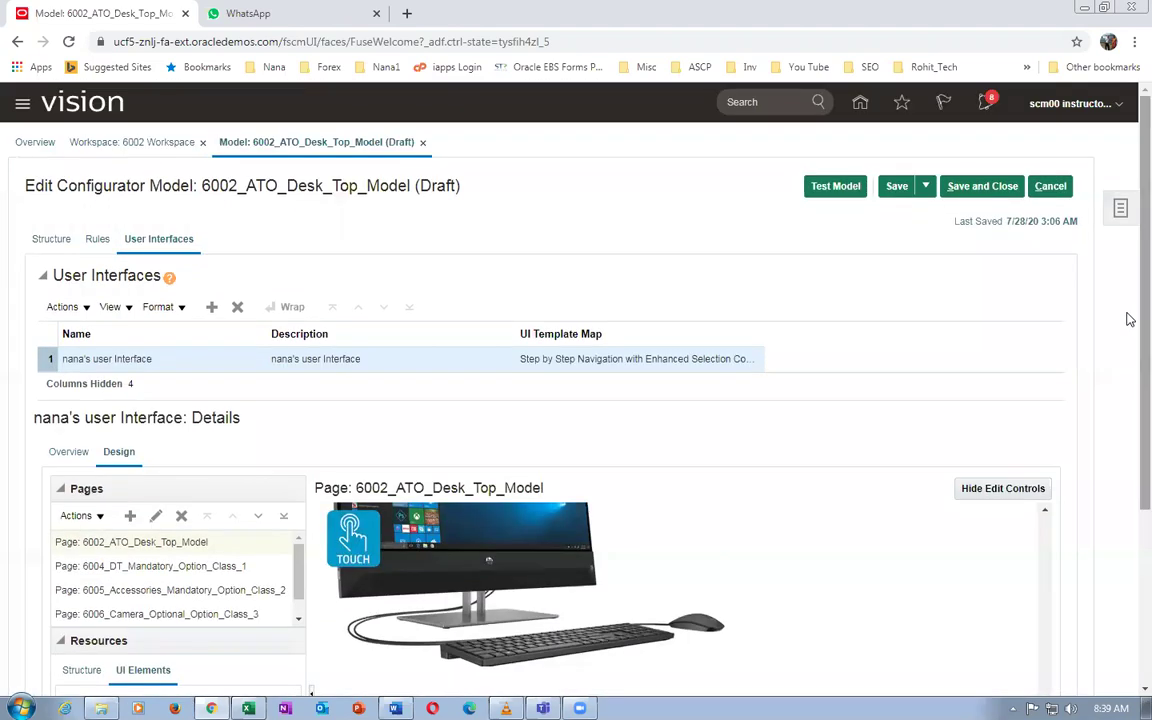
Save the 6002_ATO_Desk_Top_Model configurator model and start a model test with nana's user Interface
left_click(888, 192)
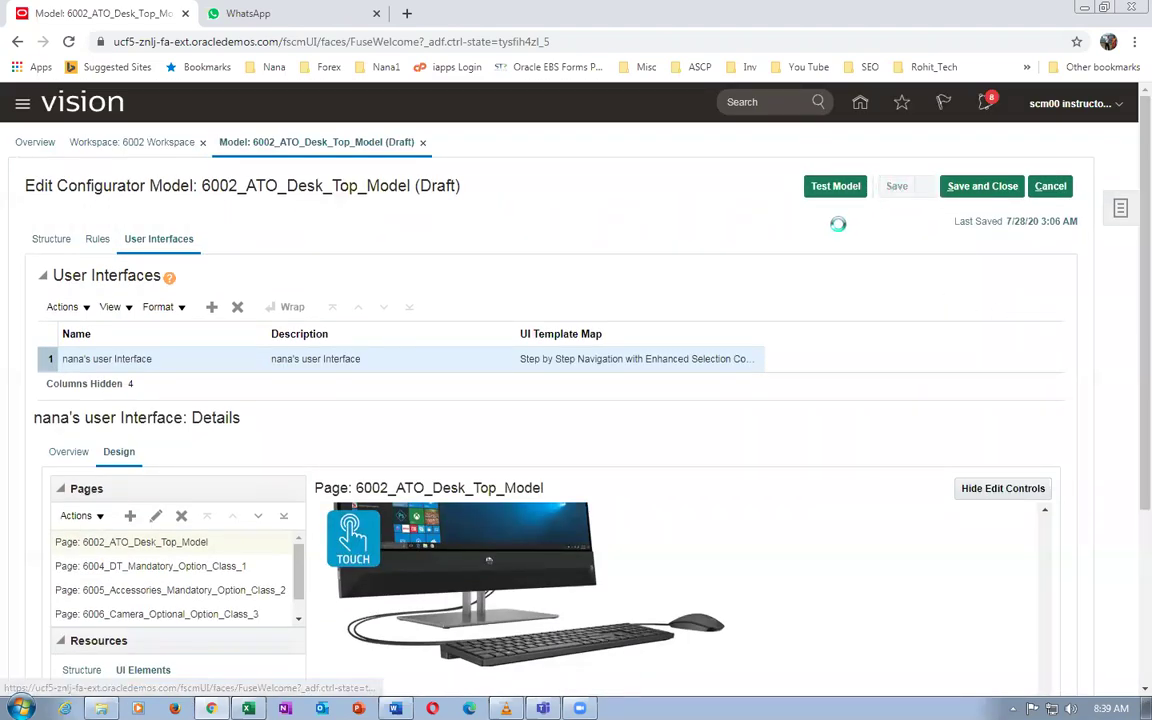
left_click(830, 188)
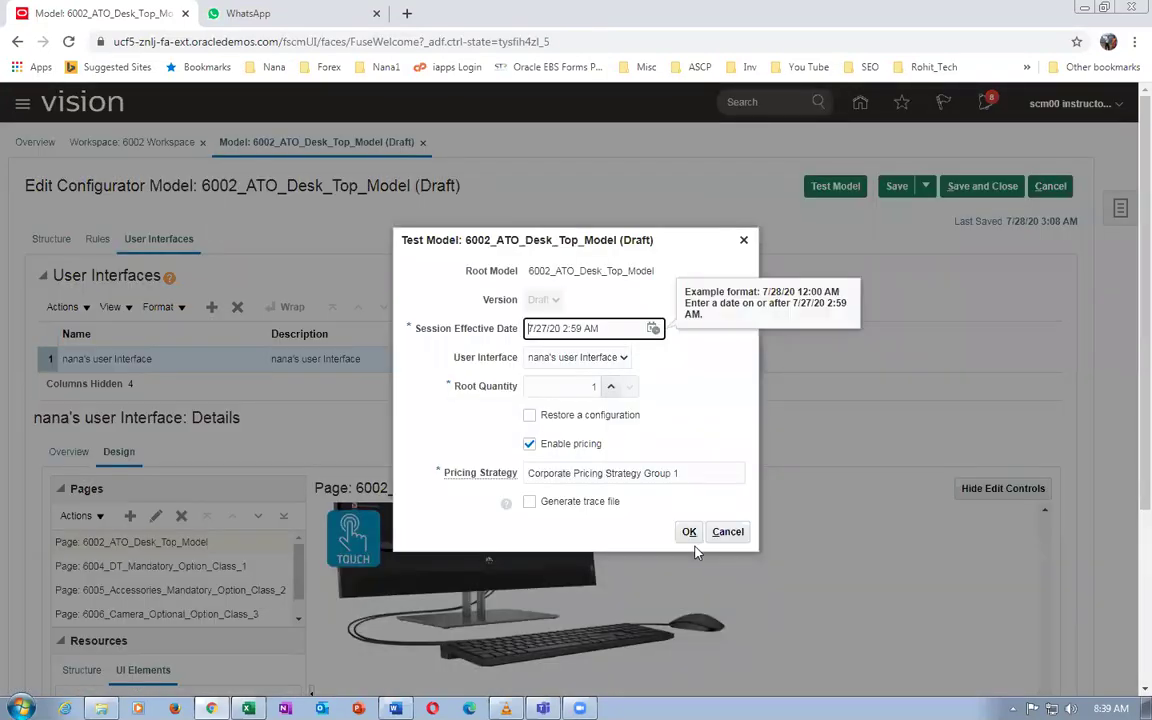
left_click(689, 531)
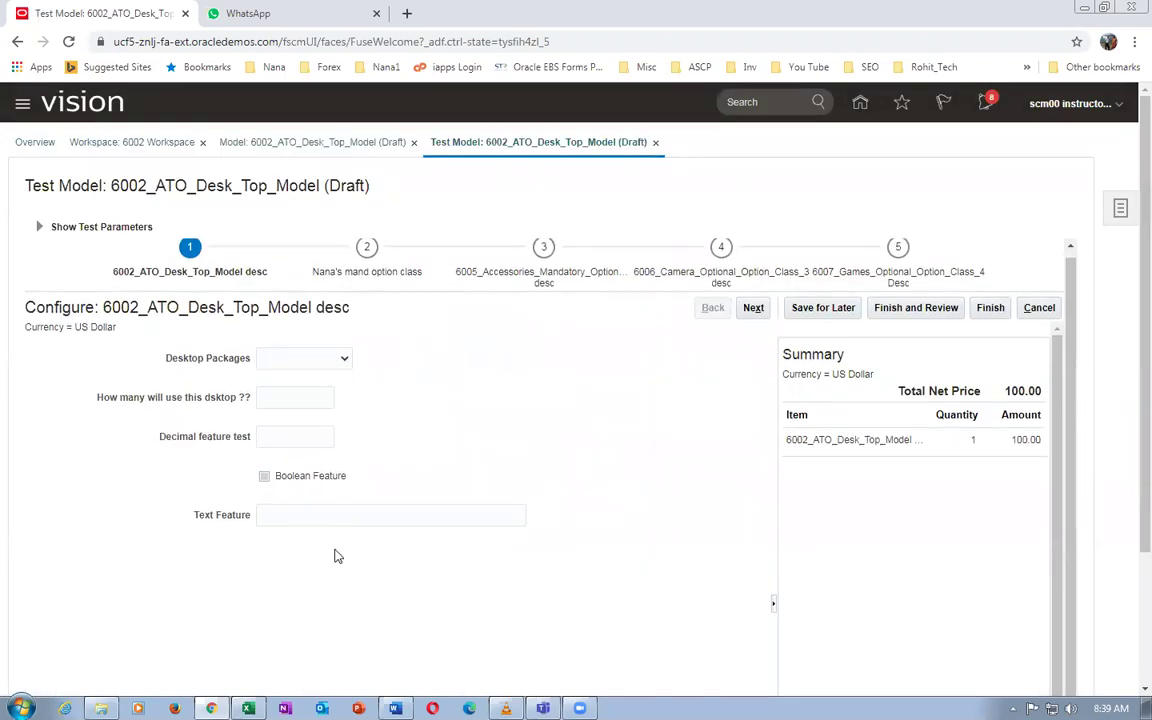
Set Desktop Packages to Regular Desktop in the test, check the page's image and spacing, and cancel the test
left_click(303, 358)
left_click(293, 384)
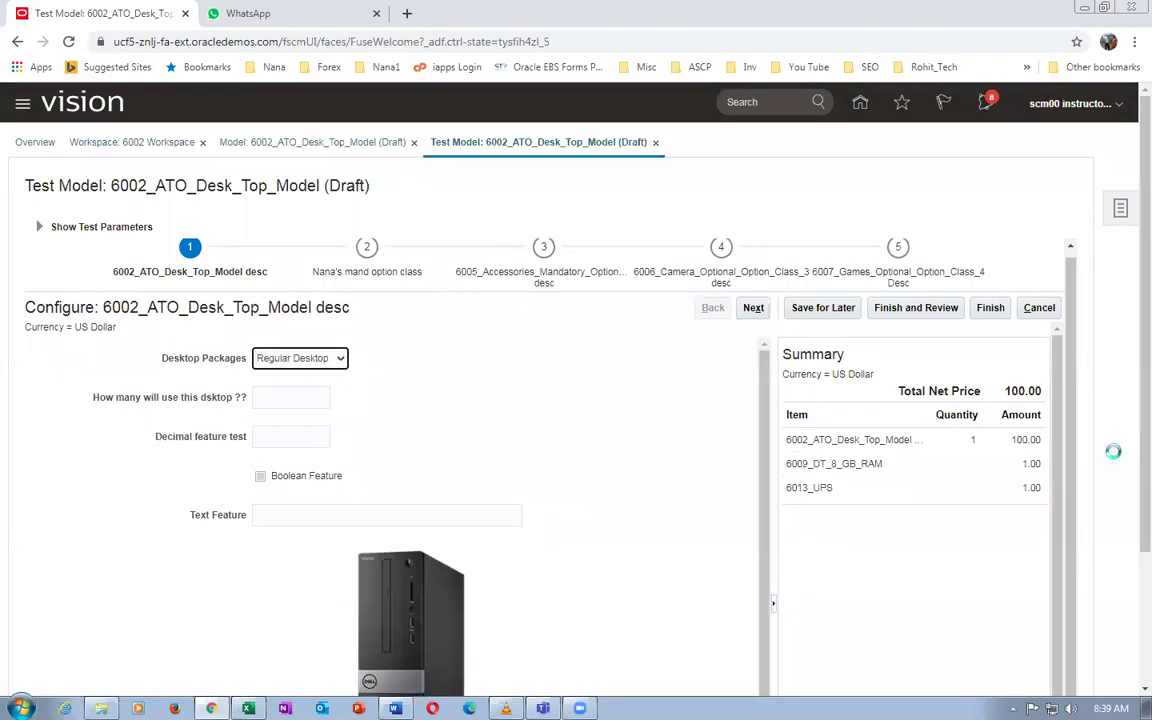
scroll(1128, 470, "down", 3)
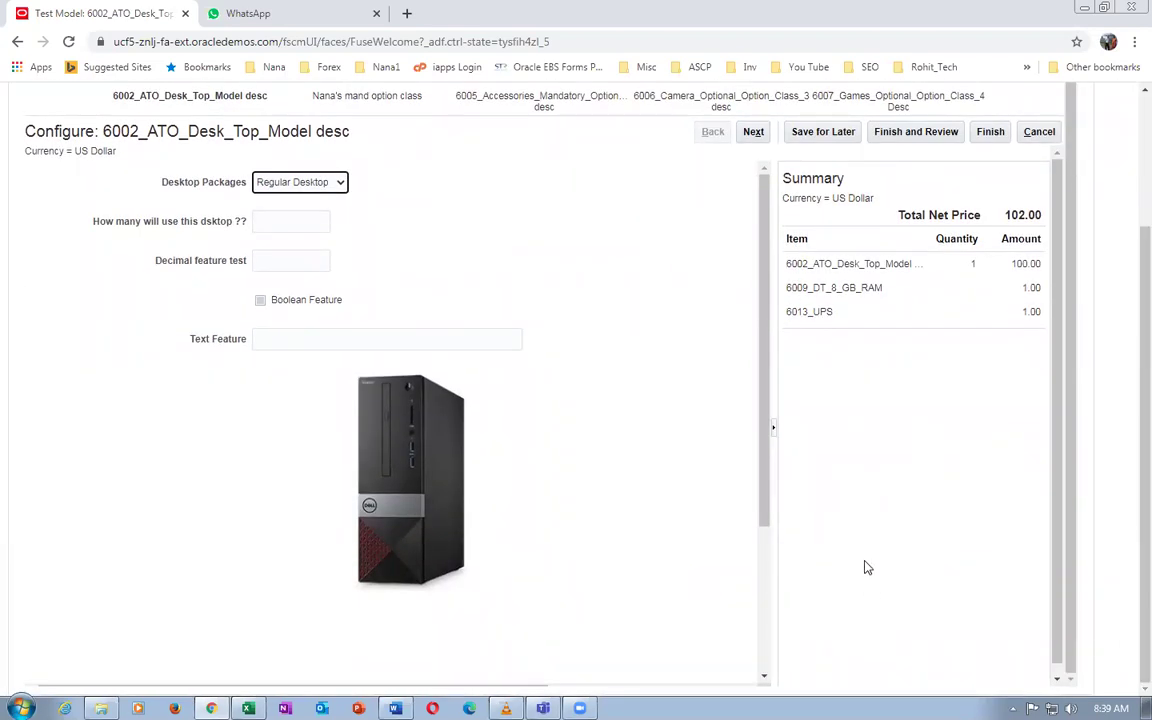
left_click_drag(758, 512, 382, 493)
left_click(1039, 132)
left_click(763, 416)
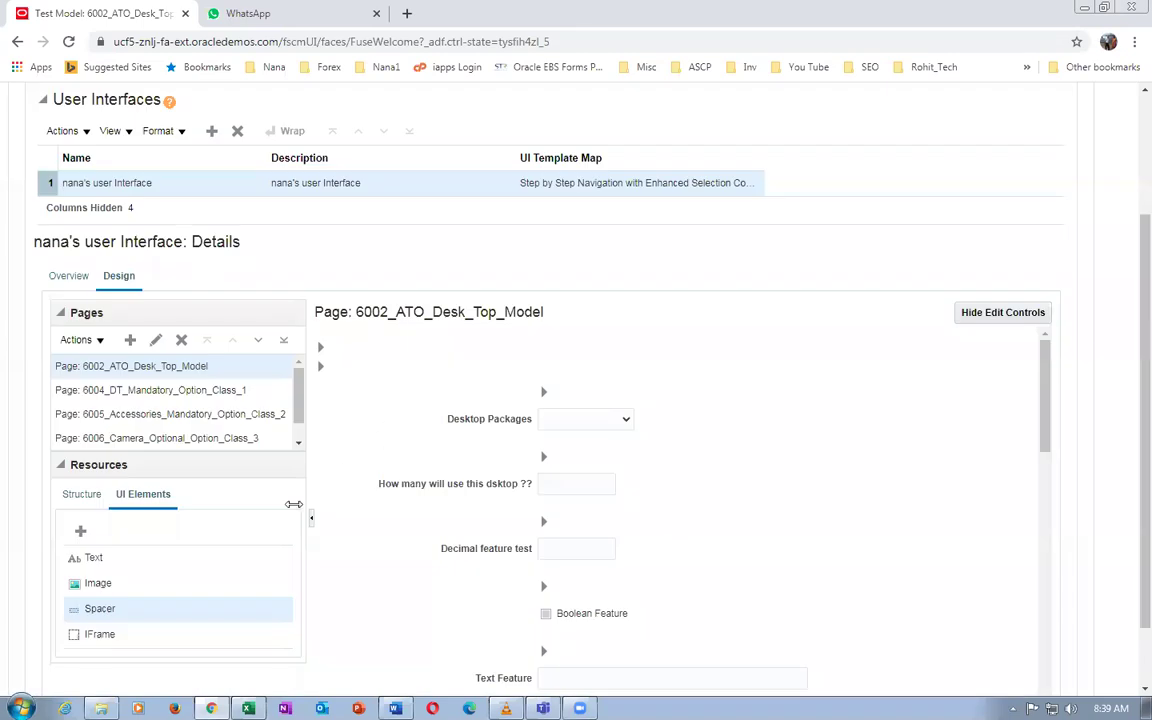
Review the spacer's settings below the images on the 6002_ATO_Desk_Top_Model page and close them without changes
scroll(1128, 420, "down", 1)
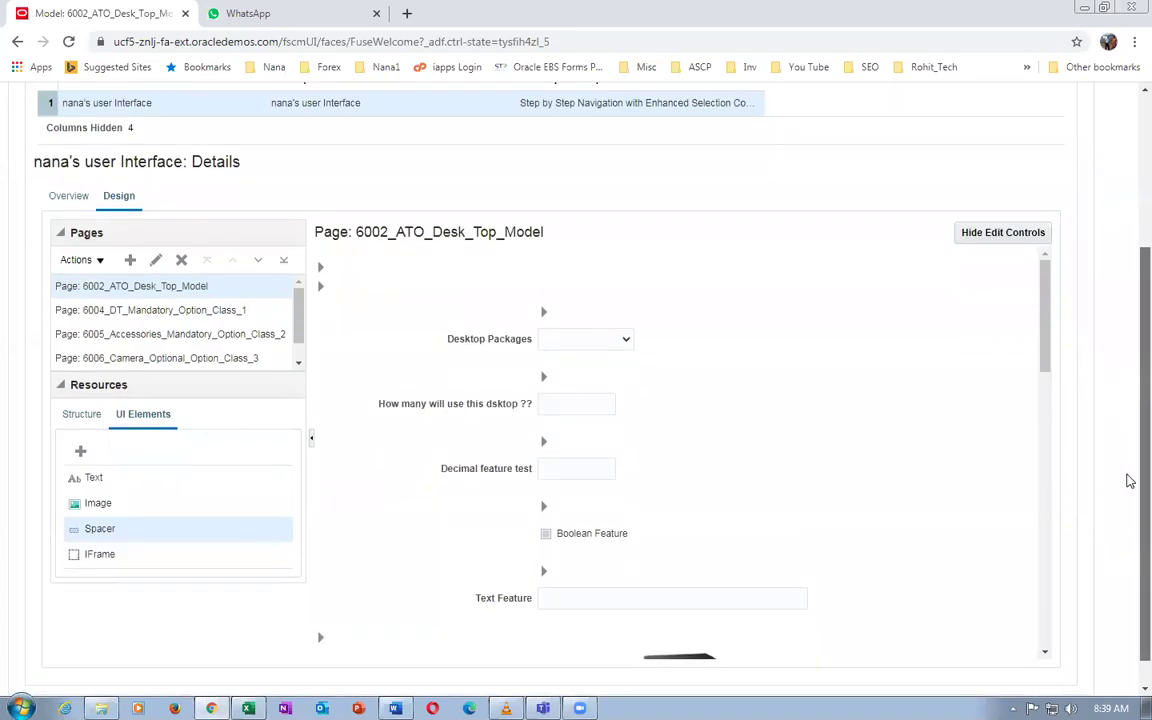
left_click_drag(1046, 373, 1059, 665)
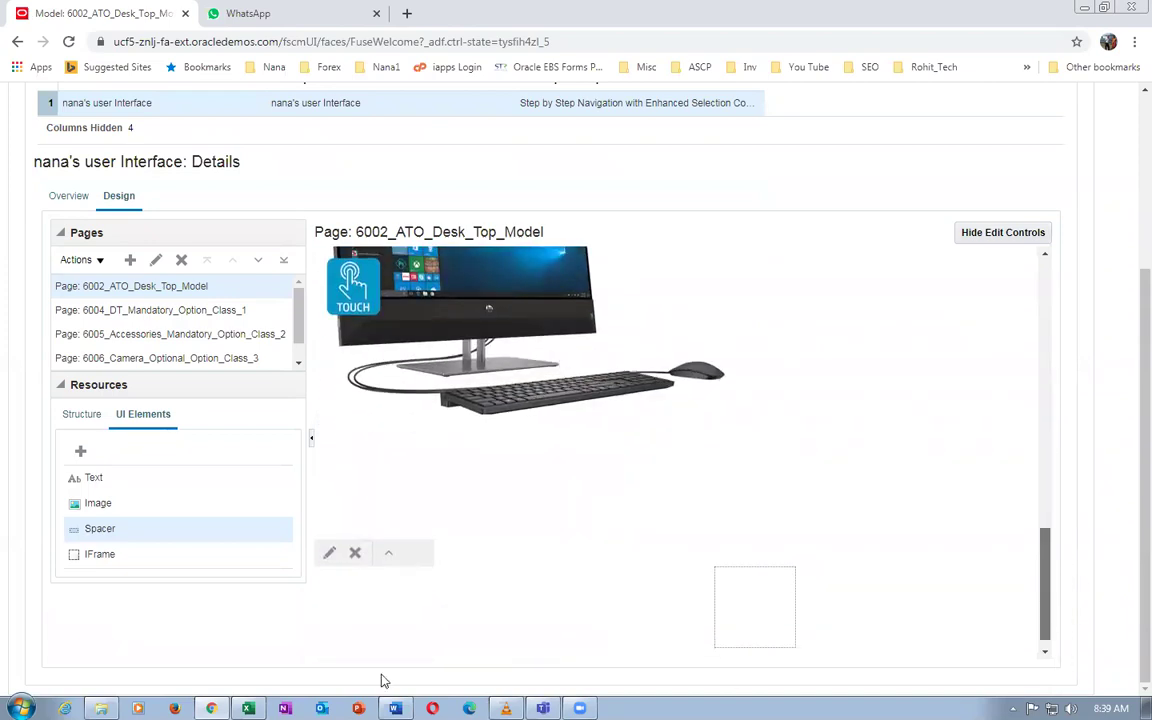
left_click(330, 558)
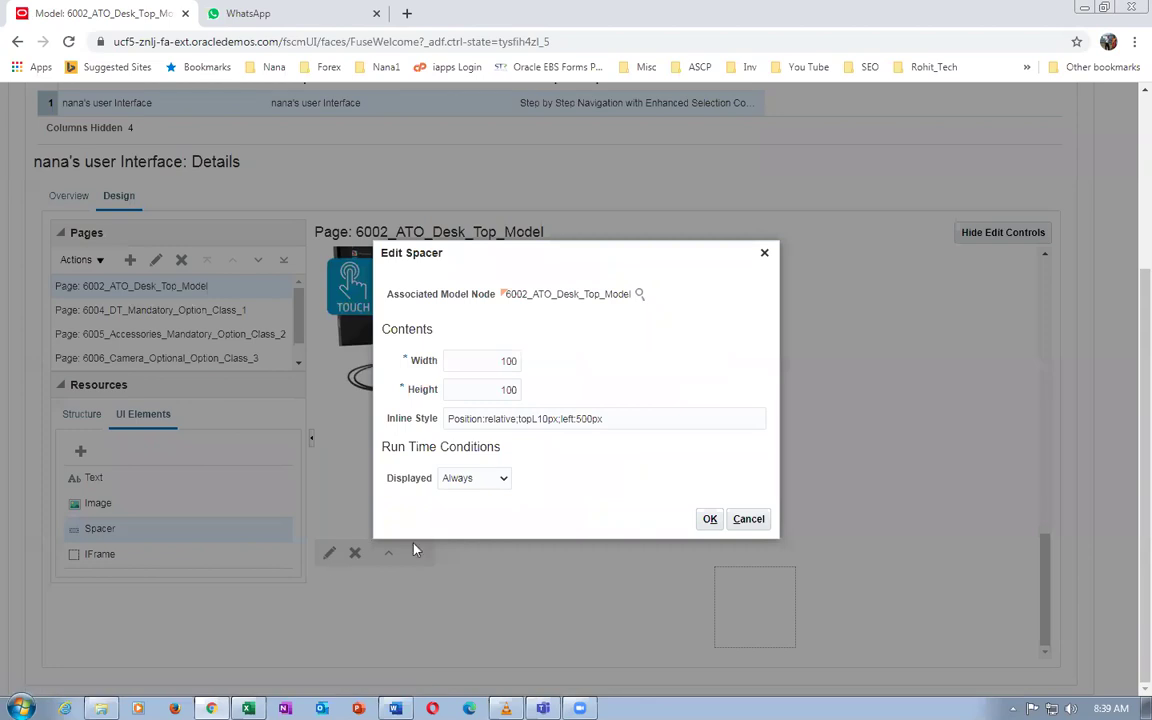
left_click(760, 521)
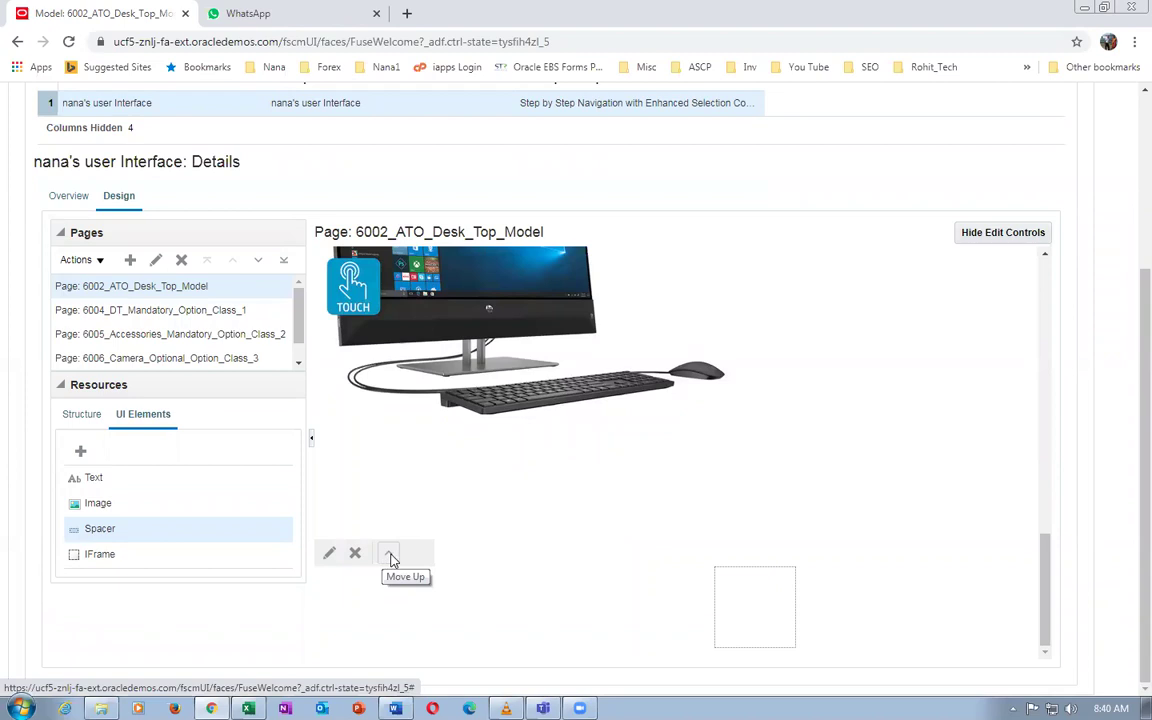
Move the spacer up past both desktop images and the feature fields, placing it above Desktop Packages
left_click(391, 557)
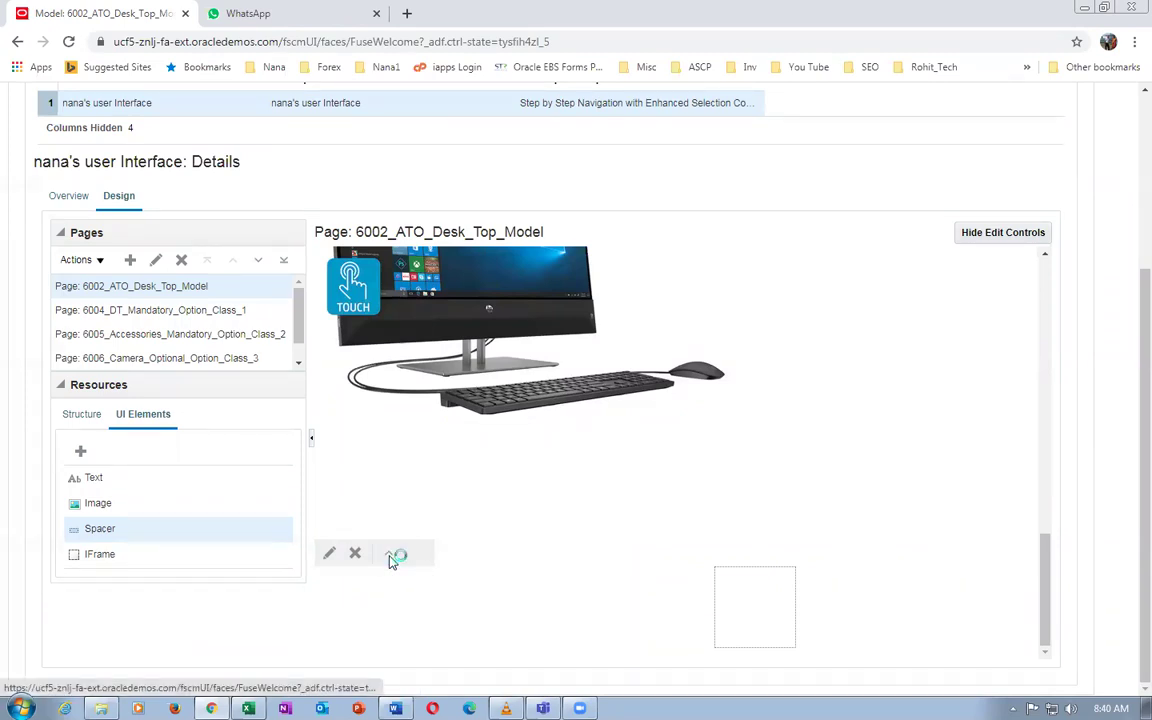
scroll(531, 483, "up", 2)
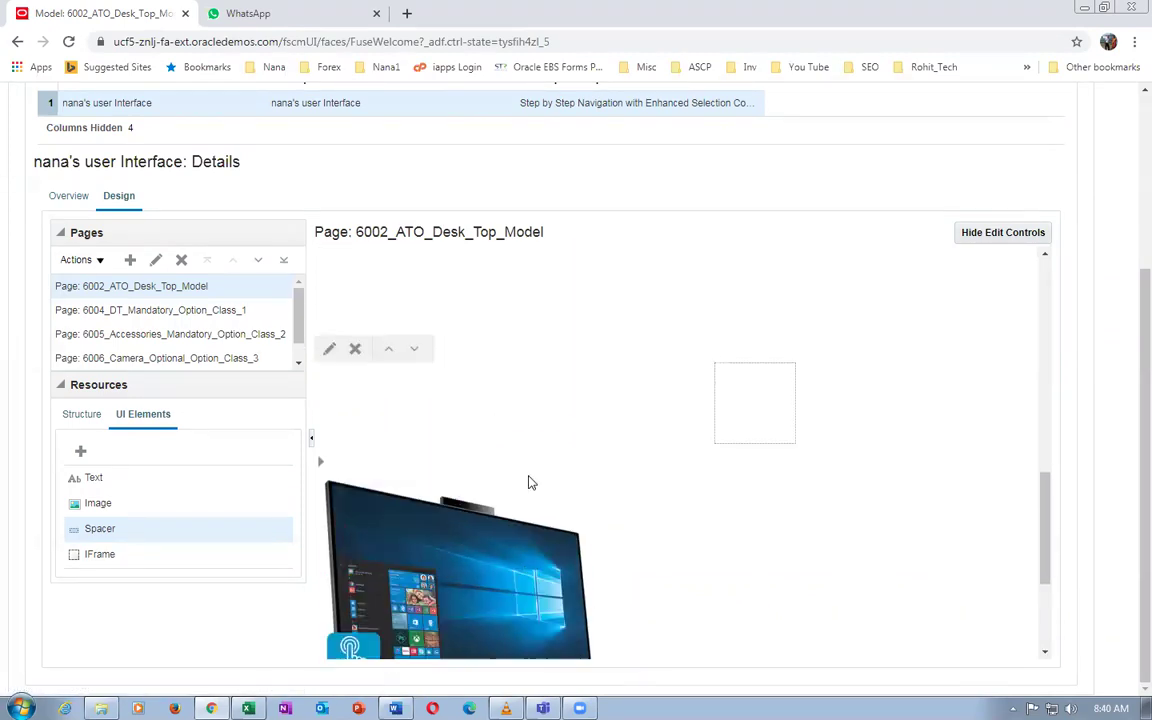
scroll(531, 483, "up", 4)
scroll(510, 585, "down", 3)
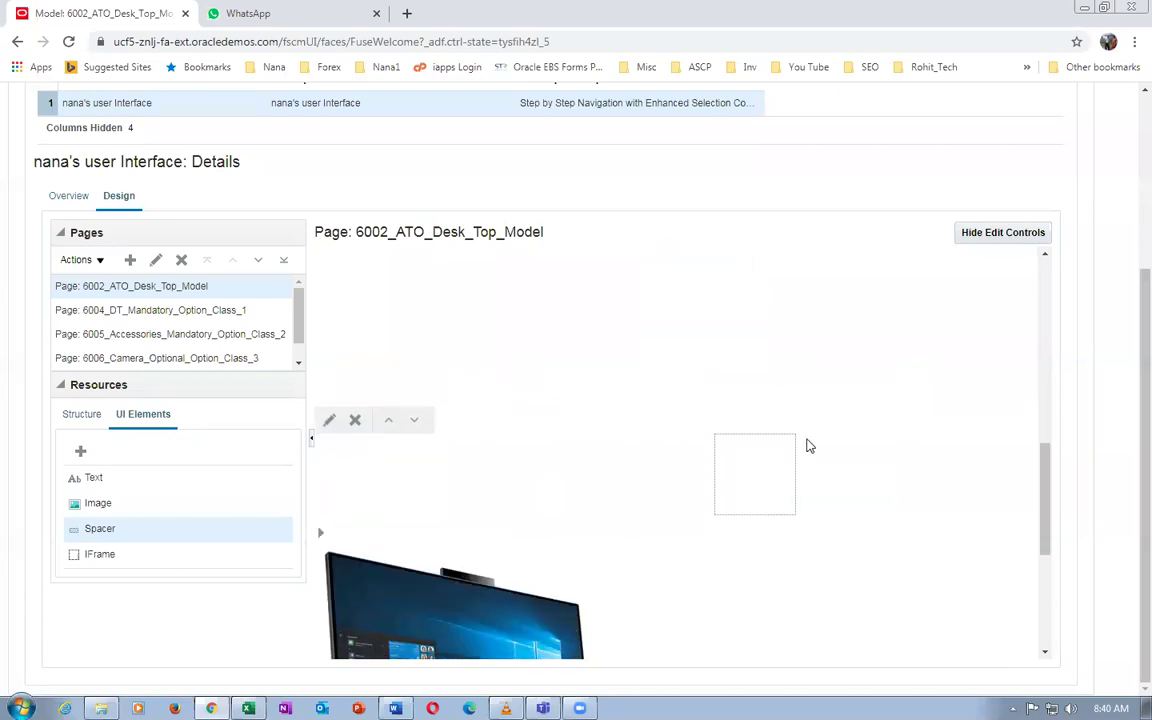
left_click(389, 423)
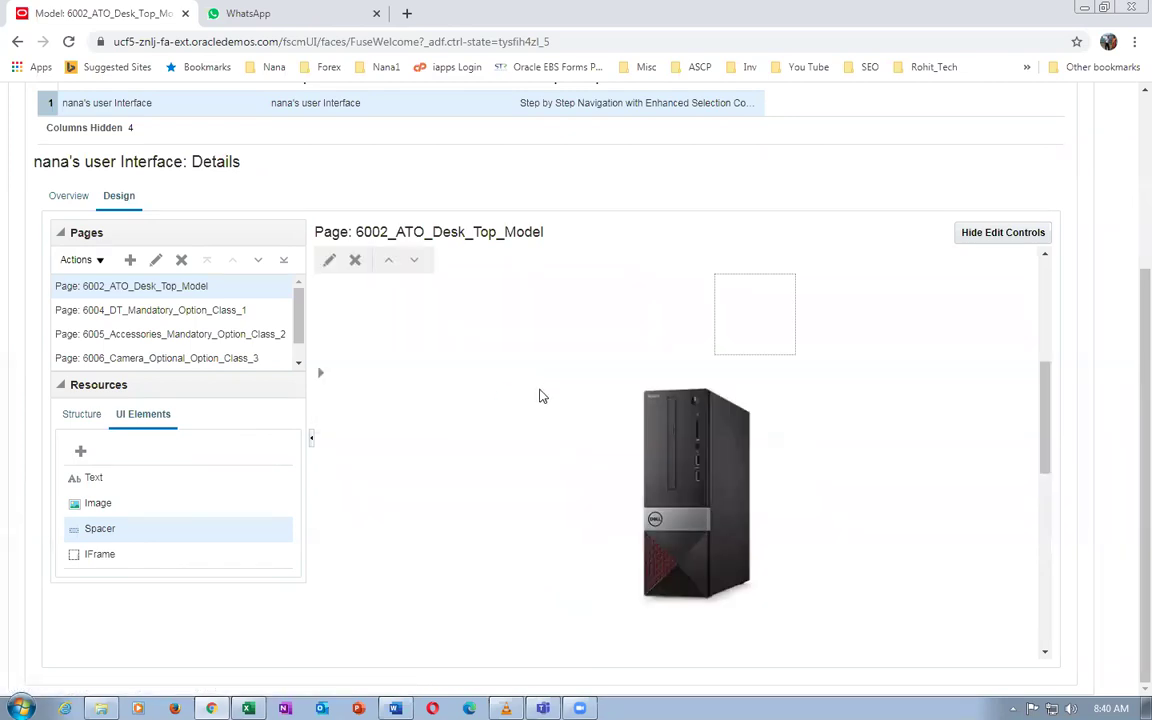
scroll(535, 398, "up", 2)
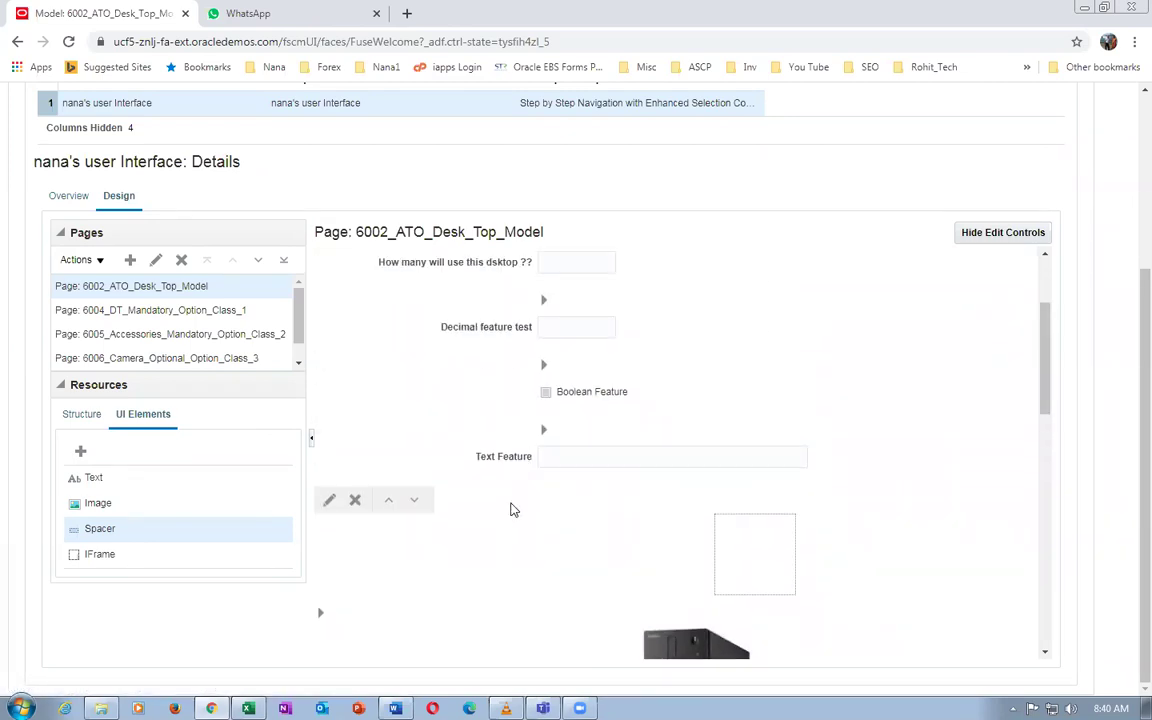
left_click(388, 499)
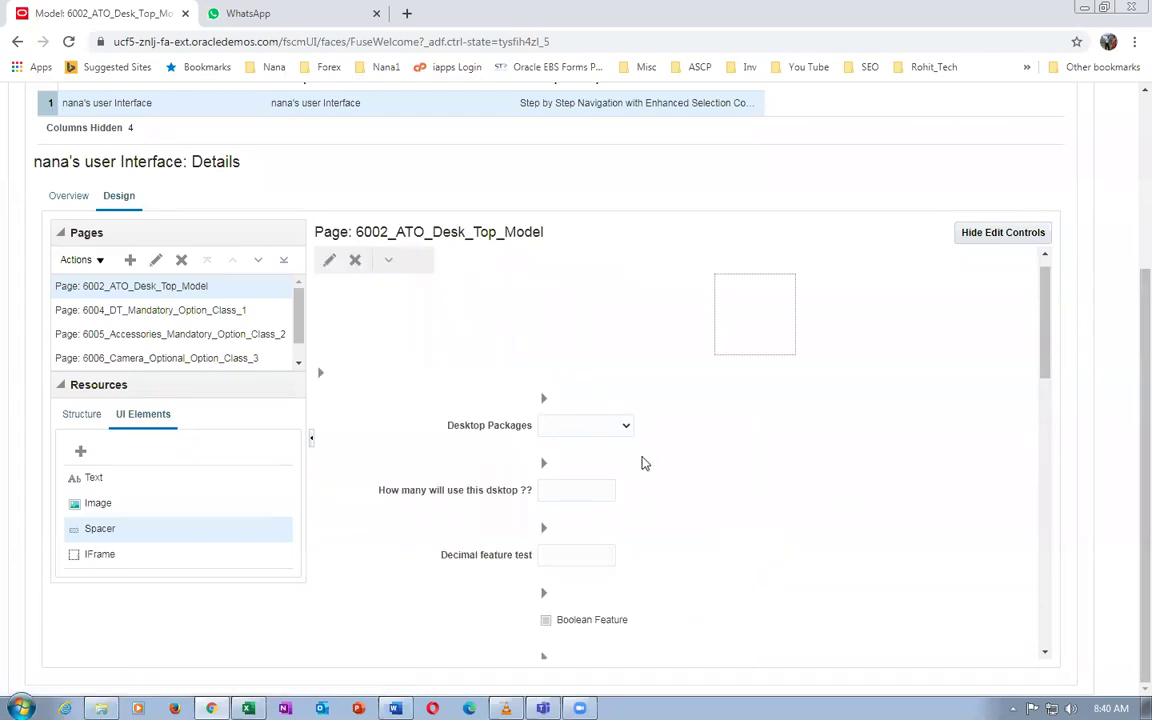
Move the spacer down below the Text Feature field and return it to its place above Desktop Packages
mouse_move(1047, 505)
left_mouse_down()
mouse_move(1052, 545)
mouse_move(1044, 504)
left_mouse_up()
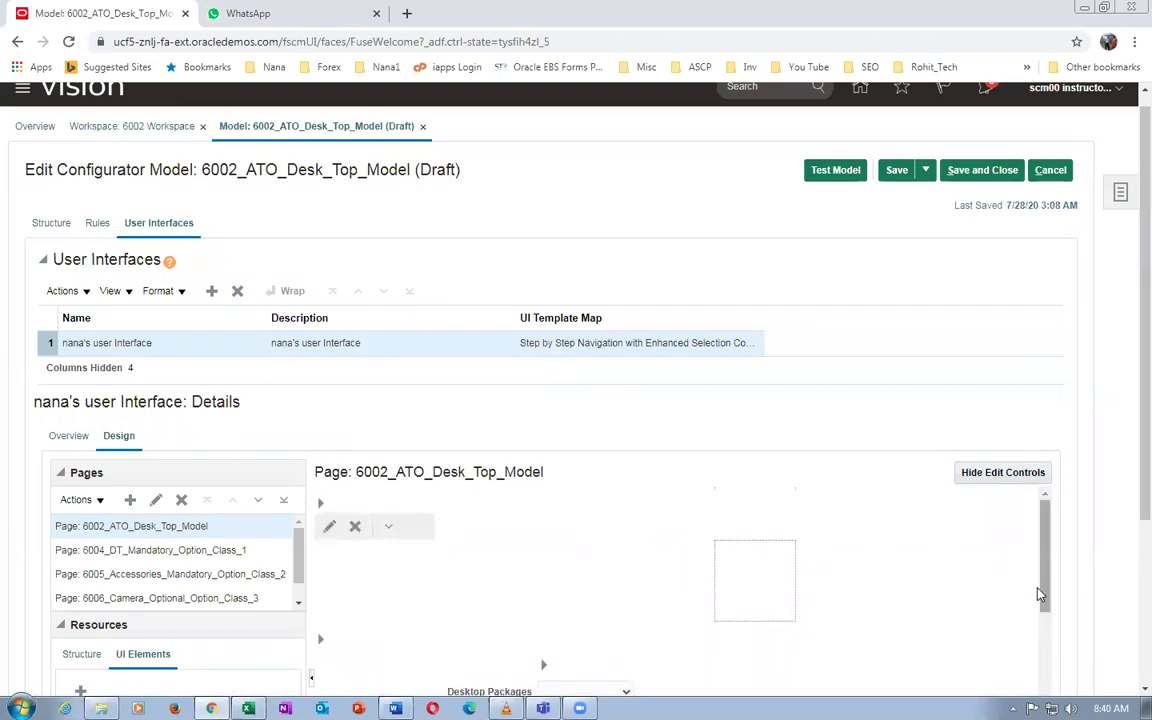
left_click_drag(1044, 597, 1070, 563)
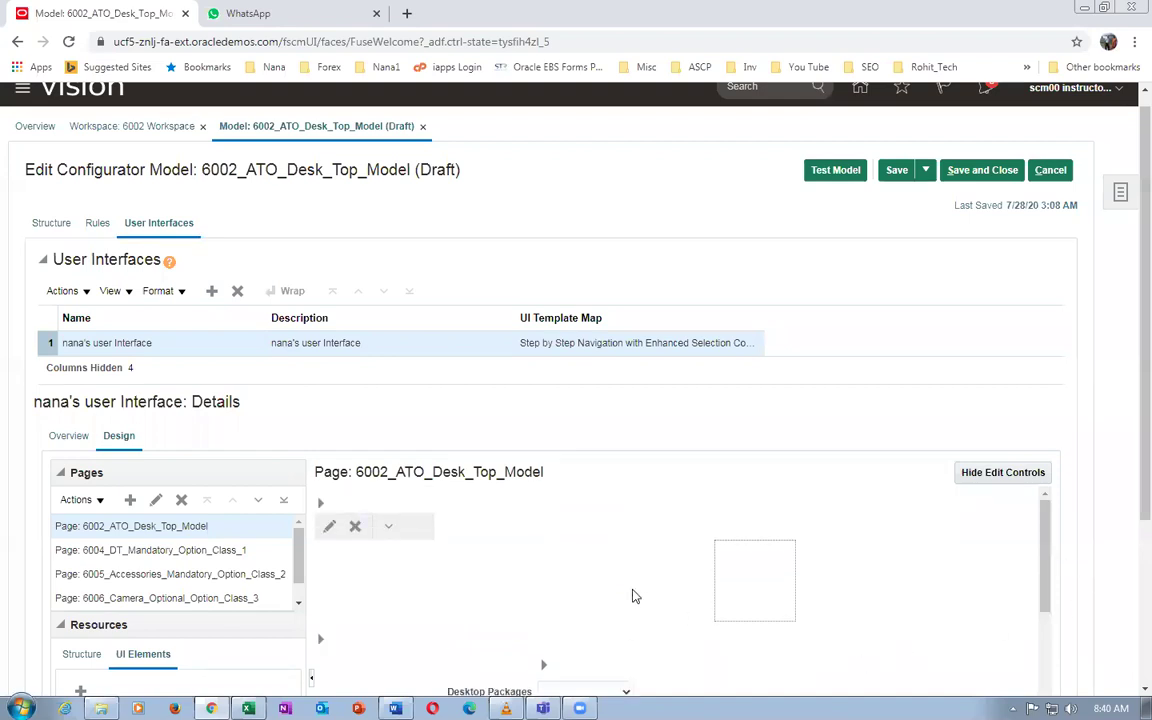
left_click(390, 529)
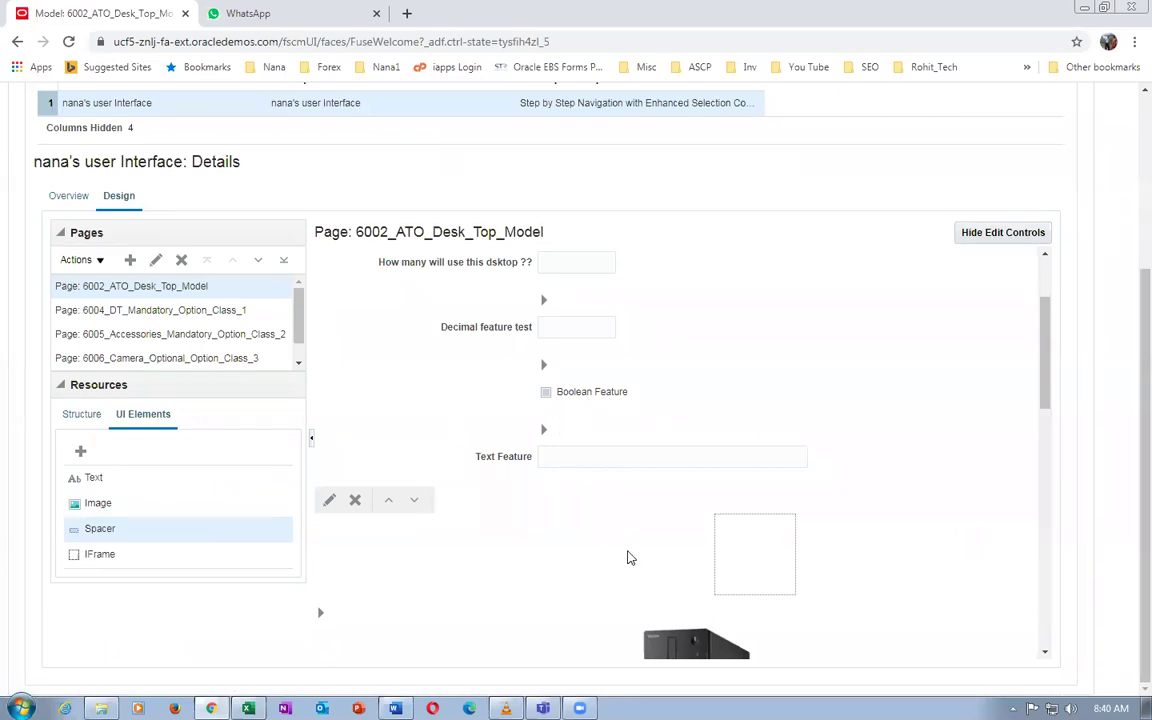
left_click(388, 502)
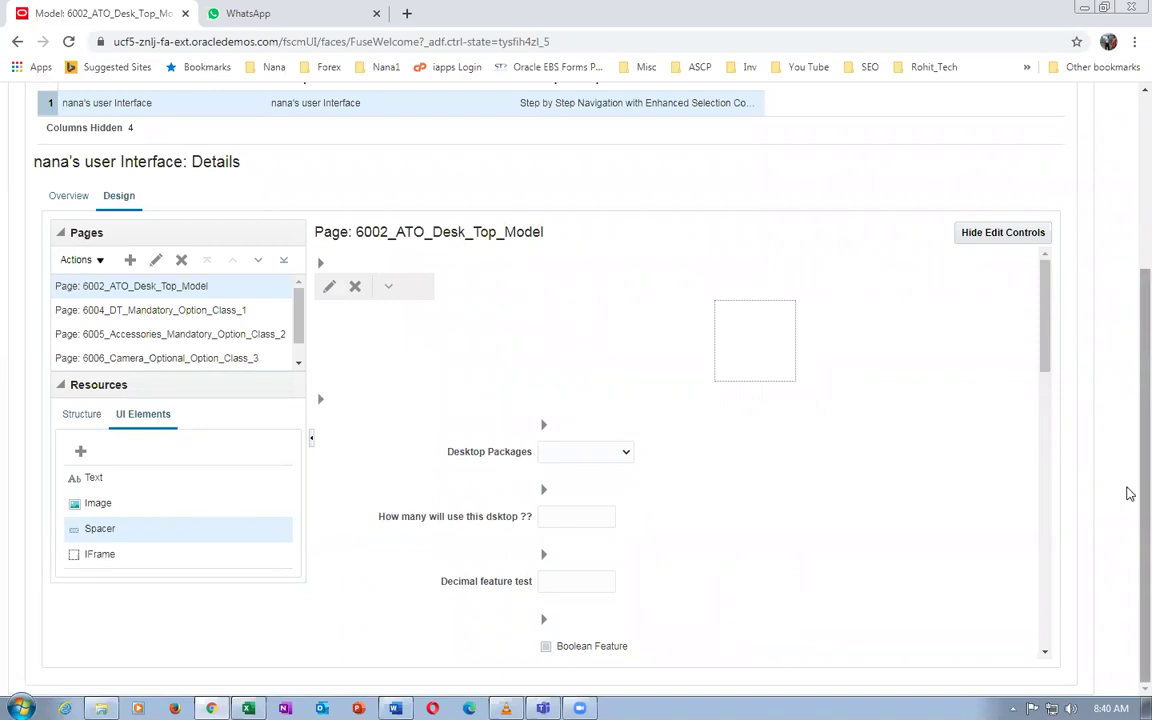
Save the model with the repositioned spacer, view its first page in a model test, and cancel the test
scroll(1129, 493, "up", 3)
left_click(897, 186)
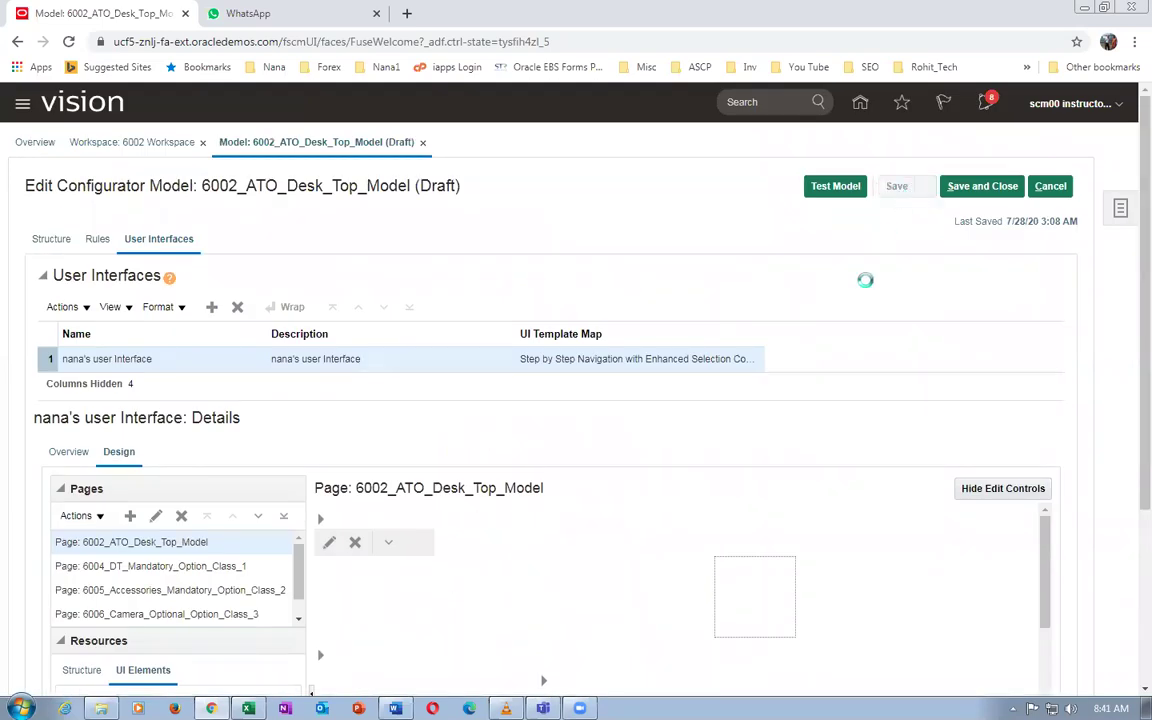
left_click(828, 188)
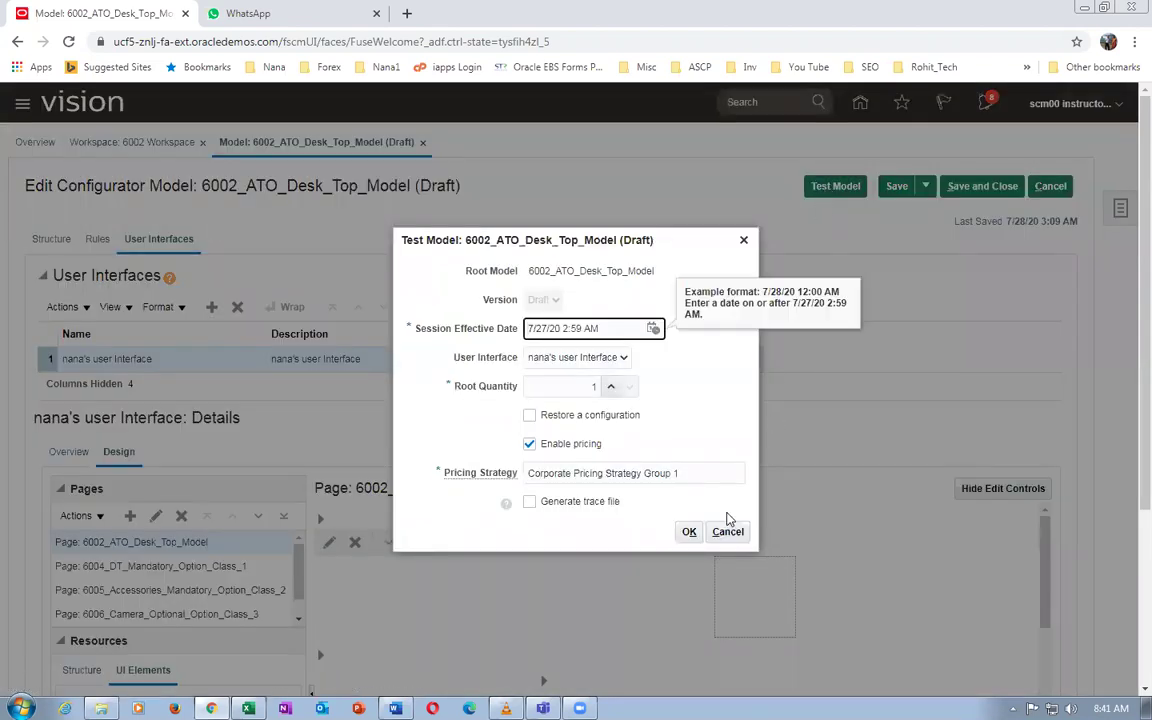
left_click(689, 532)
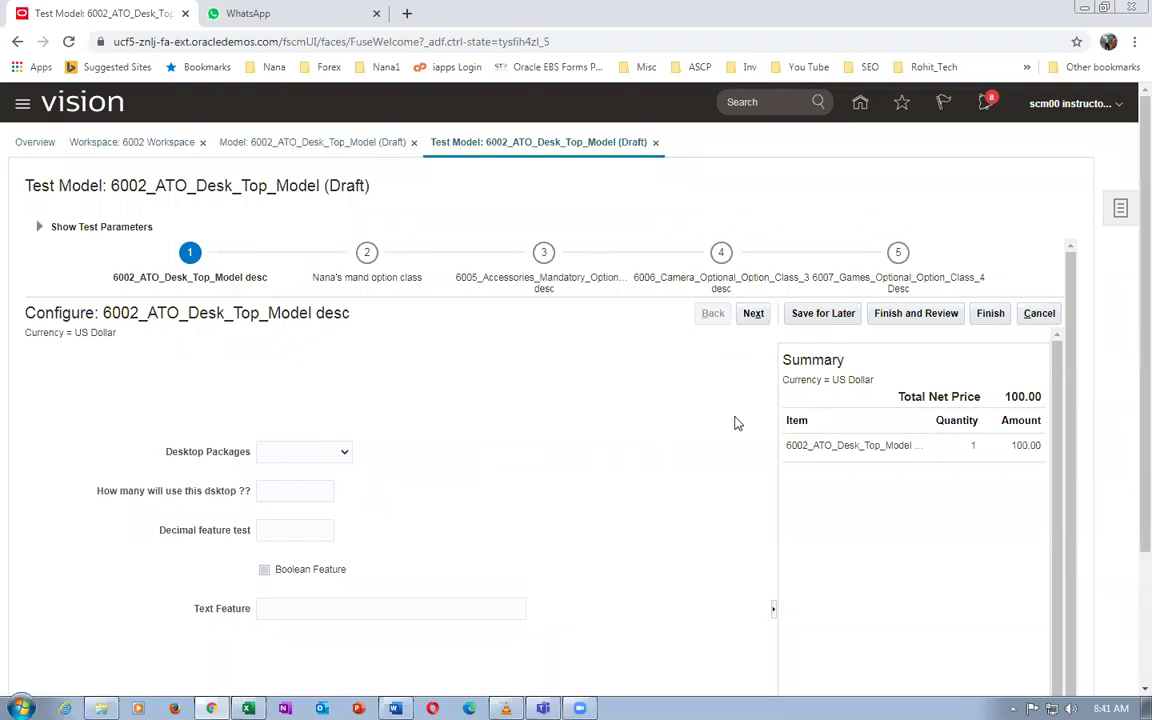
left_click(1037, 314)
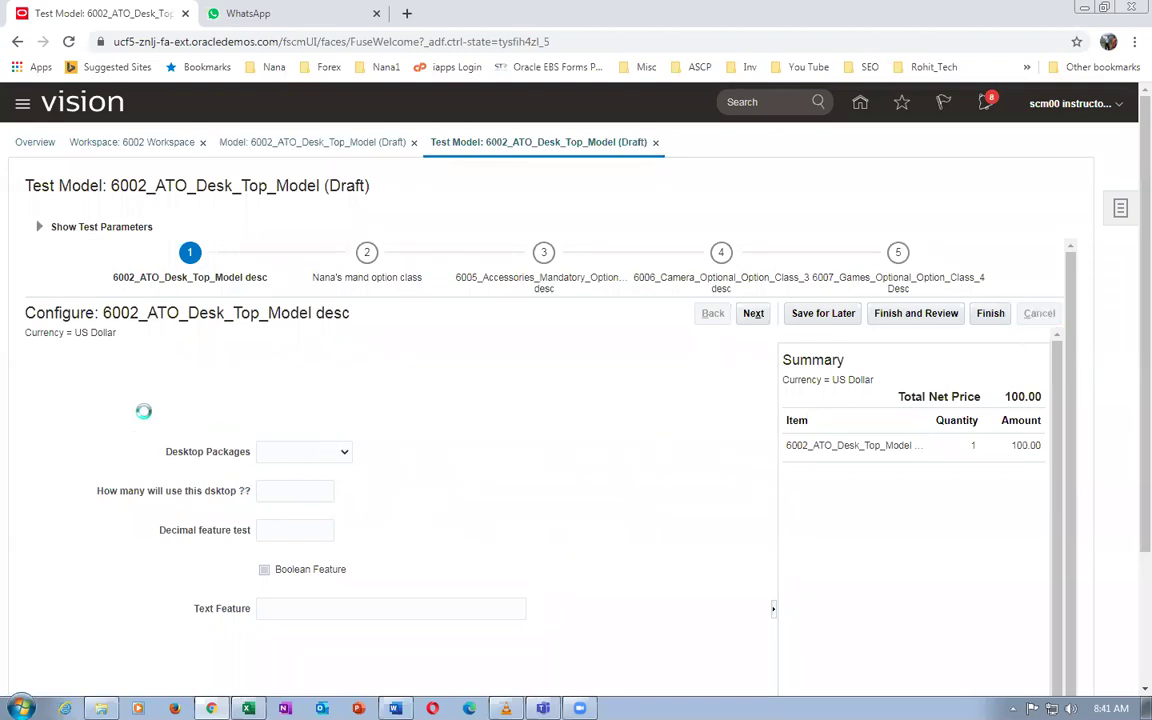
Set the height of the spacer above Desktop Packages to 300
scroll(490, 513, "down", 1)
scroll(490, 513, "up", 2)
left_click(329, 546)
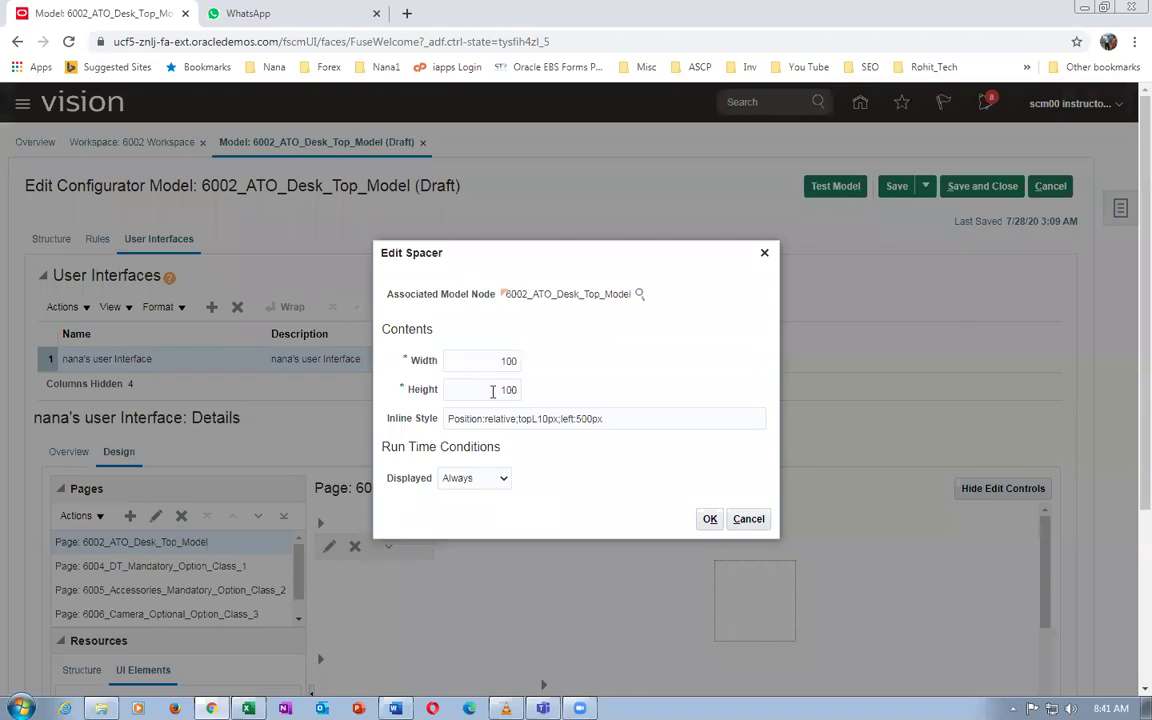
double_click(499, 386)
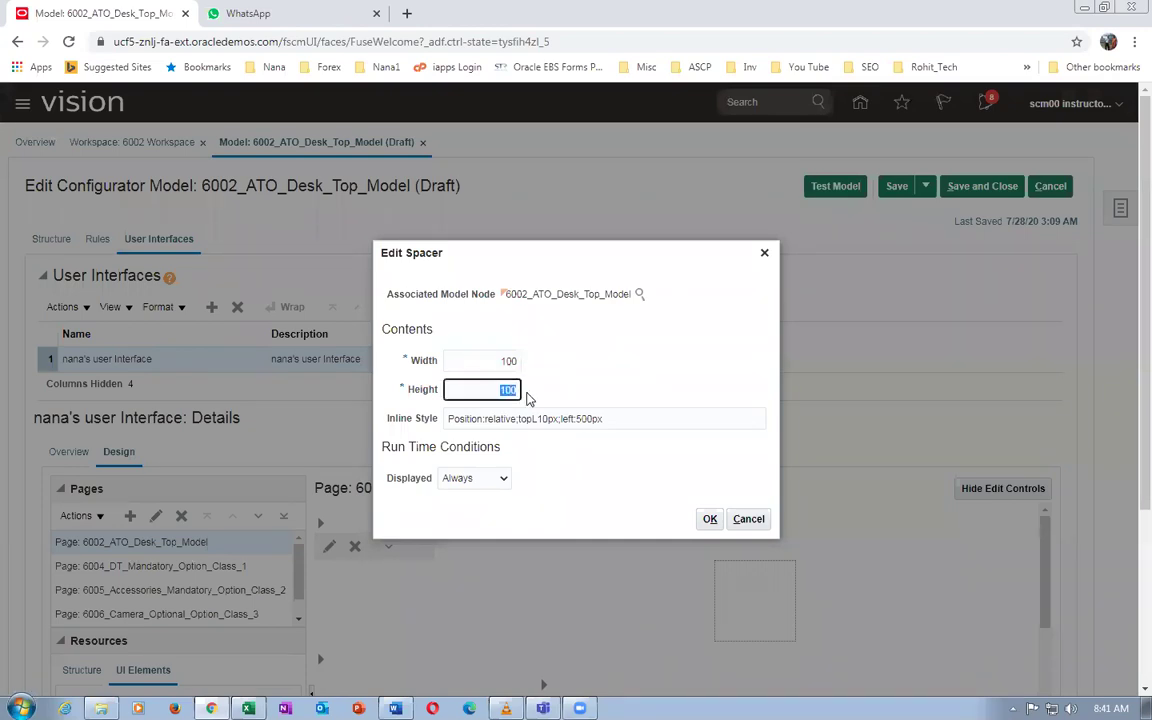
type("300")
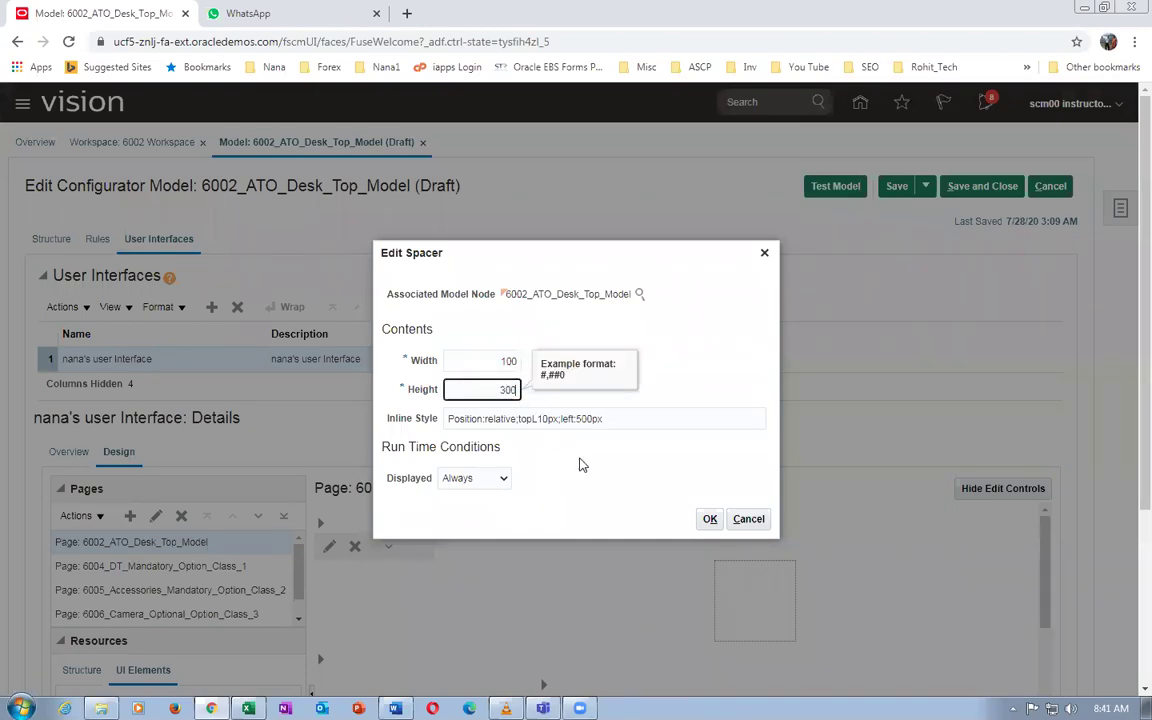
left_click(709, 519)
scroll(810, 570, "down", 3)
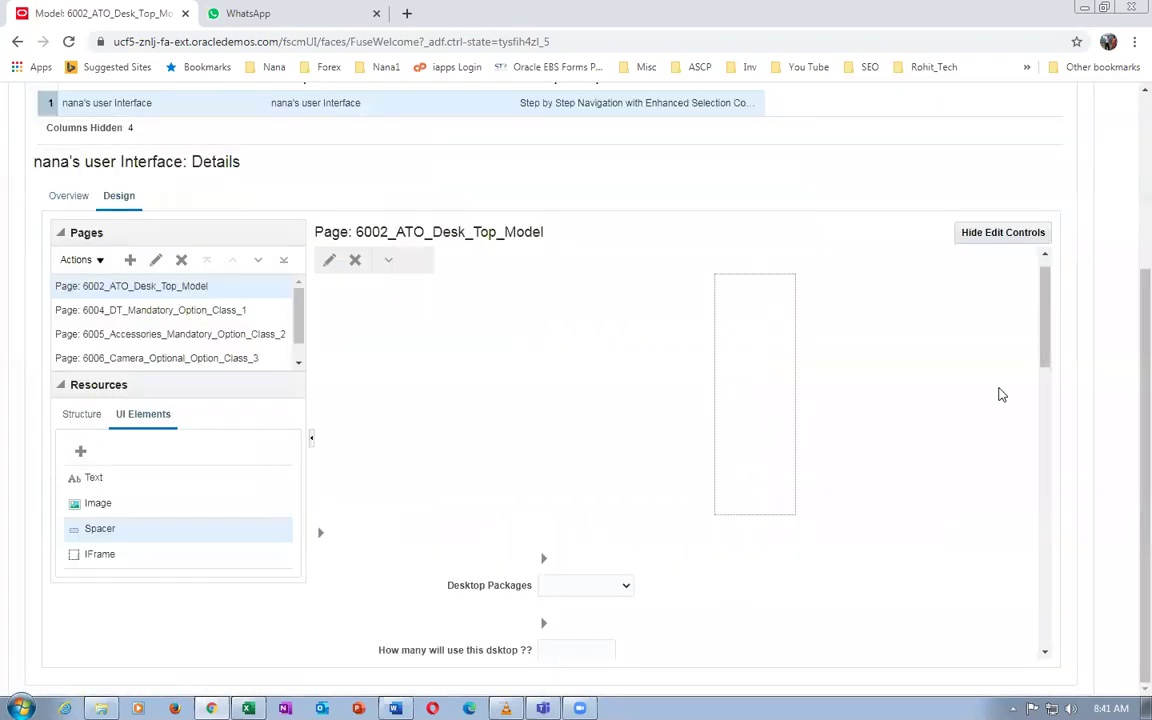
Save the model with the taller spacer, test how its first page is laid out, and cancel the test
scroll(1129, 375, "up", 3)
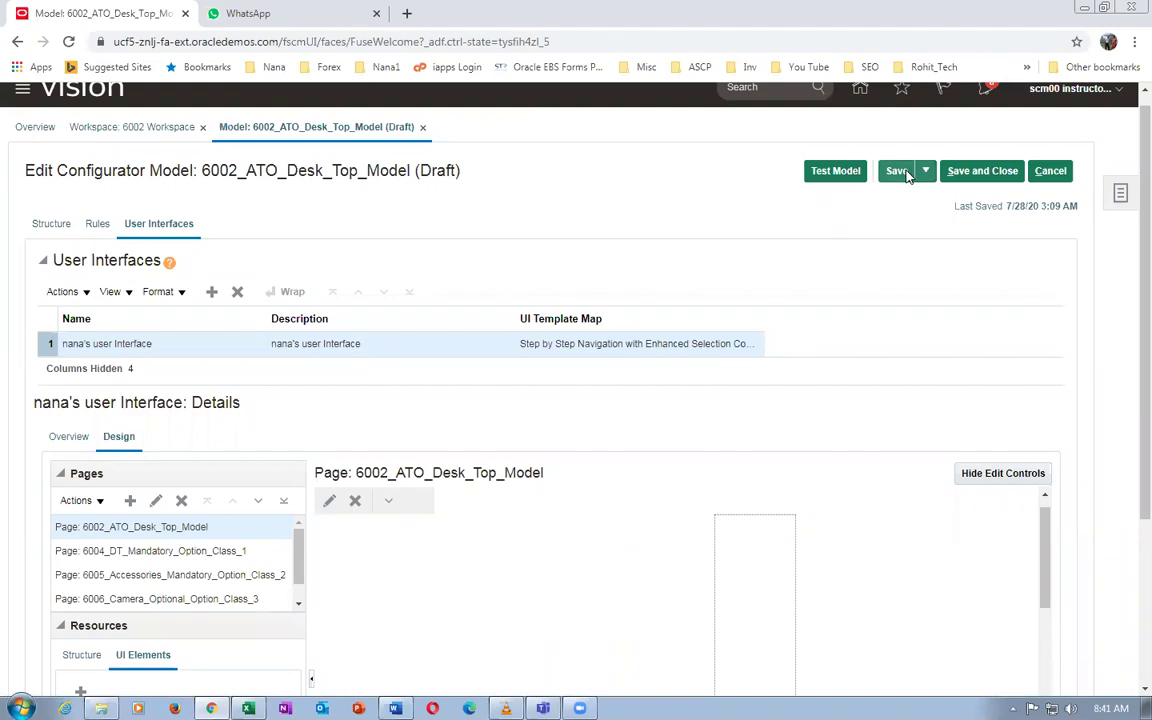
left_click(900, 172)
left_click(834, 173)
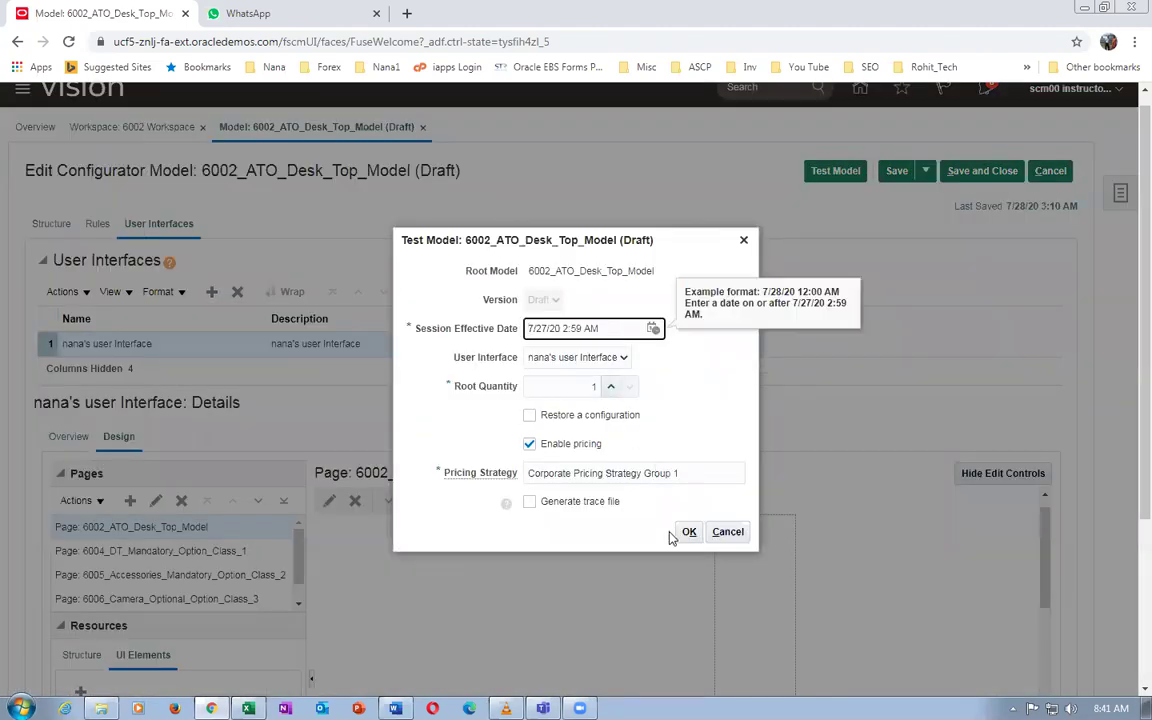
left_click(688, 533)
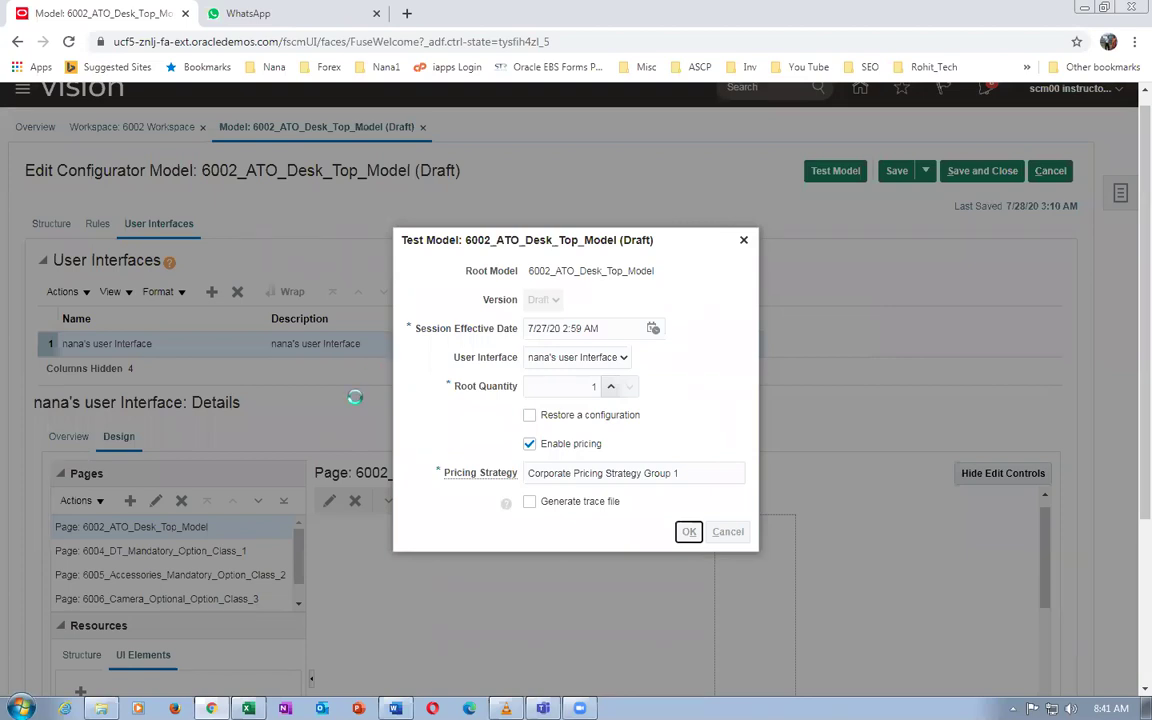
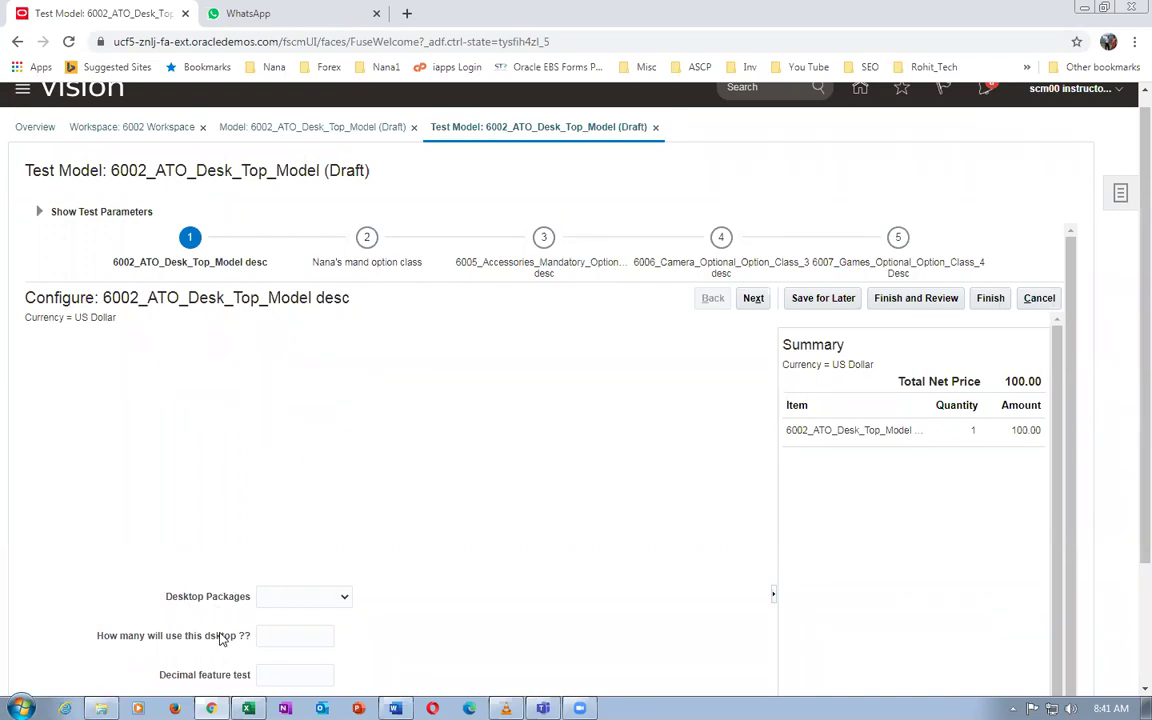
left_click(1039, 300)
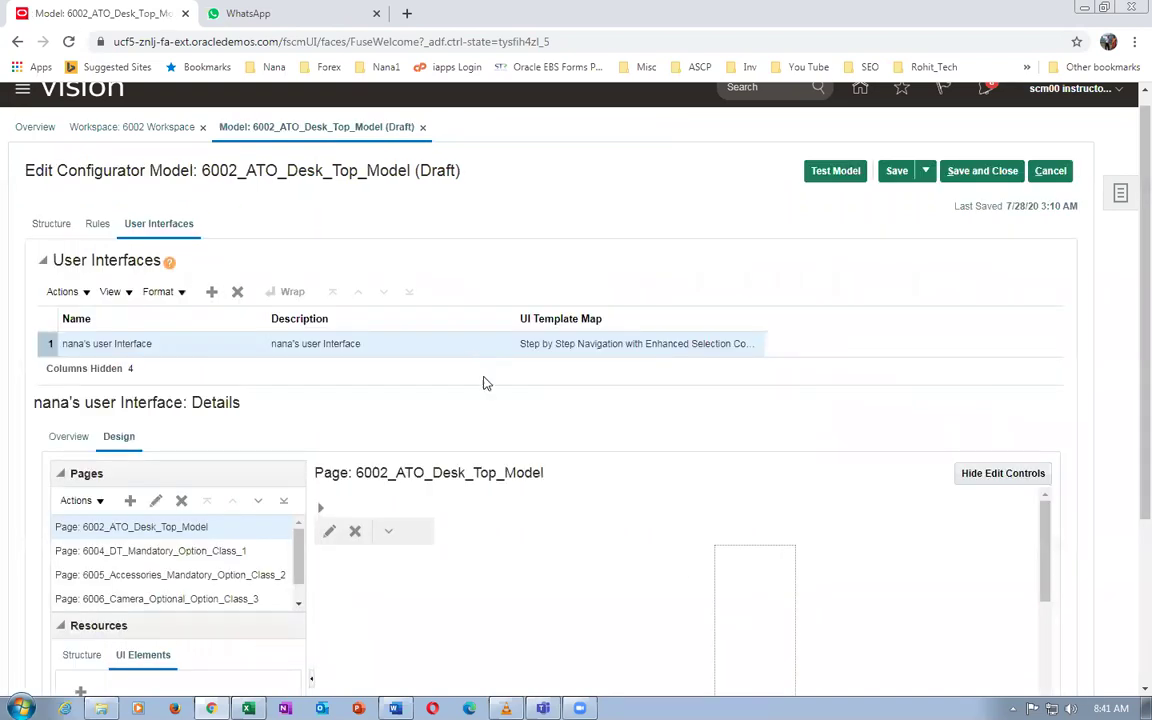
scroll(560, 590, "down", 2)
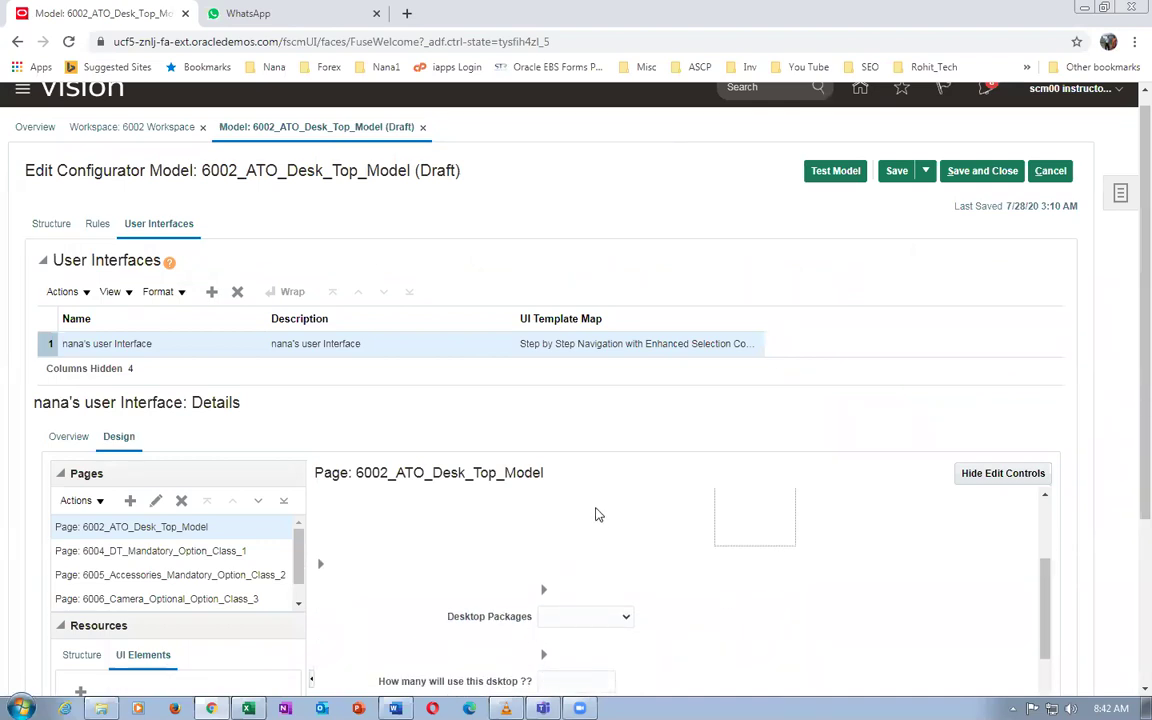
scroll(560, 550, "up", 2)
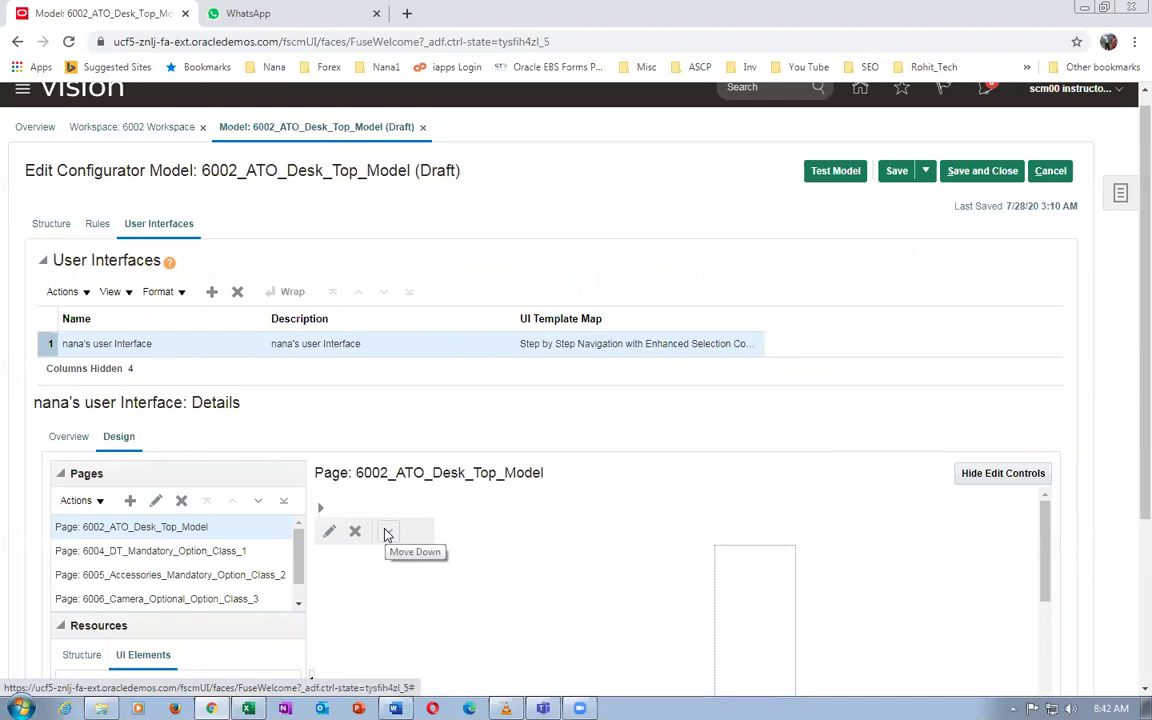
Move the spacer below the Text Feature field and back above Desktop Packages, and review its settings without changing them
left_click(387, 533)
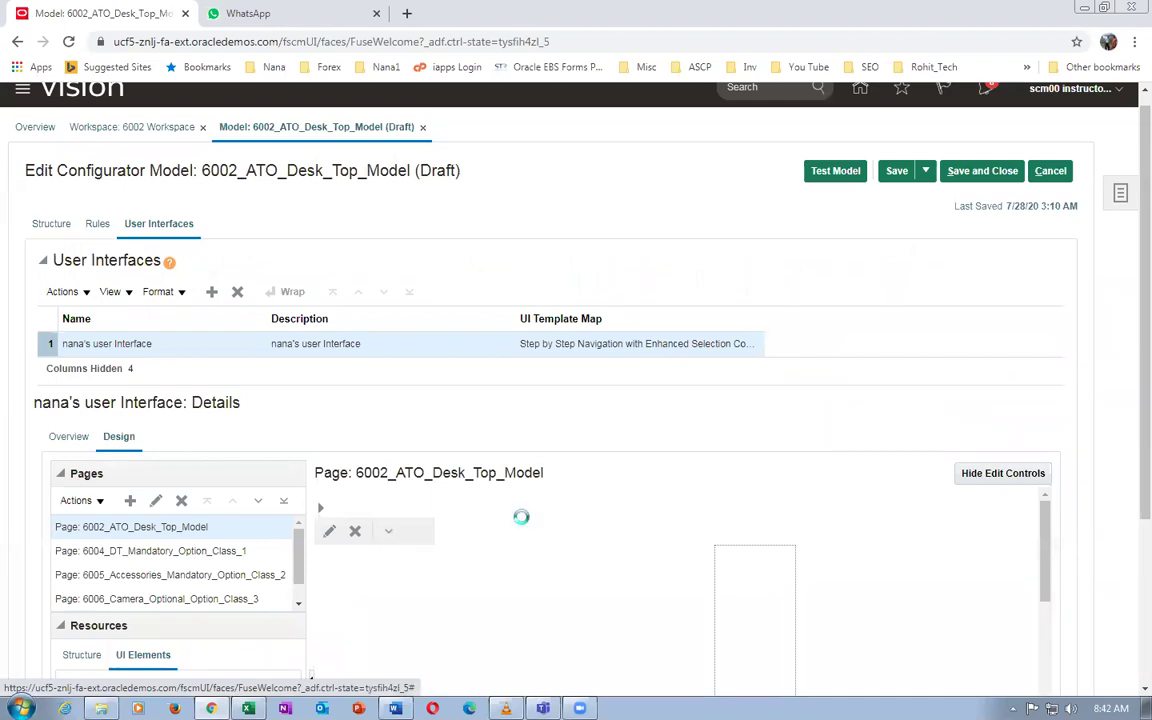
scroll(526, 521, "down", 3)
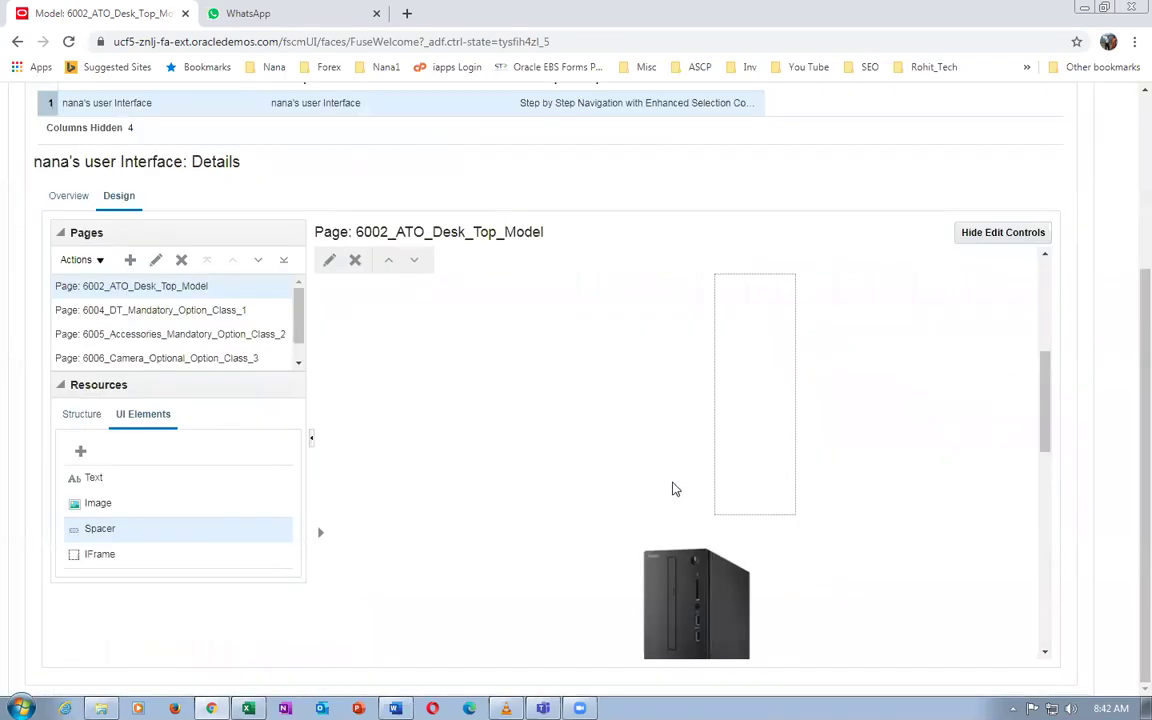
scroll(690, 485, "up", 3)
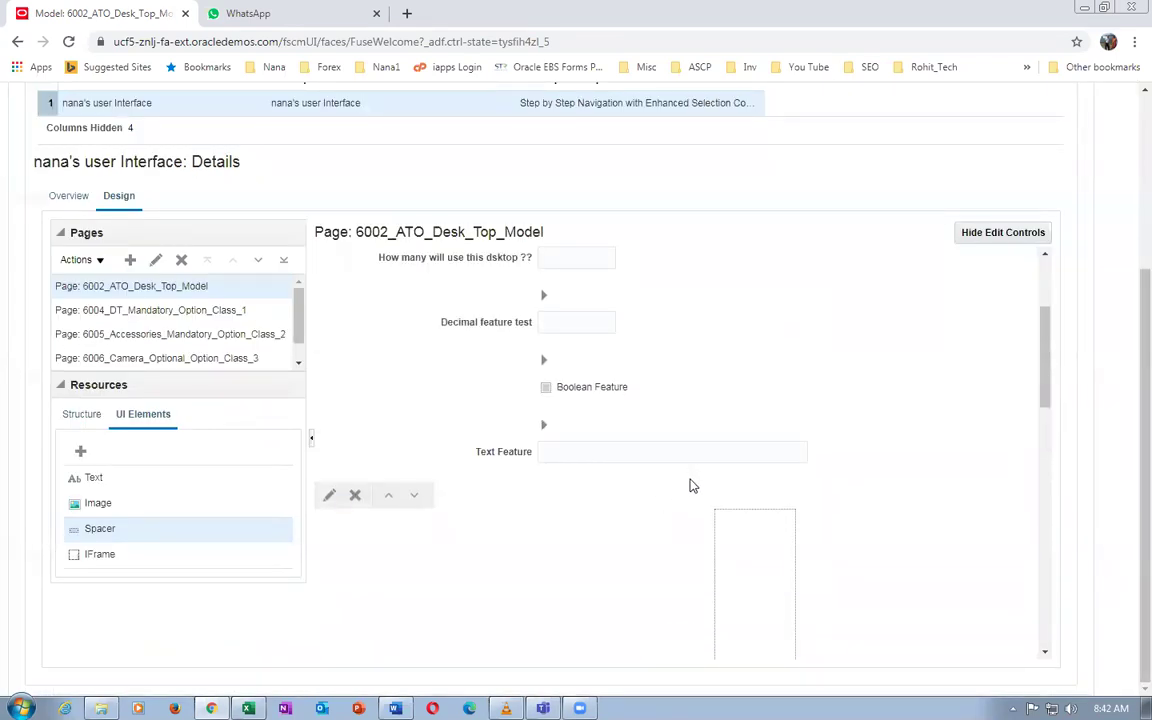
scroll(670, 486, "up", 1)
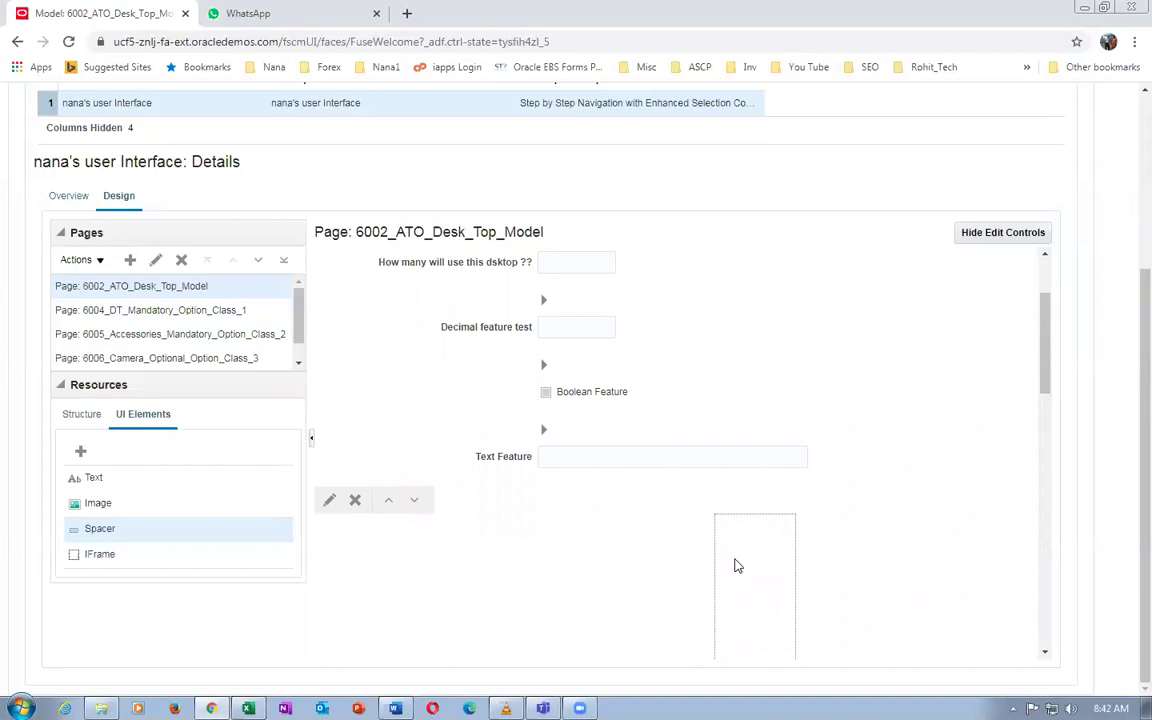
left_click(390, 502)
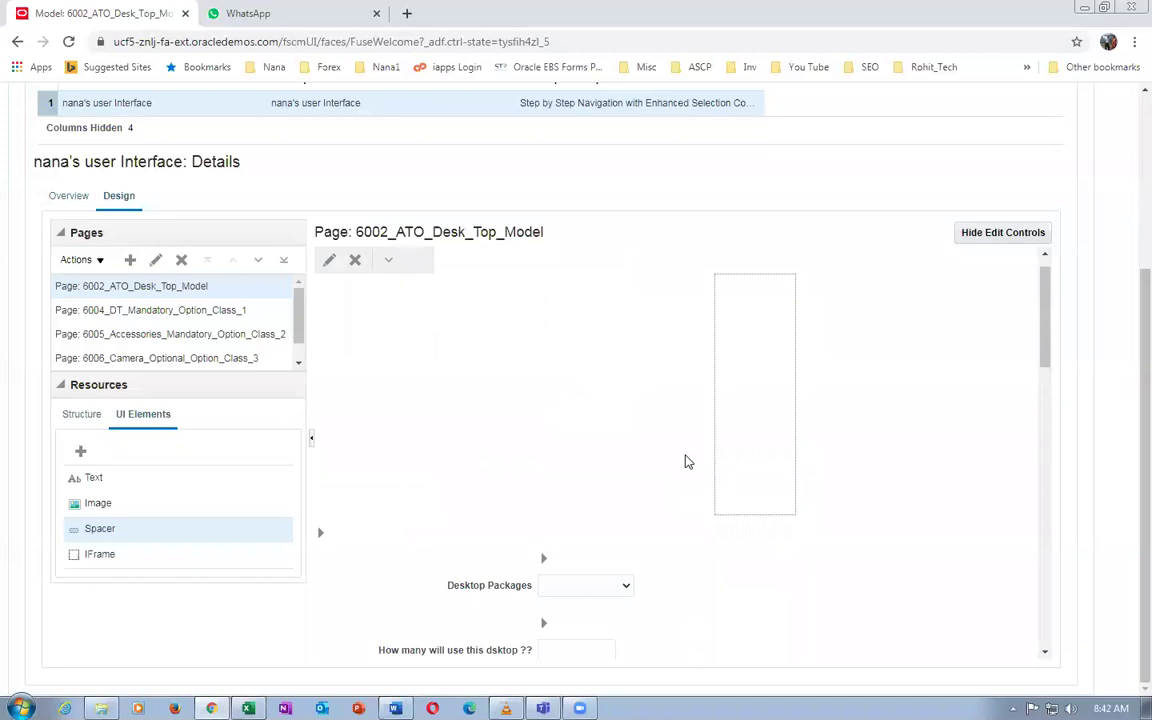
mouse_move(1046, 375)
left_mouse_down()
mouse_move(1066, 497)
mouse_move(1064, 590)
mouse_move(1060, 311)
left_mouse_up()
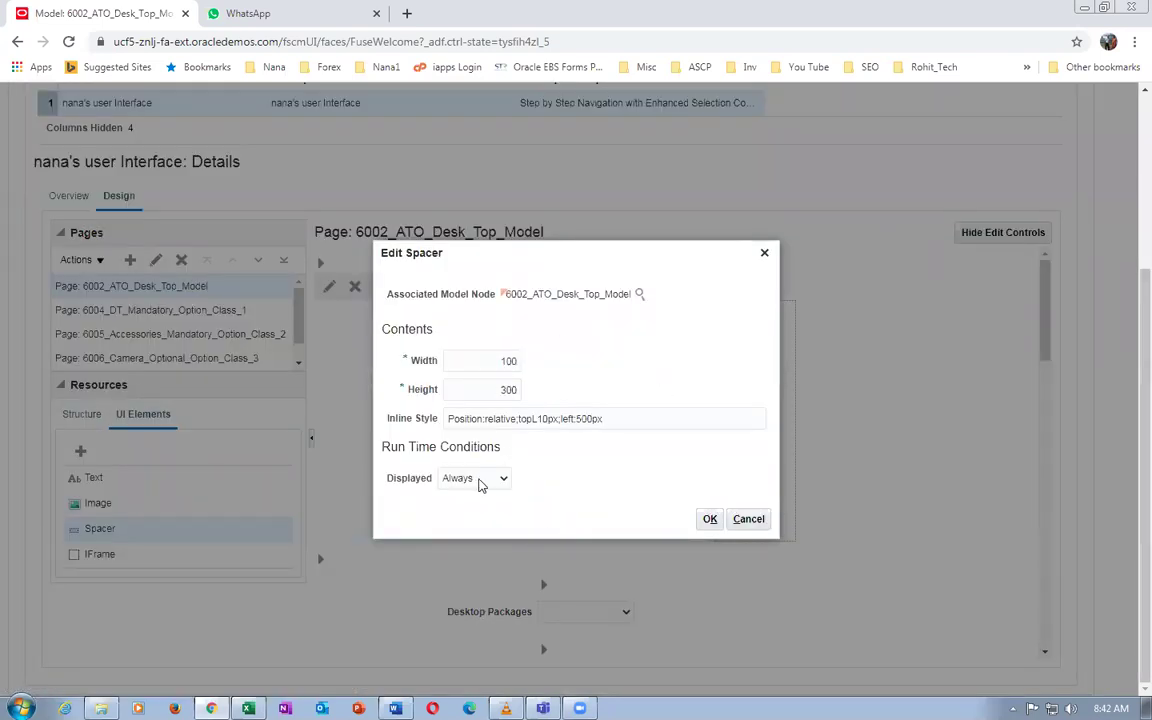
left_click(754, 519)
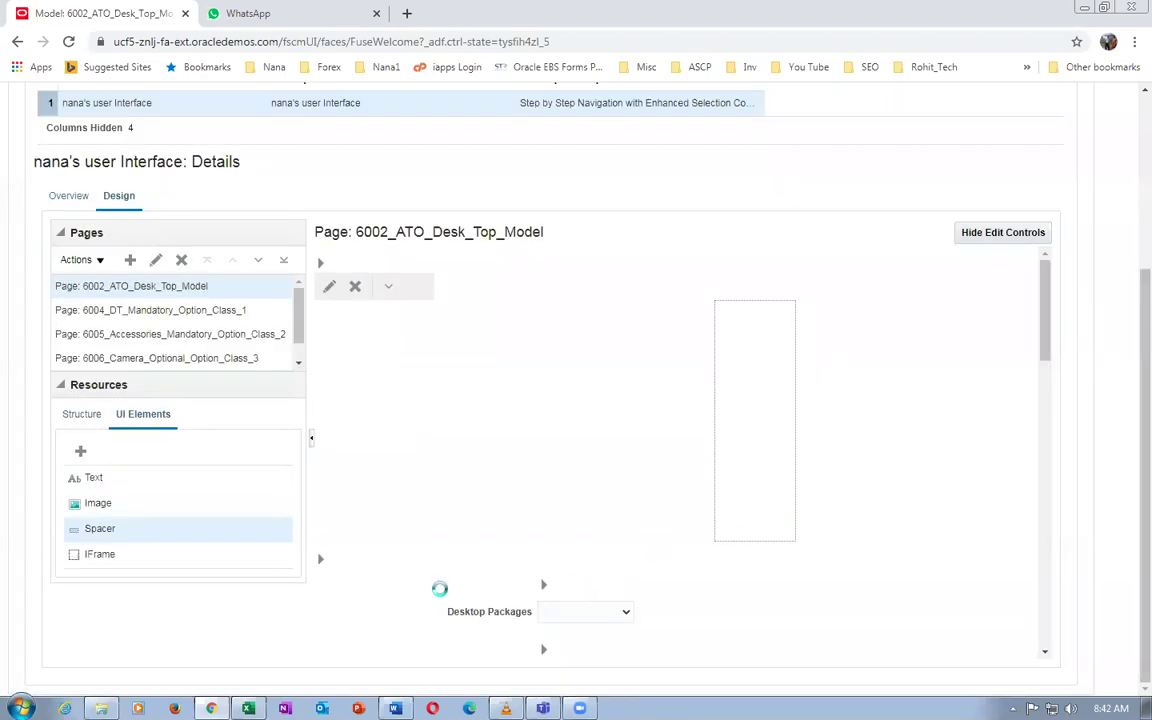
Switch to the Cascaded_Style_Sheet document in Word, highlight the "Add a page" task, and return to the configurator model in Chrome
key("alt+Tab")
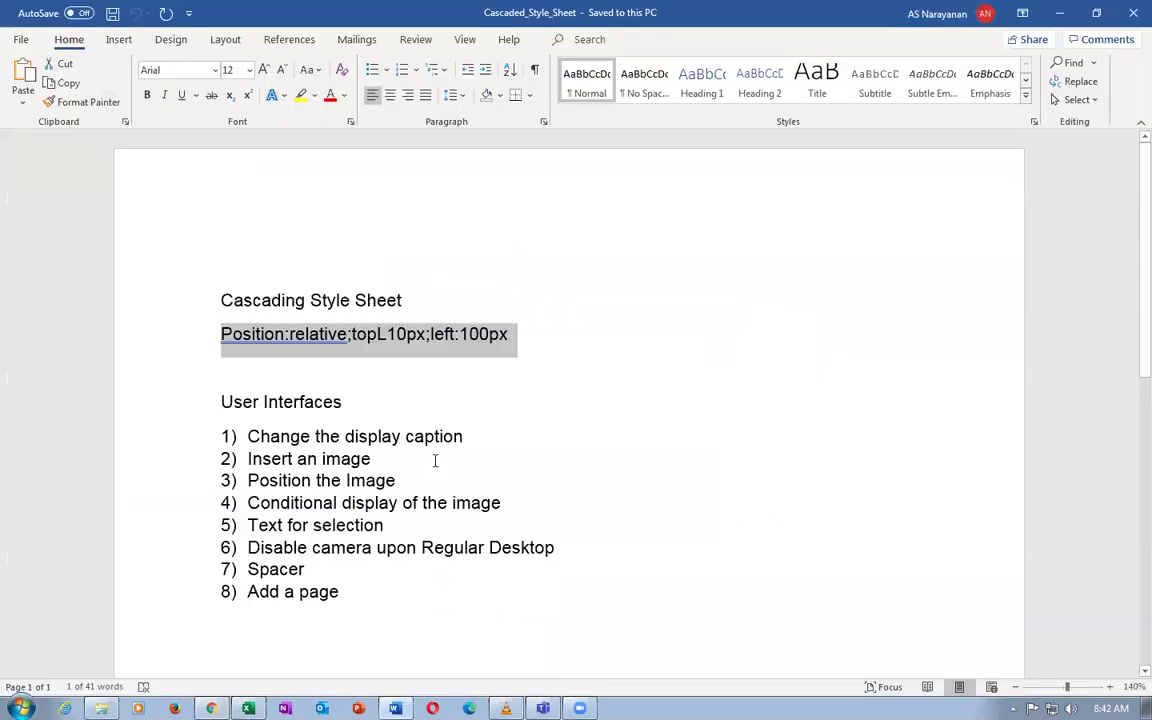
left_click_drag(247, 590, 330, 592)
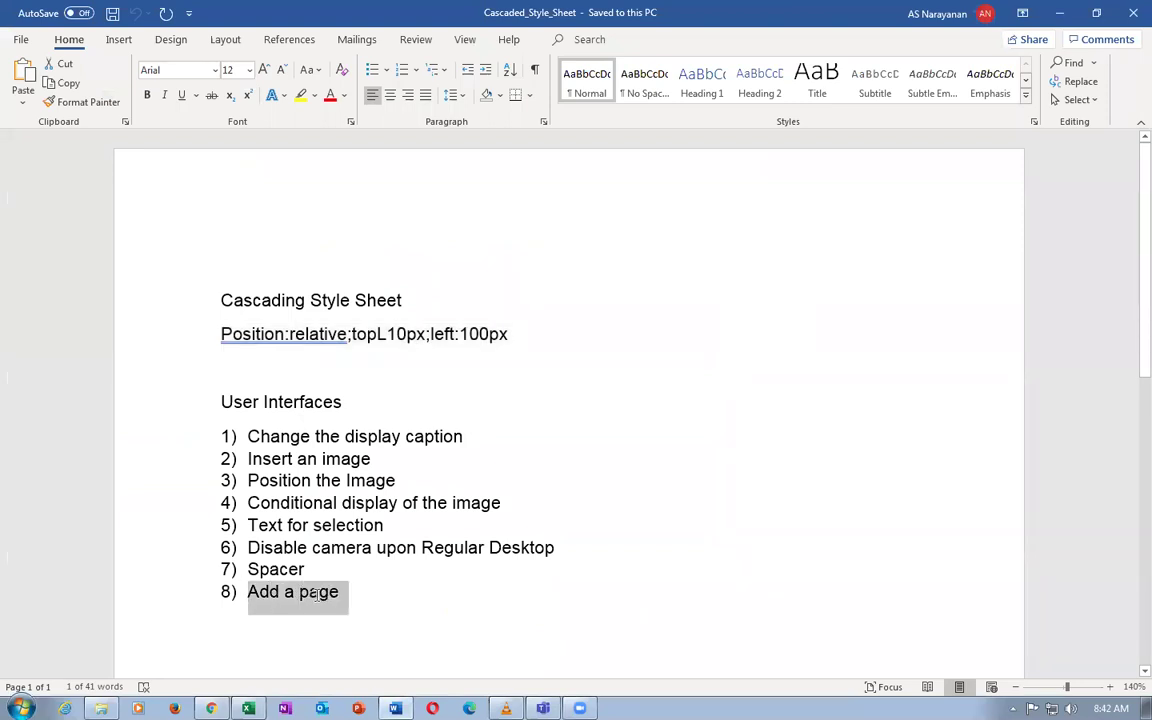
key("alt+Tab")
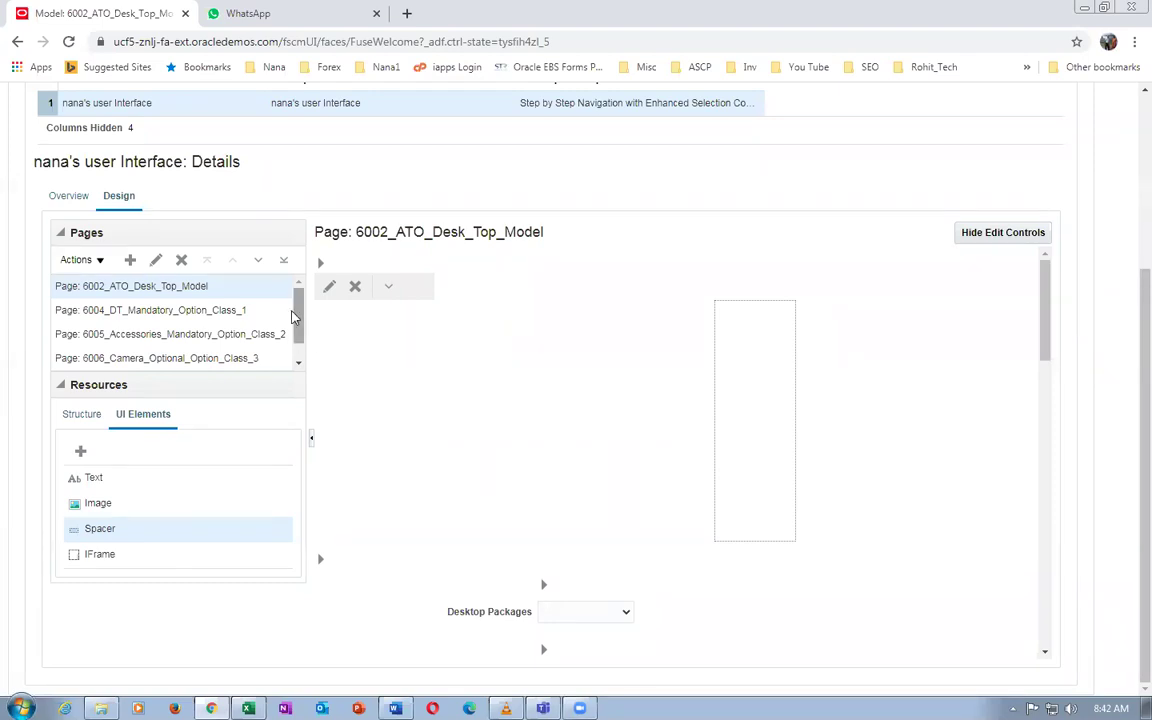
Create a page named "Nana's Option Class" after the 6004_DT_Mandatory_Option_Class_1 page, captioned "Nana's option class", with the default template
left_click(92, 289)
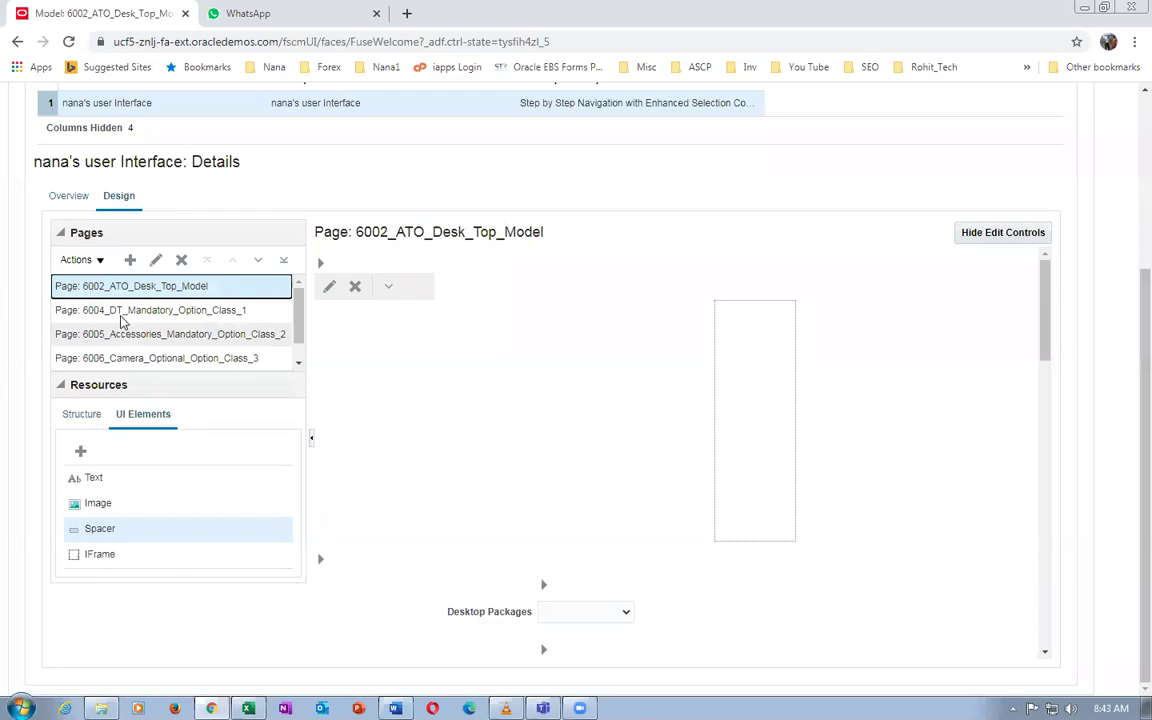
left_click(118, 310)
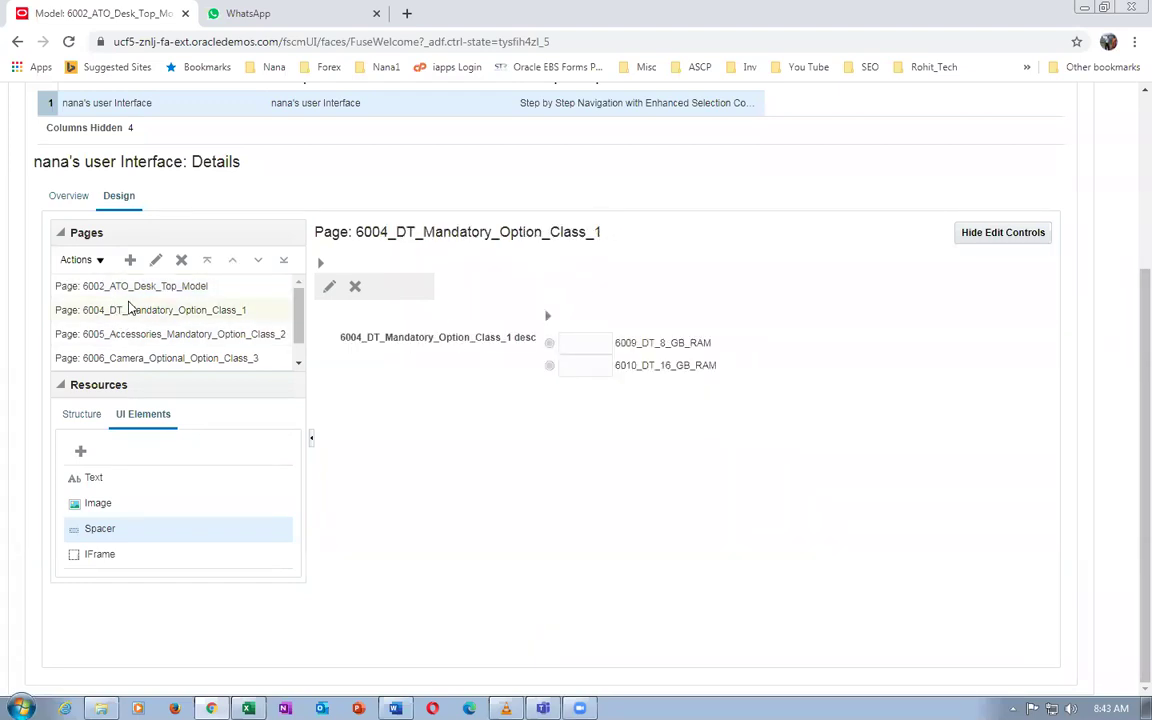
left_click(127, 309)
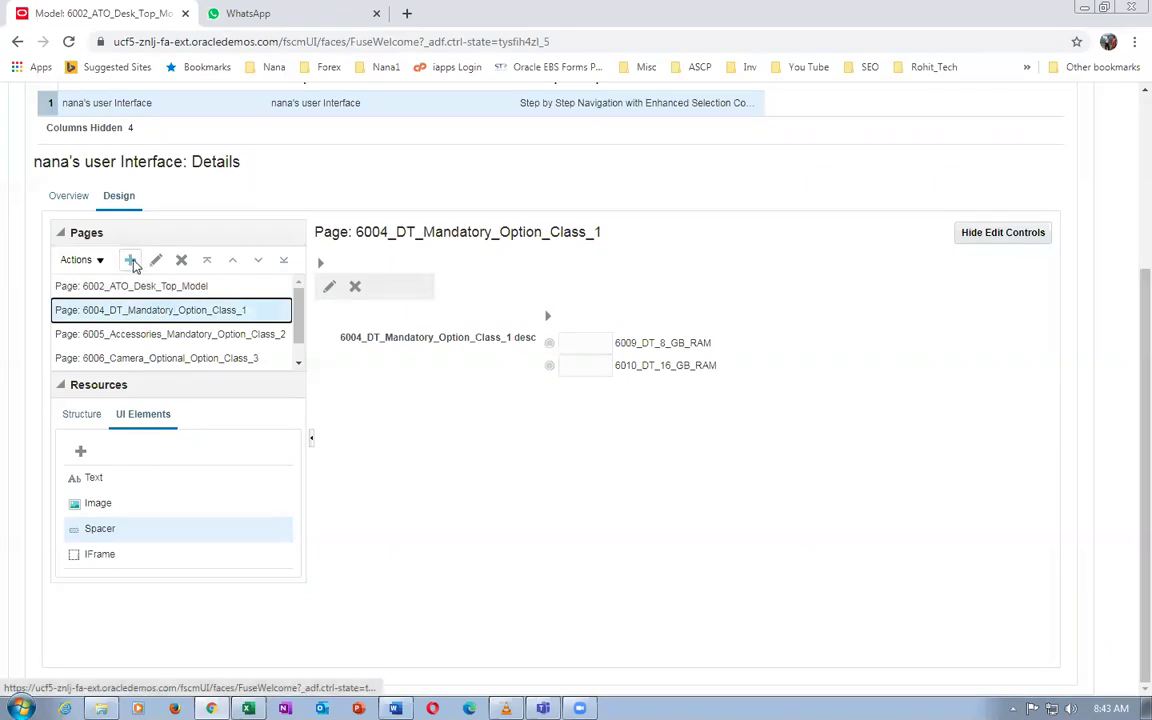
left_click(131, 261)
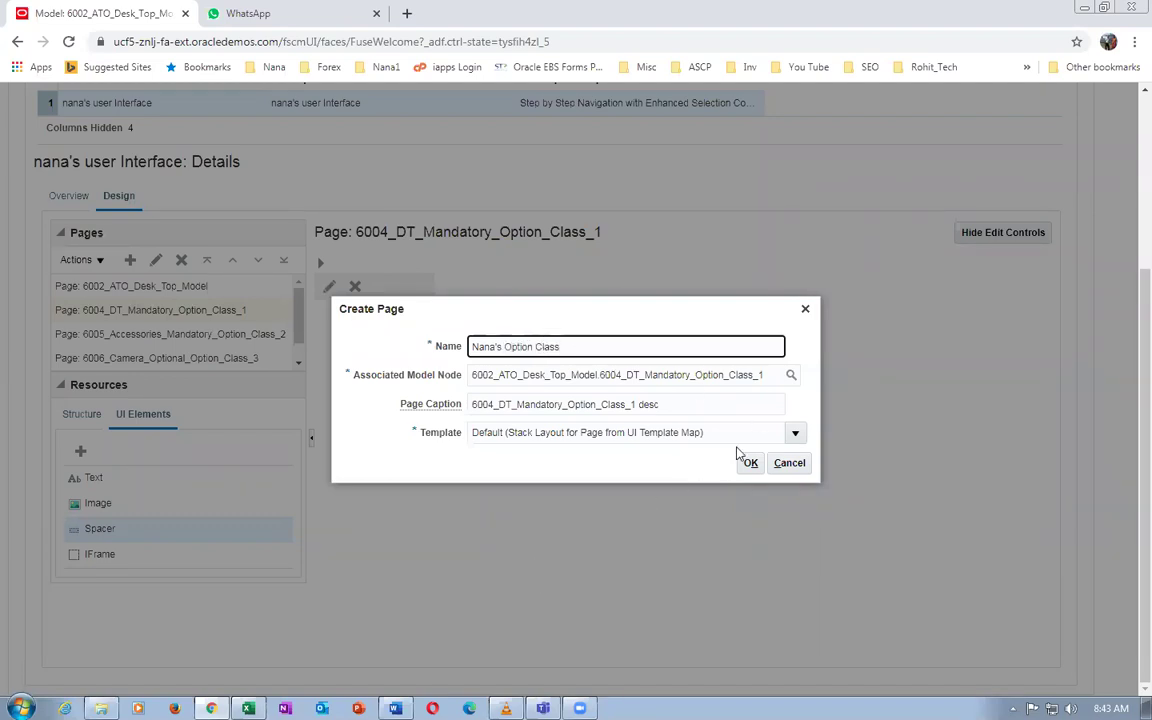
left_click(669, 404)
left_click_drag(669, 404, 450, 398)
type("Na")
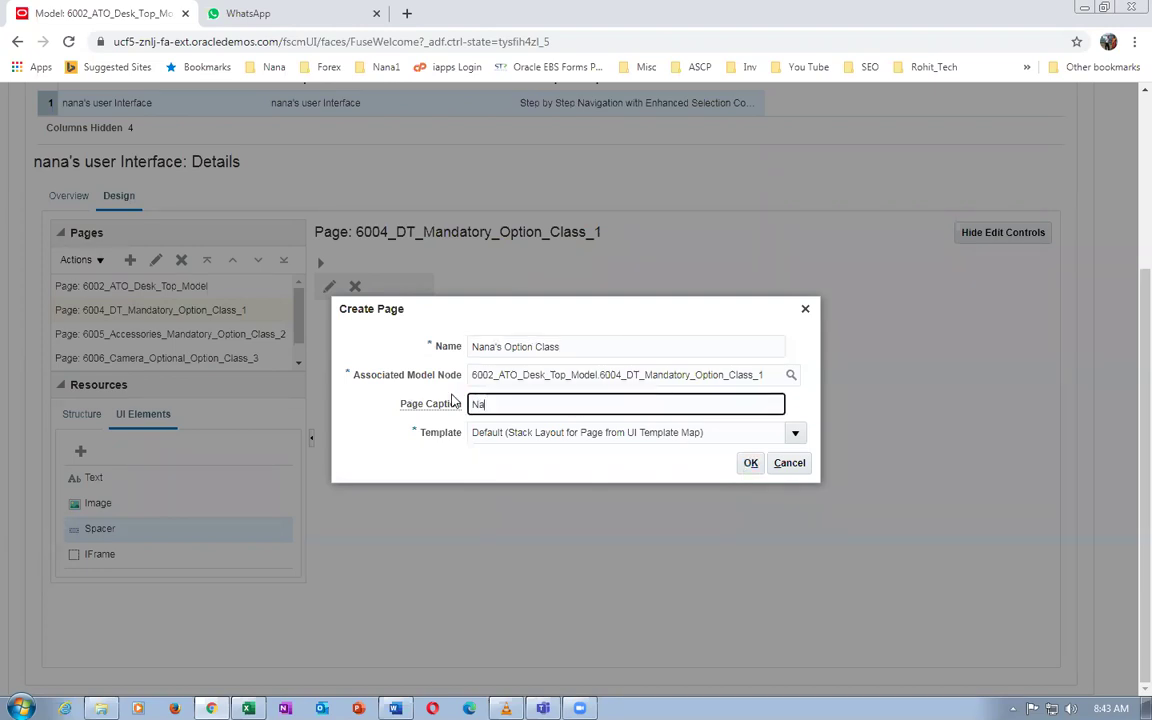
type("na's option class")
left_click(750, 463)
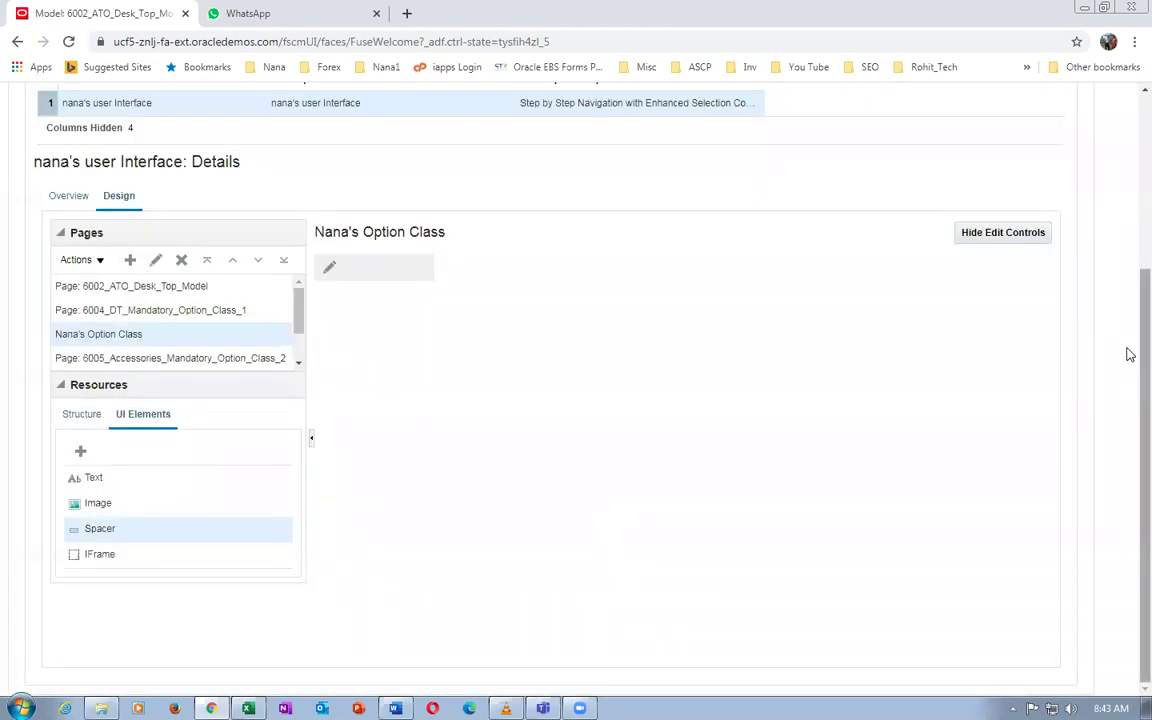
Save the model with the added page, view Nana's mand option class and Nana's option class in a model test, and cancel the test
left_click_drag(1130, 356, 1129, 180)
left_click(898, 186)
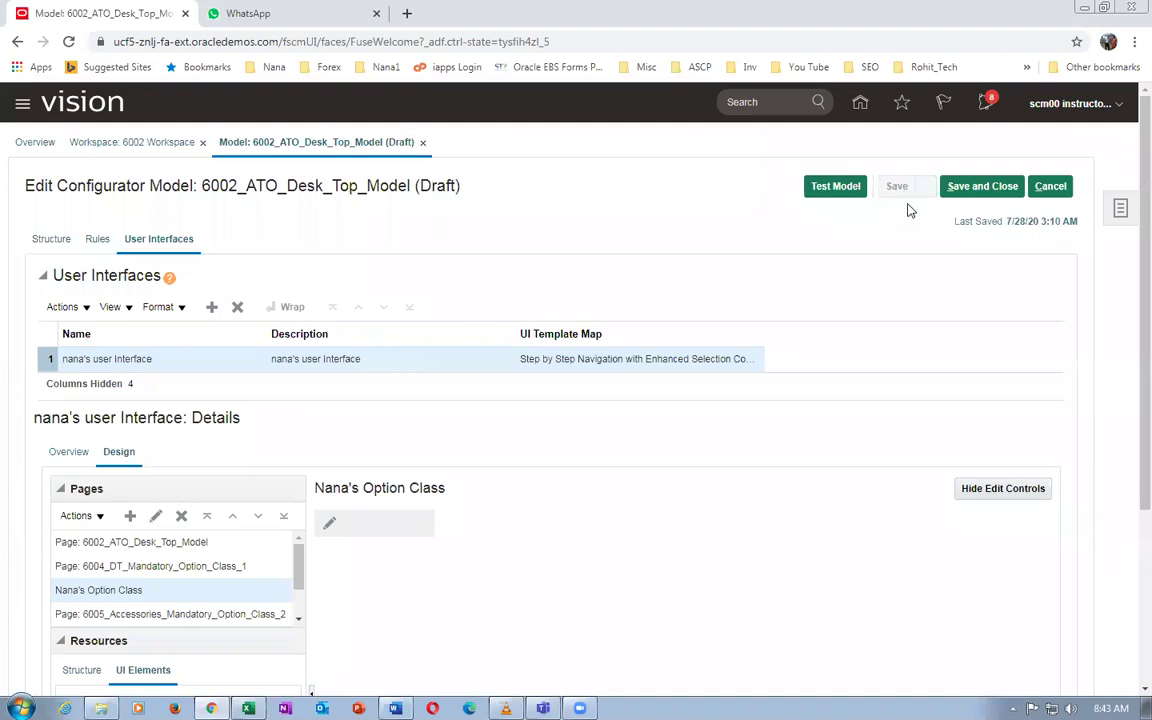
left_click(848, 188)
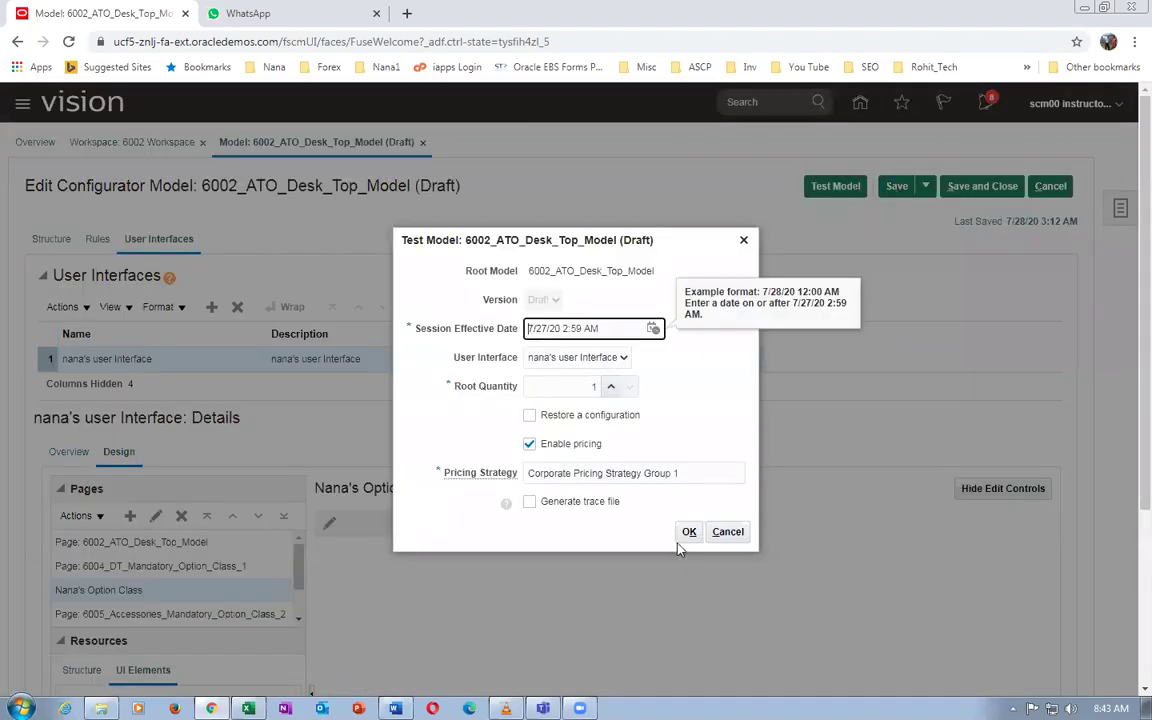
left_click(689, 533)
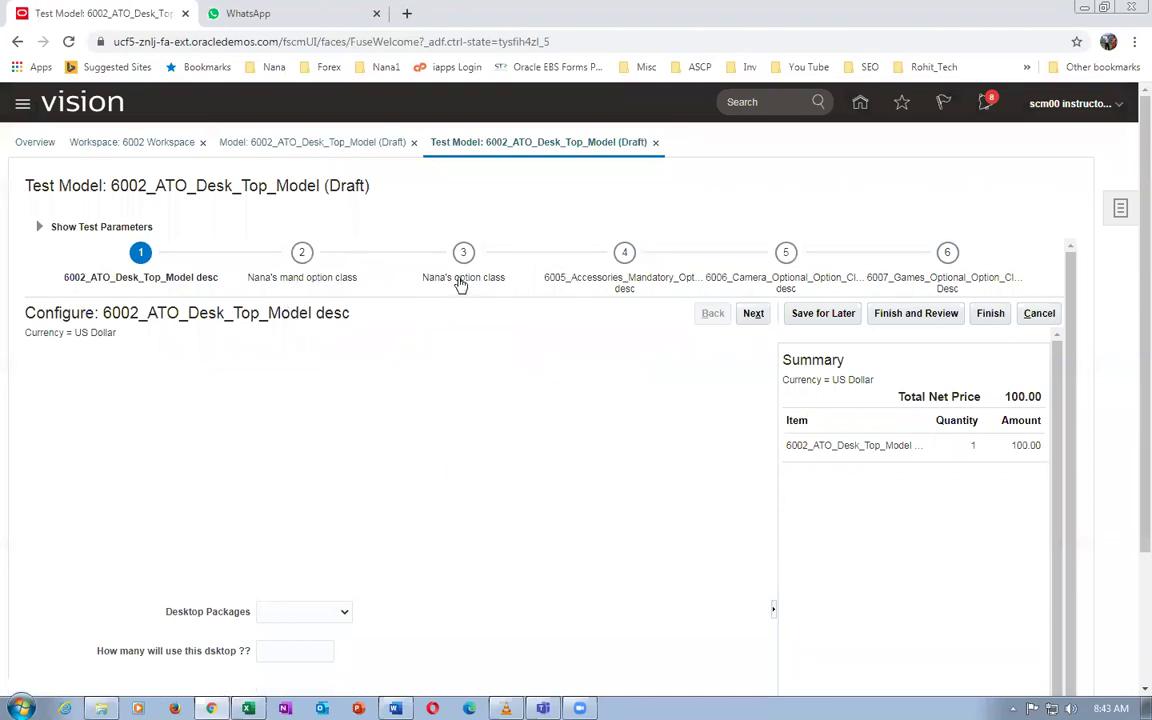
left_click(261, 283)
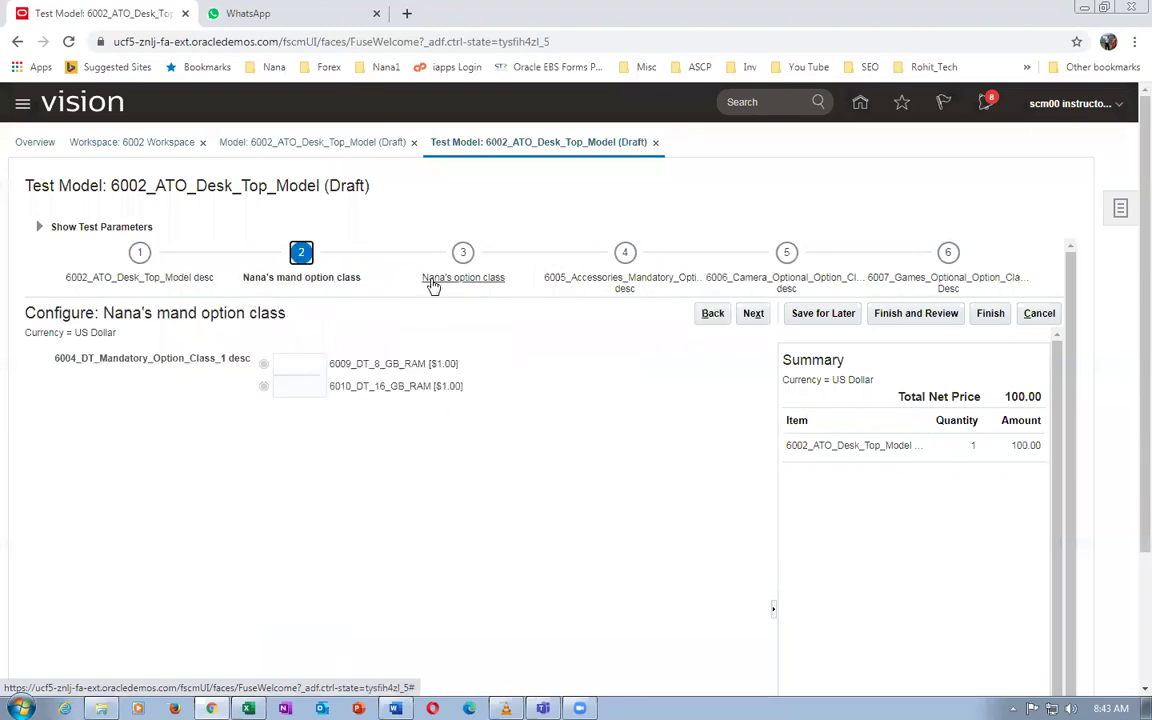
left_click(433, 283)
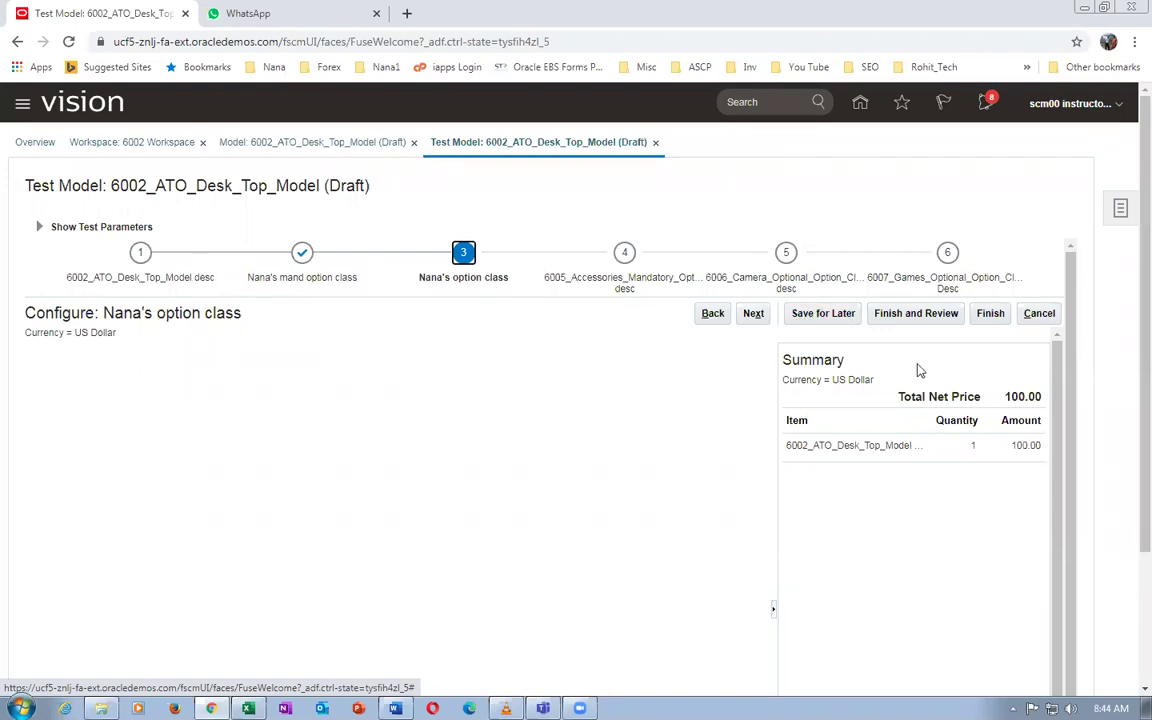
left_click(1038, 315)
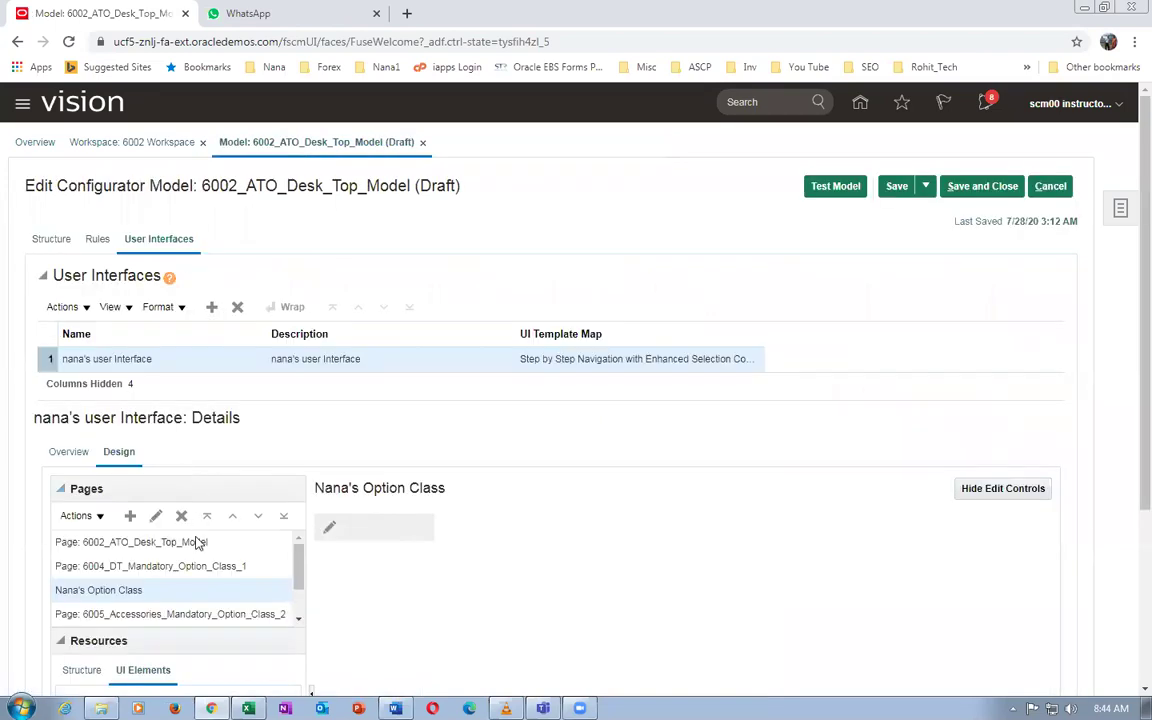
Add 6006_Camera_Optional_Option_Class_3 from the model structure to the Nana's Option Class page as a page item
left_click(158, 597)
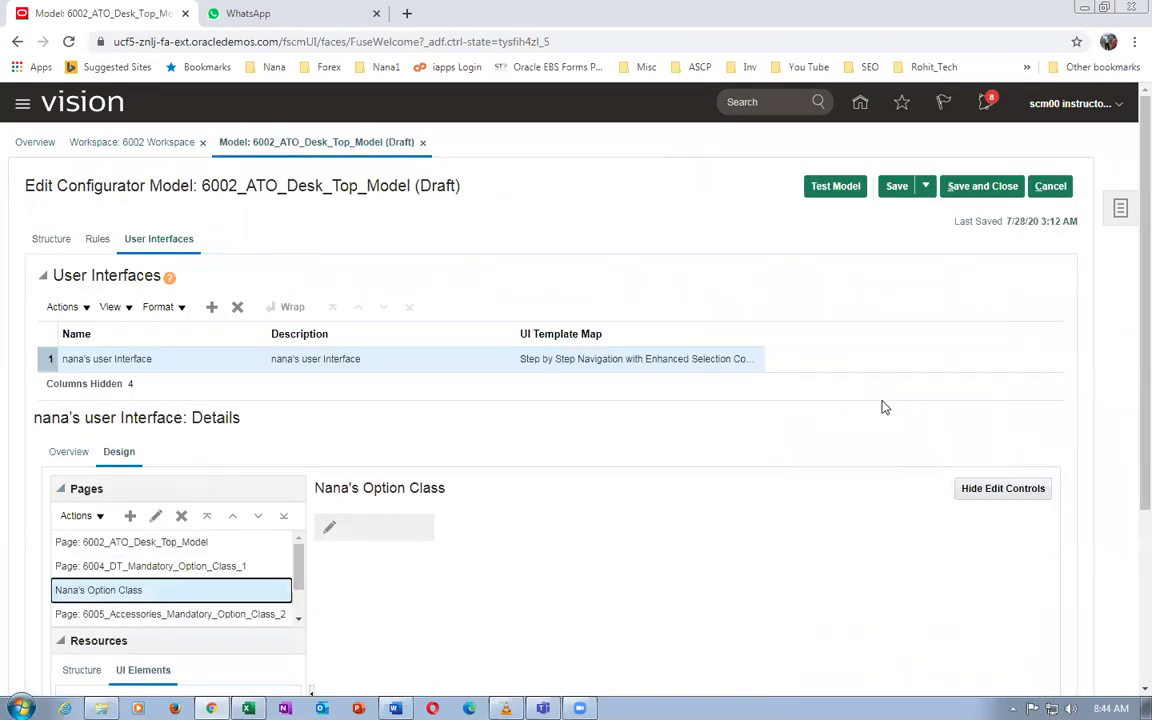
scroll(1130, 417, "down", 3)
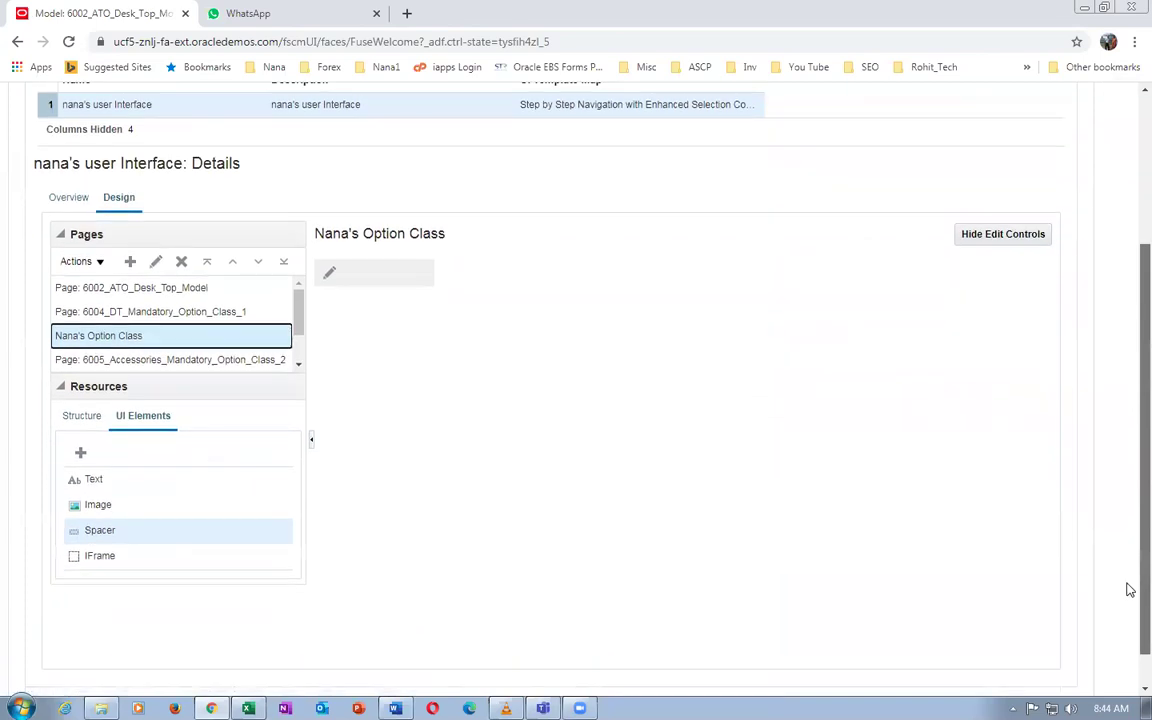
left_click(88, 417)
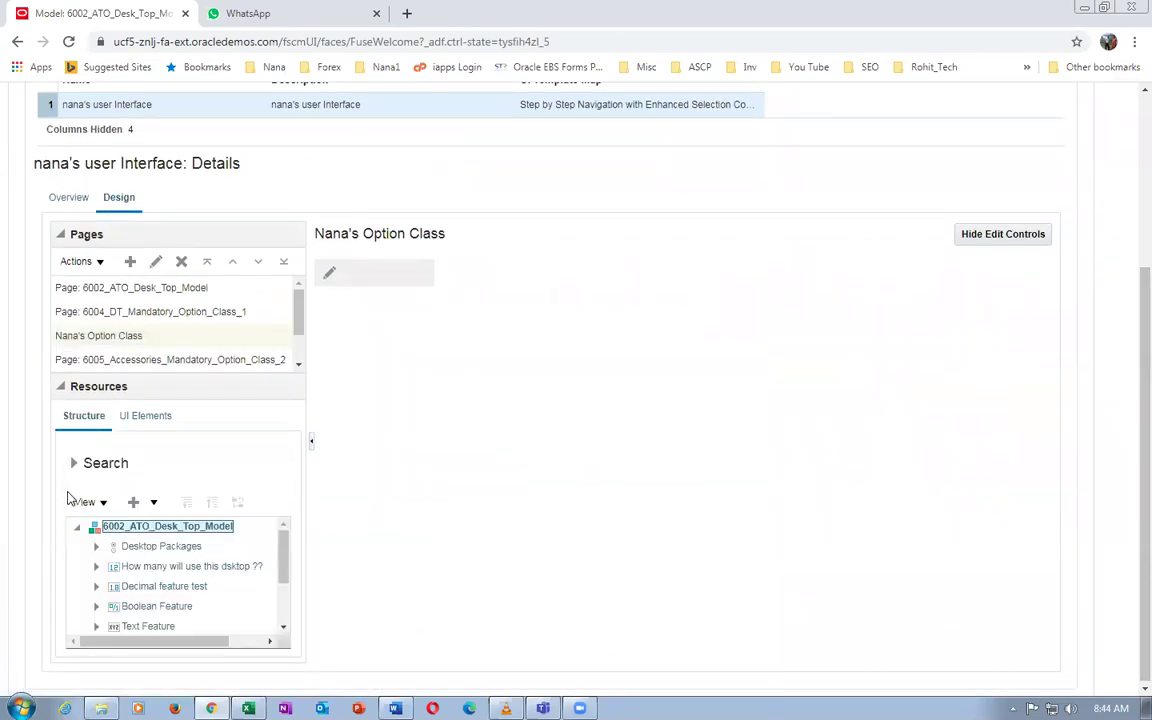
left_click_drag(287, 547, 289, 583)
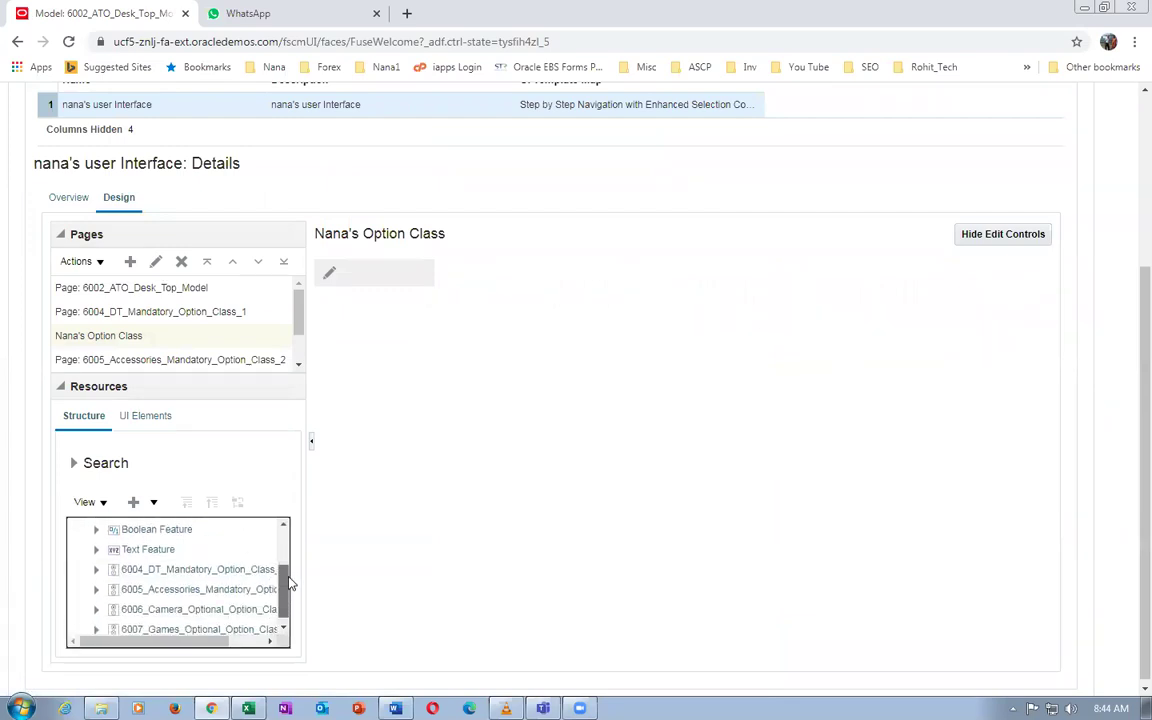
left_click(96, 609)
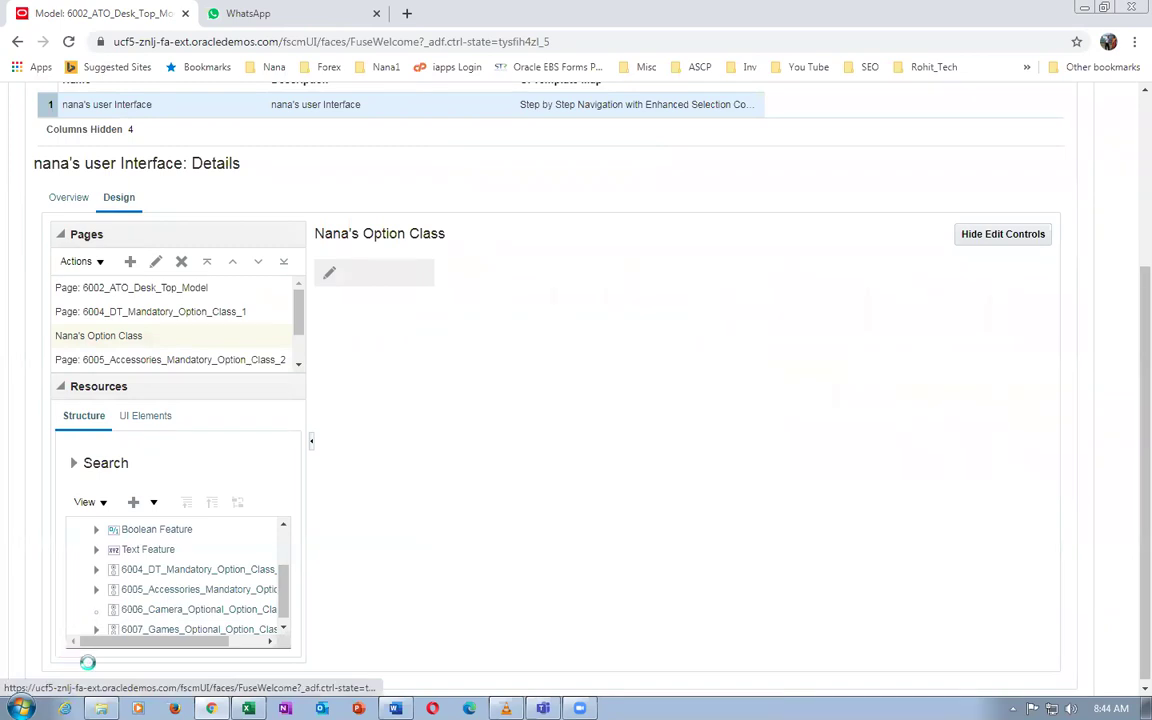
left_click_drag(287, 578, 294, 594)
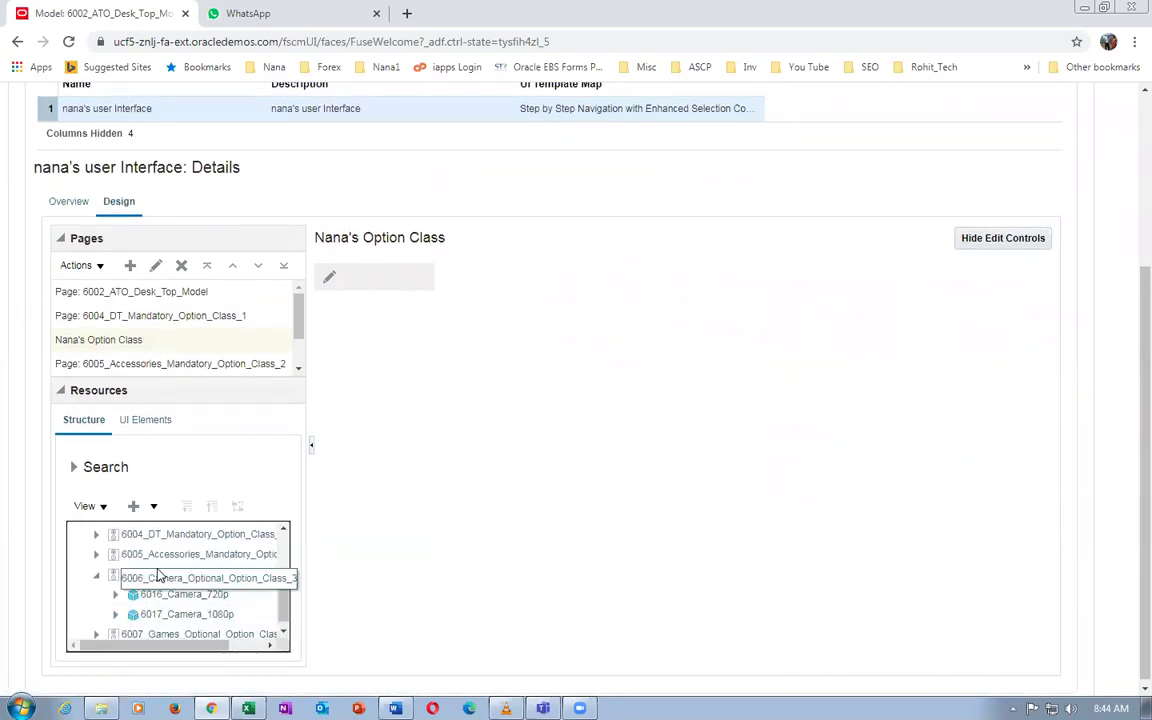
left_click(147, 577)
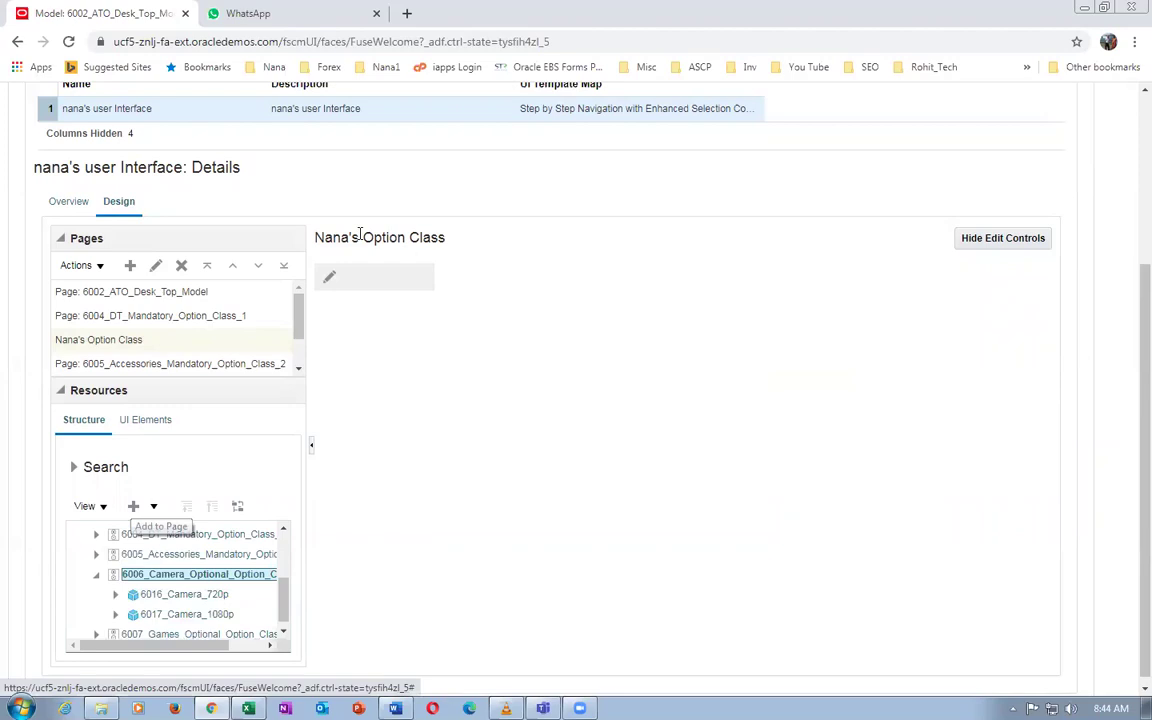
left_click(134, 508)
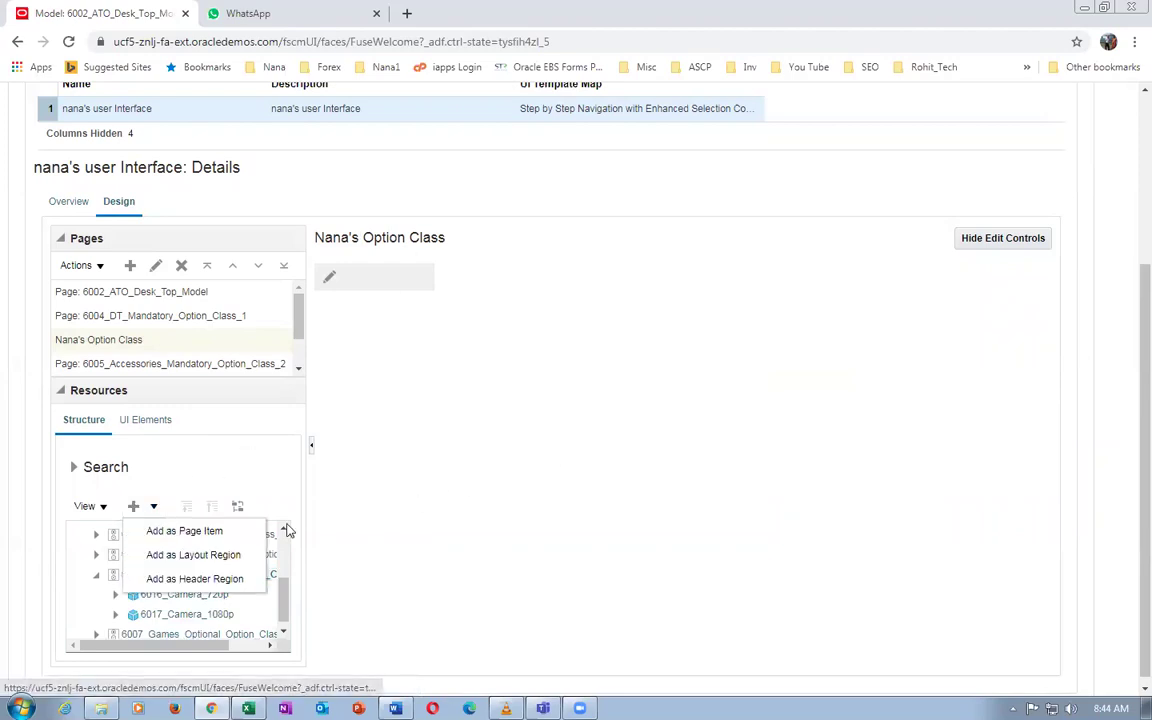
left_click(212, 533)
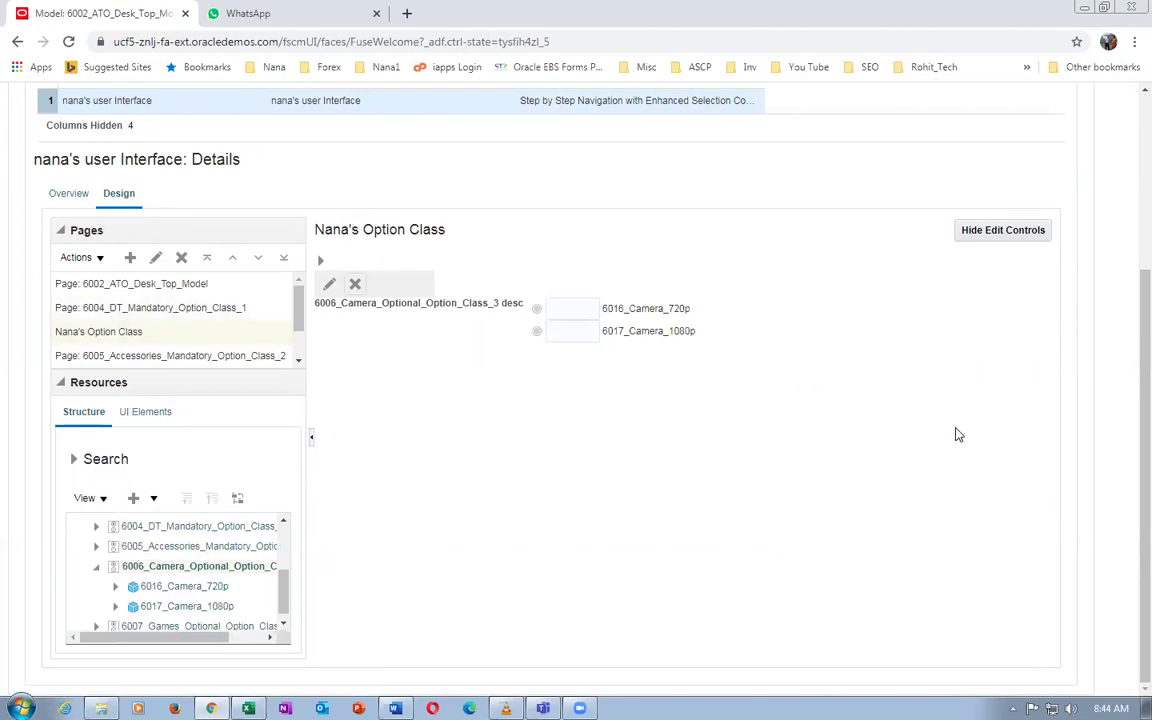
Save the model with the camera option class on the new page and start a model test with nana's user Interface
scroll(1130, 473, "up", 3)
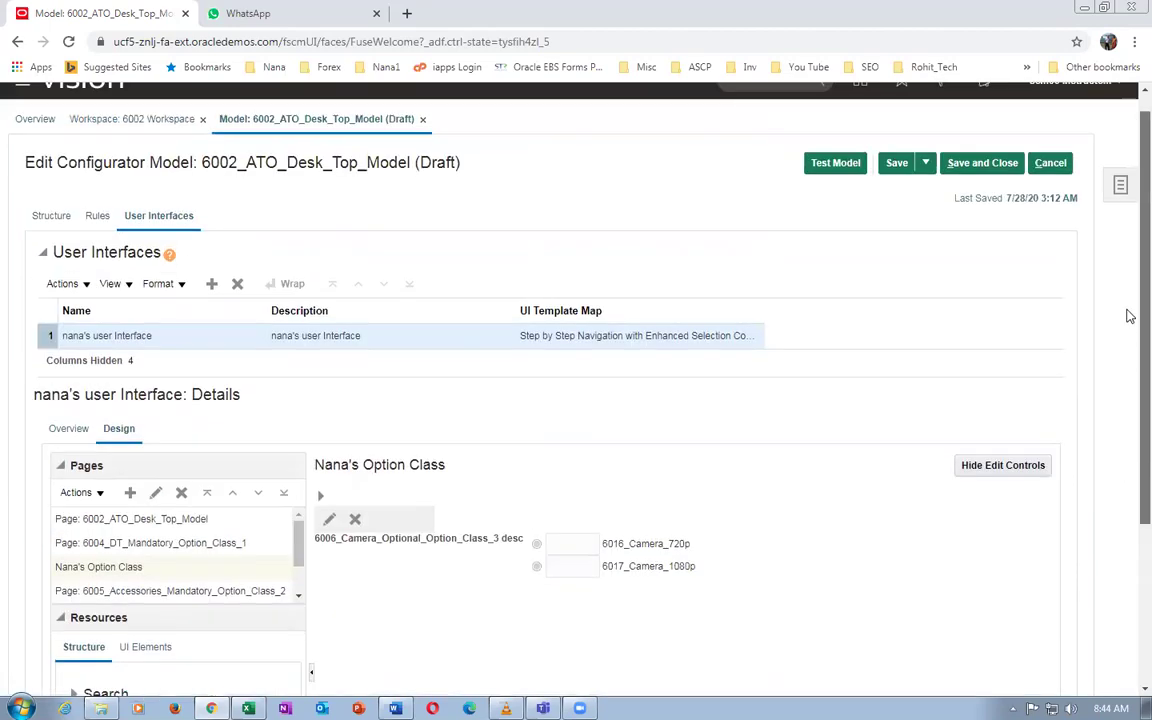
left_click(897, 163)
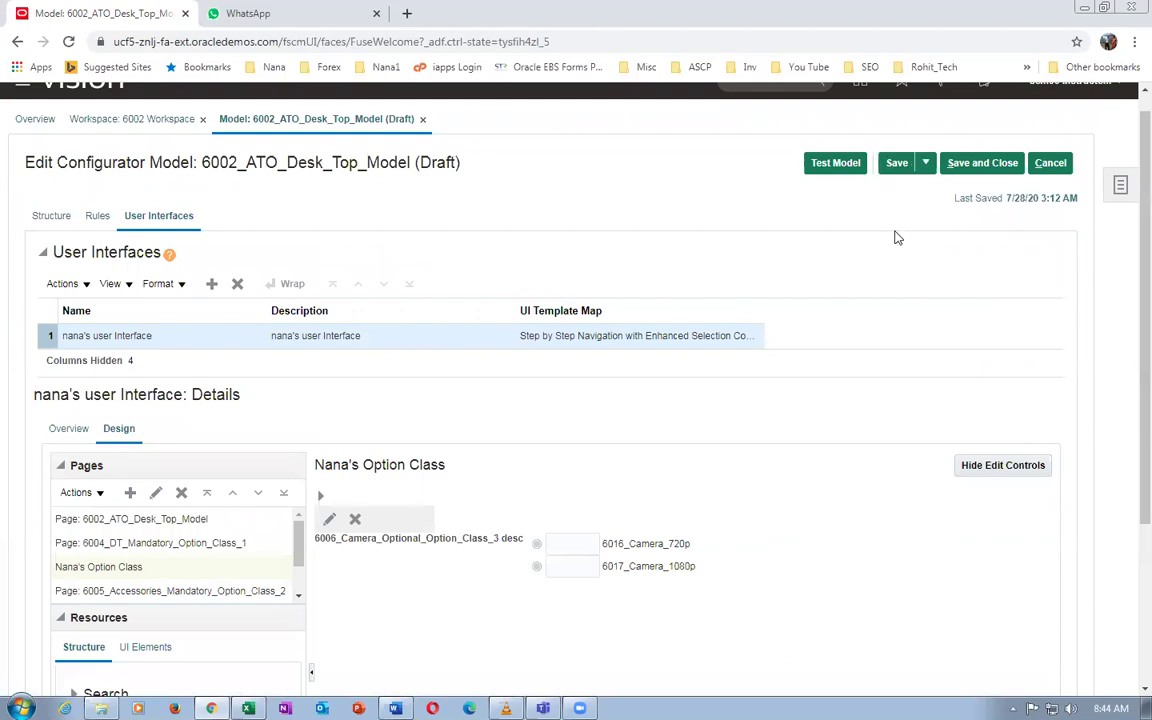
left_click(835, 164)
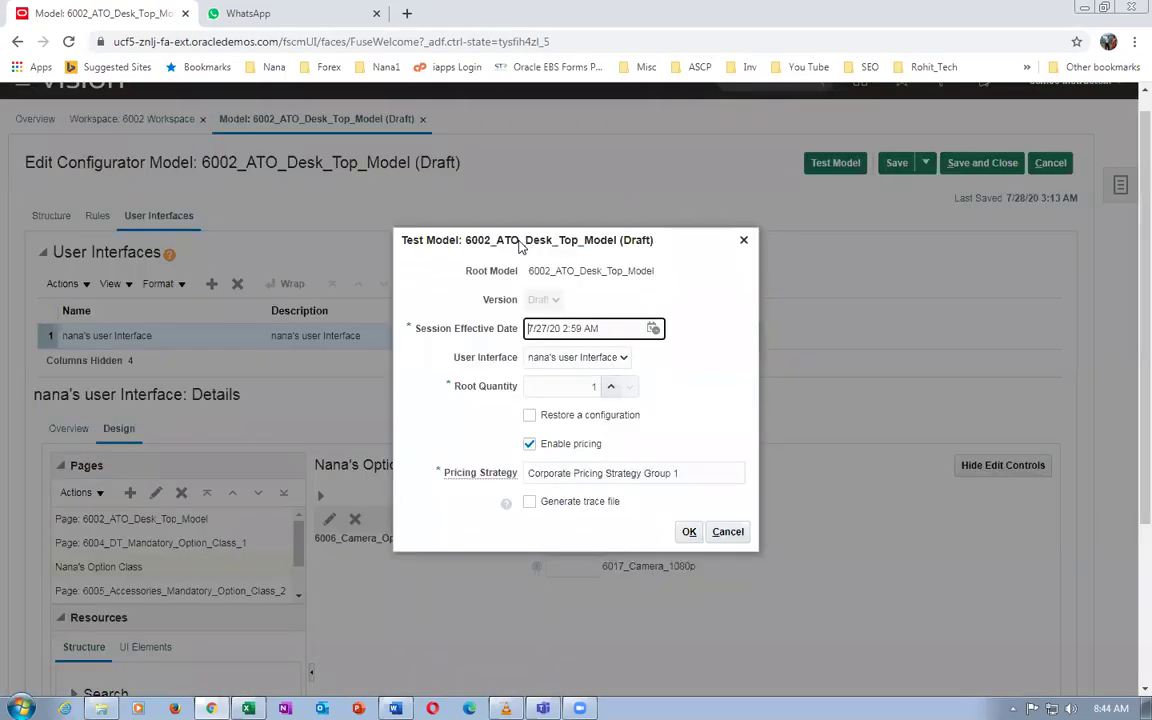
left_click(685, 533)
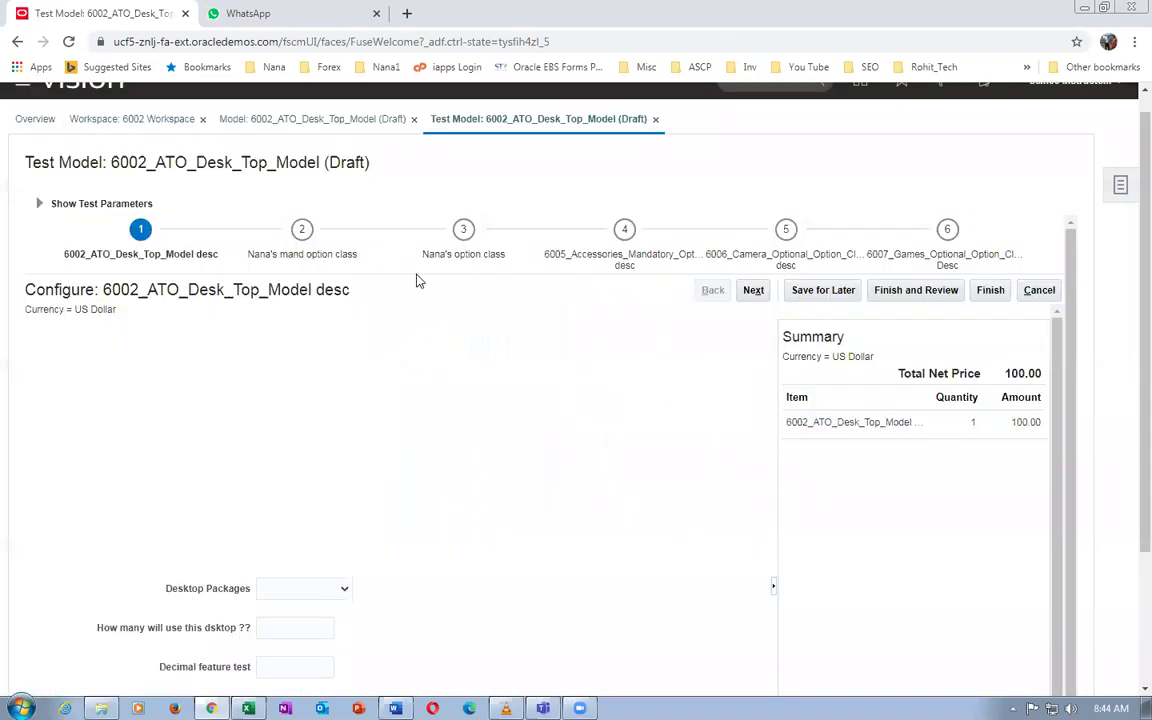
Select 6016_Camera_720p on the Nana's option class page of the model test and cancel the test
left_click(450, 256)
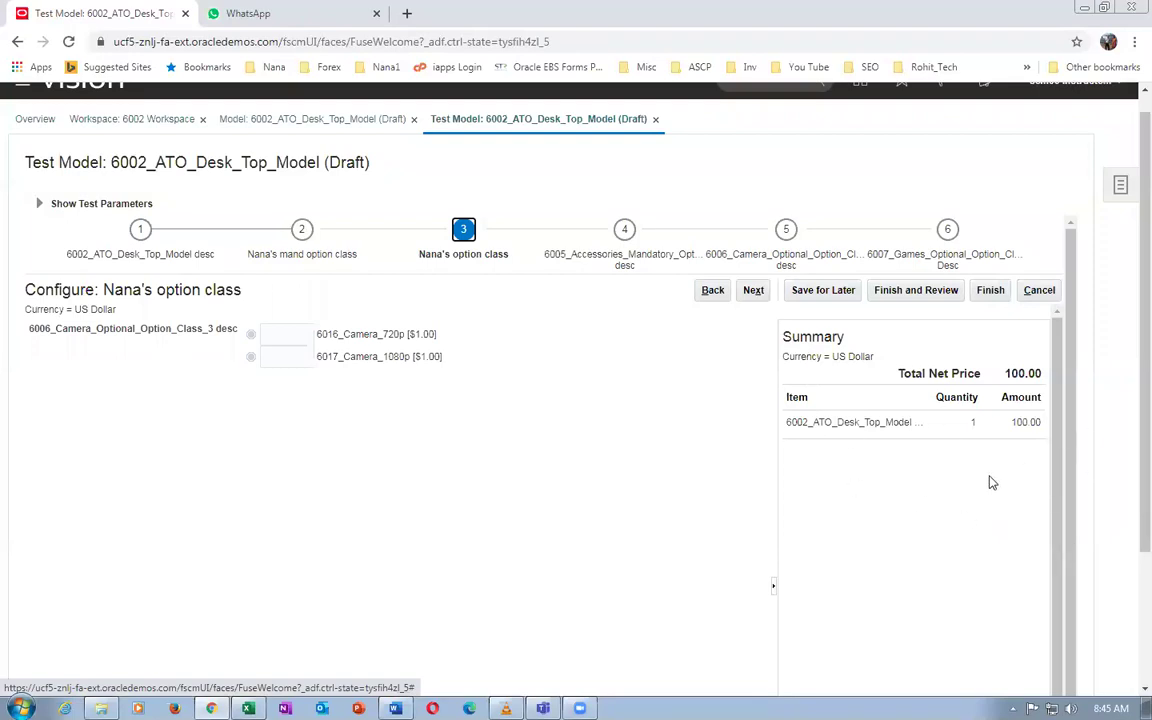
left_click(251, 337)
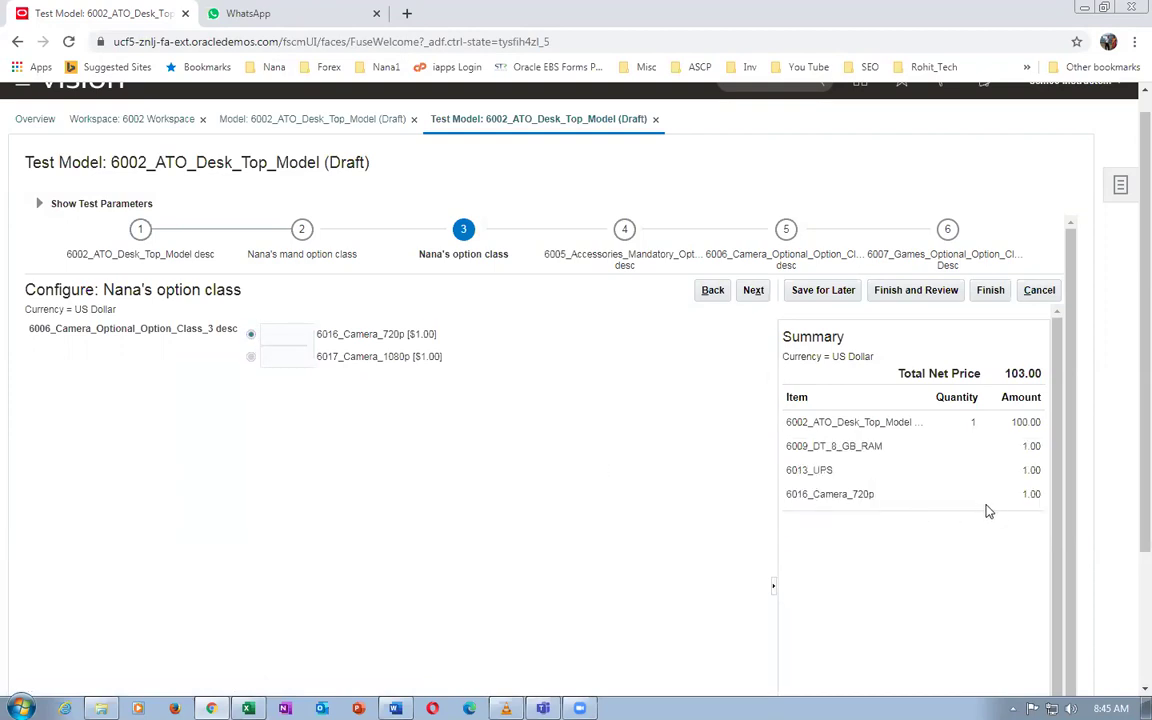
left_click(1035, 291)
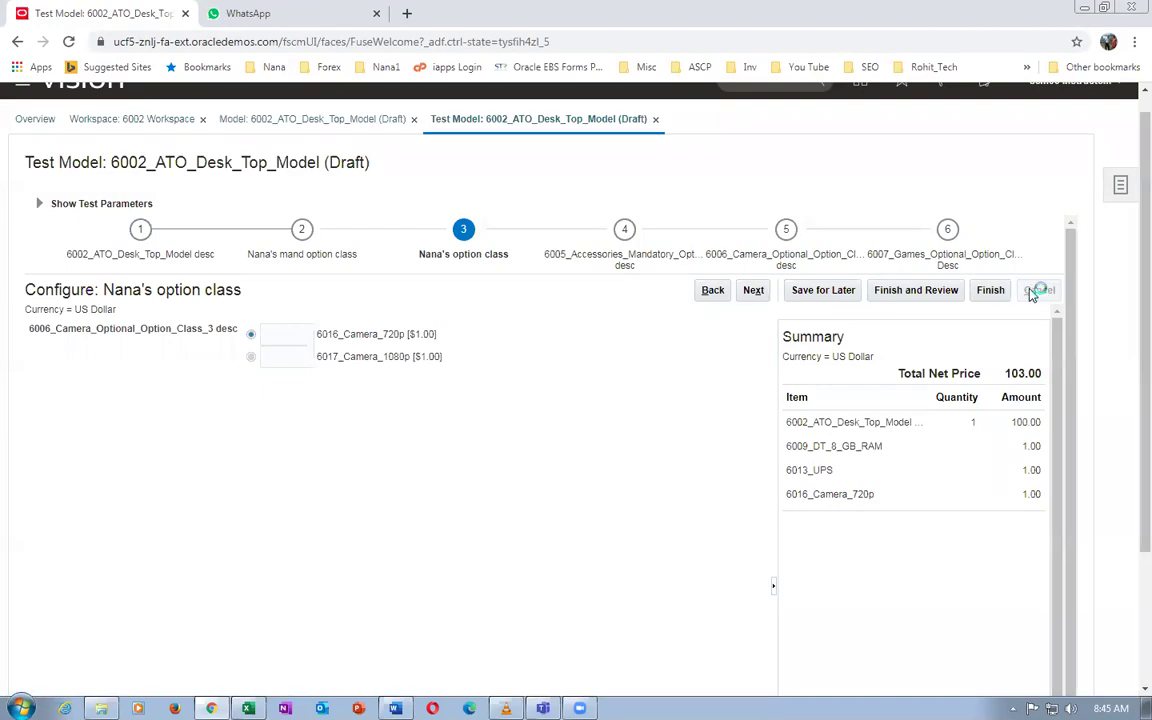
left_click(768, 413)
Glance at the Word task list, then open Configurator Modeling R13_Activity Guide from the Fusion_Order_Management_Documentation folder in Windows Explorer
key("alt+Tab")
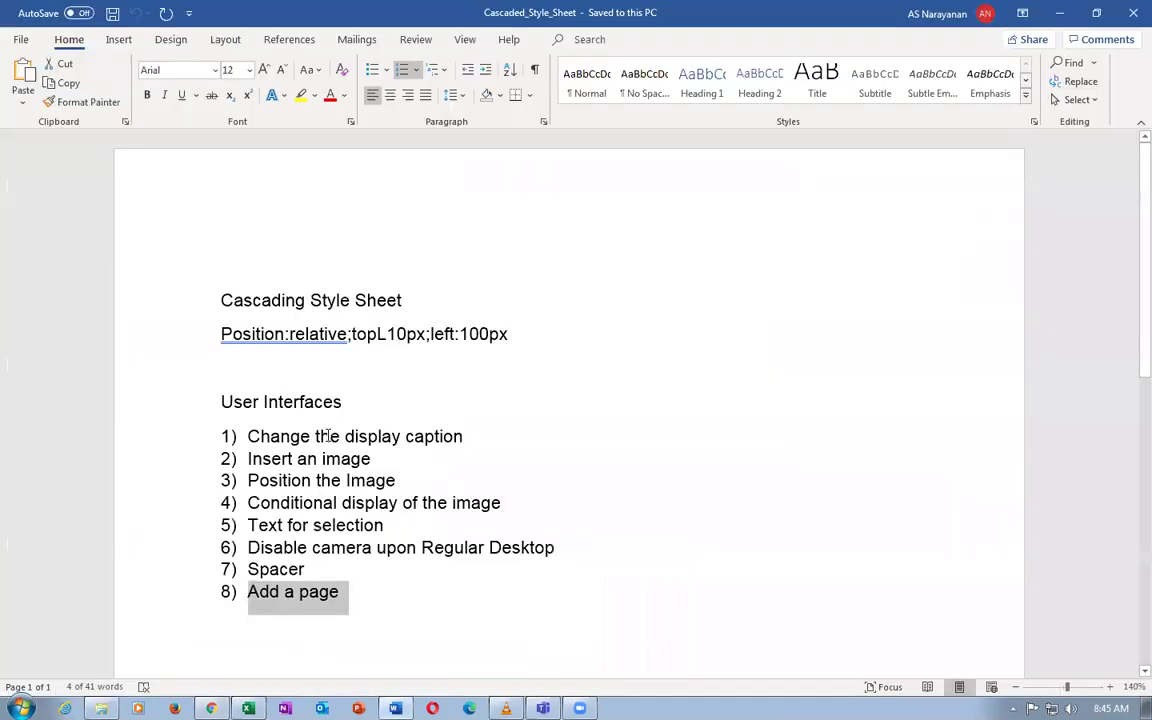
key("alt+Tab")
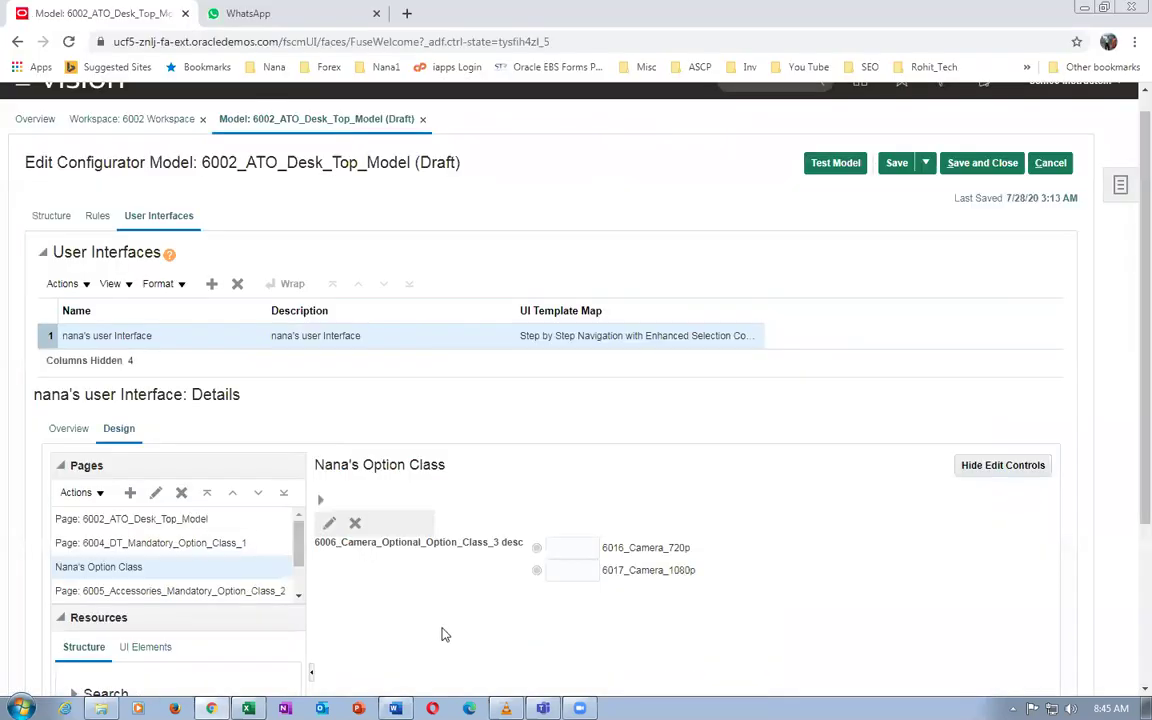
left_click(101, 708)
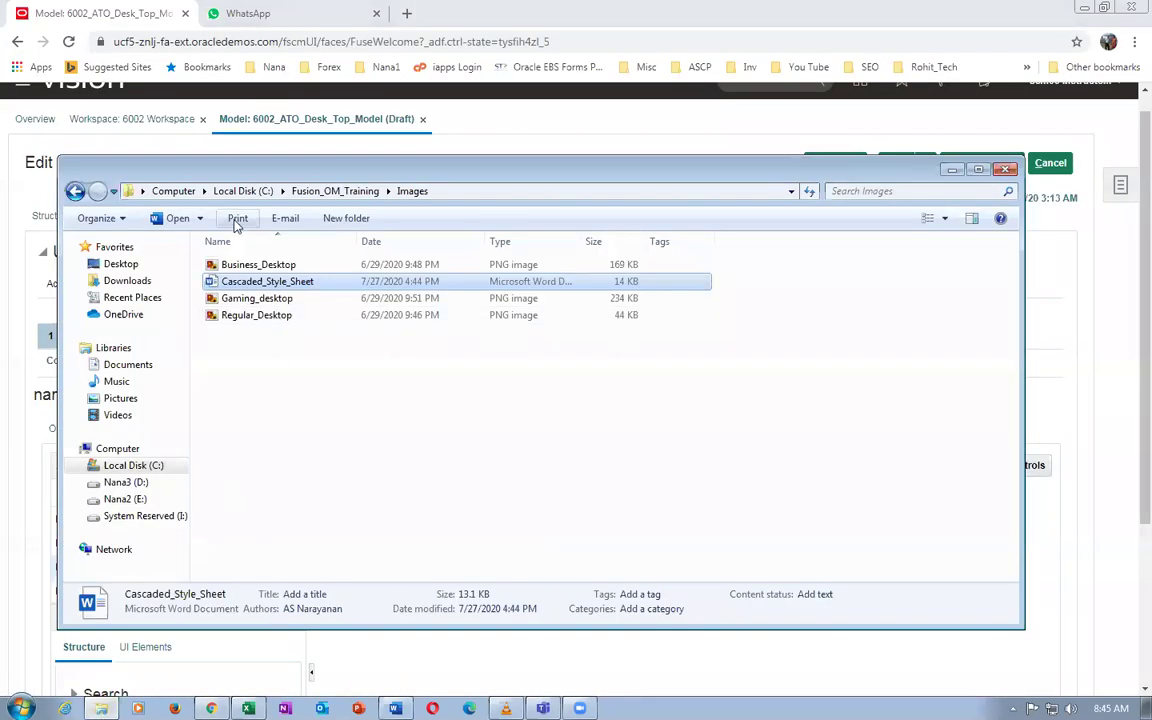
left_click(322, 190)
double_click(313, 304)
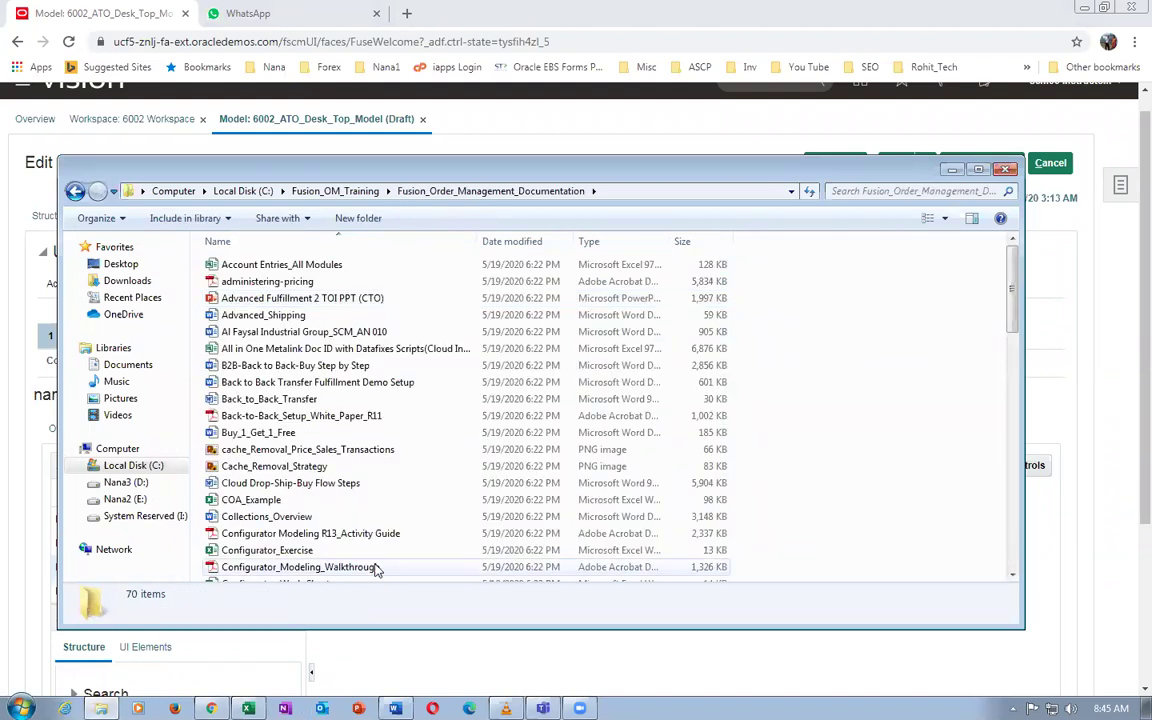
scroll(365, 516, "down", 2)
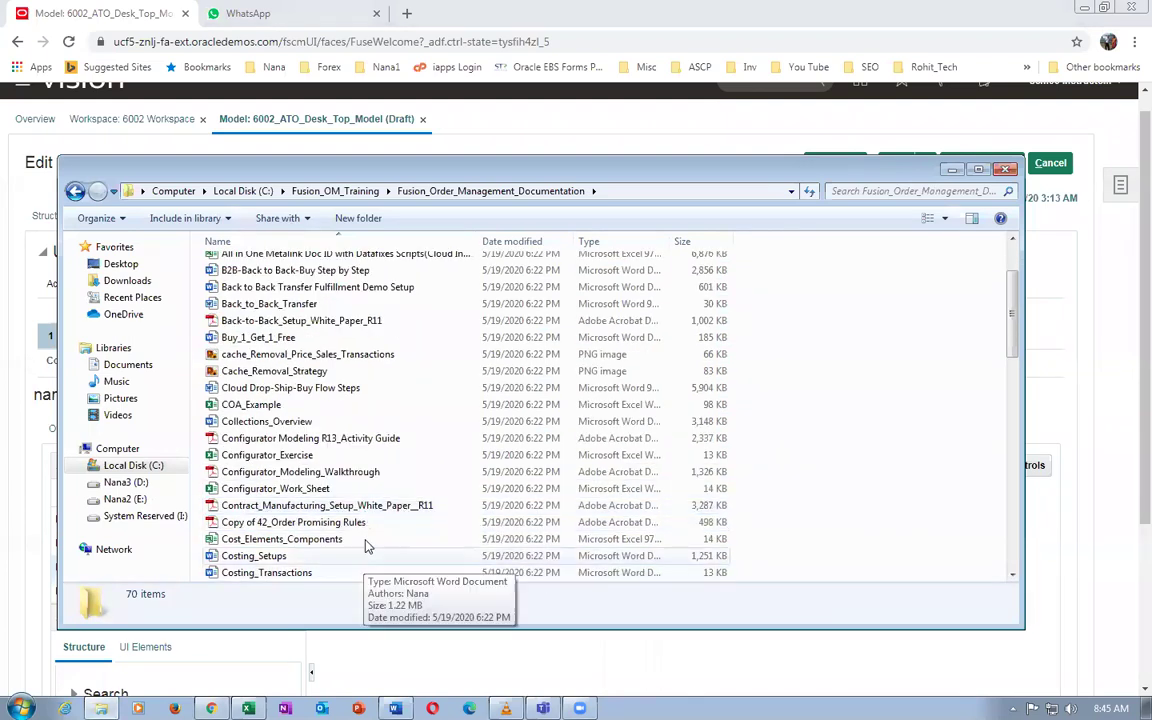
left_click(341, 438)
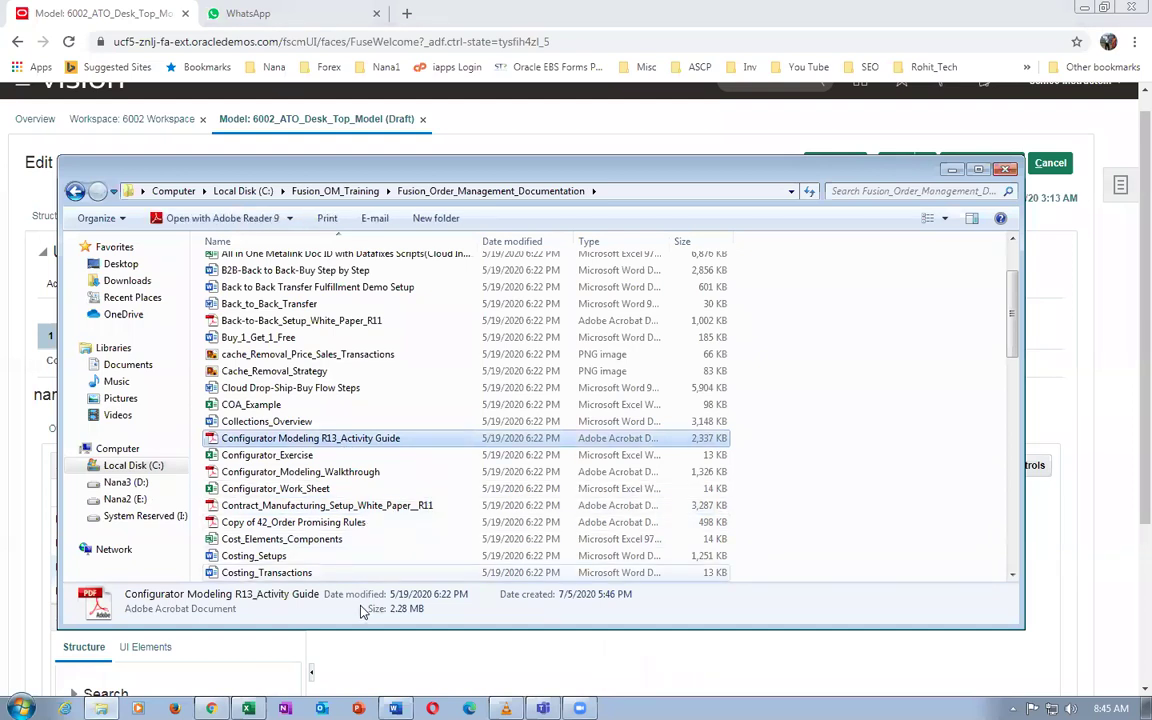
double_click(385, 445)
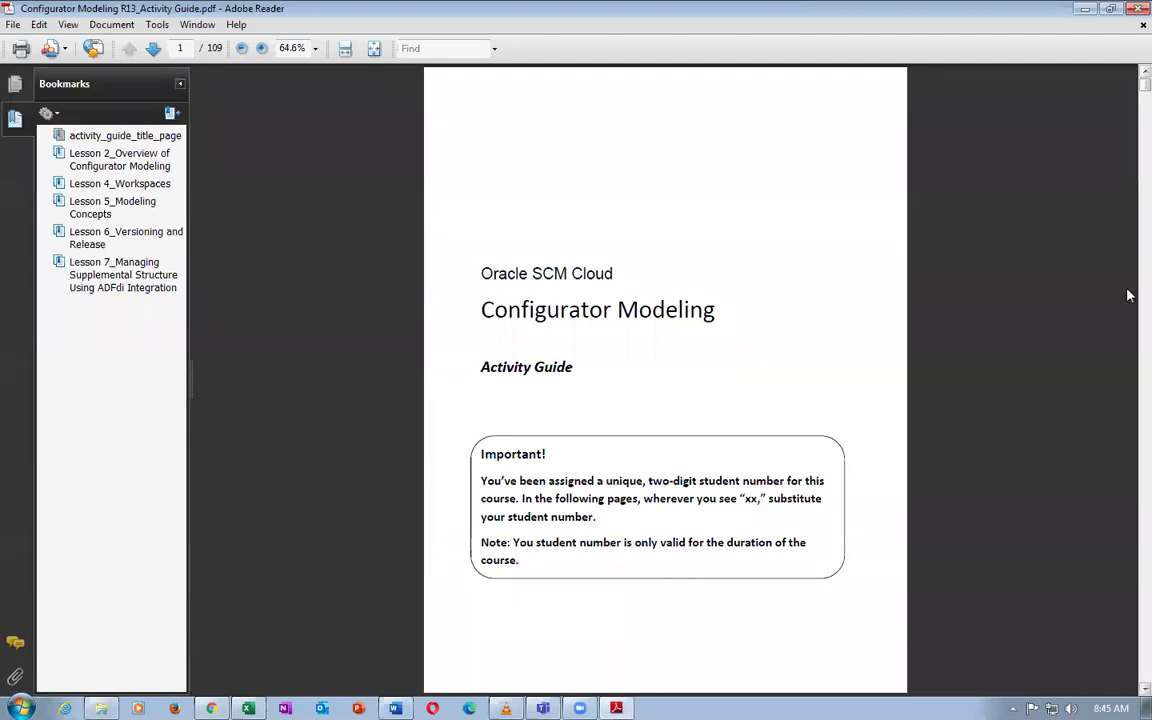
Skim the activity guide's demonstrations and practices through the Lesson 5 modeling concepts pages, and close the guide
scroll(1128, 295, "down", 2)
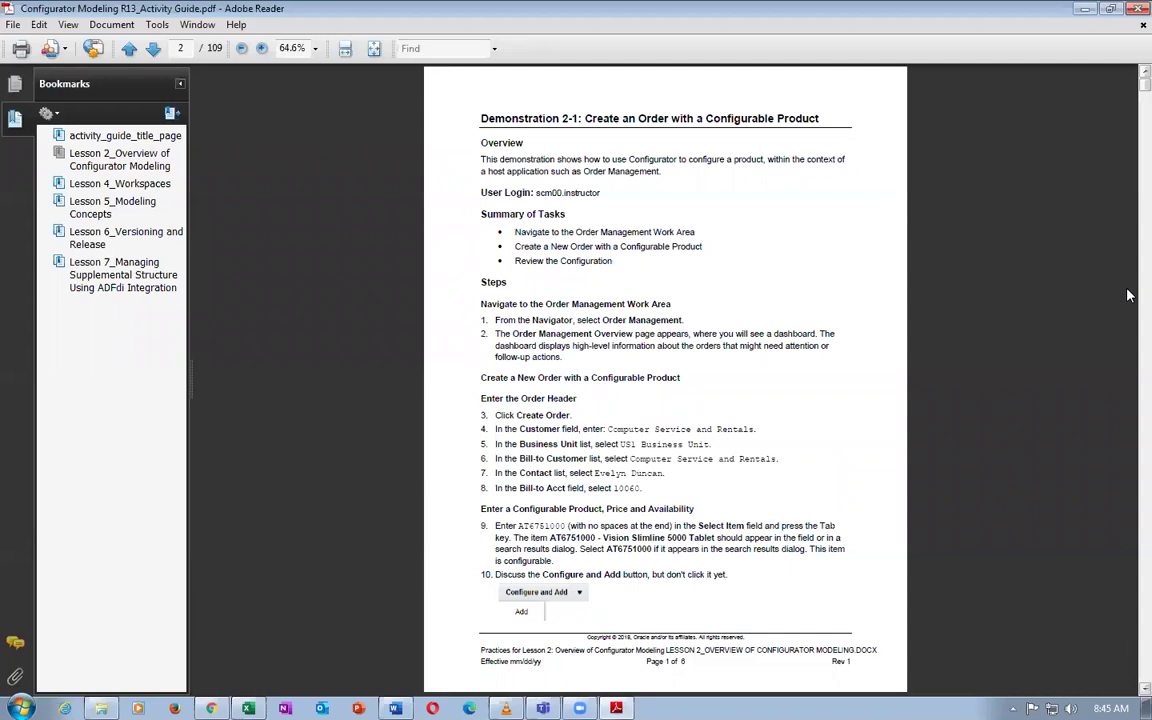
scroll(1128, 295, "down", 5)
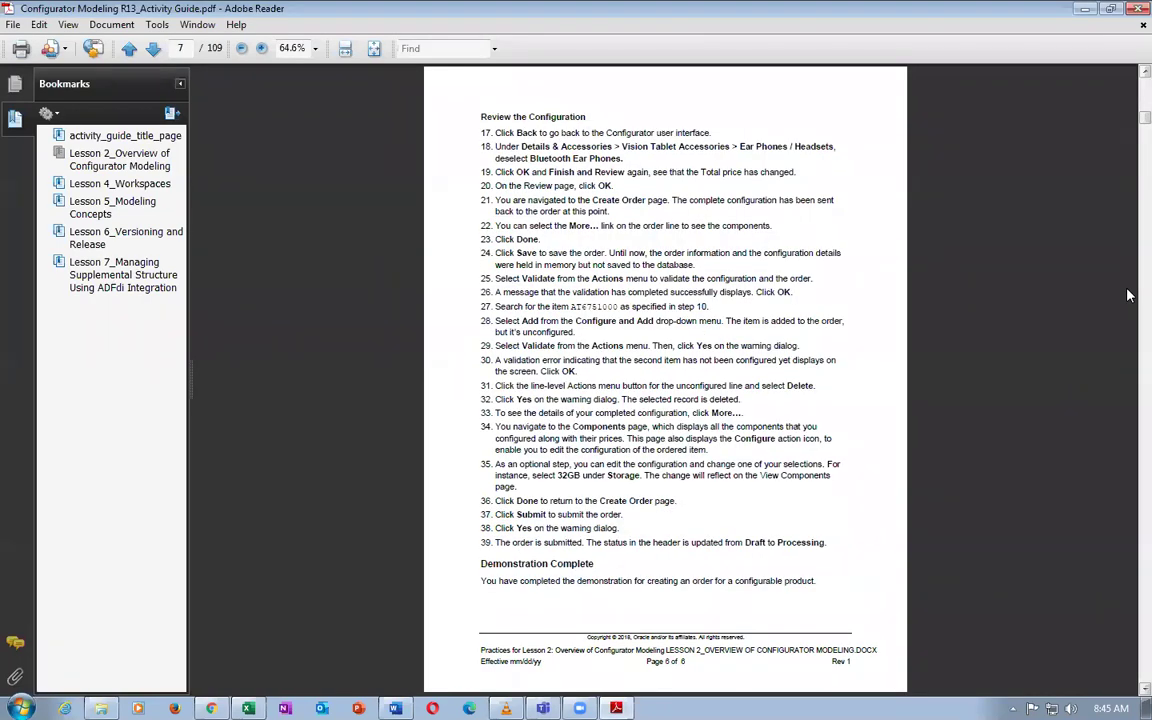
scroll(1128, 295, "down", 1)
scroll(1128, 295, "down", 1)
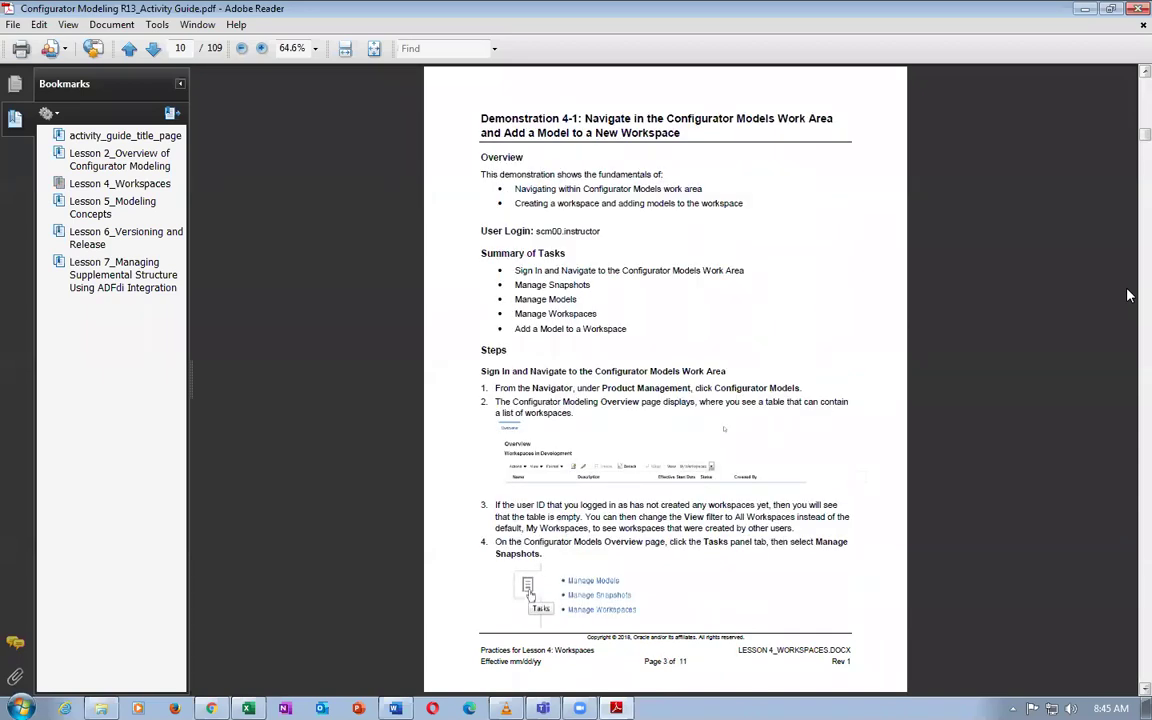
scroll(1128, 295, "down", 1)
scroll(1128, 295, "down", 1)
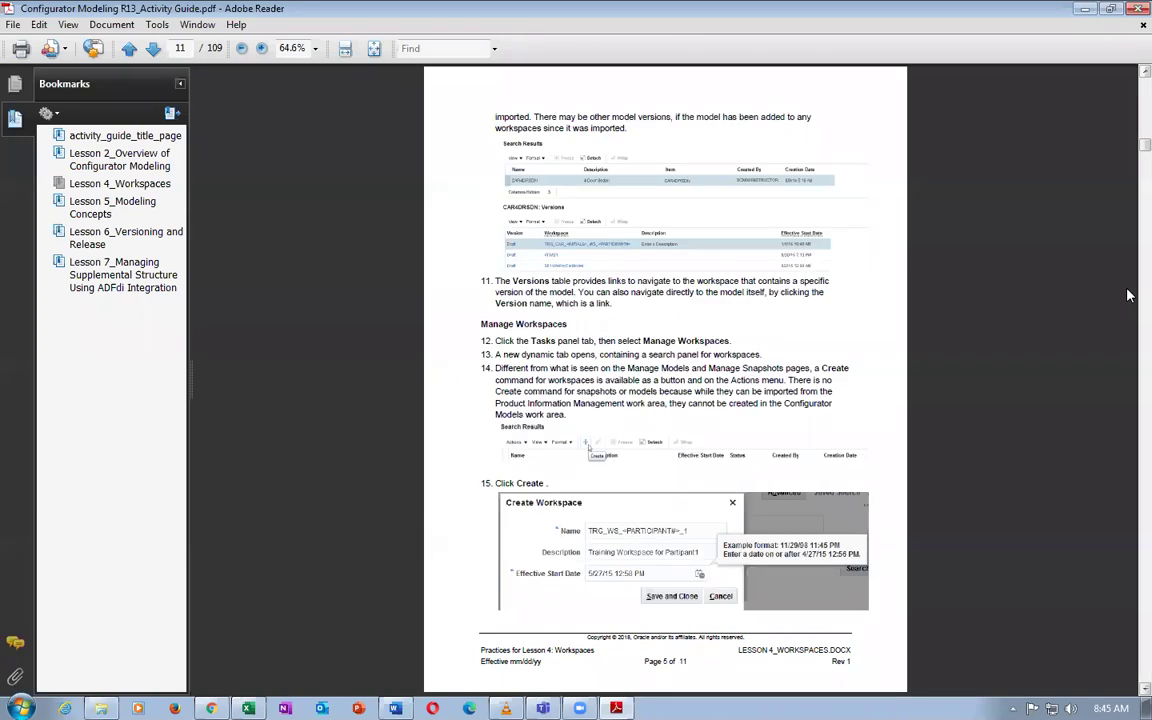
scroll(1127, 295, "down", 10)
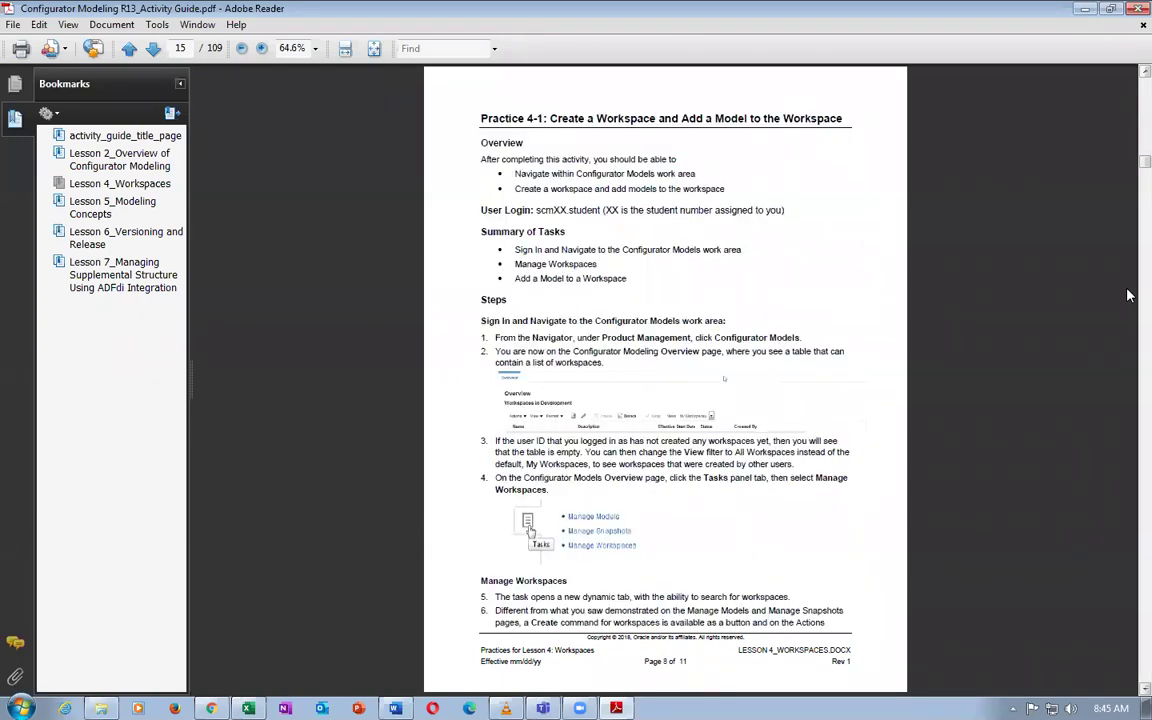
scroll(1127, 295, "down", 3)
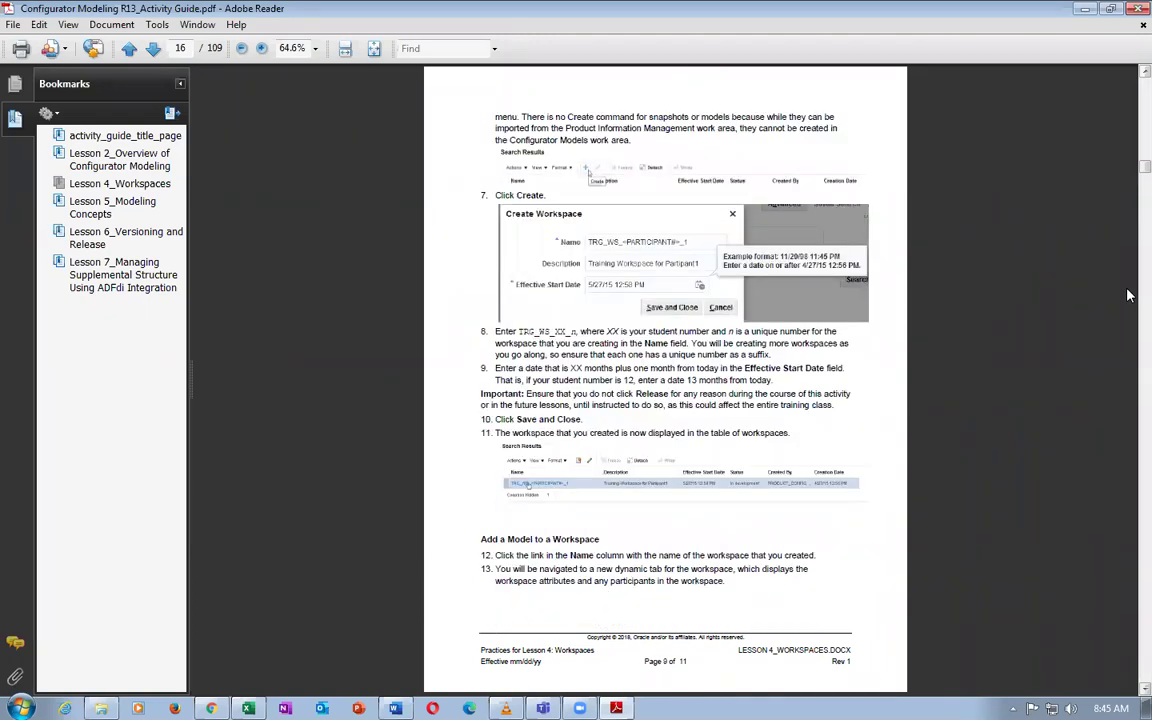
scroll(1127, 295, "down", 3)
scroll(1127, 295, "down", 12)
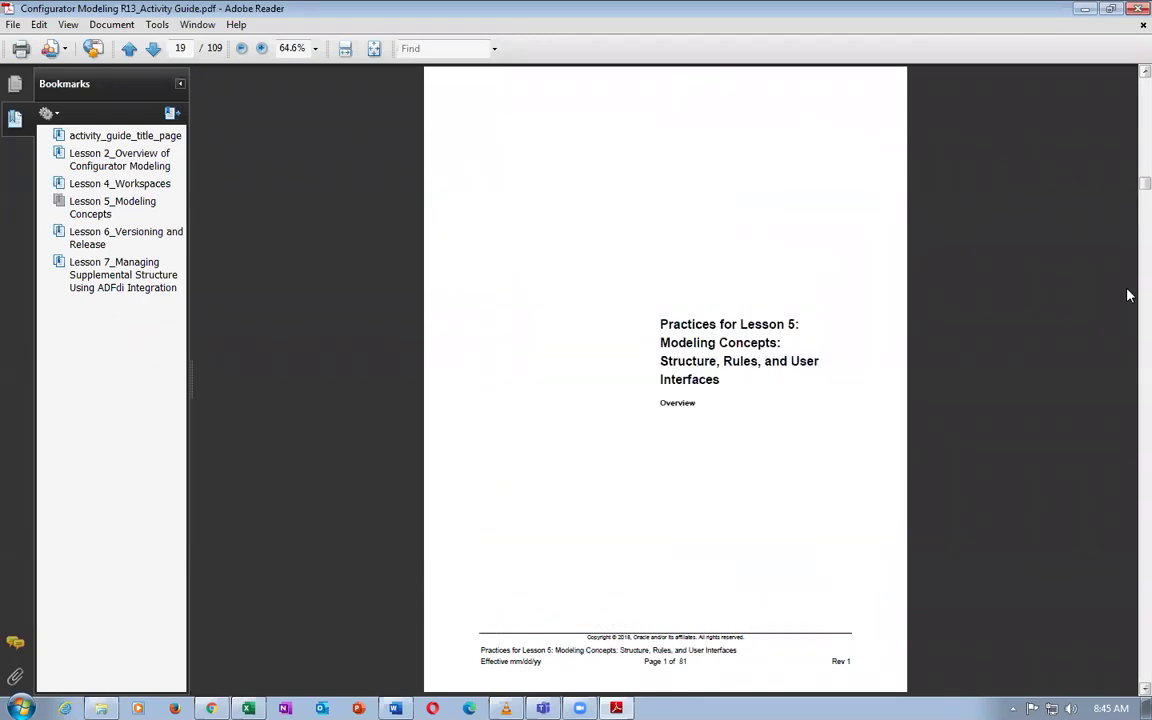
scroll(1127, 295, "down", 6)
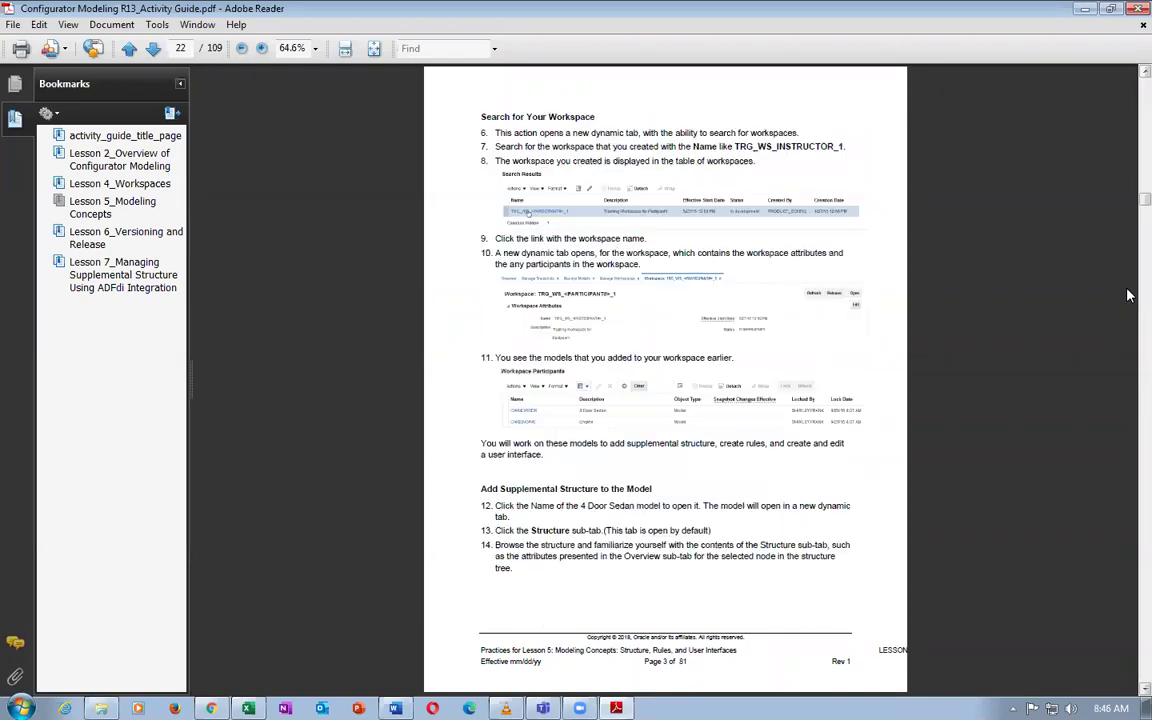
key("alt+F4")
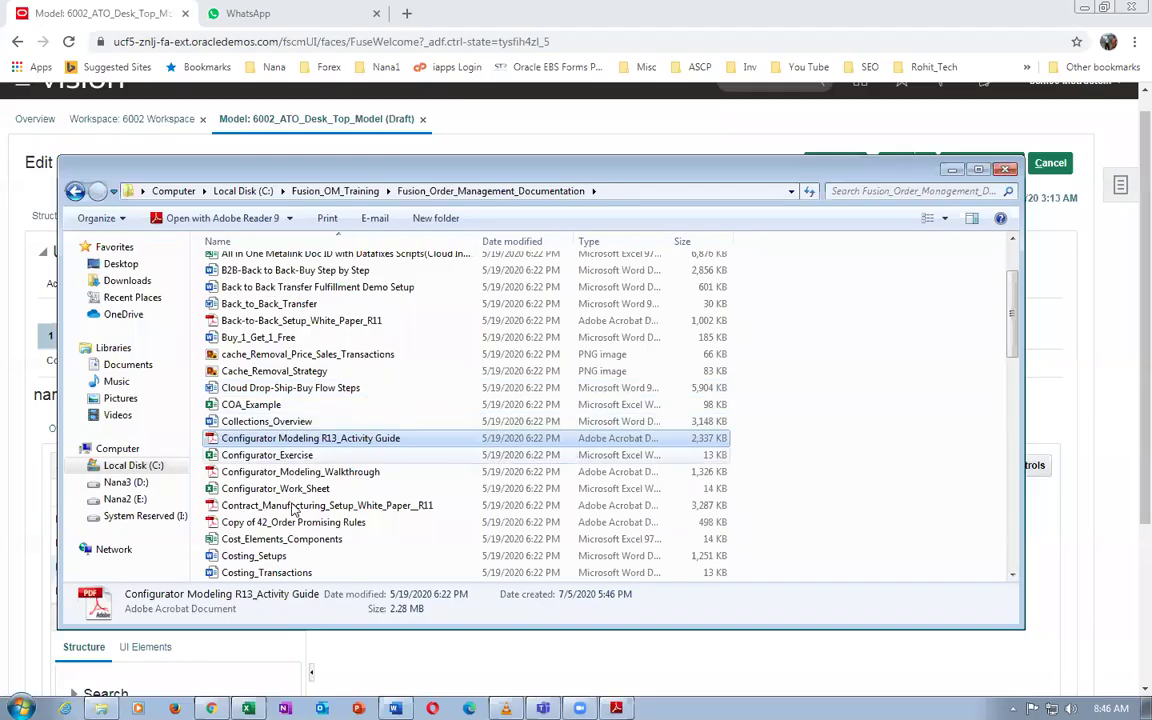
Open Configurator_Modeling_Walkthrough, skim it up to the Rules section, and close the document and the documentation folder
left_click(283, 473)
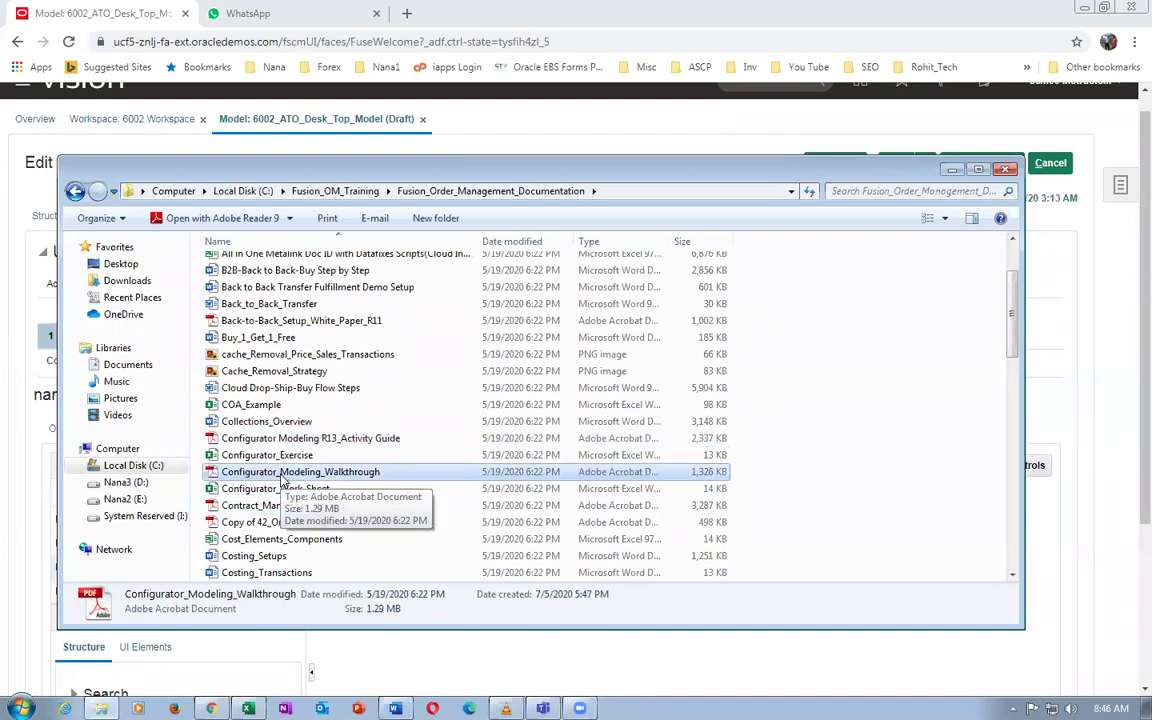
double_click(283, 472)
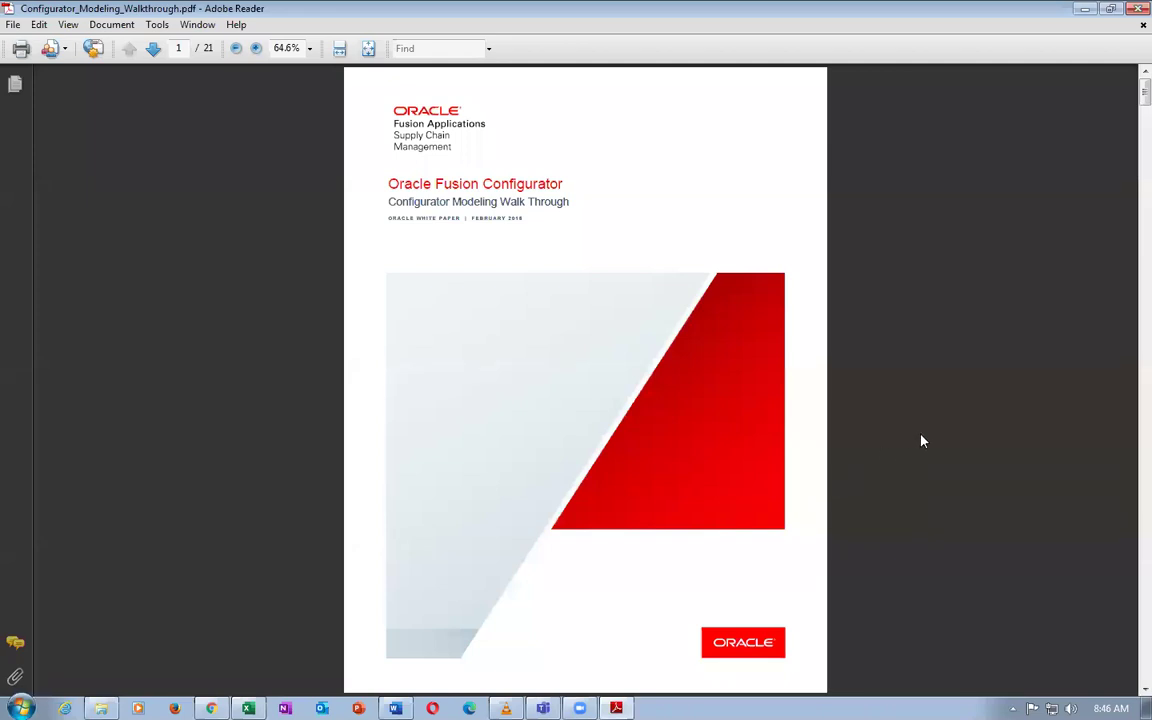
scroll(922, 441, "down", 2)
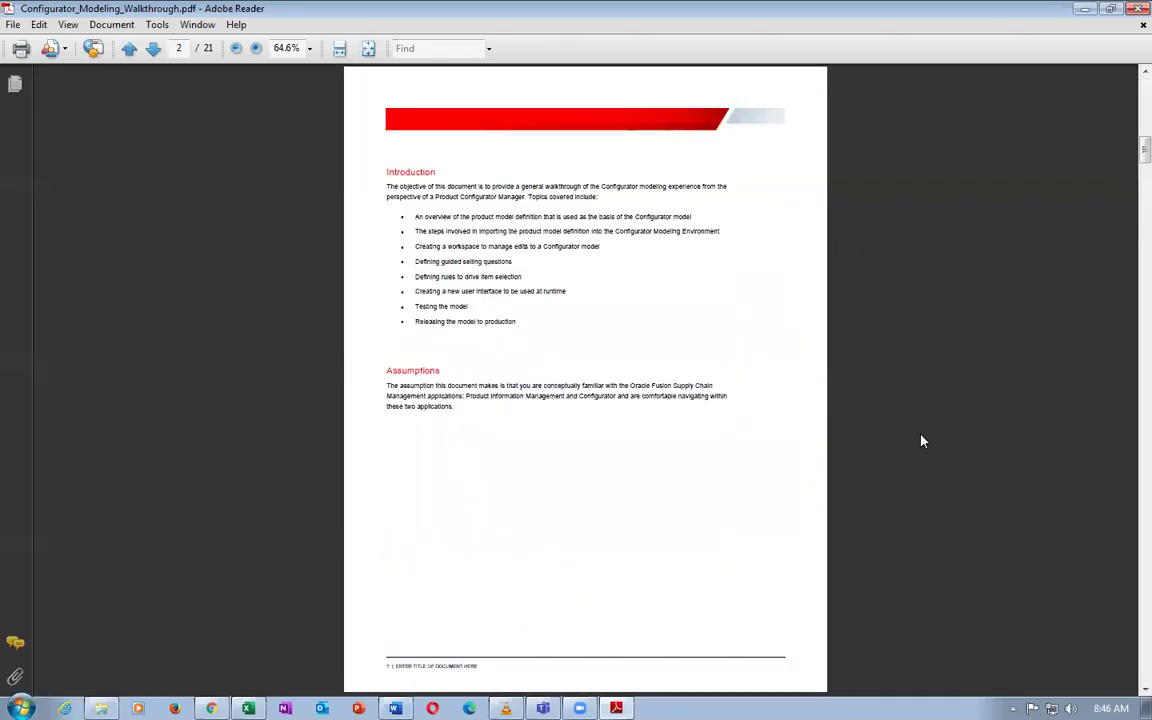
scroll(922, 441, "down", 4)
scroll(922, 441, "down", 4)
scroll(922, 441, "down", 2)
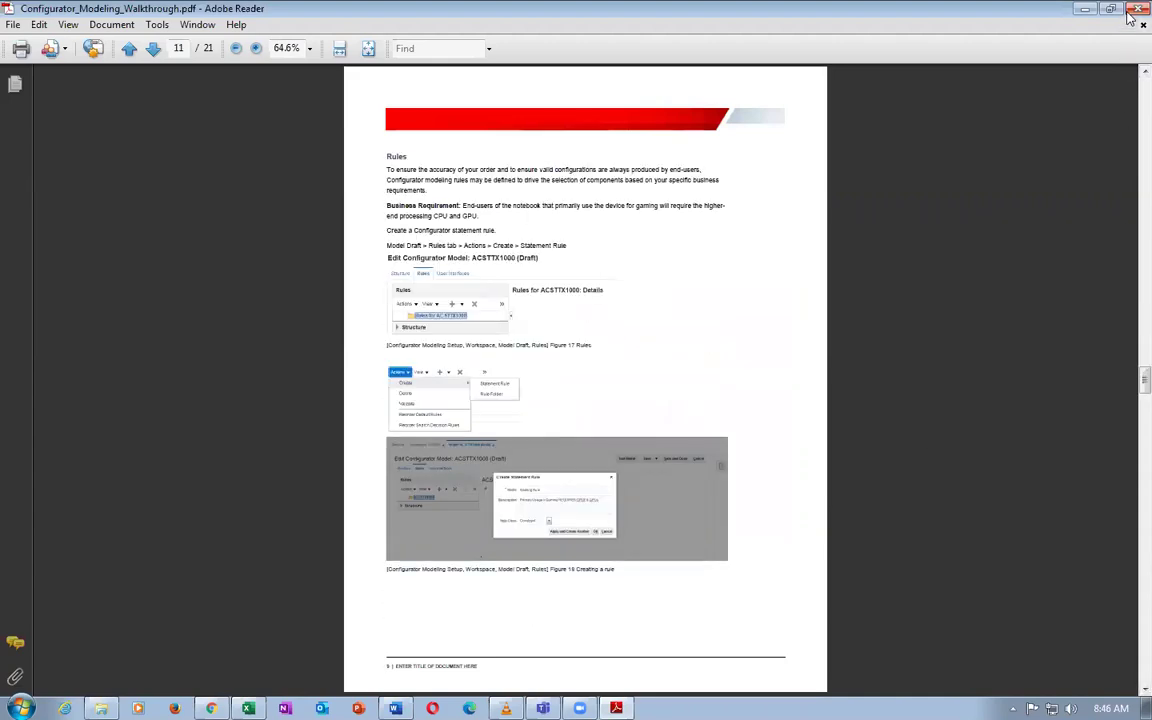
left_click(1085, 8)
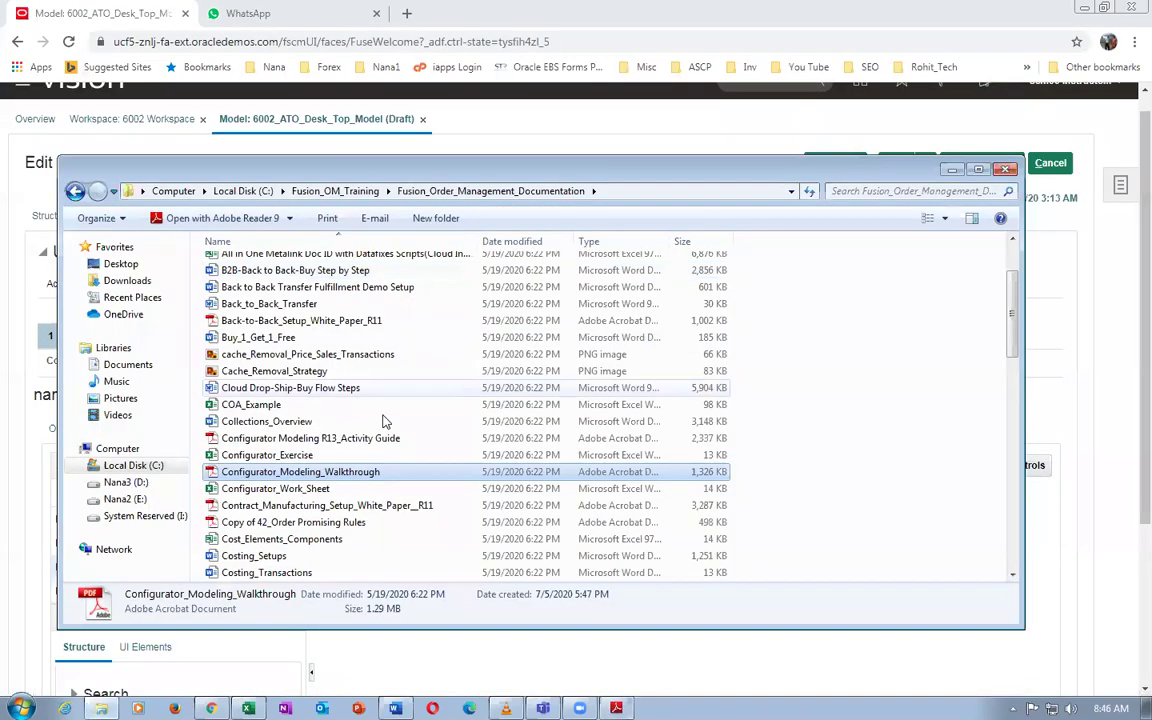
left_click(272, 488)
left_click(262, 506)
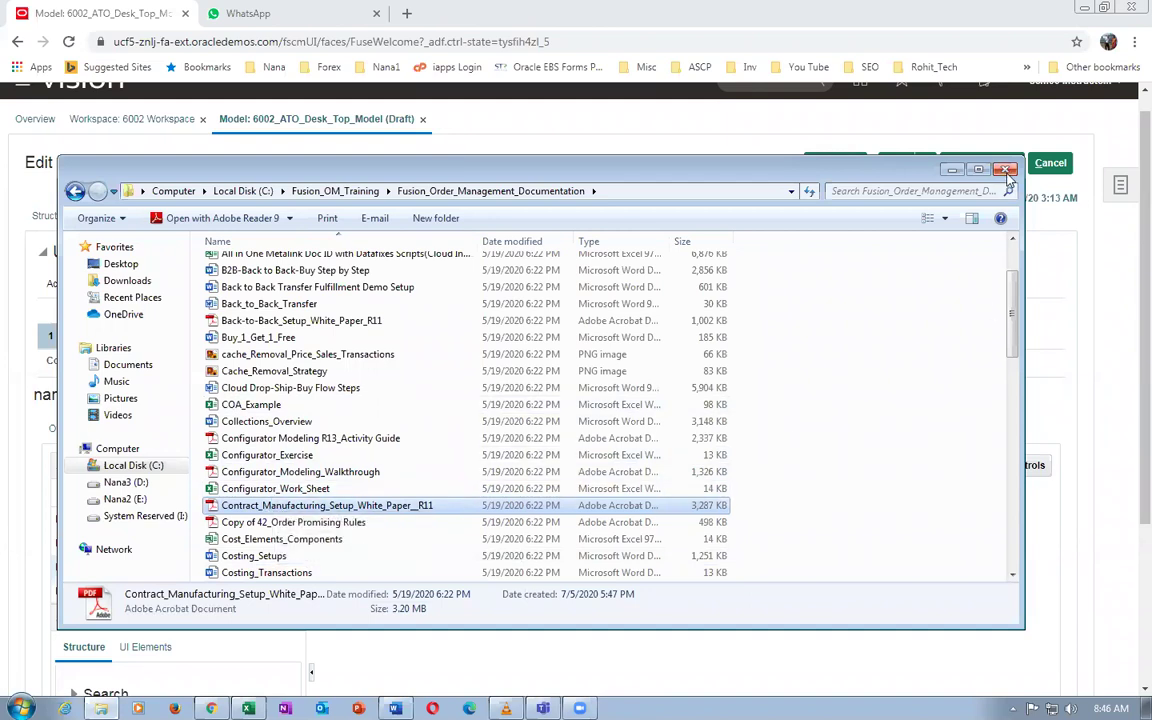
double_click(274, 505)
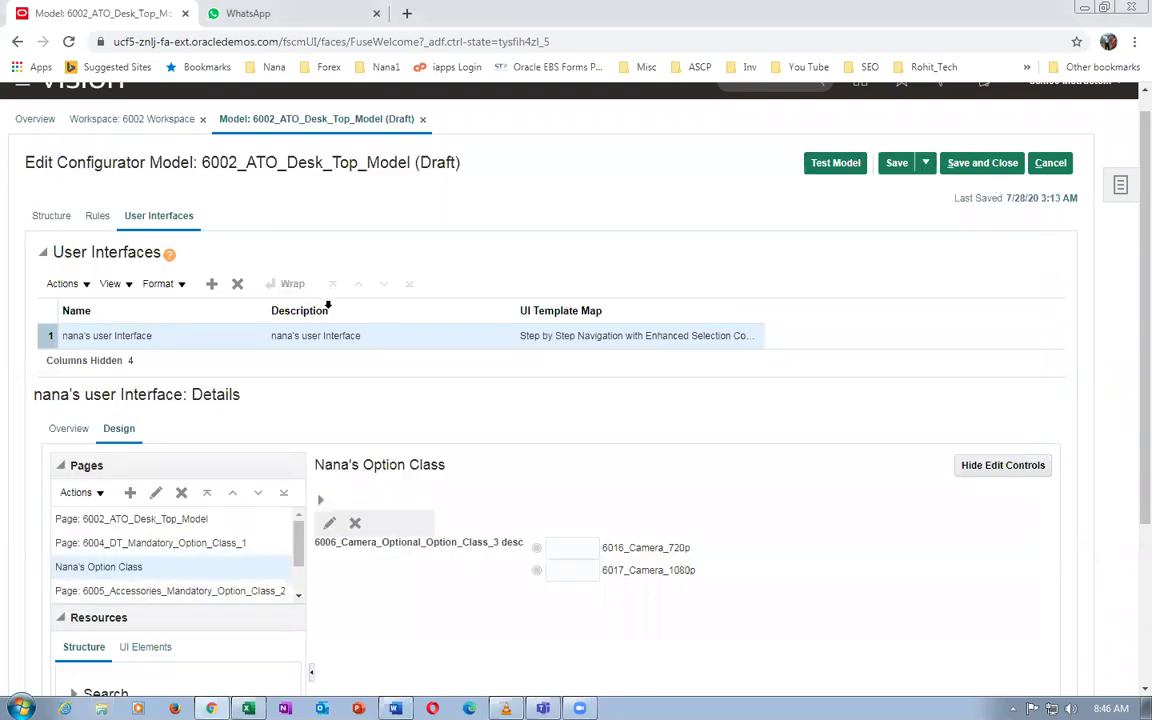
Save and close the model, try to release the 6002 Workspace, and check the system calendar for today's date
left_click(896, 164)
left_click(1000, 168)
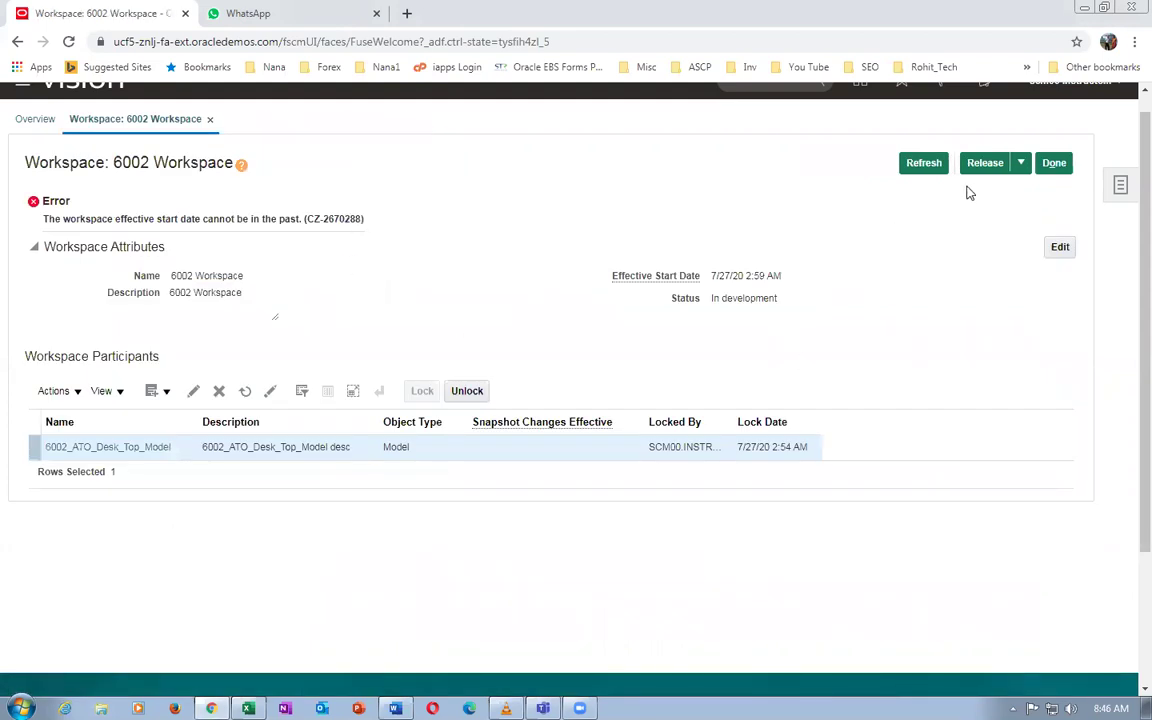
left_click_drag(68, 220, 333, 215)
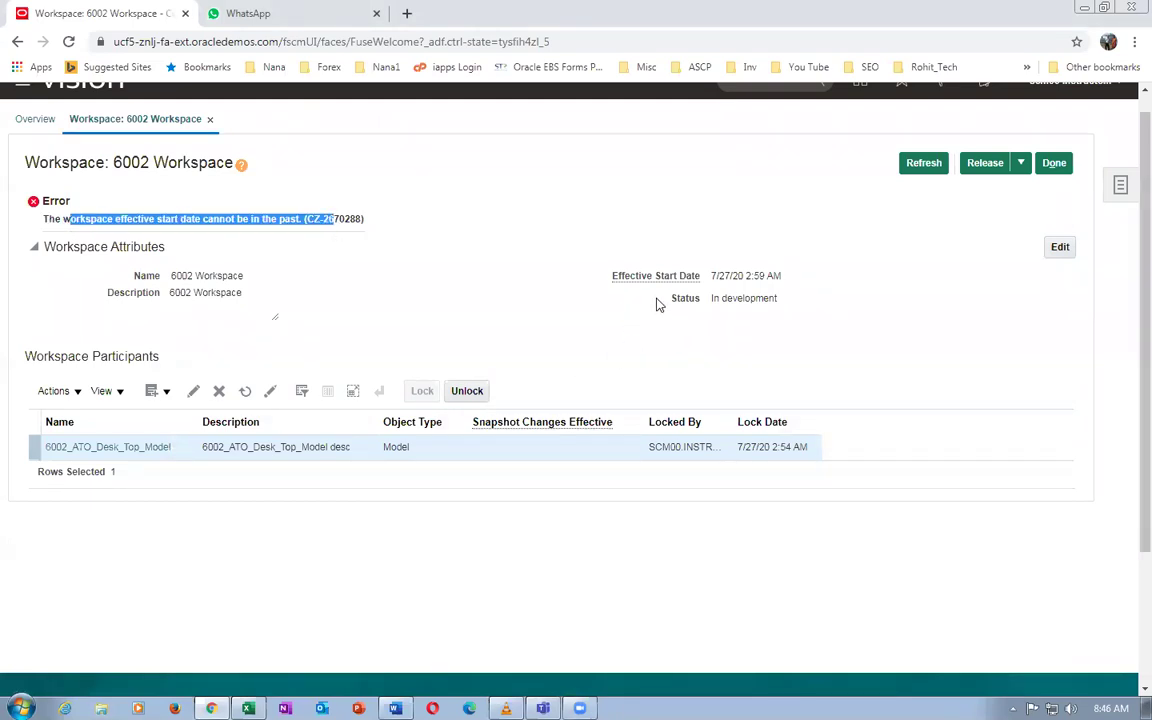
left_click(1110, 708)
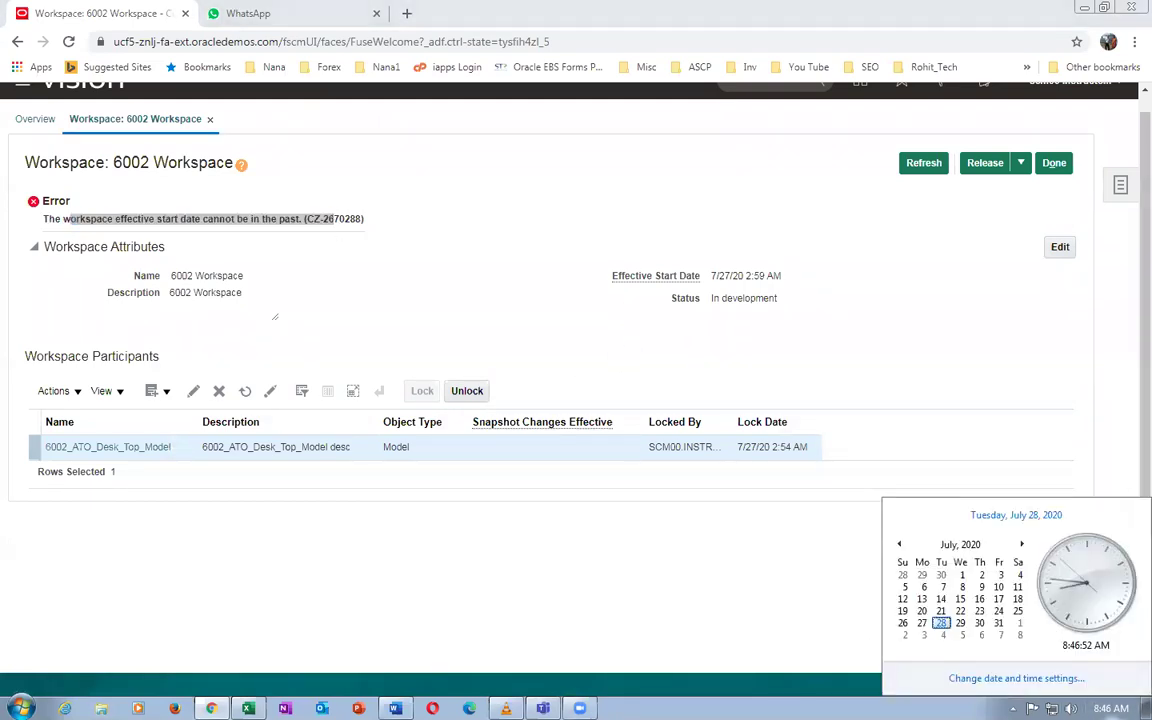
Open the attributes of the 6002 Workspace for editing and set the effective start date to July 28, 2020
left_click(1062, 249)
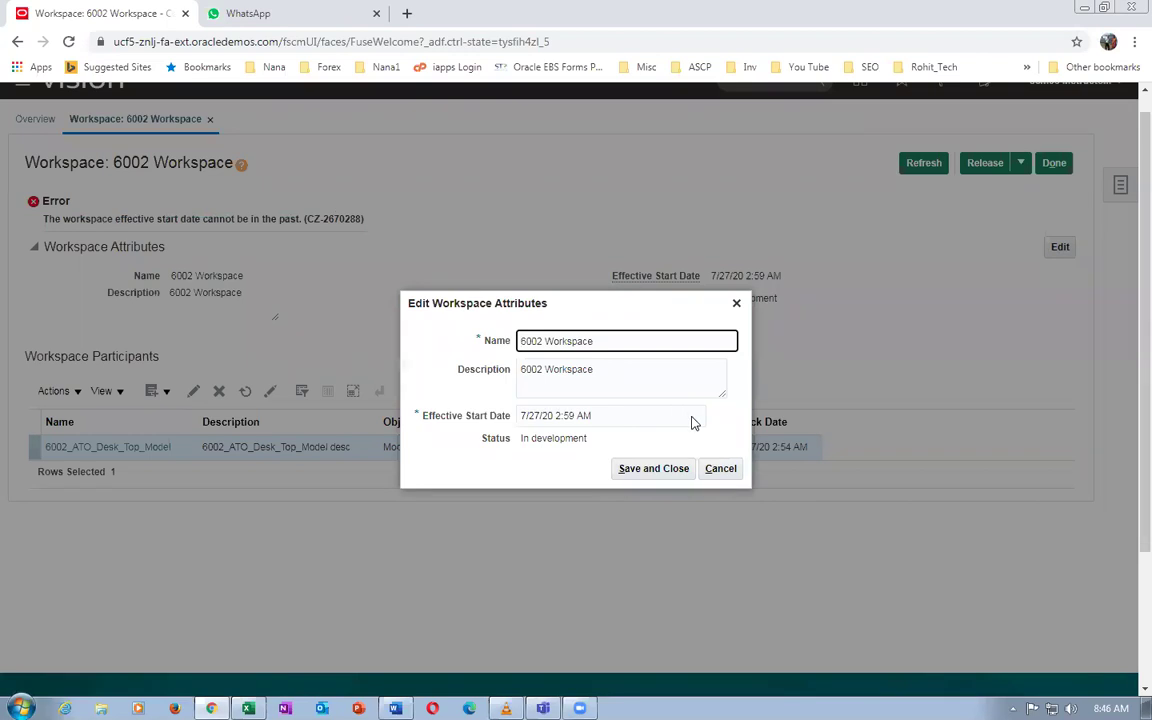
left_click(693, 418)
left_click(774, 300)
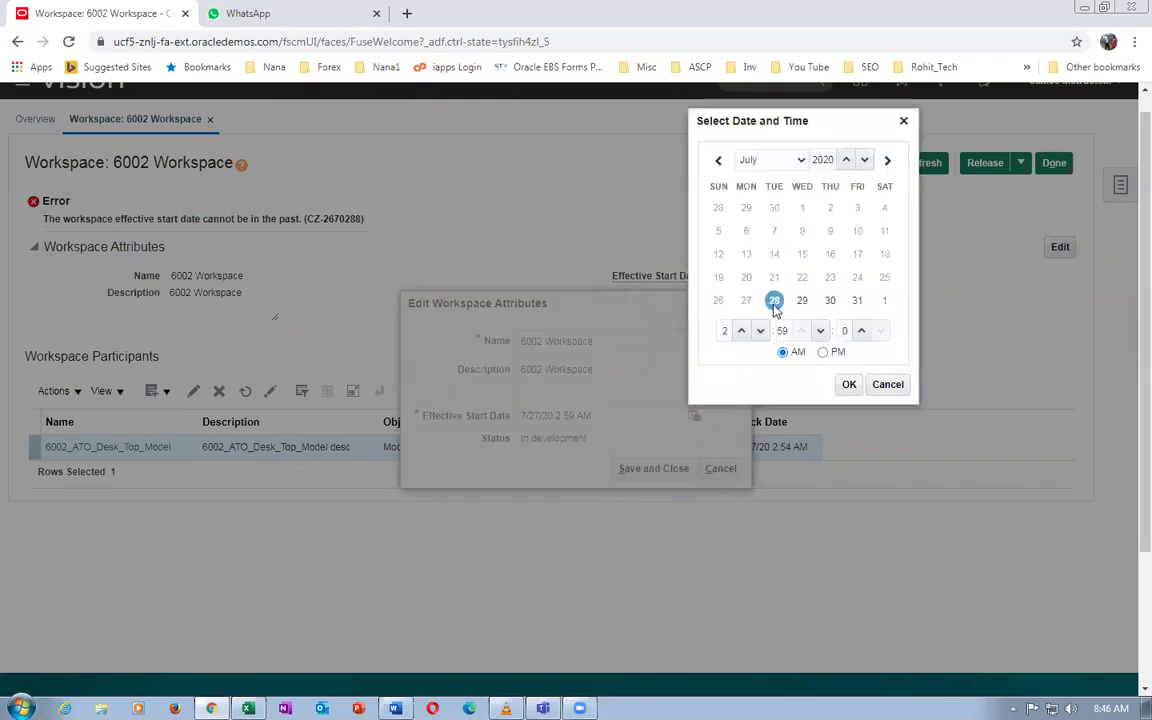
left_click(849, 385)
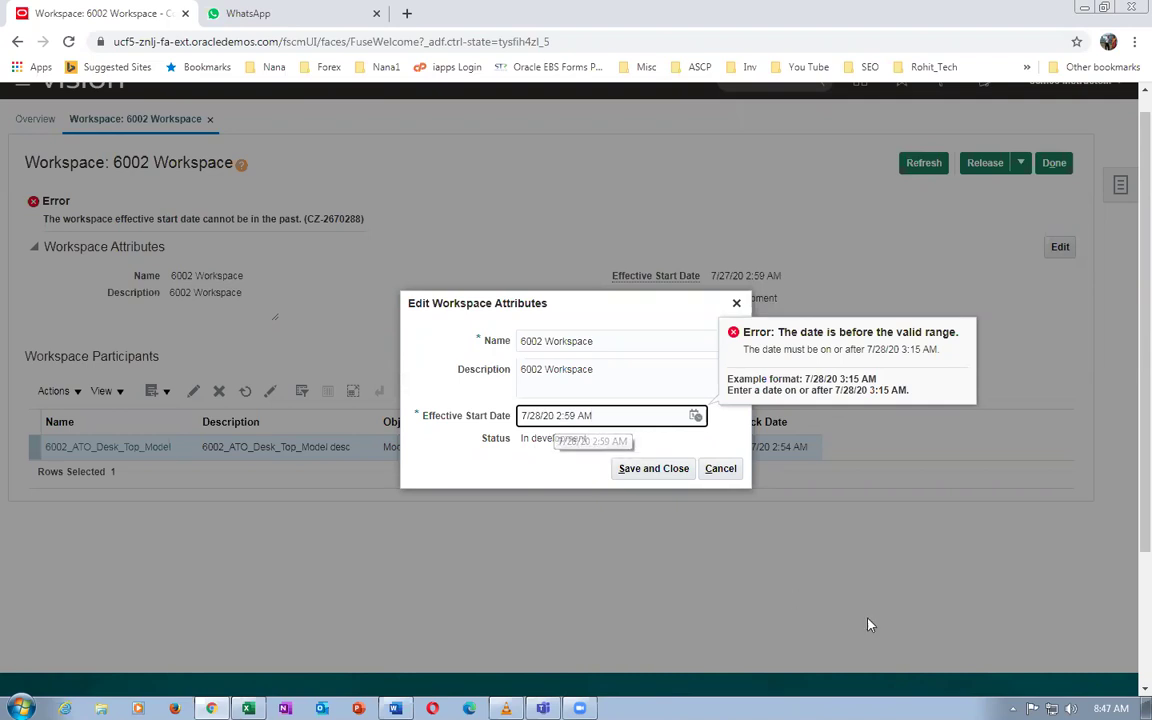
Set the time of the workspace's effective start date to 3:20 AM and save the attributes
mouse_move(1146, 688)
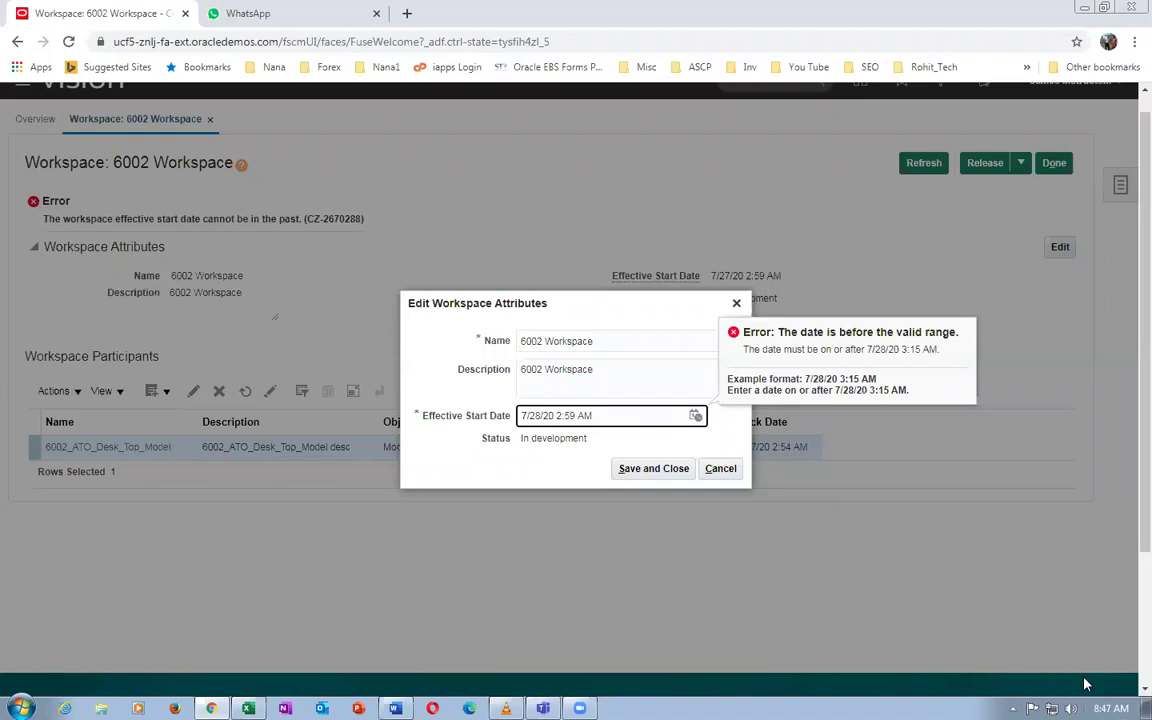
left_click(556, 415)
key("Delete")
key("Delete")
key("Delete")
key("Delete")
type("3:20")
left_click(656, 470)
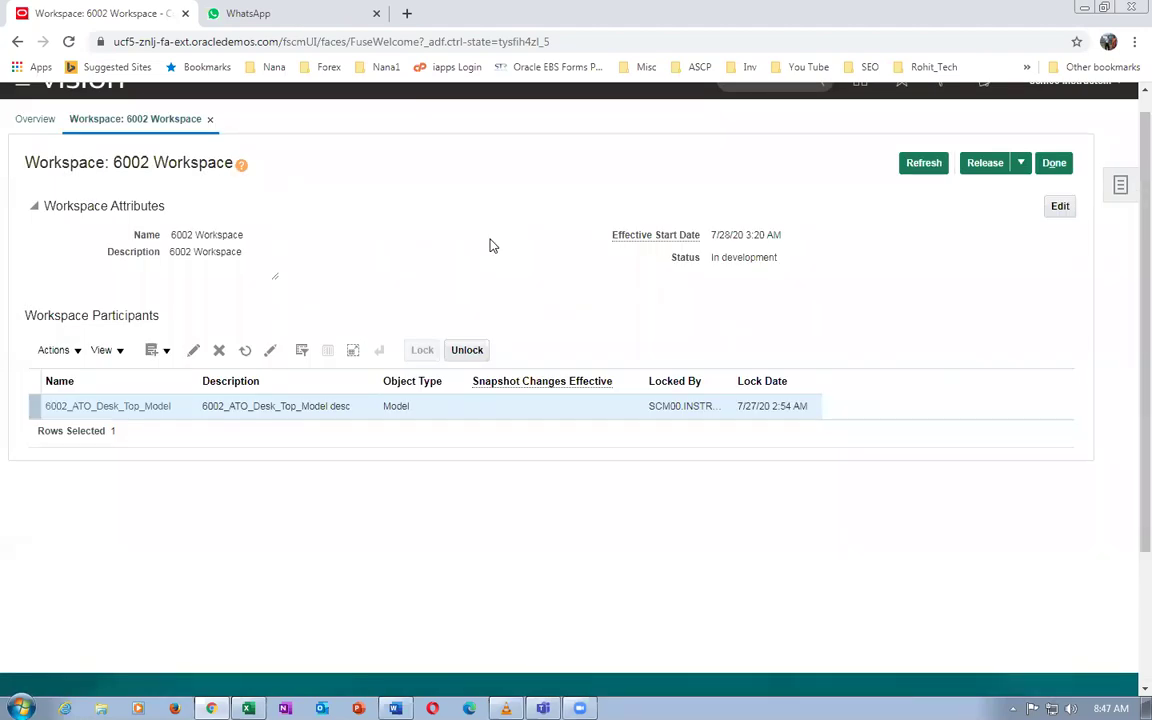
Release the 6002 Workspace with the new effective start date and finish back at the workspaces overview
left_click(982, 164)
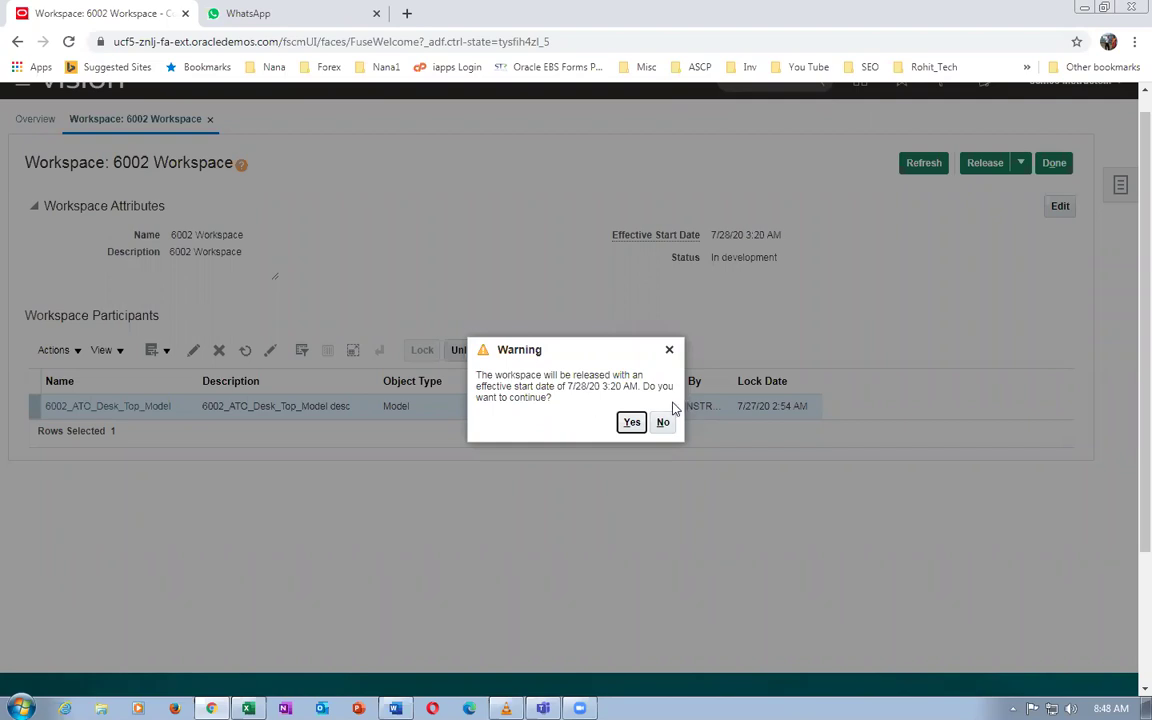
left_click(631, 423)
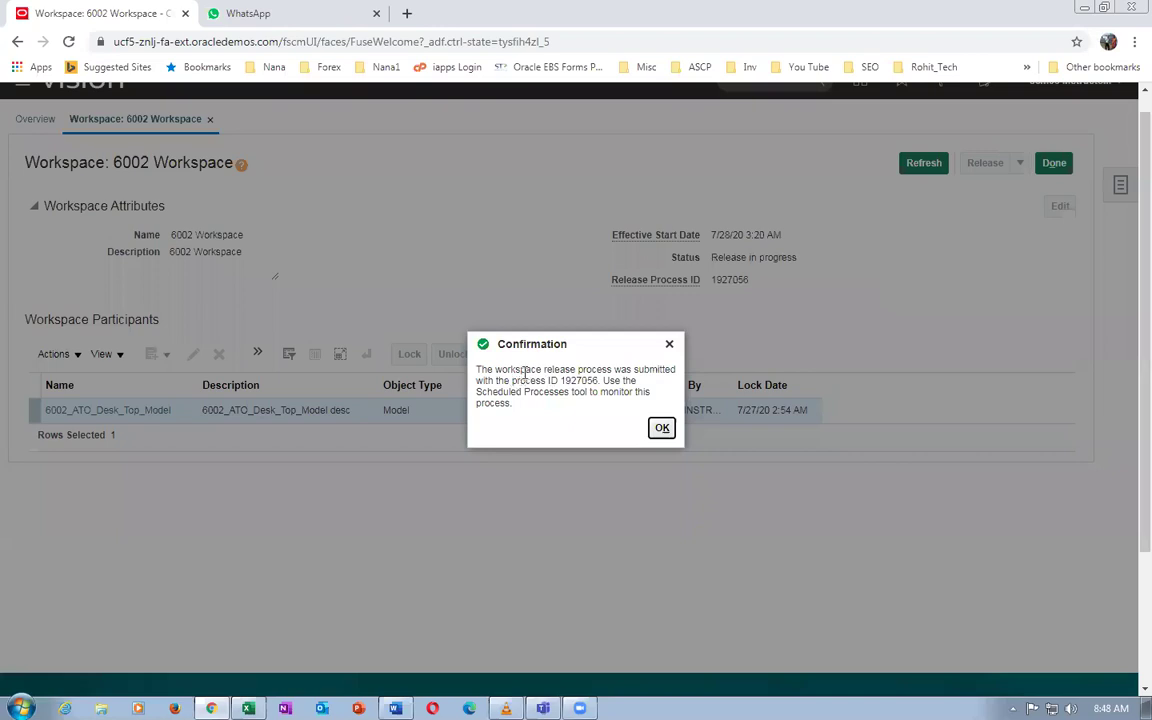
left_click_drag(524, 372, 581, 392)
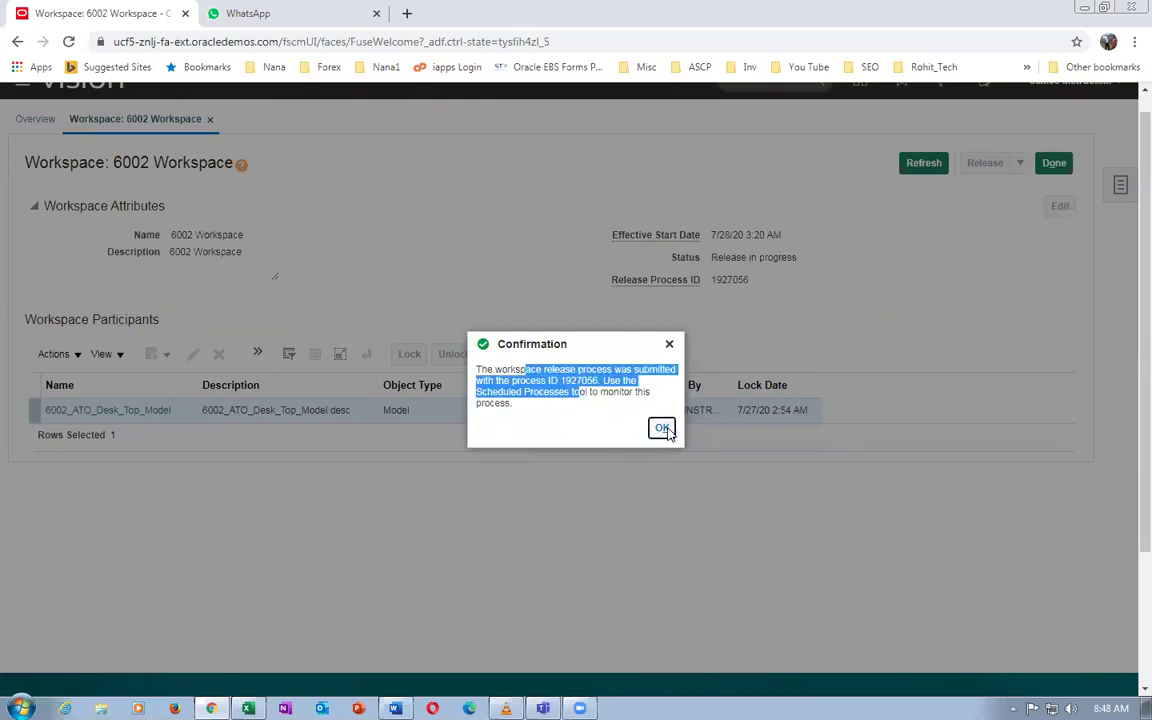
key("Return")
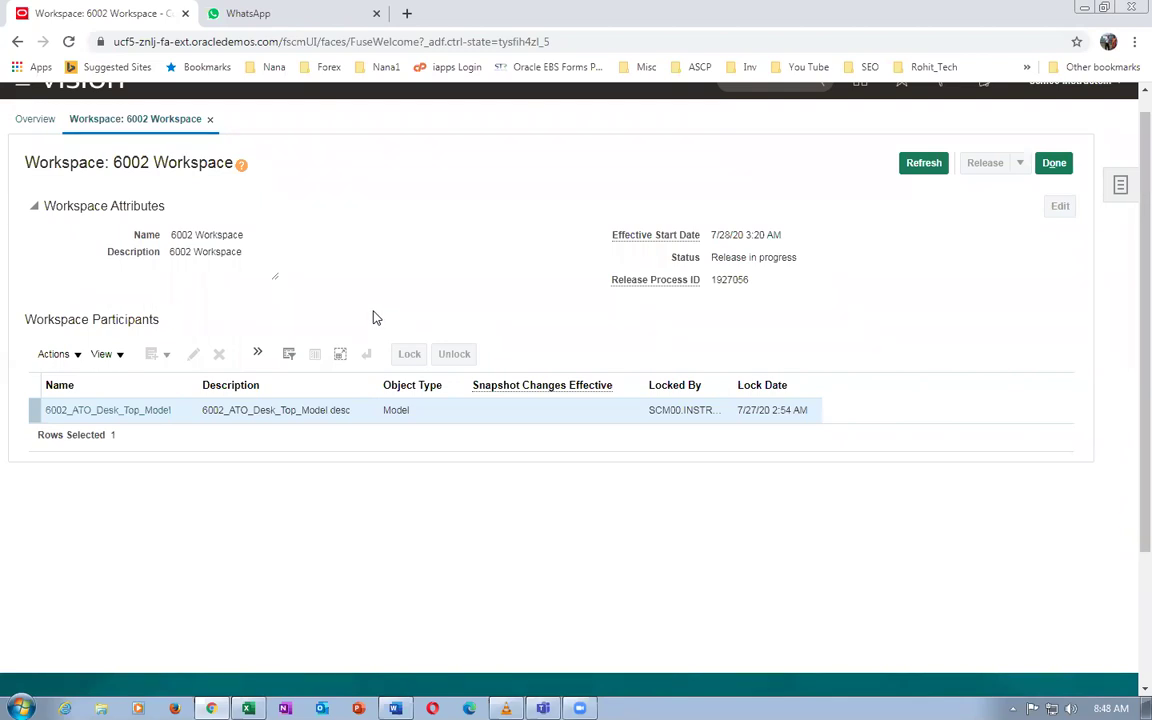
left_click(1056, 164)
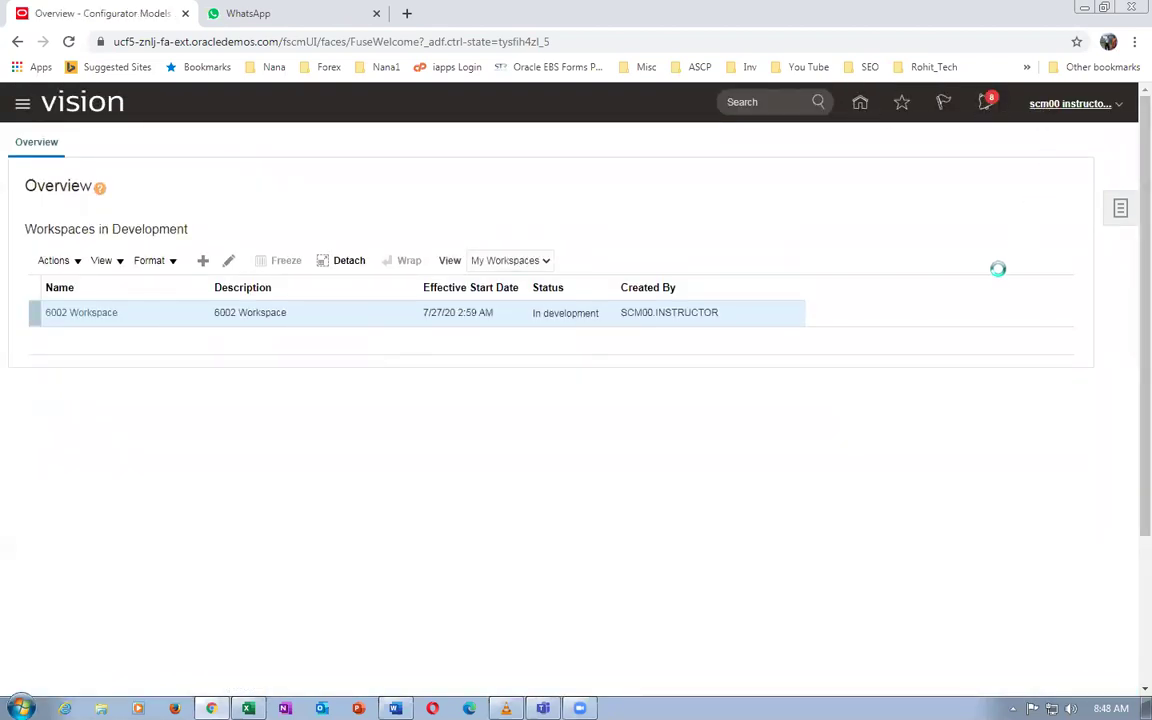
Go to Setup and Maintenance, search the tasks for "man%item%class%", and open Manage Item Classes
left_click(845, 340)
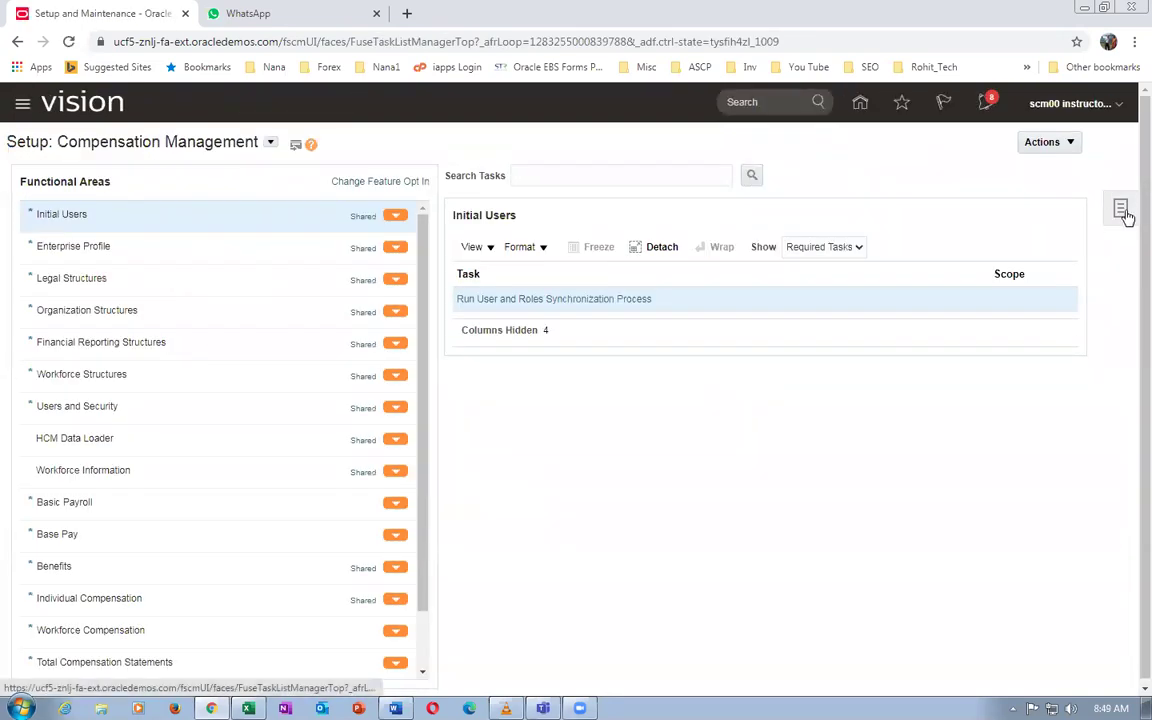
left_click(1122, 212)
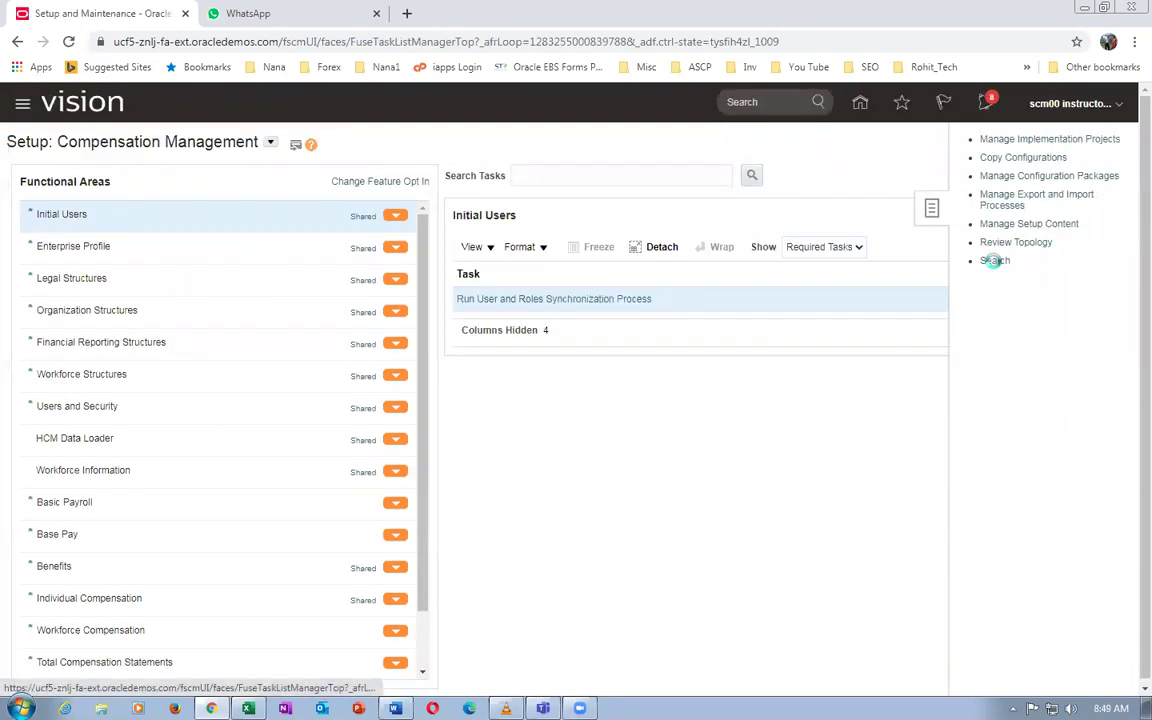
left_click(378, 175)
type("man%ite")
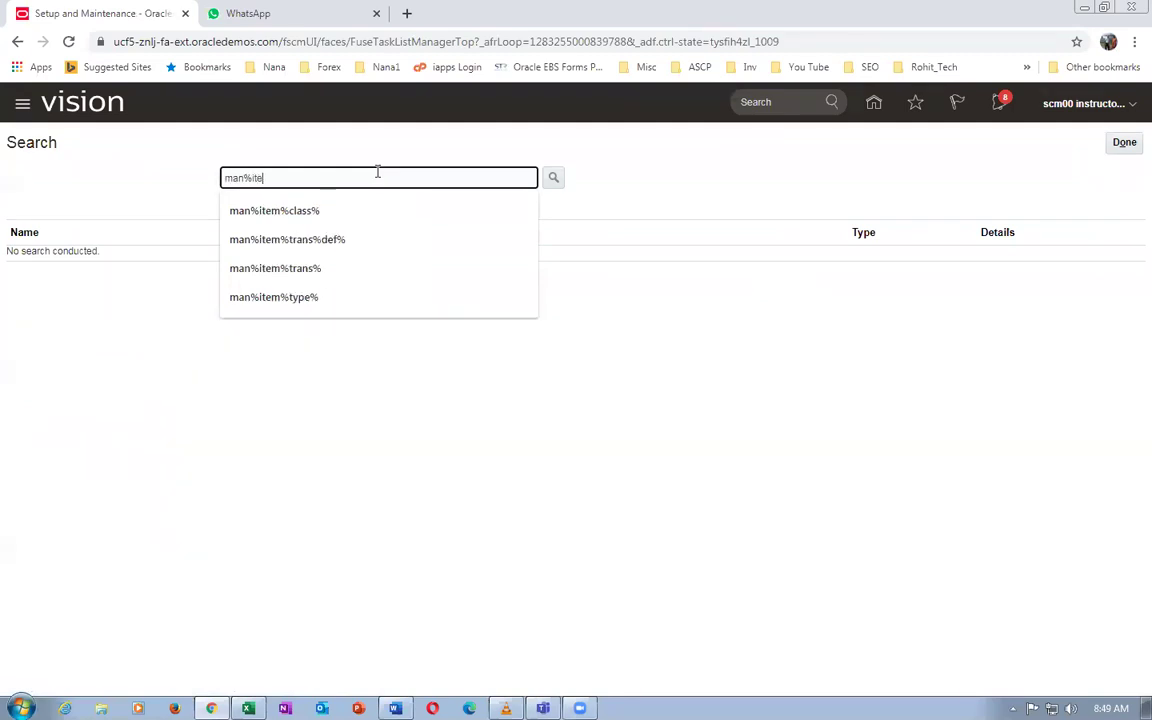
type("m%class%")
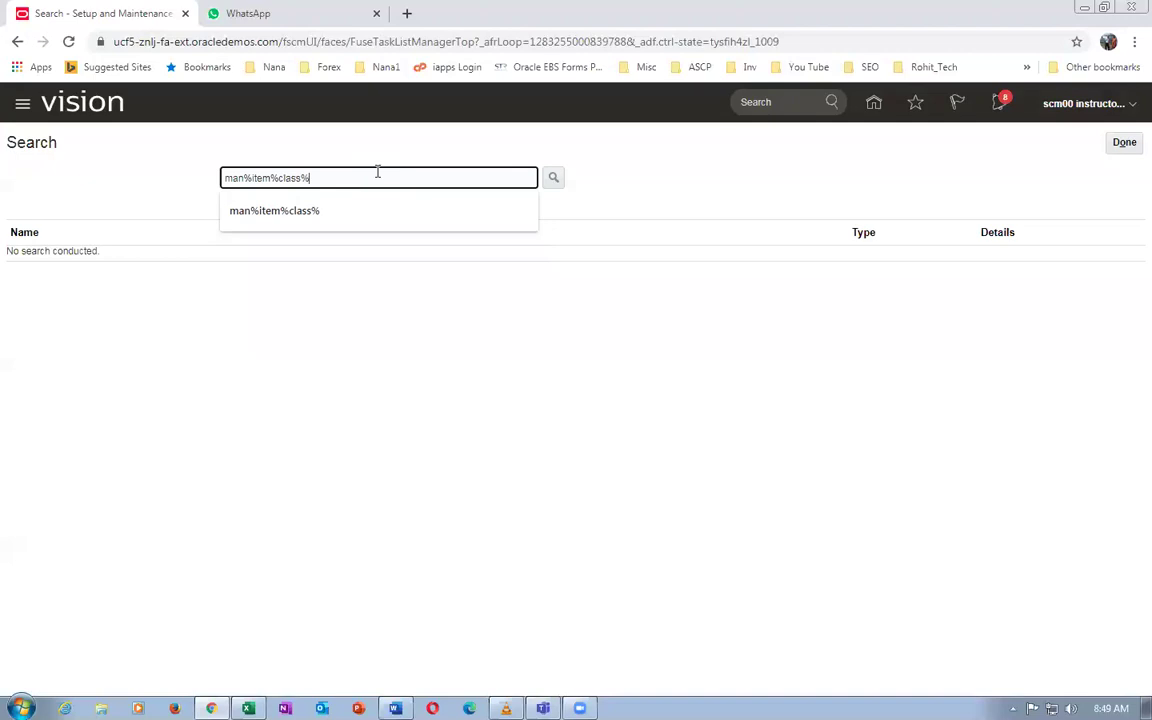
key("Return")
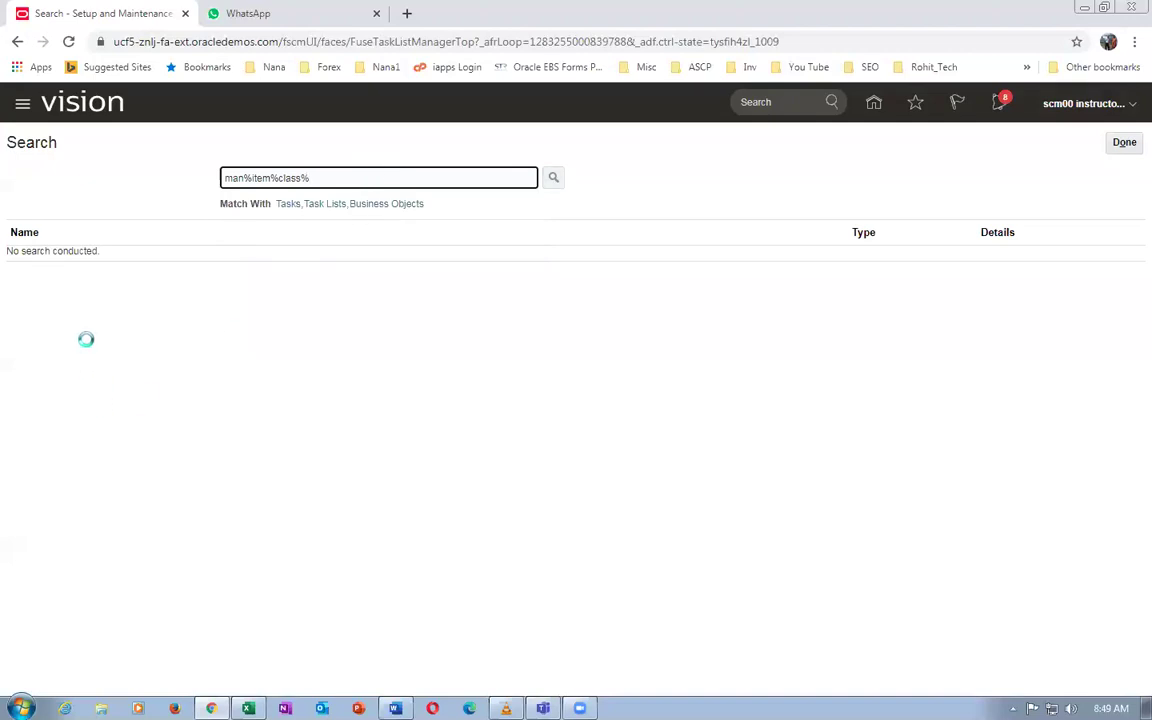
left_click(52, 307)
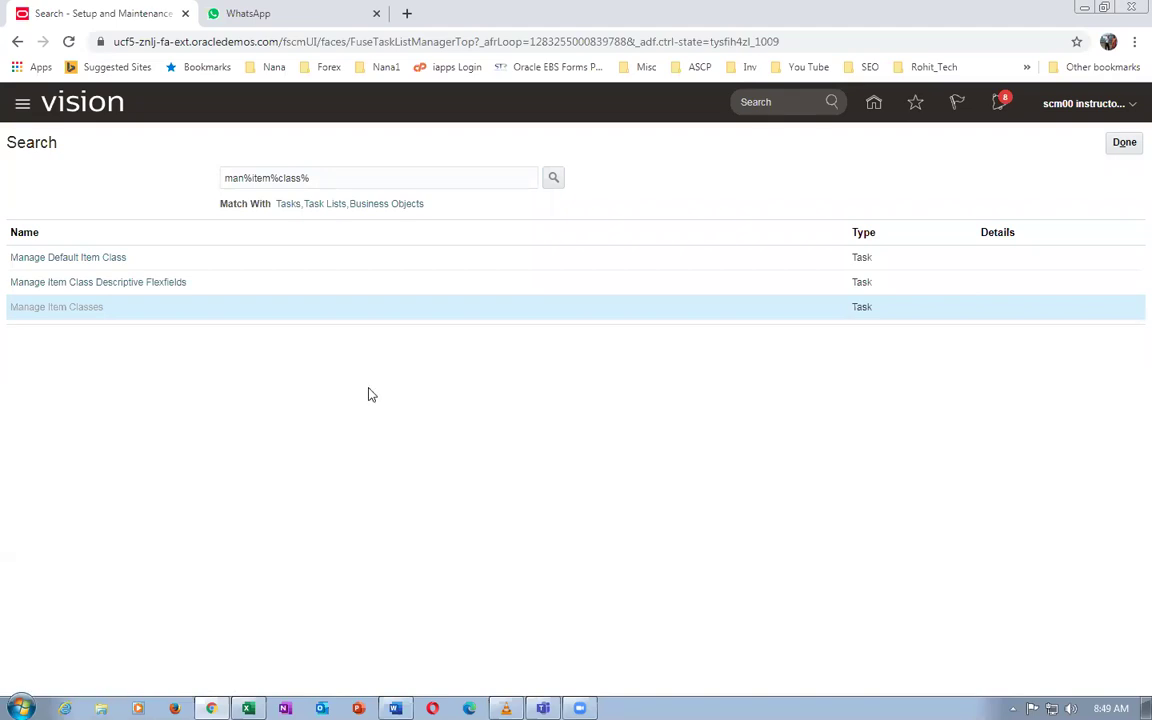
Open the Root Item Class for editing and examine its configured item number generation method, prefix type options and starting number
left_click(18, 454)
left_click(211, 390)
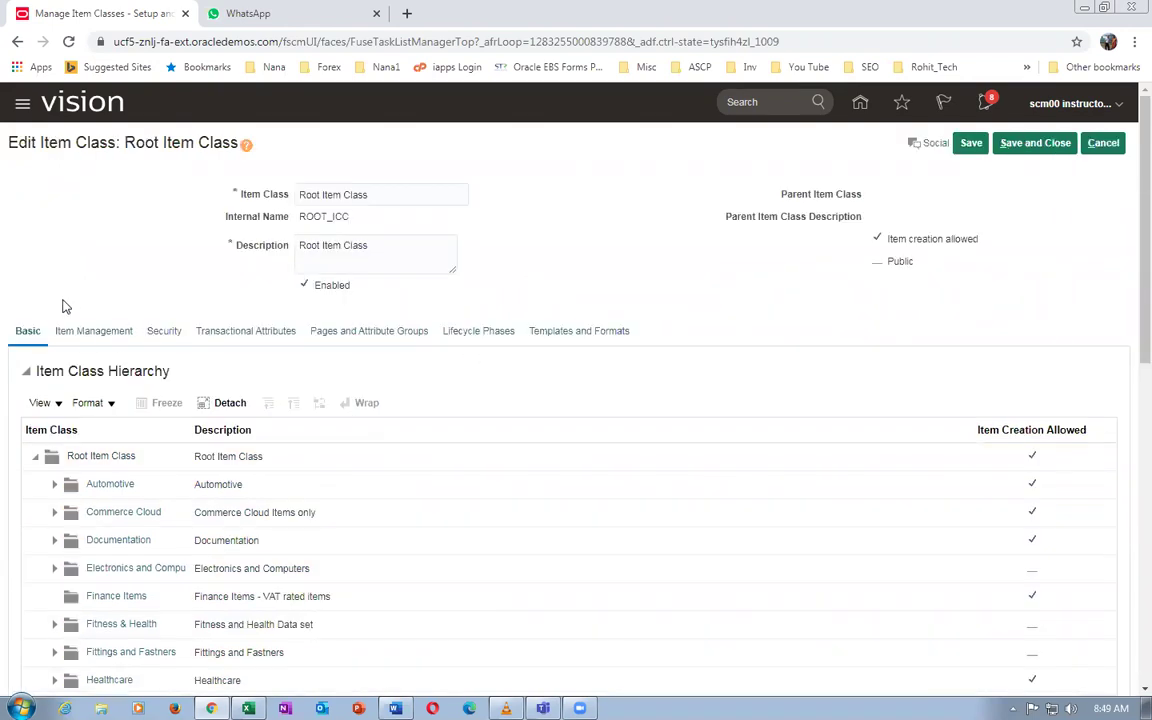
left_click(71, 335)
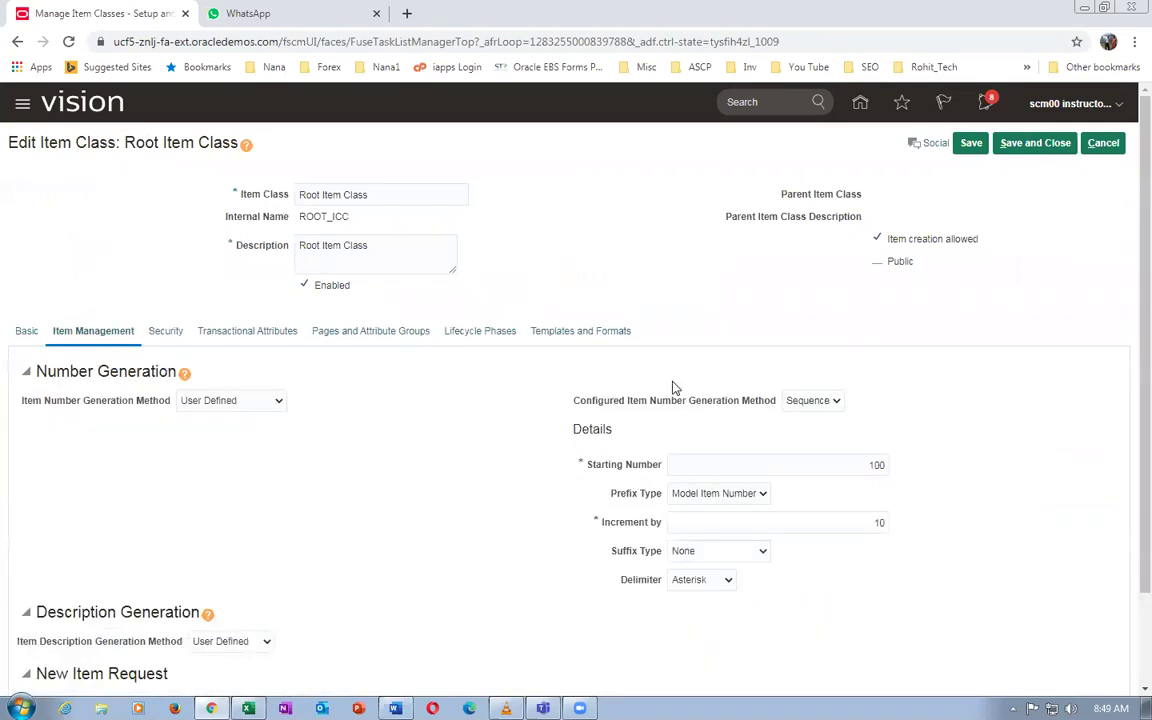
left_click(812, 403)
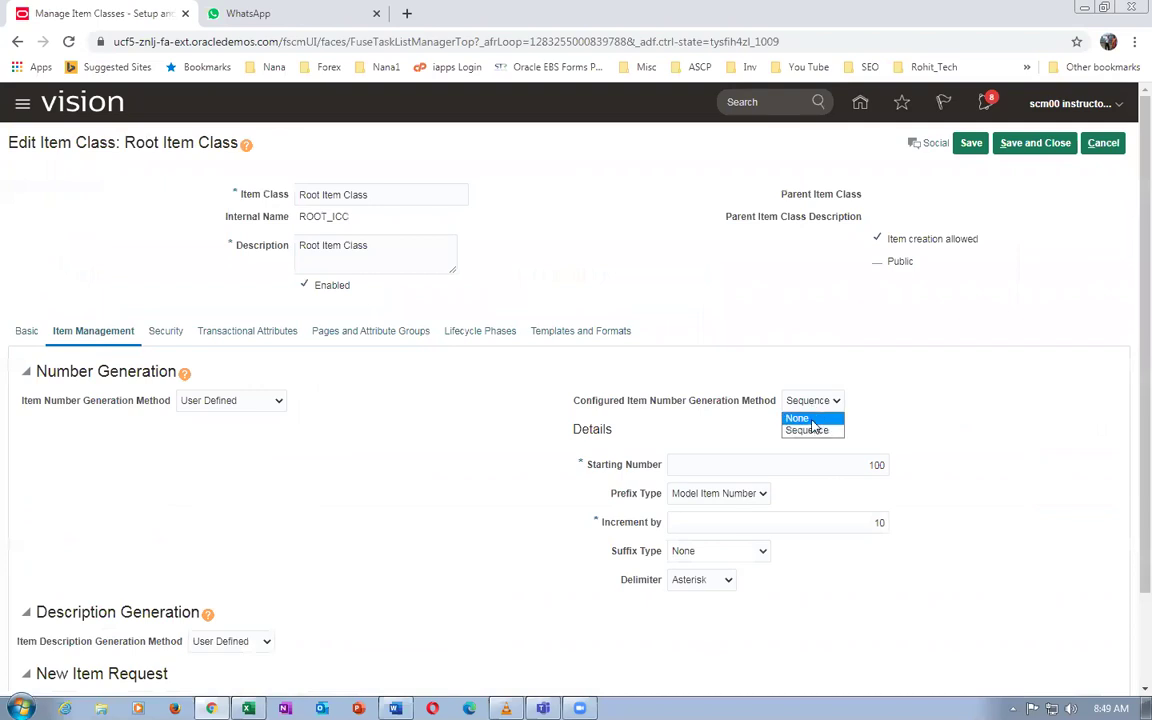
left_click(812, 401)
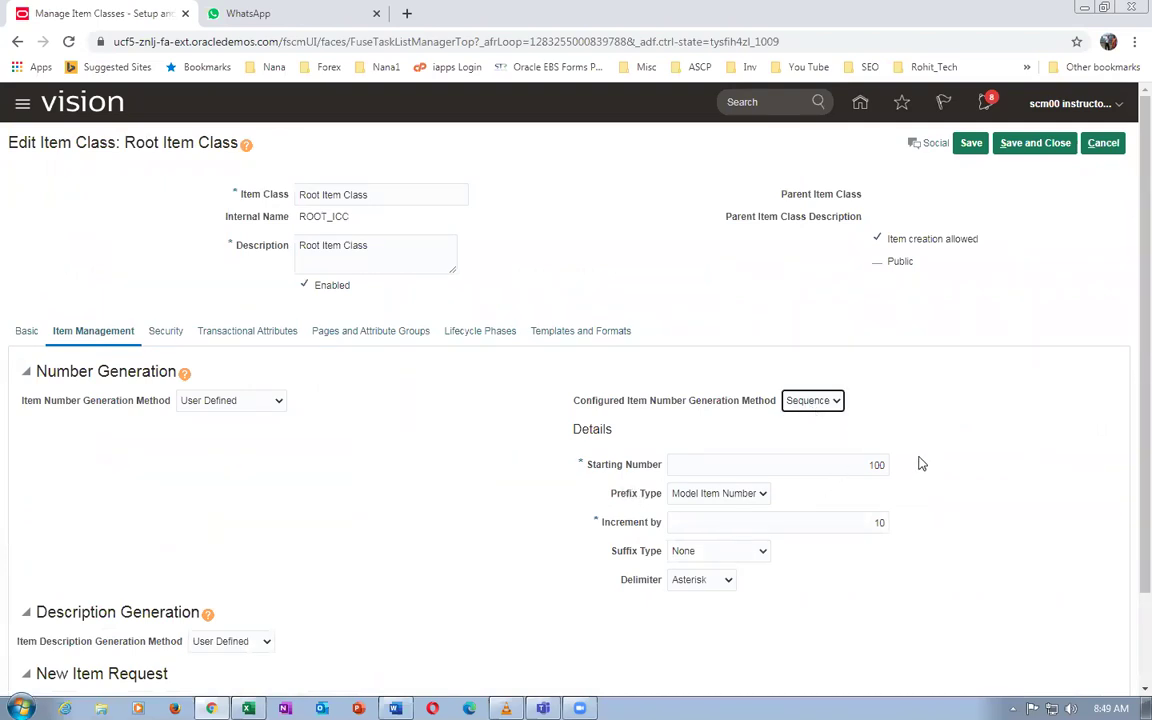
left_click(708, 494)
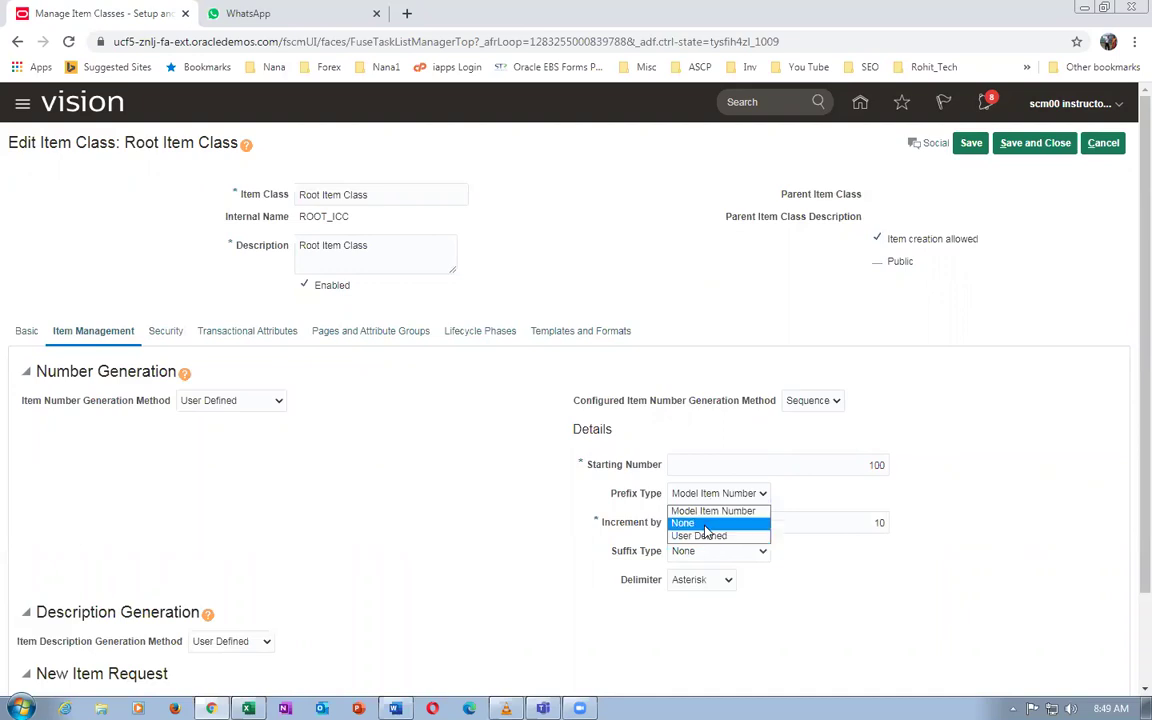
left_click(709, 499)
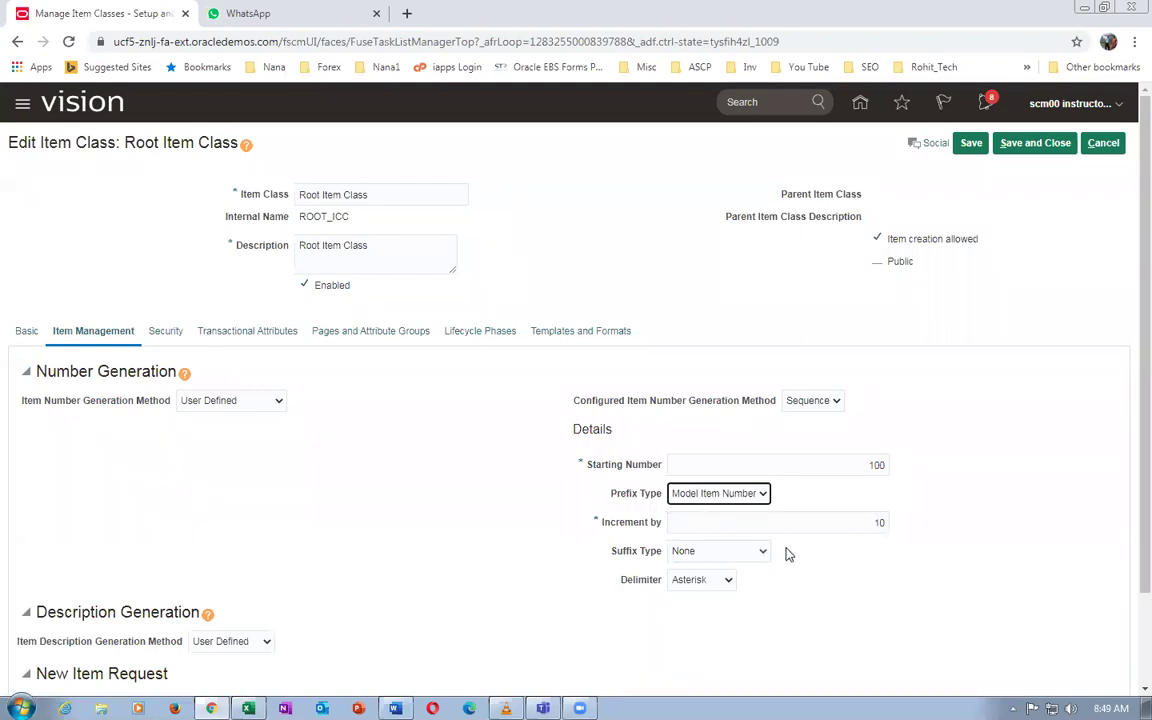
left_click(868, 466)
left_click_drag(868, 466, 900, 470)
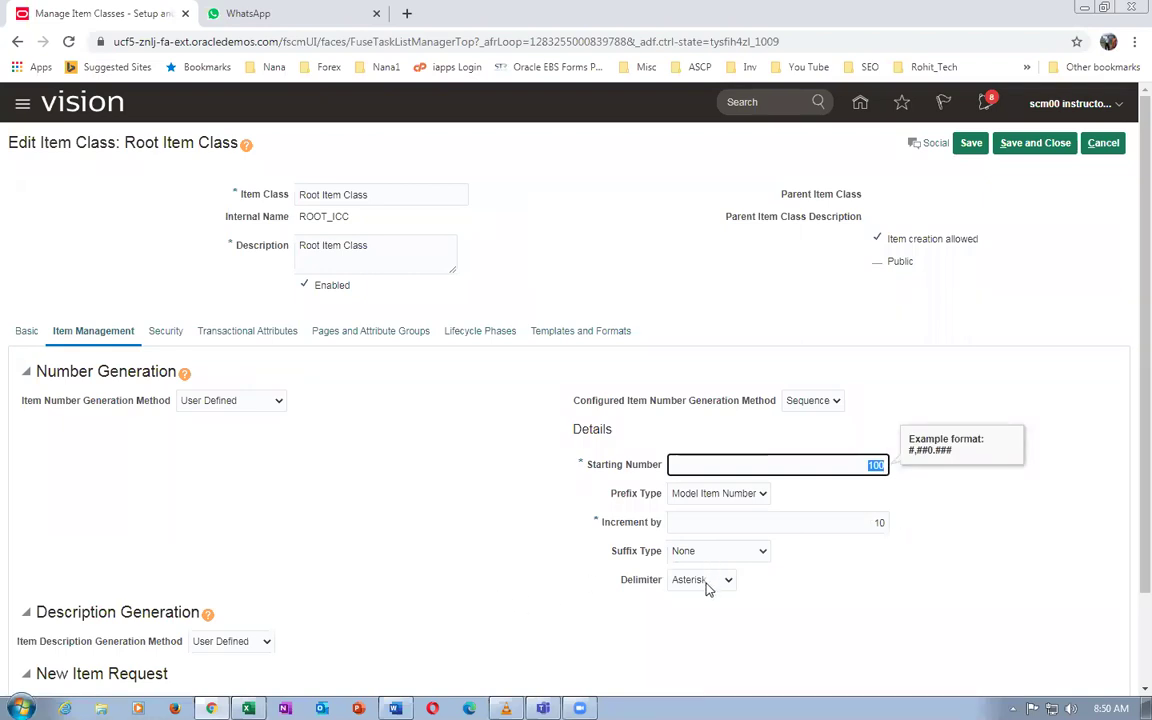
left_click(744, 611)
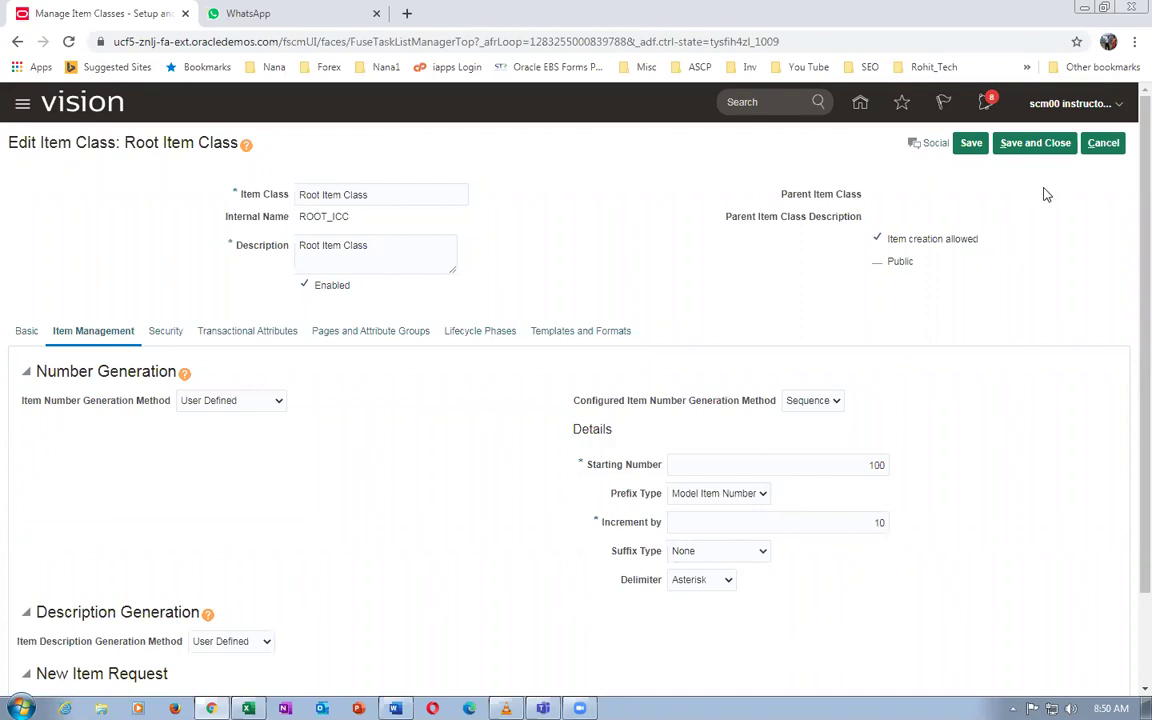
Cancel editing the Root Item Class and close Manage Item Classes and the task search
left_click(1101, 143)
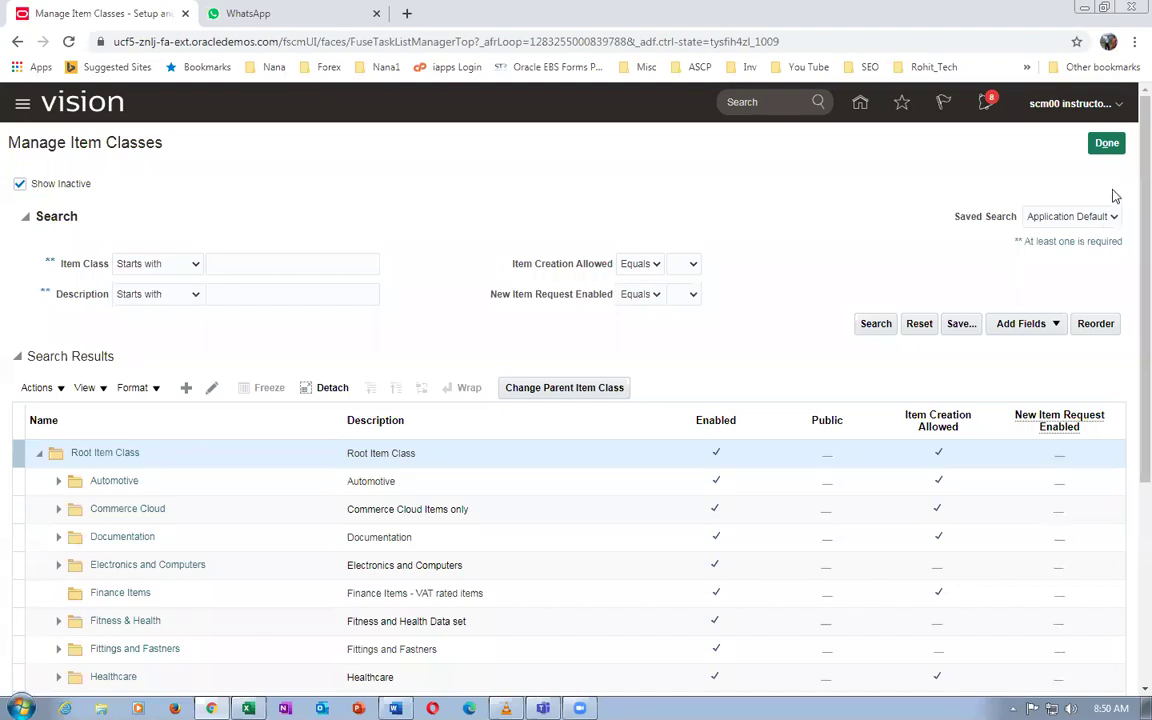
left_click(1105, 144)
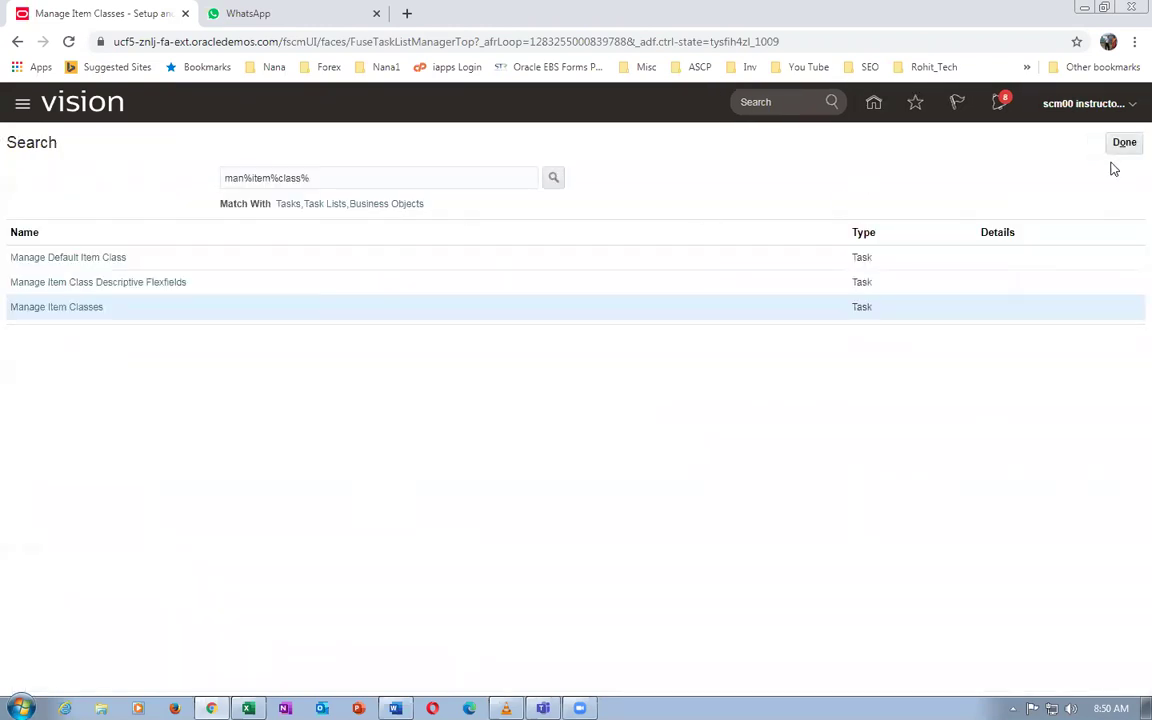
left_click(1122, 144)
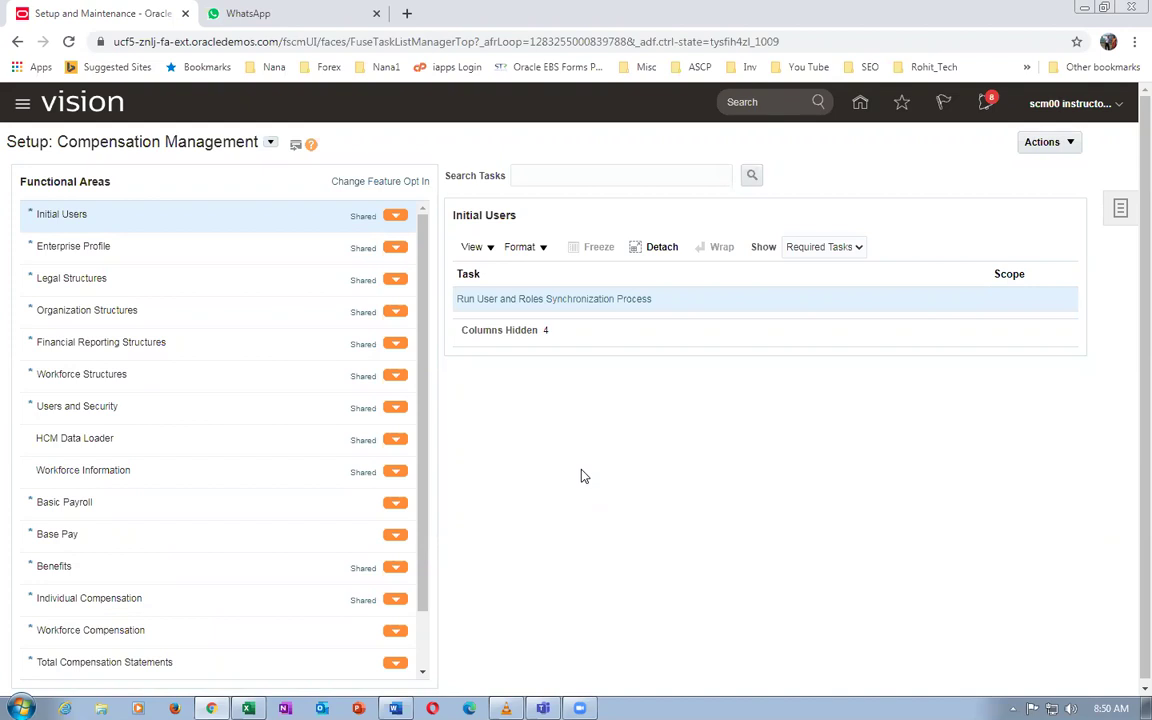
Return to the home page, open Plan Inputs under Supply Chain Planning, and start the Collect Planning Data task
left_click(860, 104)
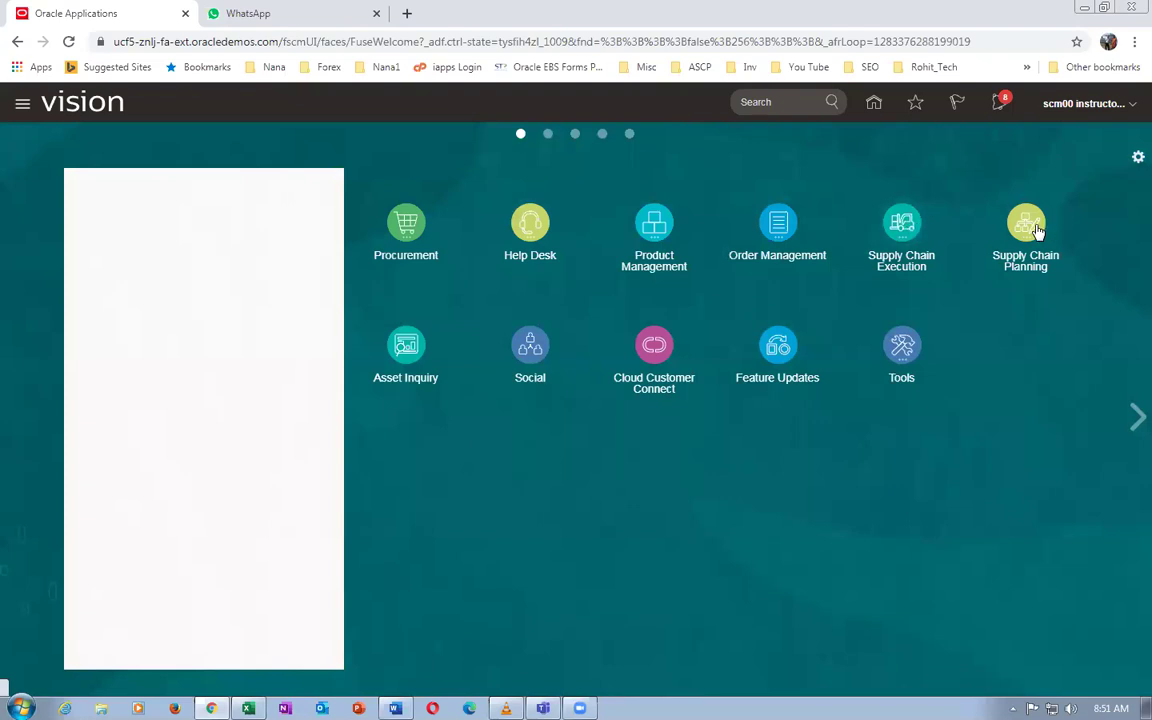
left_click(1030, 226)
left_click(929, 333)
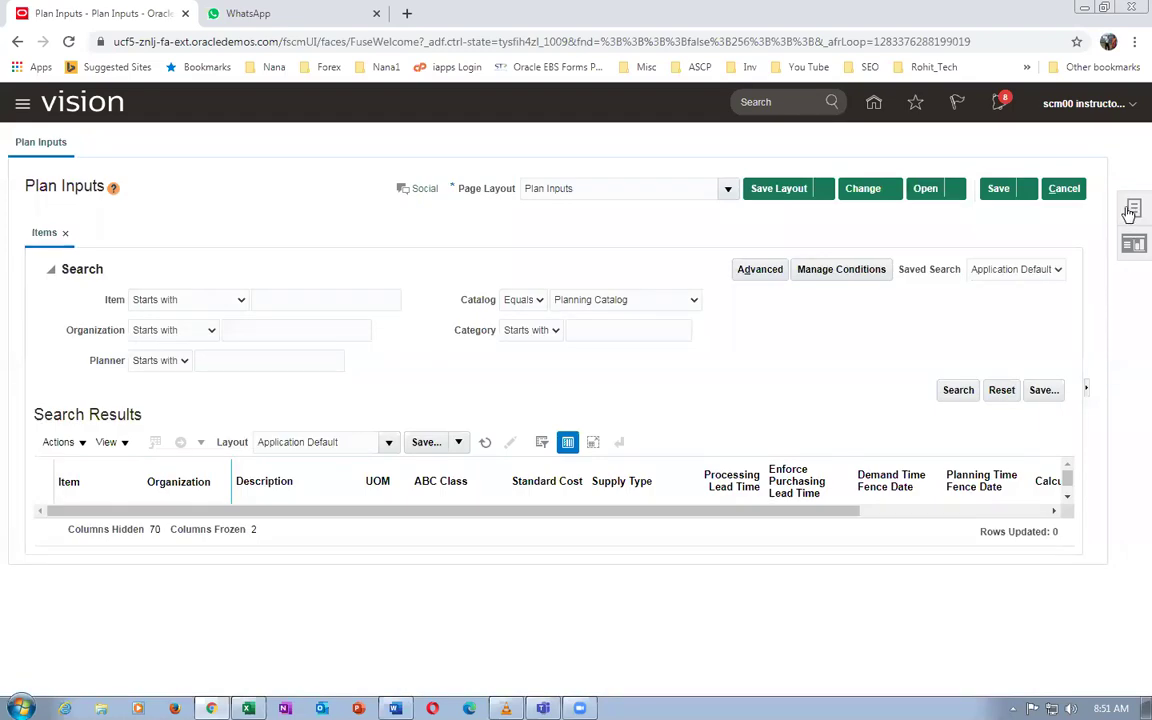
left_click(1131, 211)
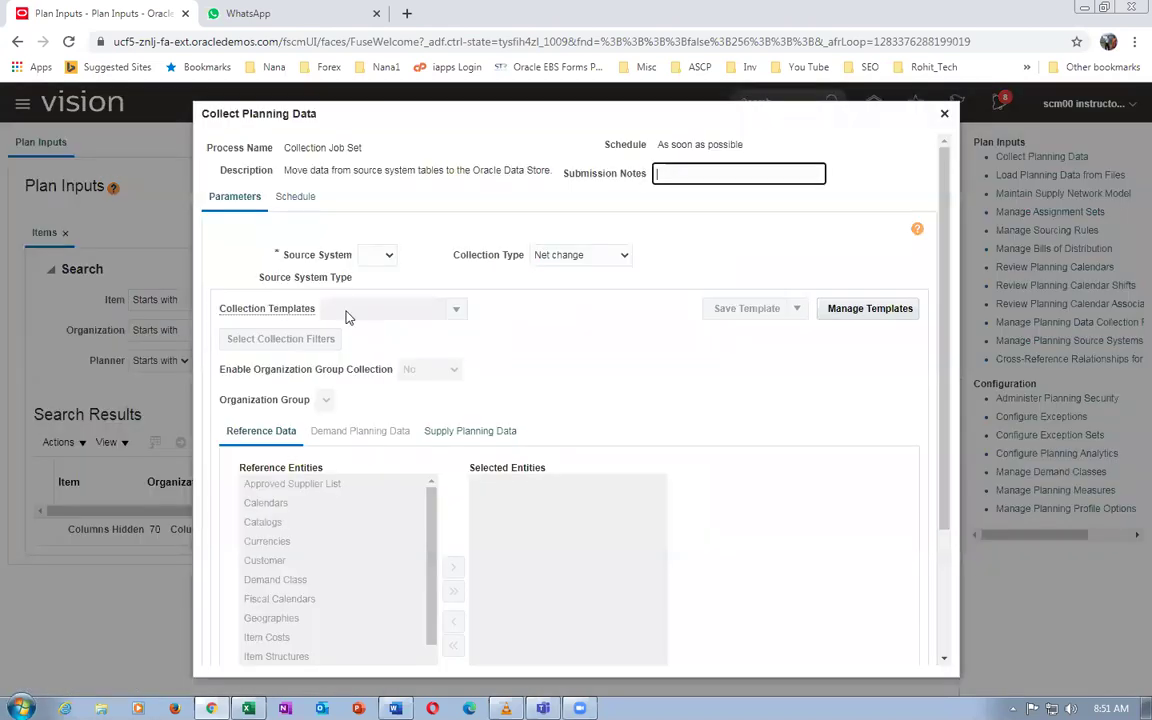
Set the data collection's source system to OPS and its collection type to Targeted
left_click(386, 255)
left_click(386, 286)
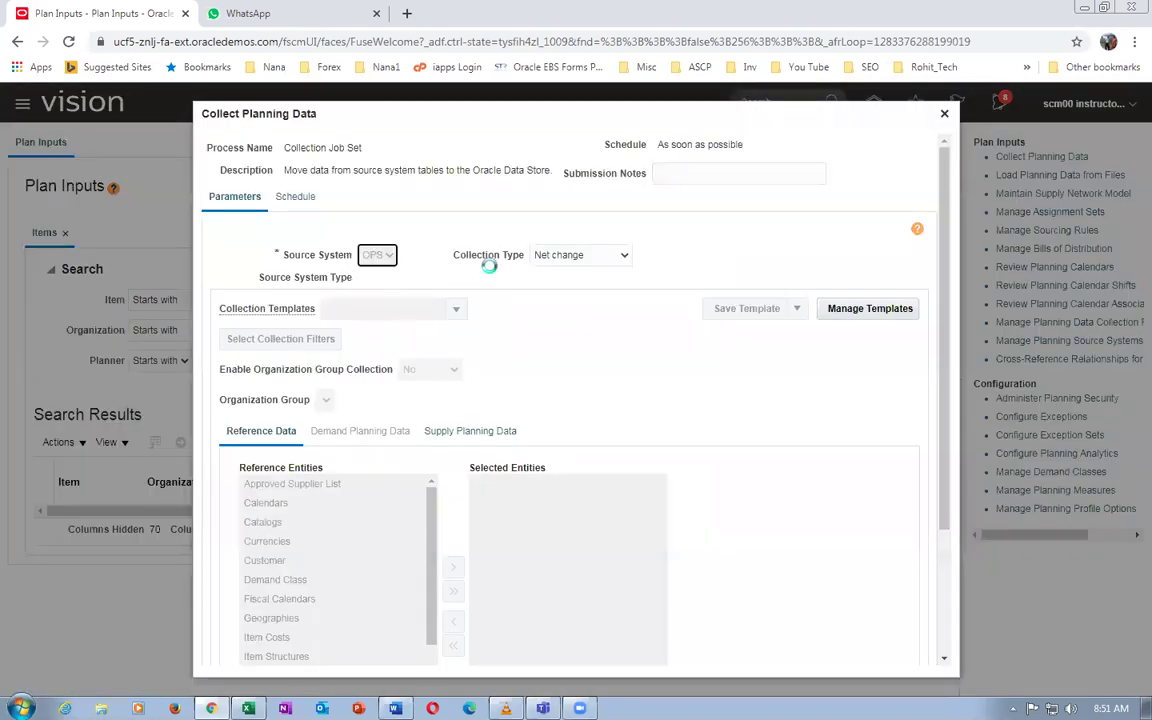
left_click(578, 257)
left_click(560, 297)
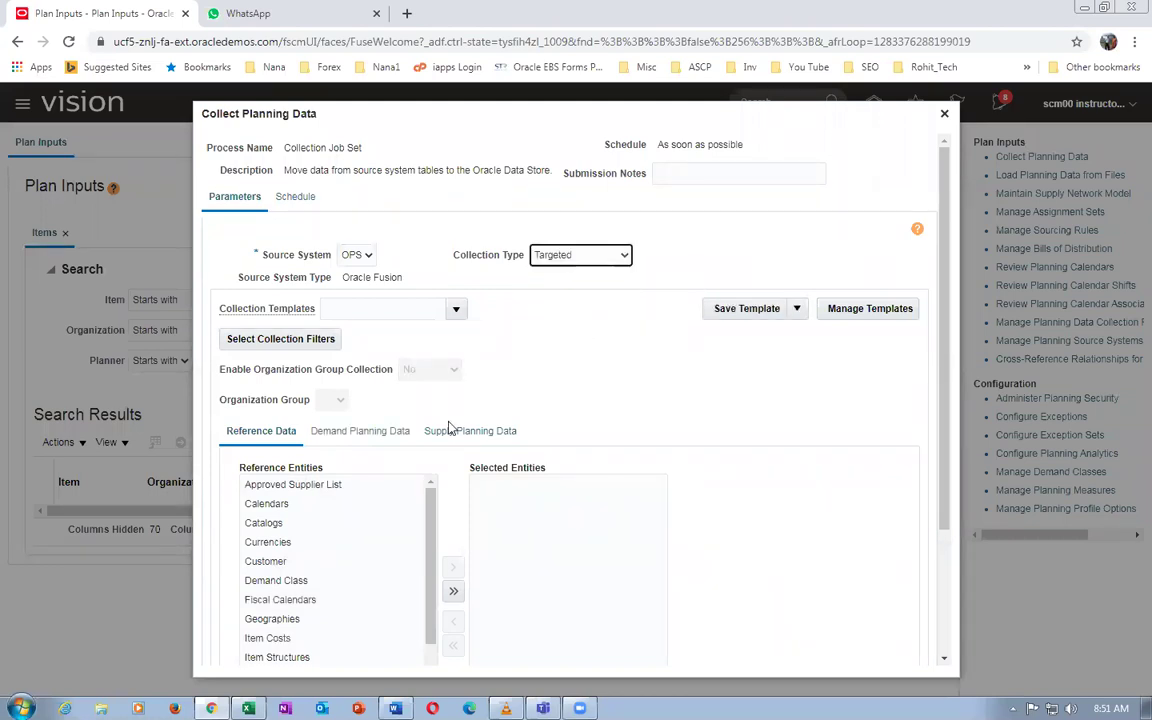
Add Items and Item Costs from the reference entities to the entities selected for collection
left_click_drag(434, 537, 436, 590)
left_click(256, 599)
left_click(453, 568)
scroll(432, 583, "up", 3)
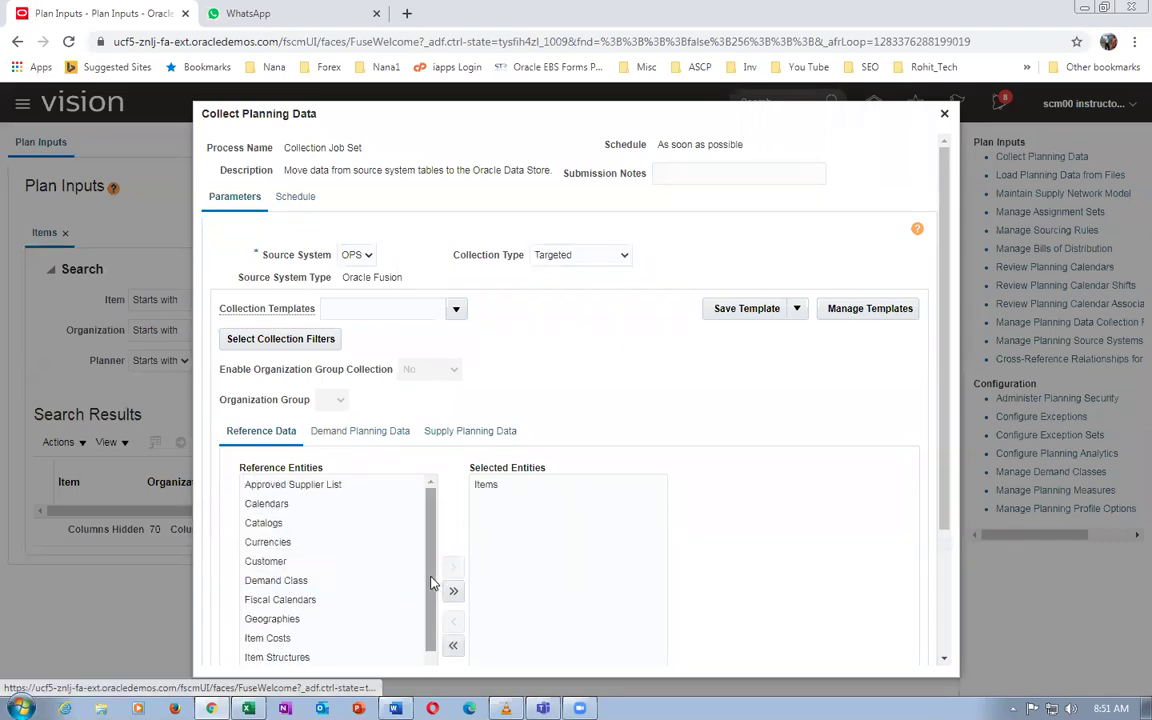
left_click(405, 636)
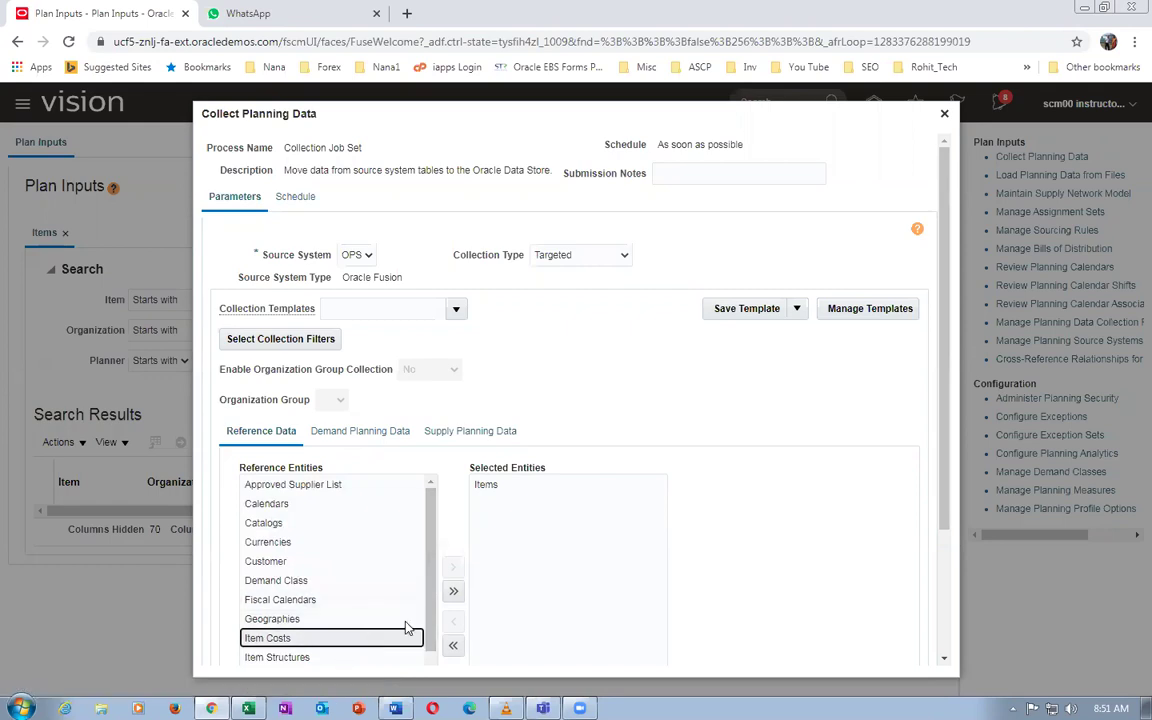
left_click(453, 590)
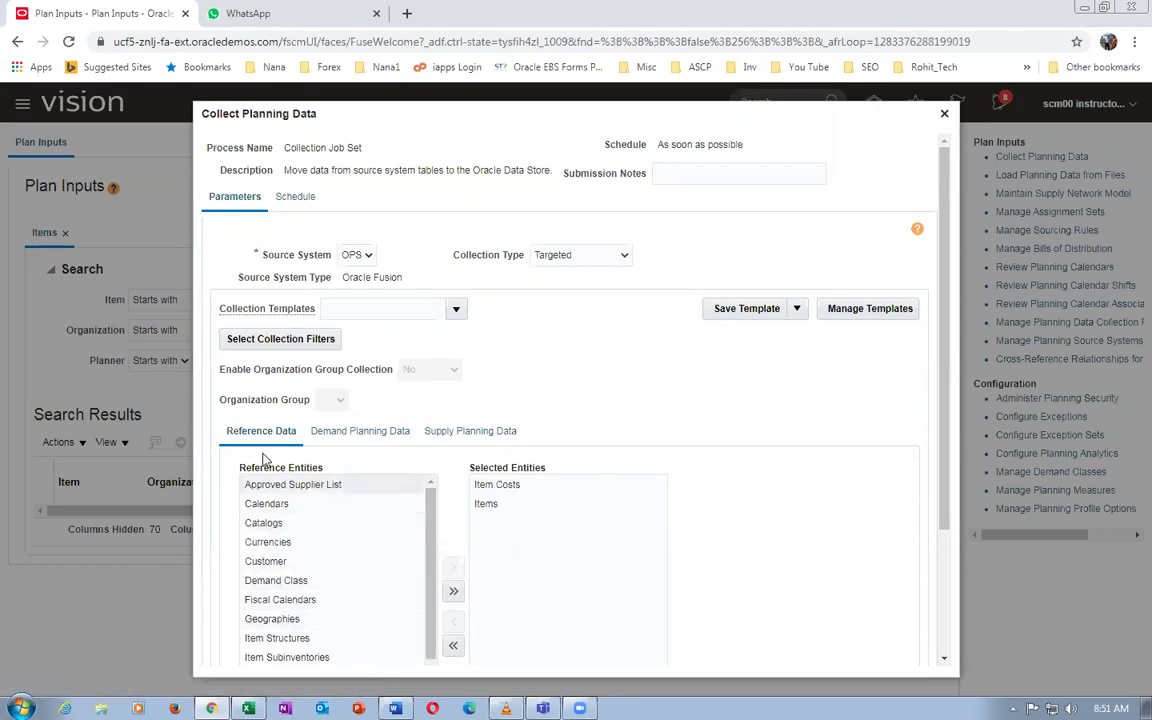
Replace Item Costs with Item Structures and Work Definitions among the entities selected for collection, and close the Collect Planning Data dialog
scroll(428, 600, "down", 3)
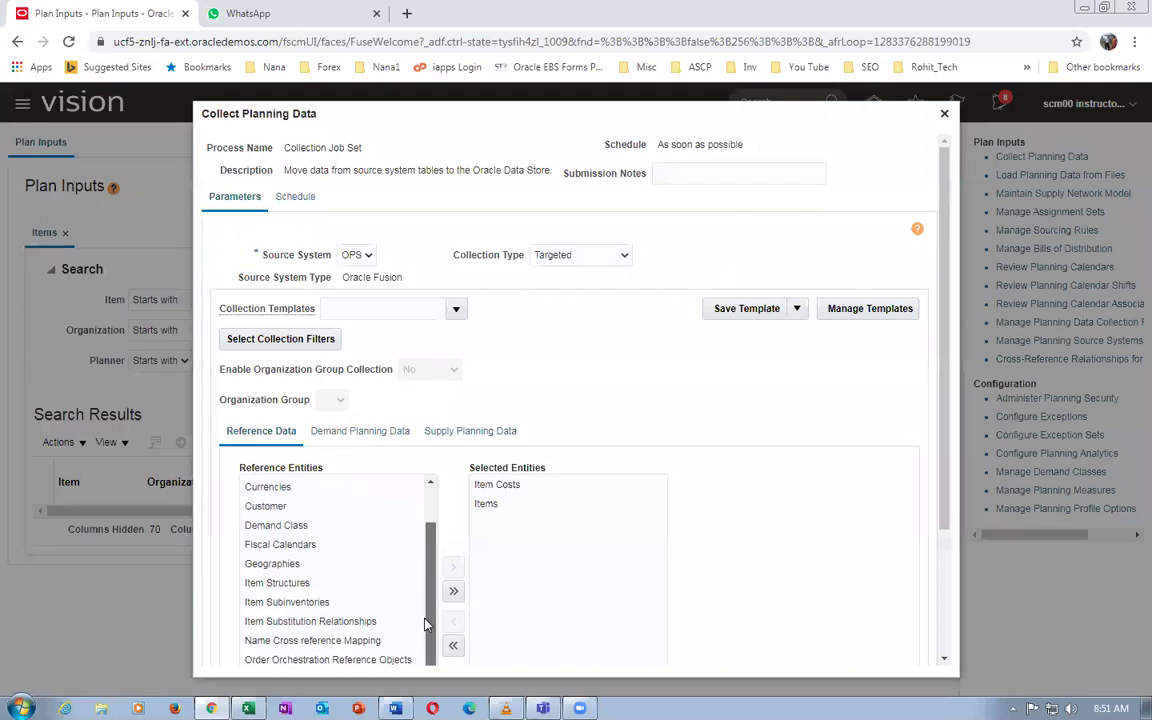
scroll(420, 600, "up", 3)
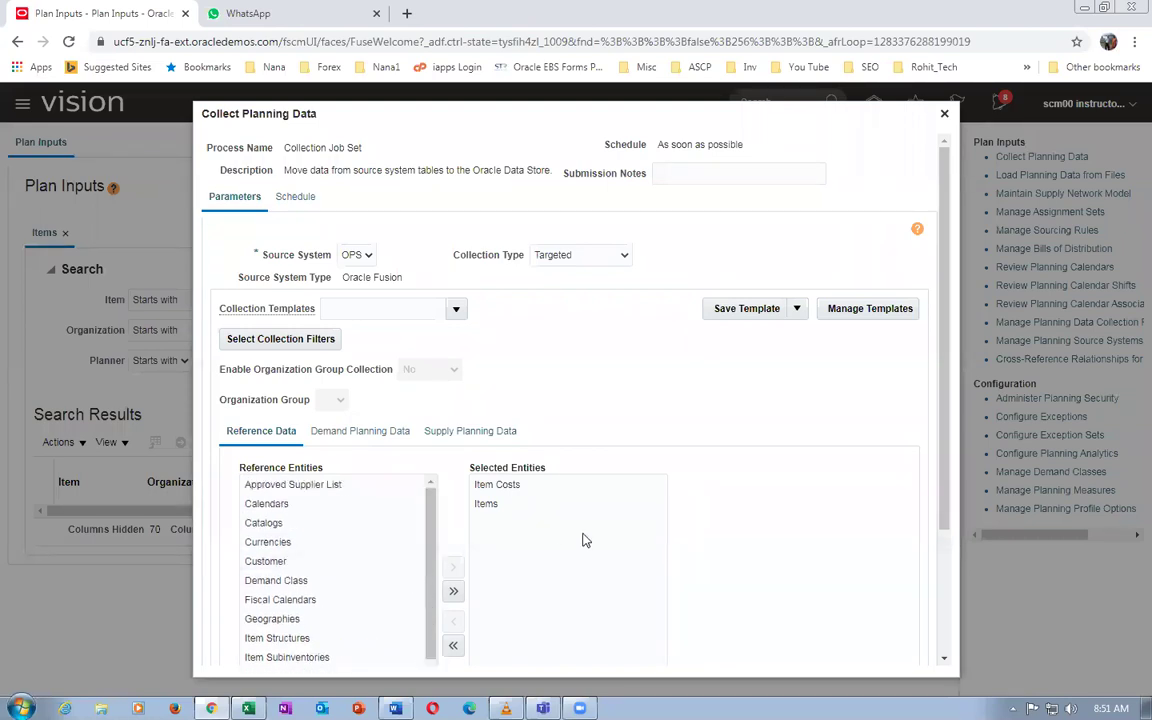
left_click(515, 484)
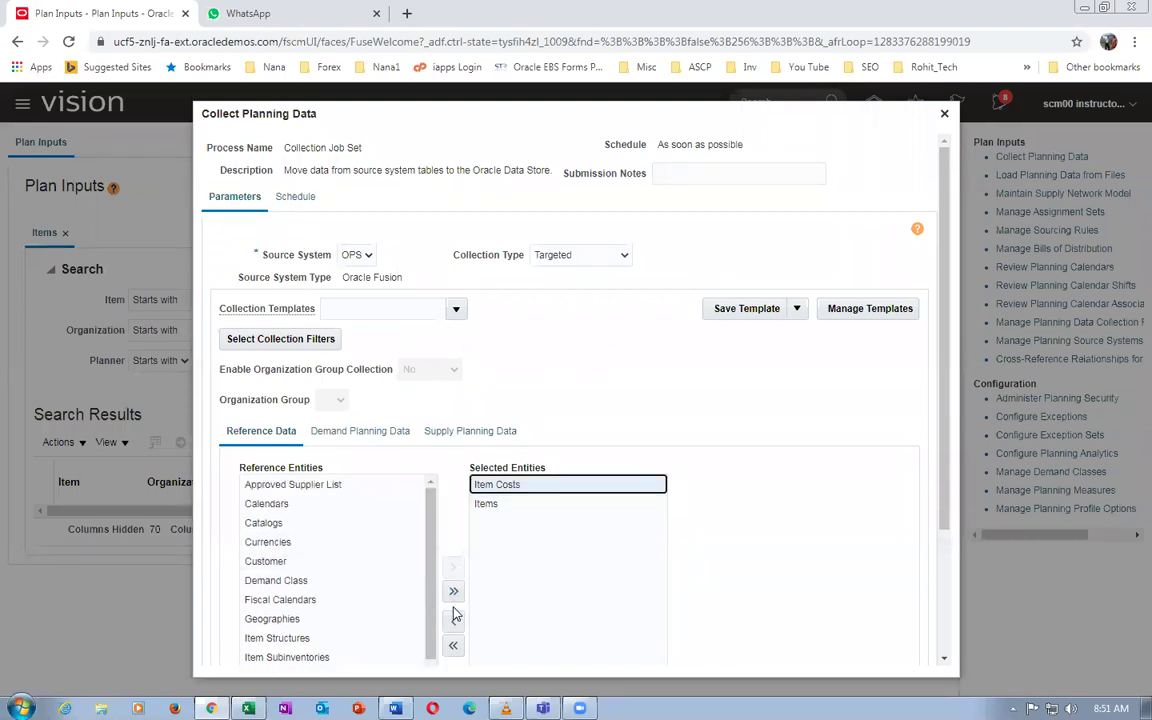
left_click(453, 621)
scroll(432, 610, "up", 3)
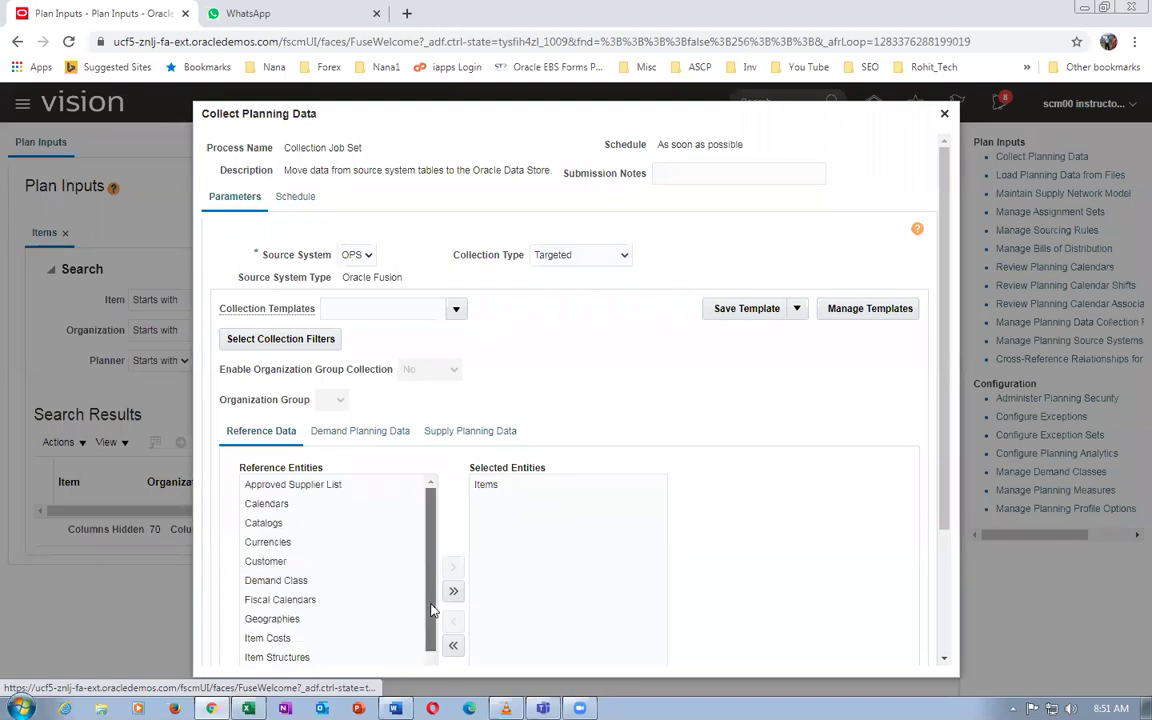
scroll(386, 504, "down", 1)
left_click(320, 598)
left_click(453, 567)
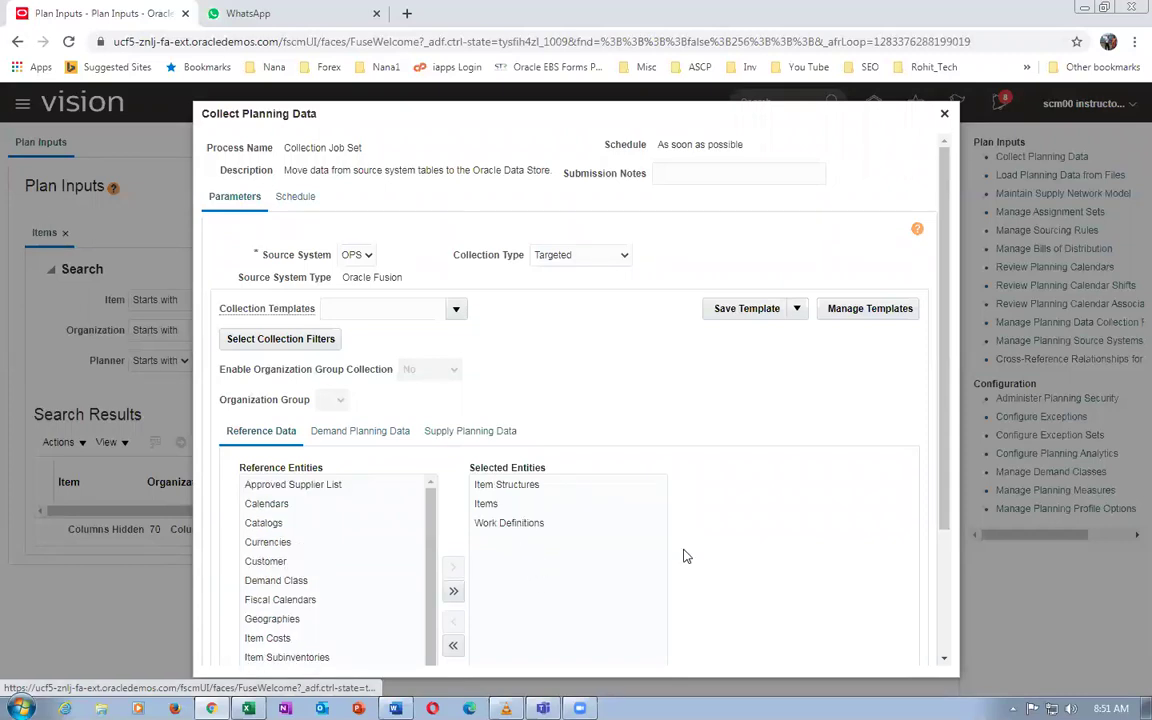
left_click_drag(947, 503, 972, 451)
left_click(944, 113)
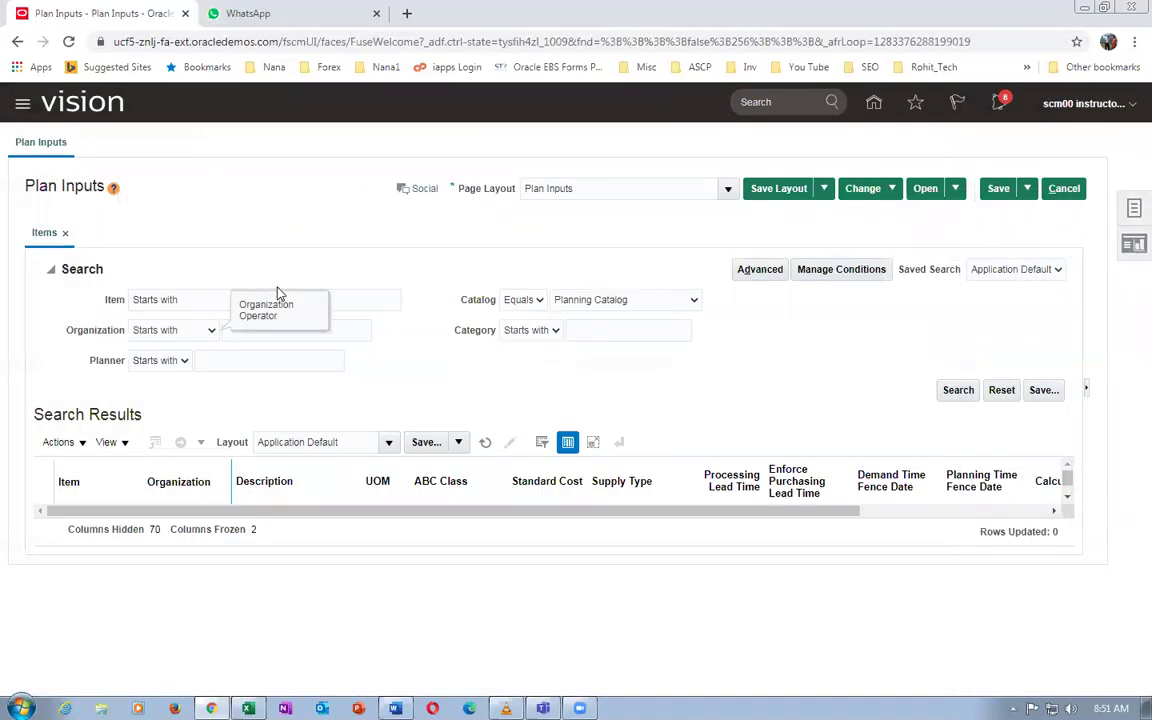
Check the ATO model's number in the Configurator_Work_Sheet workbook and search the Plan Inputs items for numbers starting with 6002
left_click(337, 296)
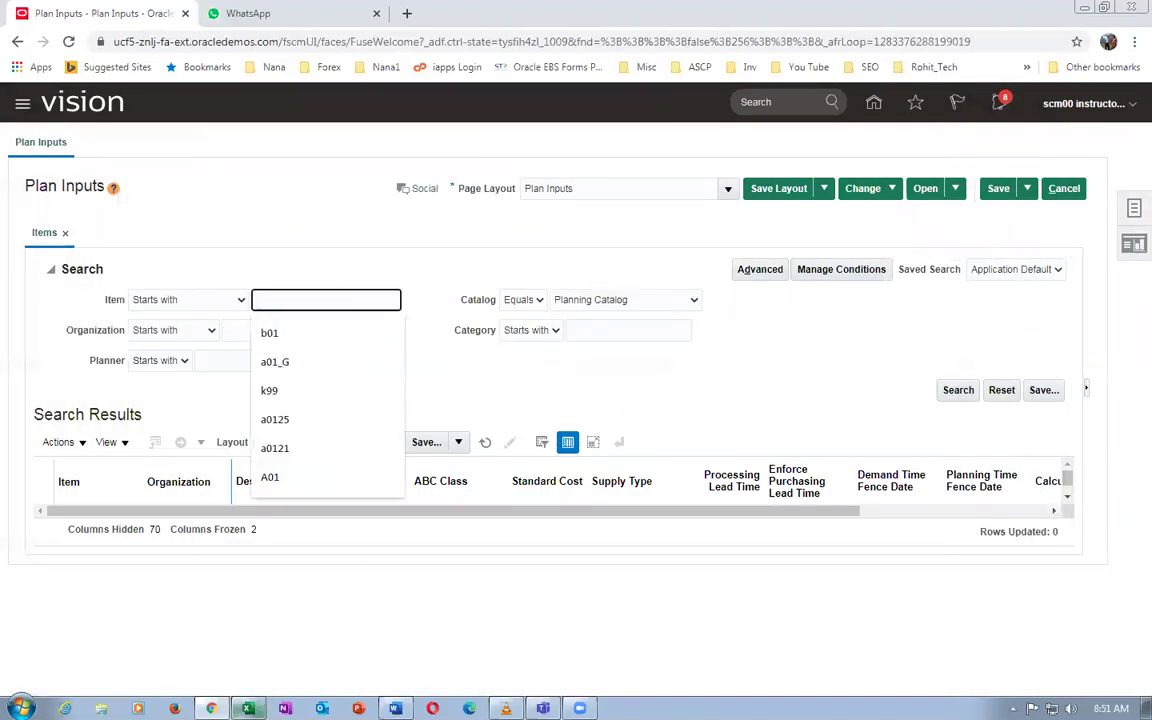
key("alt+Tab")
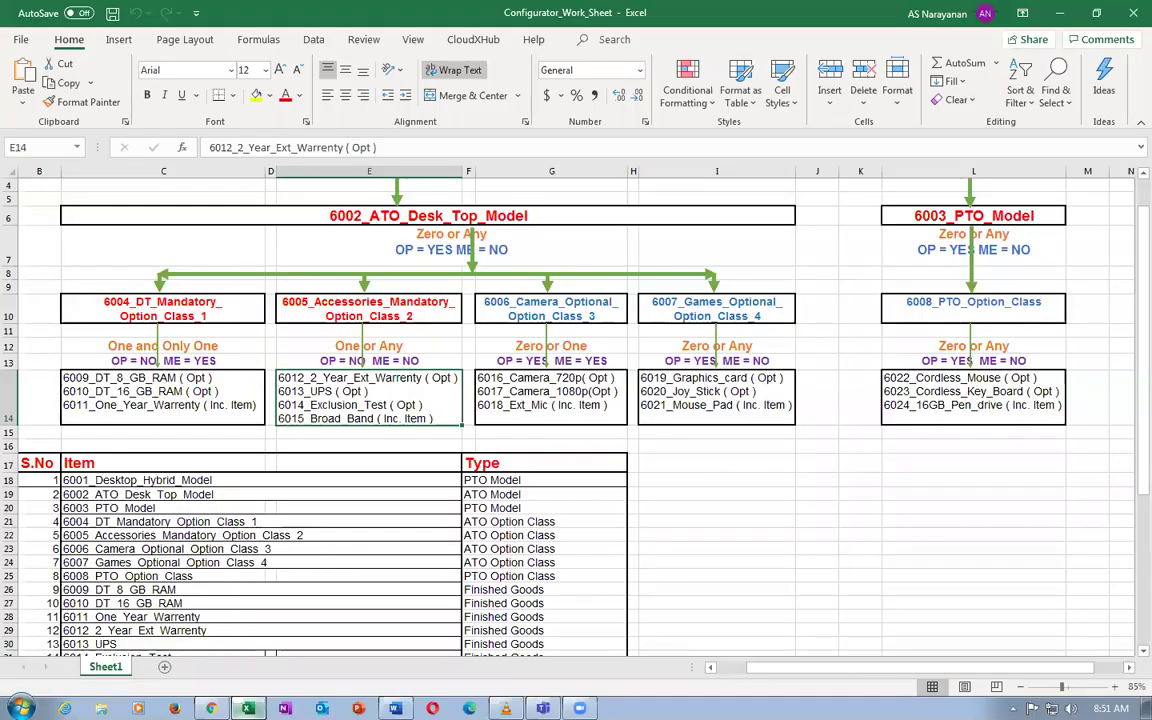
left_click(358, 213)
key("alt+Tab")
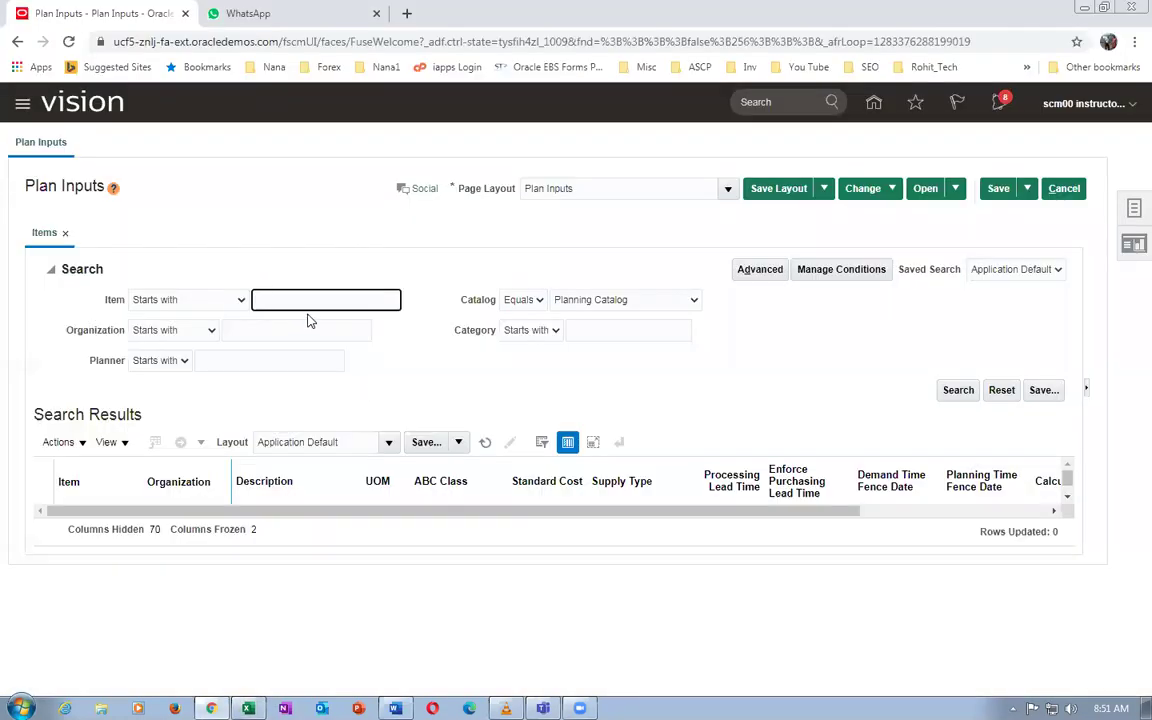
type("6002")
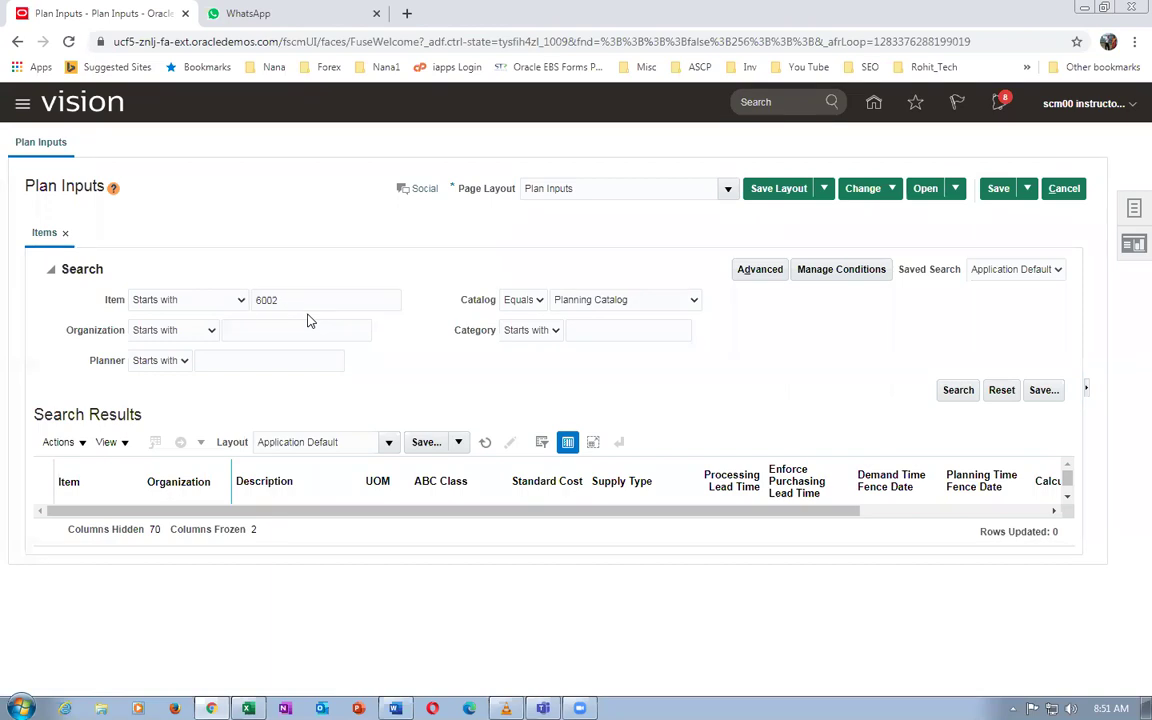
key("Tab")
left_click(952, 390)
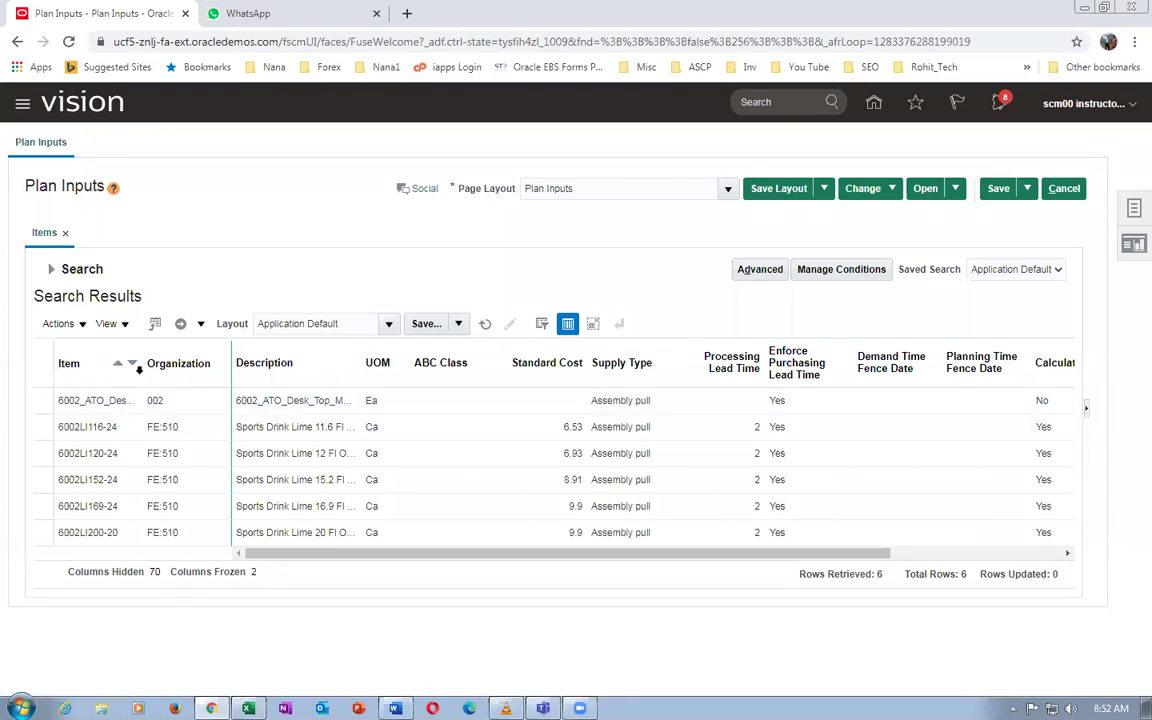
Widen the Item column to read the 6002_ATO_Desk_Top_Model row in full, and leave Plan Inputs without saving
left_click(124, 364)
left_click_drag(140, 370, 191, 372)
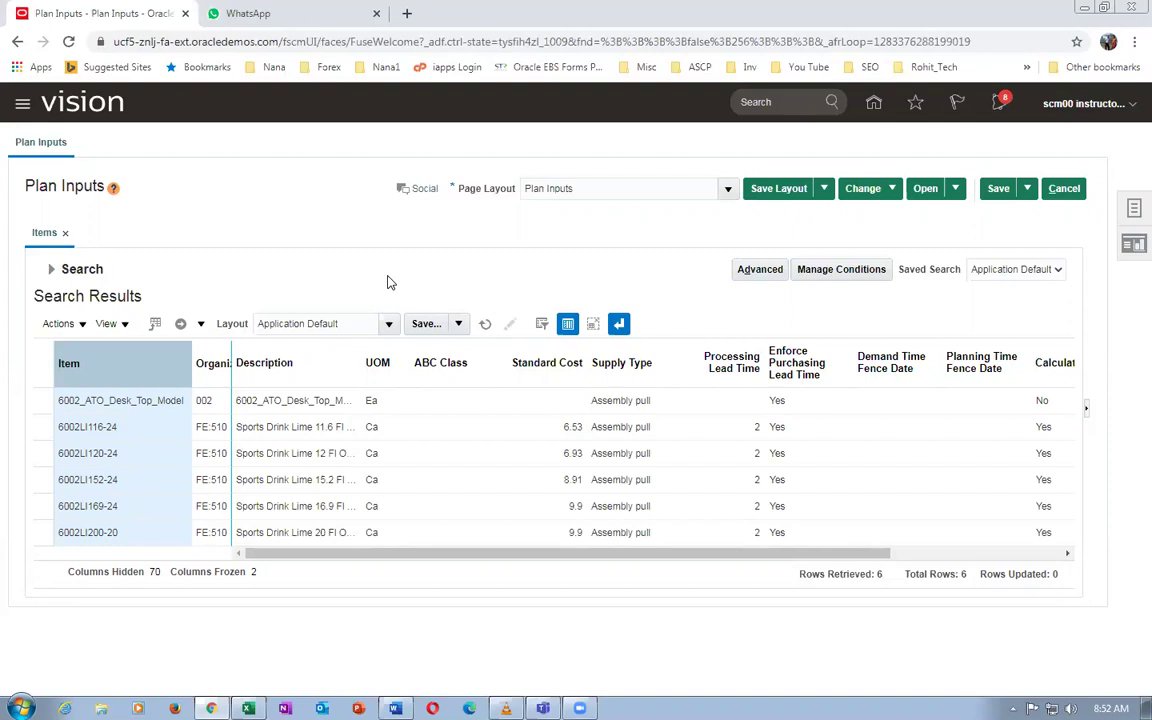
left_click(1063, 189)
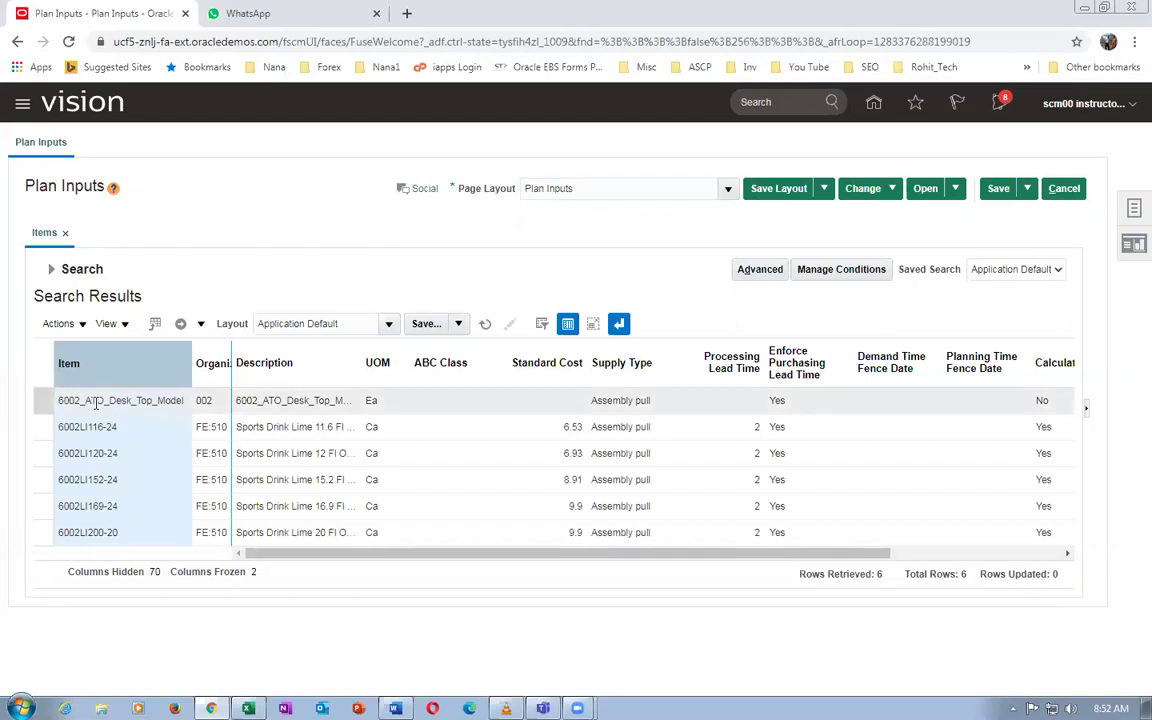
left_click(93, 400)
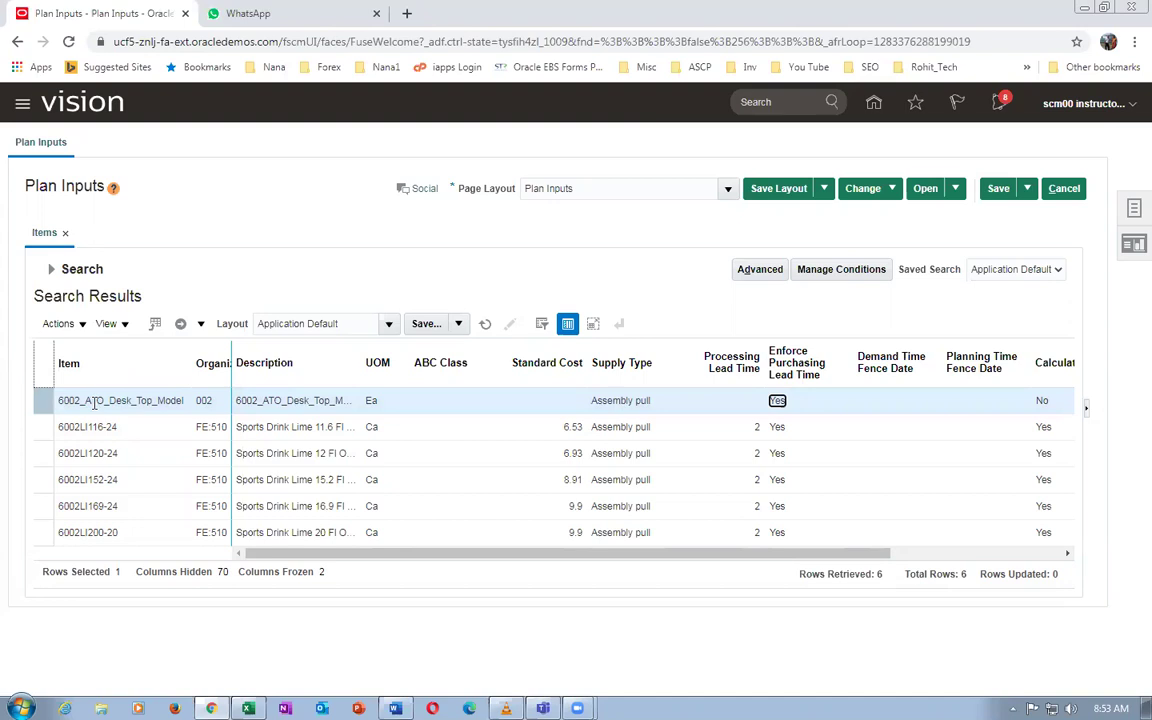
left_click(1064, 188)
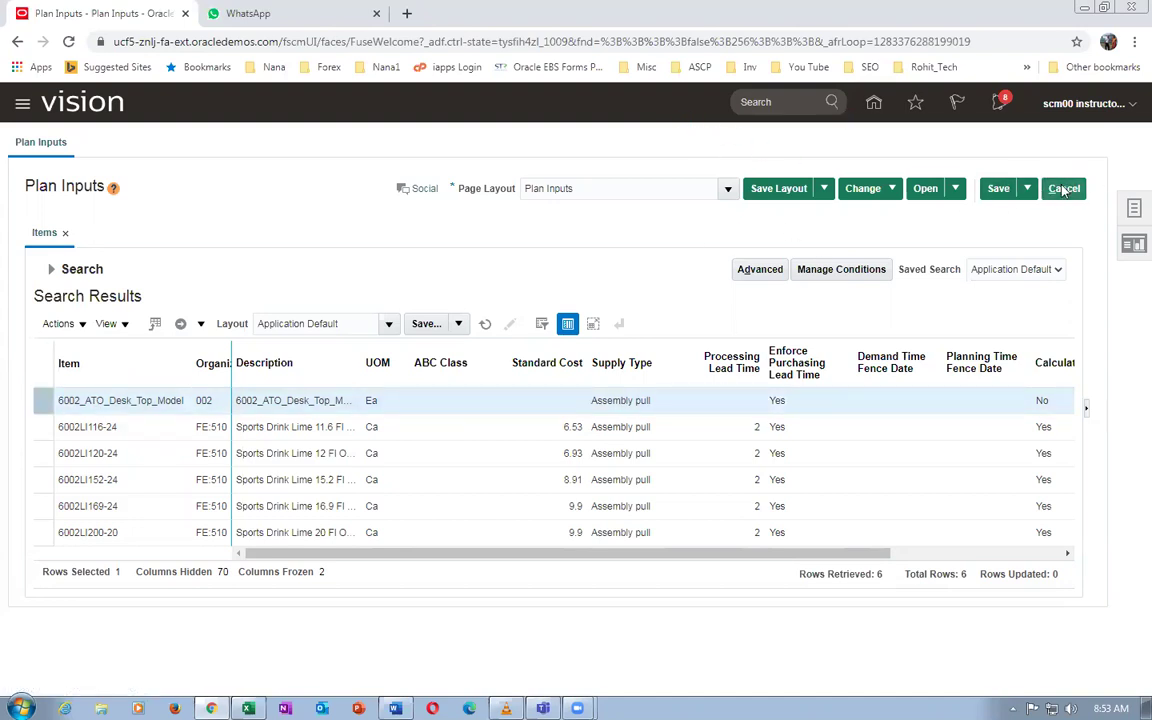
left_click(1062, 188)
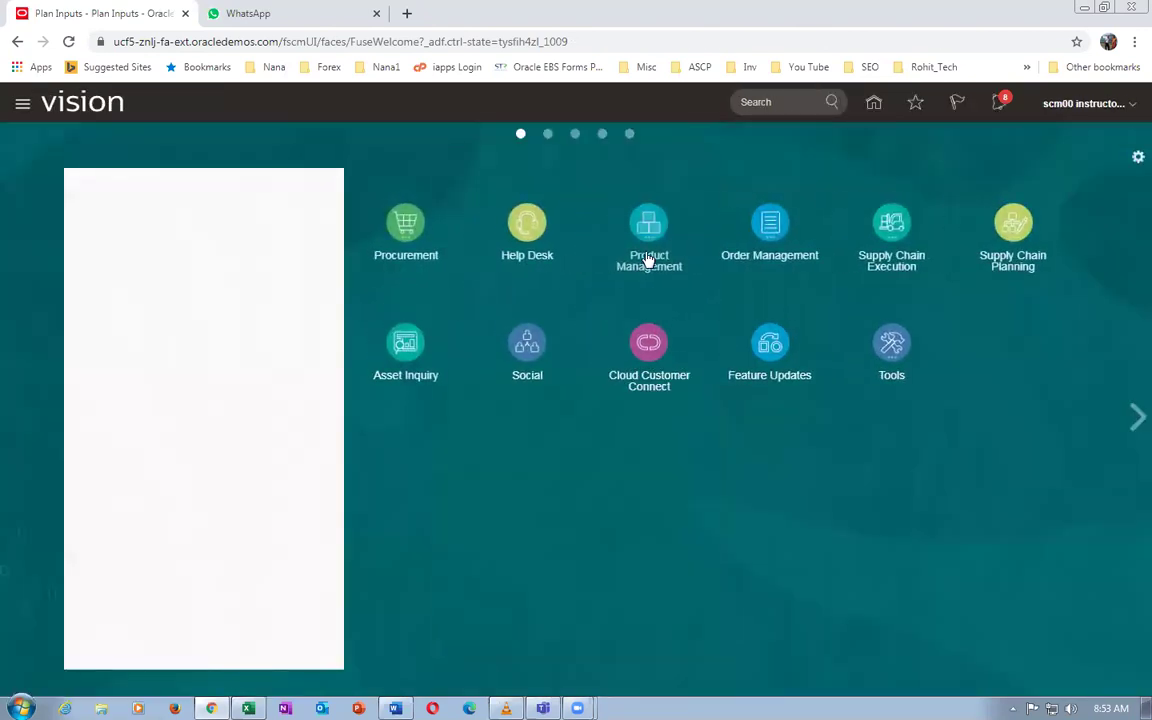
Open Product Information Management under Product Management and start the Browse Items task
left_click(647, 231)
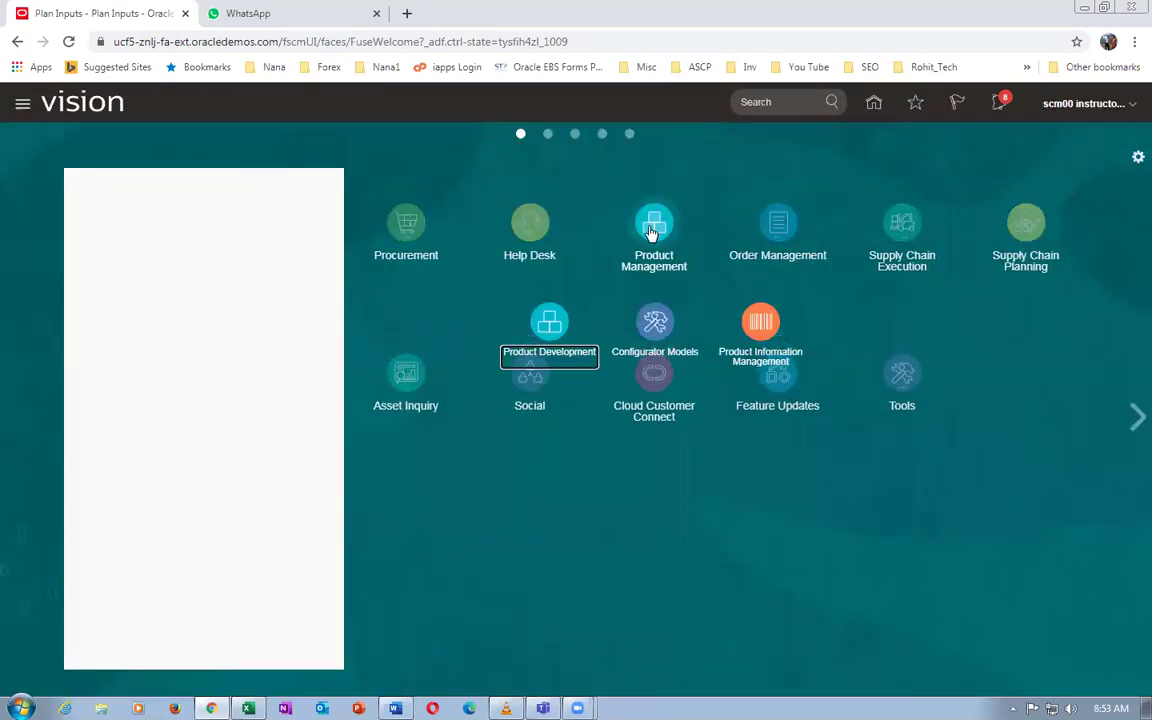
left_click(763, 345)
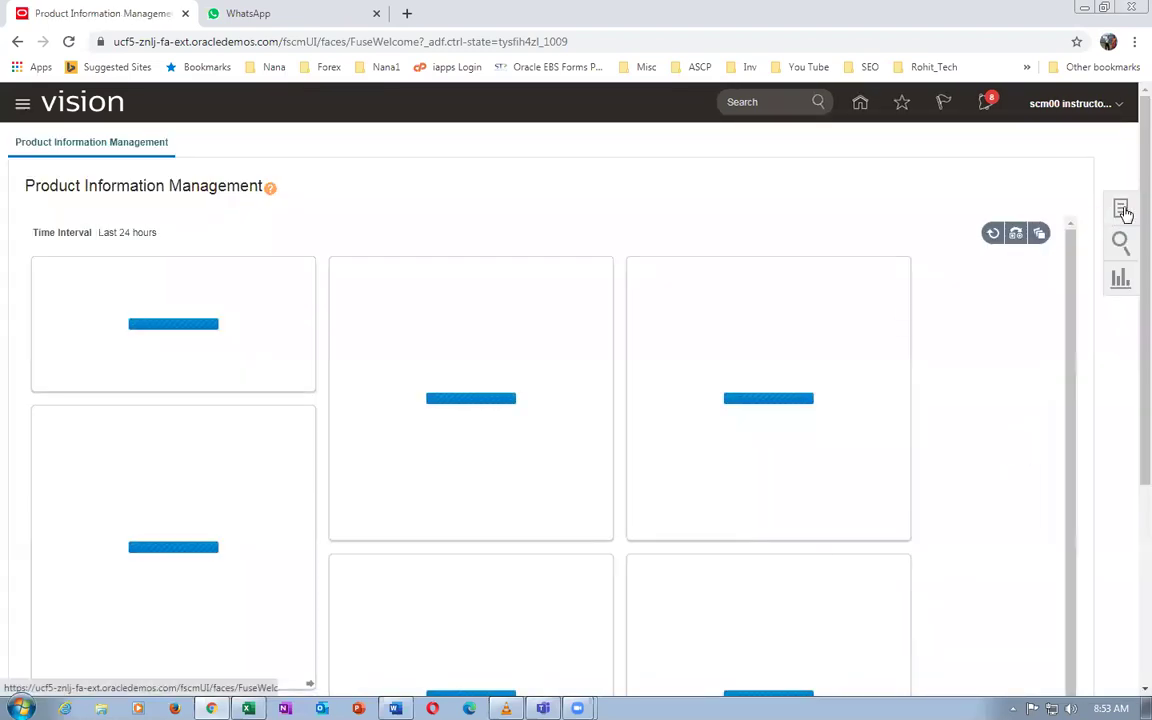
left_click(1122, 210)
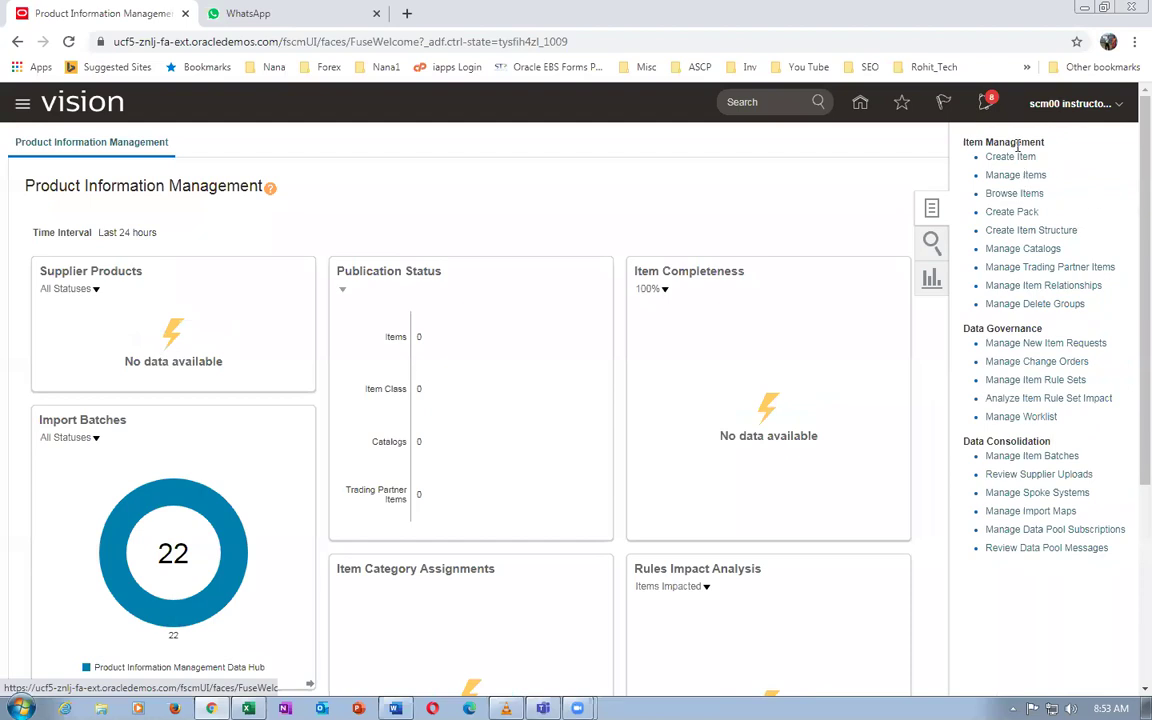
left_click(1012, 192)
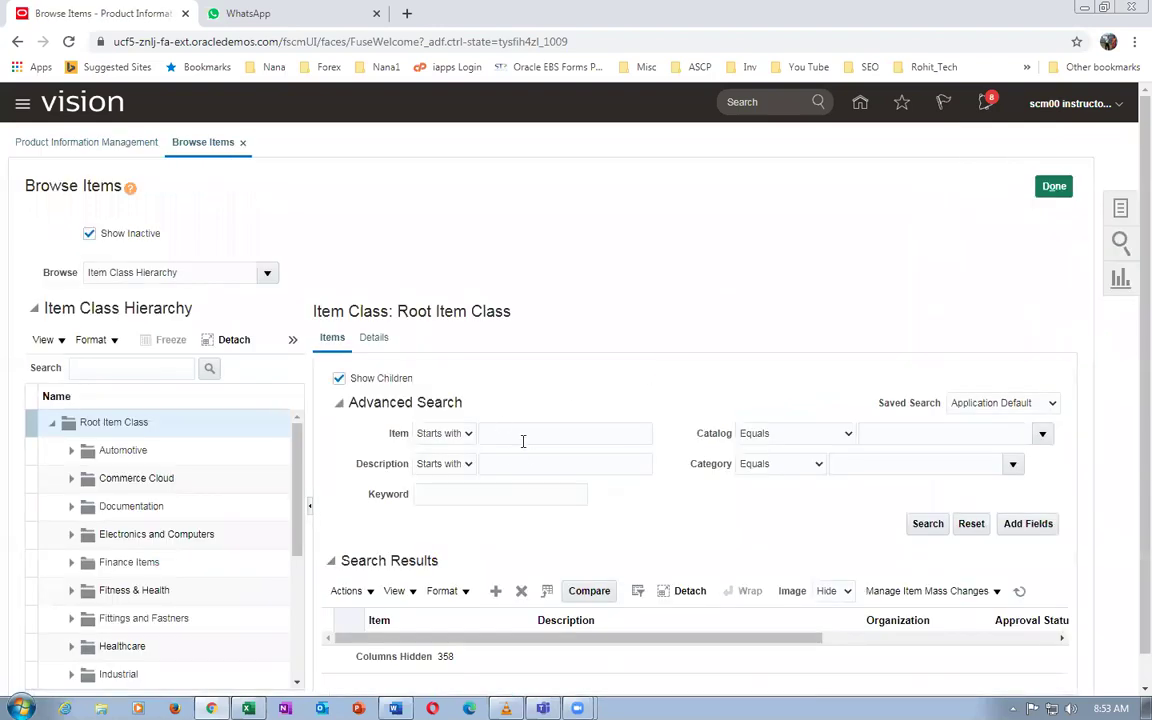
Search for items starting with 6002 and open 6002_ATO_Desk_Top_Model in organization 000
left_click(517, 434)
type("60")
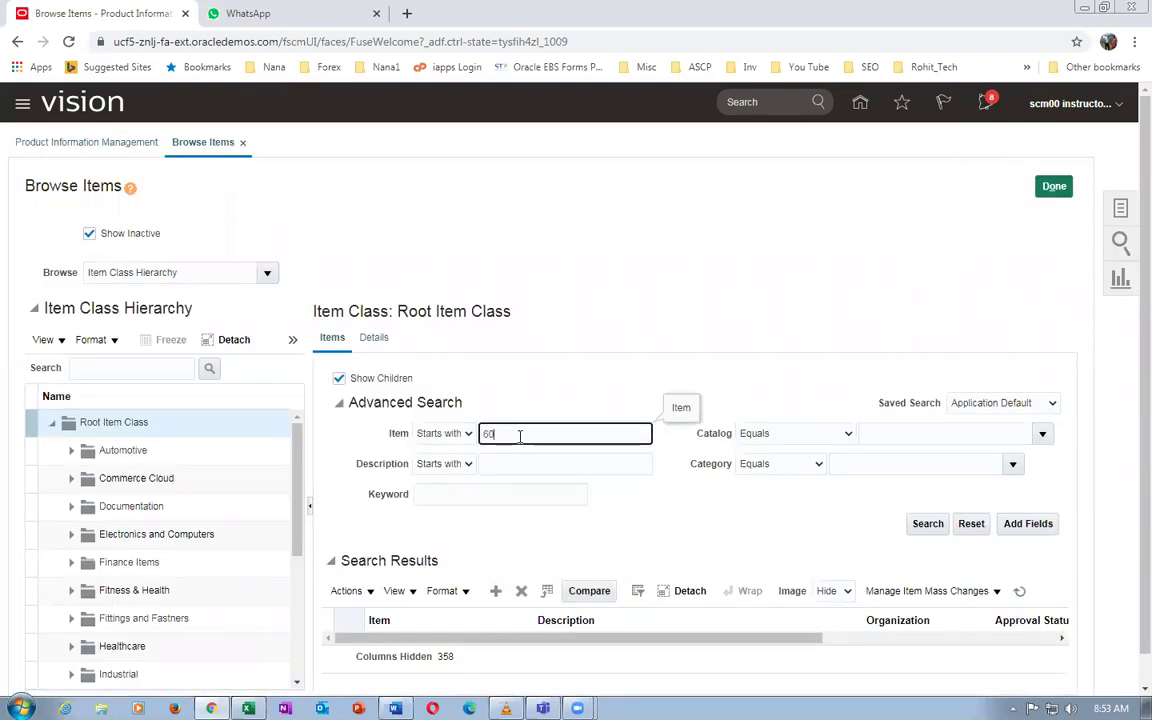
type("02")
key("Return")
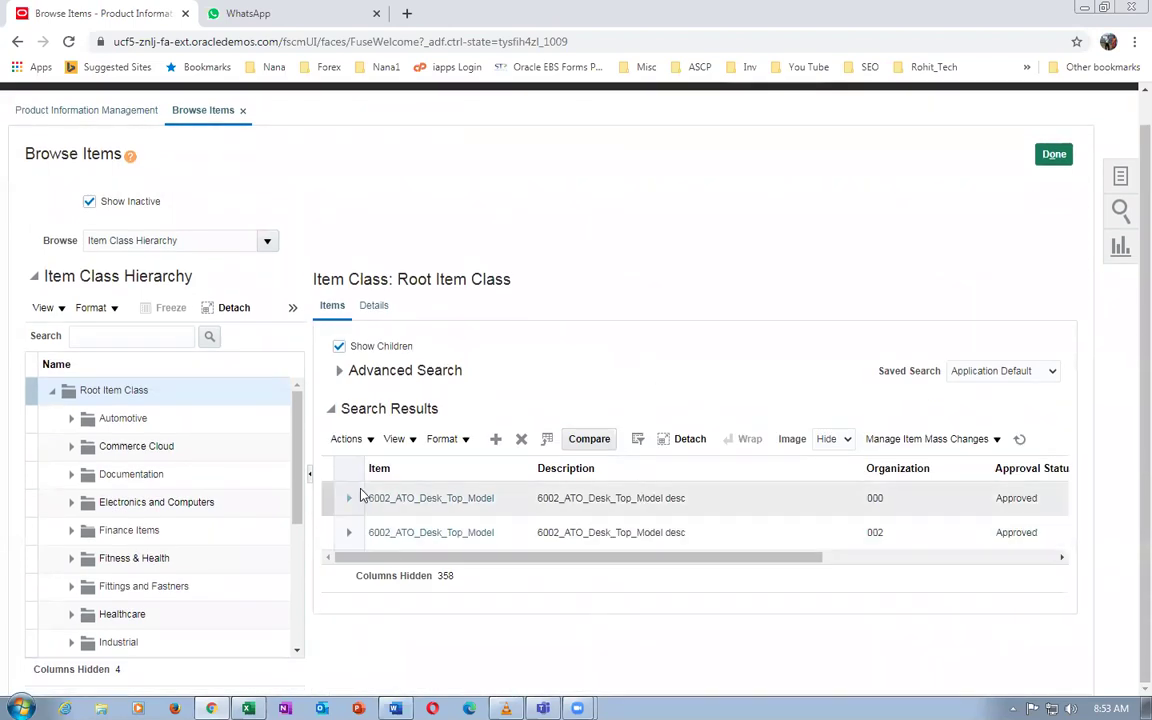
left_click(405, 498)
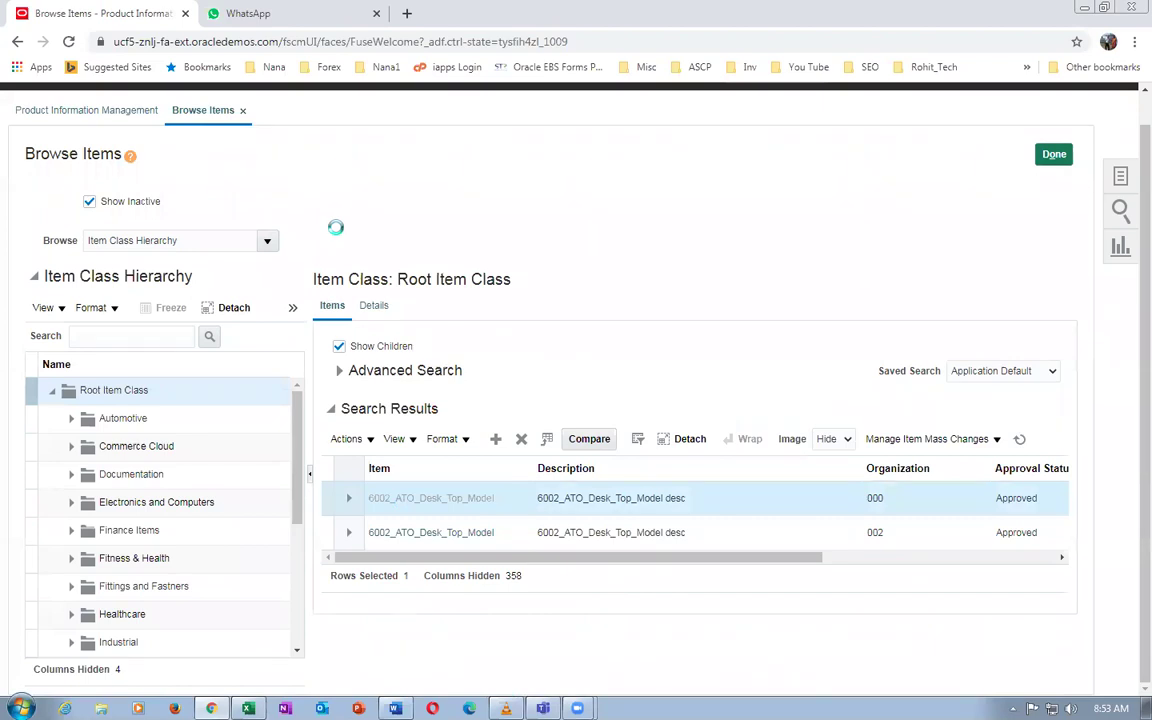
In the item's manufacturing specifications, set Match Configuration to Standard match and Create Configured Item to Based on model
scroll(64, 440, "down", 3)
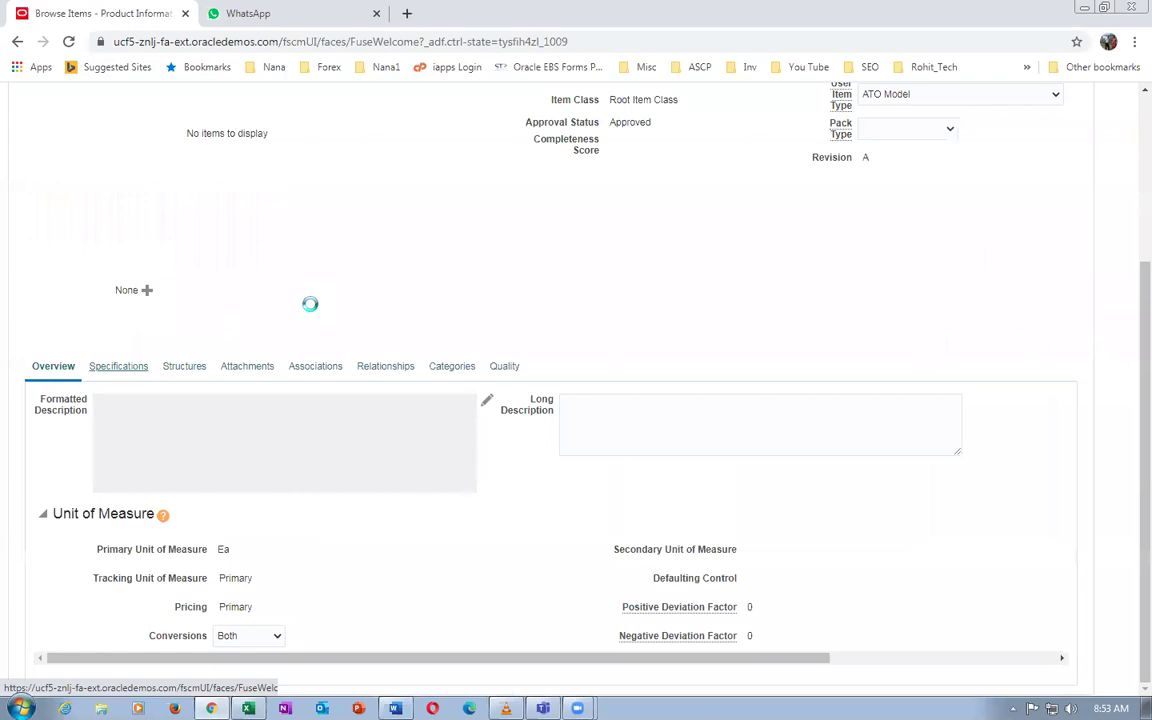
scroll(310, 315, "down", 2)
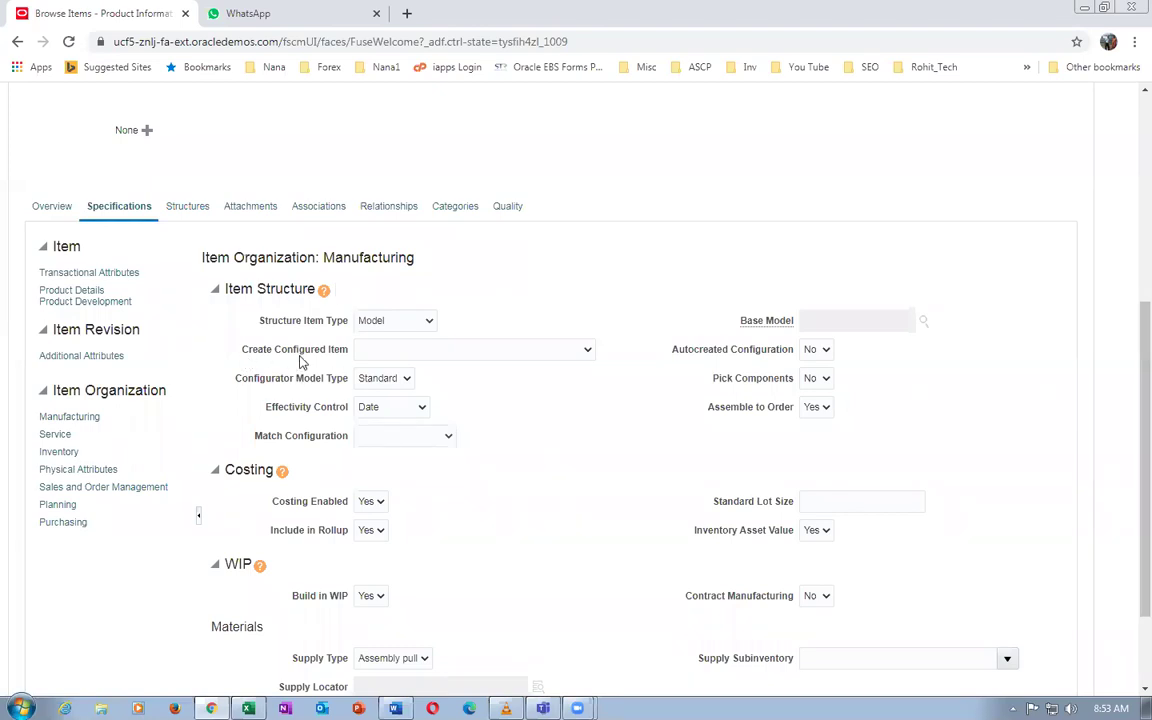
left_click(489, 357)
left_click(490, 365)
left_click(380, 437)
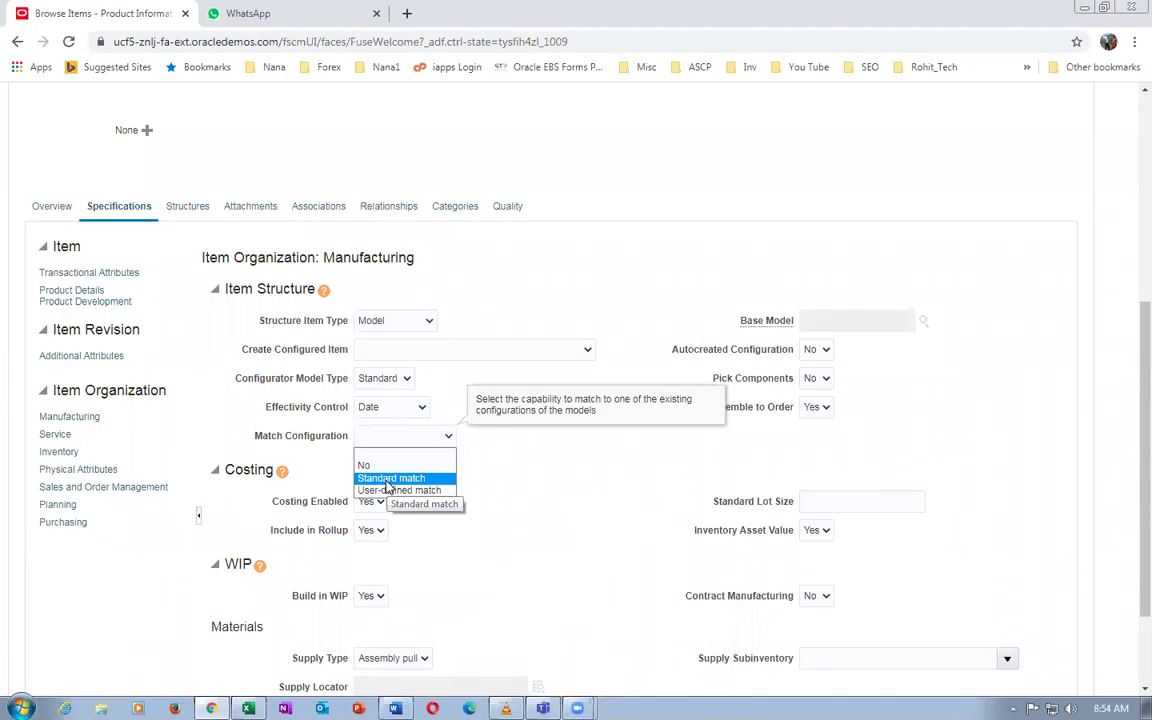
left_click(390, 479)
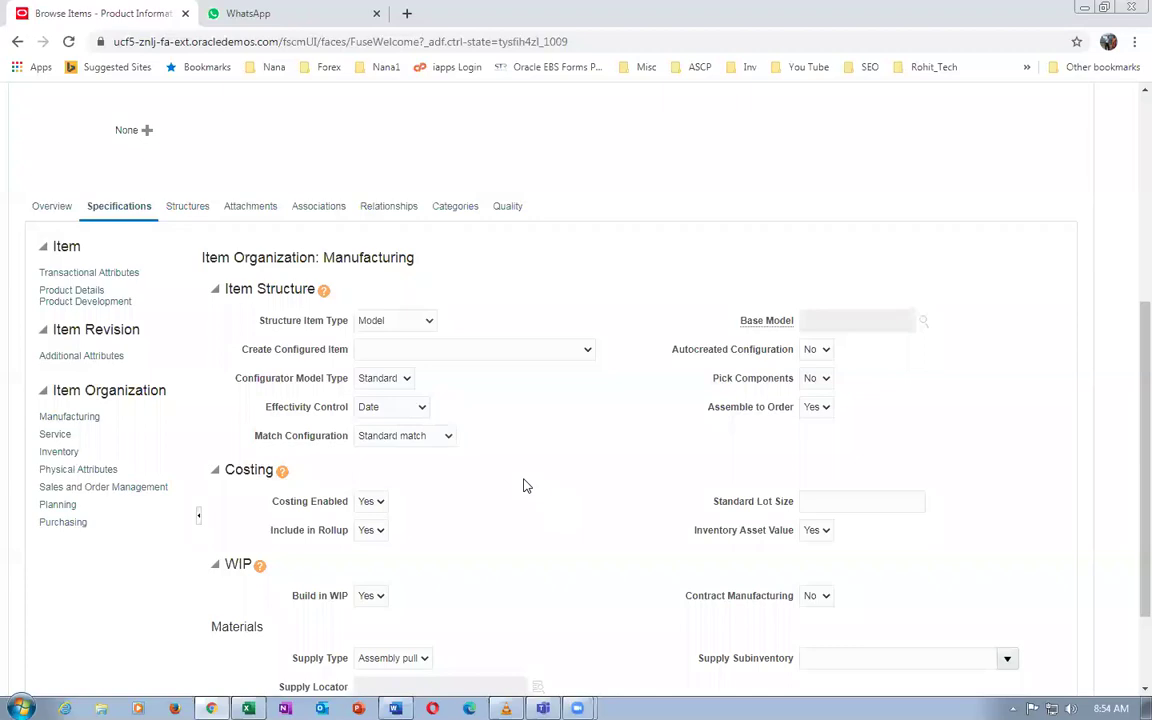
left_click(470, 349)
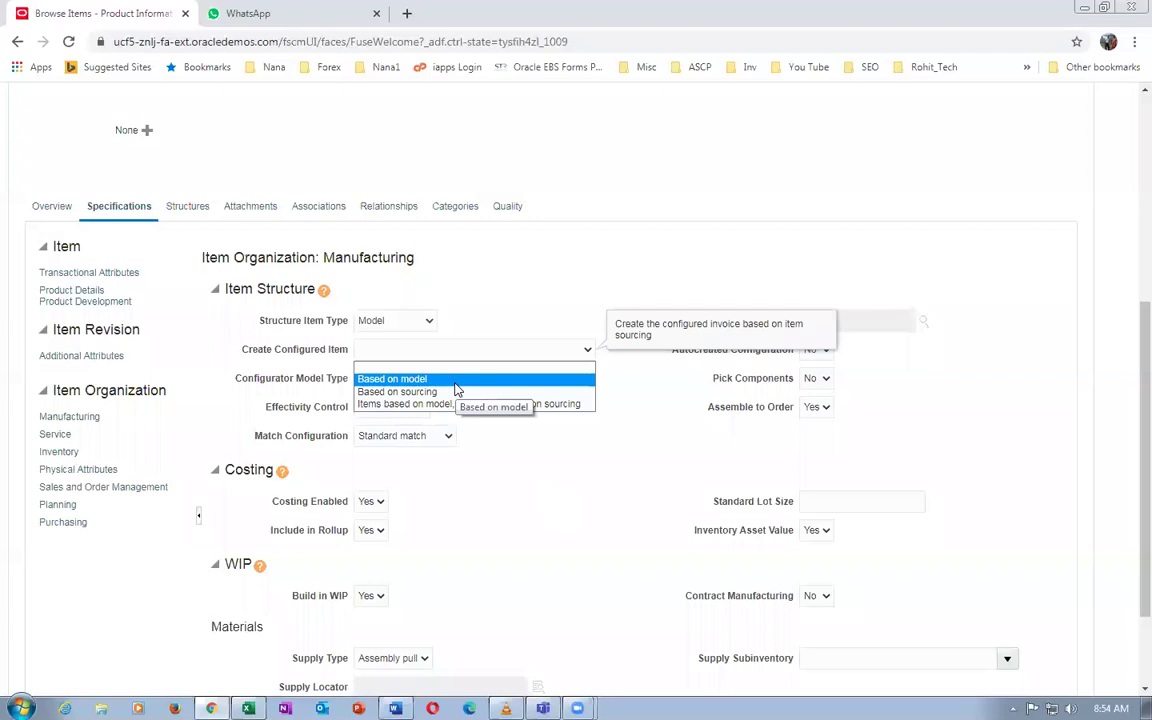
left_click(455, 384)
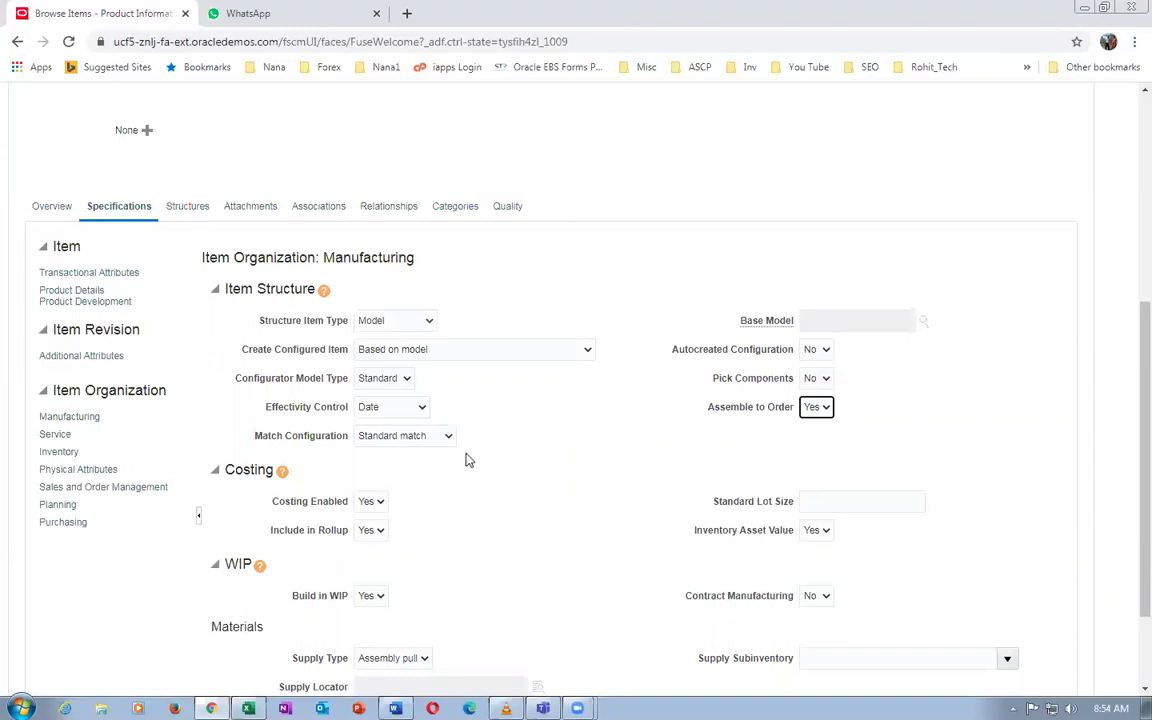
left_click(566, 459)
Review the model's manufacturing specifications and header details, and look at the available save options without choosing one
scroll(566, 459, "down", 2)
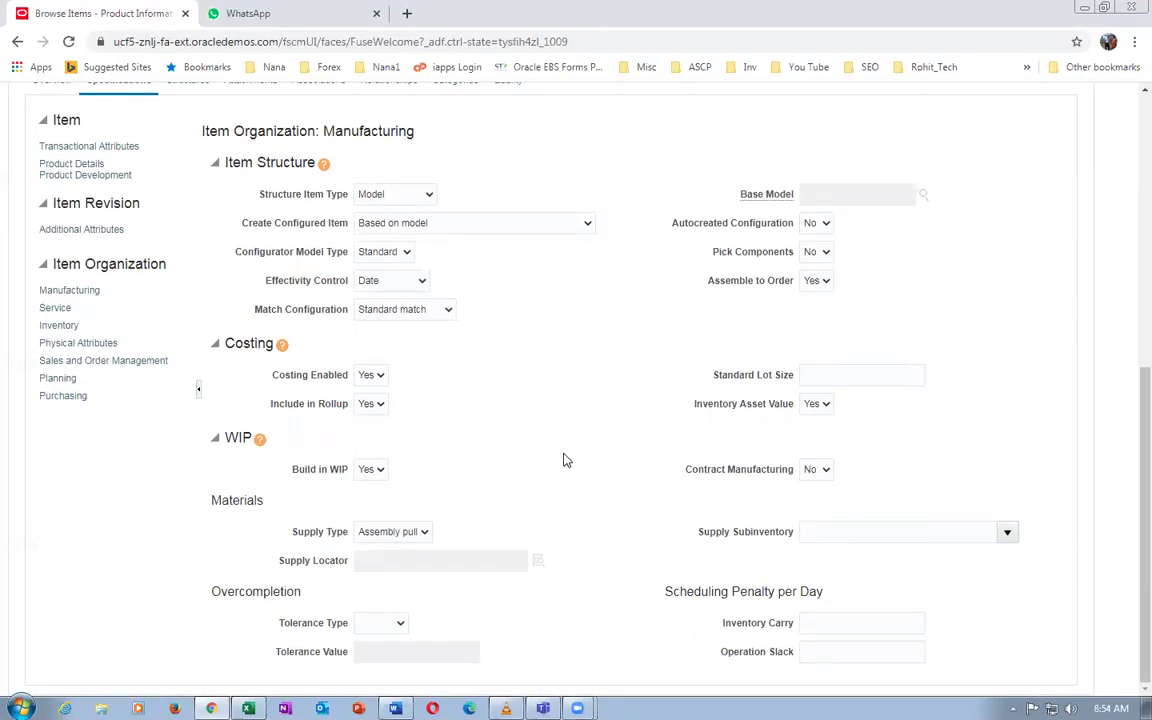
scroll(566, 459, "up", 5)
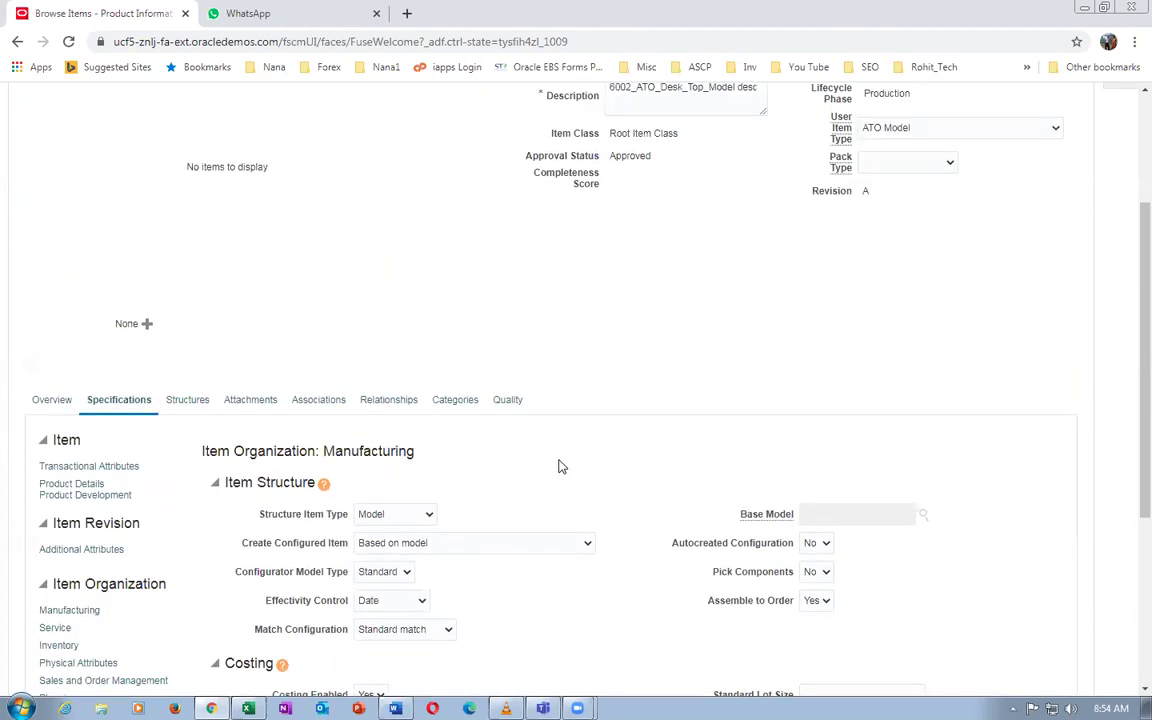
scroll(560, 465, "down", 4)
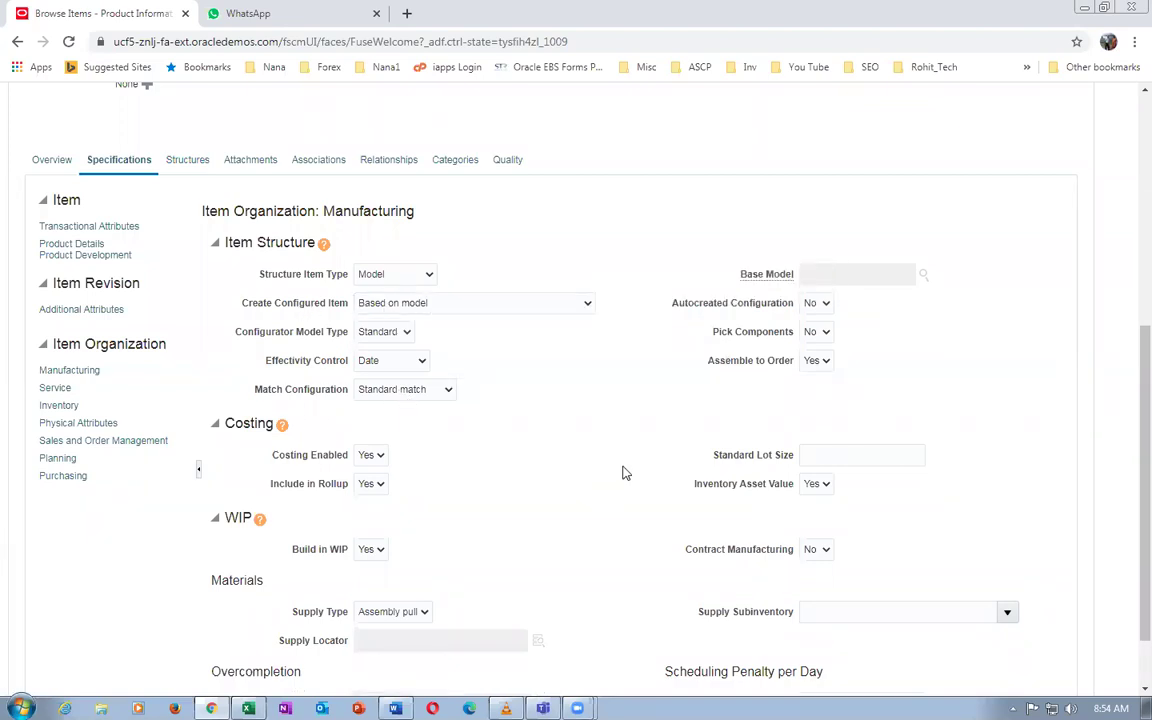
left_click_drag(1131, 429, 1127, 203)
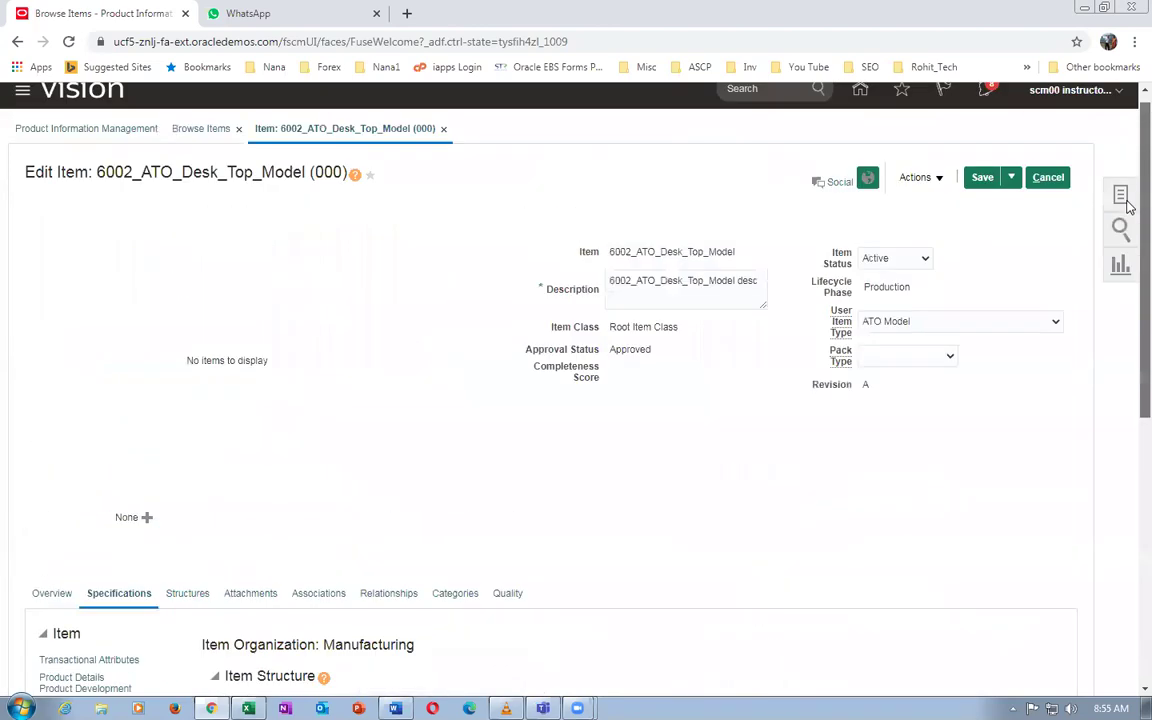
left_click(1012, 178)
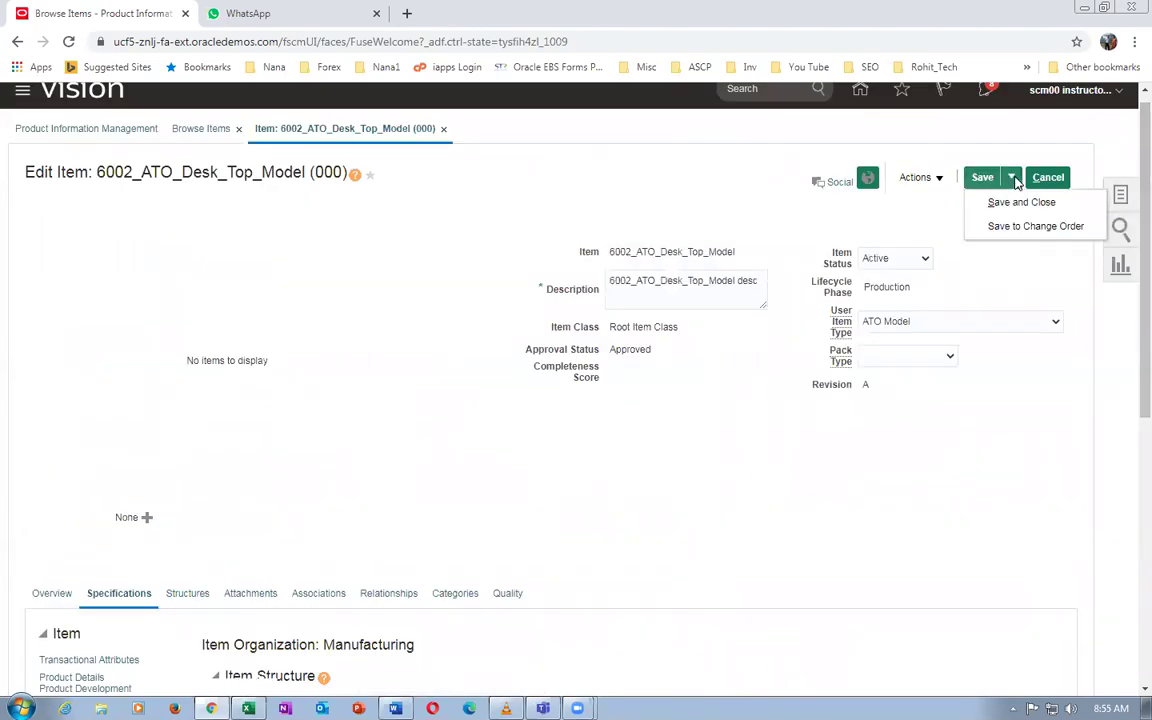
left_click(368, 404)
scroll(369, 404, "down", 2)
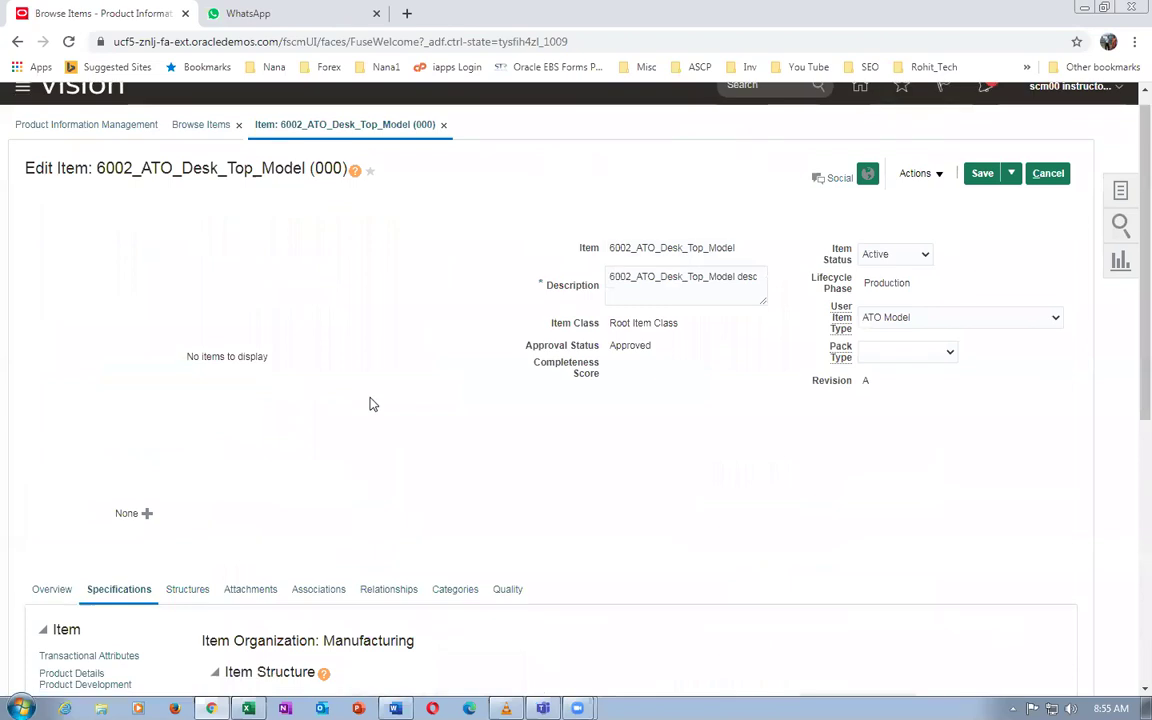
Set Create Configured Item to "Items based on model, structures based on sourcing" in the manufacturing specifications and save the item
scroll(370, 403, "down", 3)
key("Tab")
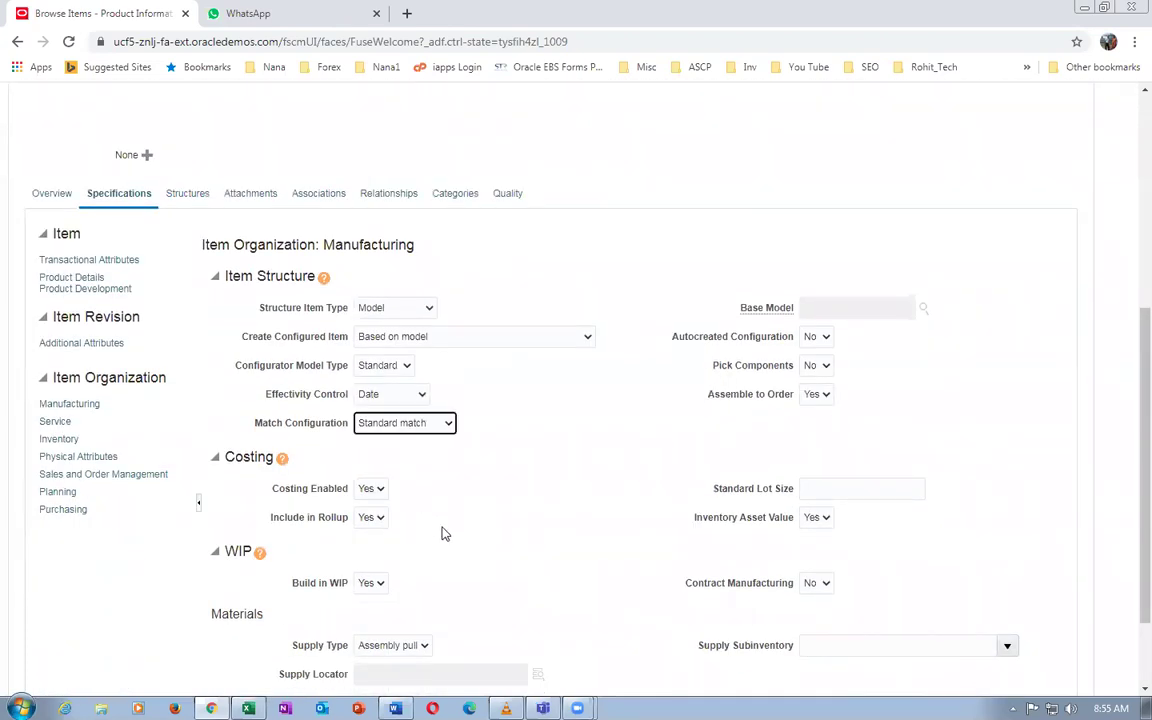
left_click(480, 336)
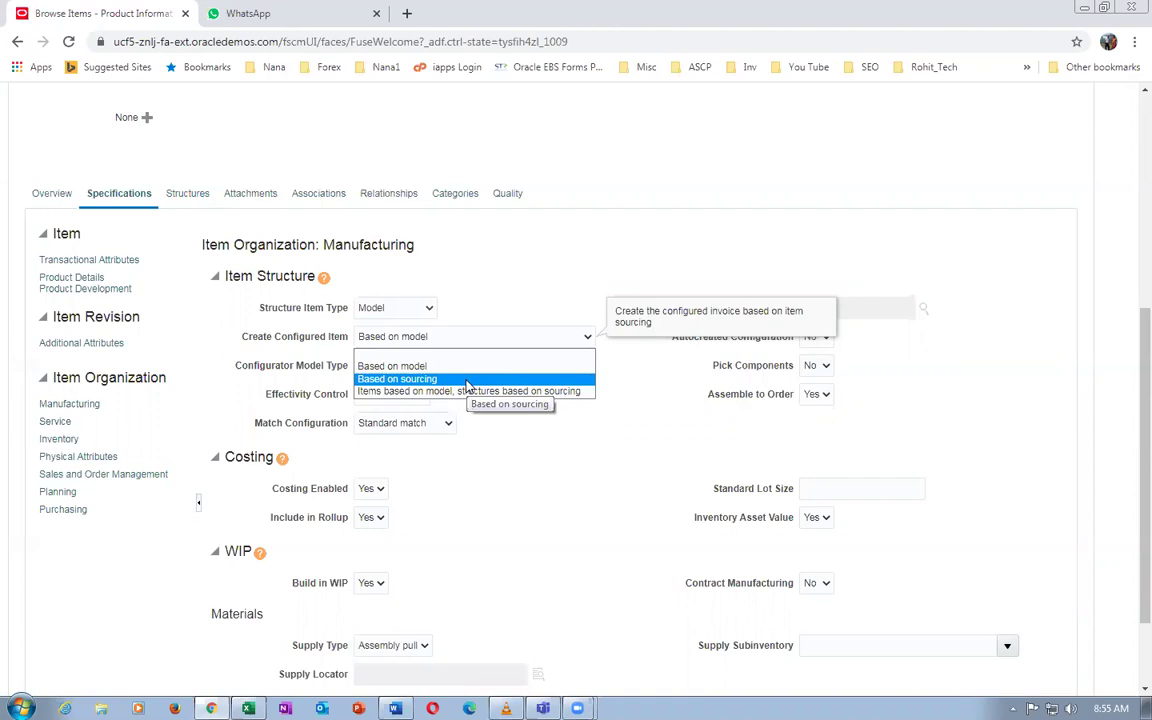
left_click(527, 396)
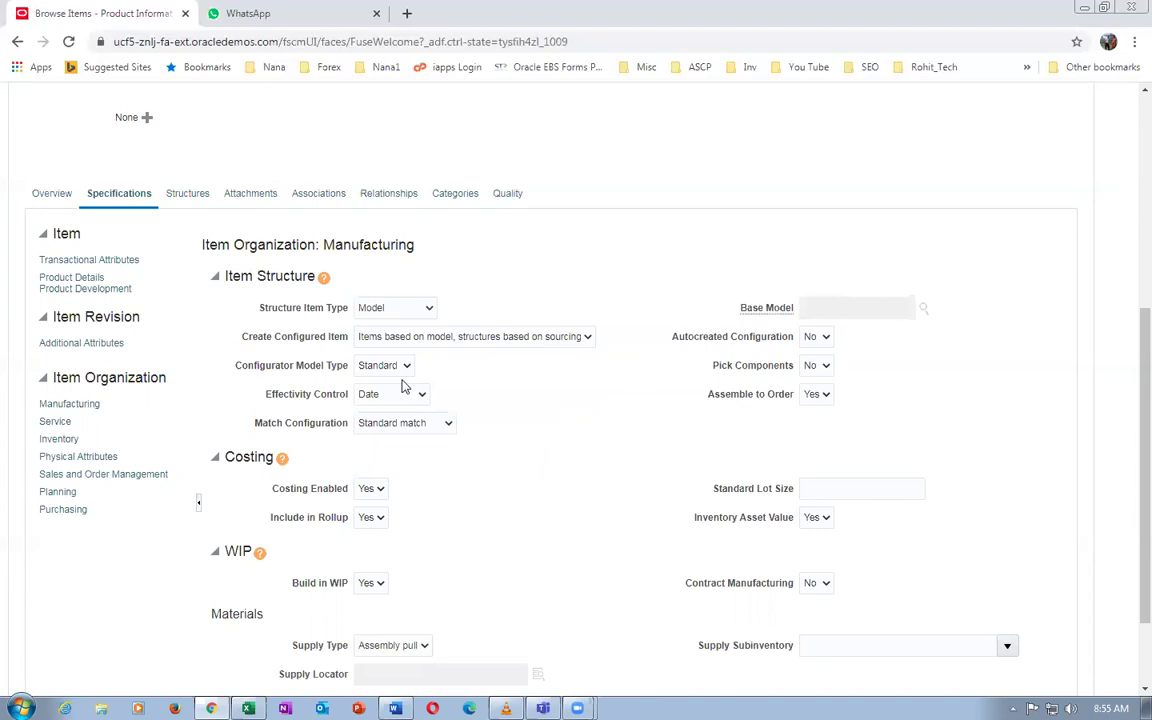
left_click(494, 336)
left_click(494, 391)
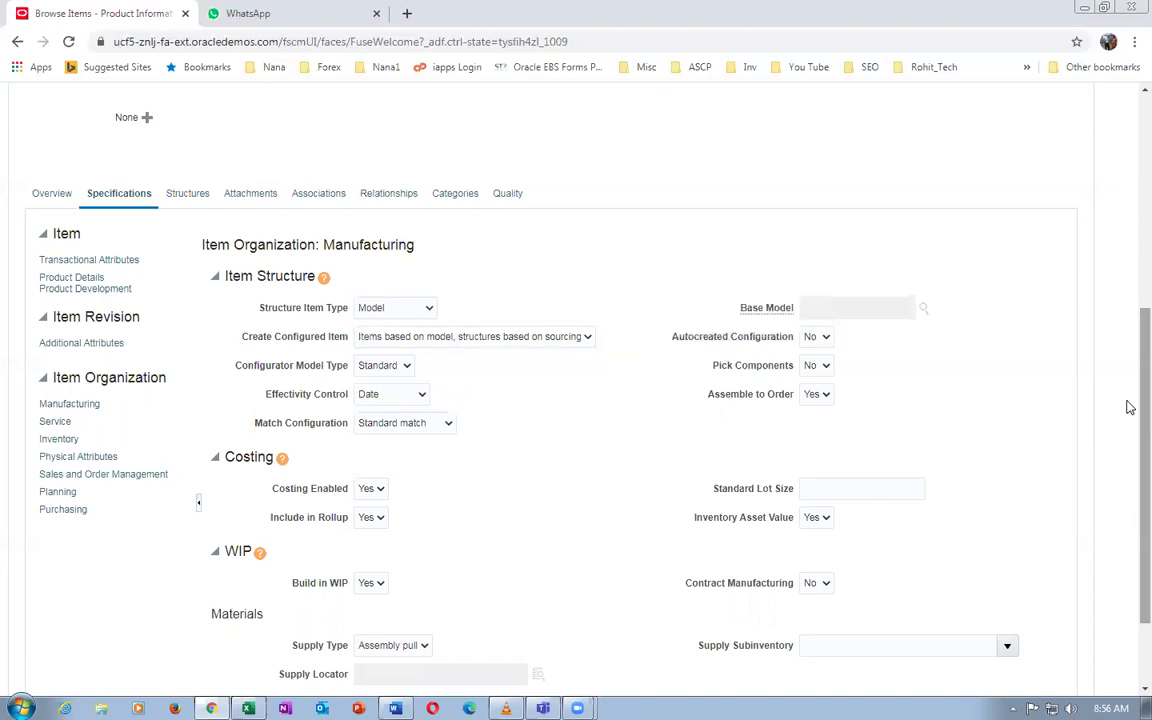
scroll(1126, 386, "up", 3)
left_click(980, 157)
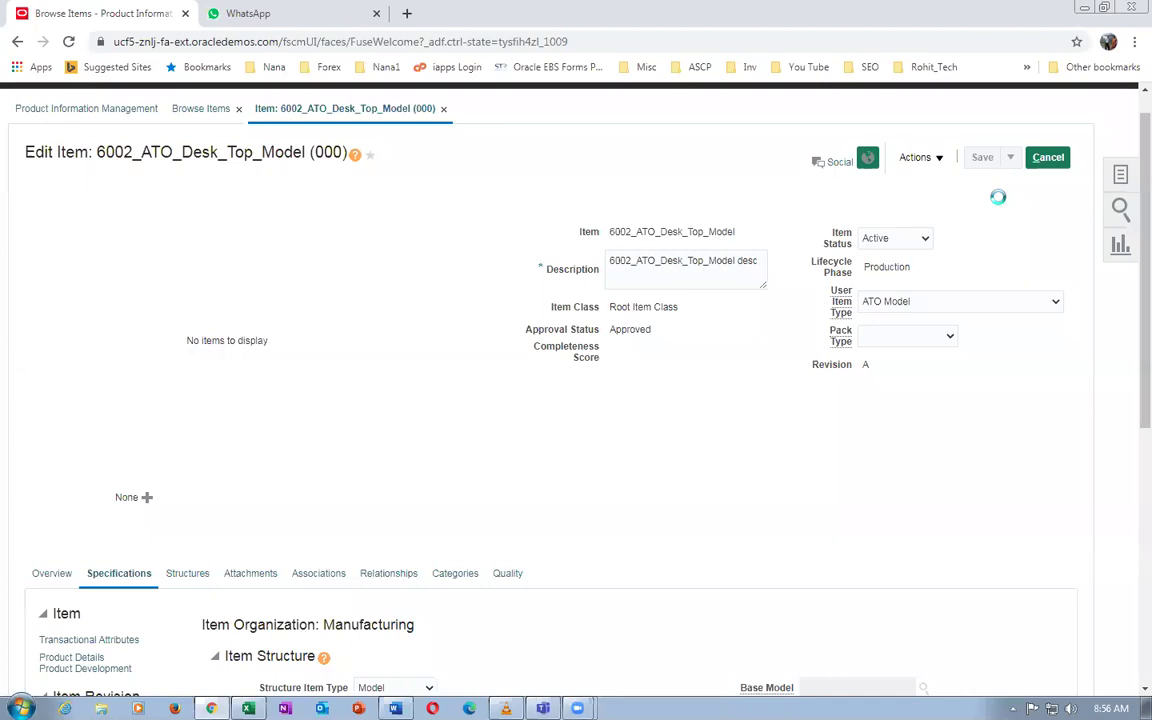
Check the Create Configured Item setting on the organization 000 model, then save and close the item
scroll(442, 410, "down", 3)
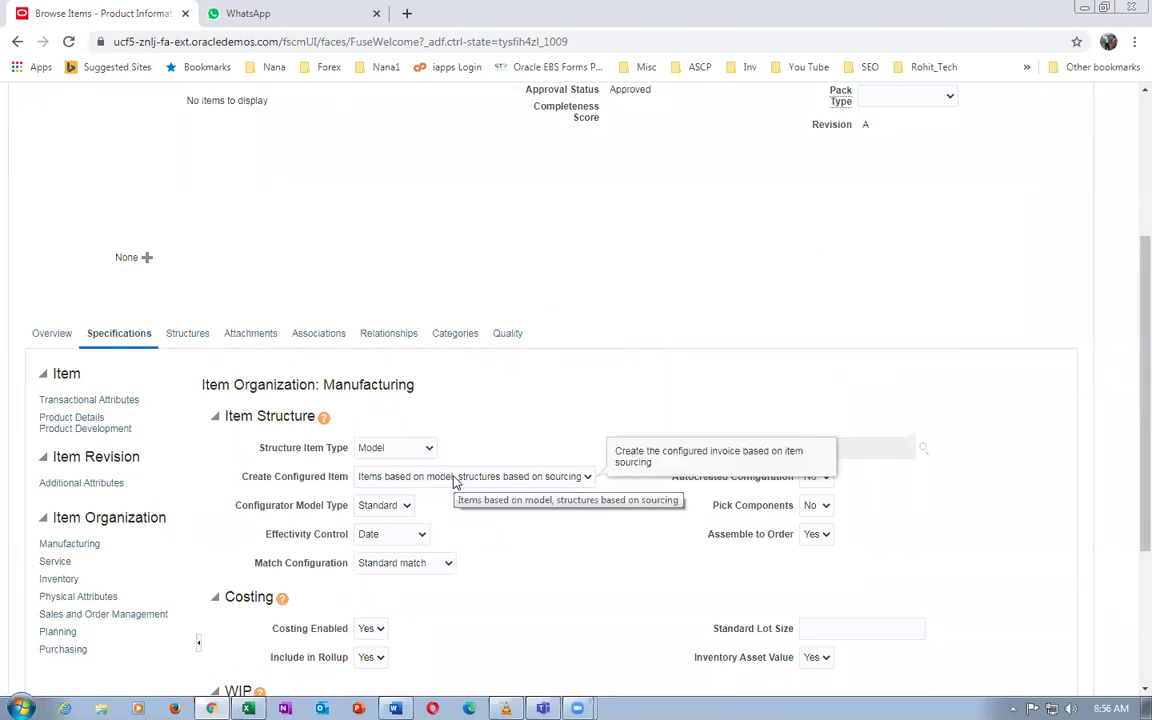
scroll(848, 265, "up", 3)
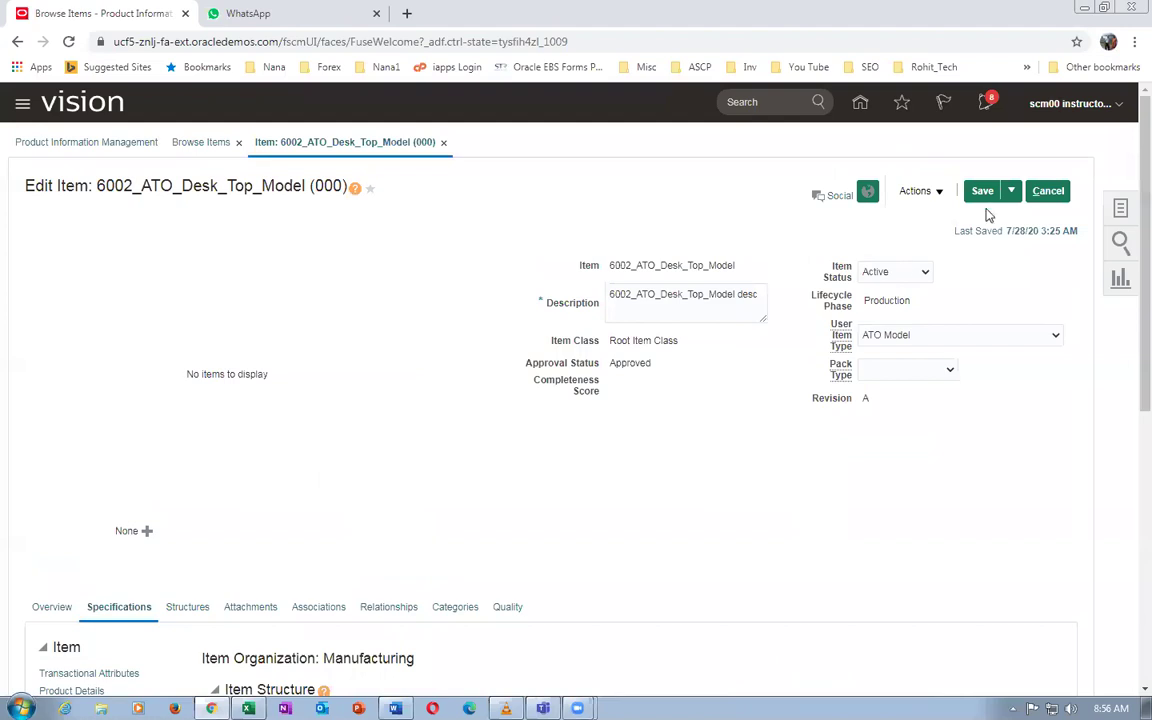
left_click(1008, 198)
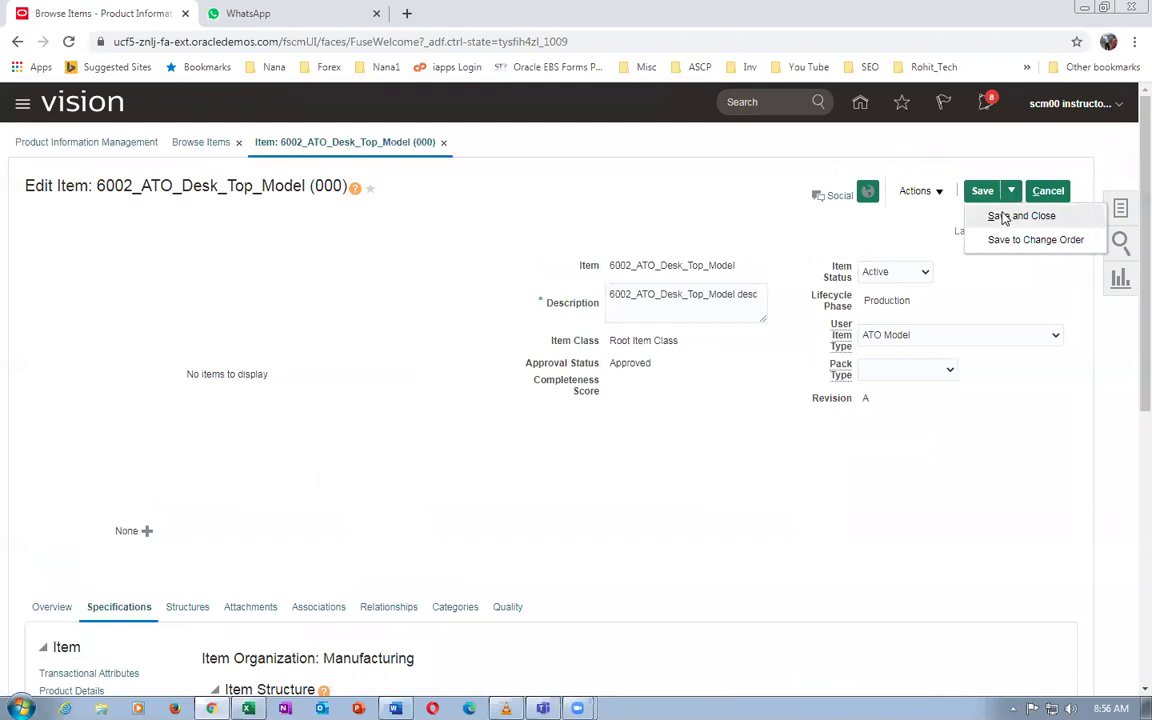
left_click(1000, 216)
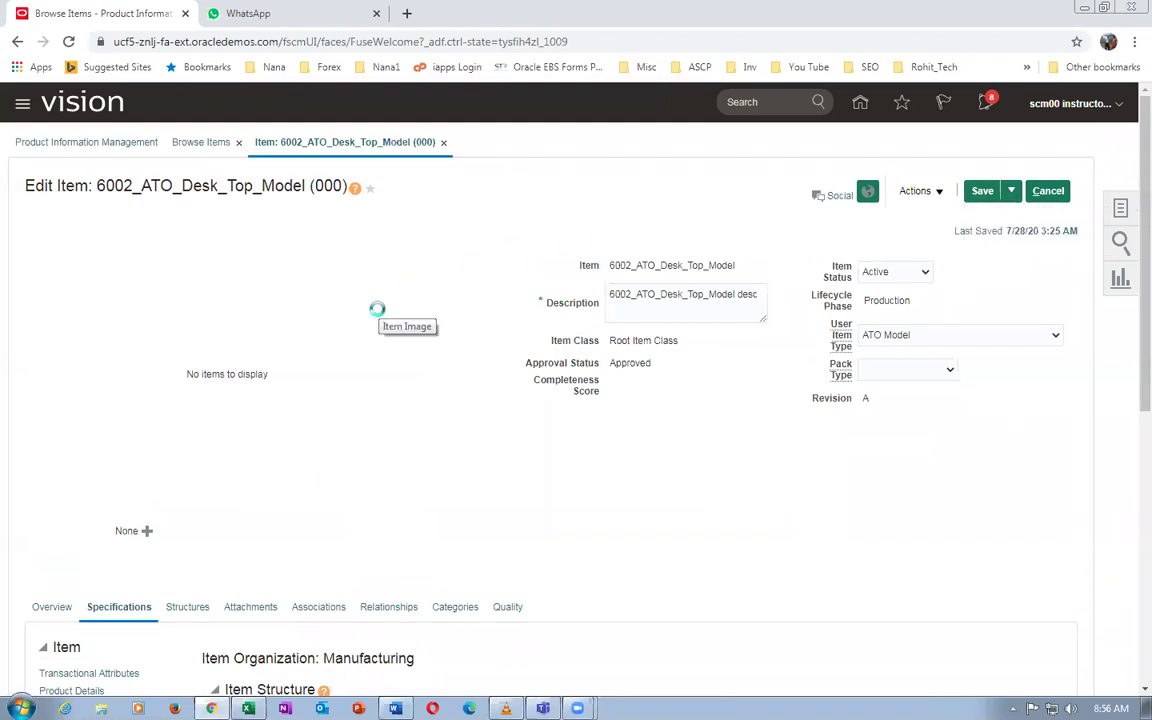
Check the manufacturing specifications of 6002_ATO_Desk_Top_Model in organization 002, then save and close the item
scroll(400, 420, "down", 1)
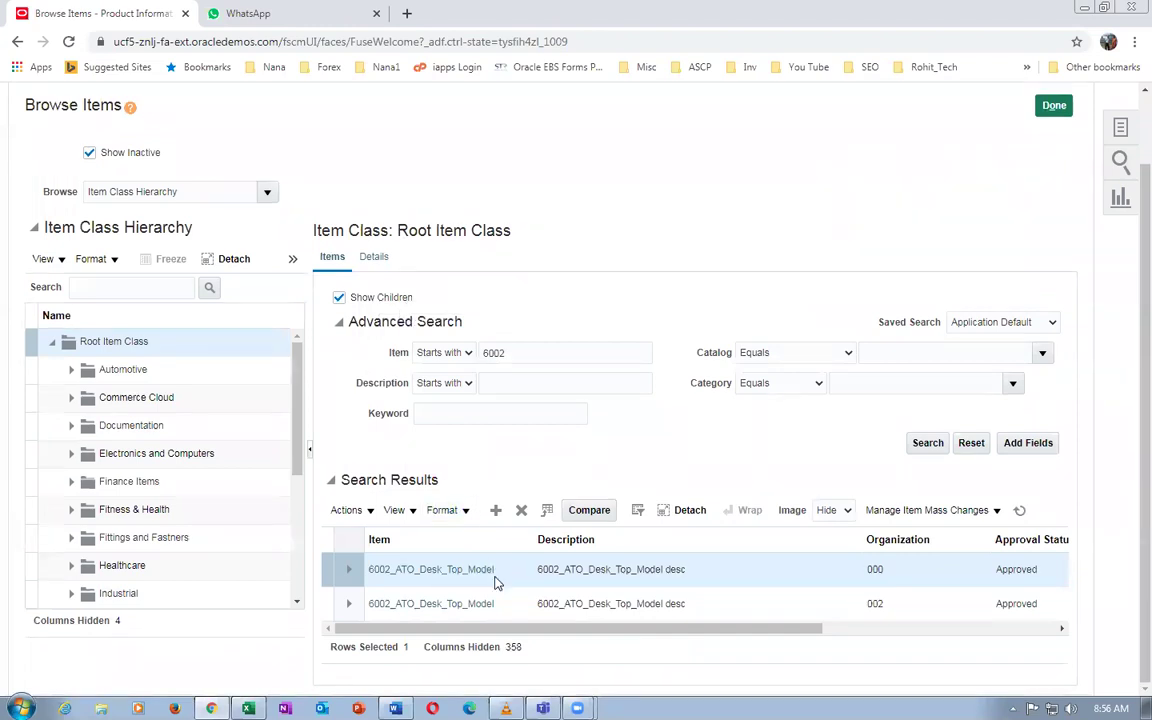
left_click_drag(478, 628, 443, 635)
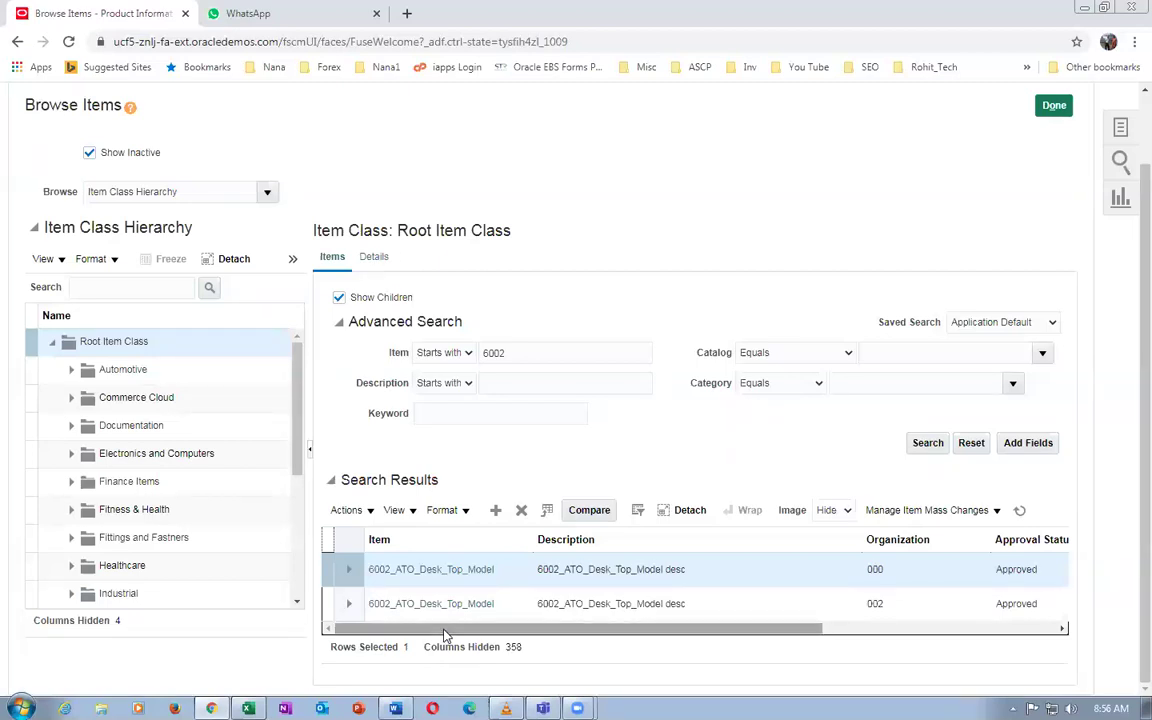
left_click(580, 235)
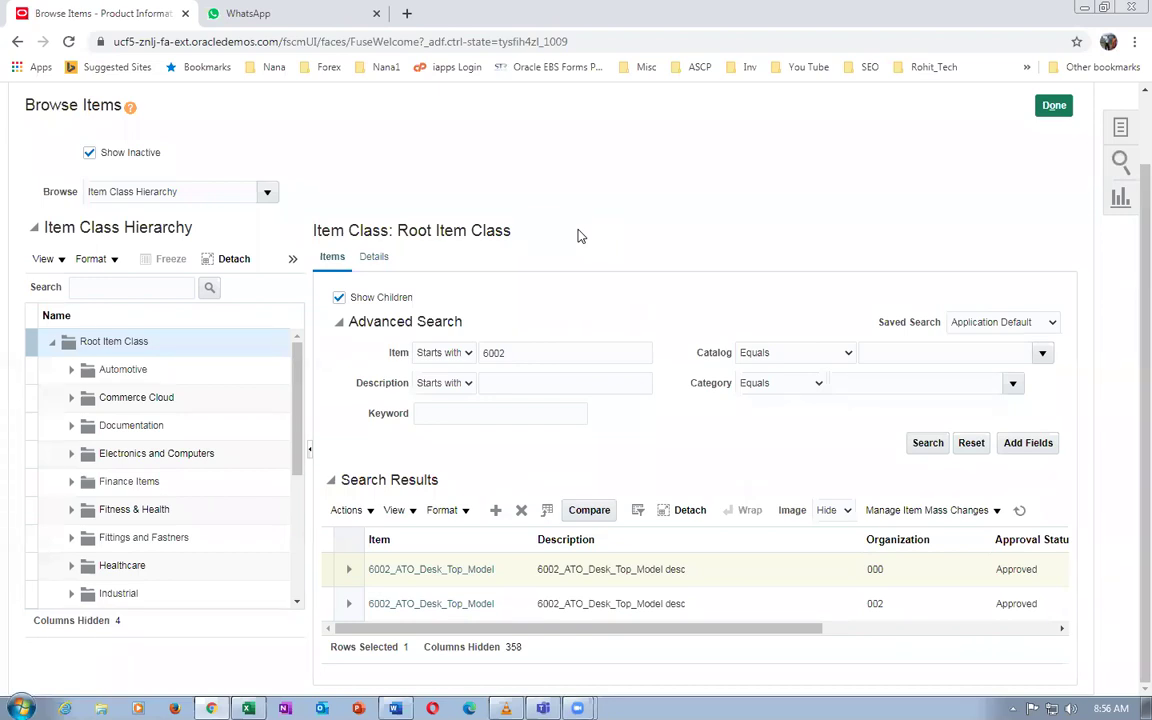
left_click(425, 604)
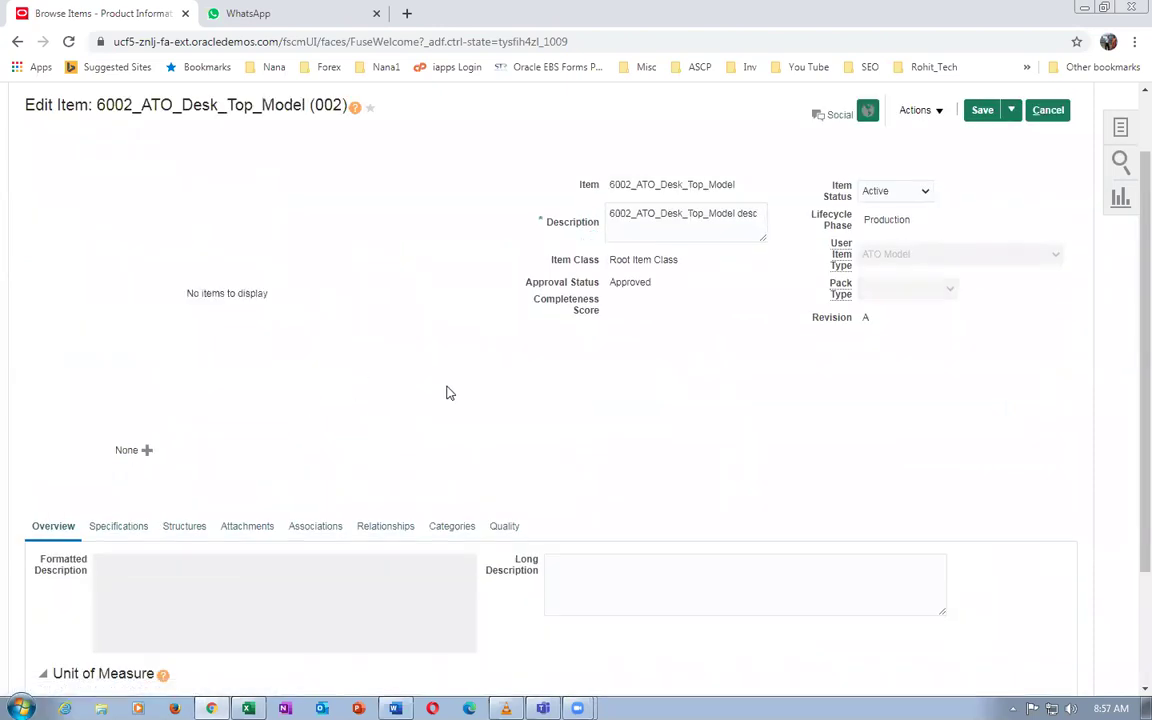
left_click(135, 527)
scroll(355, 362, "down", 3)
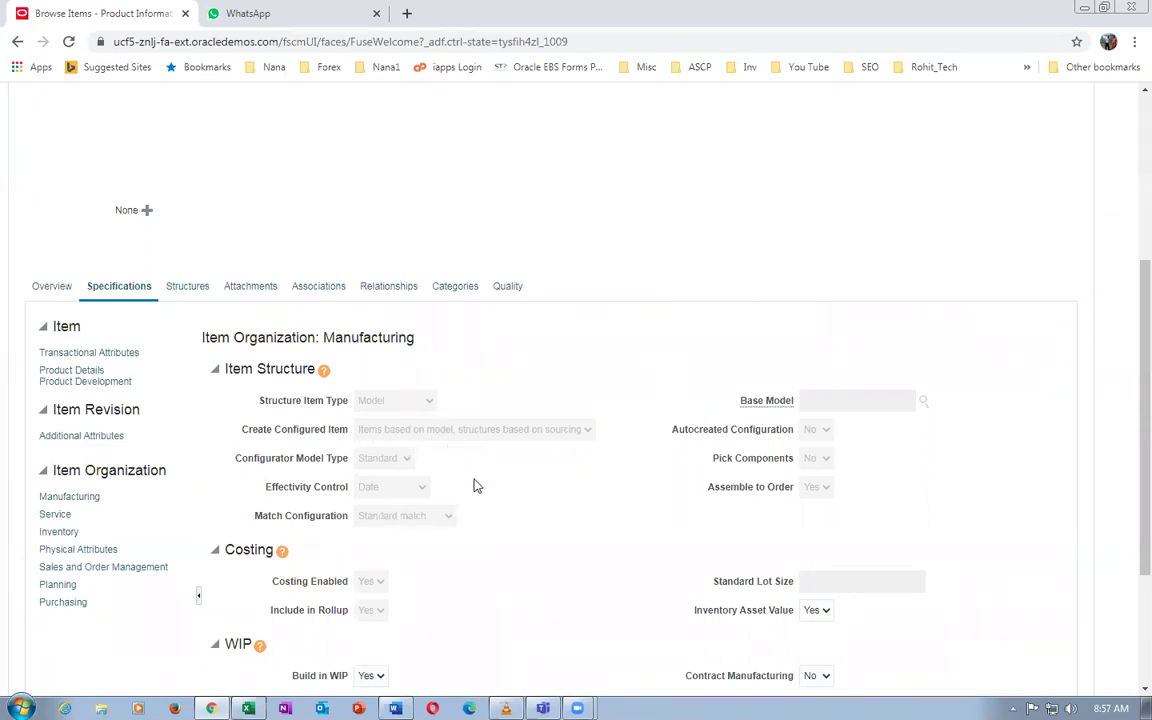
scroll(694, 298, "up", 3)
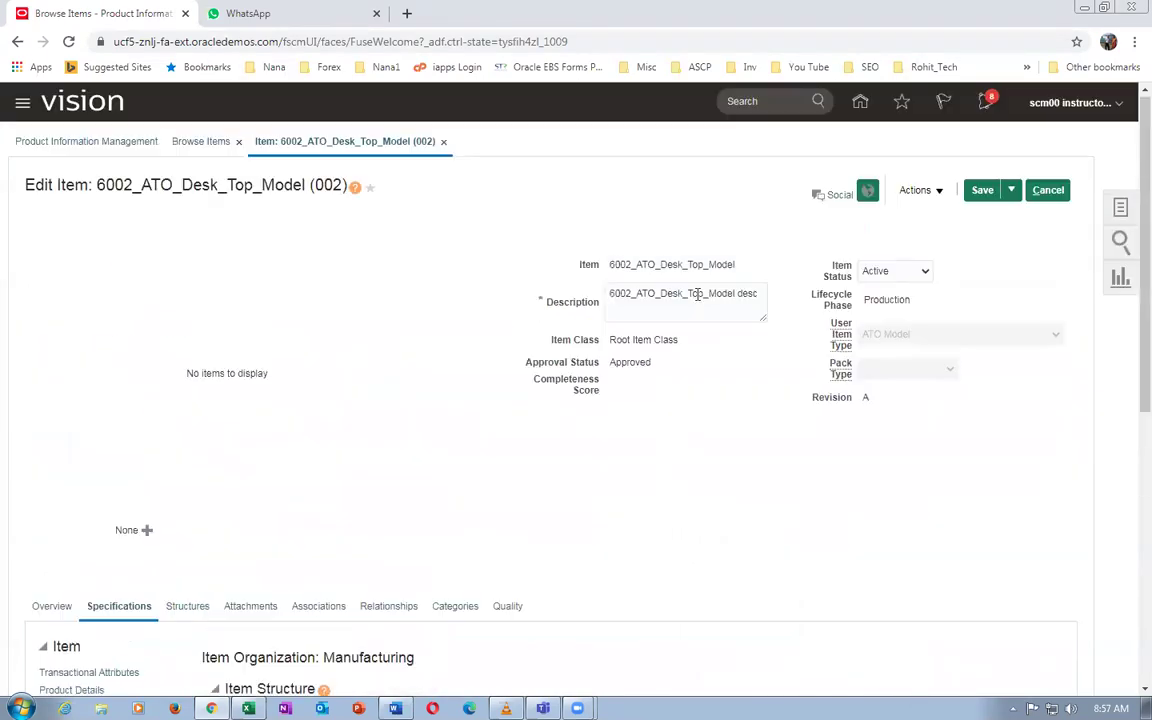
left_click(1011, 192)
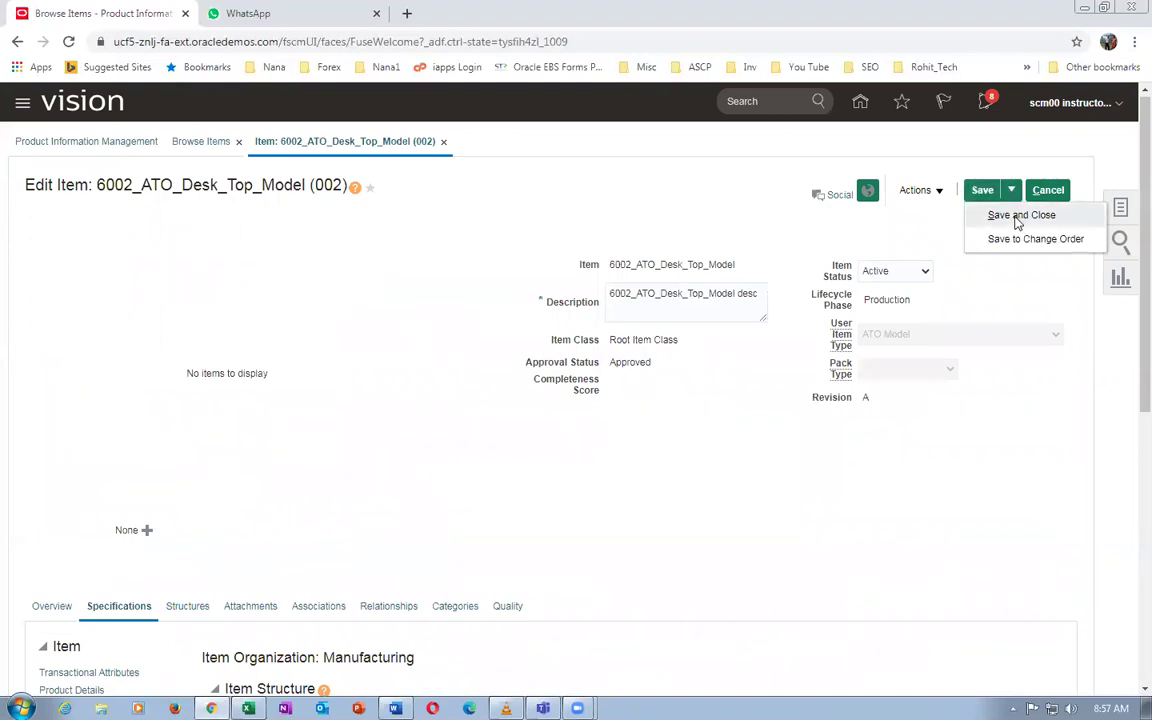
left_click(1017, 216)
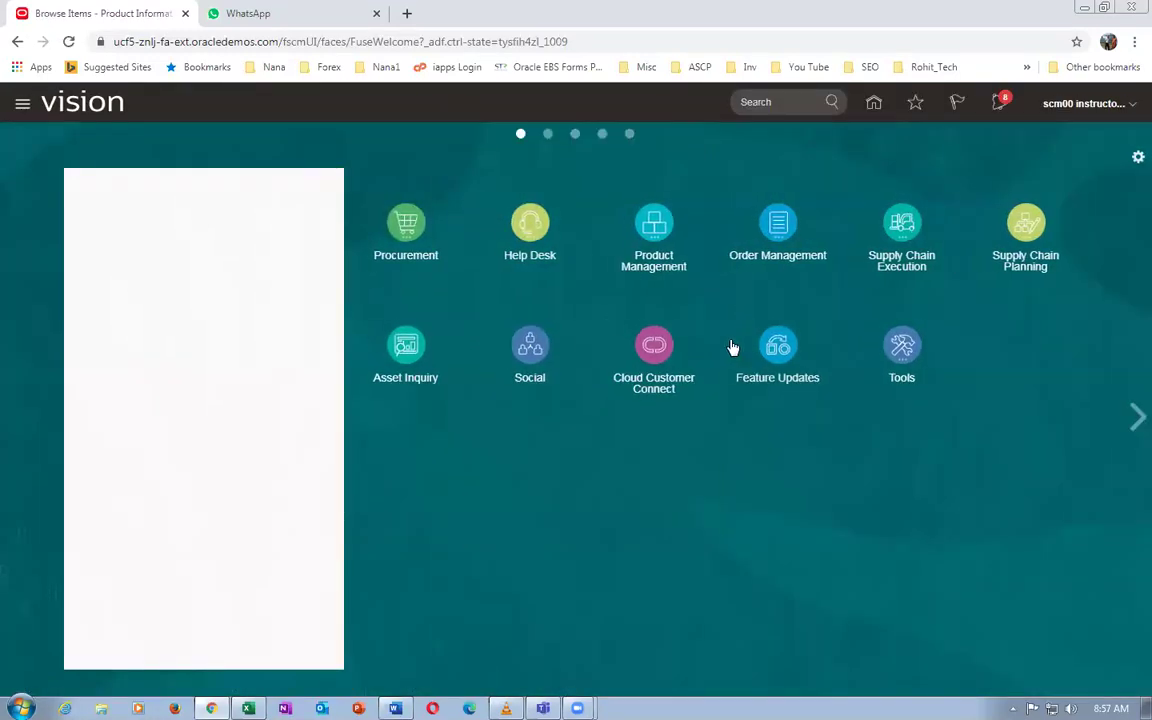
Open Scheduled Processes under Tools and search the job names for a new process matching %auto%create%
left_click(900, 352)
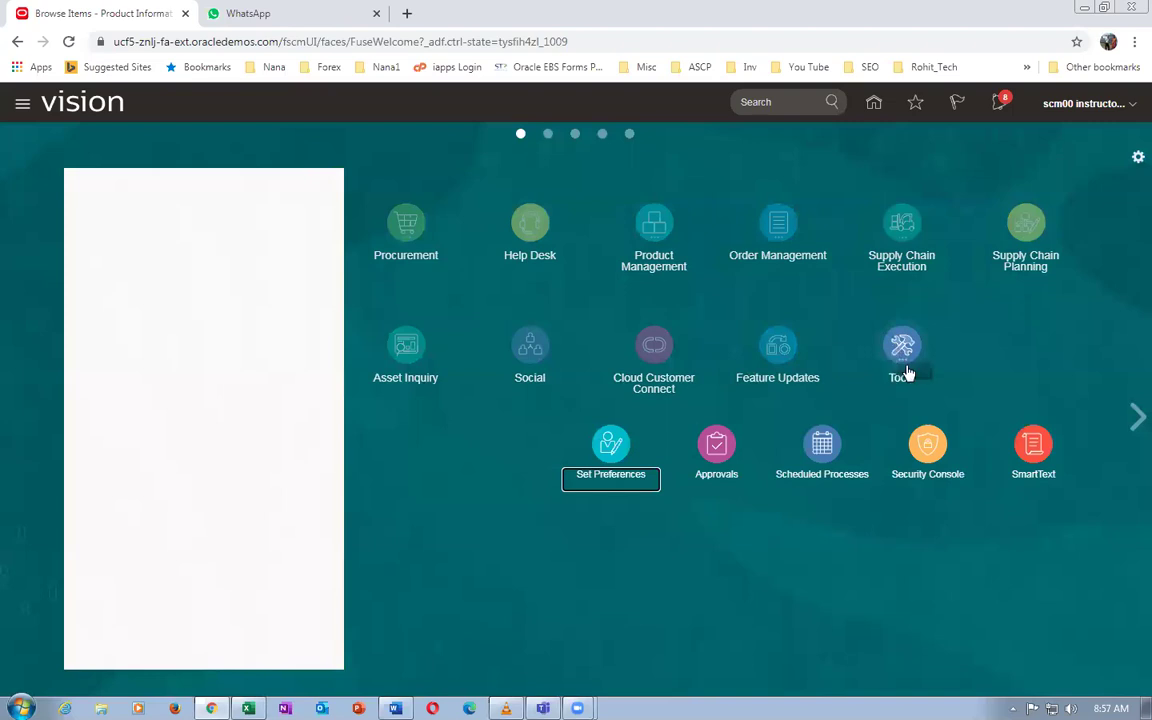
left_click(822, 448)
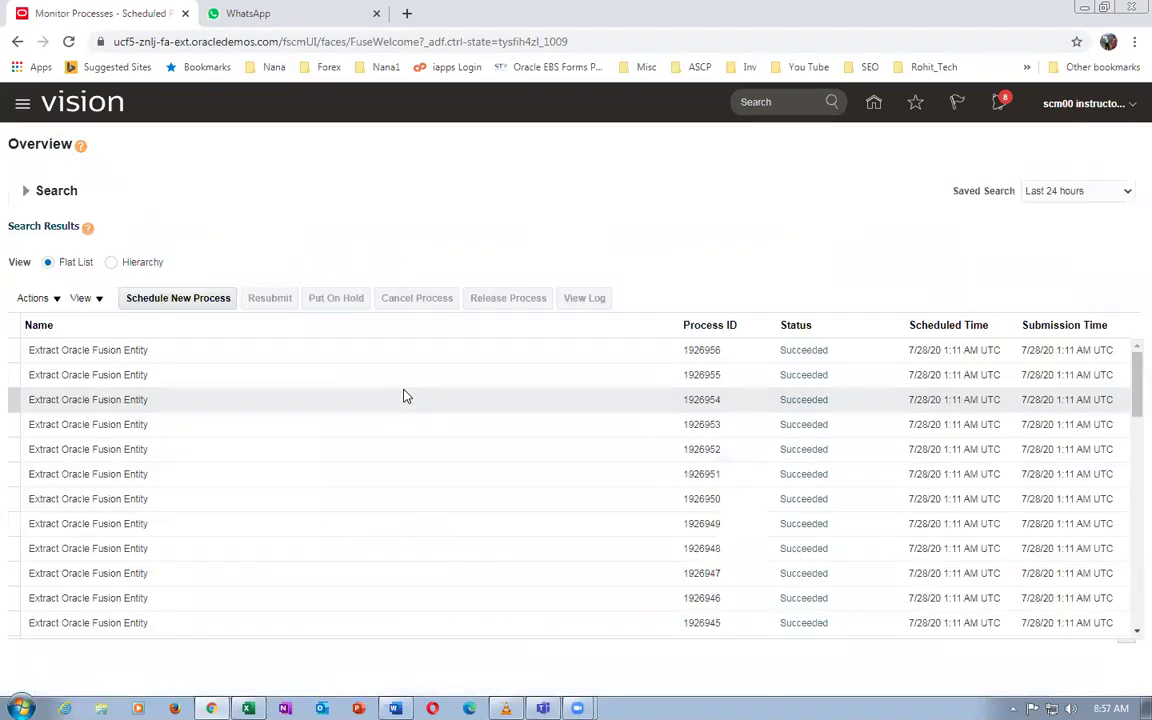
left_click(170, 298)
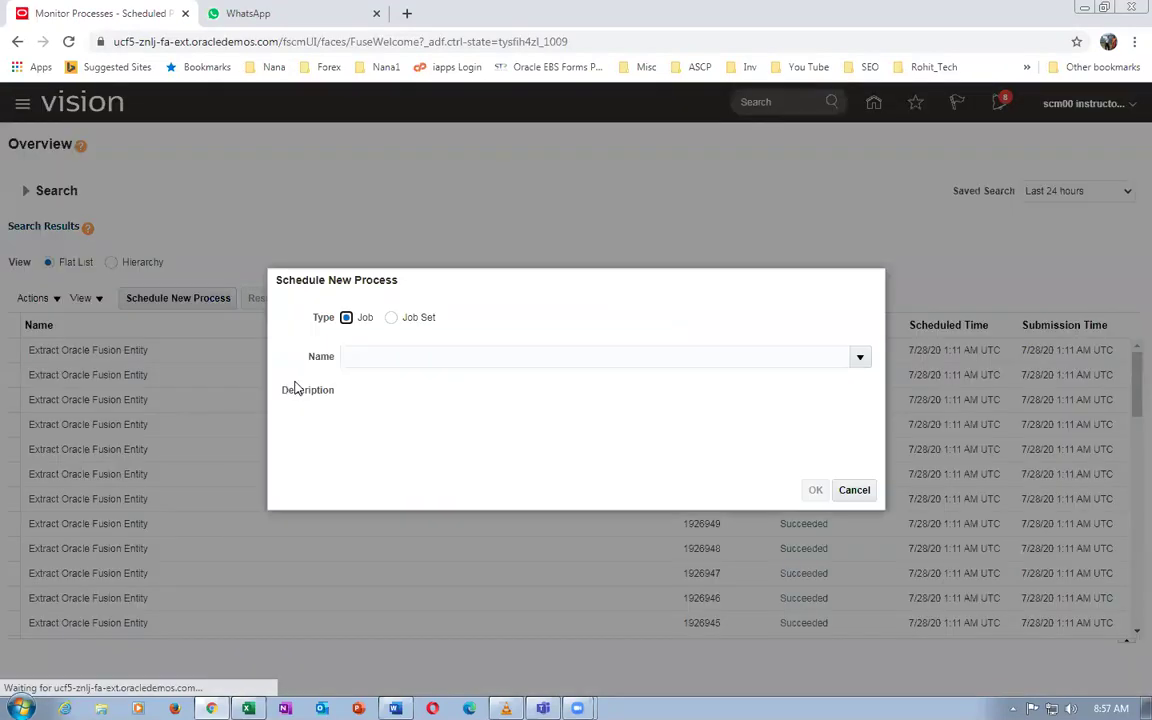
left_click(388, 351)
type("%")
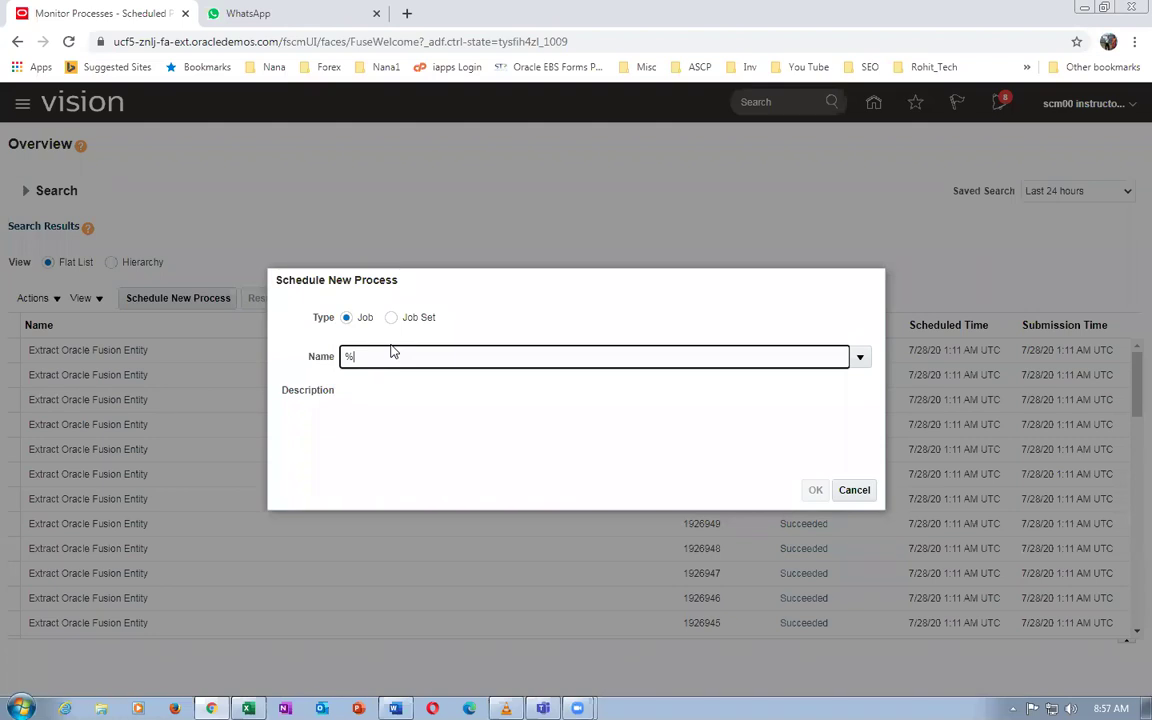
type("auto%create%")
key("Tab")
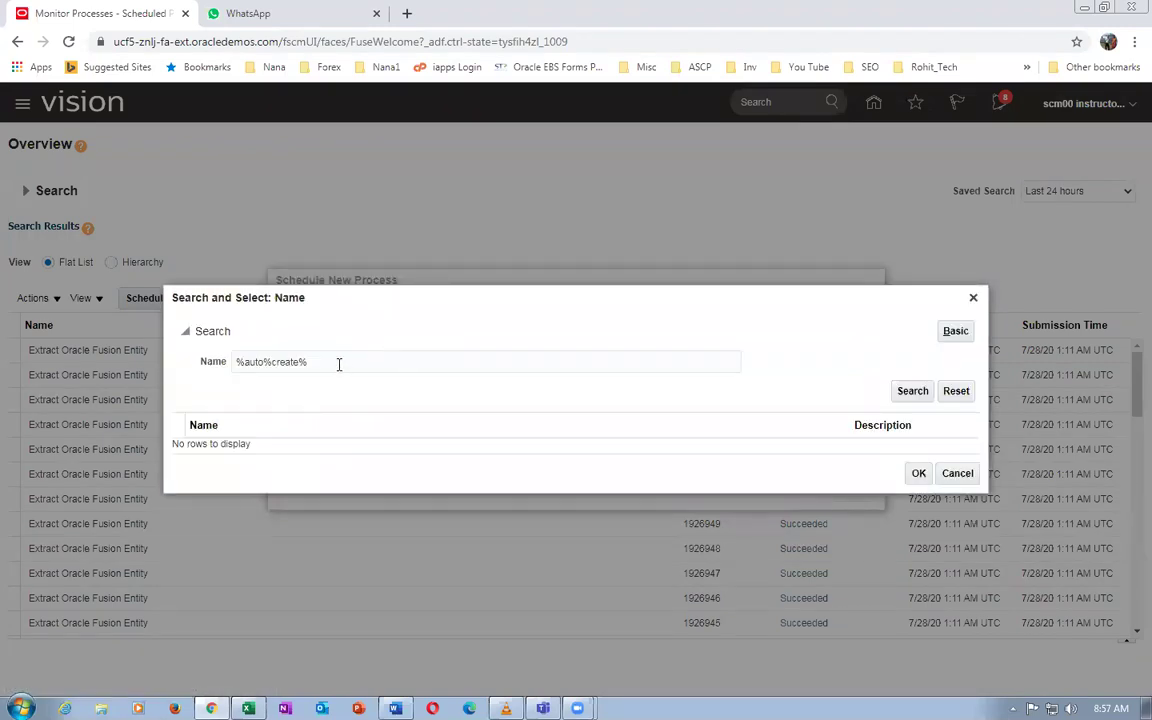
Search the job names for %configu%, look through the listed jobs, and cancel scheduling the new process
left_click_drag(337, 363, 212, 385)
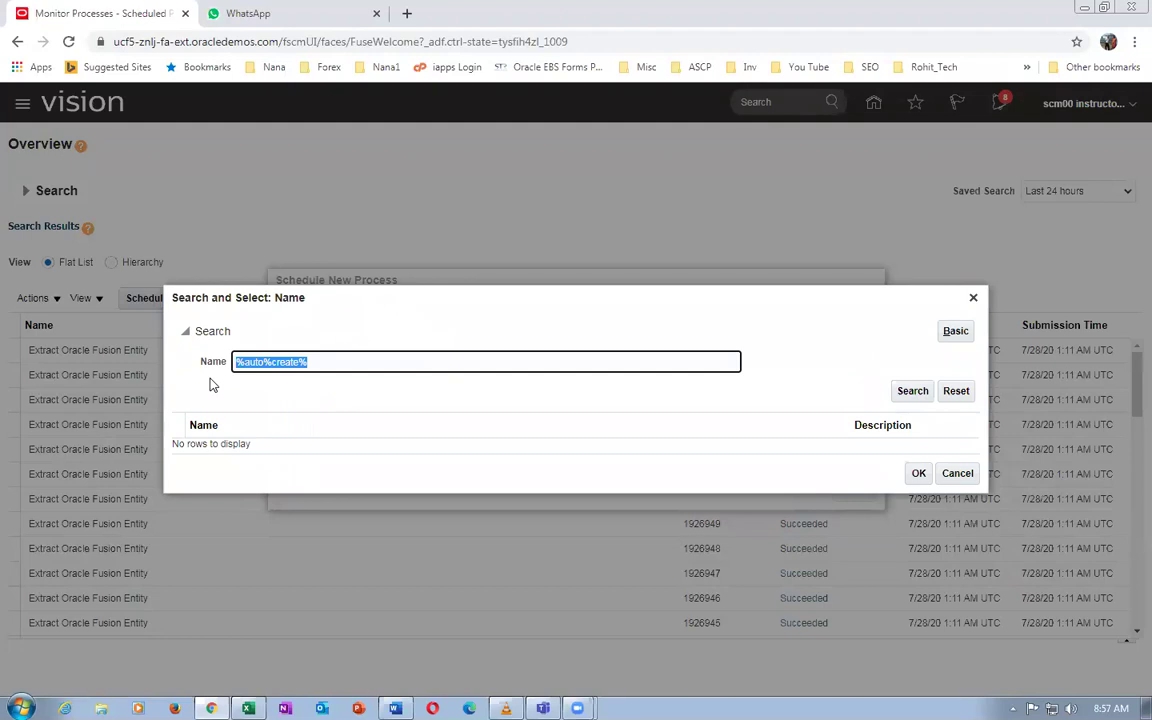
type("%configu%")
left_click(908, 393)
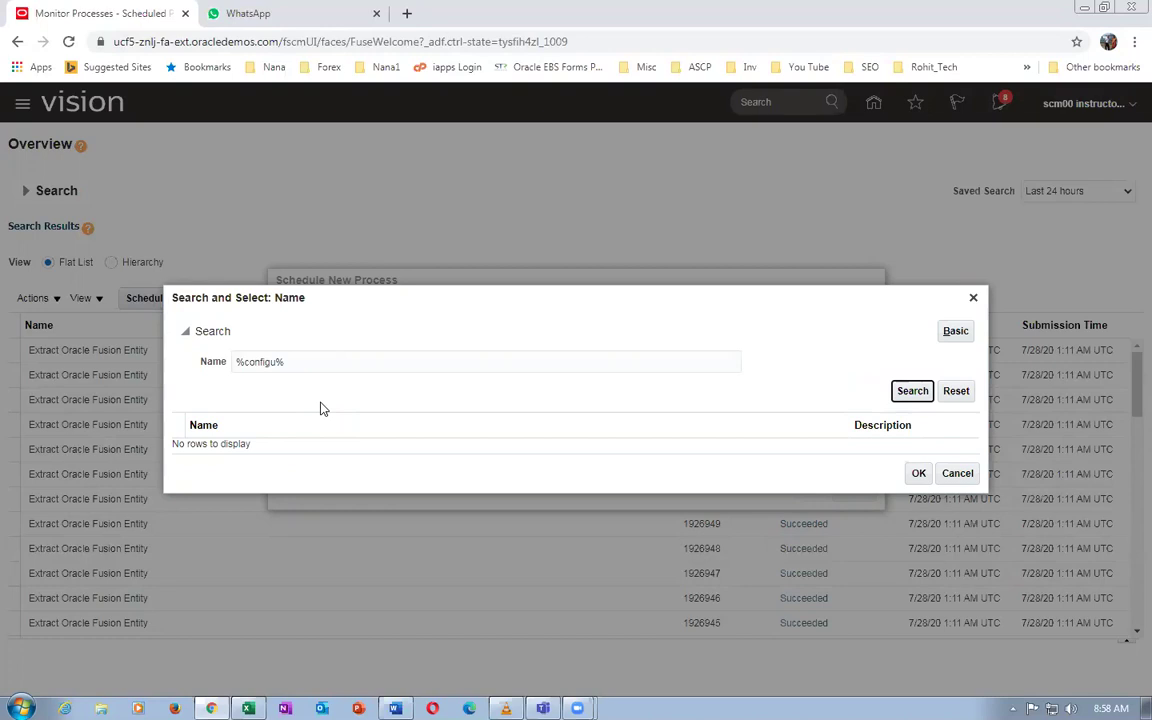
left_click(912, 390)
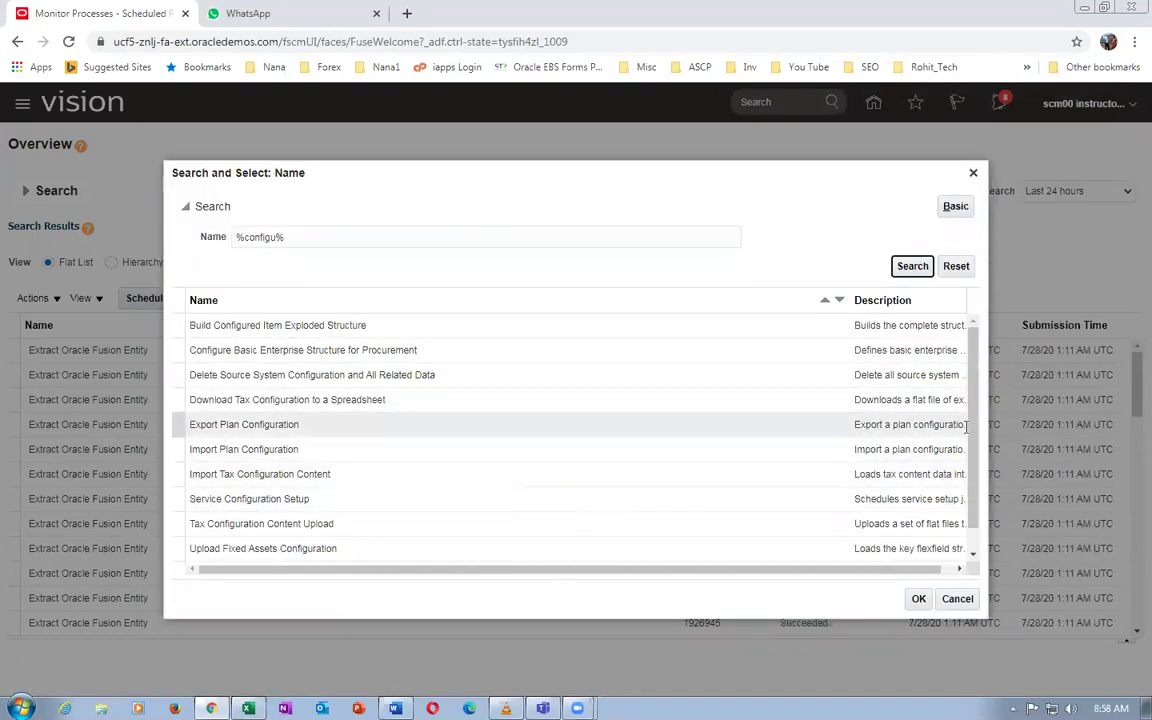
scroll(972, 450, "down", 1)
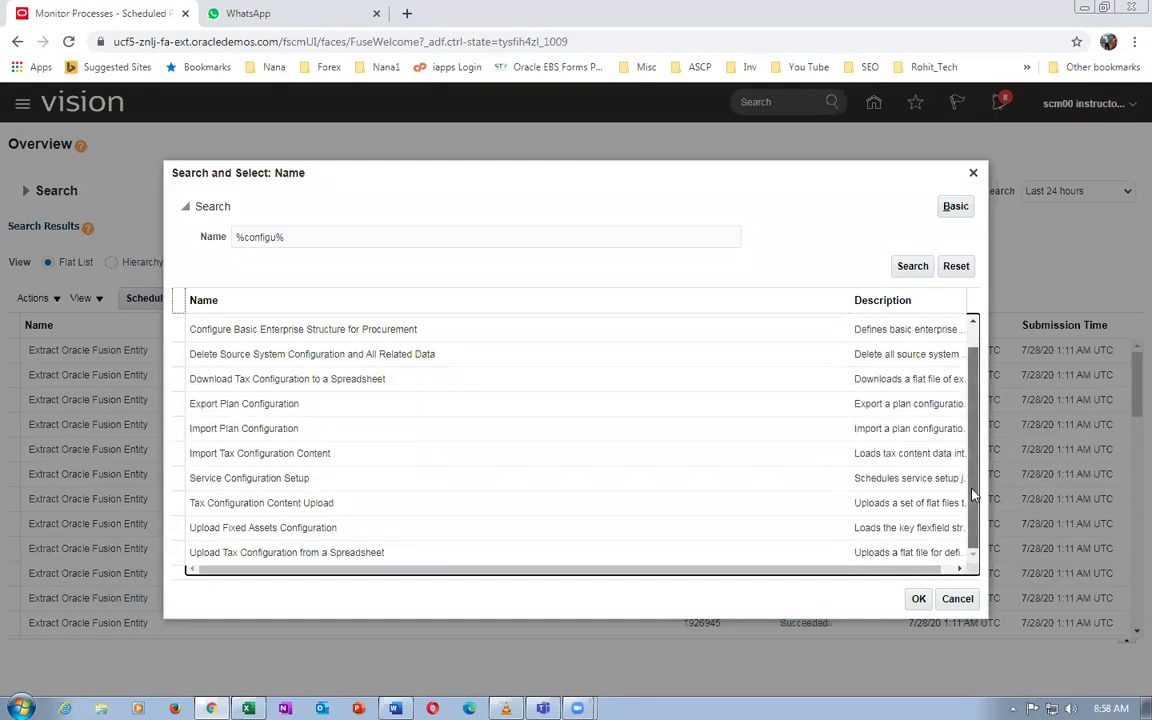
scroll(970, 450, "up", 1)
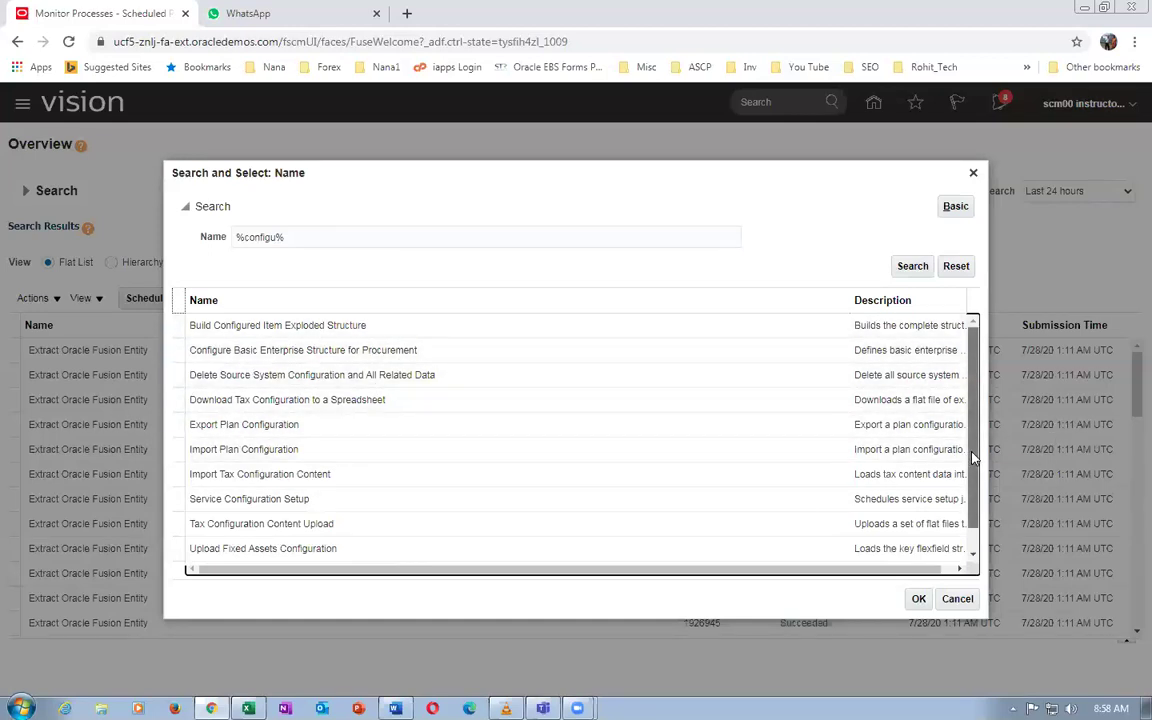
scroll(974, 456, "down", 1)
scroll(978, 445, "up", 1)
left_click(956, 598)
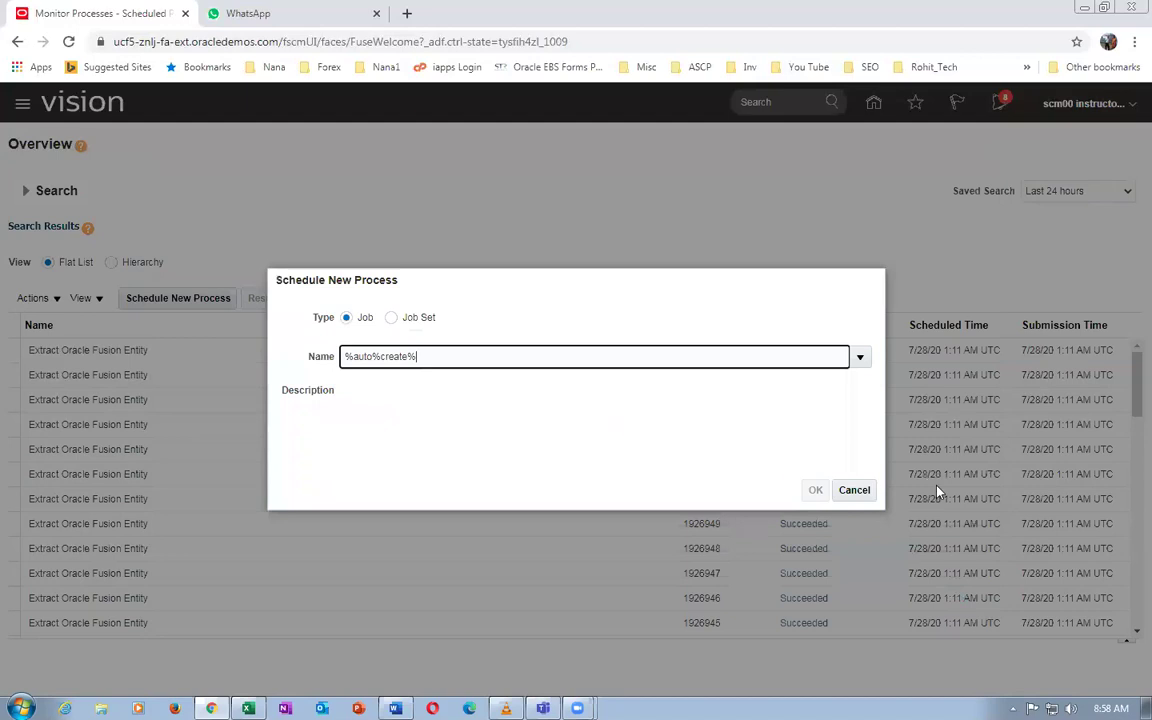
left_click(854, 489)
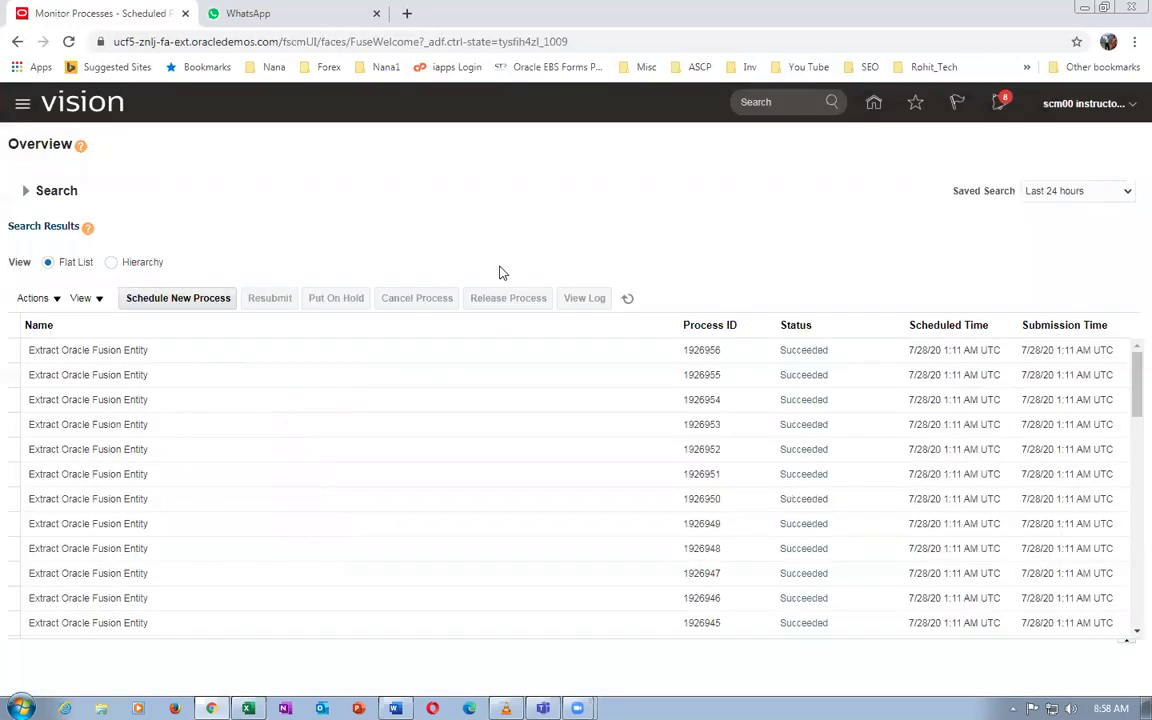
Return to Product Information Management under Product Management and start the Browse Items task
left_click(873, 102)
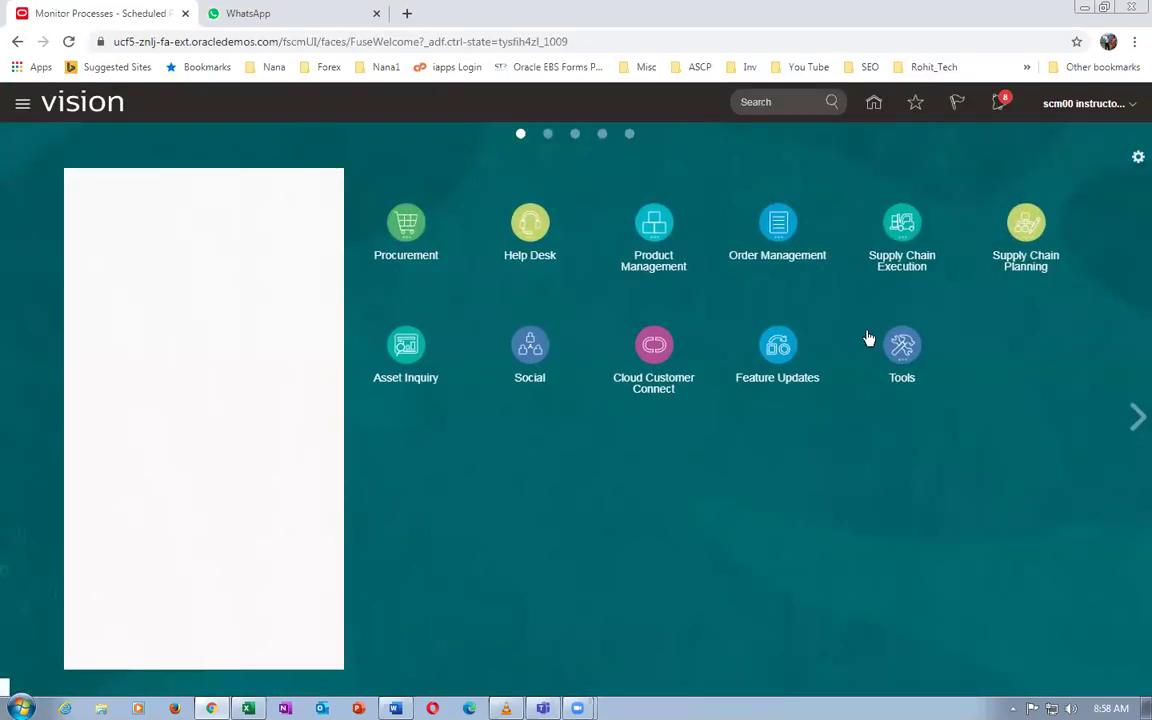
left_click(657, 214)
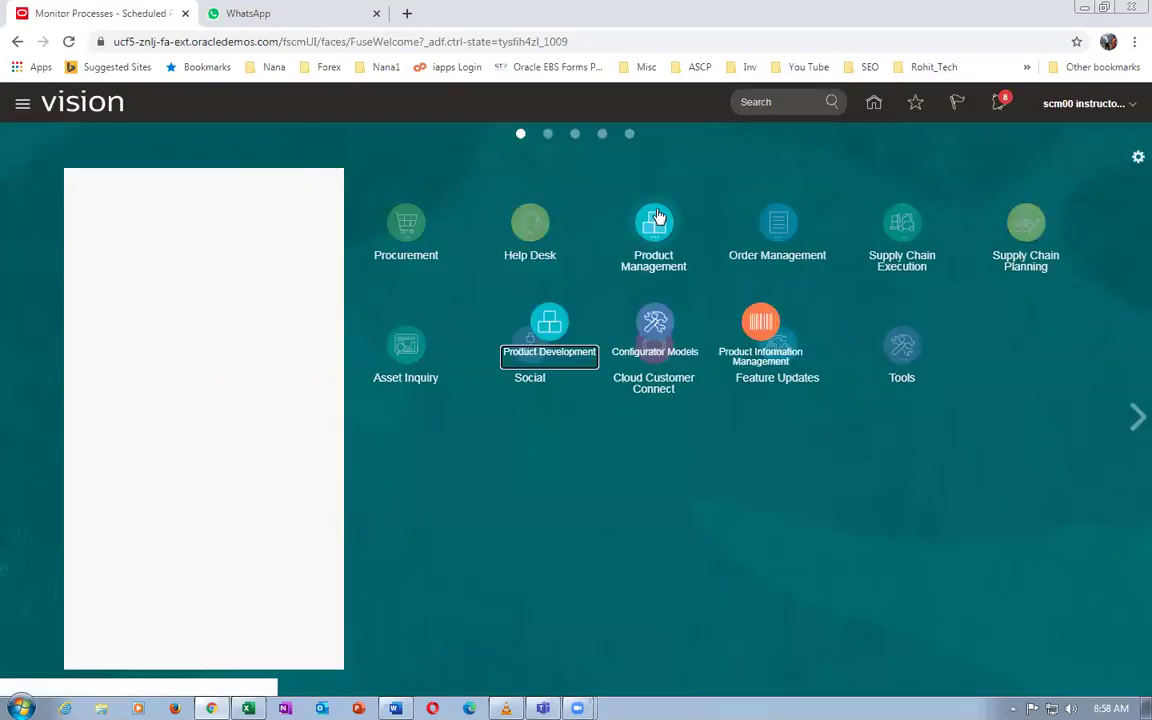
left_click(763, 325)
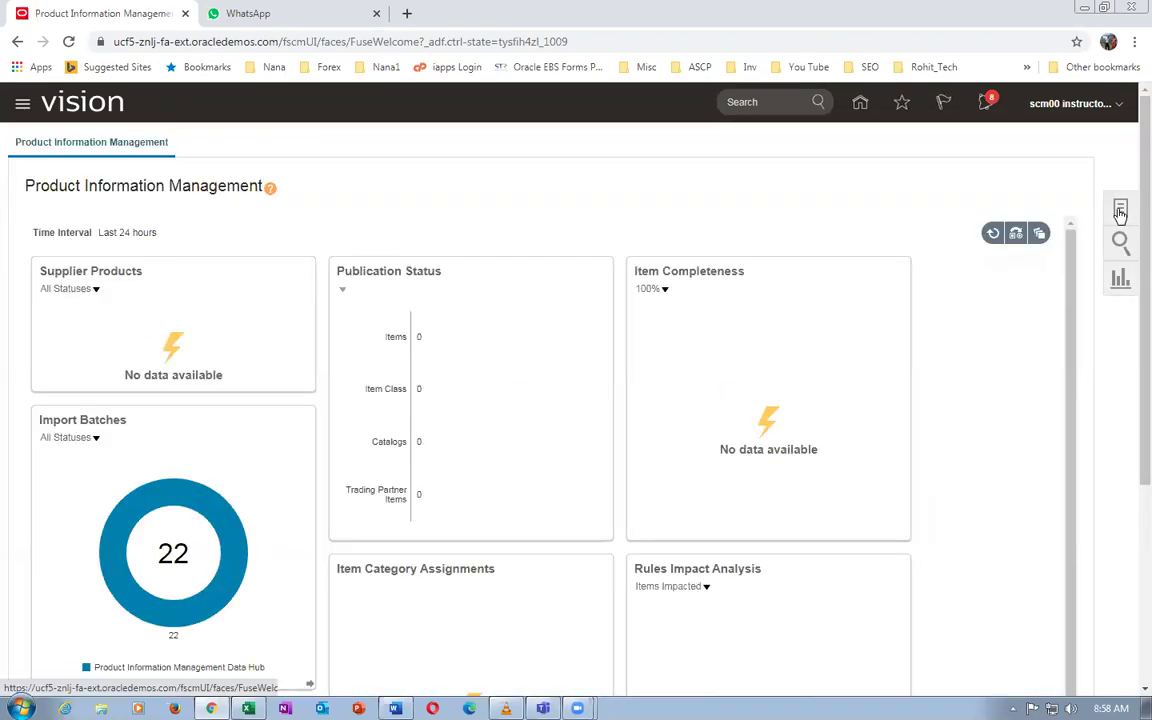
left_click(1116, 211)
left_click(1014, 195)
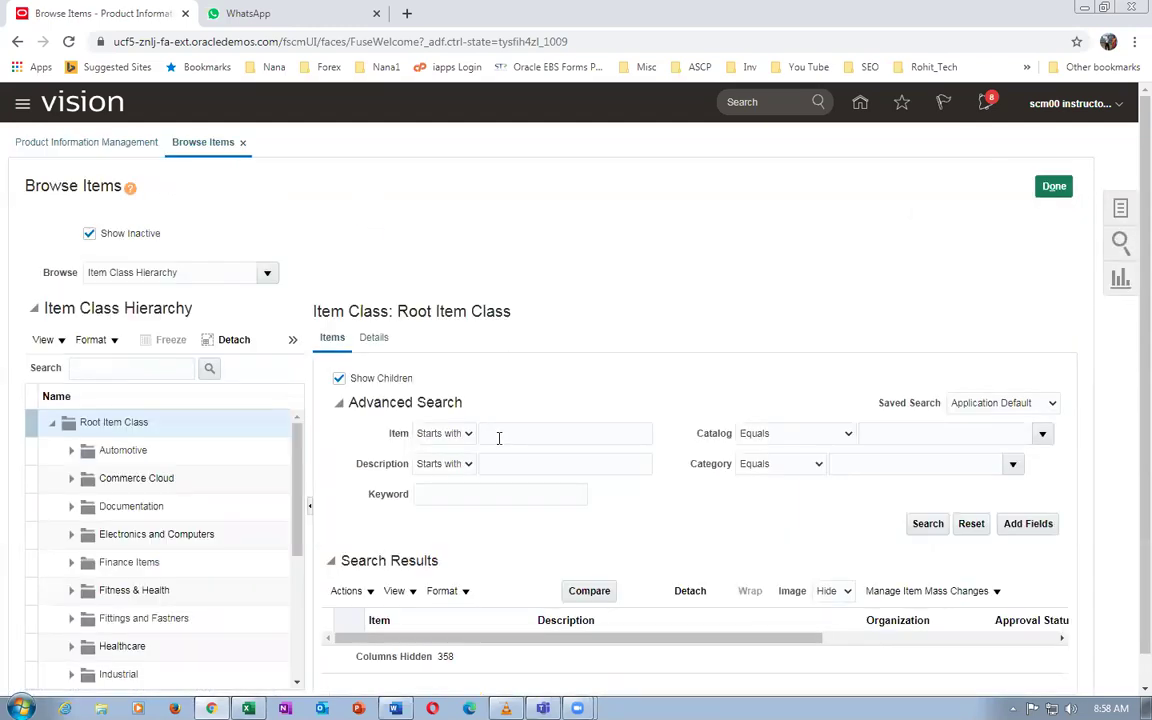
Search for items whose name starts with 6002
left_click(514, 436)
type("6002")
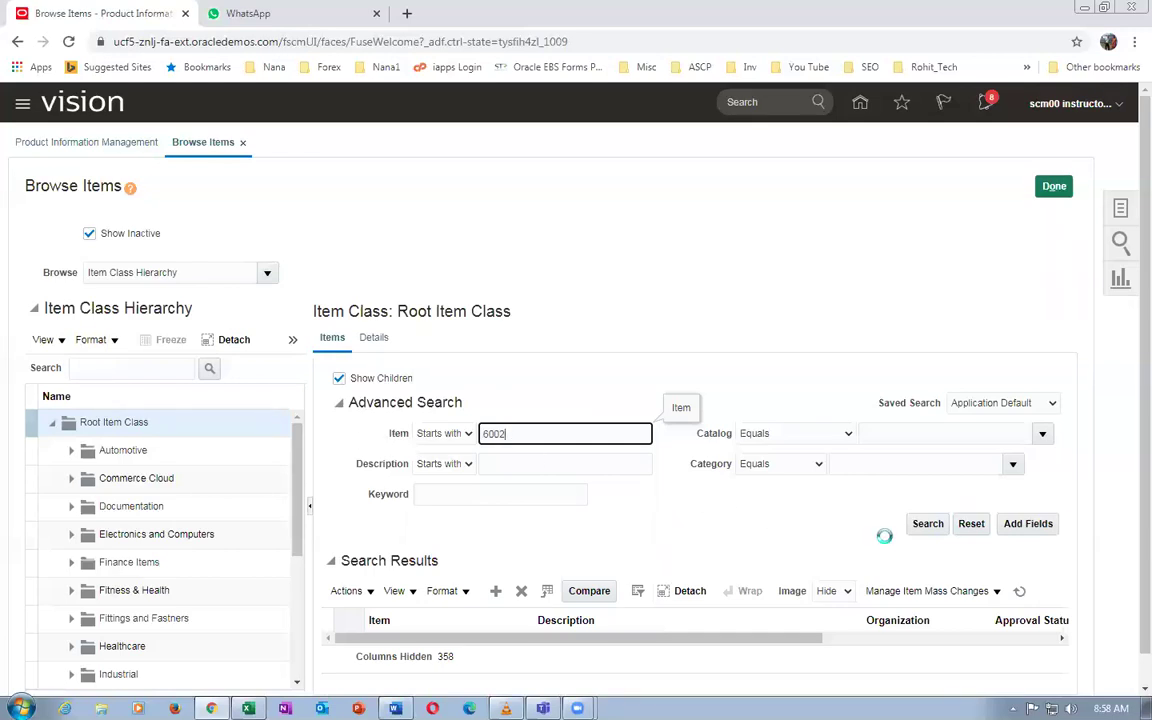
left_click(928, 523)
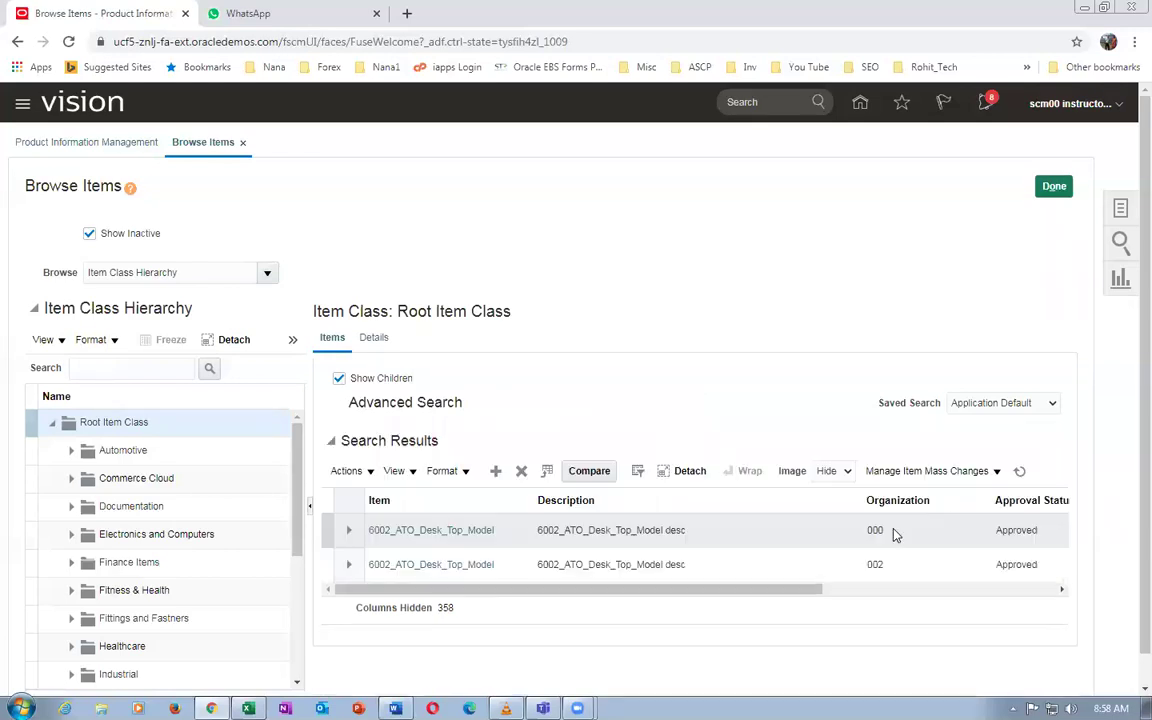
Open 6002_ATO_Desk_Top_Model in organization 000 and display the Manufacturing attributes of its specifications
left_click(420, 533)
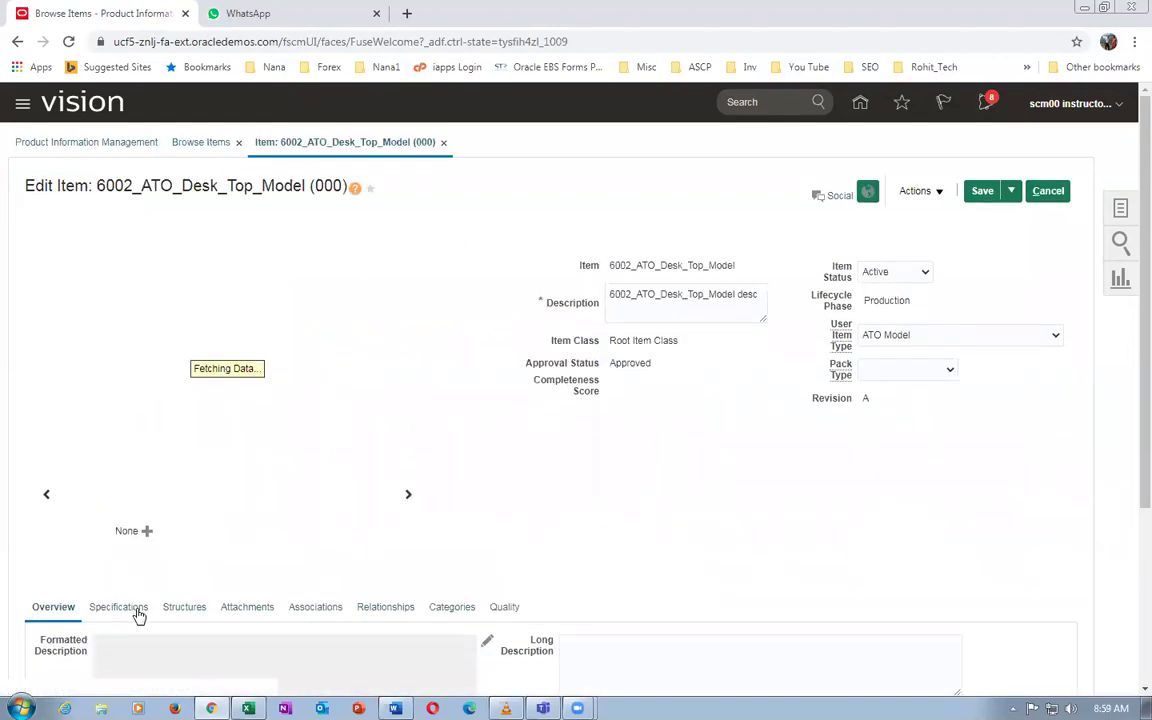
scroll(374, 500, "down", 3)
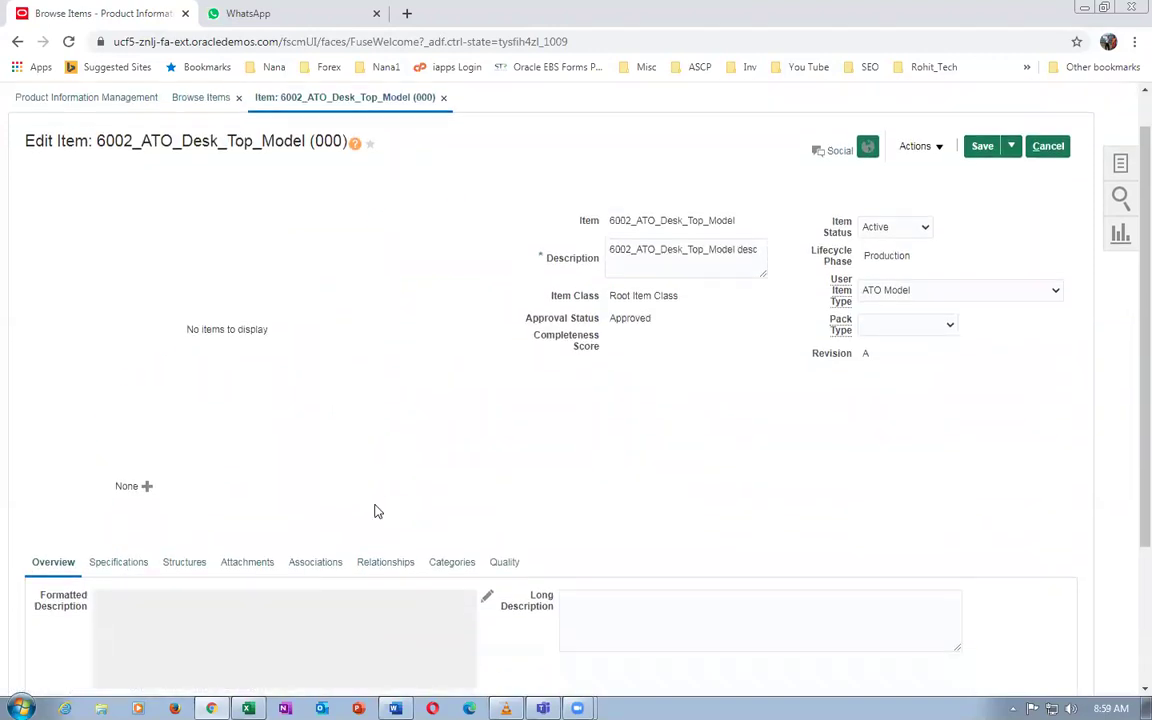
scroll(376, 504, "down", 3)
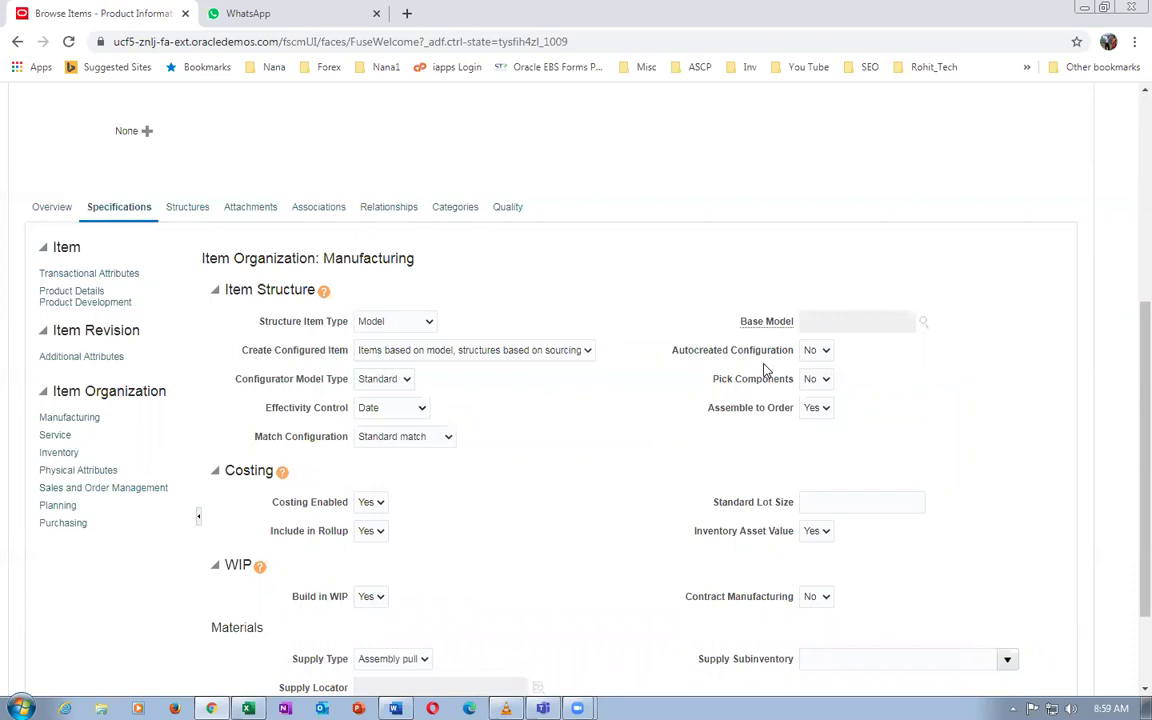
Set Autocreated Configuration to Yes in the model's Item Structure attributes, and return it to No
left_click(818, 357)
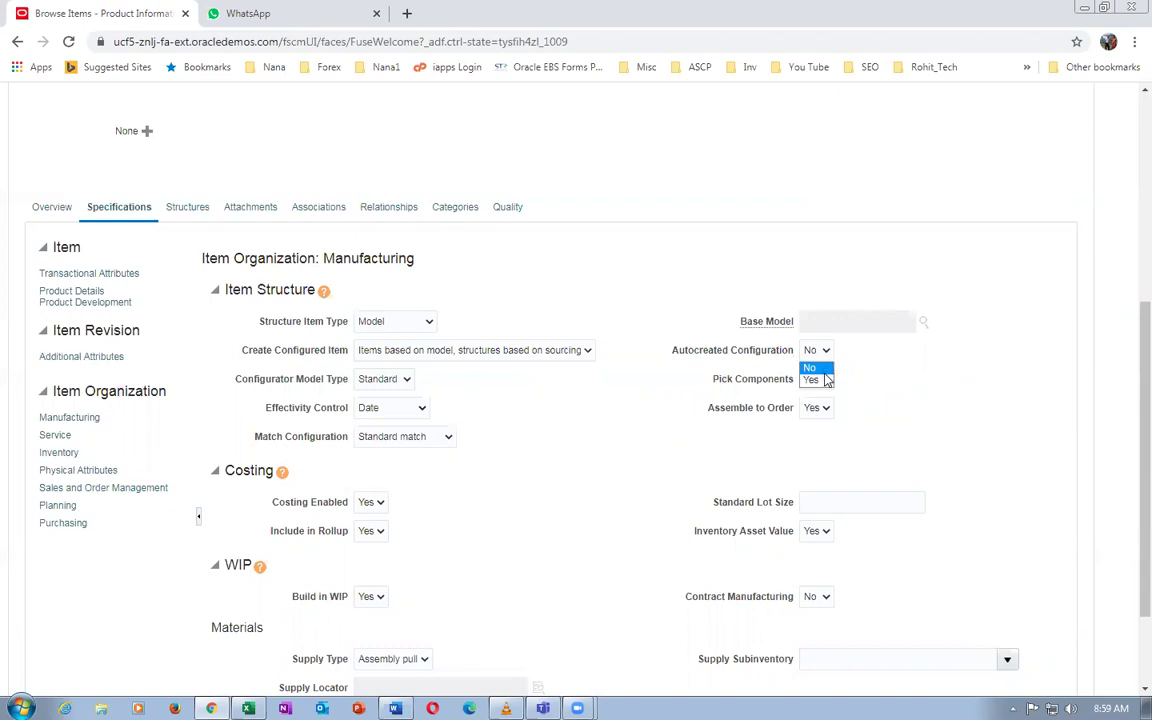
left_click(812, 378)
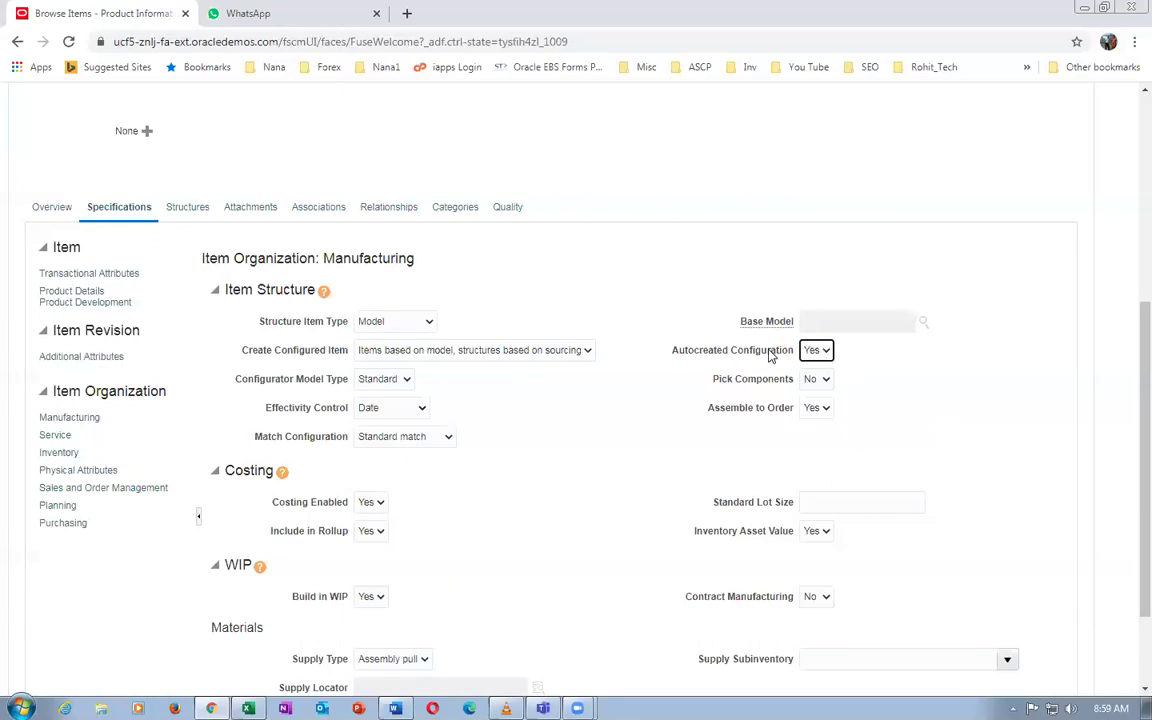
left_click(814, 350)
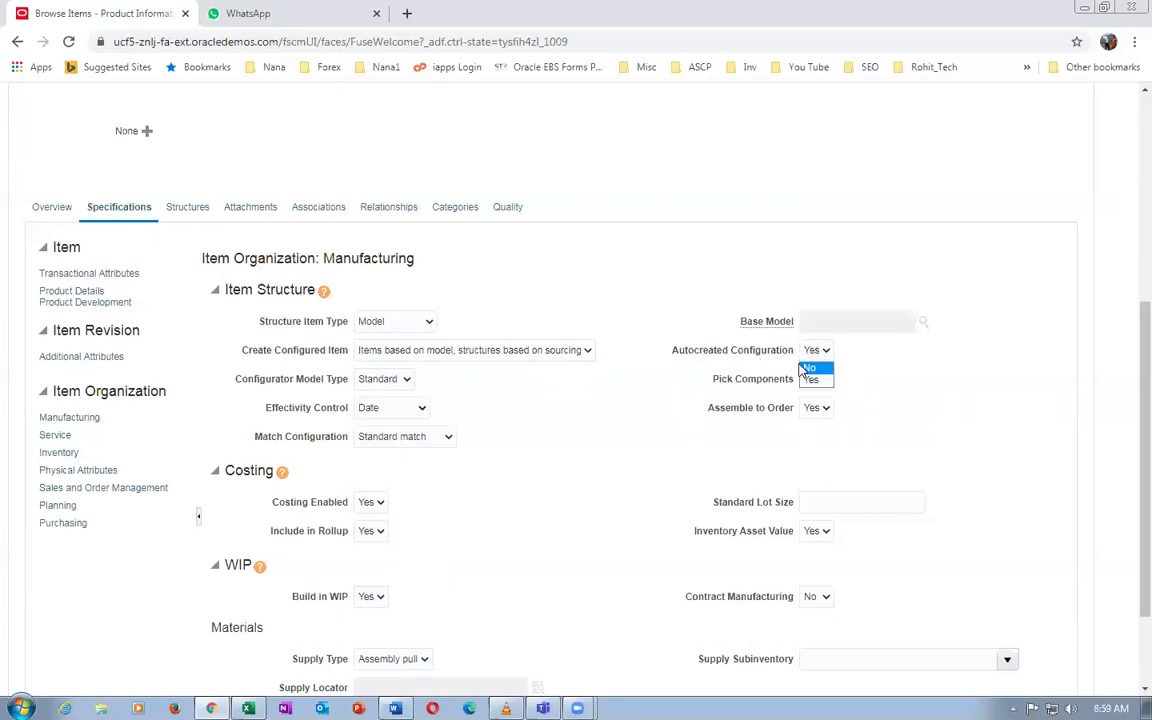
left_click(810, 368)
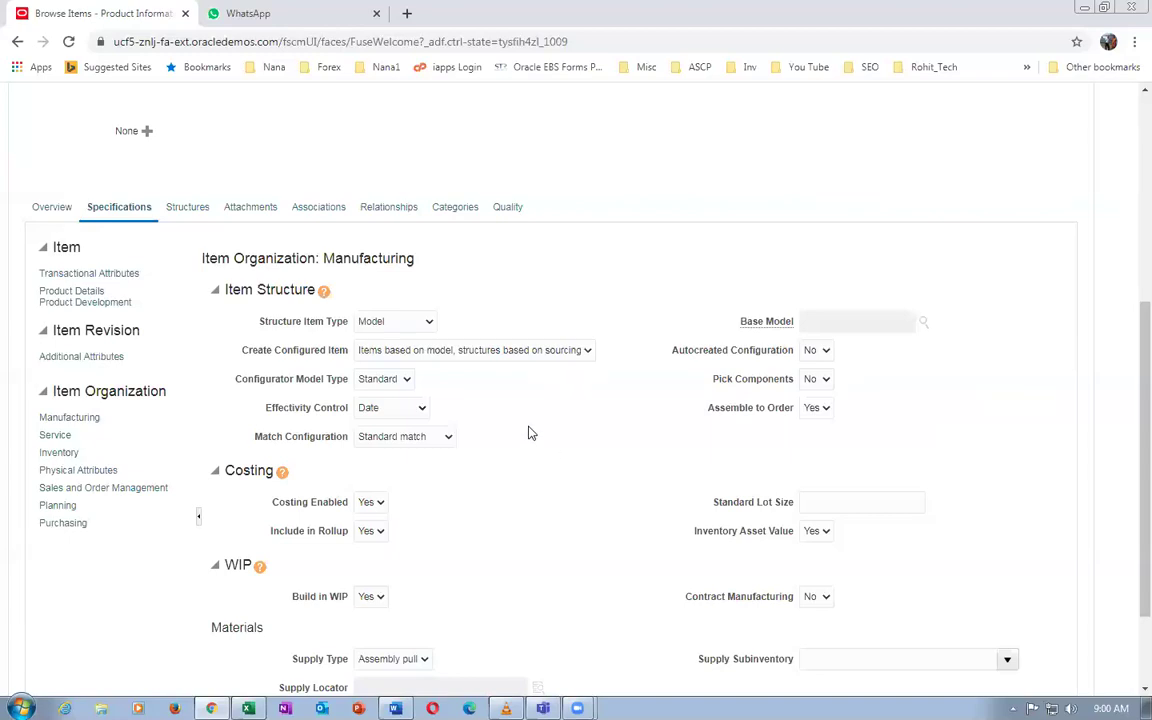
Review the model's header and Item Structure attributes, and leave the item without saving
mouse_move(866, 384)
left_click(585, 434)
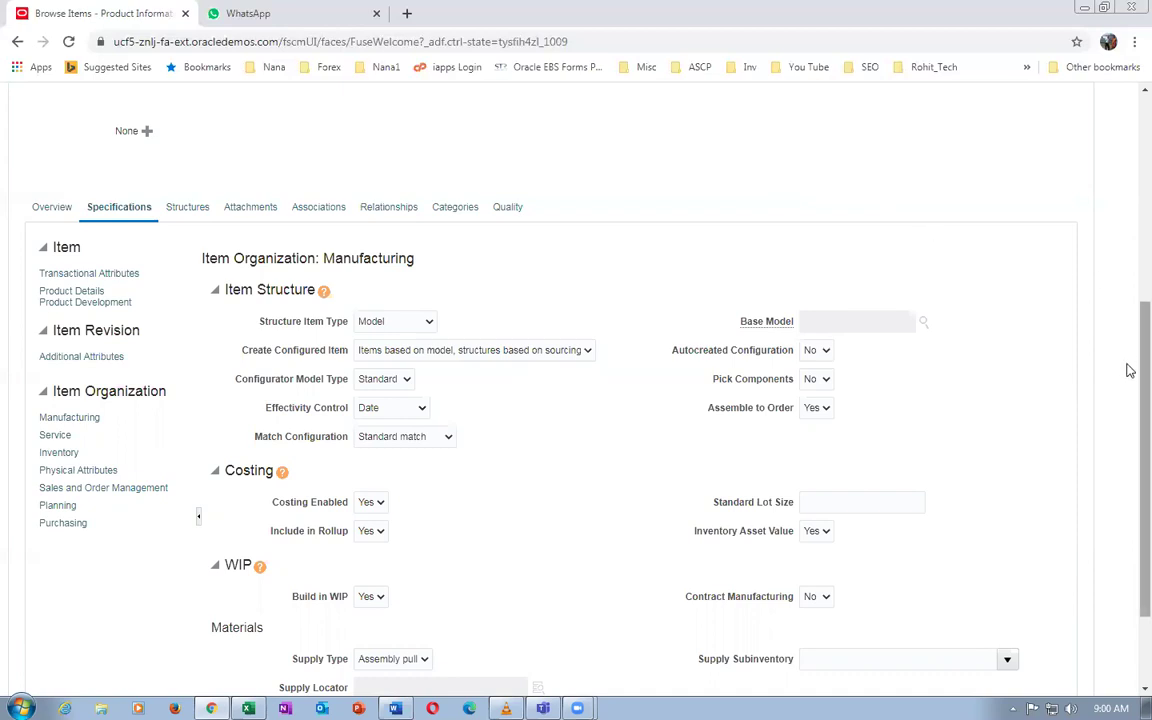
left_click_drag(1128, 360, 1130, 158)
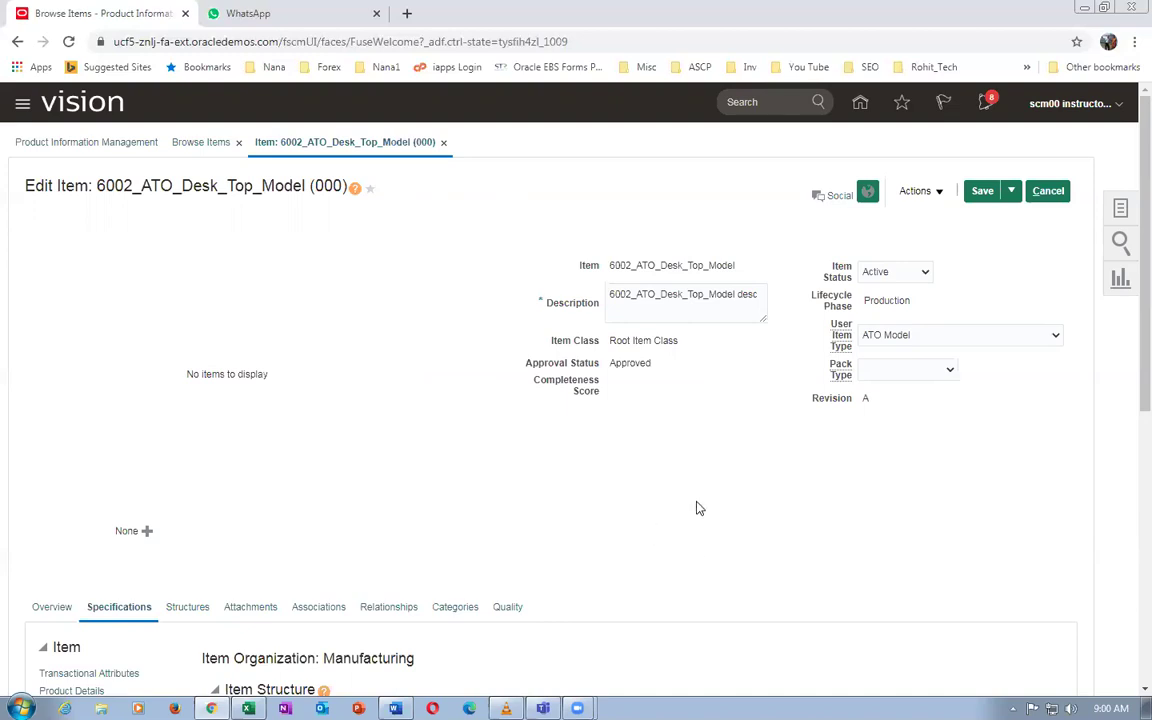
scroll(696, 508, "down", 3)
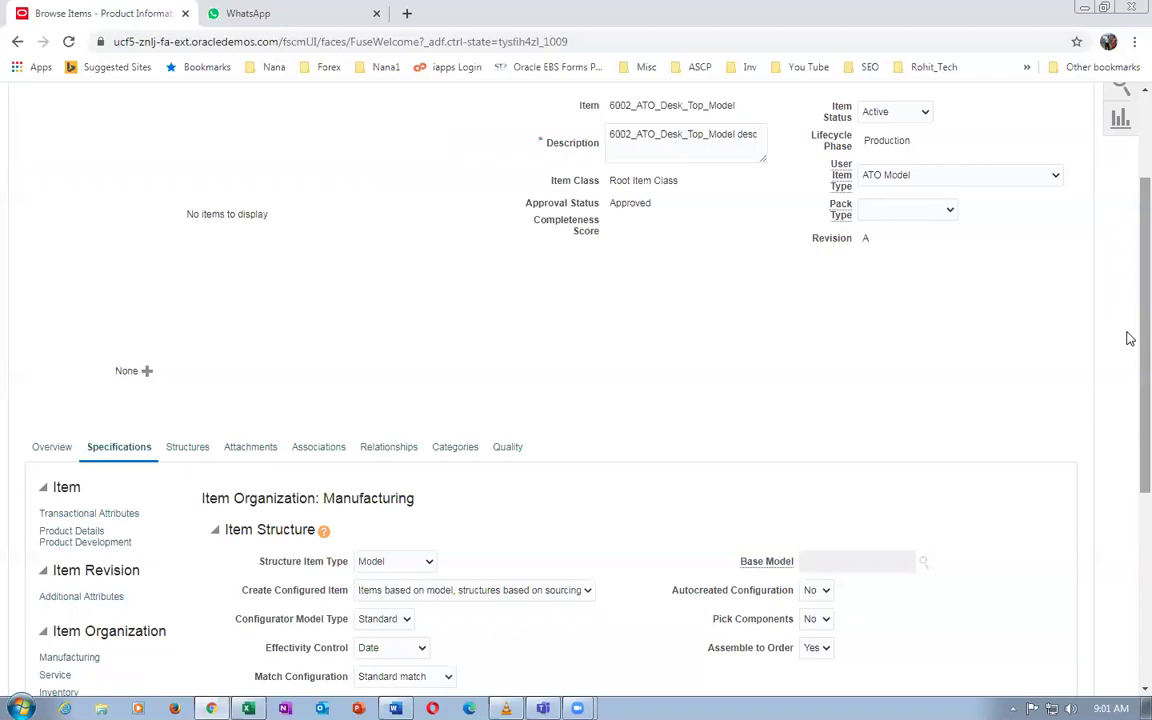
scroll(1130, 338, "up", 2)
left_click(1048, 190)
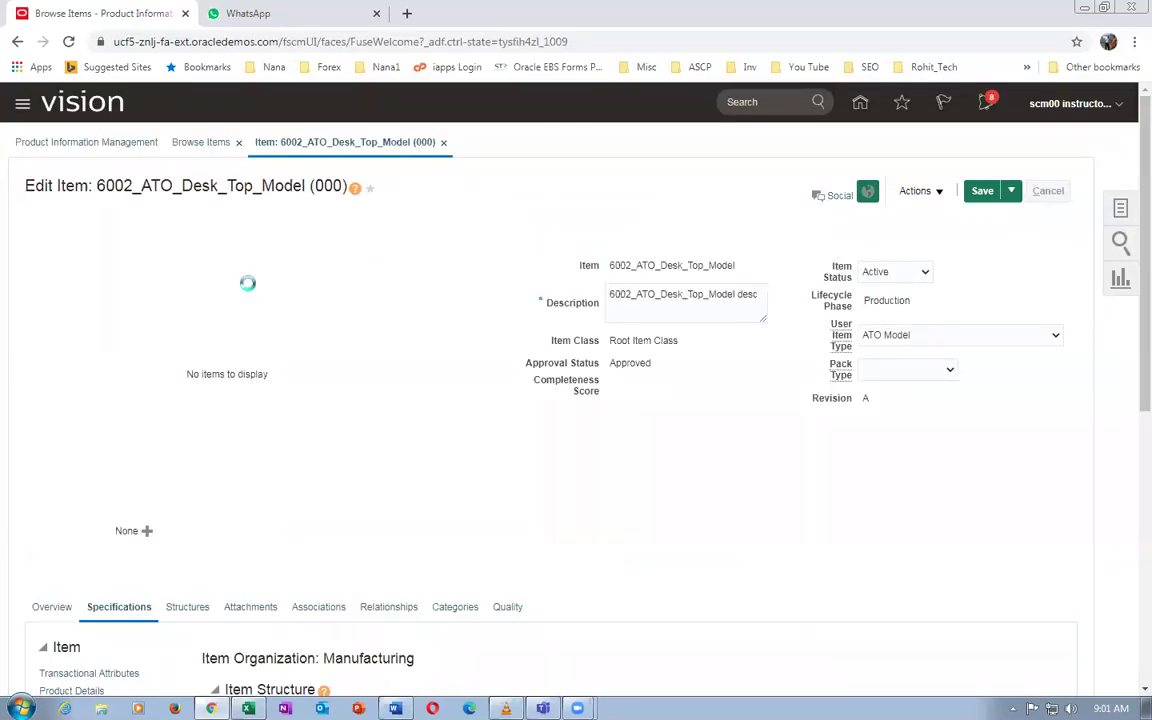